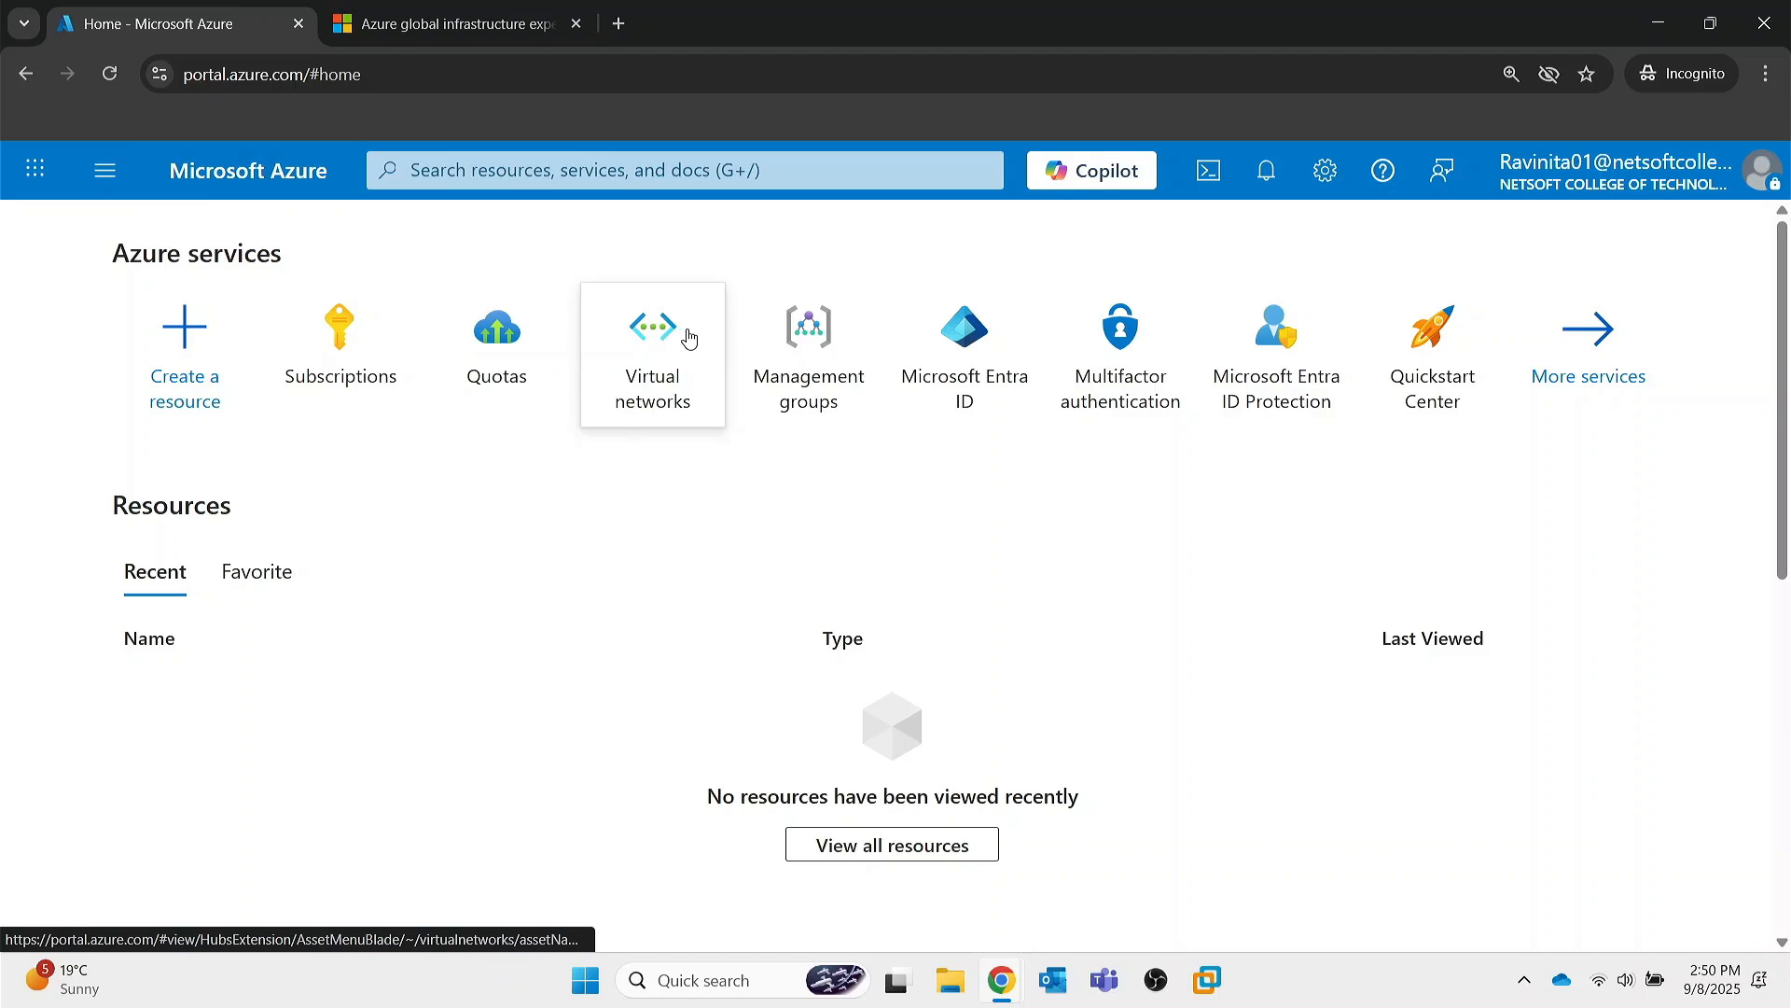
# - Switch to the Azure global infrastructure map and clear all legend layers from the globe
pyautogui.click(439, 23)
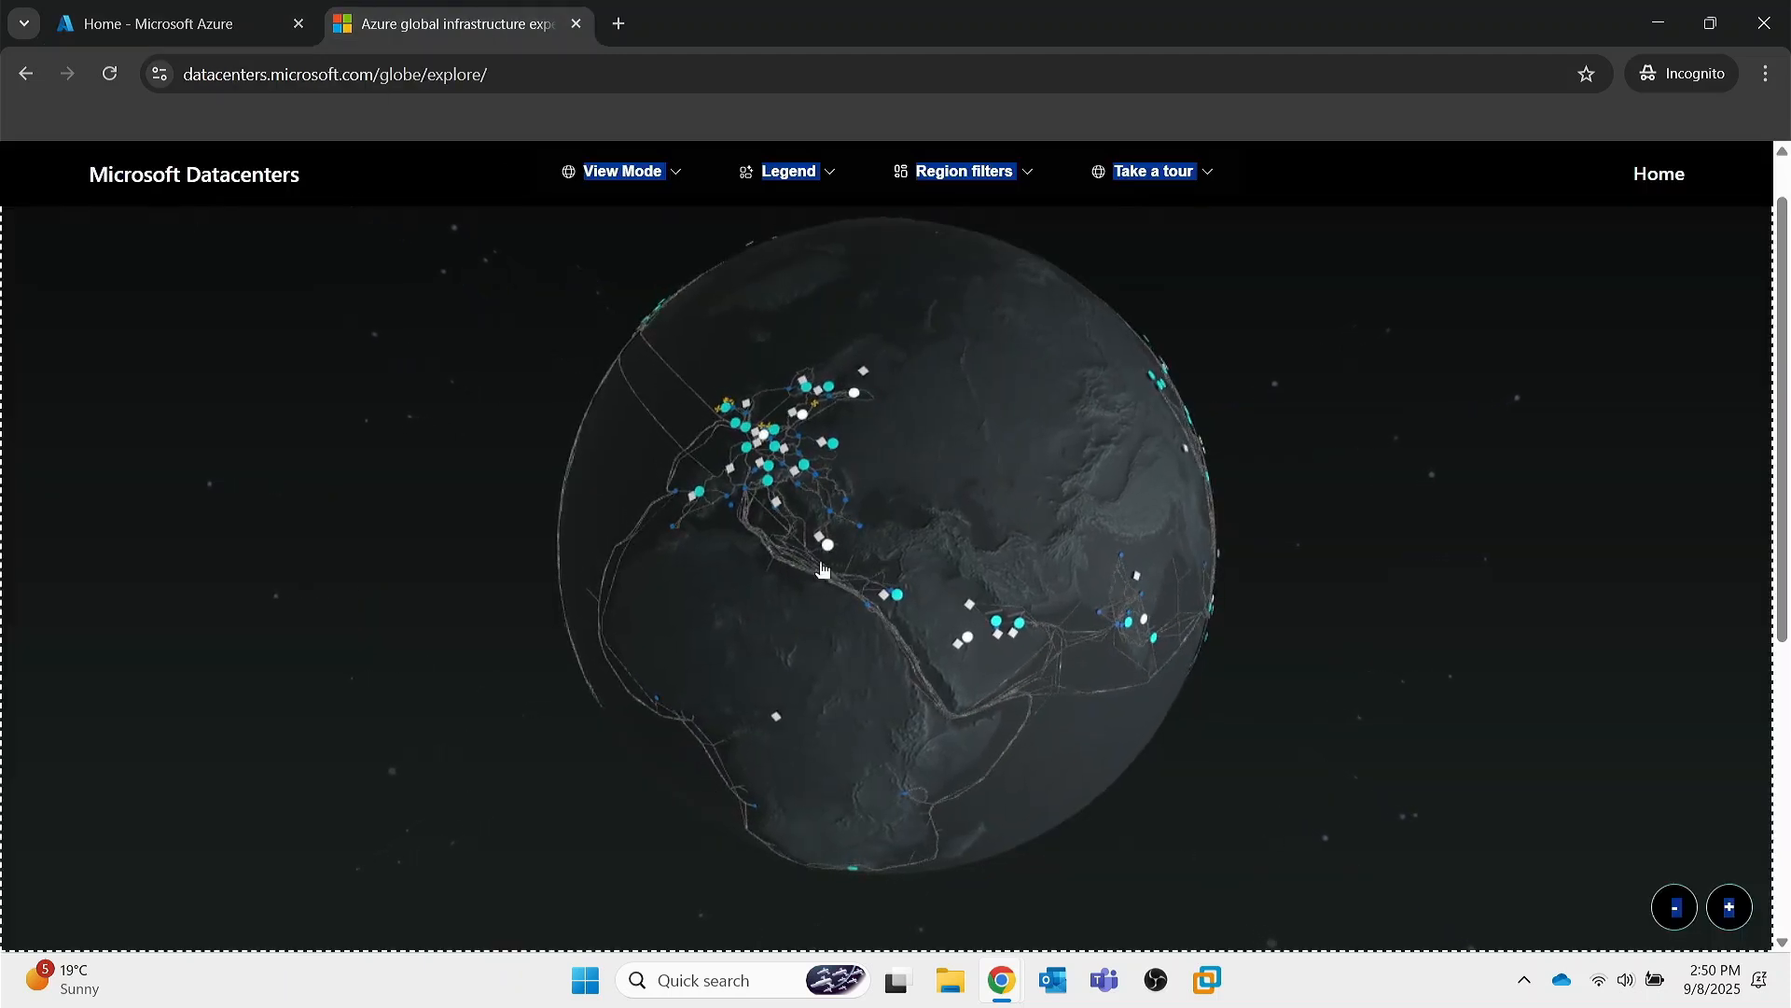
pyautogui.moveTo(776, 635); pyautogui.dragTo(1006, 584)
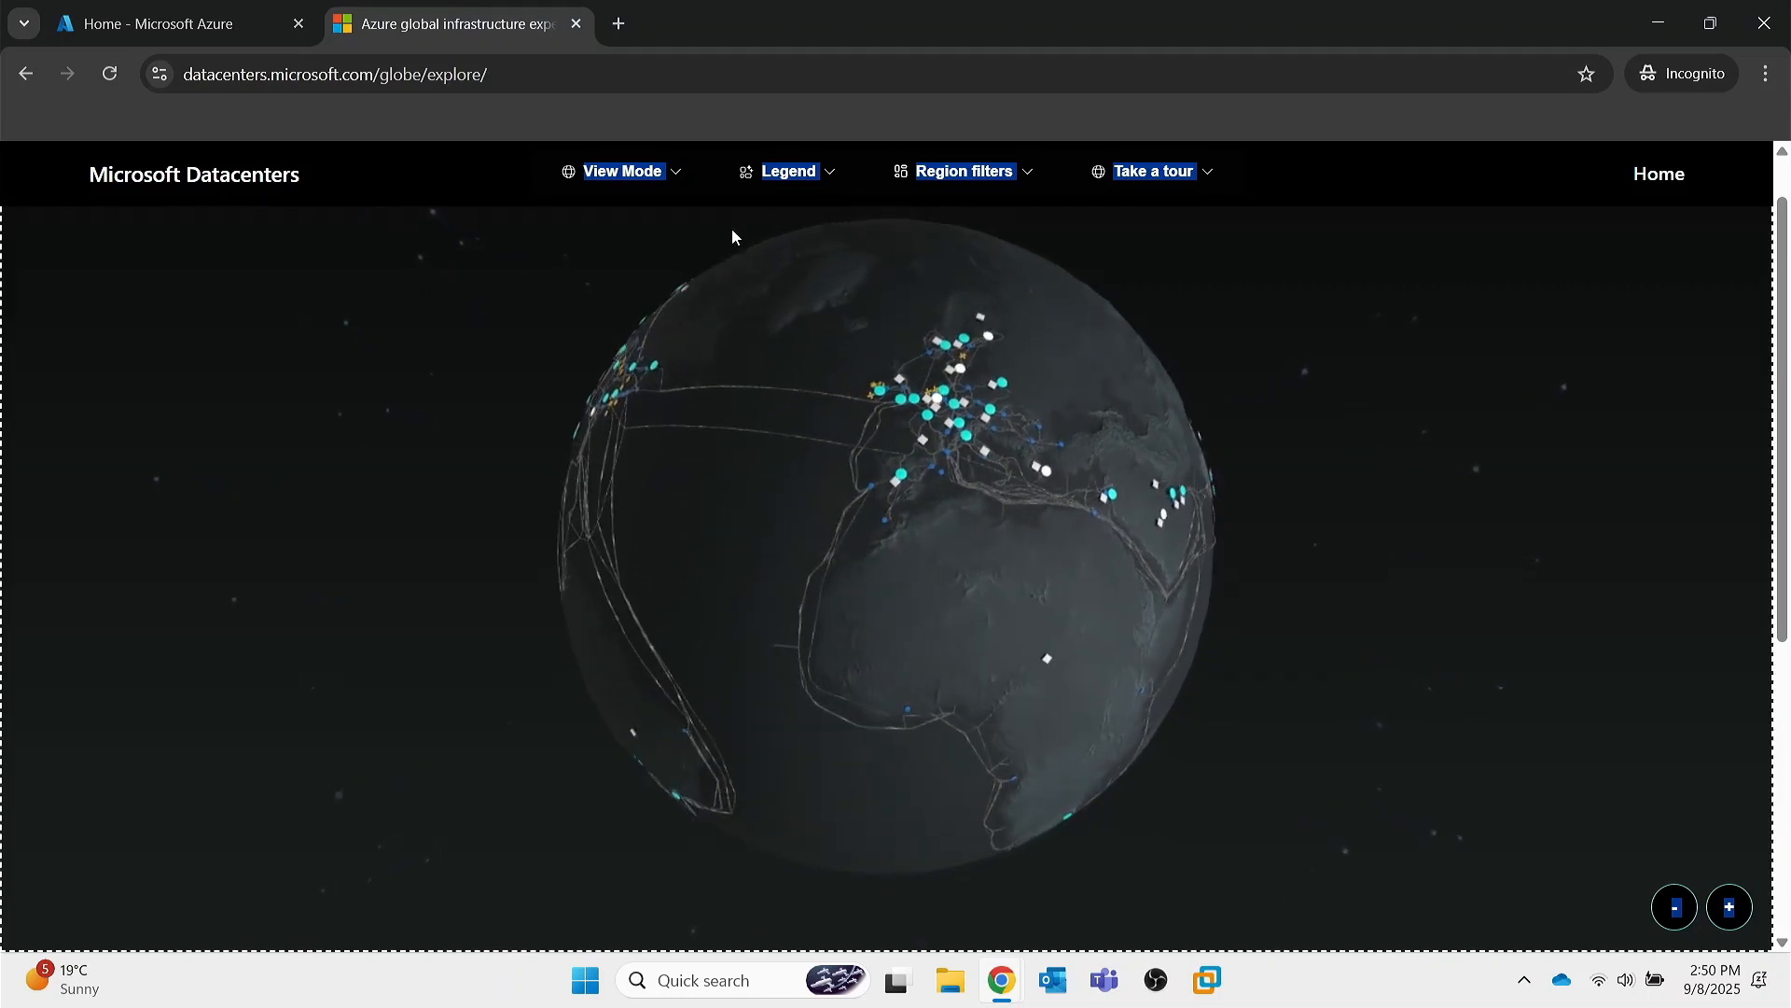
pyautogui.click(827, 176)
pyautogui.click(658, 257)
pyautogui.click(1021, 521)
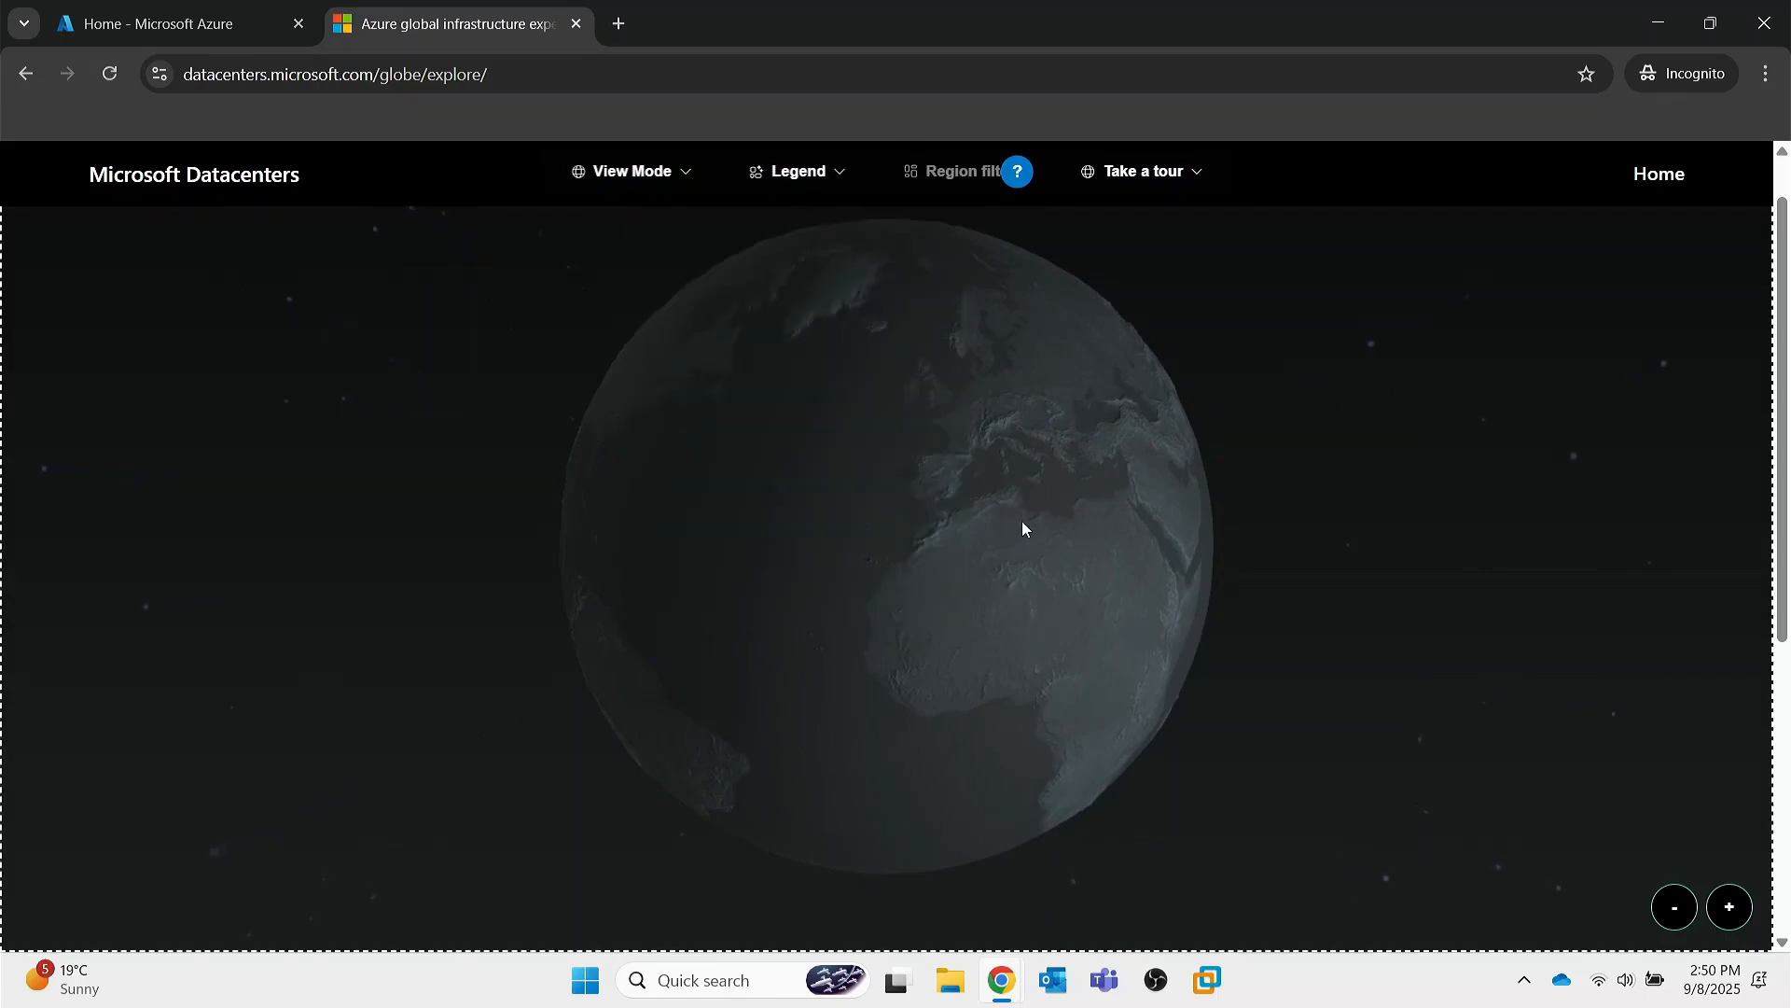
# - Display only the Networking layer on the globe, with its network PoPs and WAN links
pyautogui.click(829, 175)
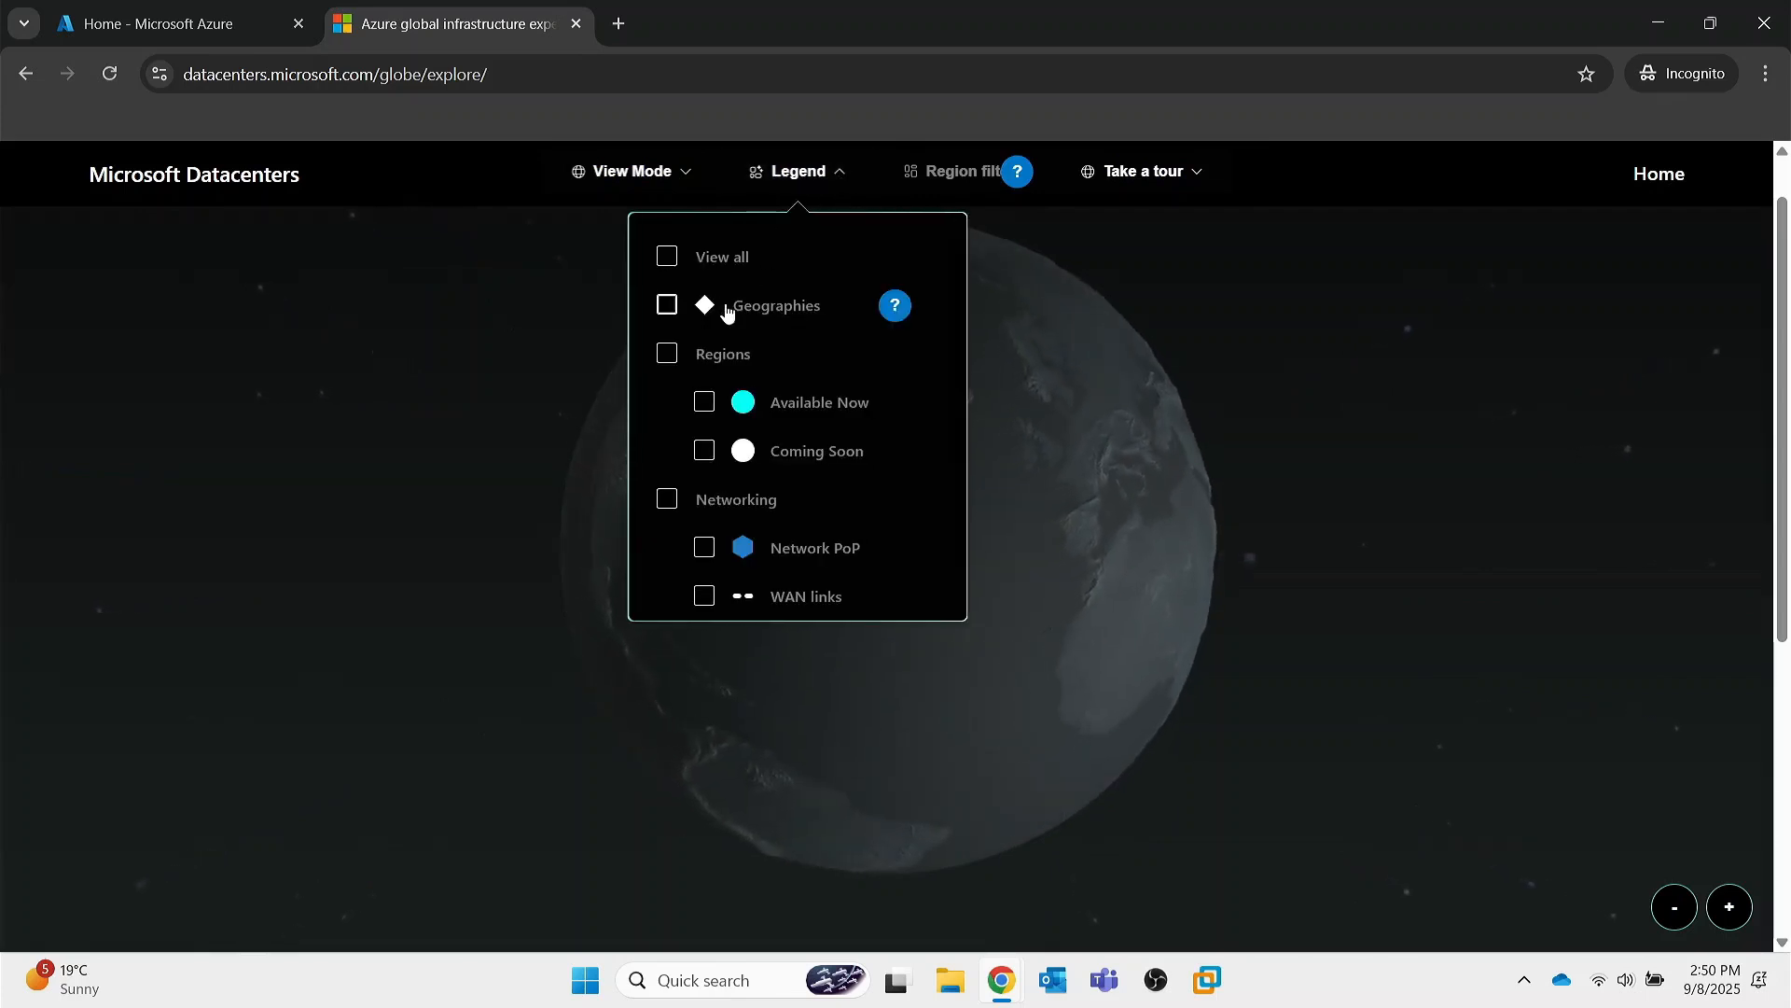
pyautogui.scroll(-1, 737, 477)
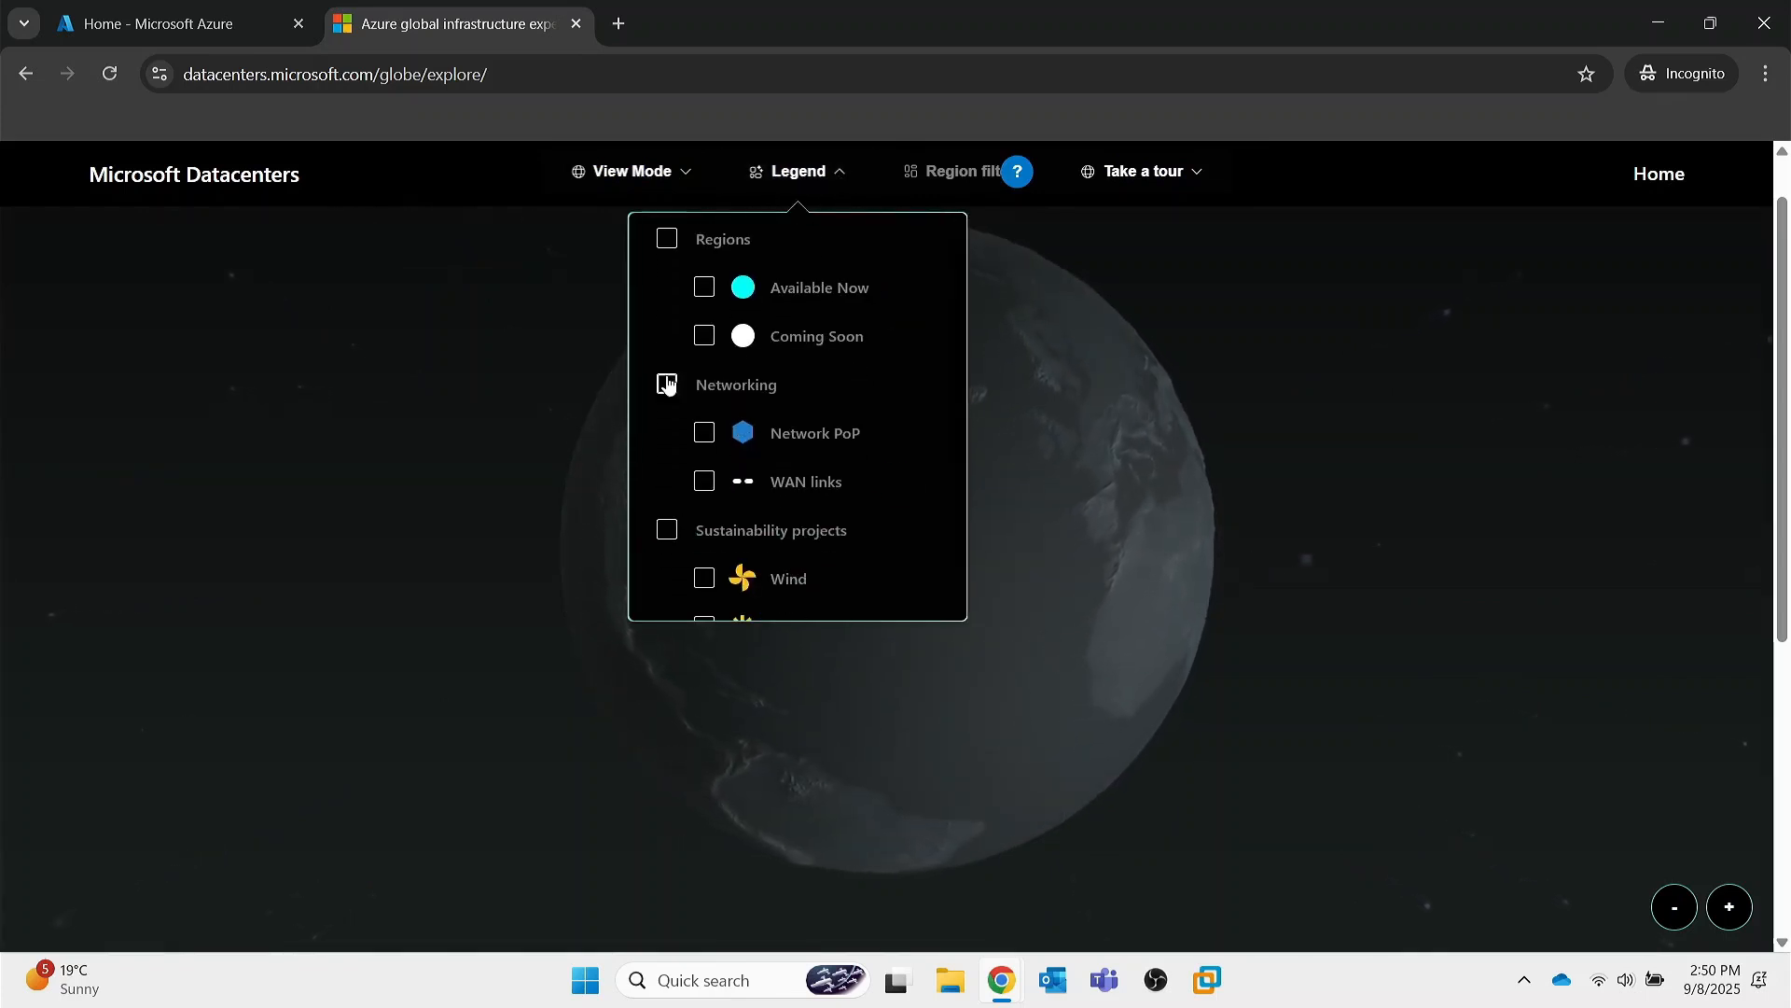
pyautogui.click(668, 385)
pyautogui.click(1065, 534)
# - Examine the enlarged globe's network links from the Americas across the Pacific to Asia, and view Malaysia's geography details
pyautogui.scroll(-3, 765, 588)
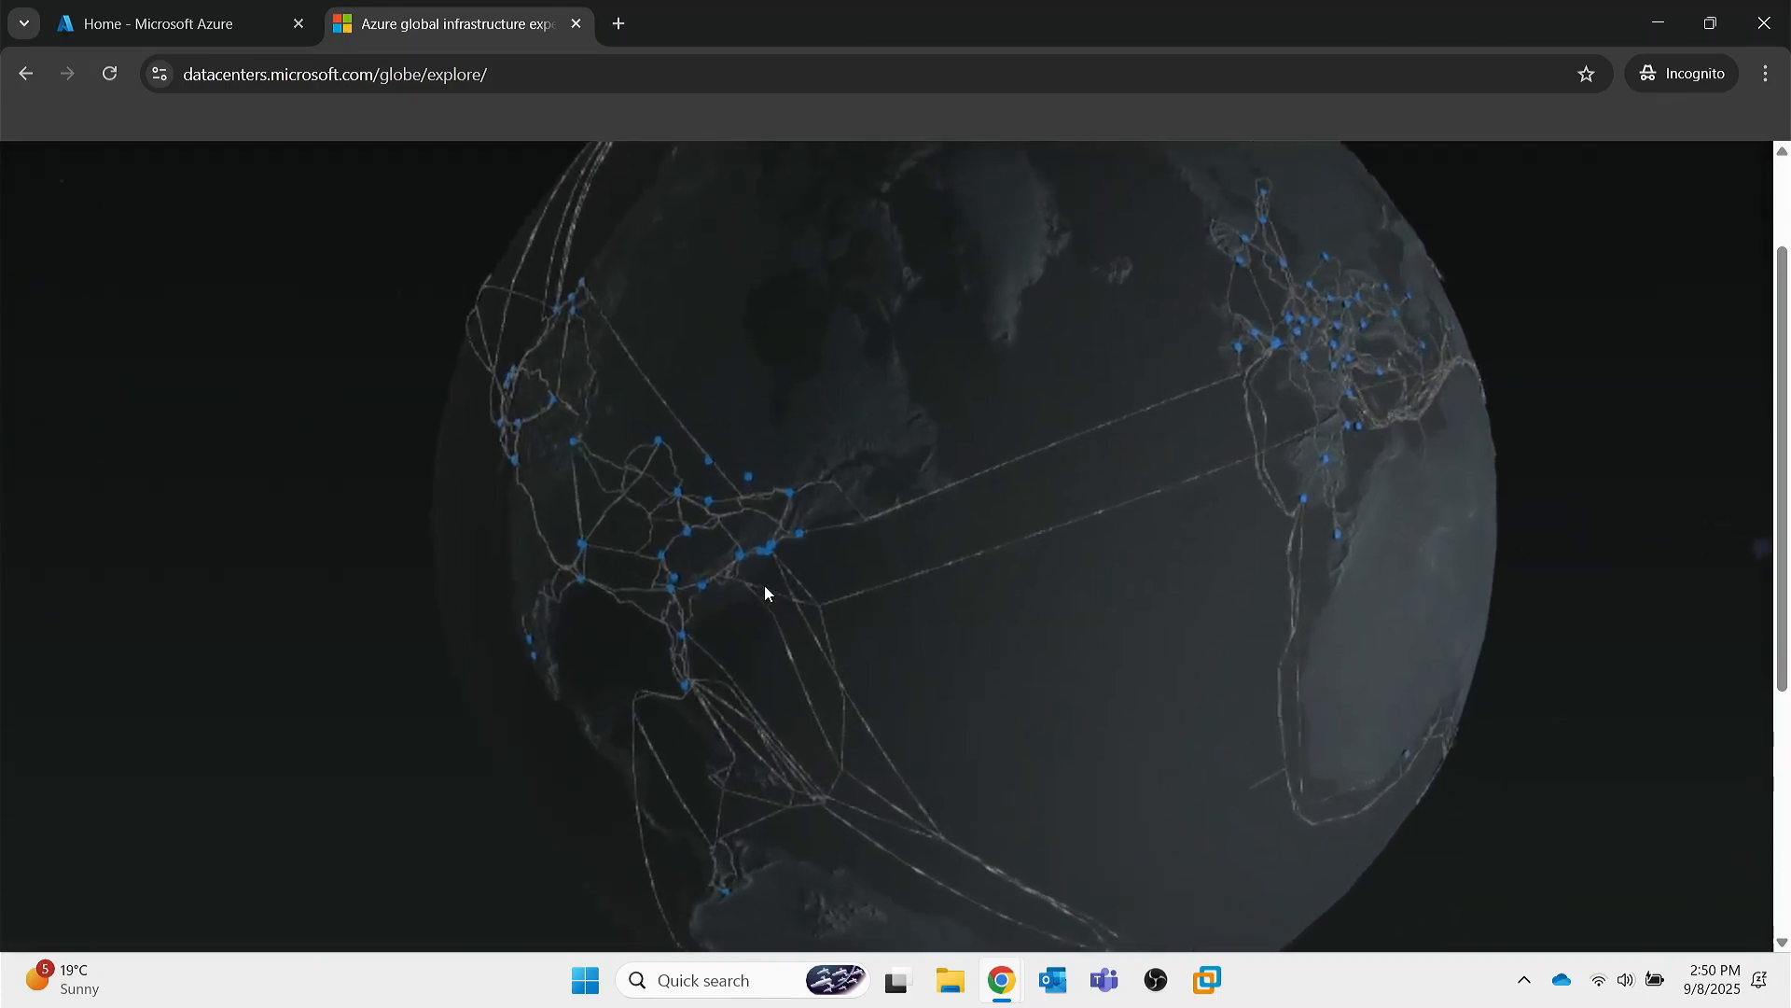
pyautogui.scroll(3, 764, 585)
pyautogui.scroll(1, 1709, 864)
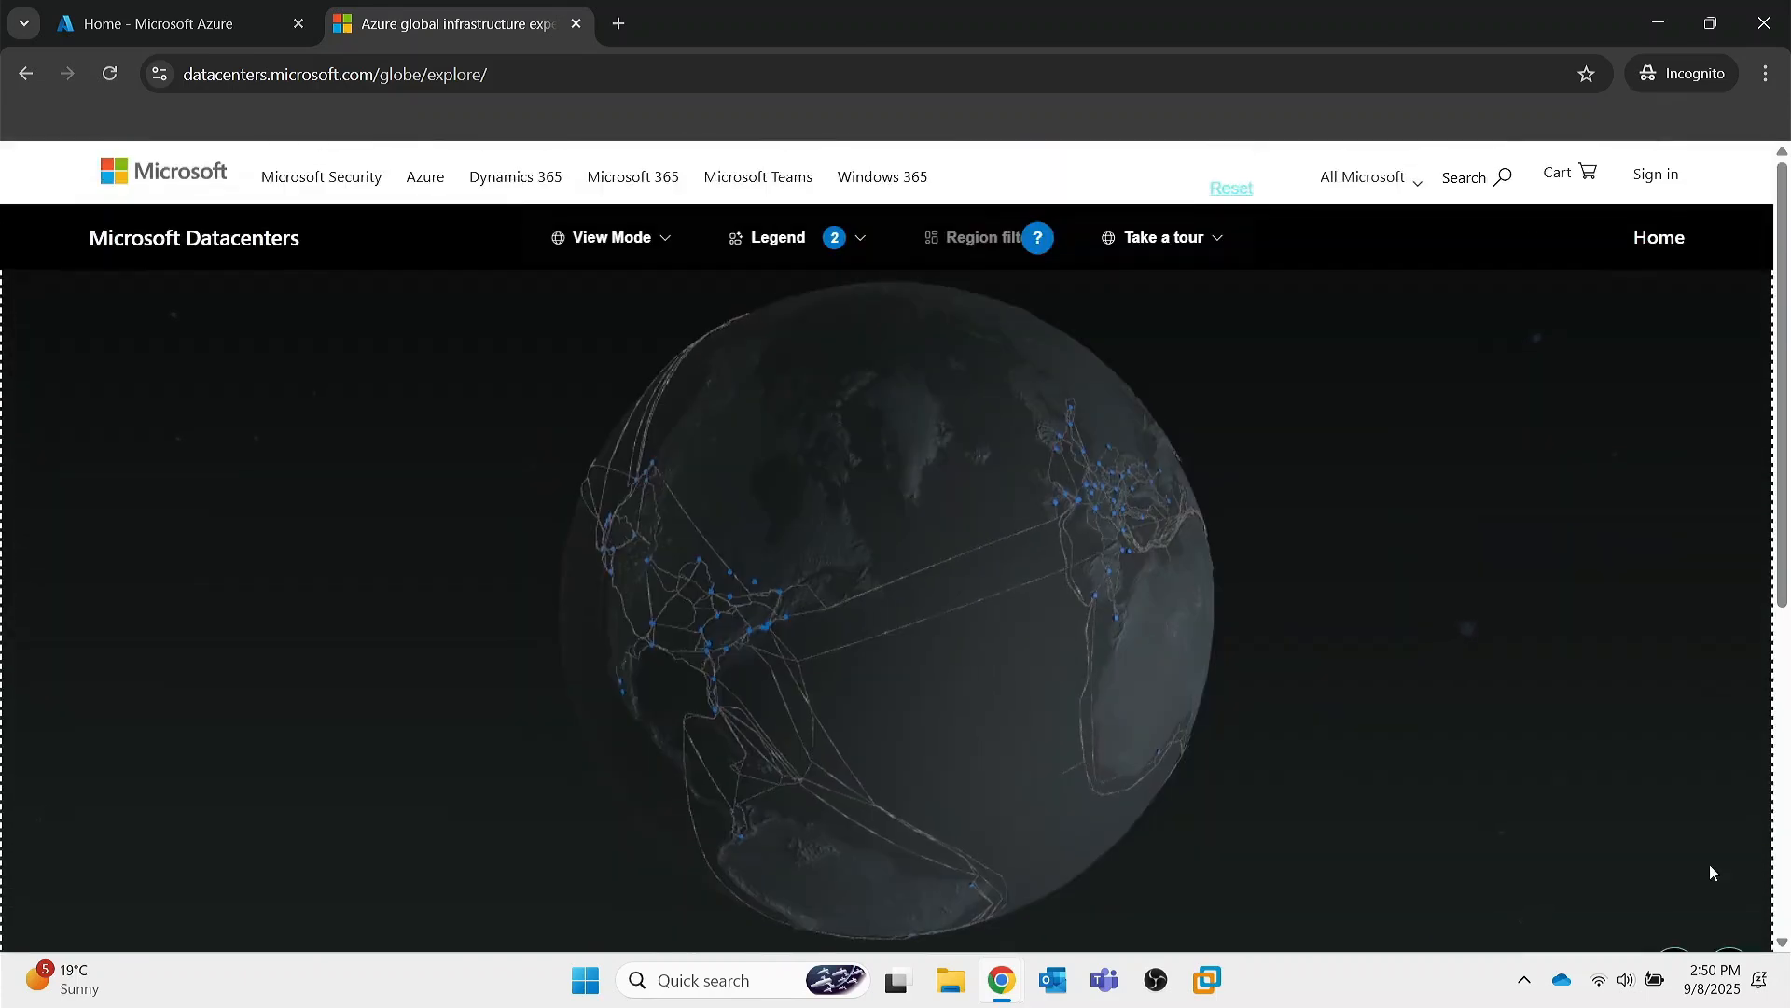
pyautogui.scroll(-1, 1704, 882)
pyautogui.click(1729, 923)
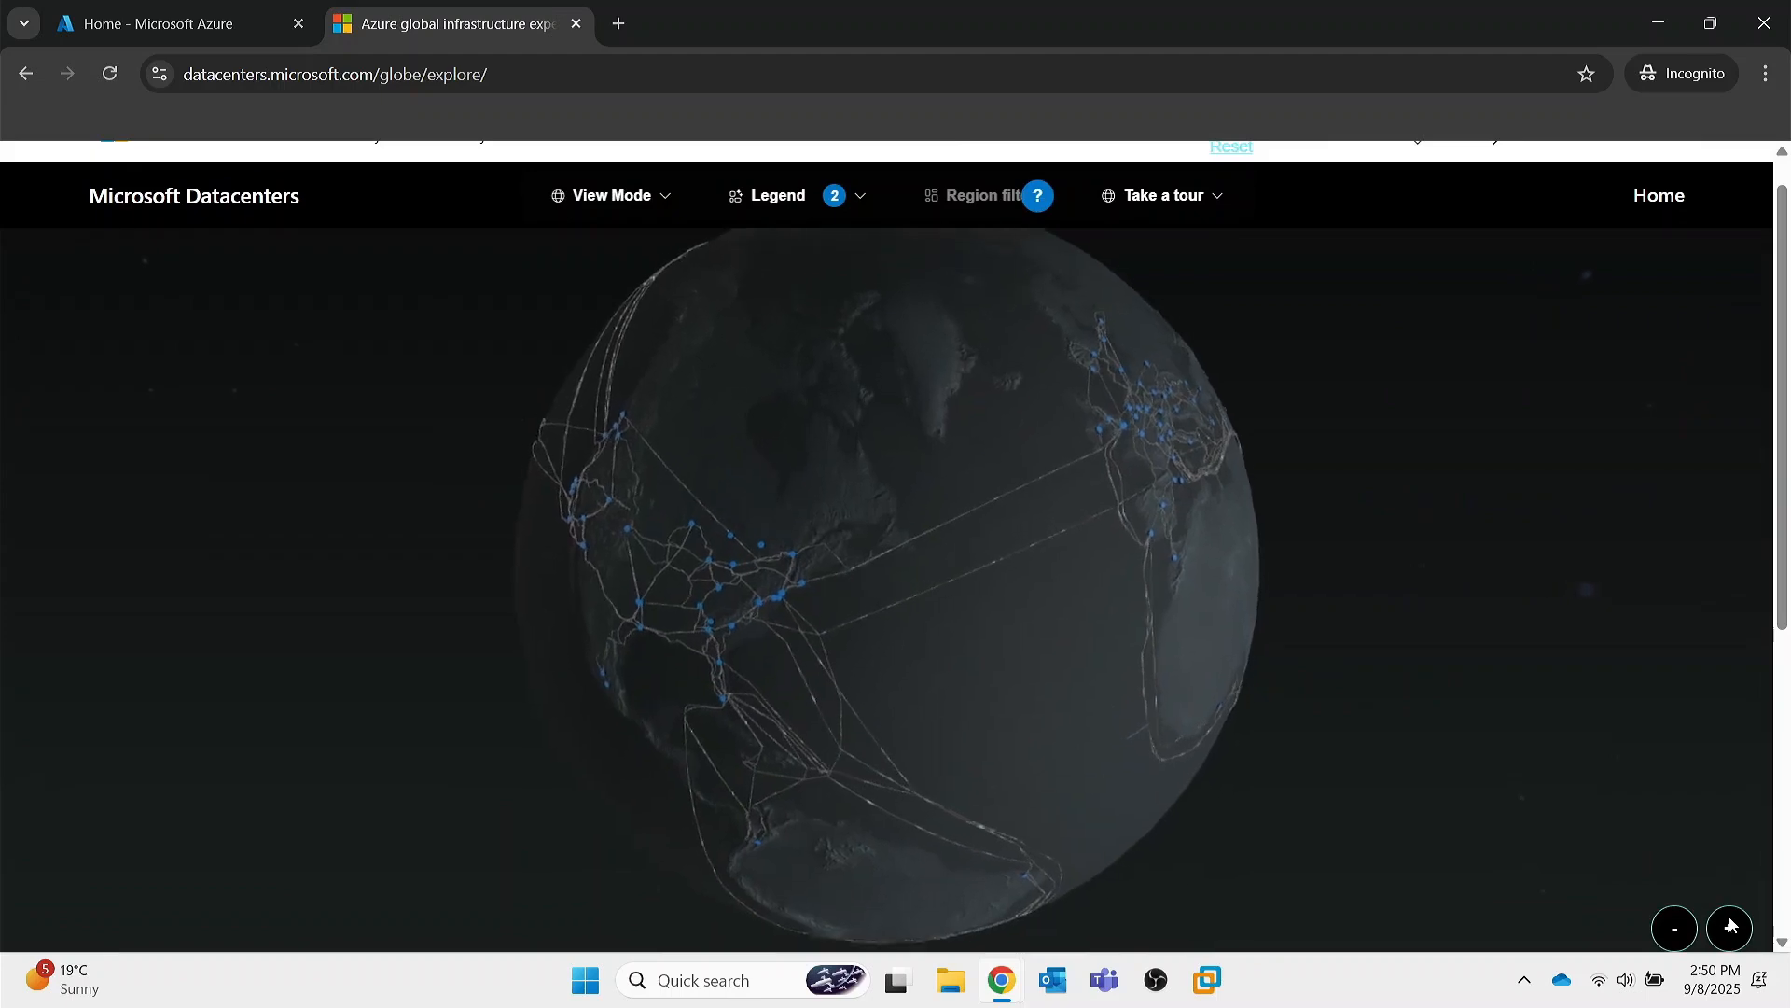
pyautogui.scroll(-1, 885, 688)
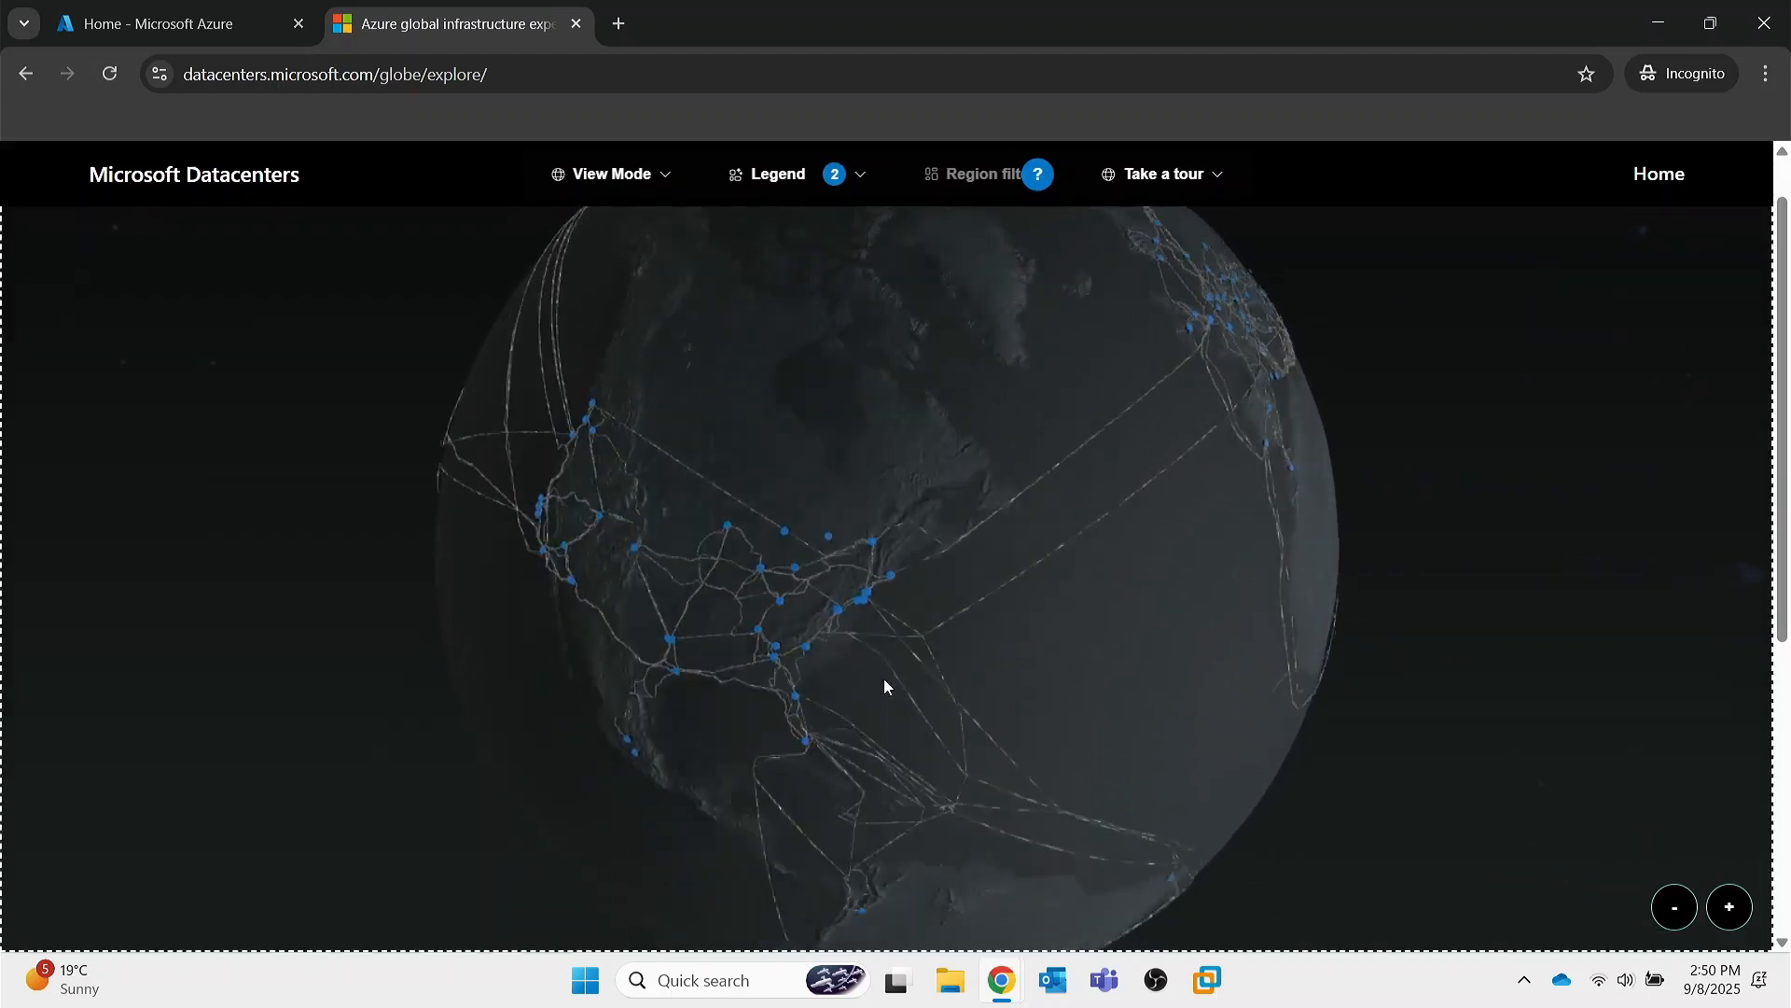
pyautogui.moveTo(886, 688); pyautogui.dragTo(1049, 672)
pyautogui.moveTo(687, 512); pyautogui.dragTo(1159, 560)
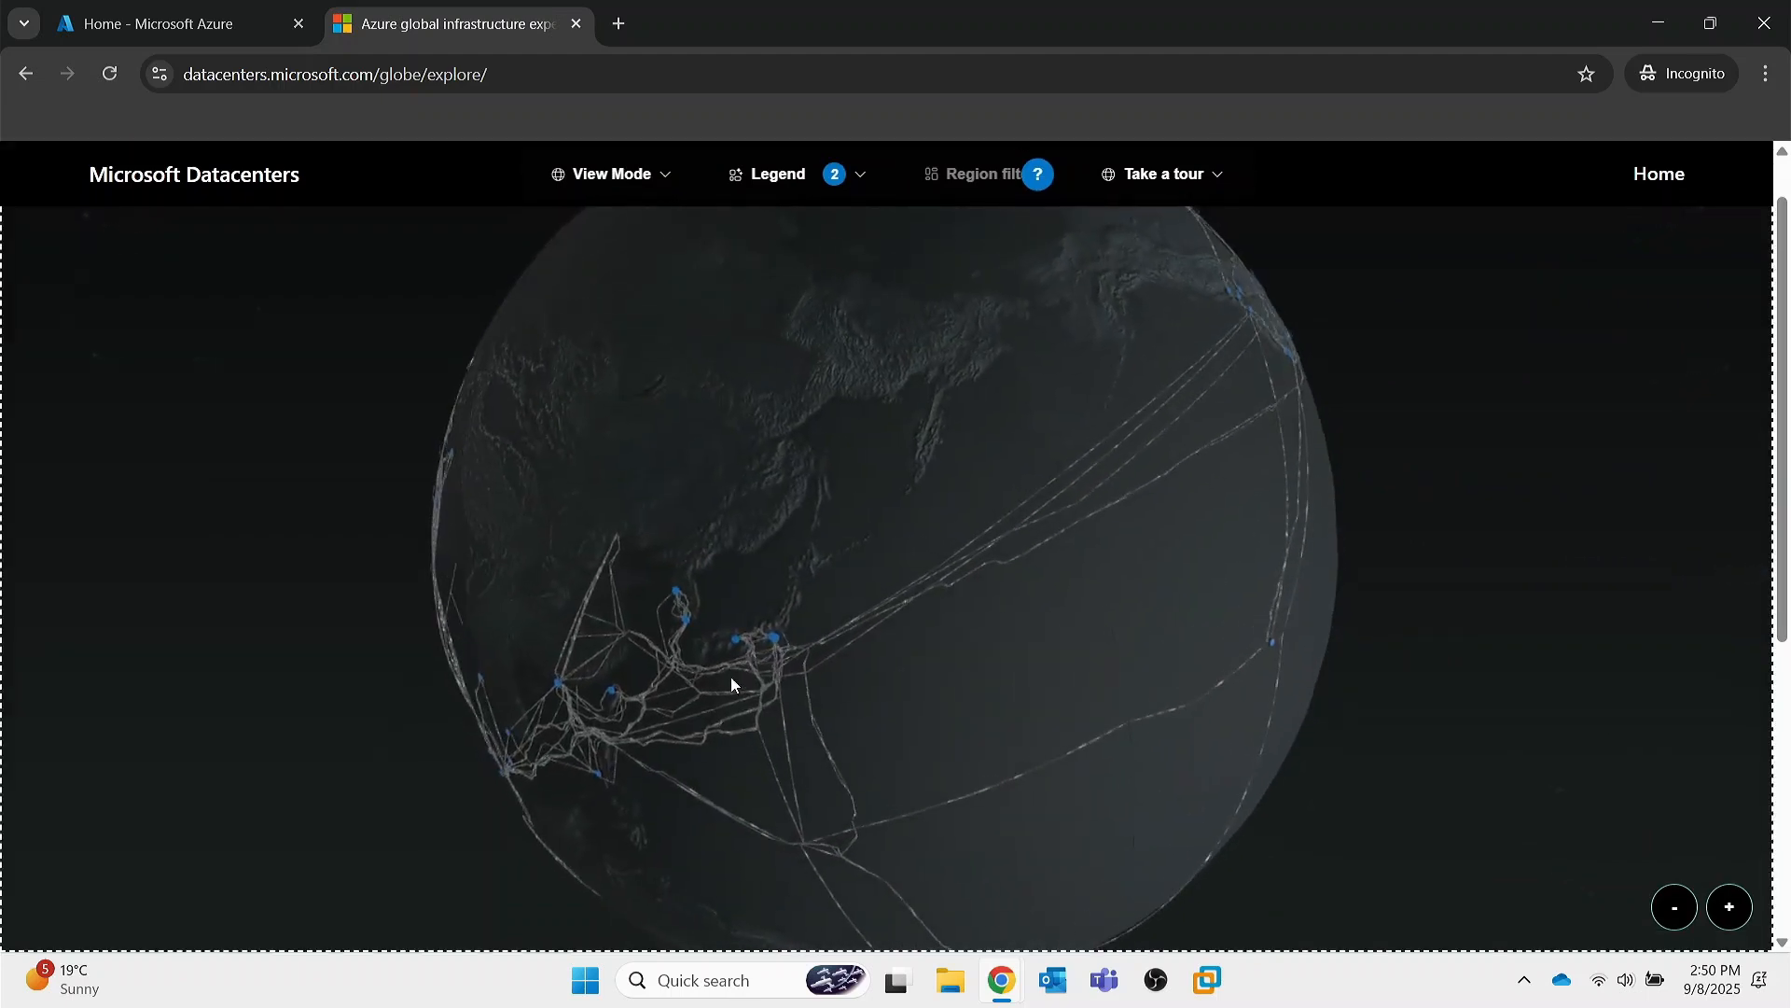
pyautogui.moveTo(732, 678); pyautogui.dragTo(983, 531)
pyautogui.moveTo(815, 668); pyautogui.dragTo(1015, 488)
pyautogui.click(1012, 485)
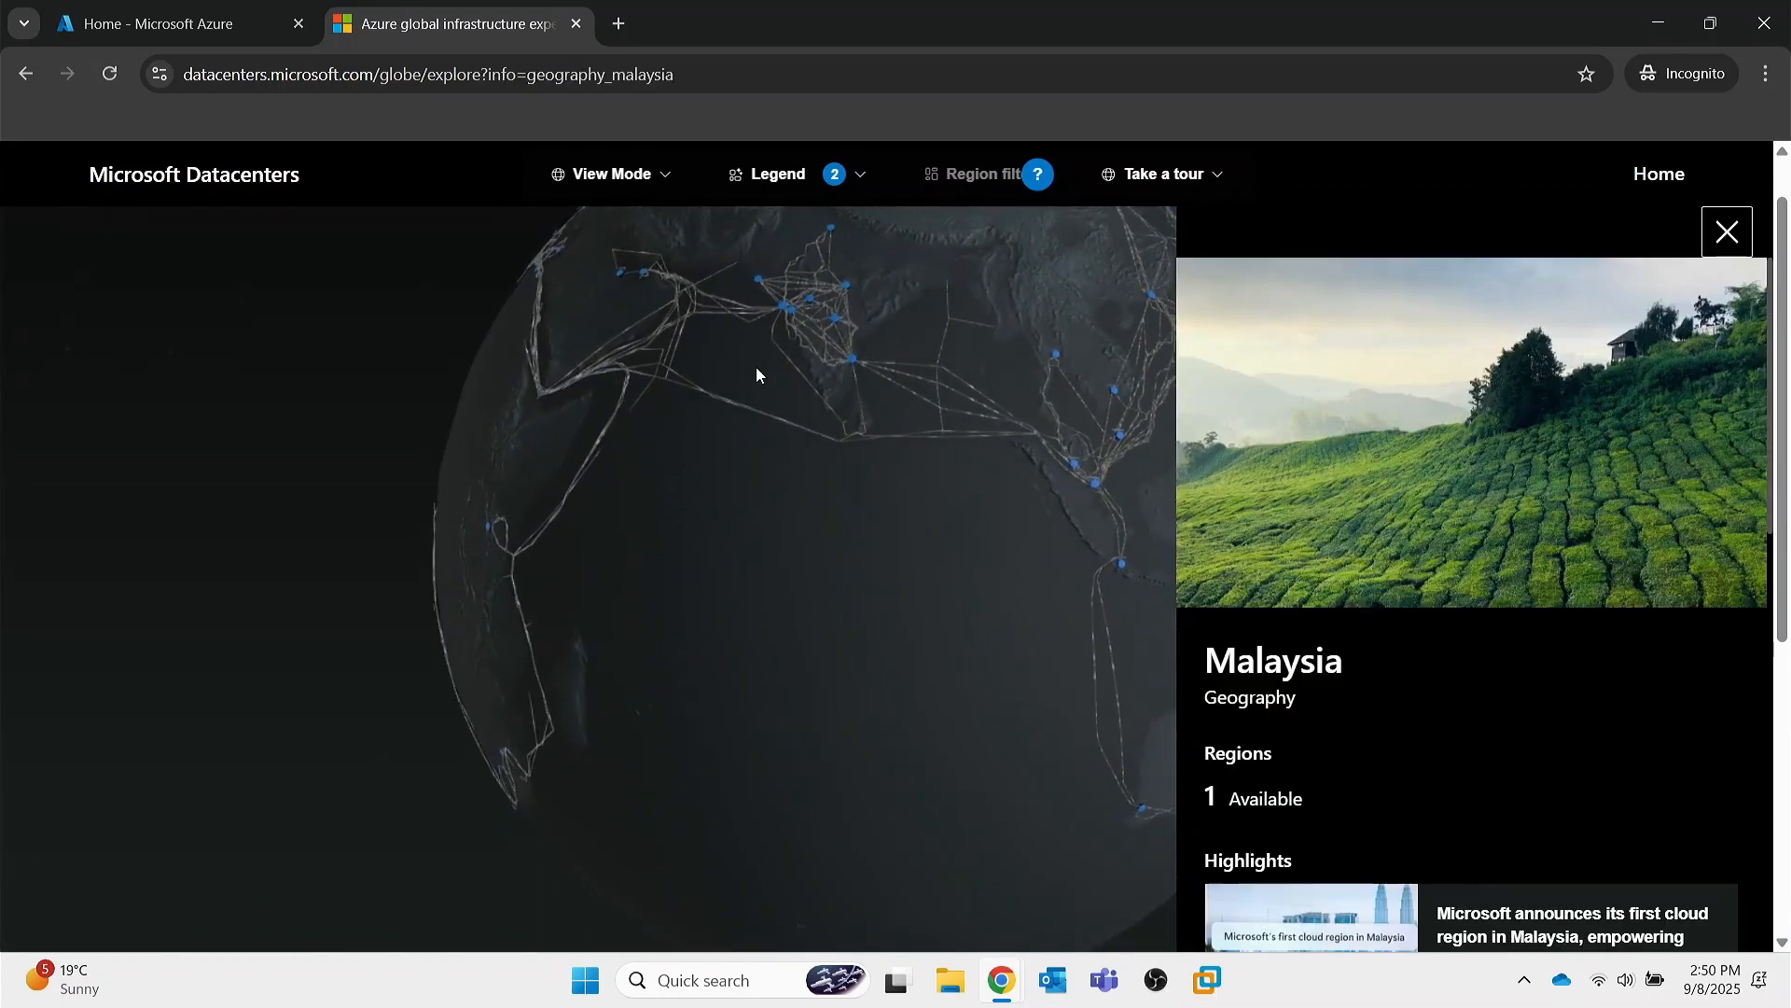
pyautogui.moveTo(756, 367); pyautogui.dragTo(977, 457)
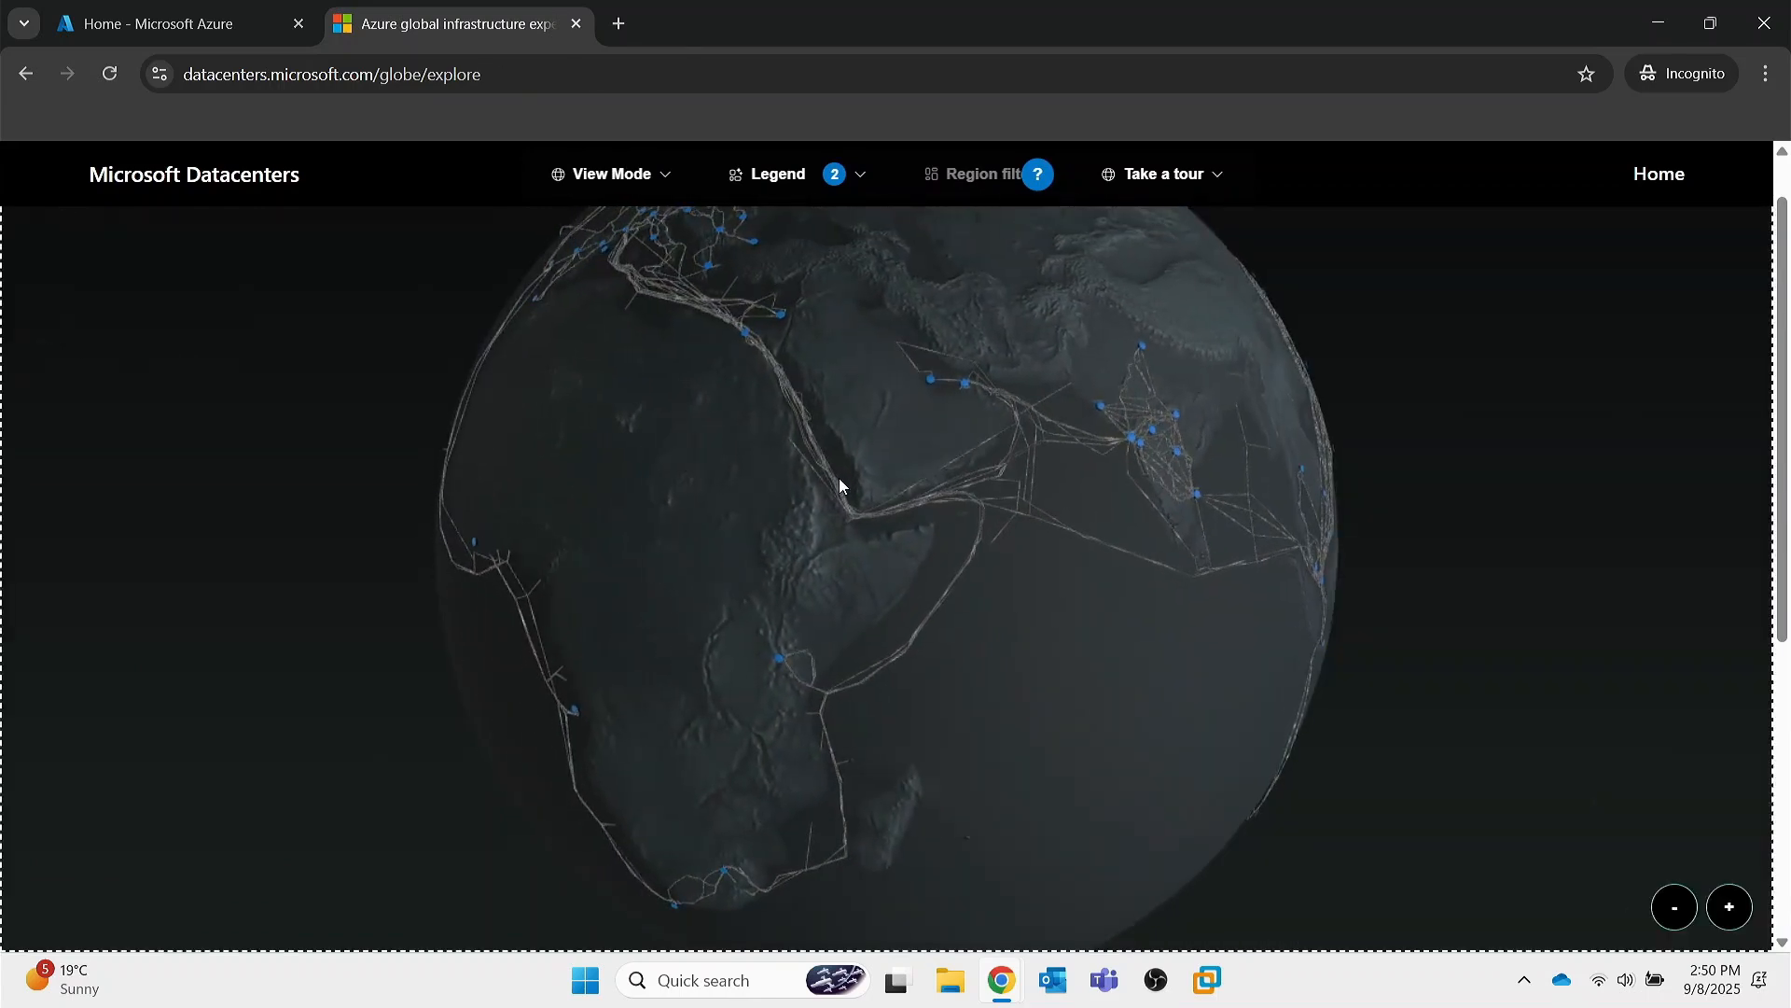
# - Bring Europe into view on the globe and read the Spain Central region's details
pyautogui.rightClick(838, 477)
pyautogui.moveTo(852, 416); pyautogui.dragTo(920, 452)
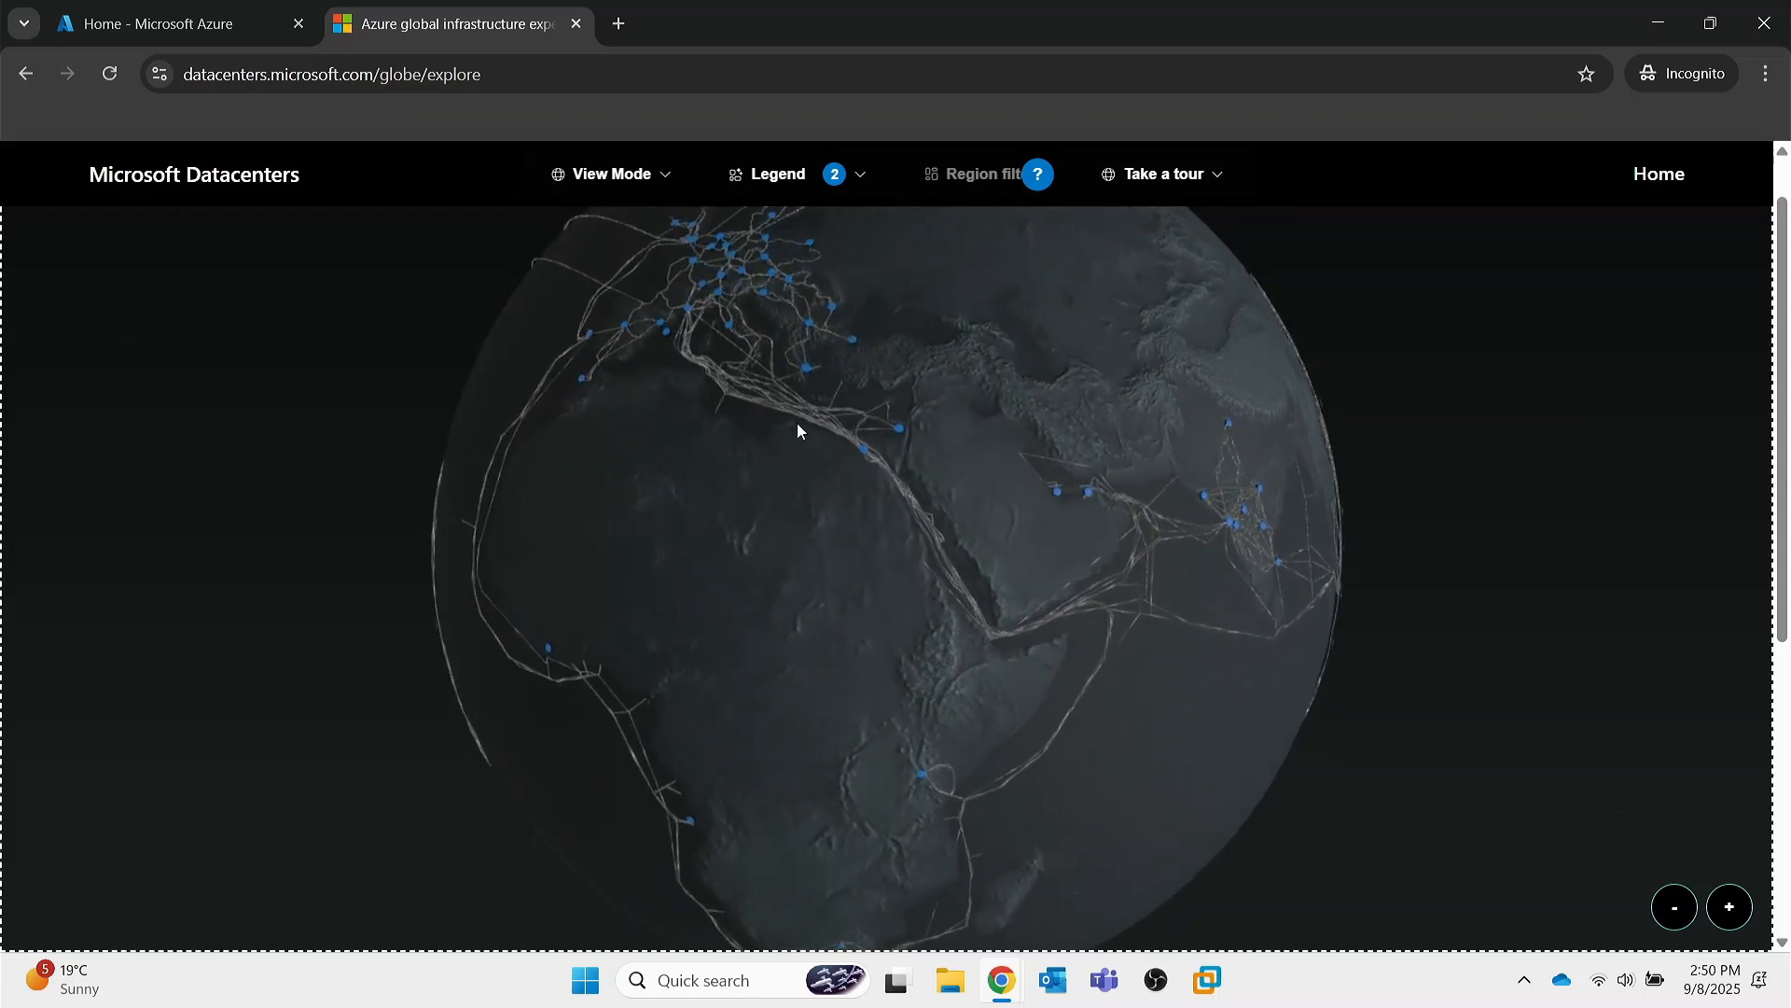
pyautogui.moveTo(798, 429); pyautogui.dragTo(987, 541)
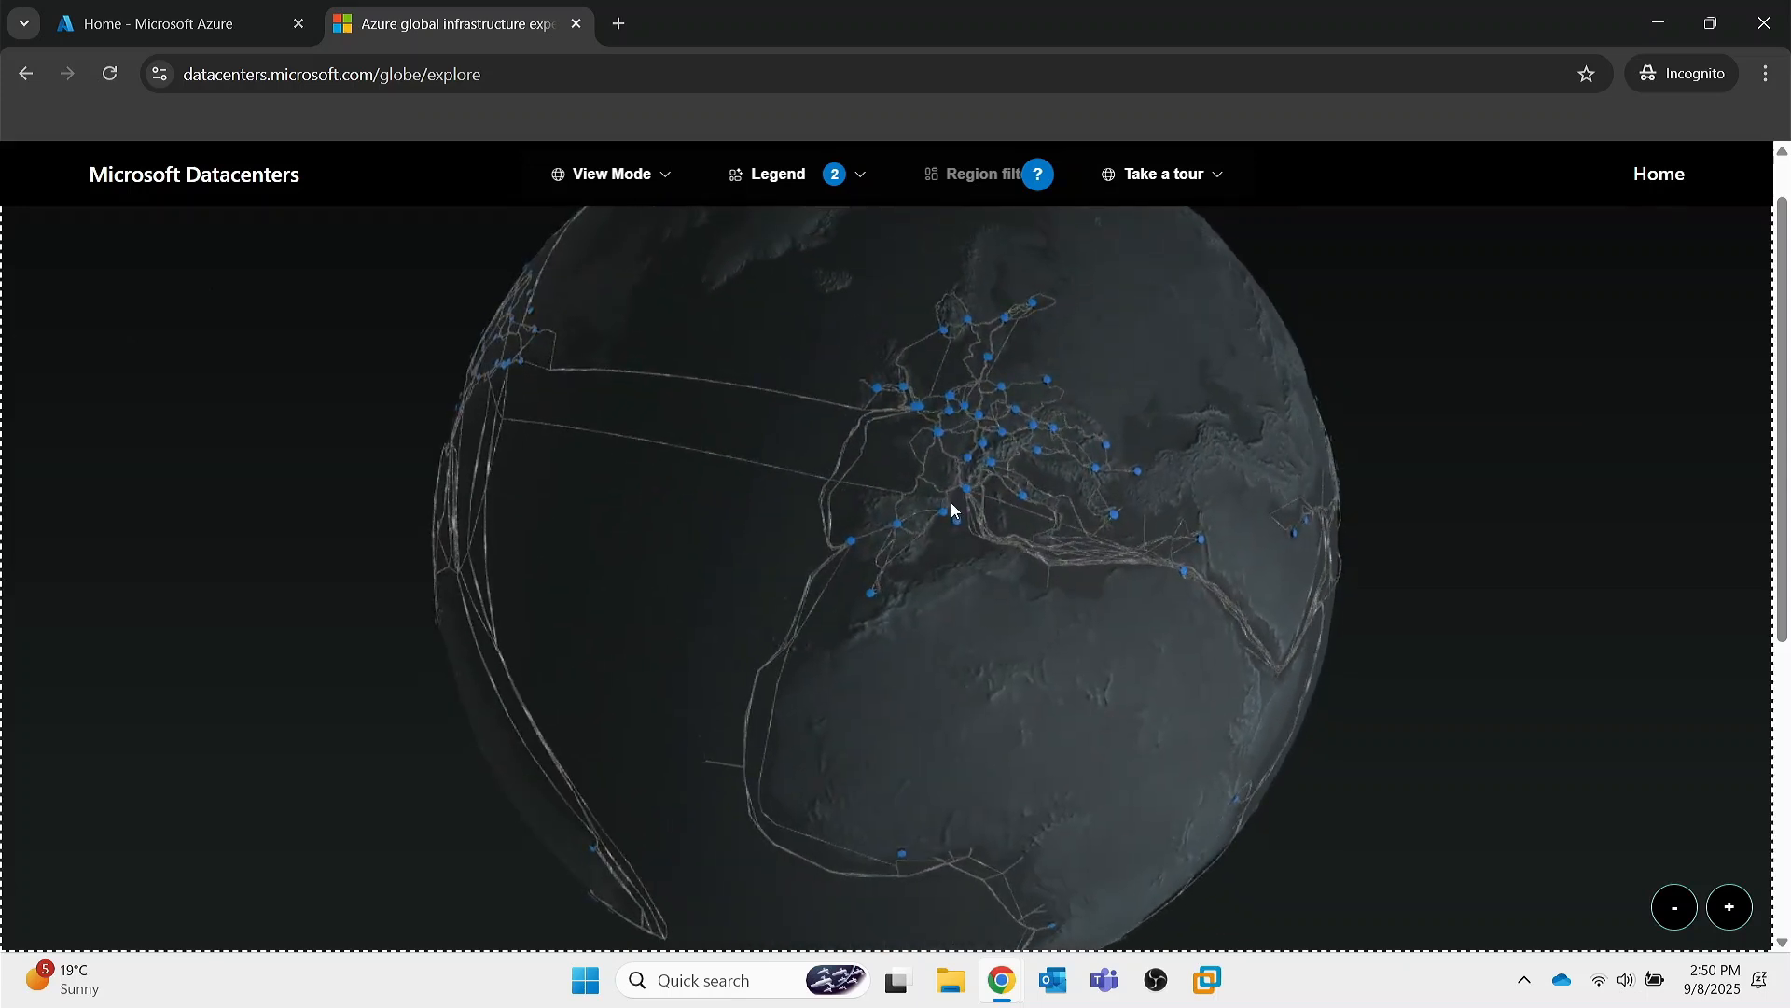
pyautogui.click(899, 528)
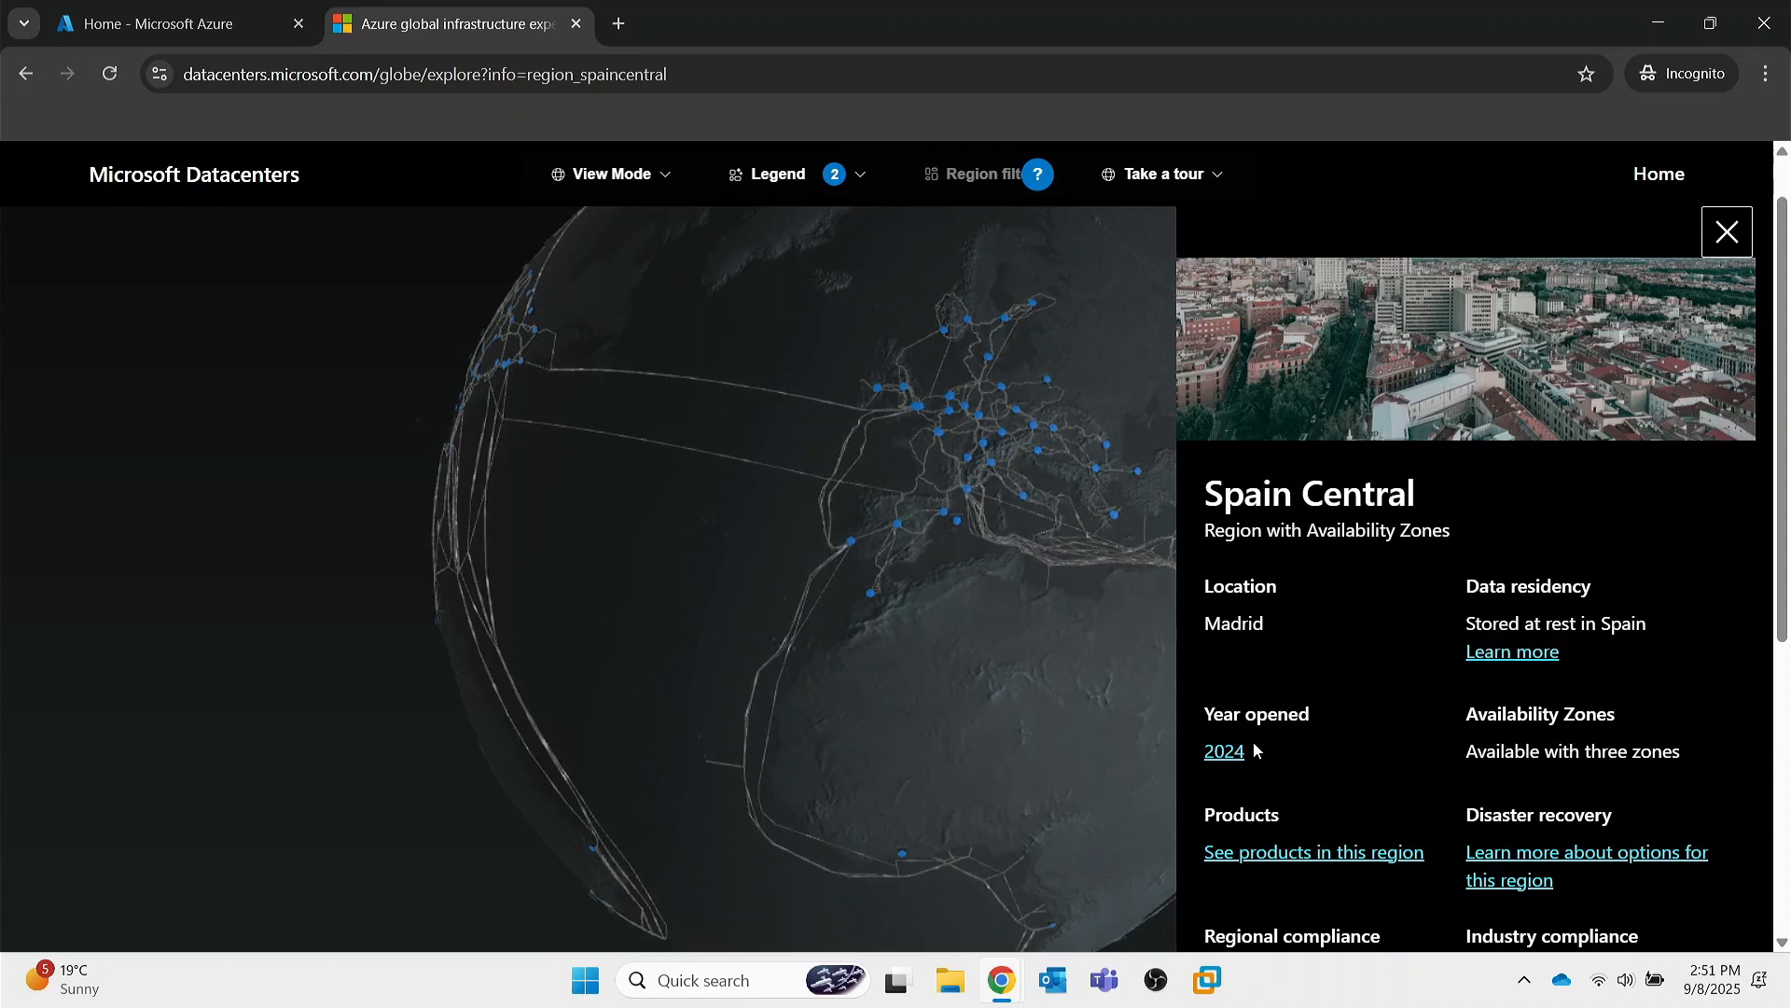
pyautogui.click(915, 552)
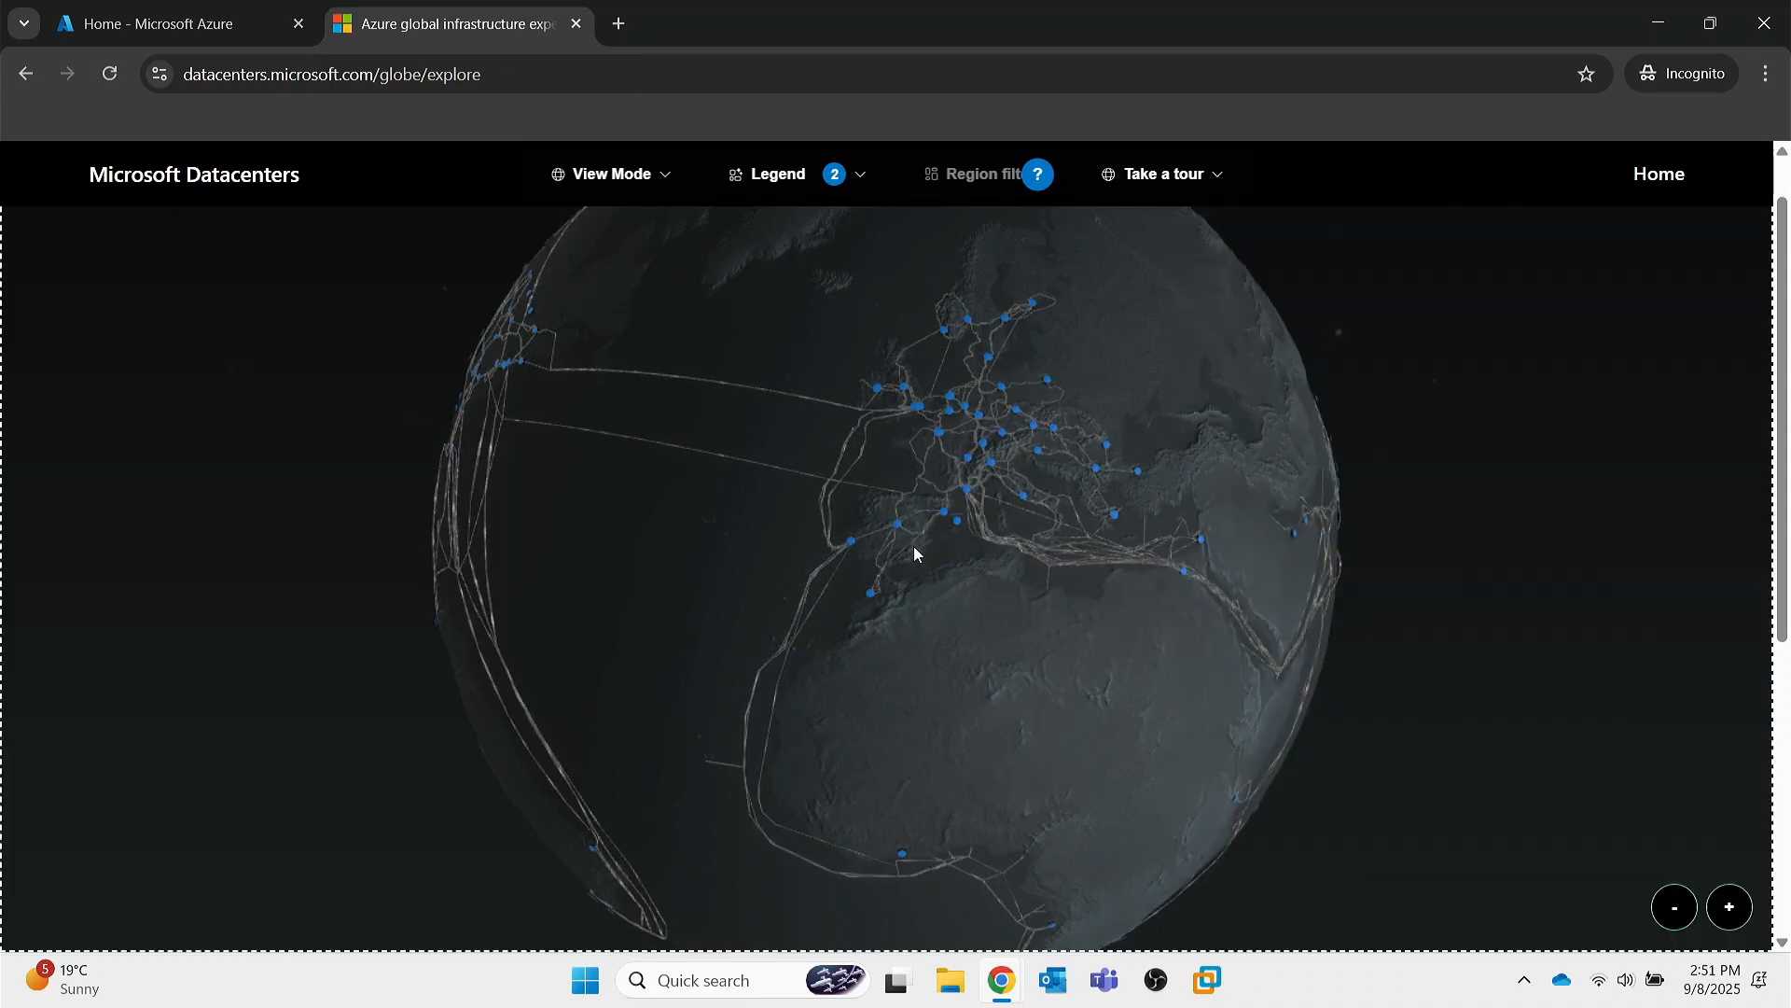
# - View the MAN30 network PoP and read the UK South region's details, including availability zones and compliance, and close them
pyautogui.click(905, 398)
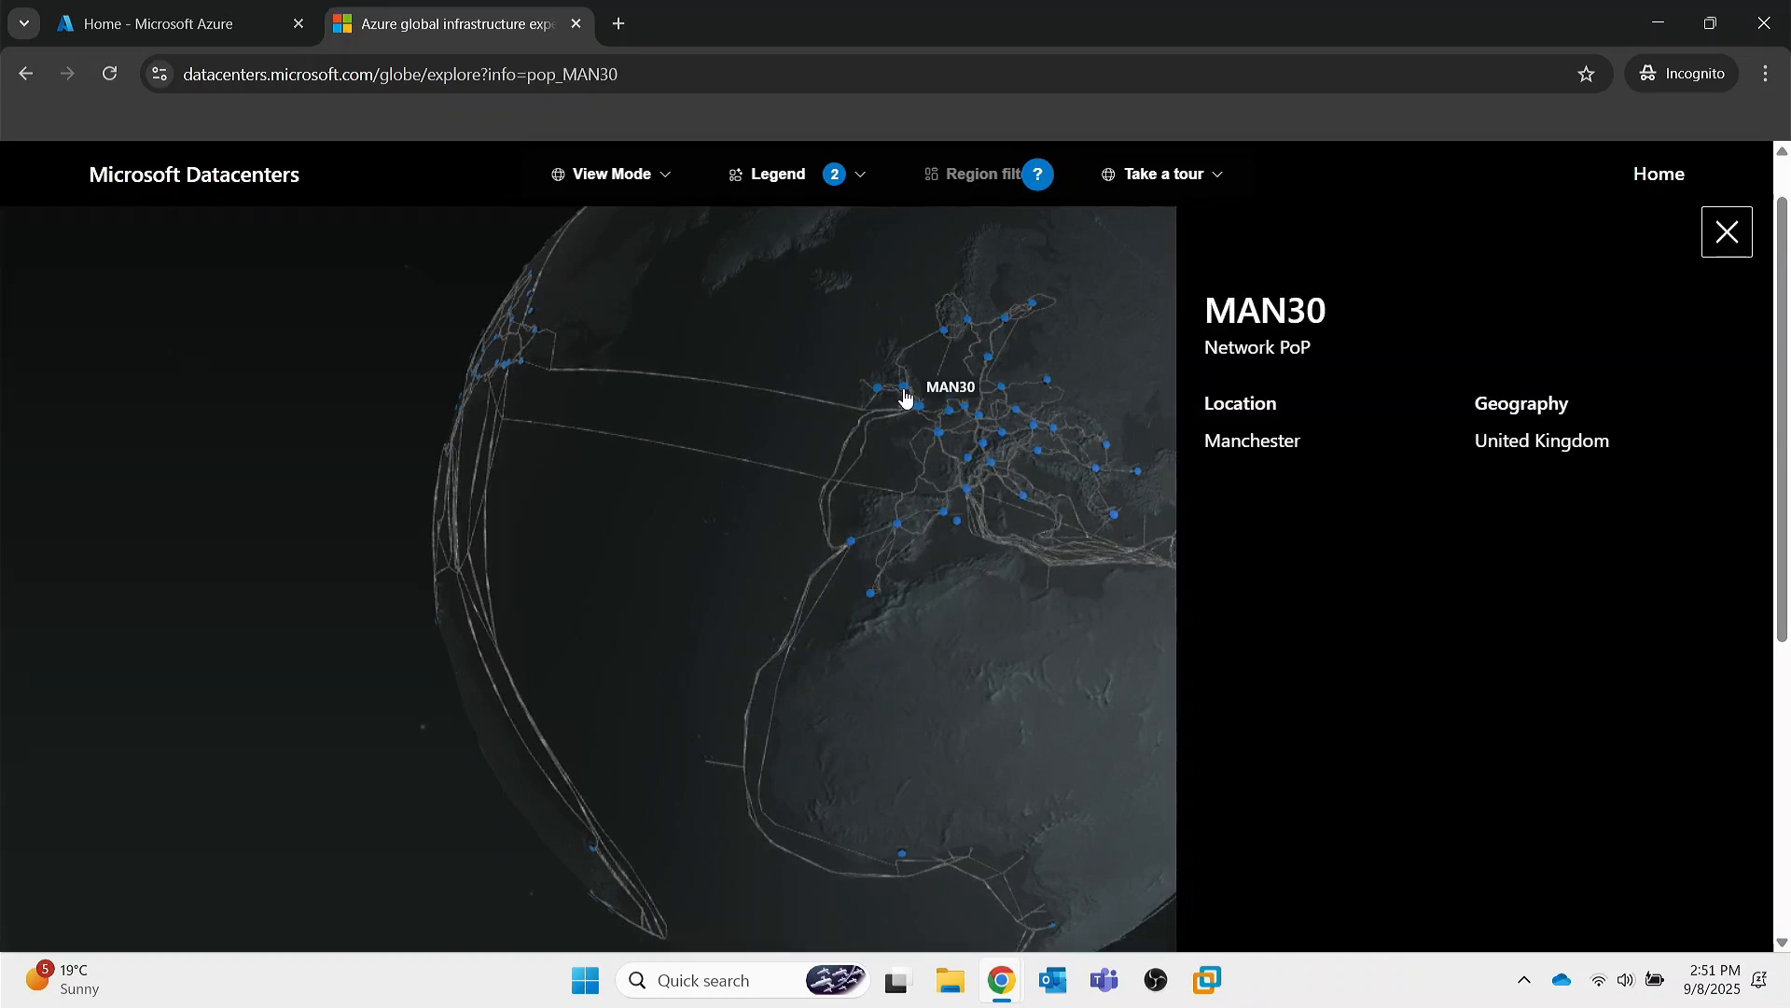
pyautogui.click(914, 414)
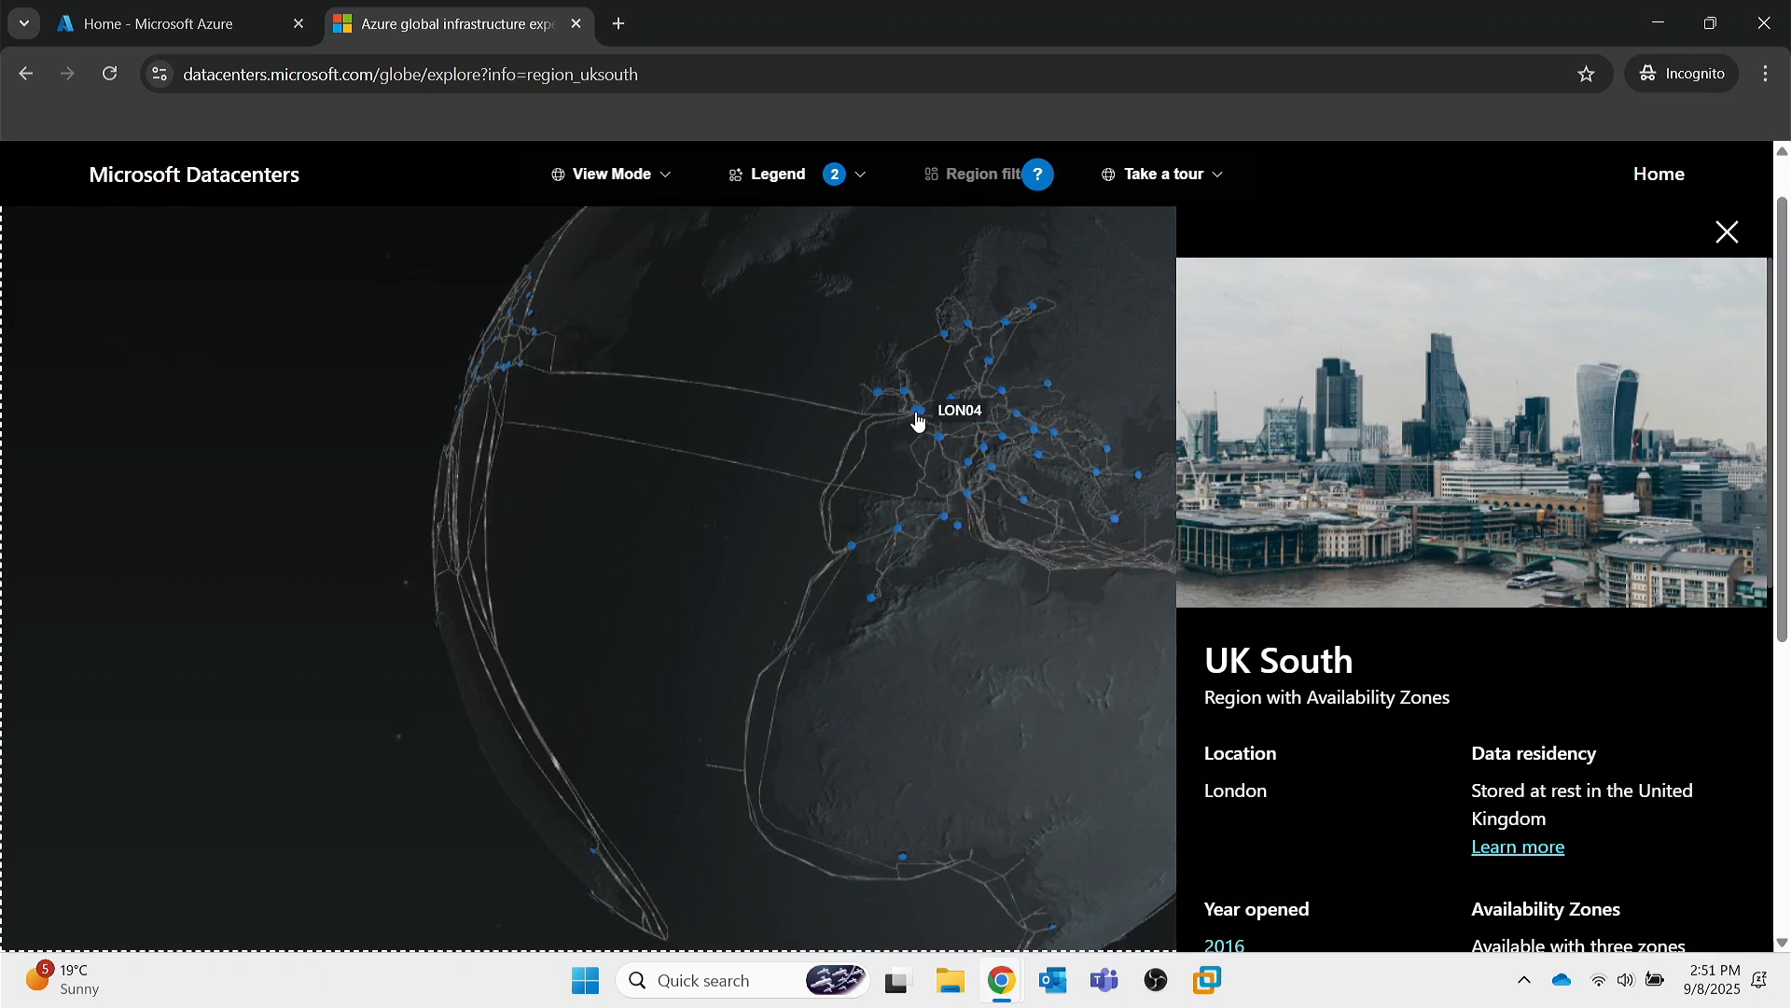
pyautogui.scroll(-3, 1424, 775)
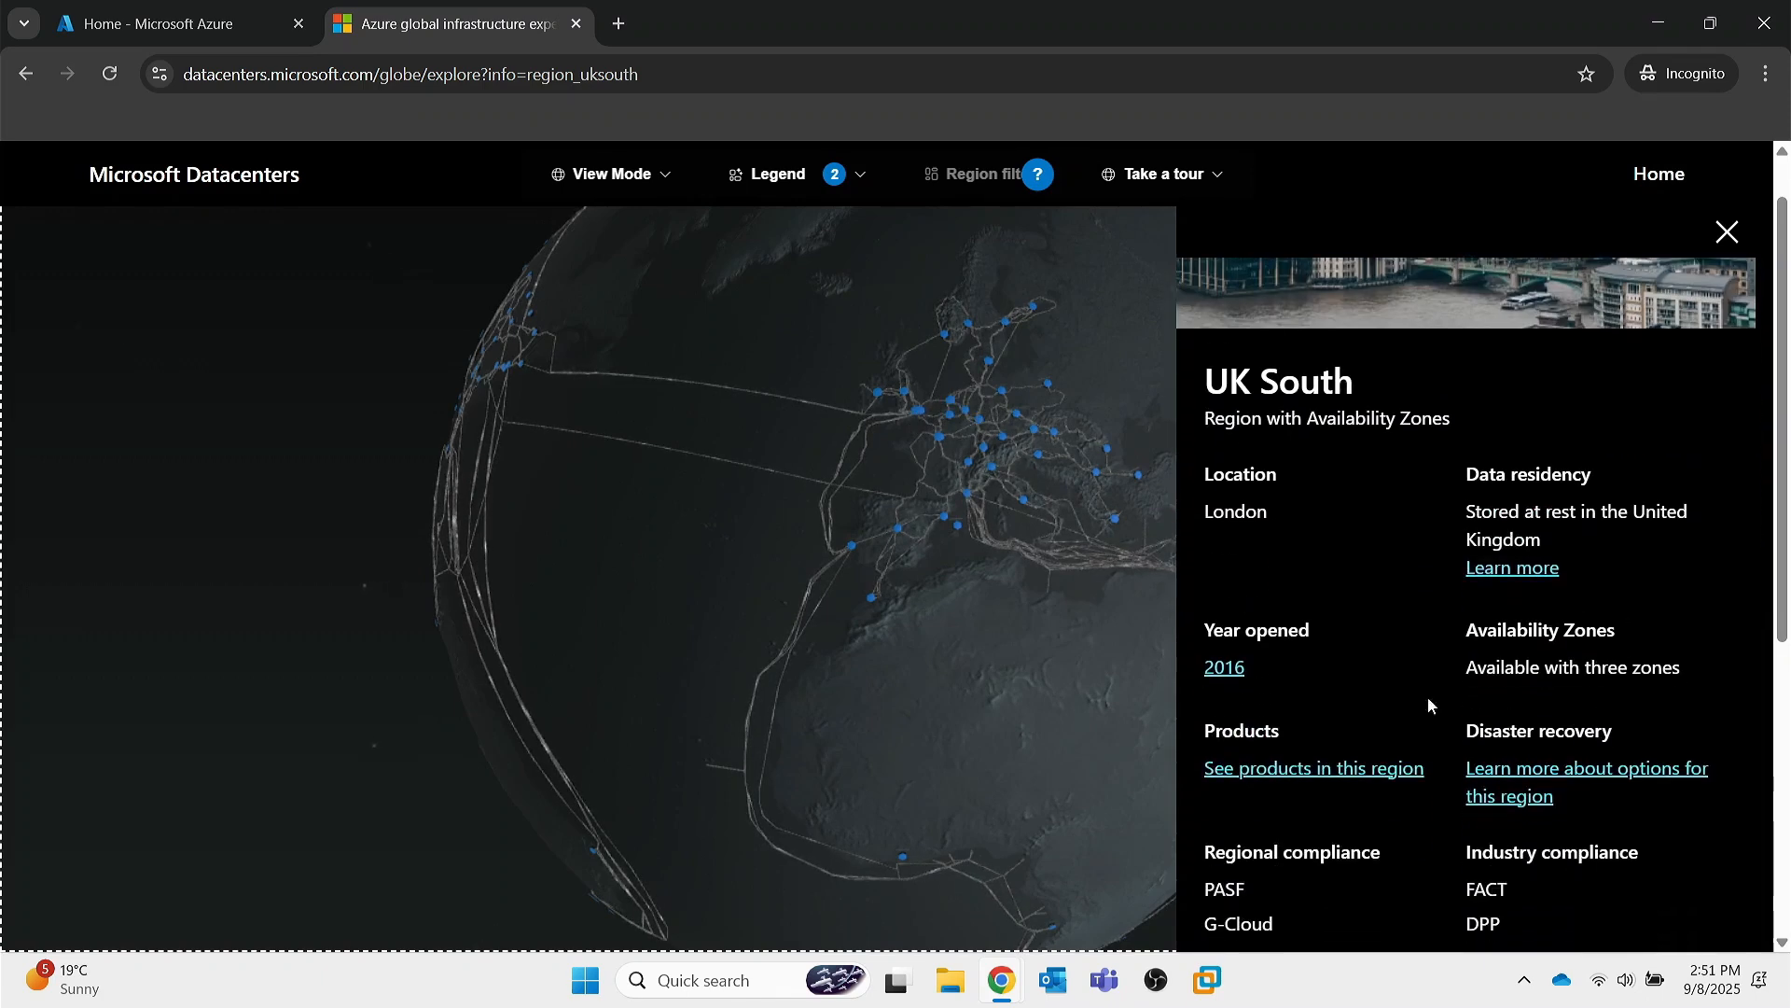
pyautogui.scroll(-2, 1353, 623)
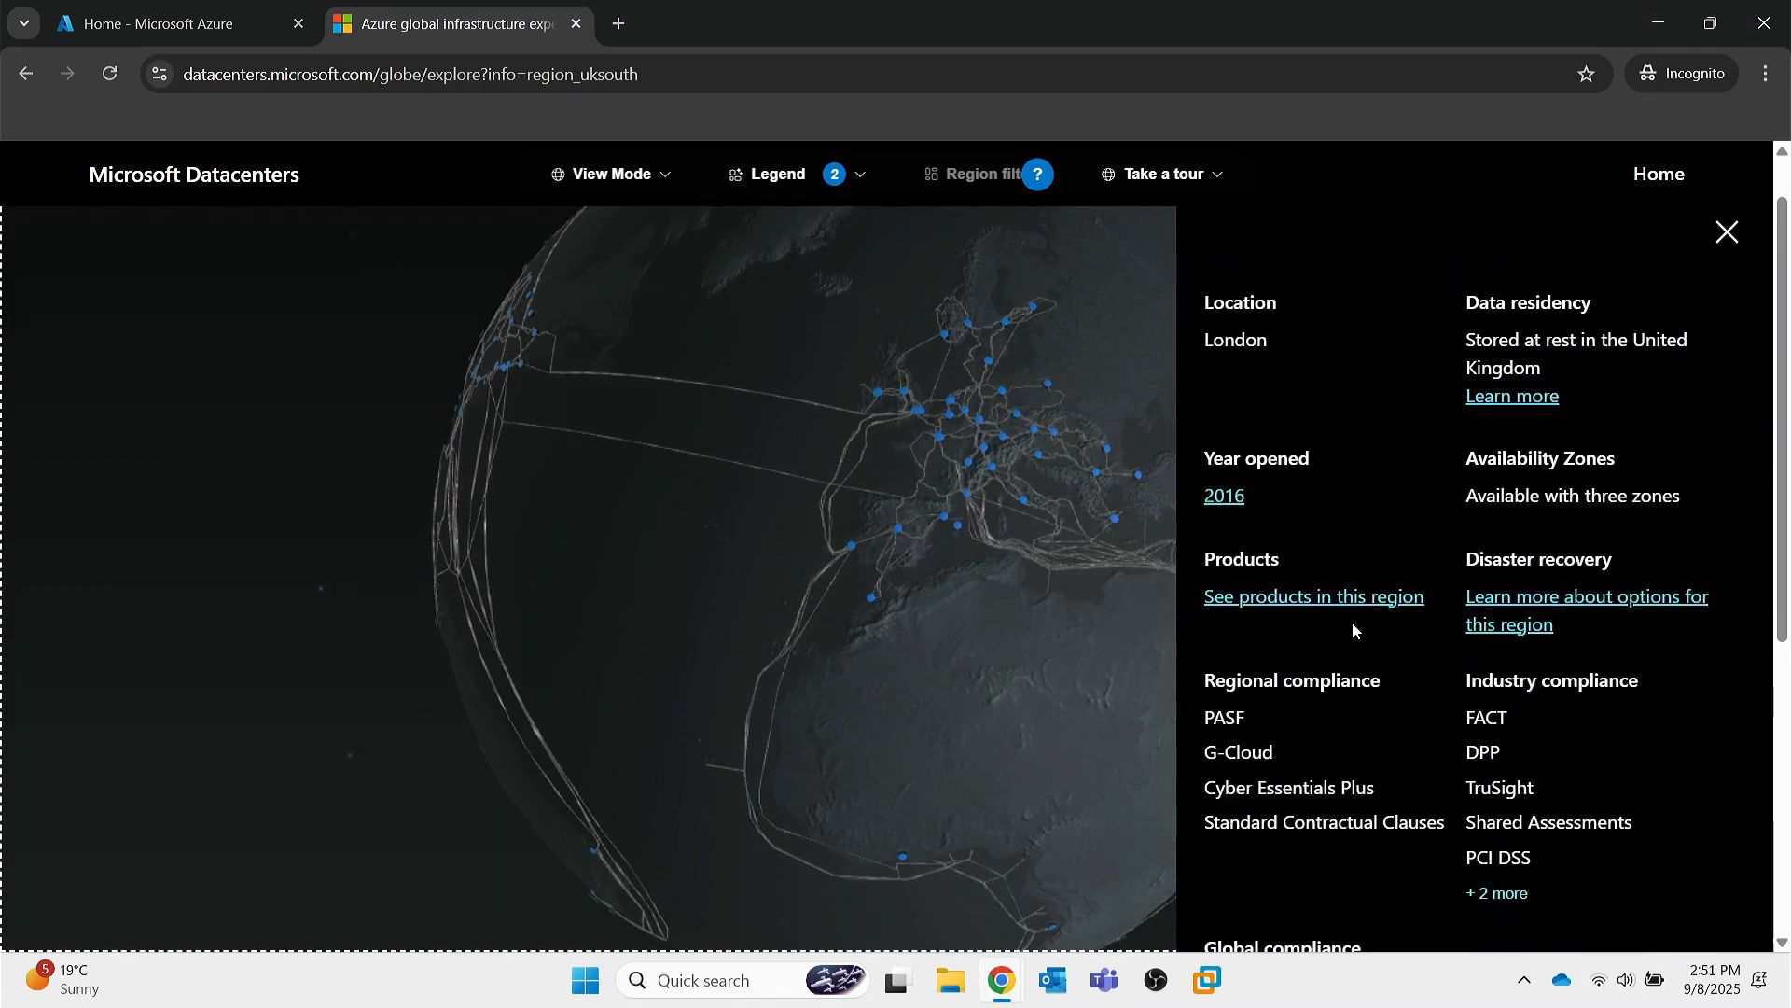
pyautogui.scroll(2, 1353, 624)
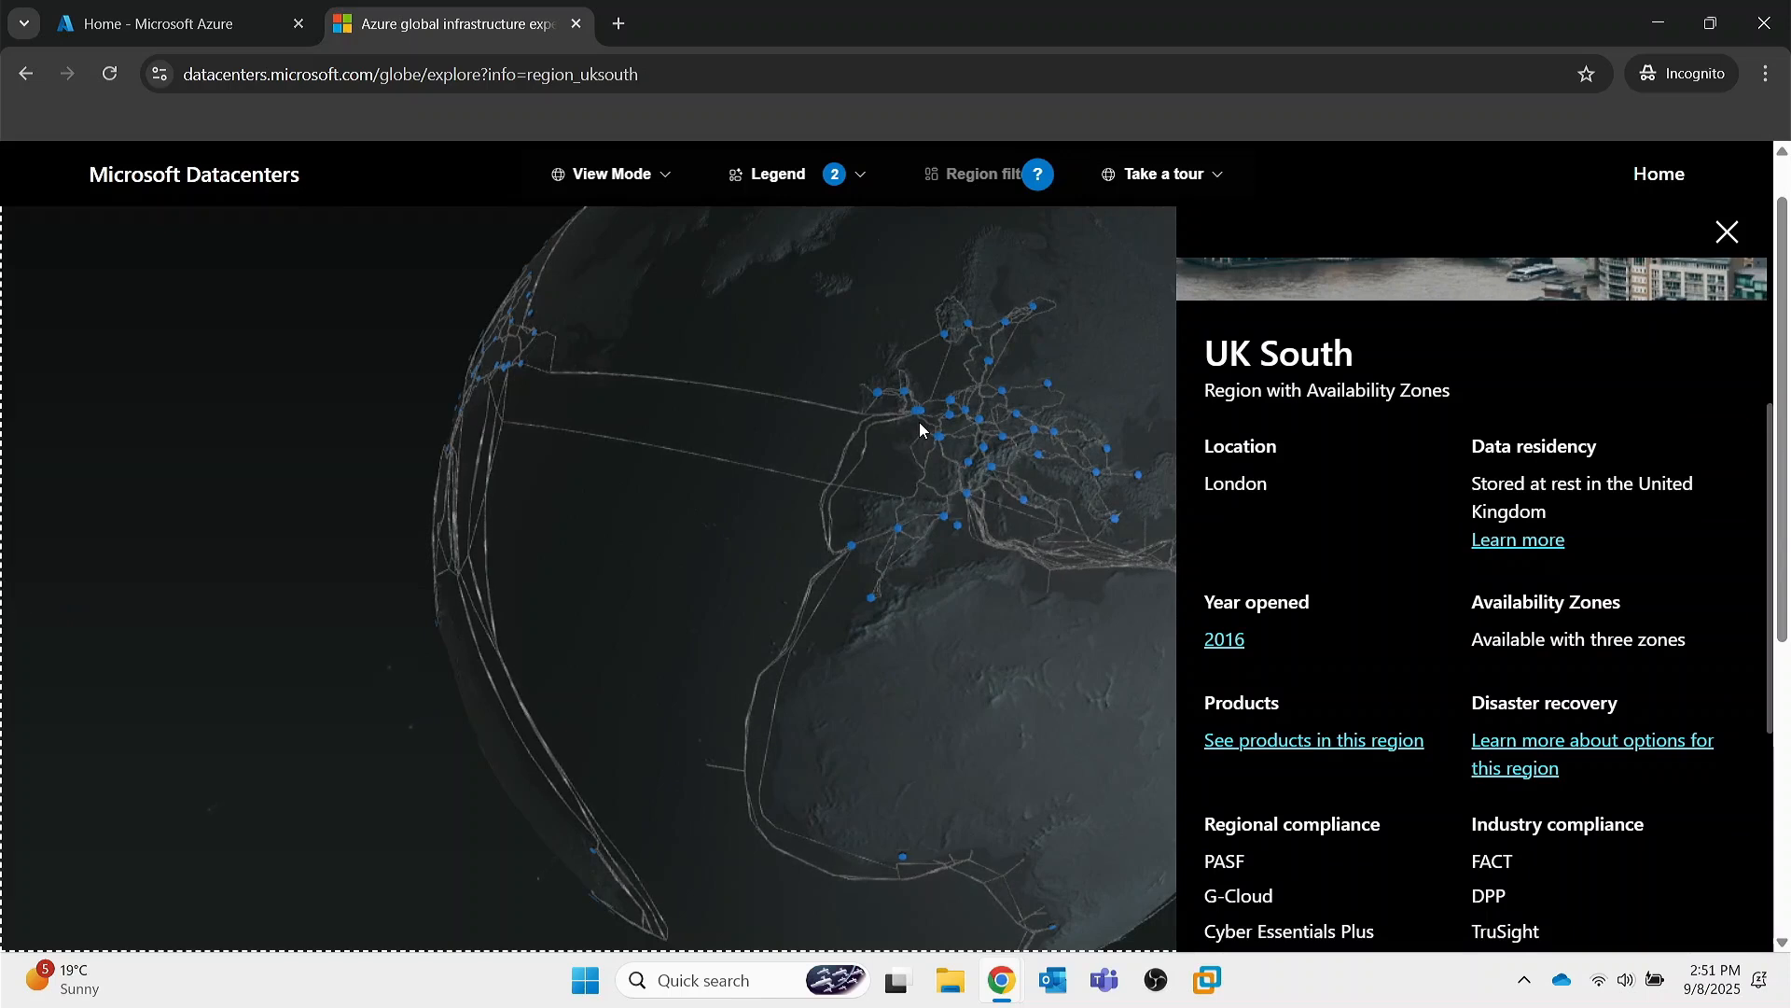
pyautogui.scroll(1, 915, 567)
pyautogui.scroll(-1, 992, 650)
pyautogui.click(1725, 232)
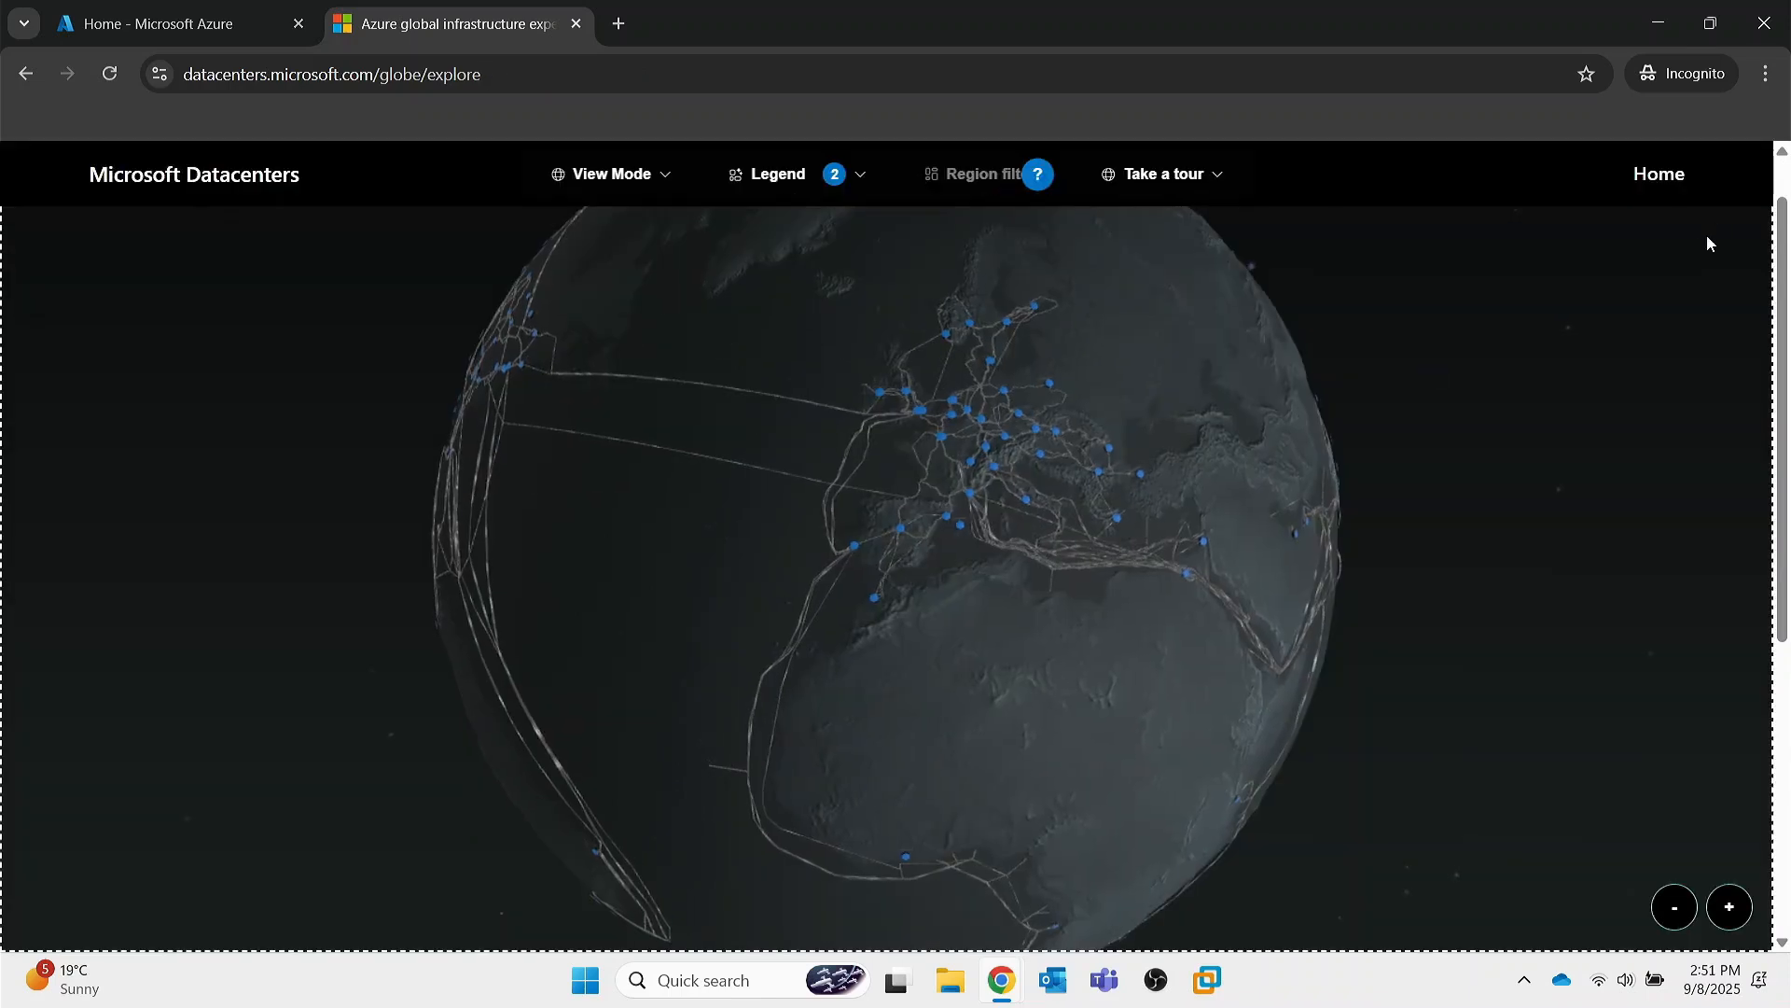
pyautogui.moveTo(1010, 623); pyautogui.dragTo(1302, 623)
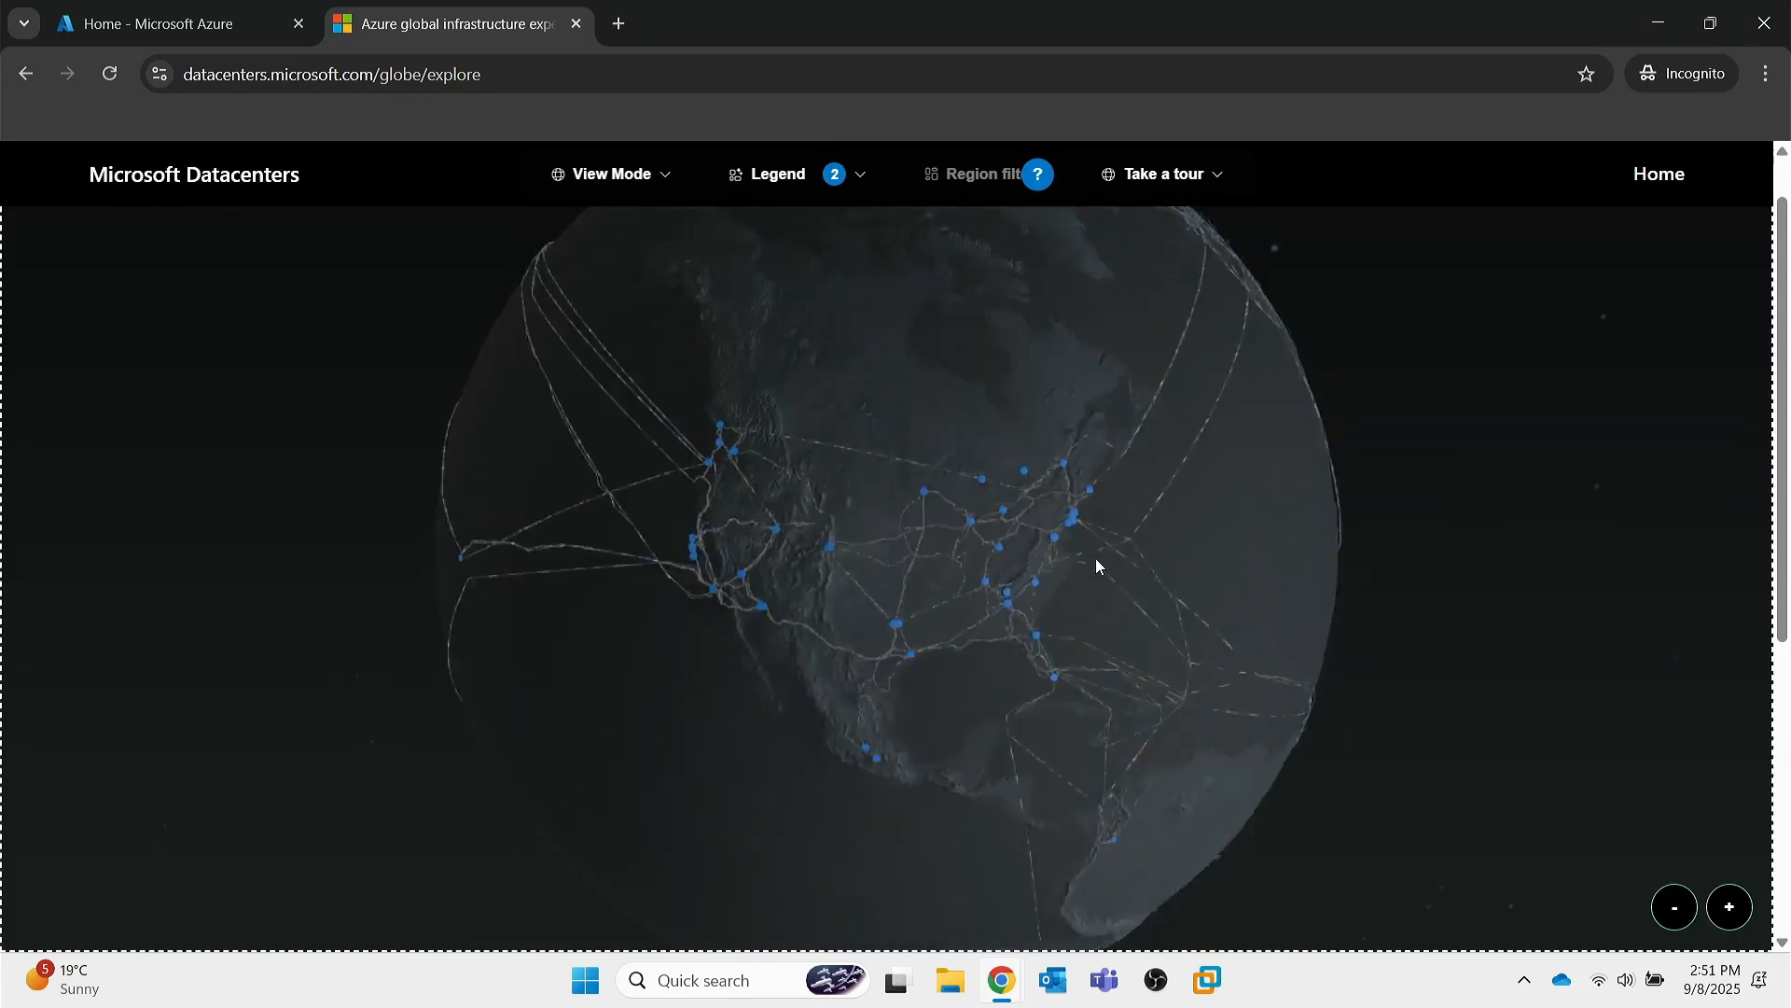
pyautogui.click(1095, 558)
pyautogui.click(1067, 550)
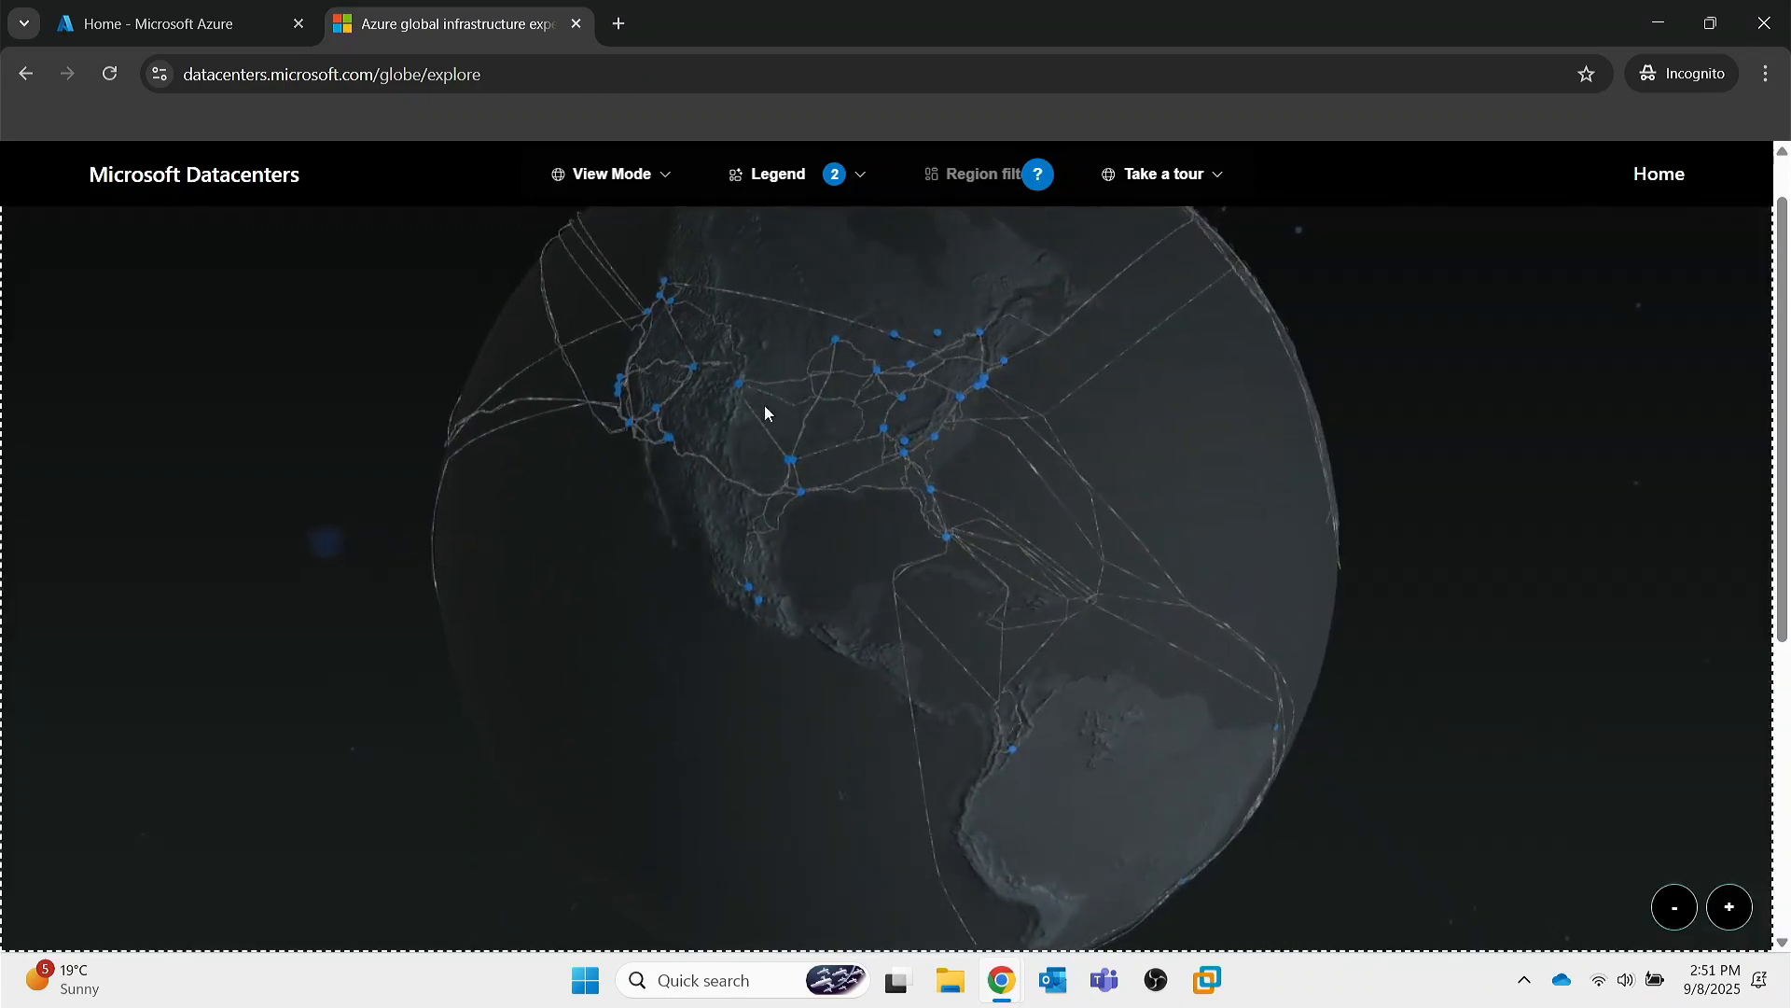
# - Return to the Azure portal and start creating a new virtual network
pyautogui.click(204, 29)
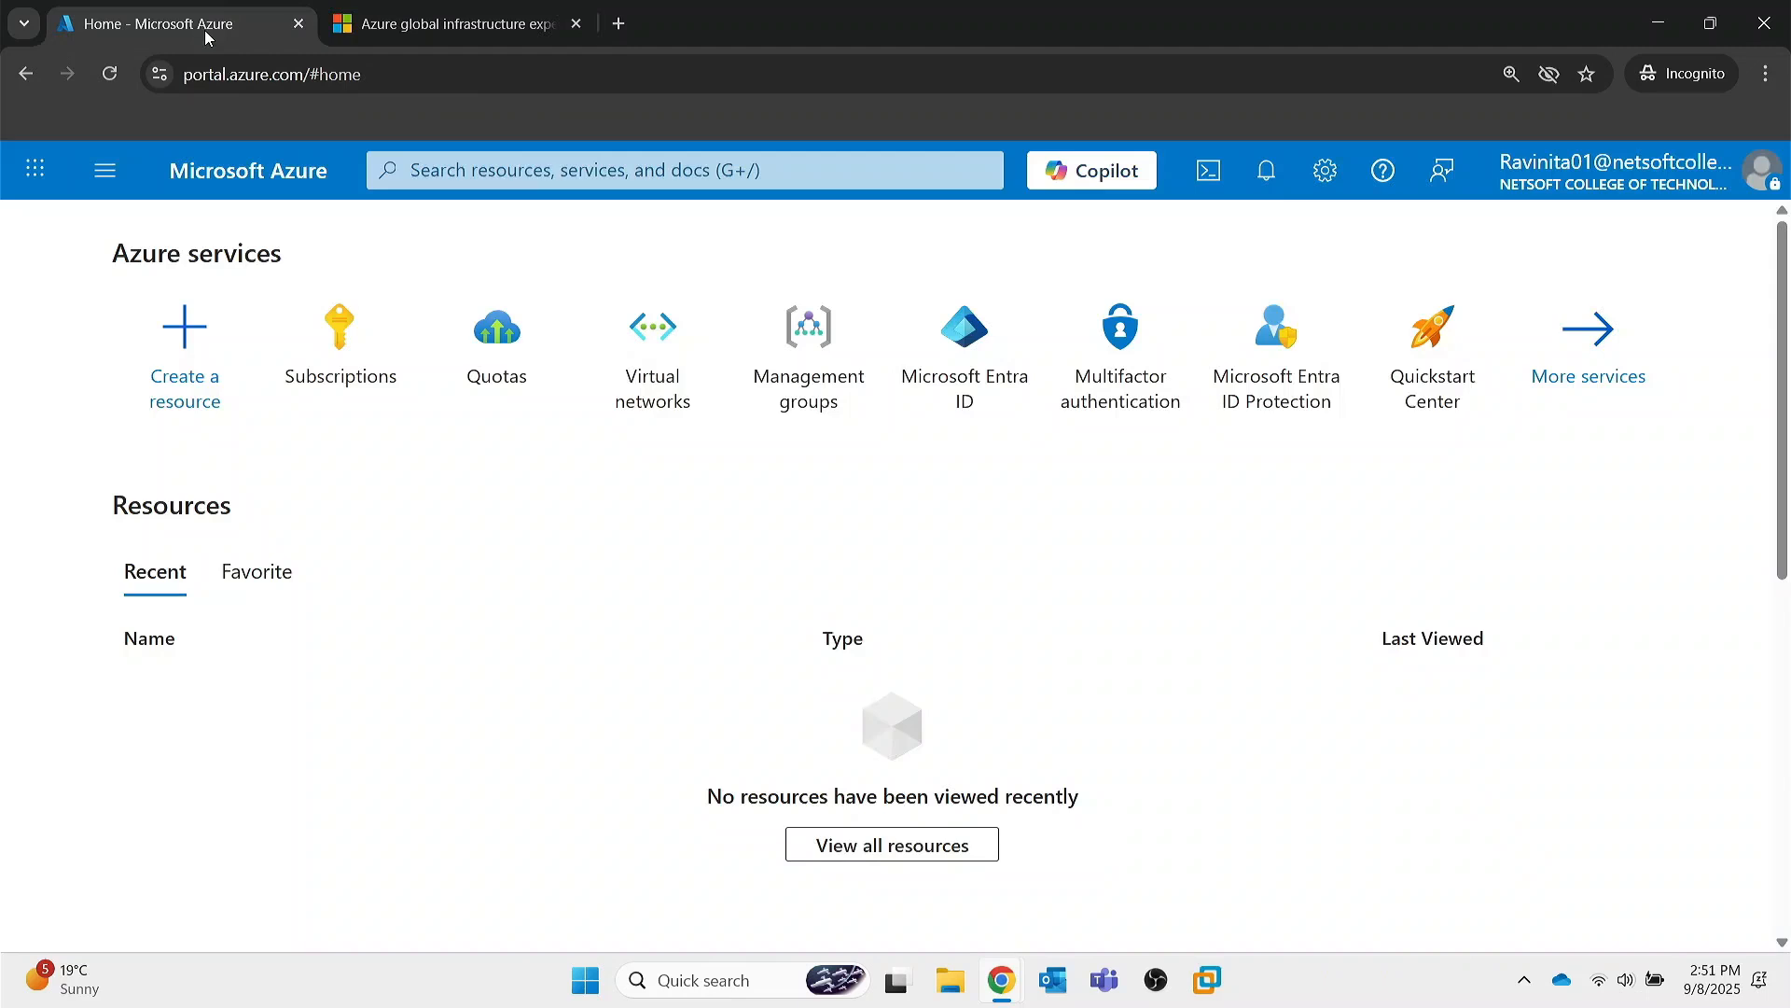
pyautogui.moveTo(440, 336)
pyautogui.click(671, 353)
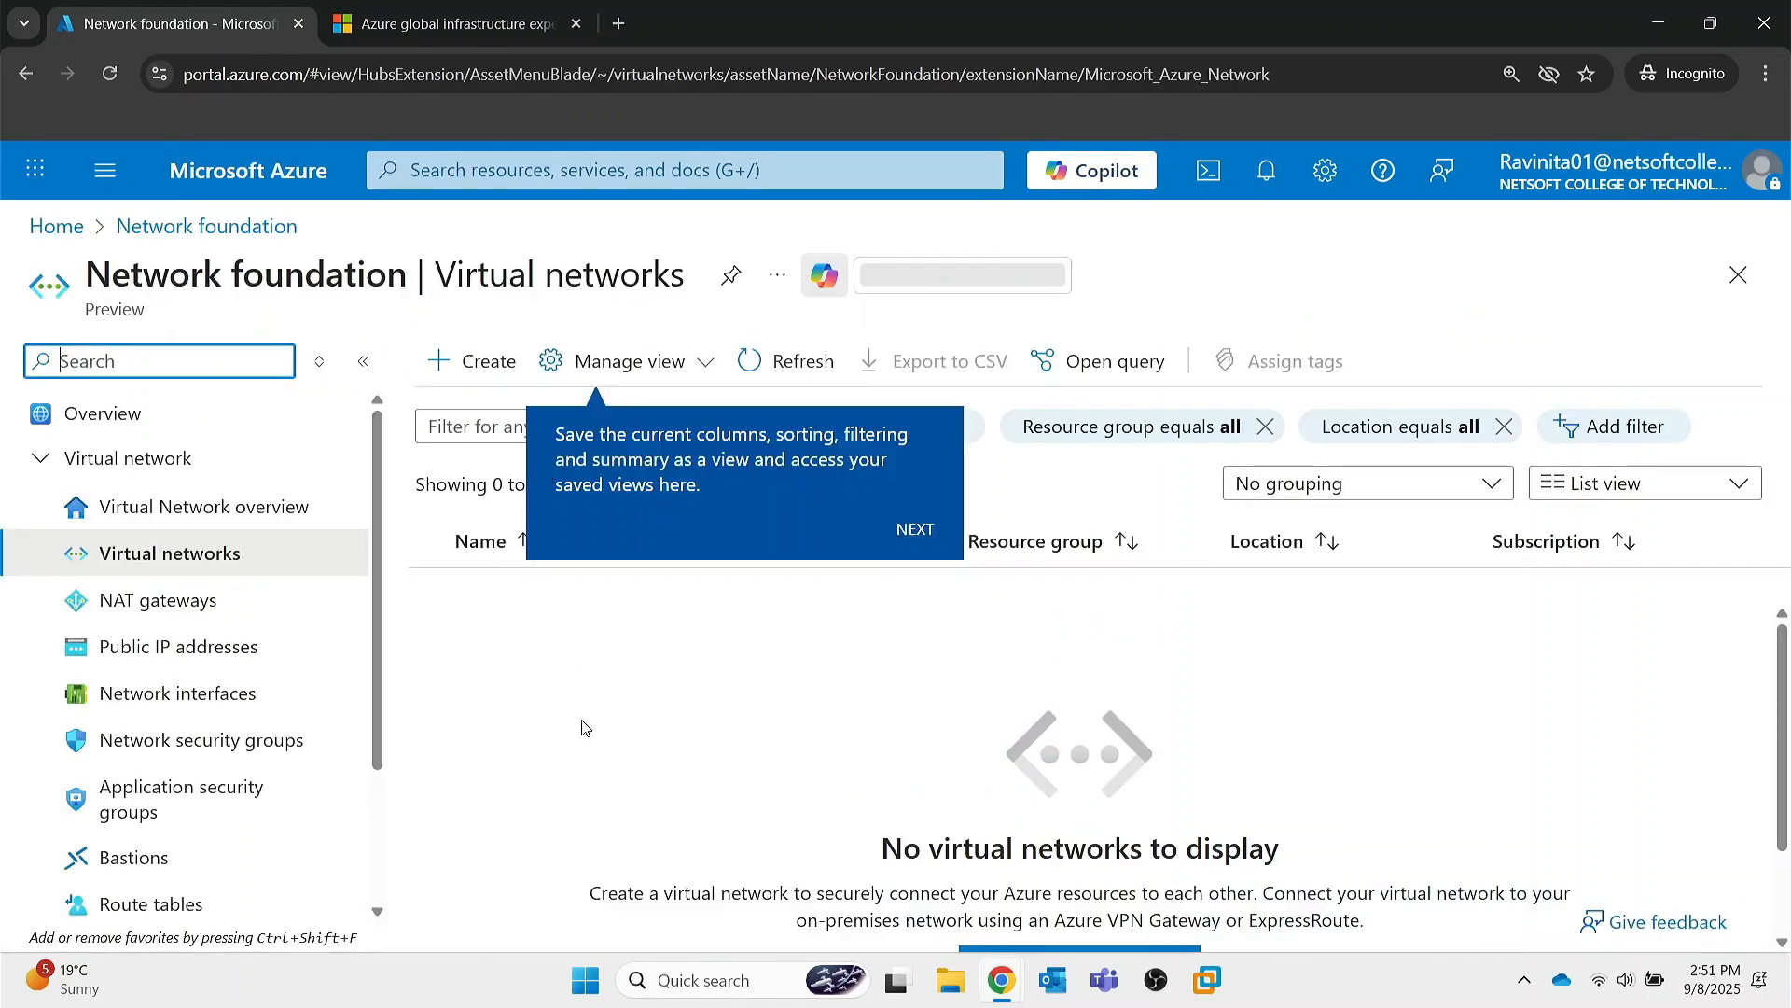
pyautogui.click(469, 369)
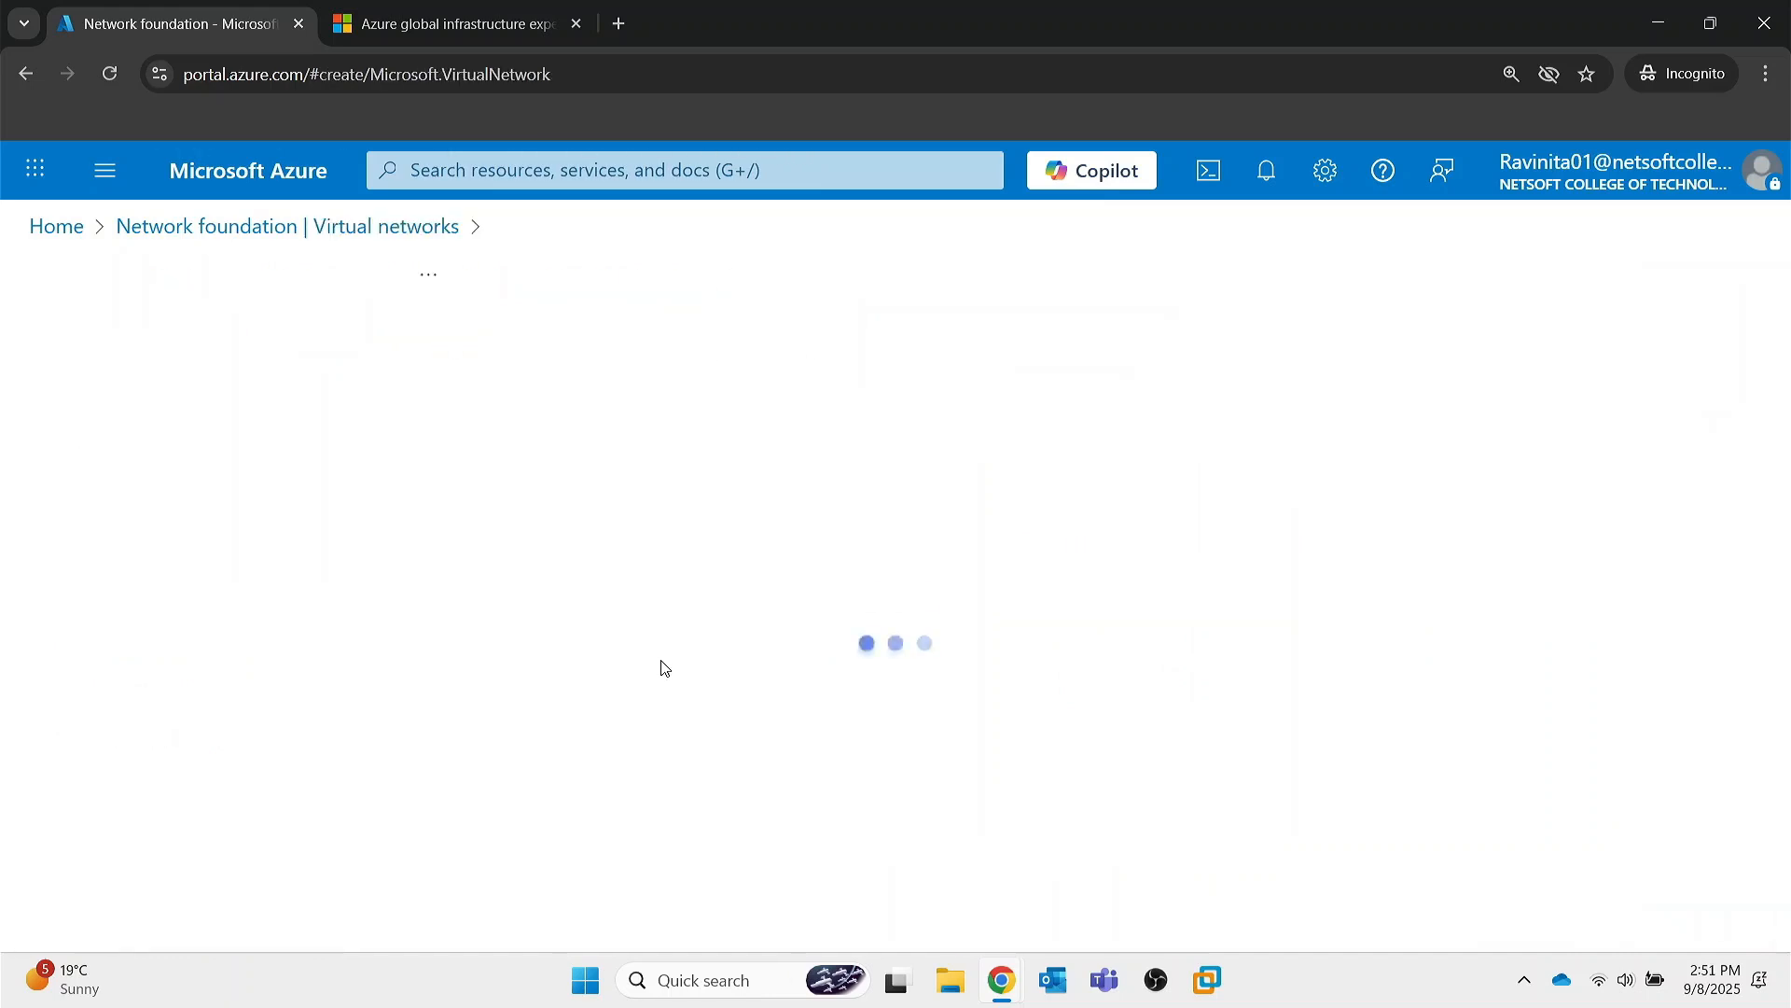
# - Name the virtual network DEMOVNET, keeping resource group DEMO and region Canada Central, and proceed to the security settings
pyautogui.scroll(-3, 684, 719)
pyautogui.scroll(-2, 686, 726)
pyautogui.scroll(2, 585, 658)
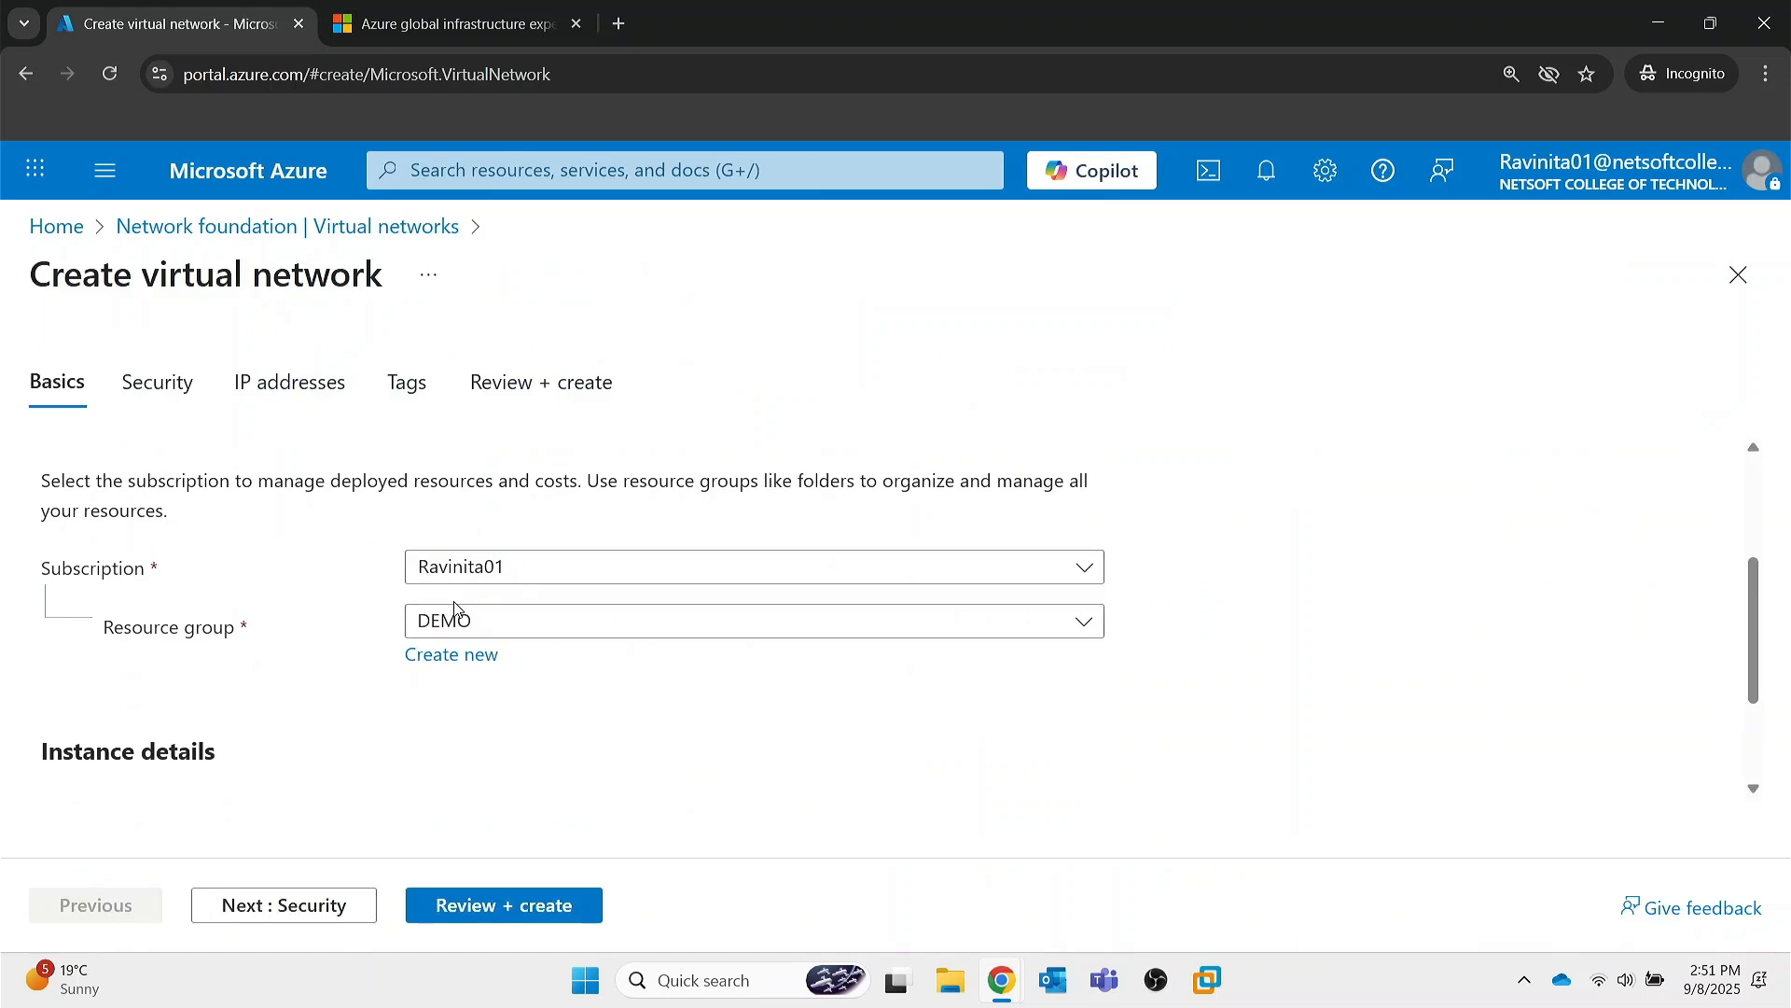
pyautogui.scroll(1, 504, 615)
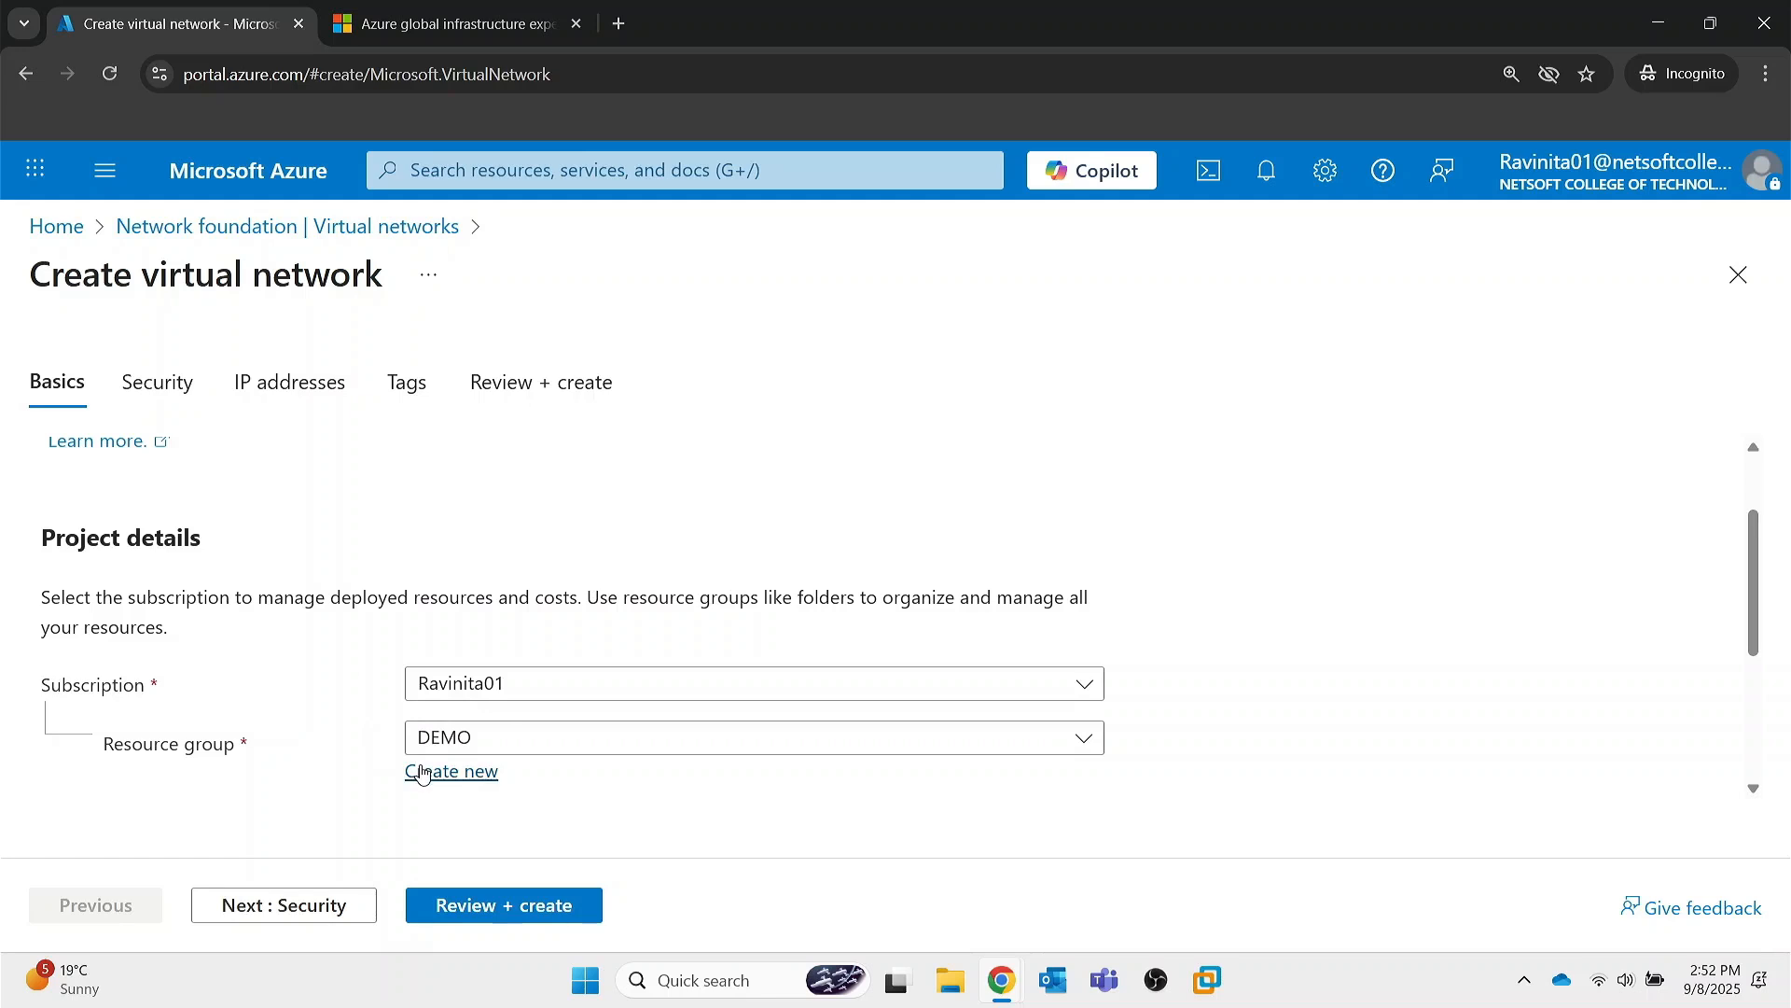
pyautogui.scroll(-3, 422, 774)
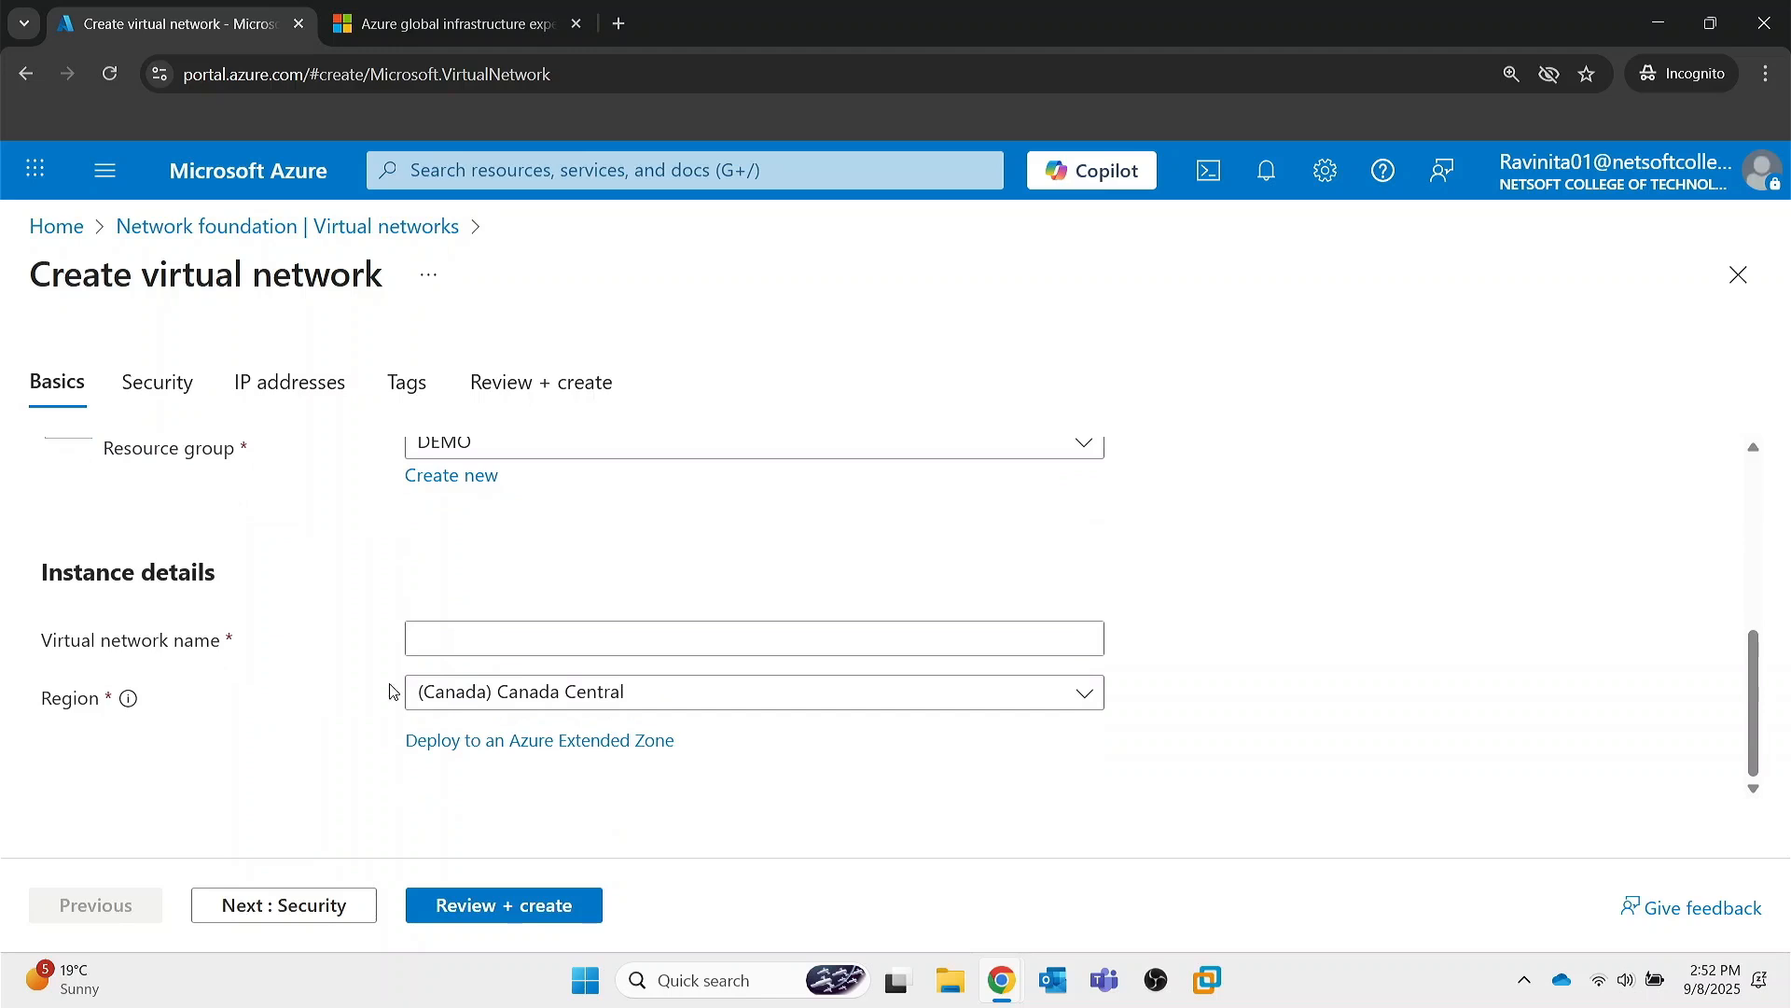
pyautogui.click(459, 642)
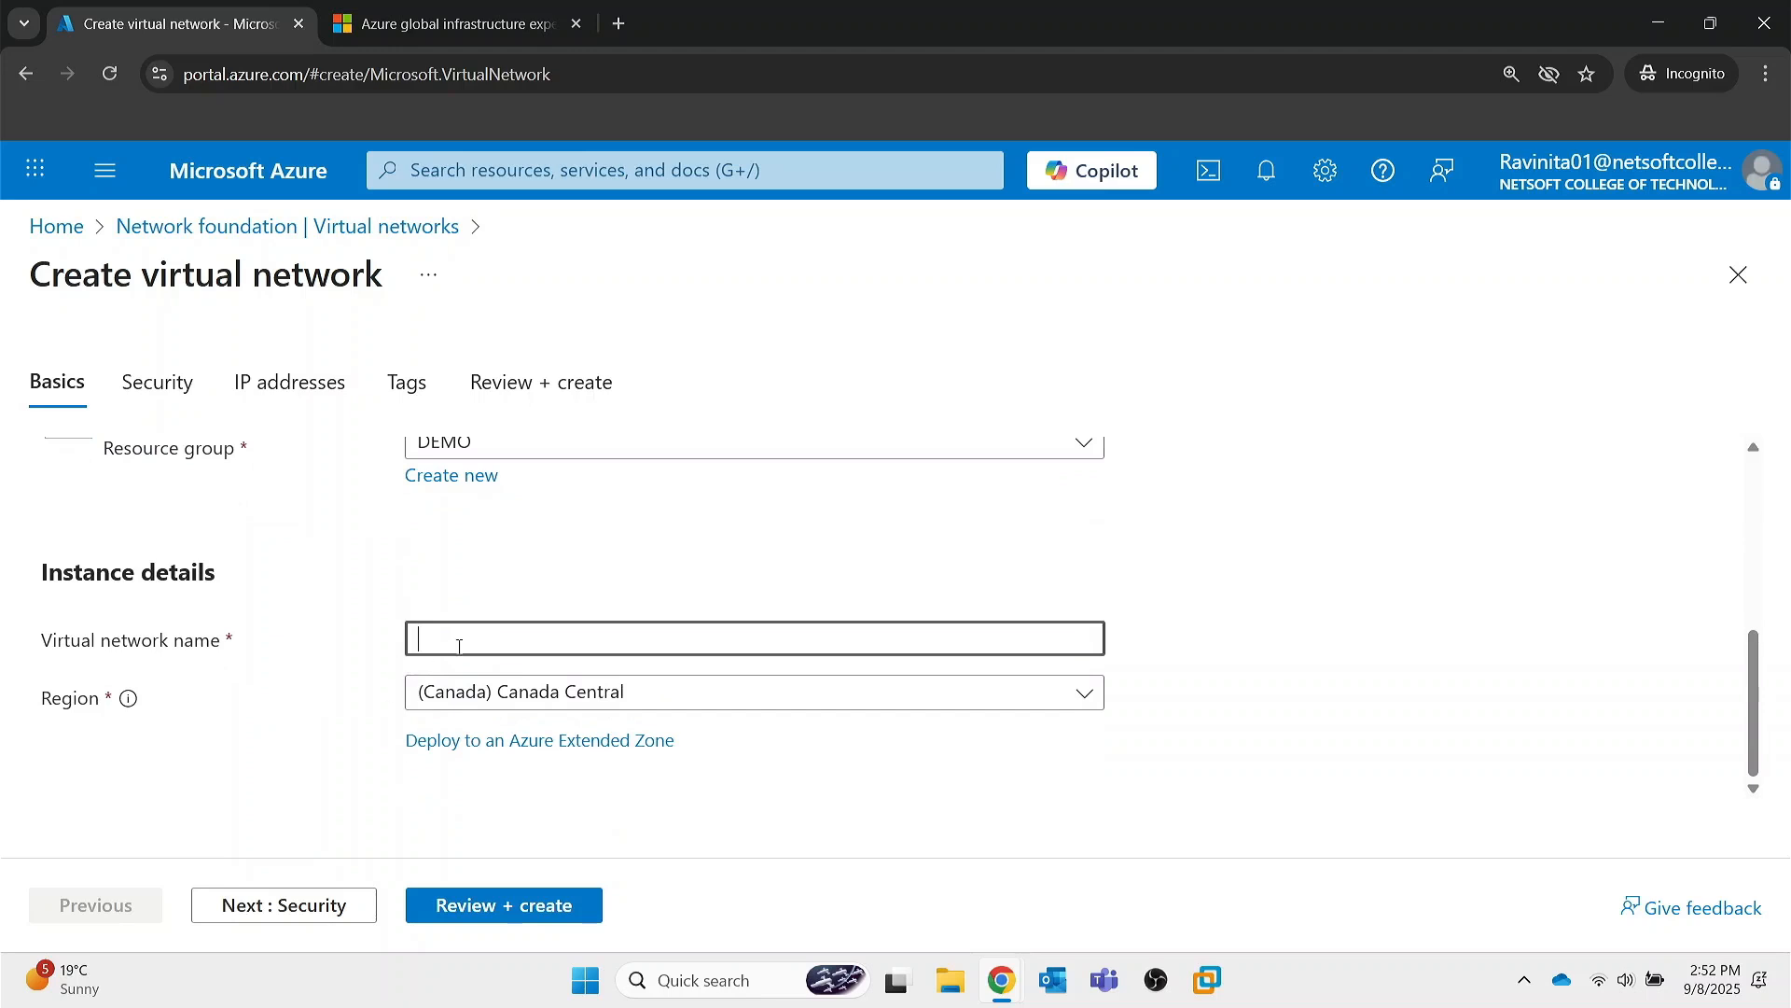
pyautogui.write('DEMOVNET')
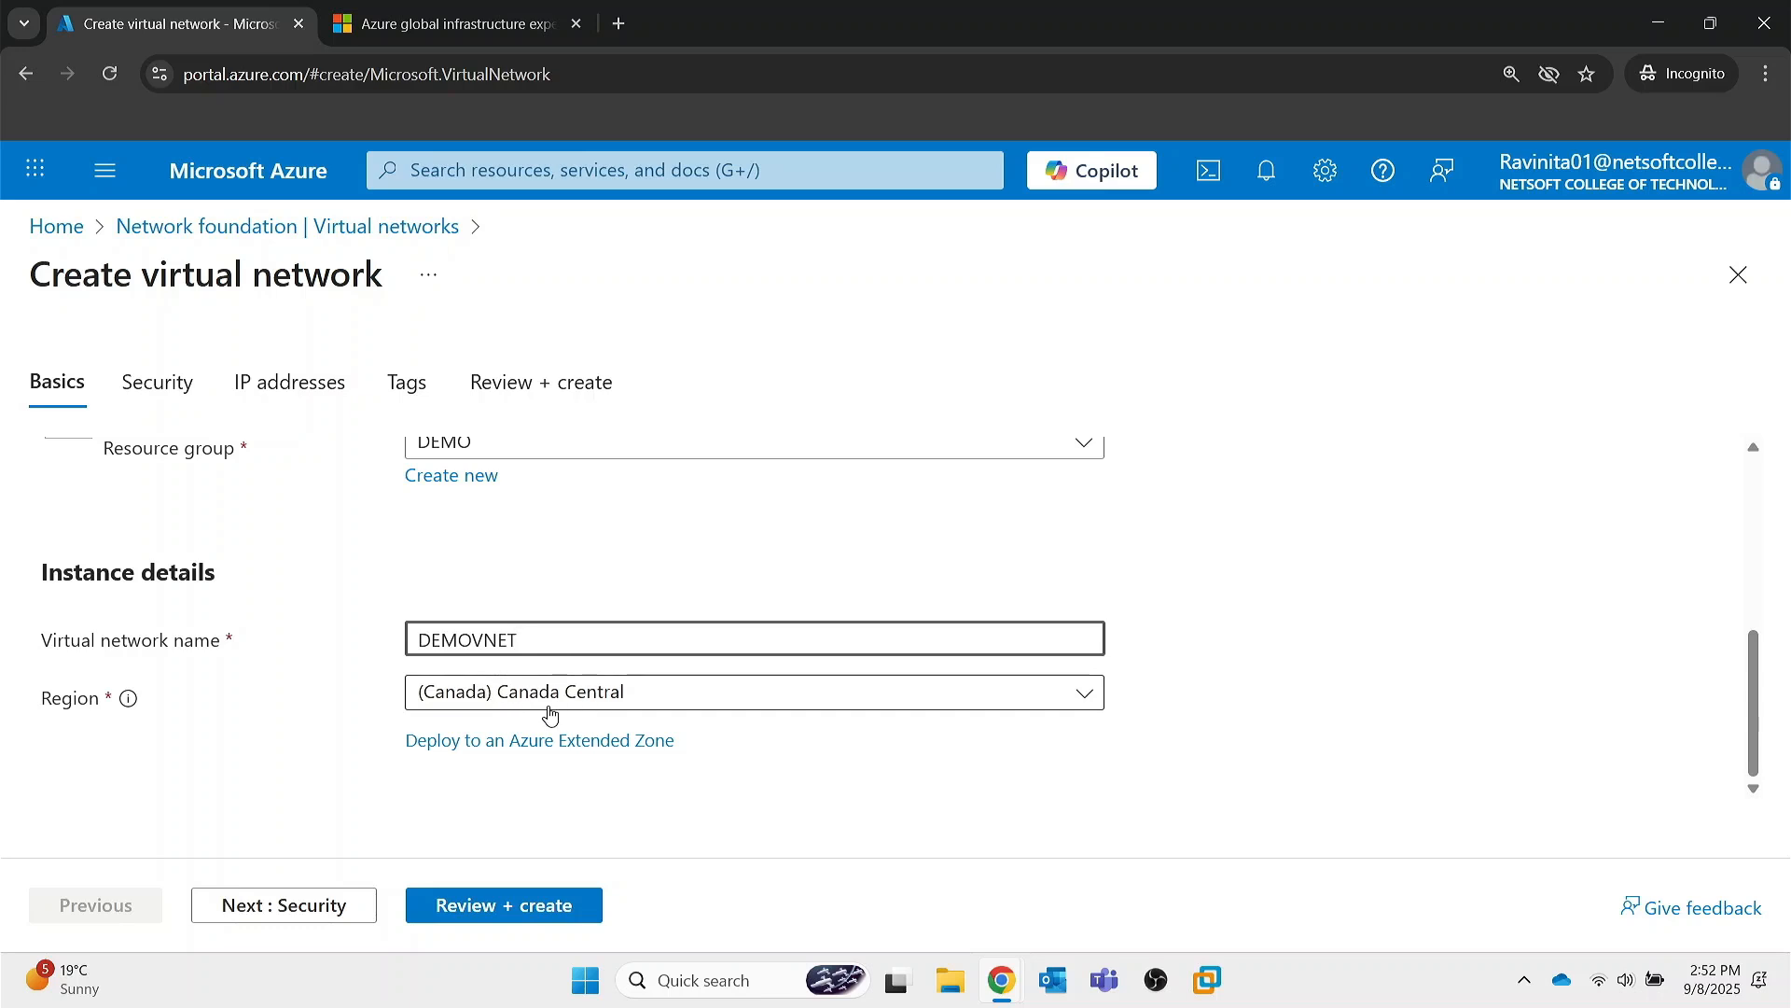
pyautogui.click(317, 907)
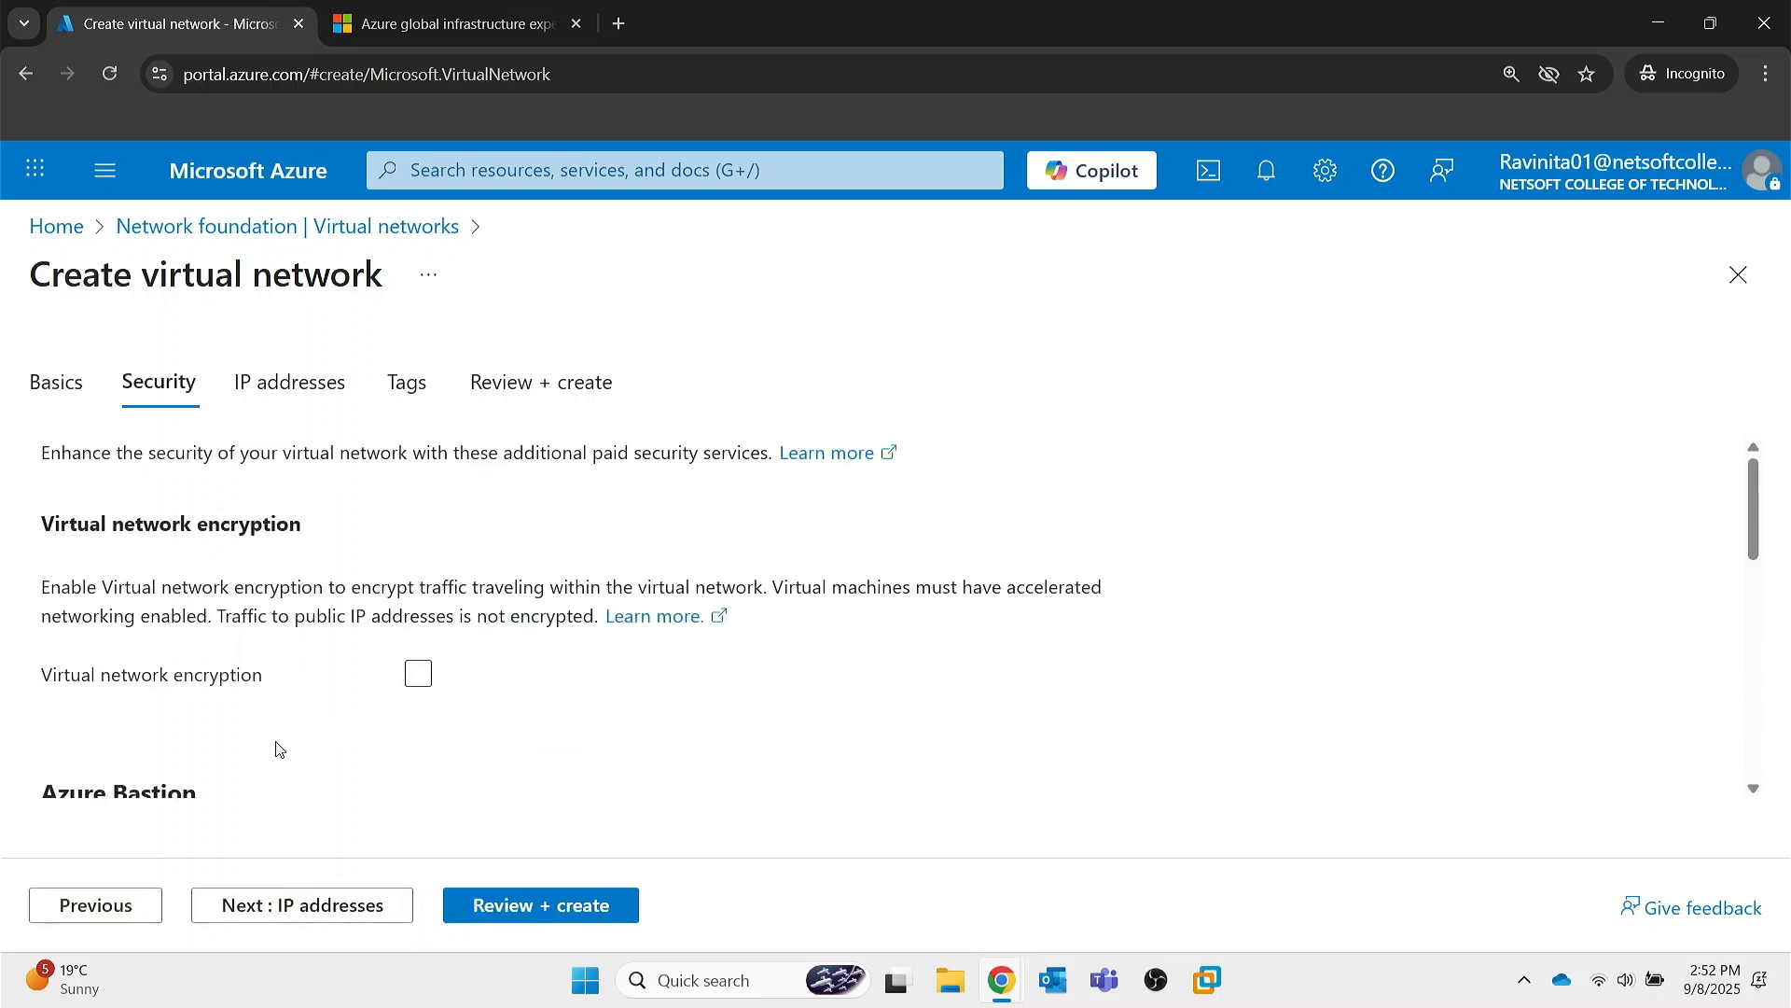
# - Review the virtual network encryption, Azure Bastion, Azure Firewall and Azure DDoS Network Protection options, leaving all of them disabled
pyautogui.scroll(-1, 336, 741)
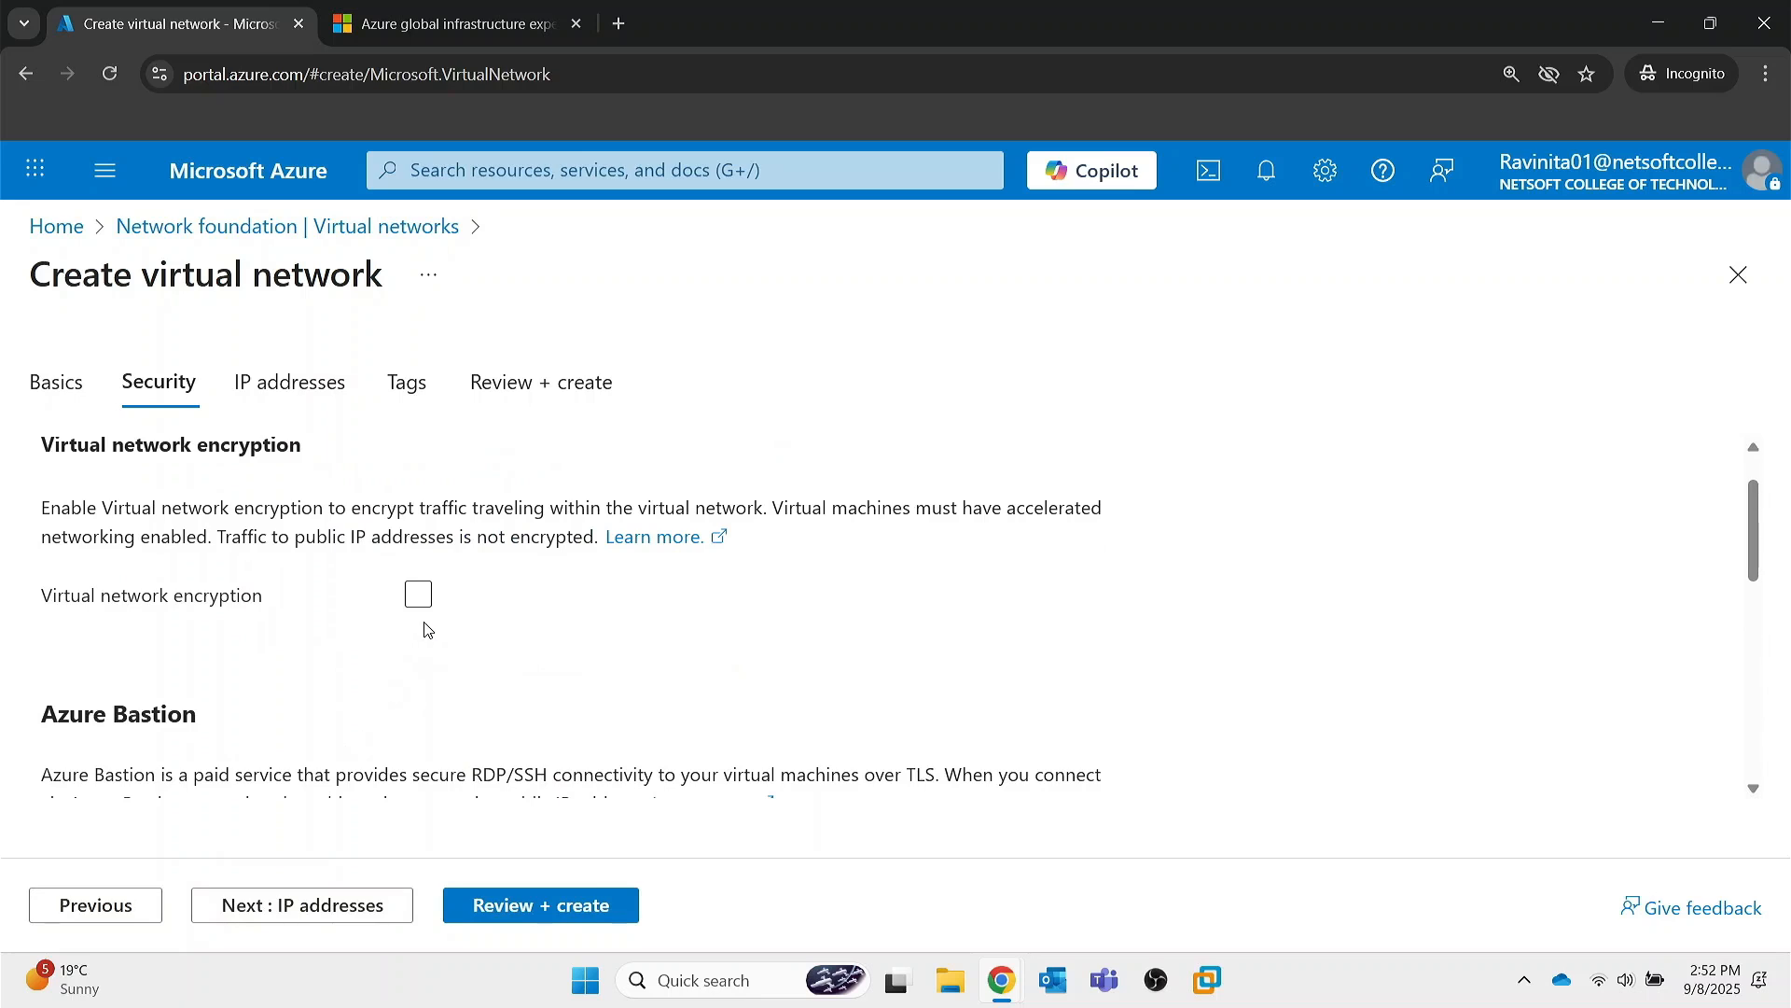
pyautogui.click(419, 597)
pyautogui.click(419, 595)
pyautogui.scroll(-3, 418, 680)
pyautogui.scroll(1, 322, 660)
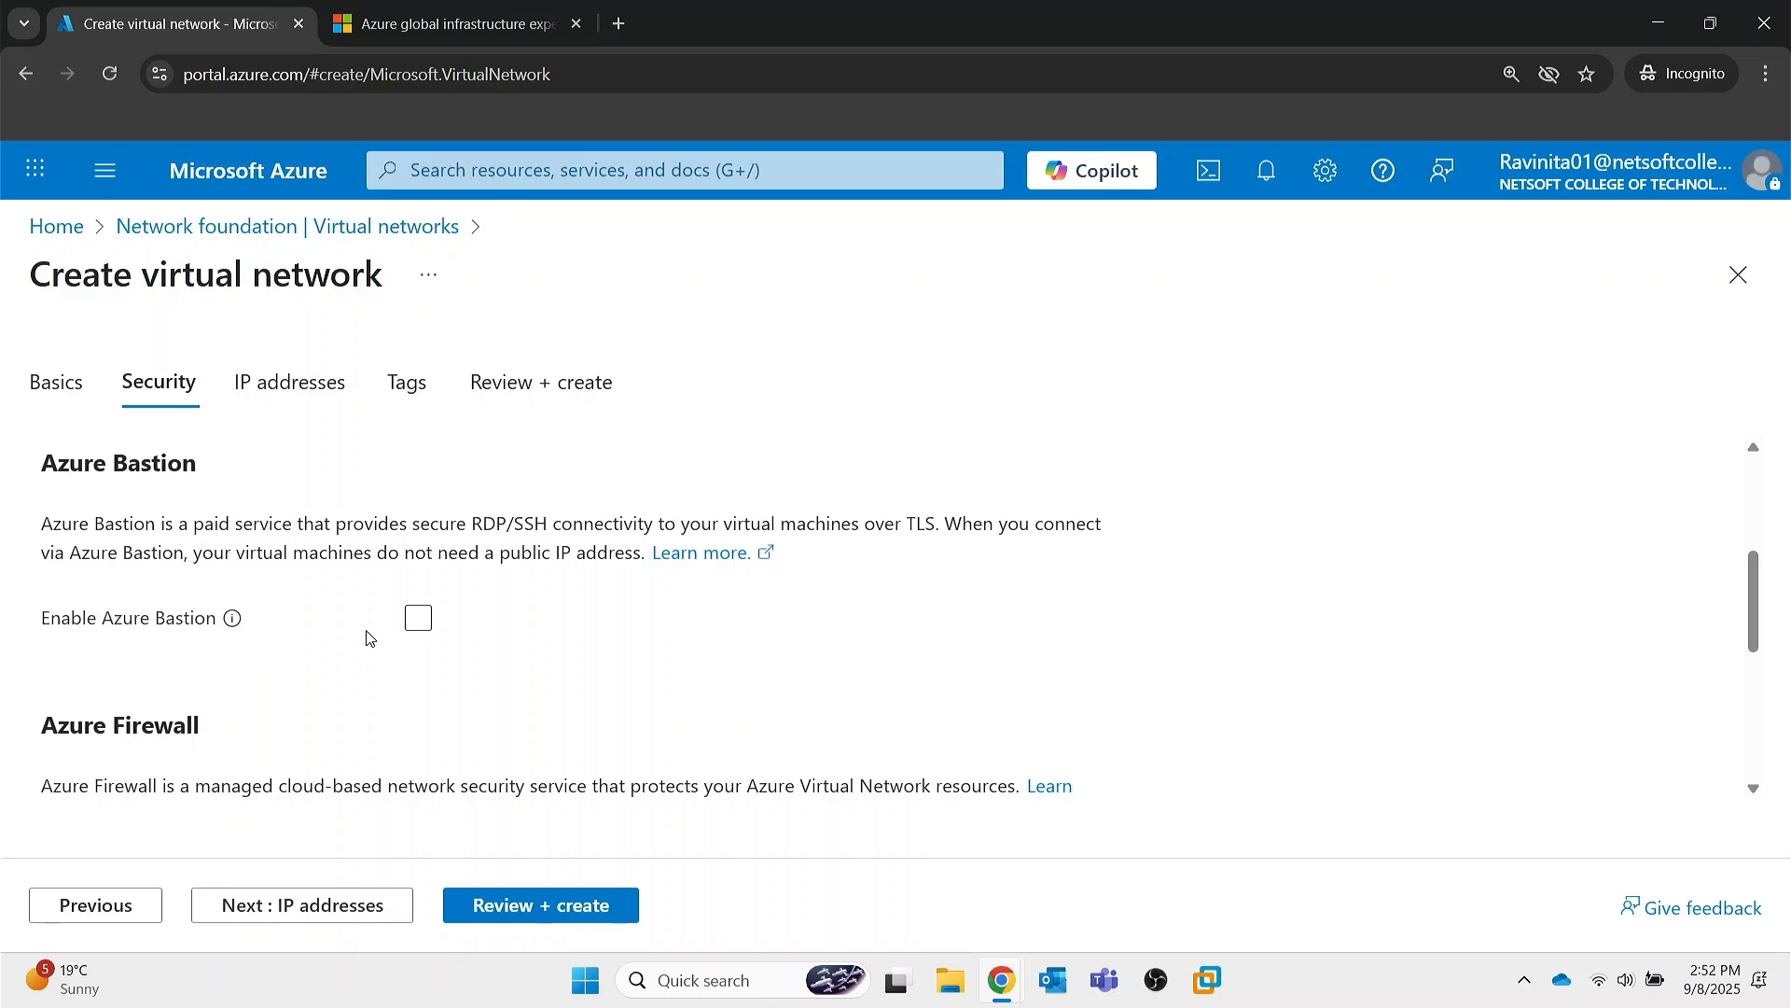
pyautogui.scroll(-3, 381, 666)
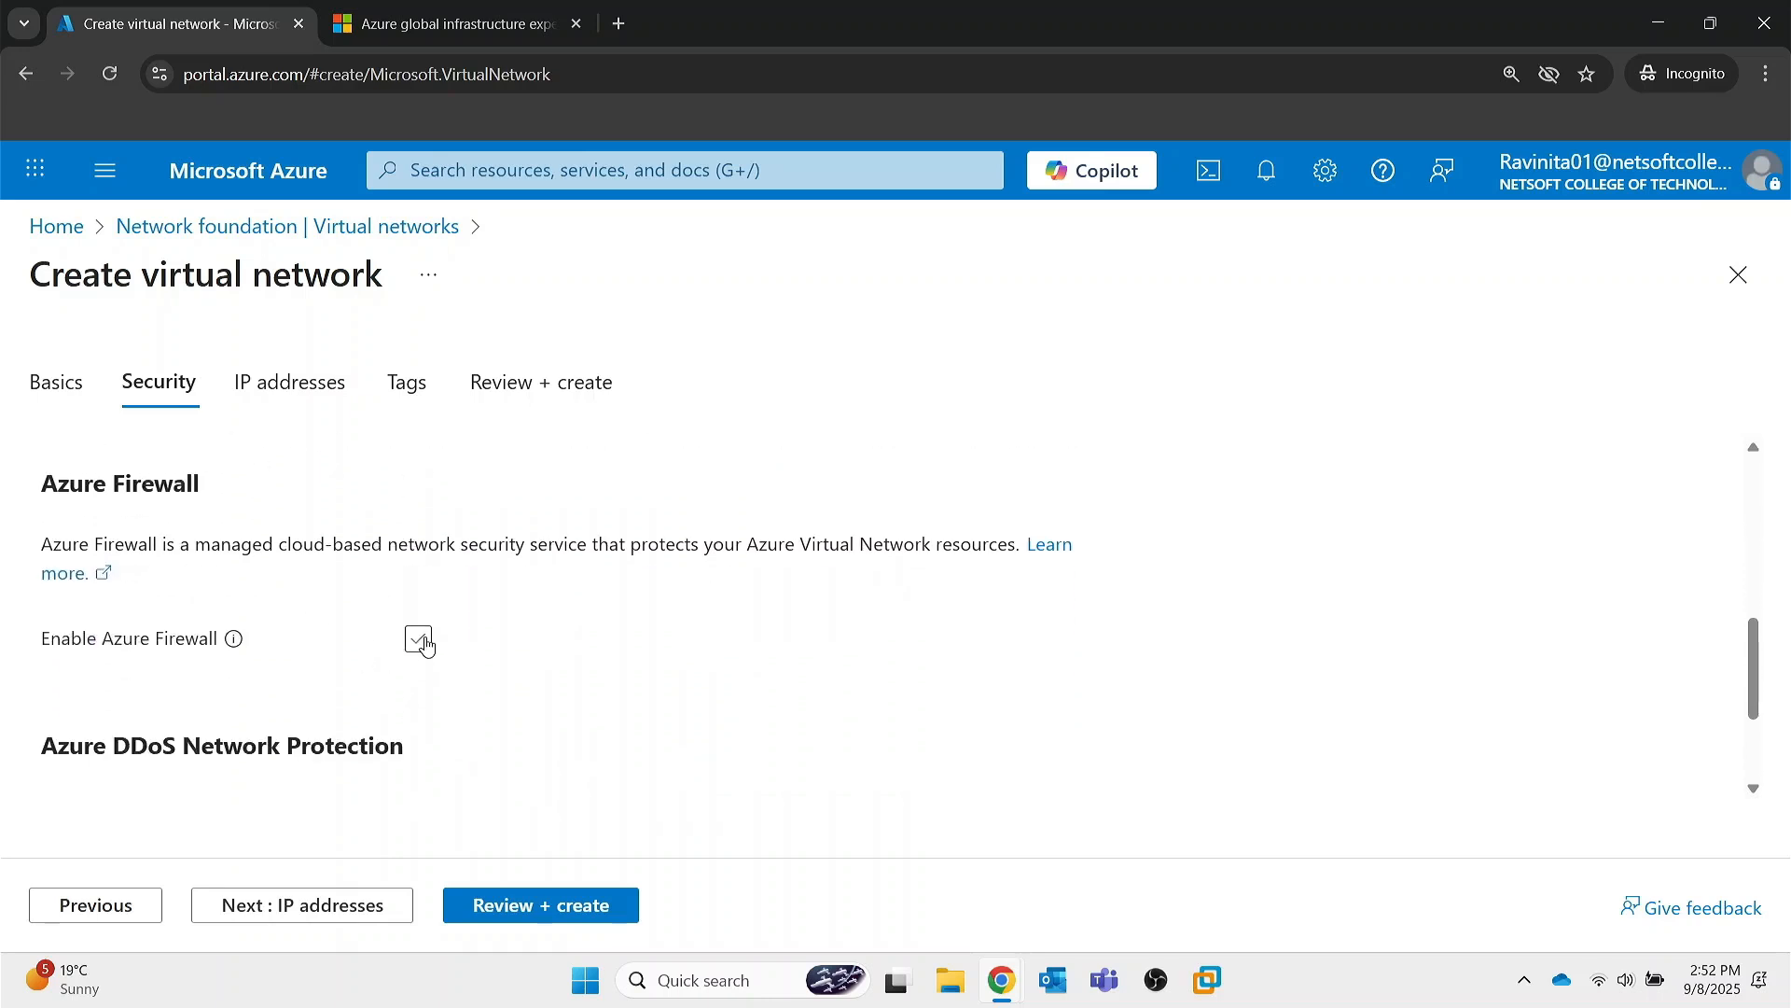
pyautogui.click(418, 640)
pyautogui.scroll(-2, 417, 653)
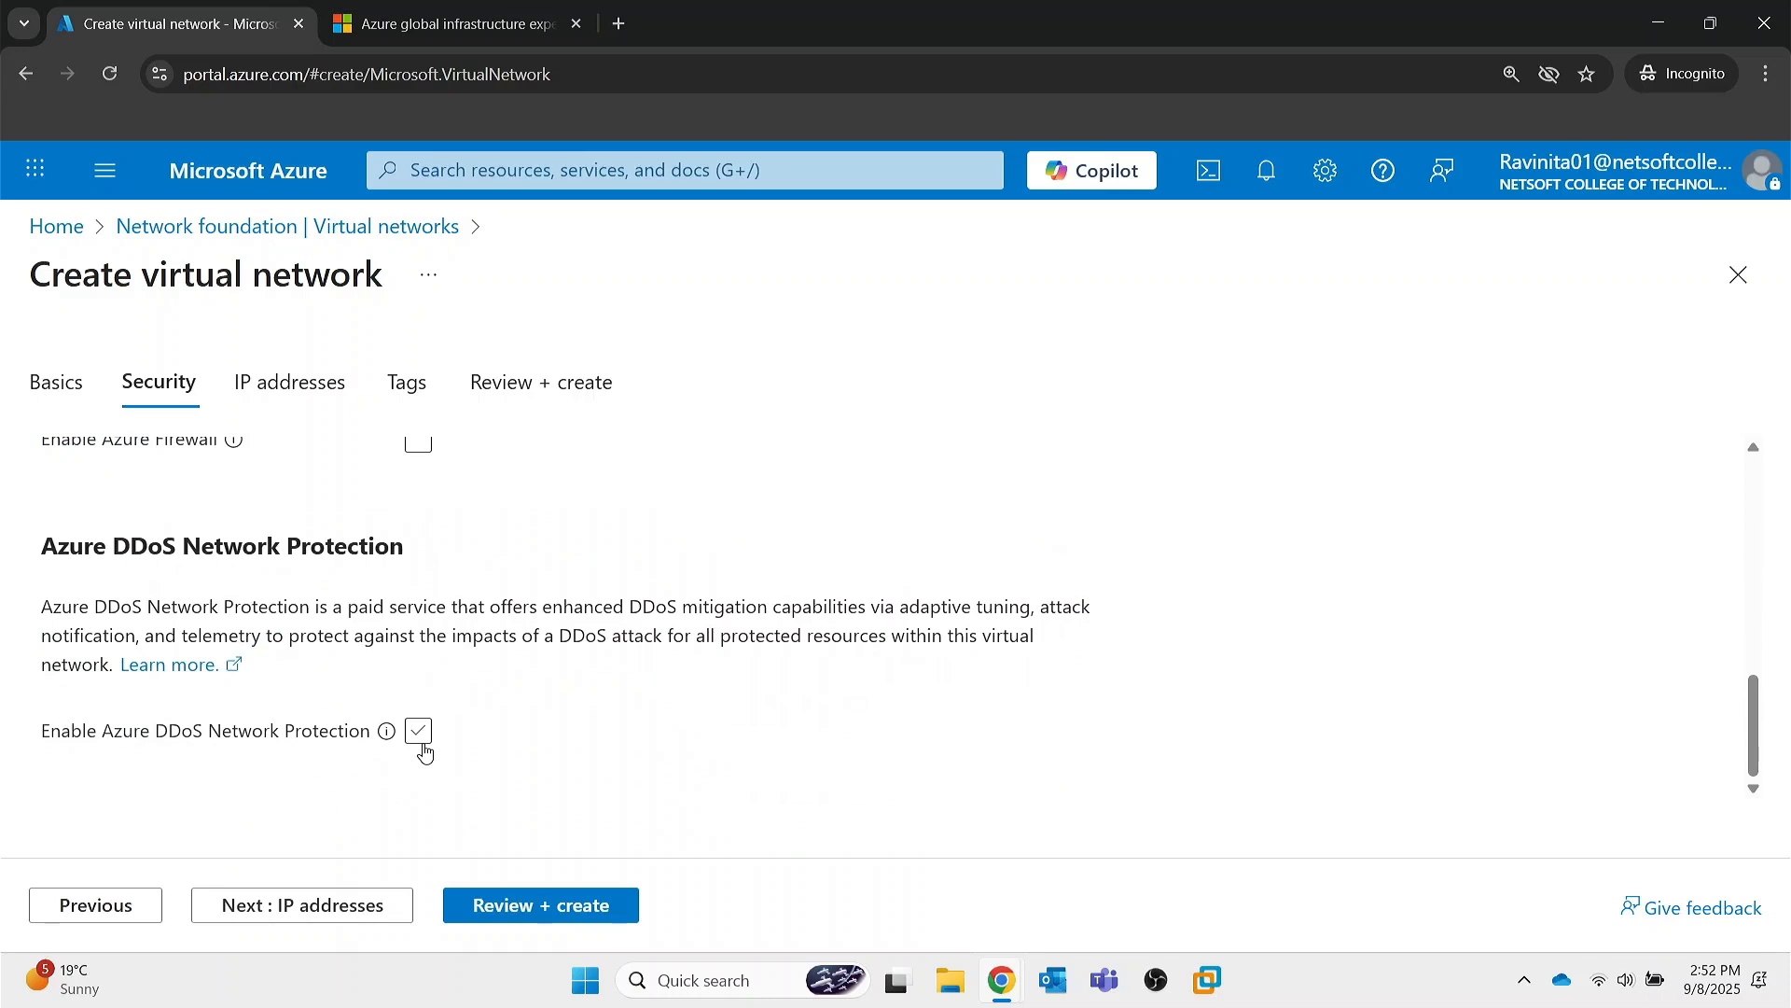
pyautogui.scroll(4, 431, 579)
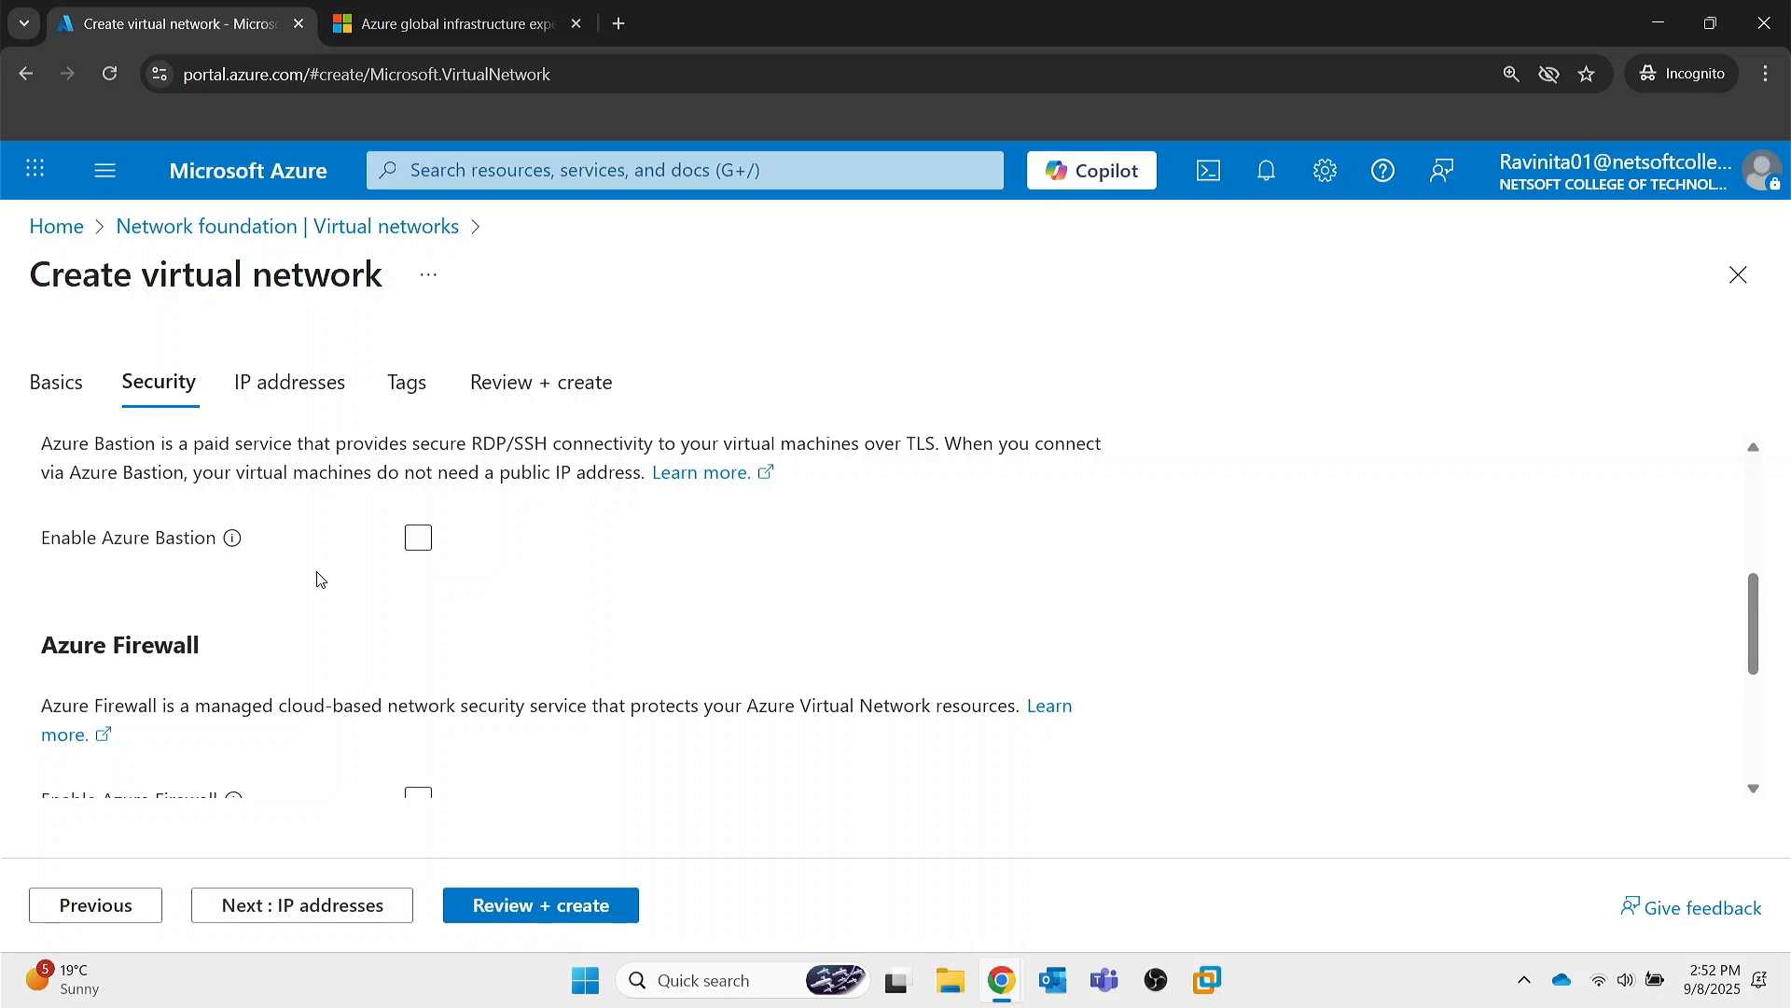
pyautogui.scroll(4, 319, 578)
pyautogui.scroll(-7, 339, 609)
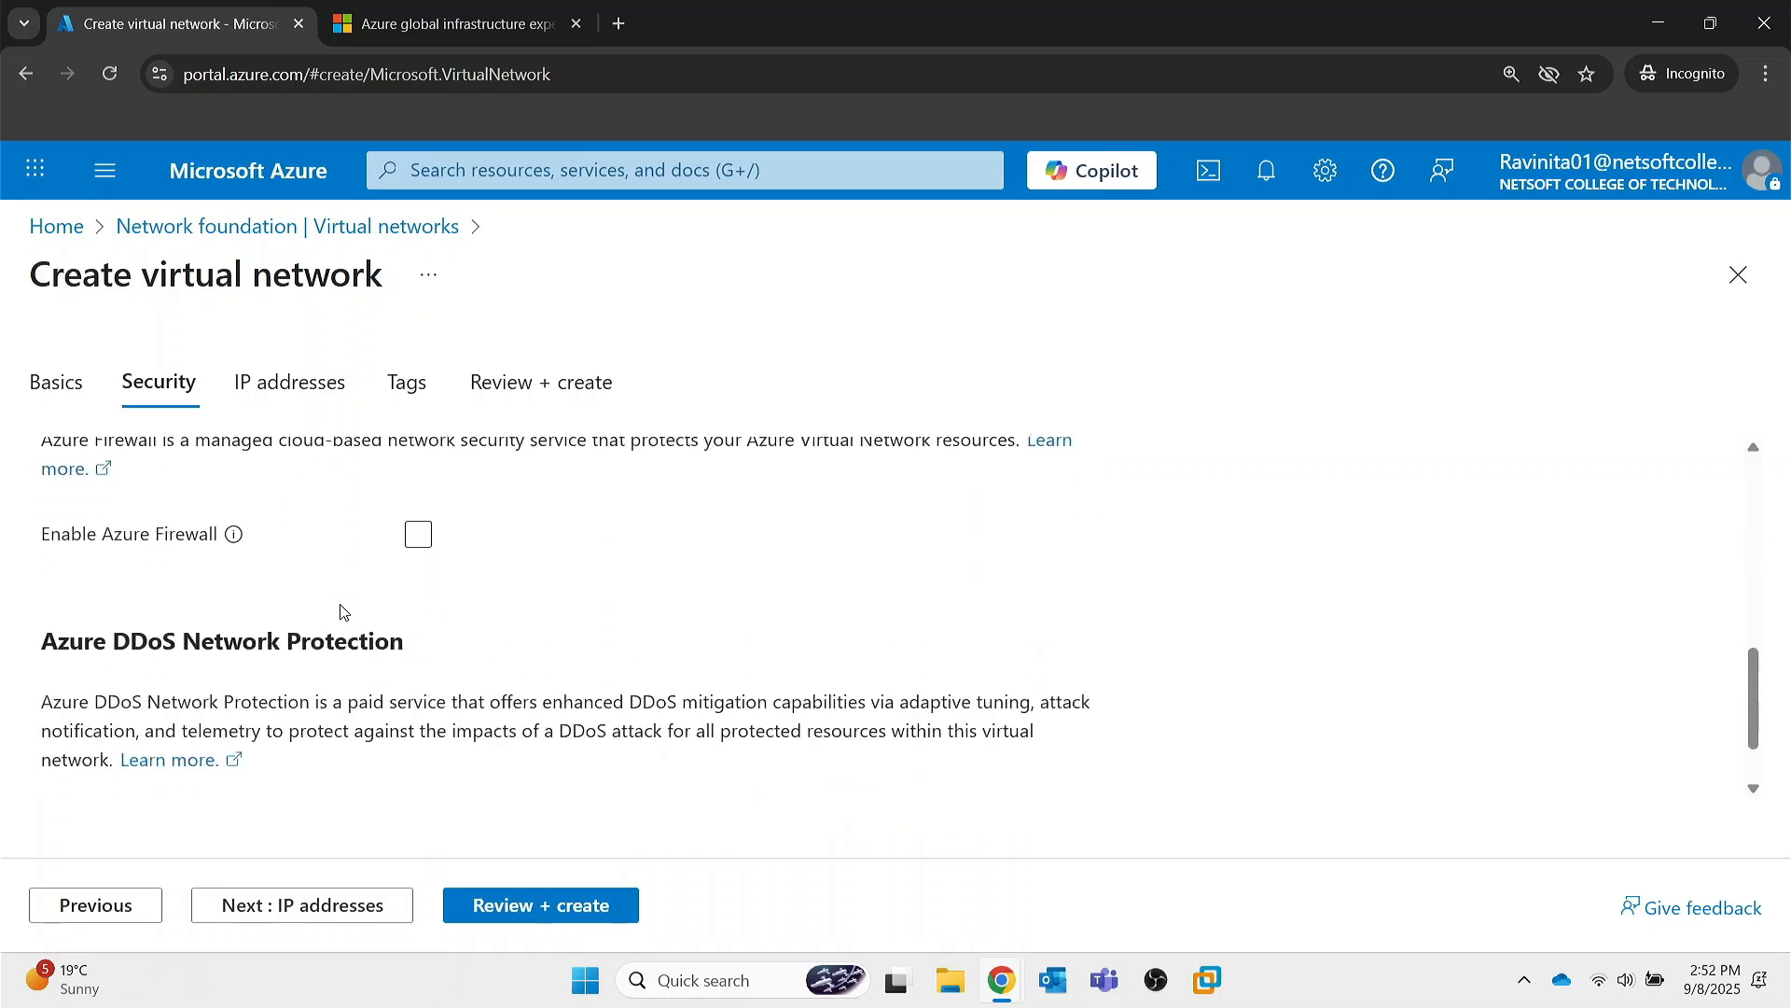
pyautogui.scroll(5, 342, 612)
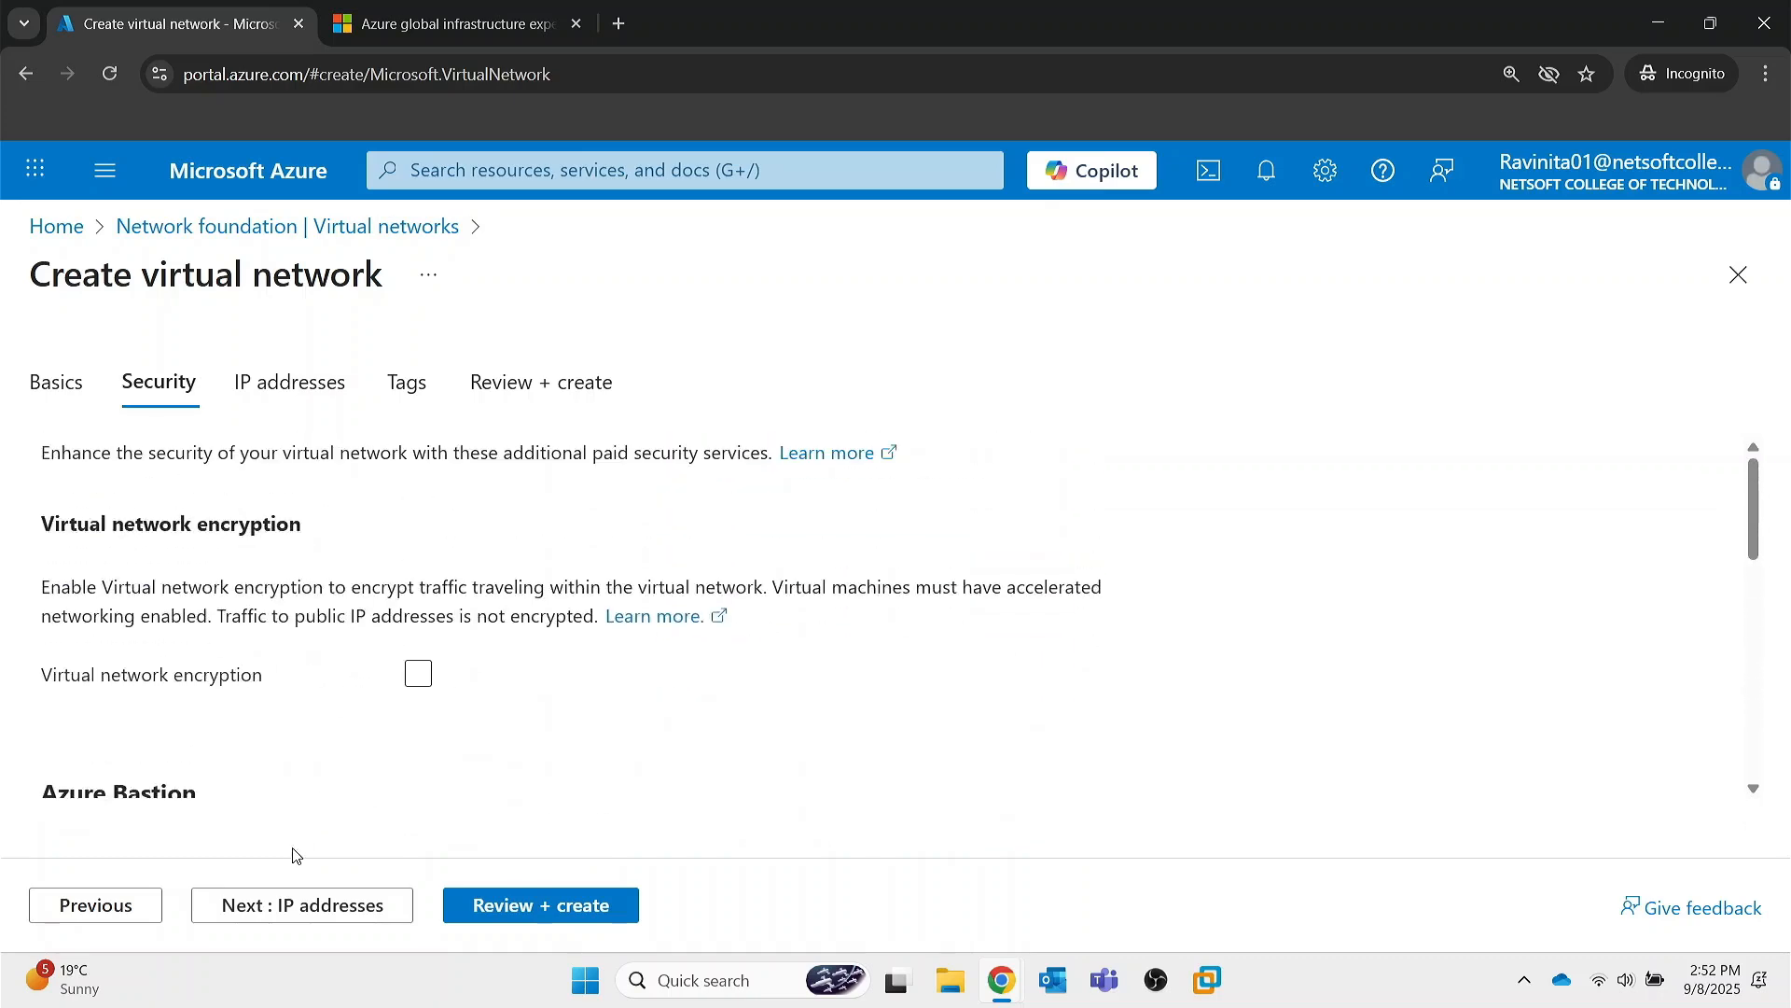
# - Proceed to the IP address settings and set the virtual network's IPv4 address space to 192.168.0.0, keeping the /16 size
pyautogui.click(294, 903)
pyautogui.scroll(-2, 285, 709)
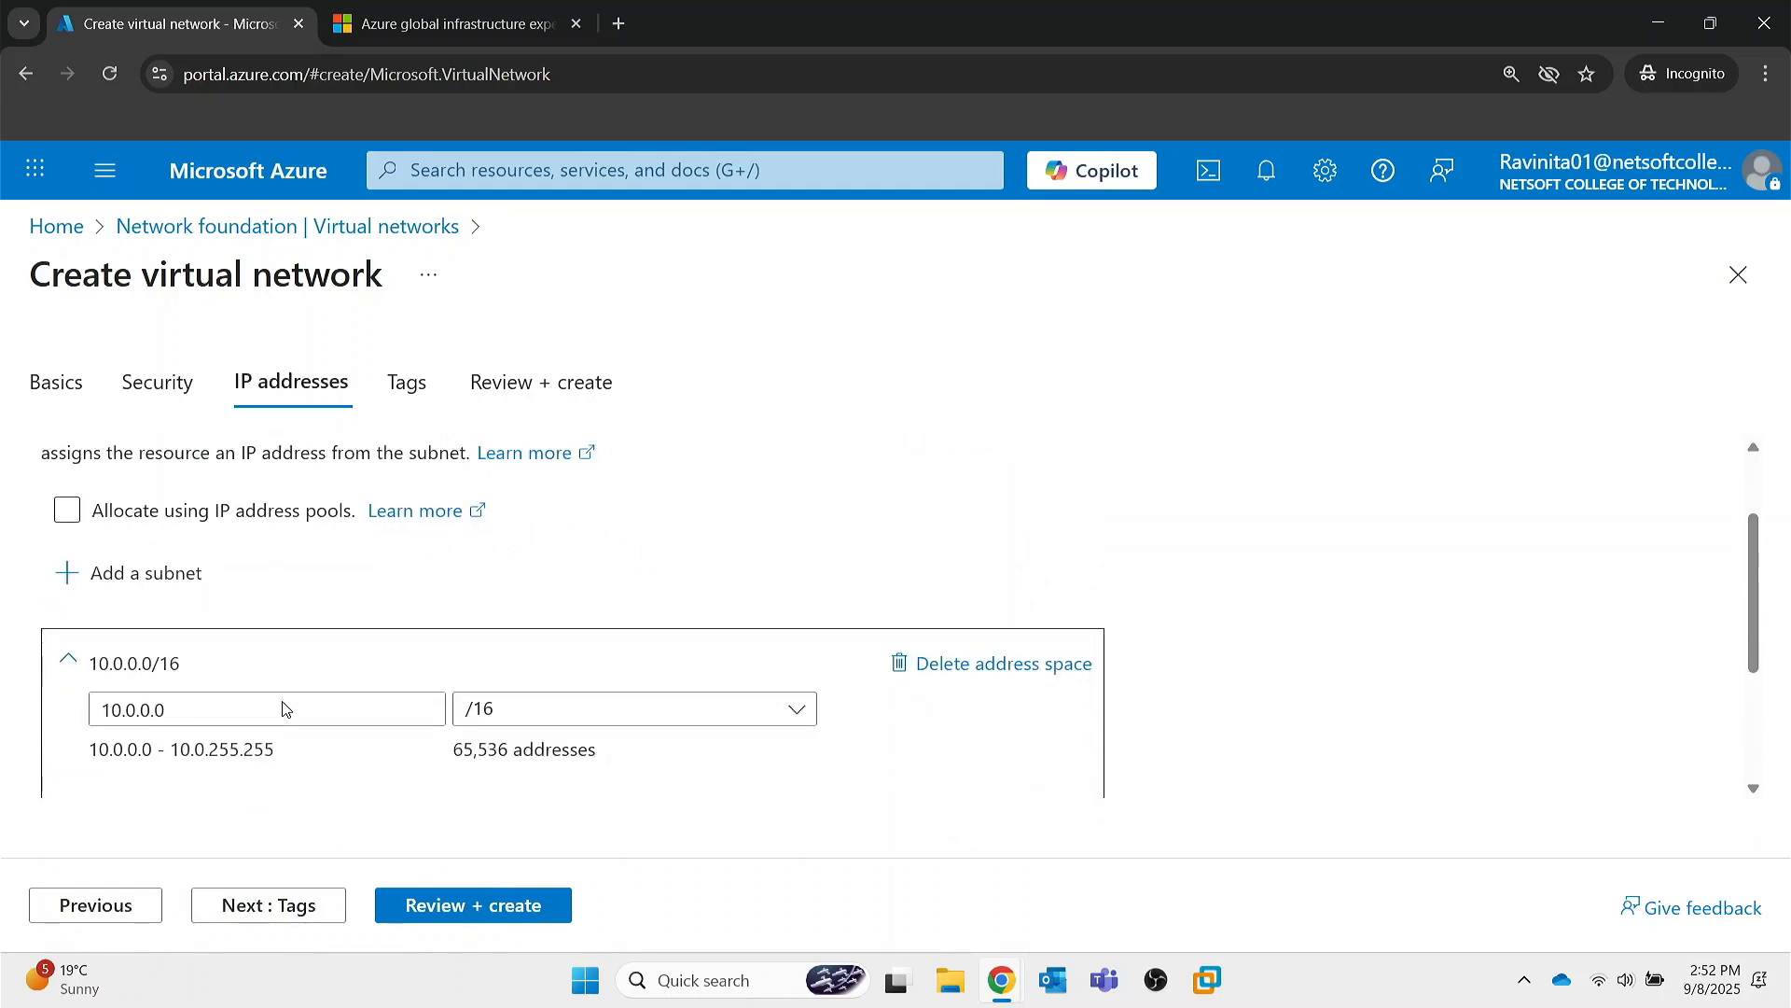
pyautogui.scroll(-1, 284, 709)
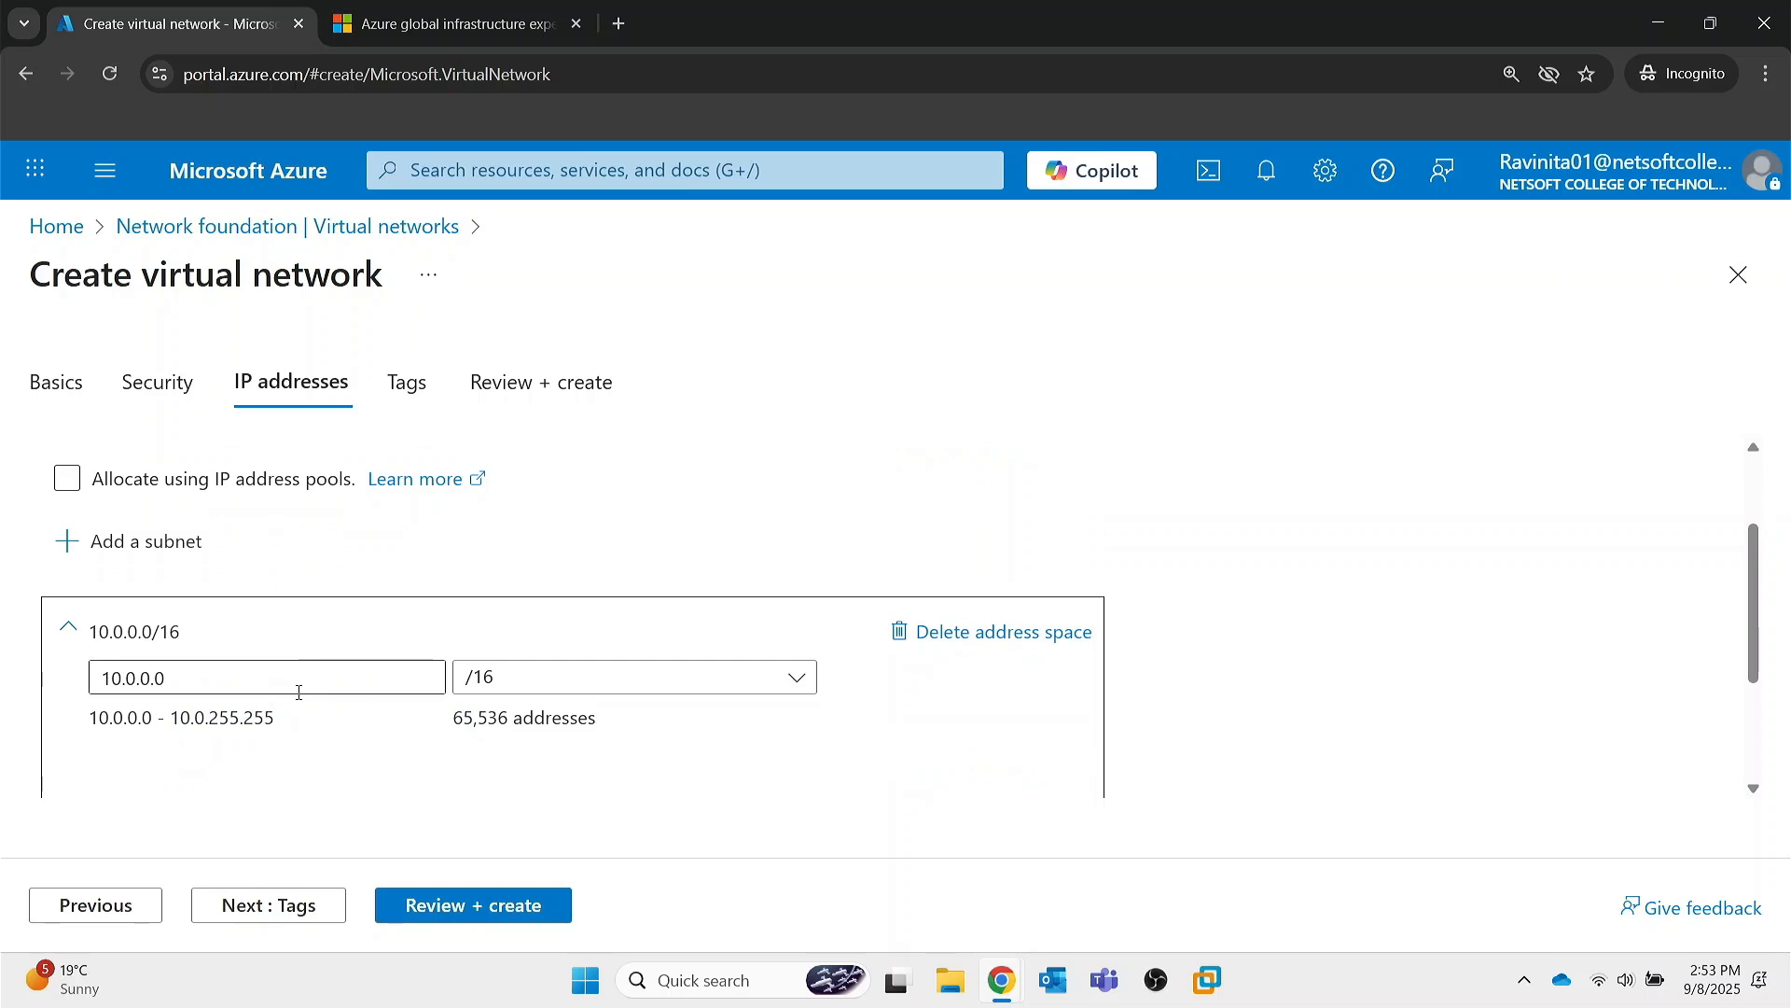
pyautogui.scroll(-2, 299, 691)
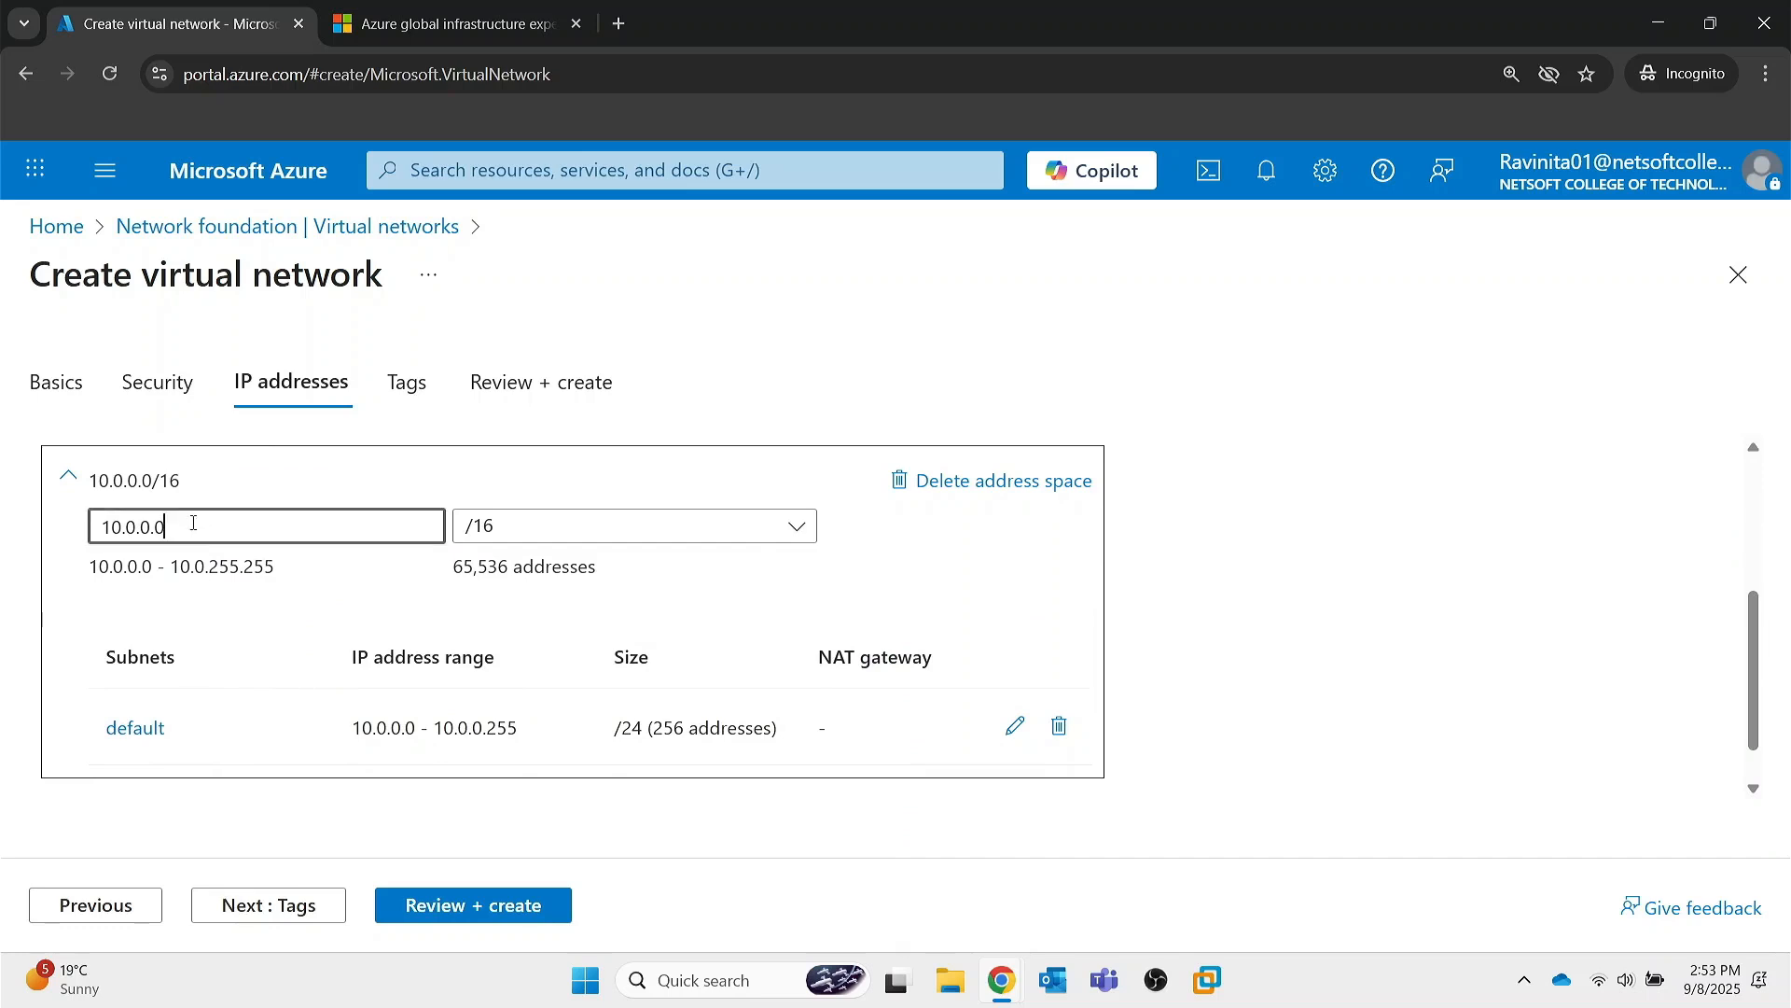
pyautogui.moveTo(187, 520); pyautogui.dragTo(14, 527)
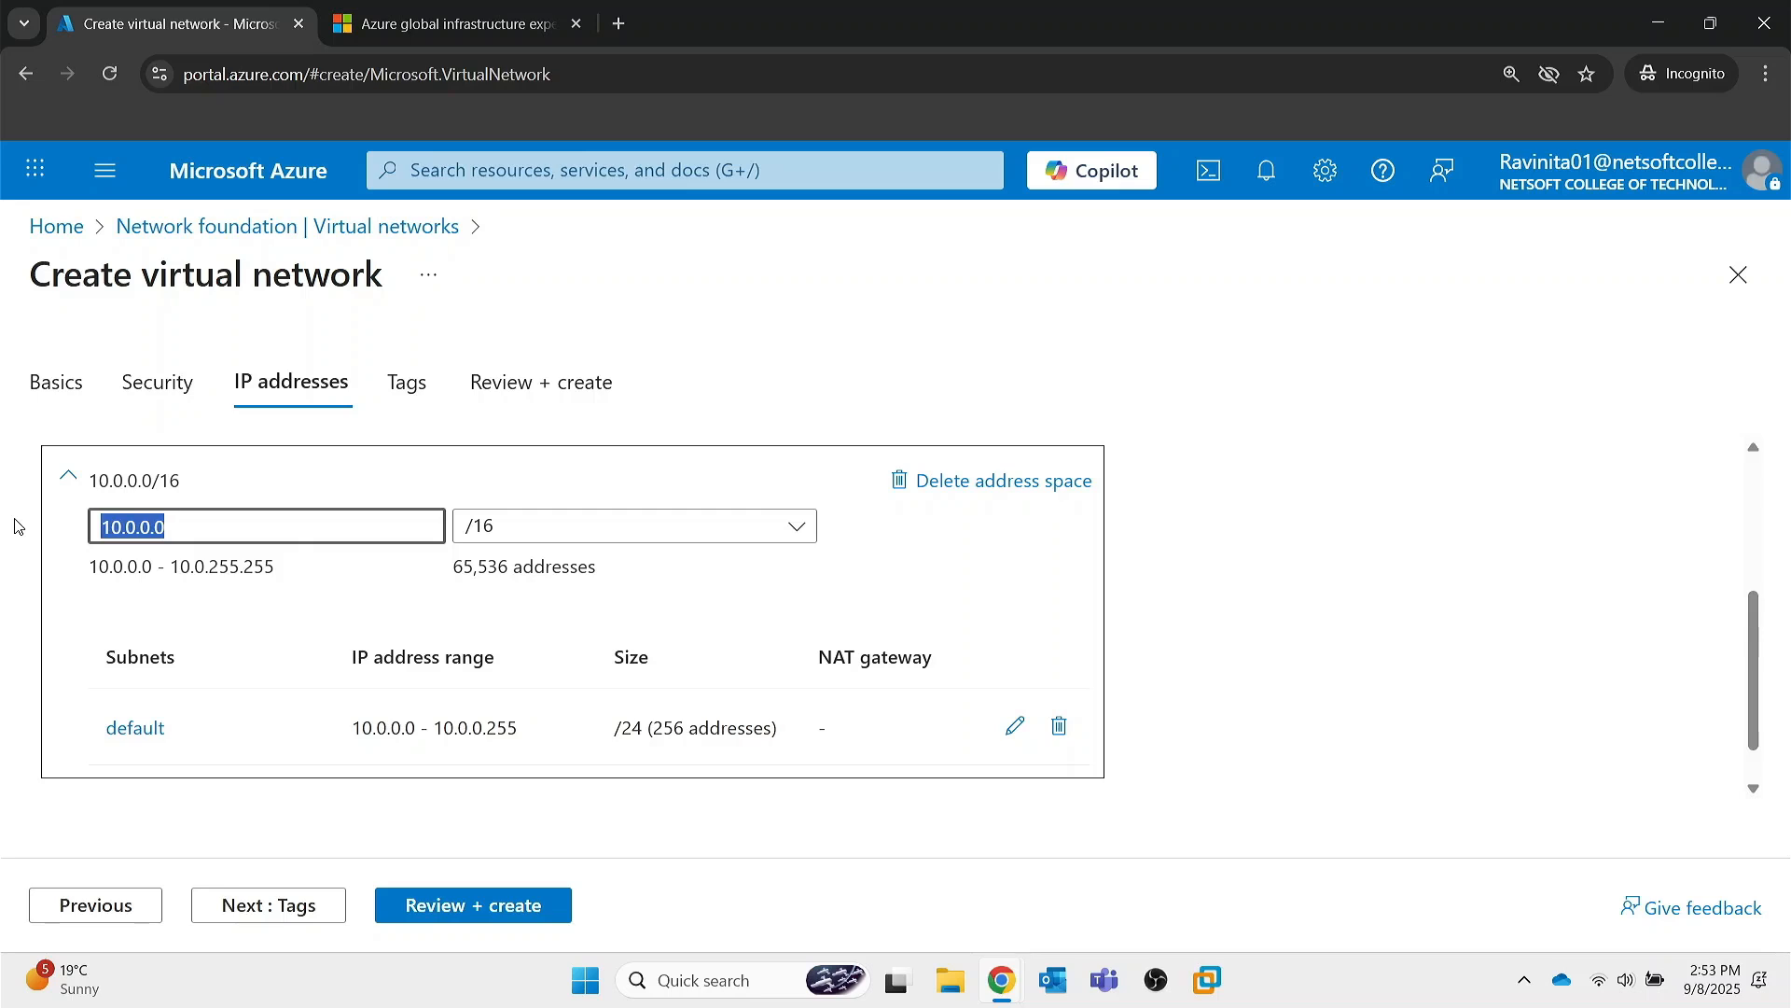
pyautogui.write('192.168.0.0')
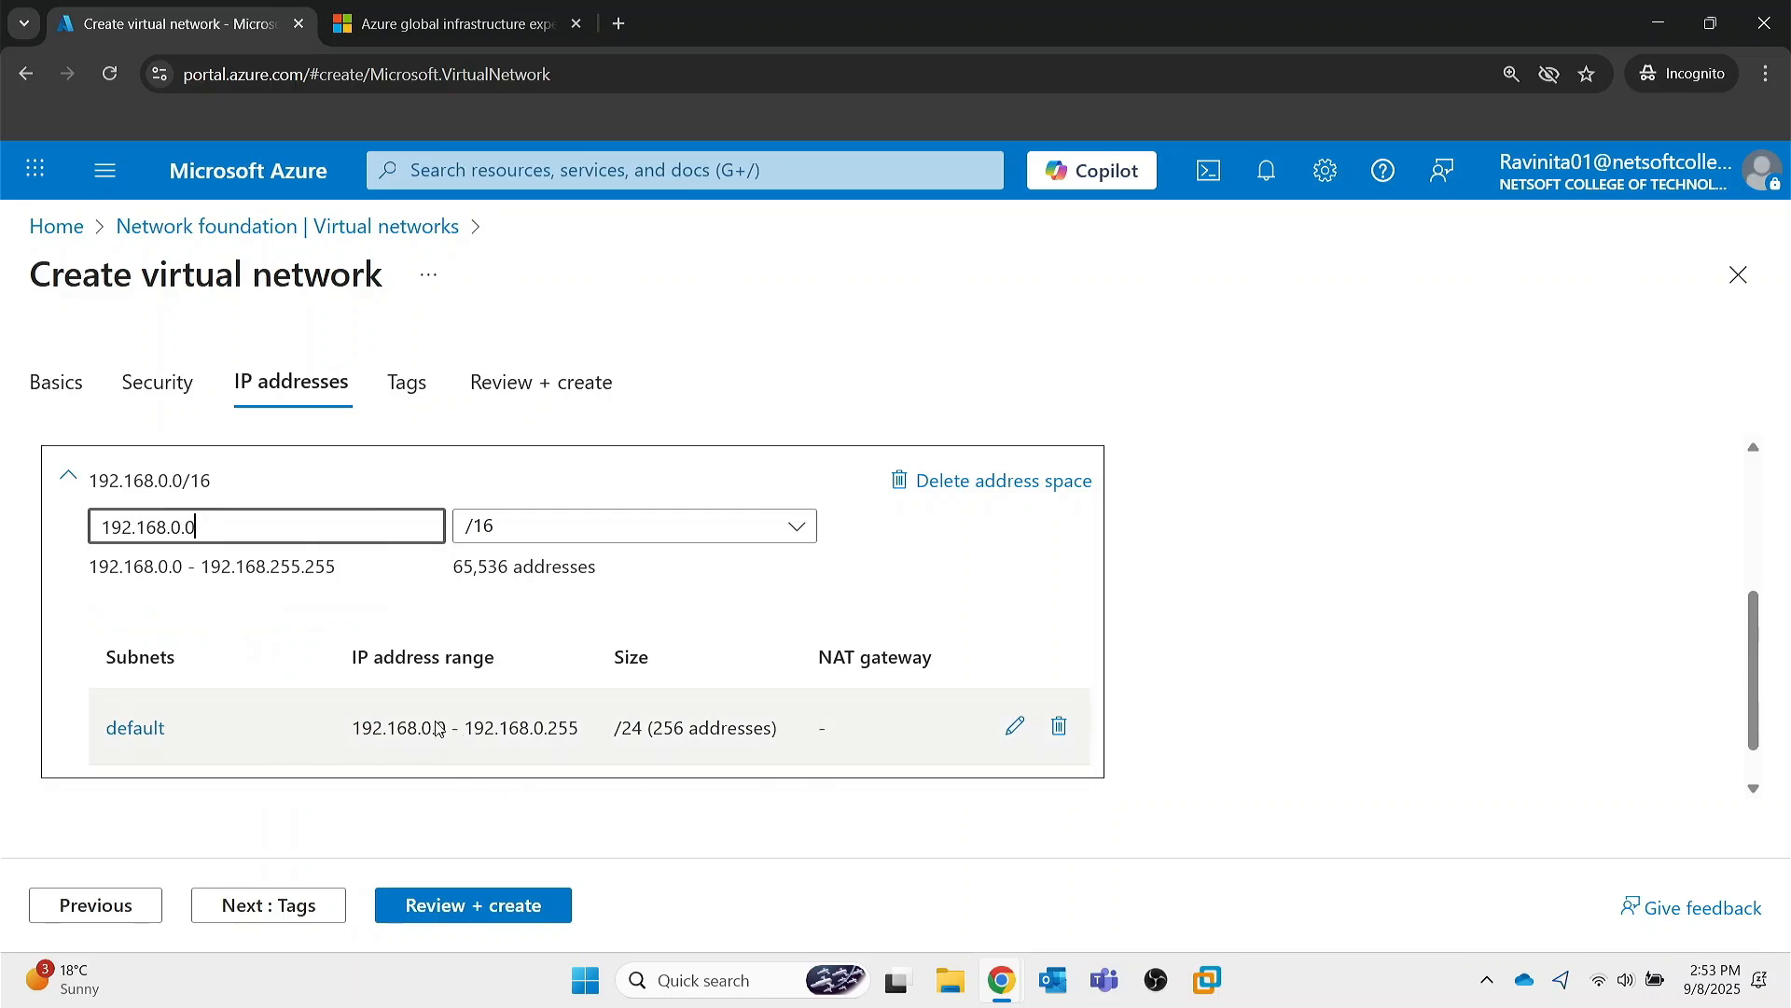
# - Rename the default subnet as DEMOSUB and save it
pyautogui.click(1014, 728)
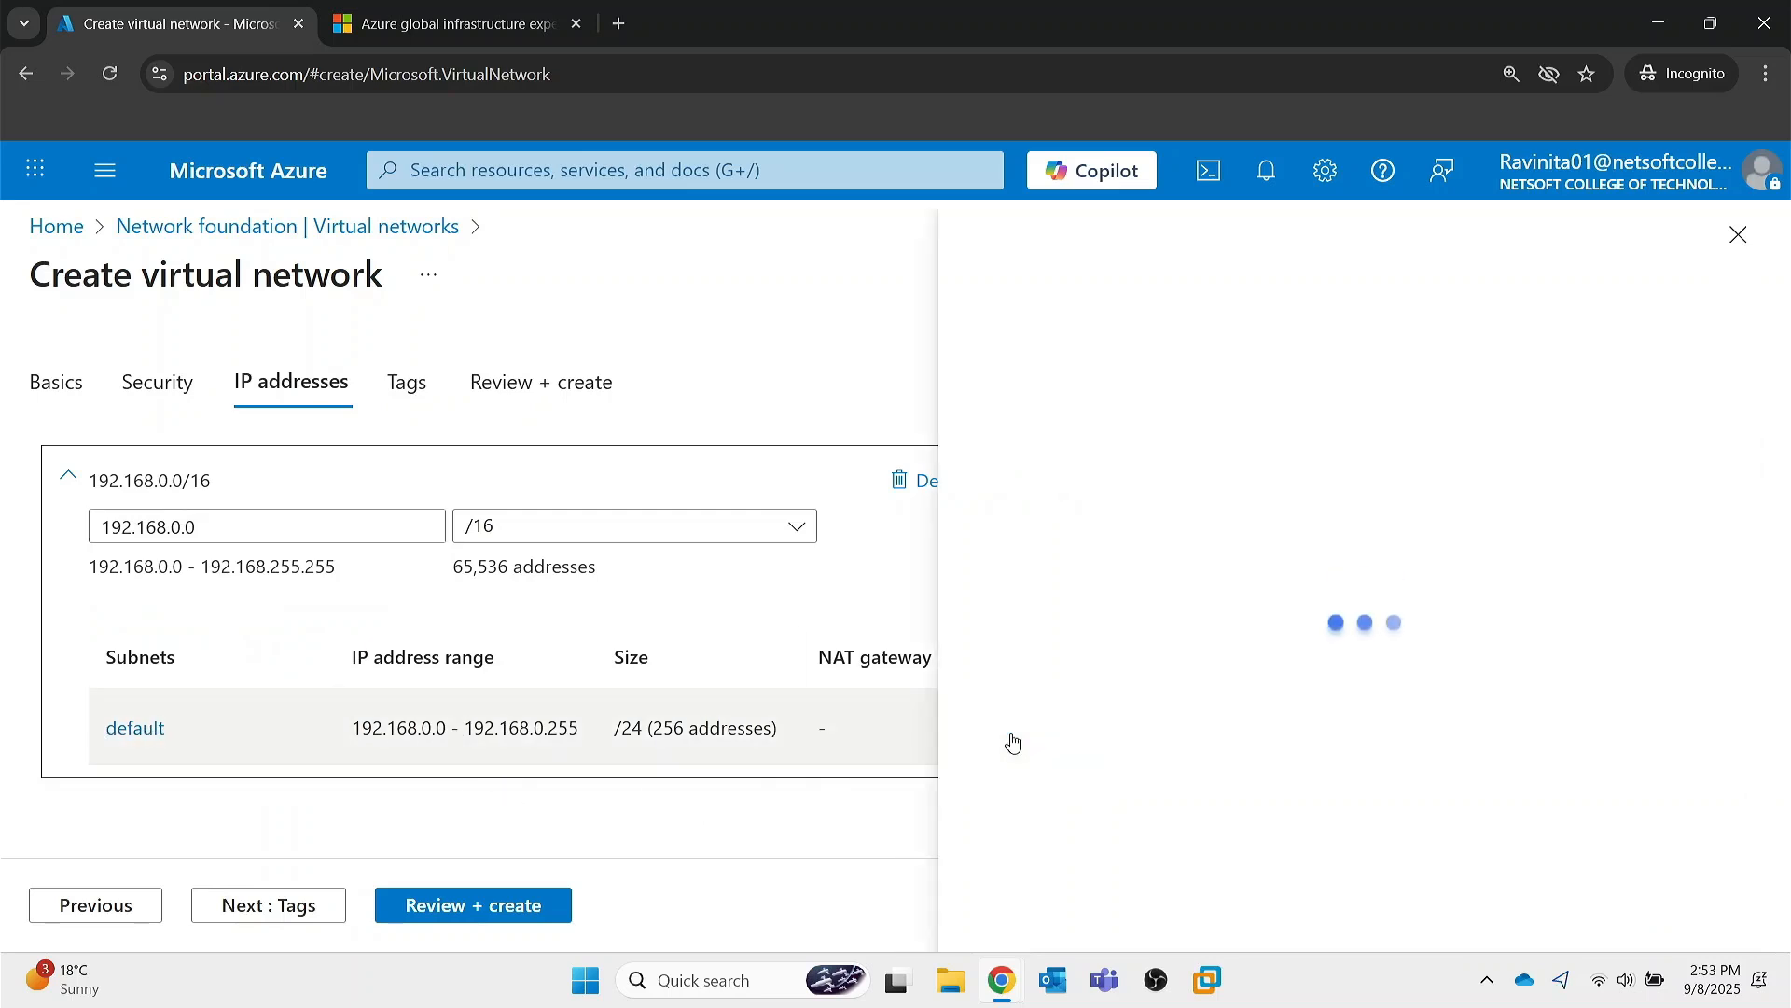
pyautogui.moveTo(1433, 463); pyautogui.dragTo(1322, 464)
pyautogui.write('DEMOSUB')
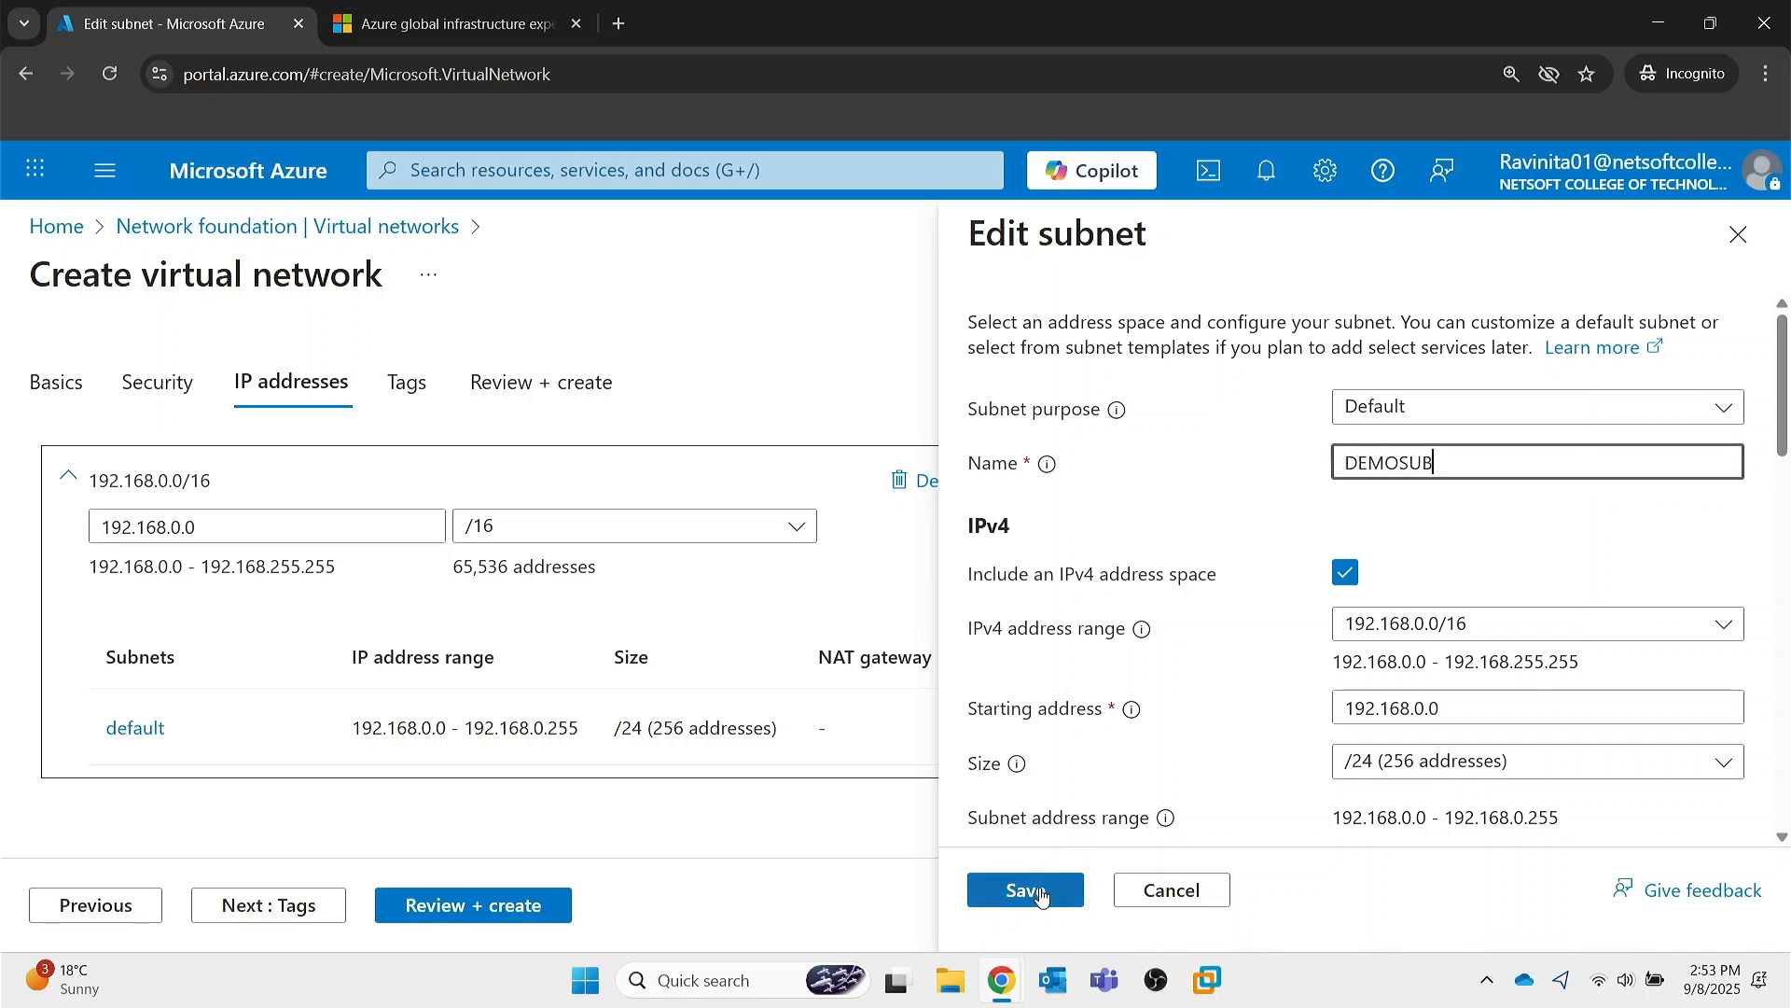
pyautogui.click(1024, 891)
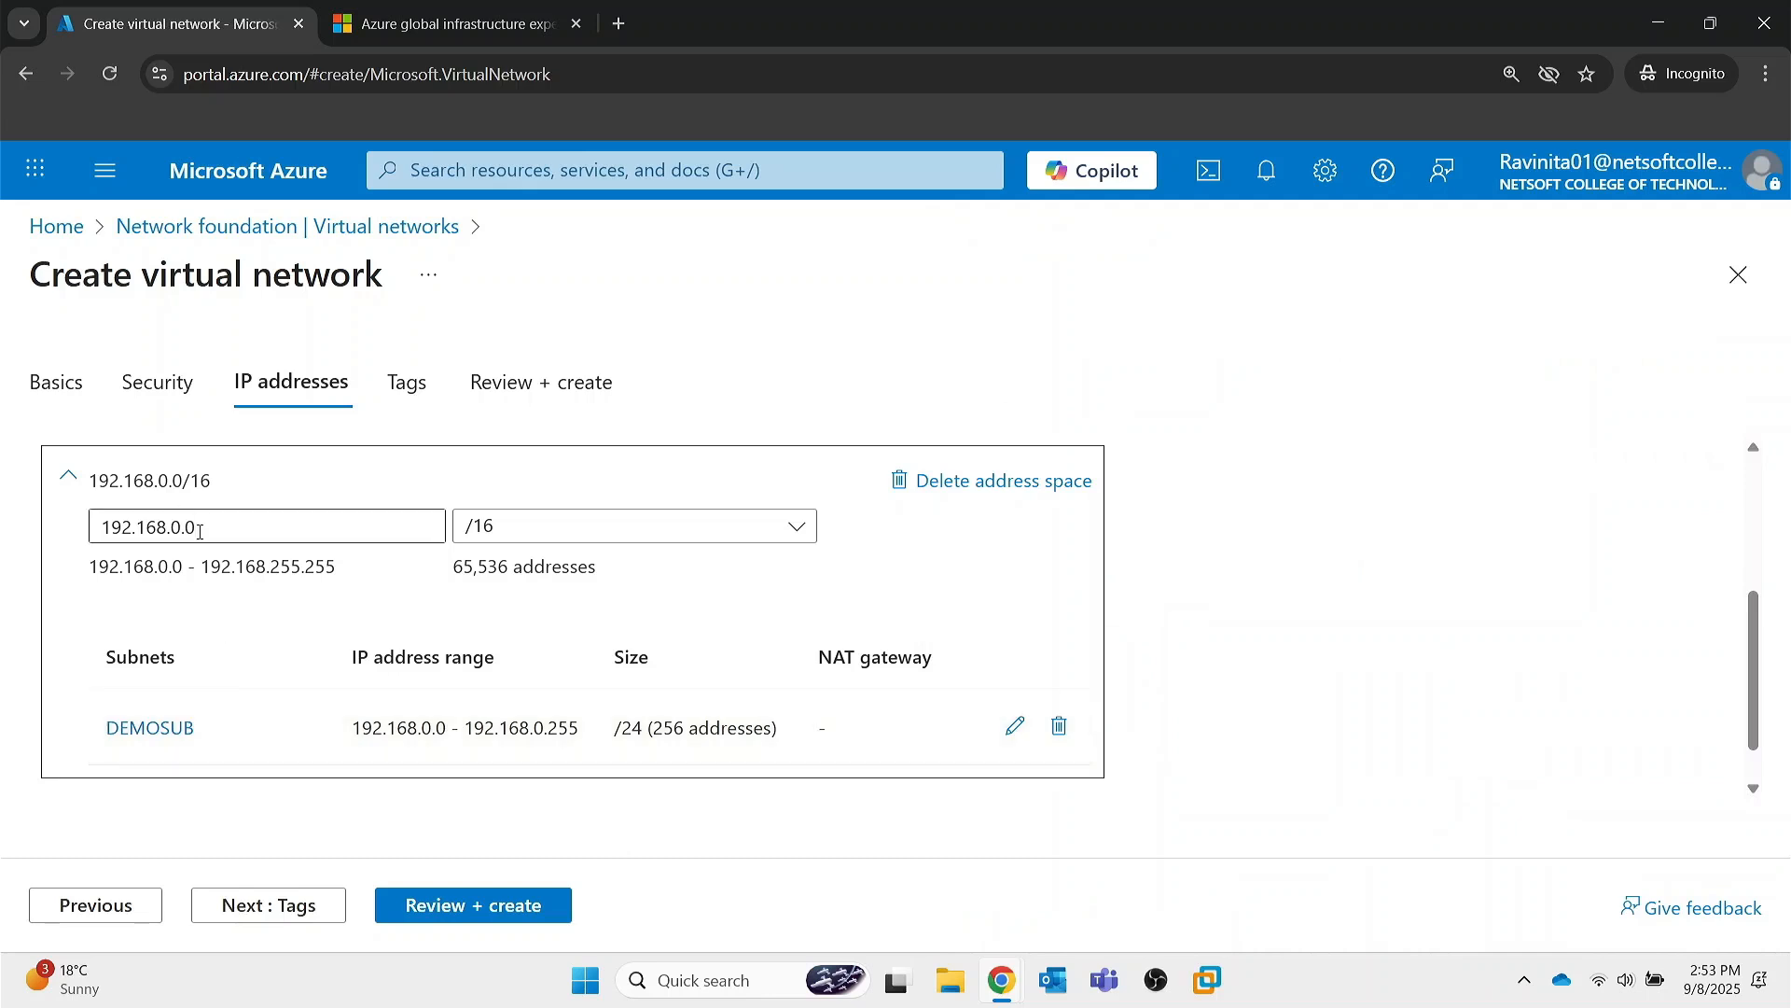
# - Add a second subnet named DEMOSUB01 with starting address 192.168.1.0 and size /24 (256 addresses)
pyautogui.scroll(3, 186, 634)
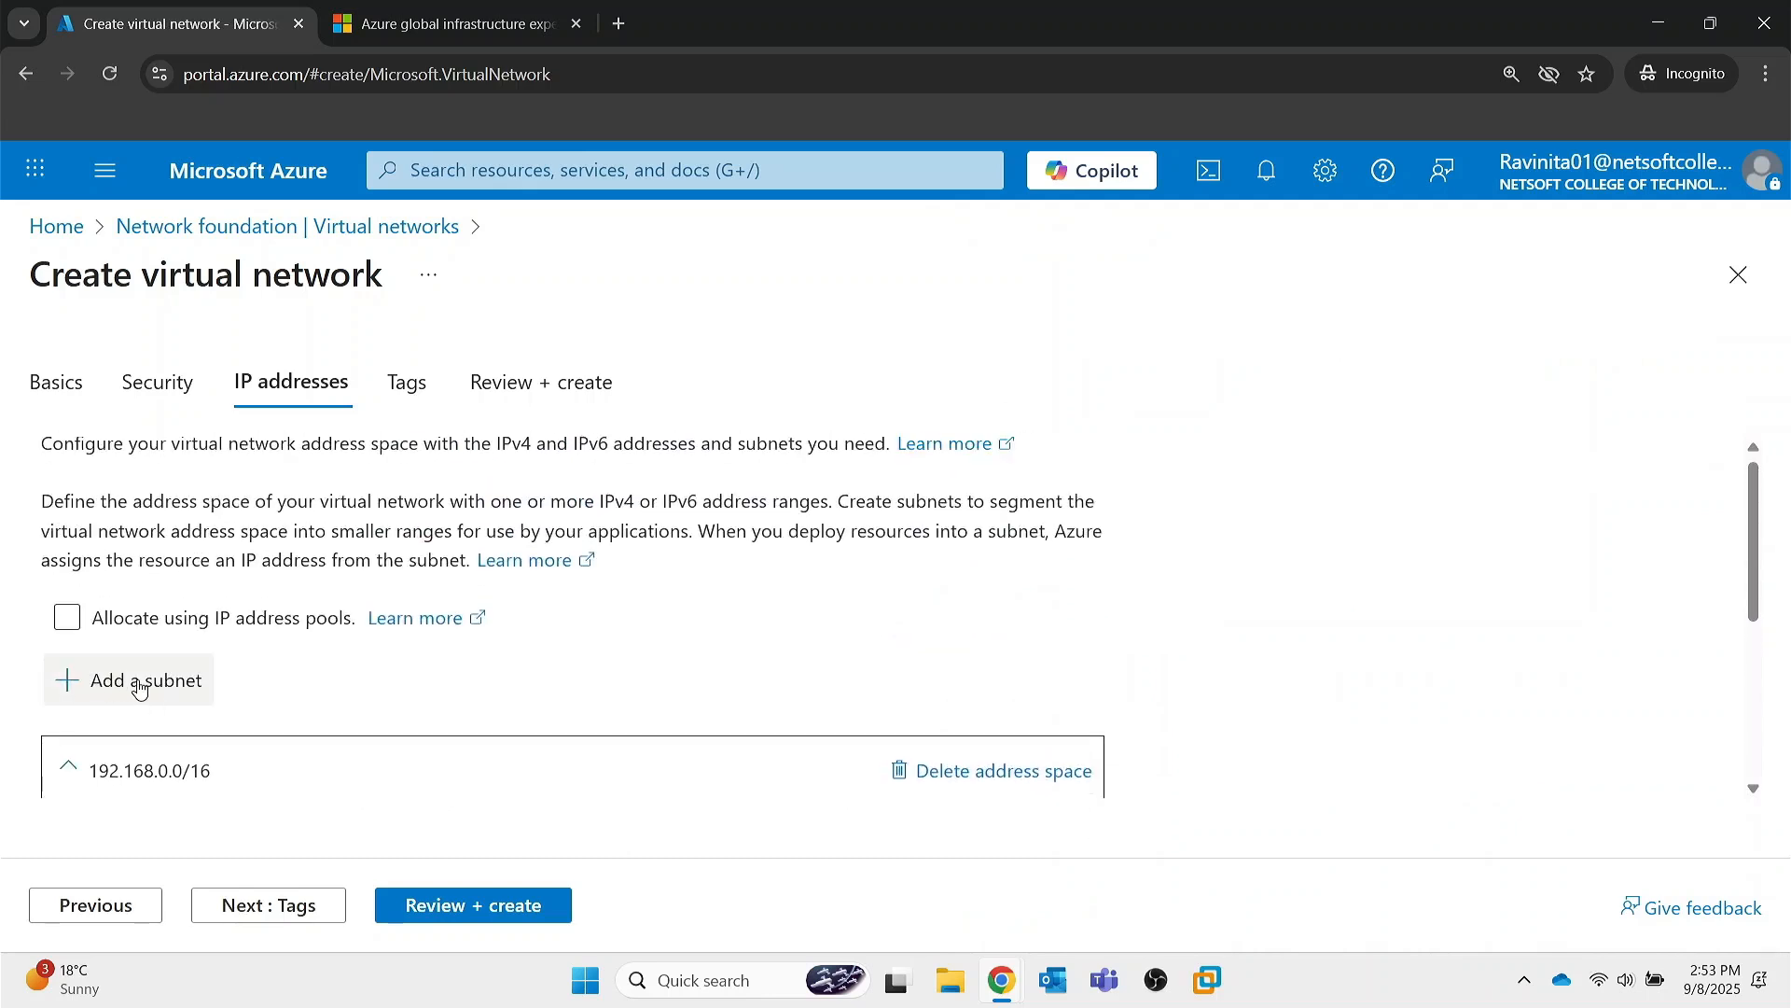
pyautogui.click(139, 689)
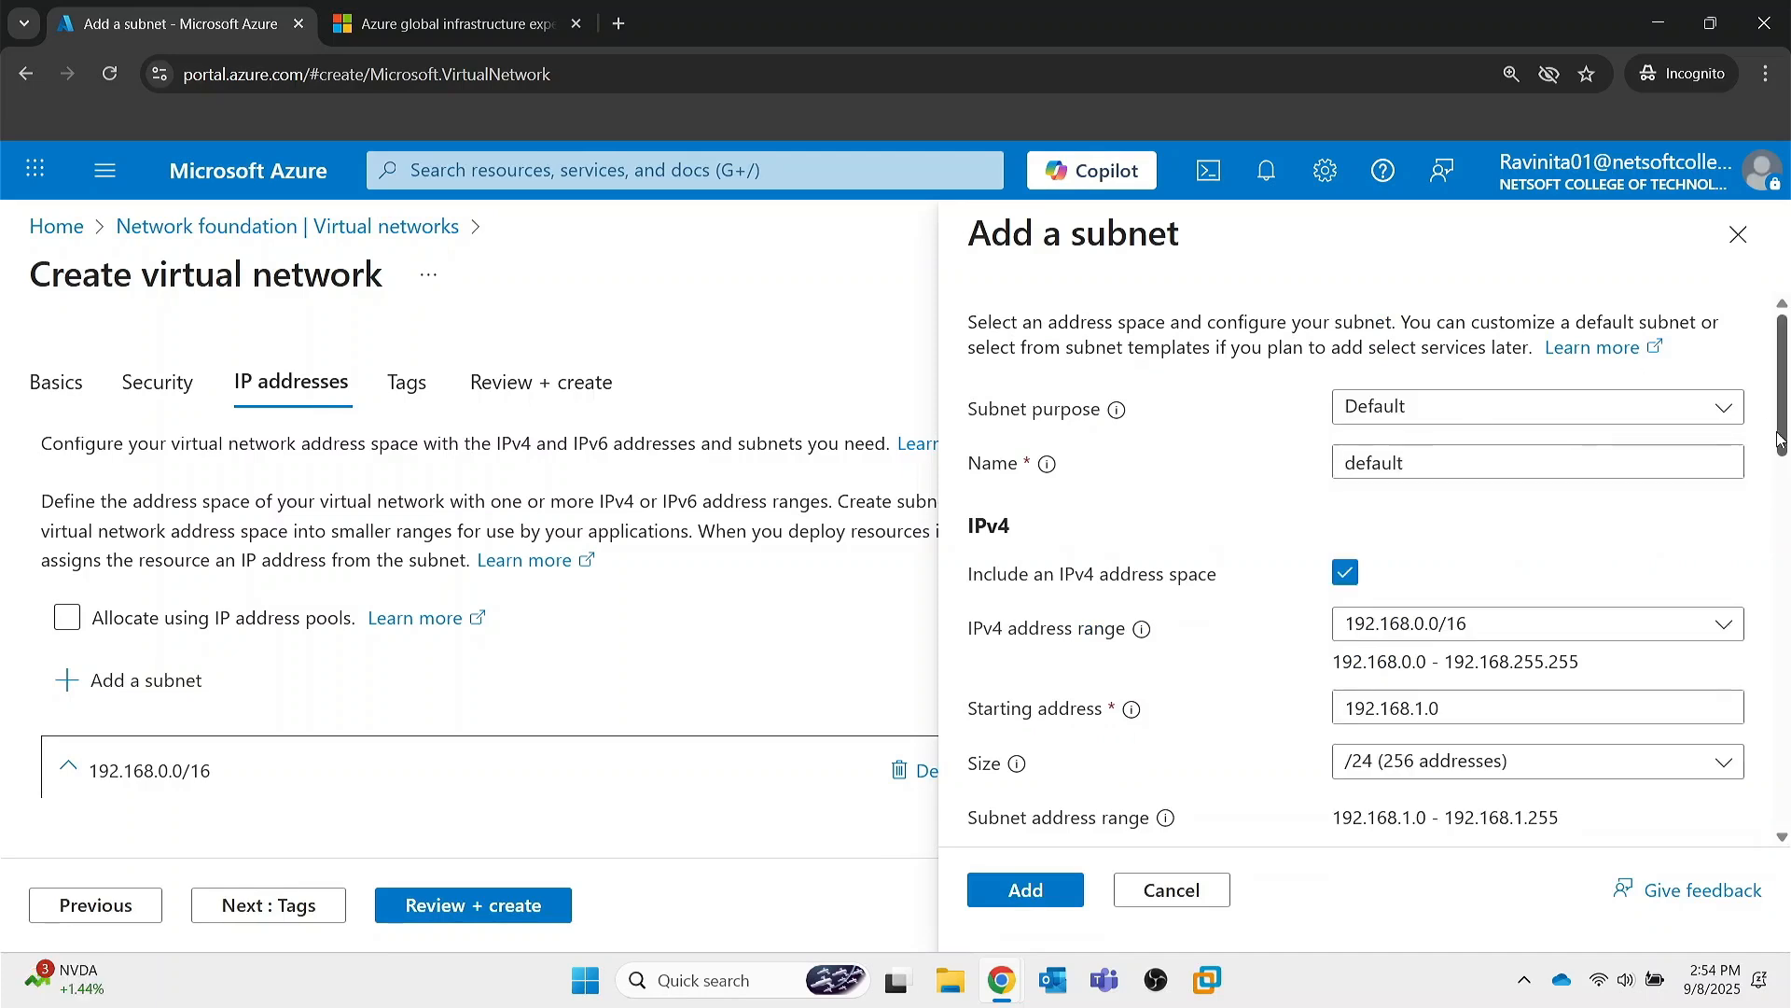
pyautogui.moveTo(1419, 464); pyautogui.dragTo(1318, 467)
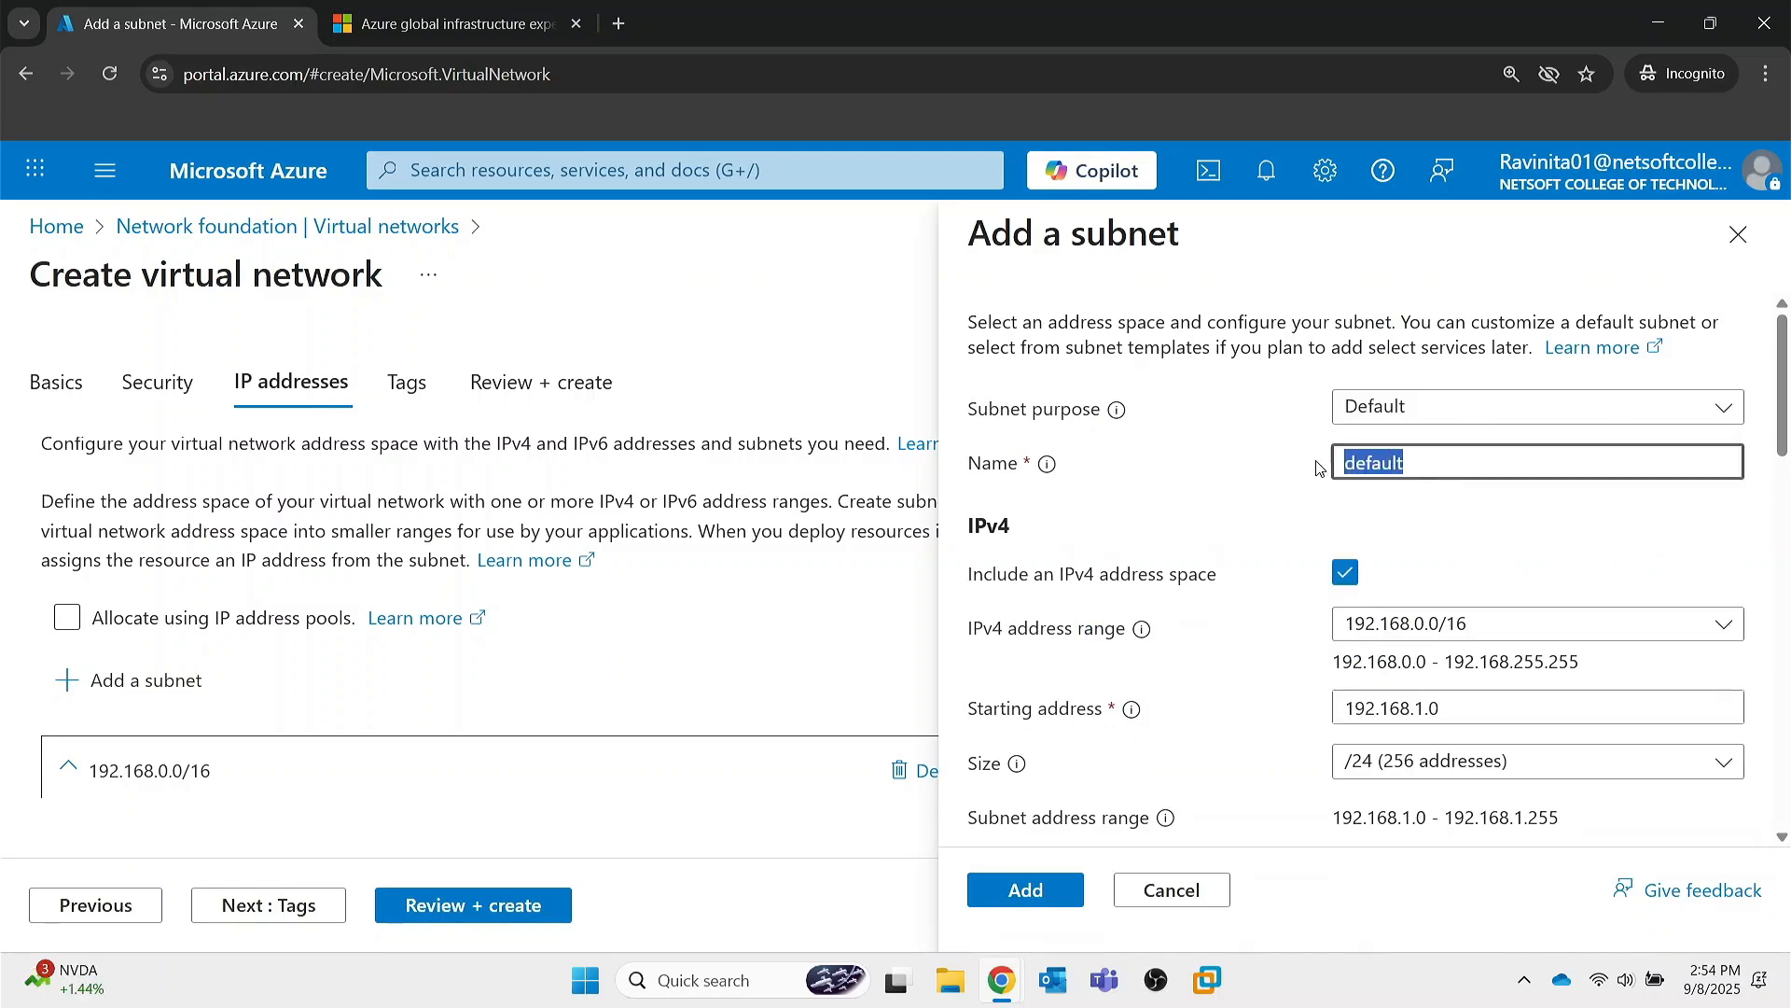
pyautogui.write('DEMOSUB01')
pyautogui.scroll(-1, 1327, 512)
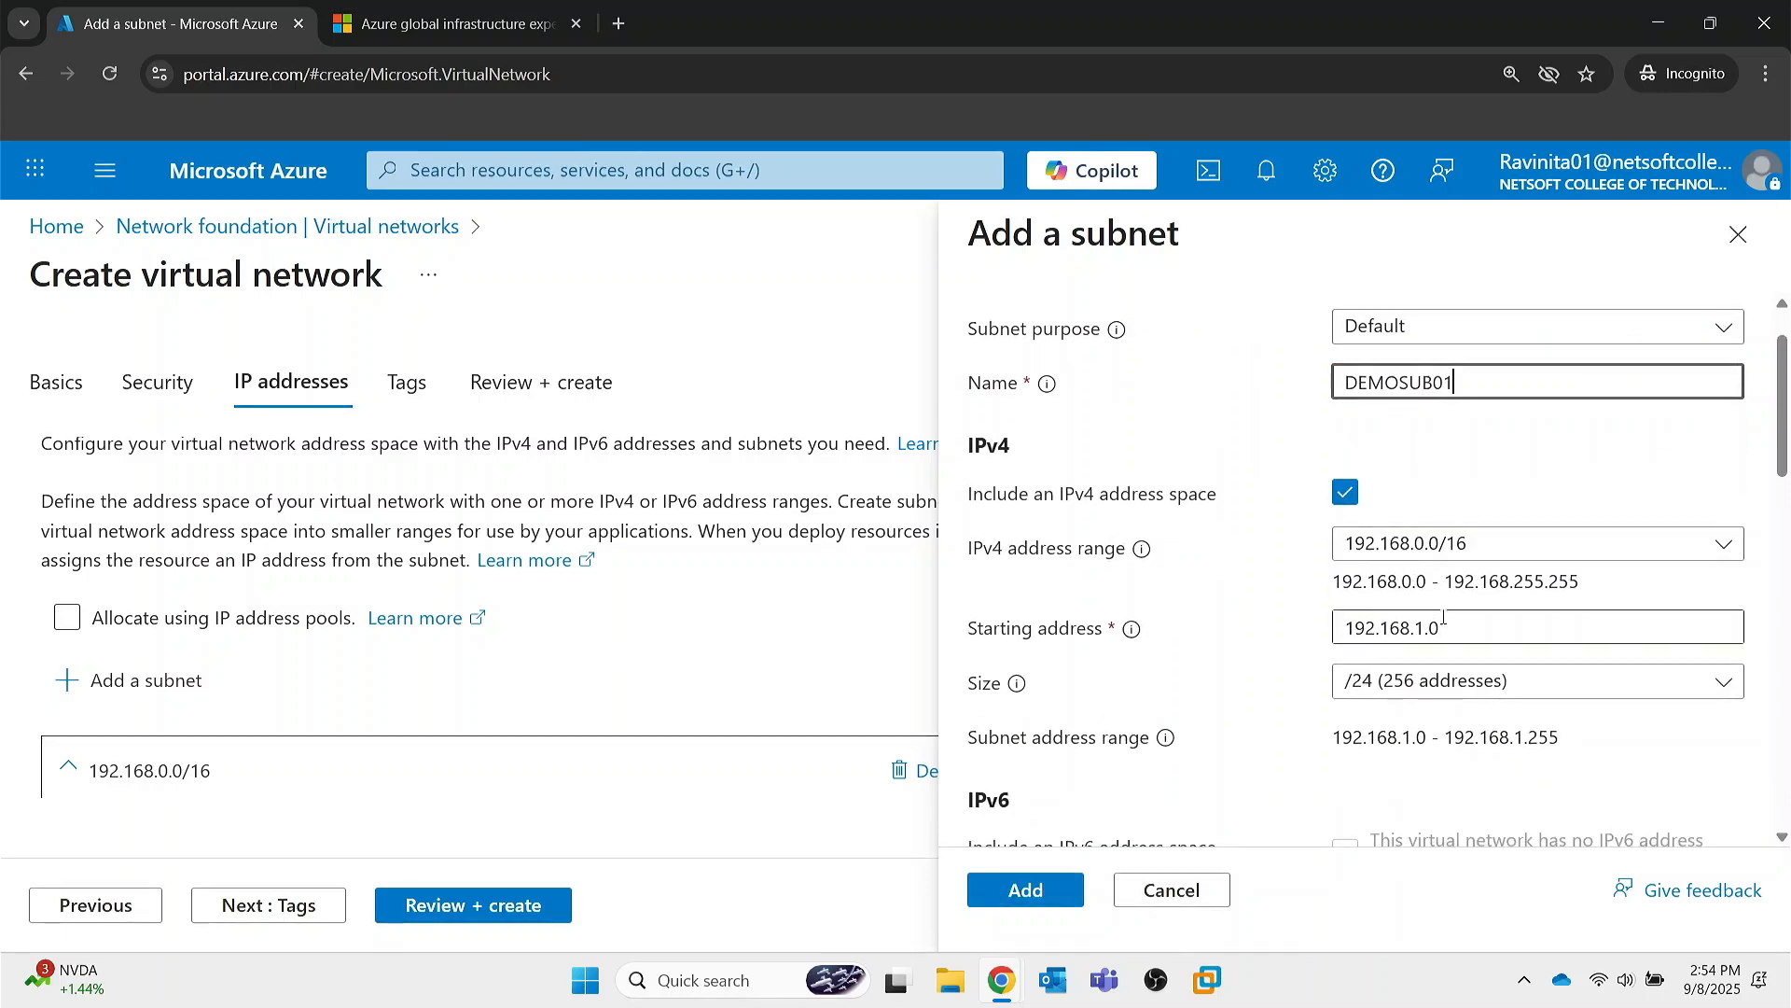
pyautogui.click(1398, 689)
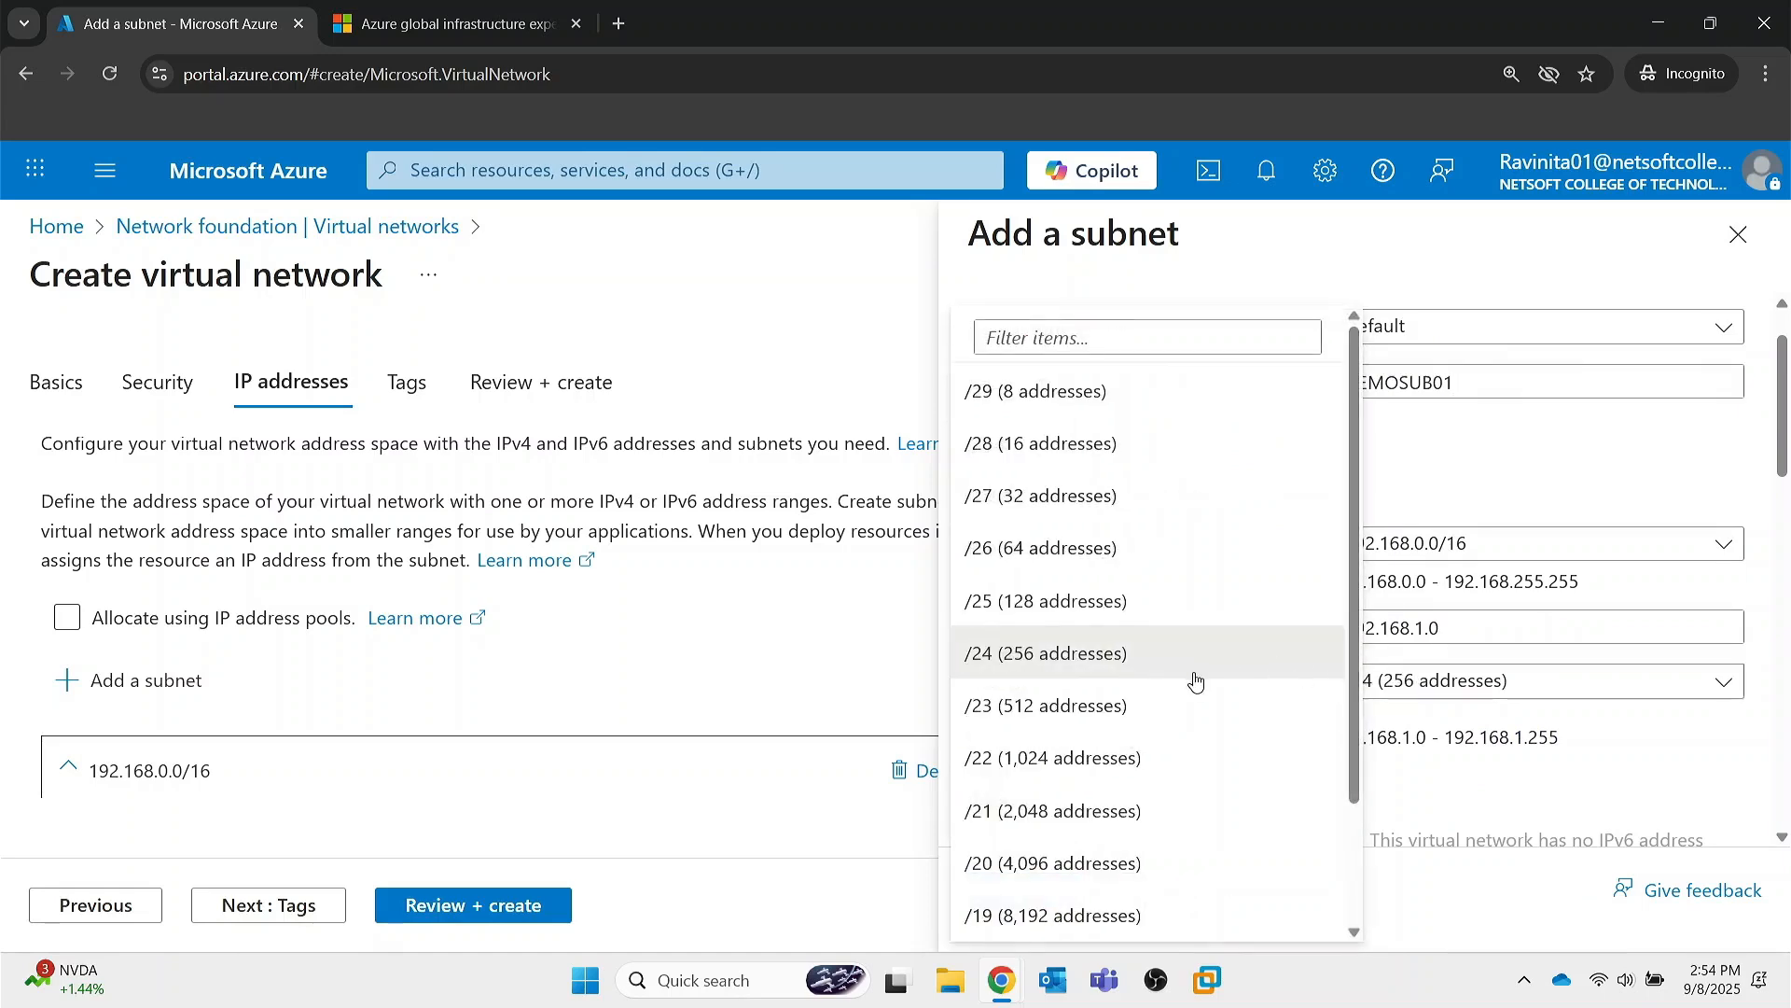
pyautogui.scroll(-1, 1197, 681)
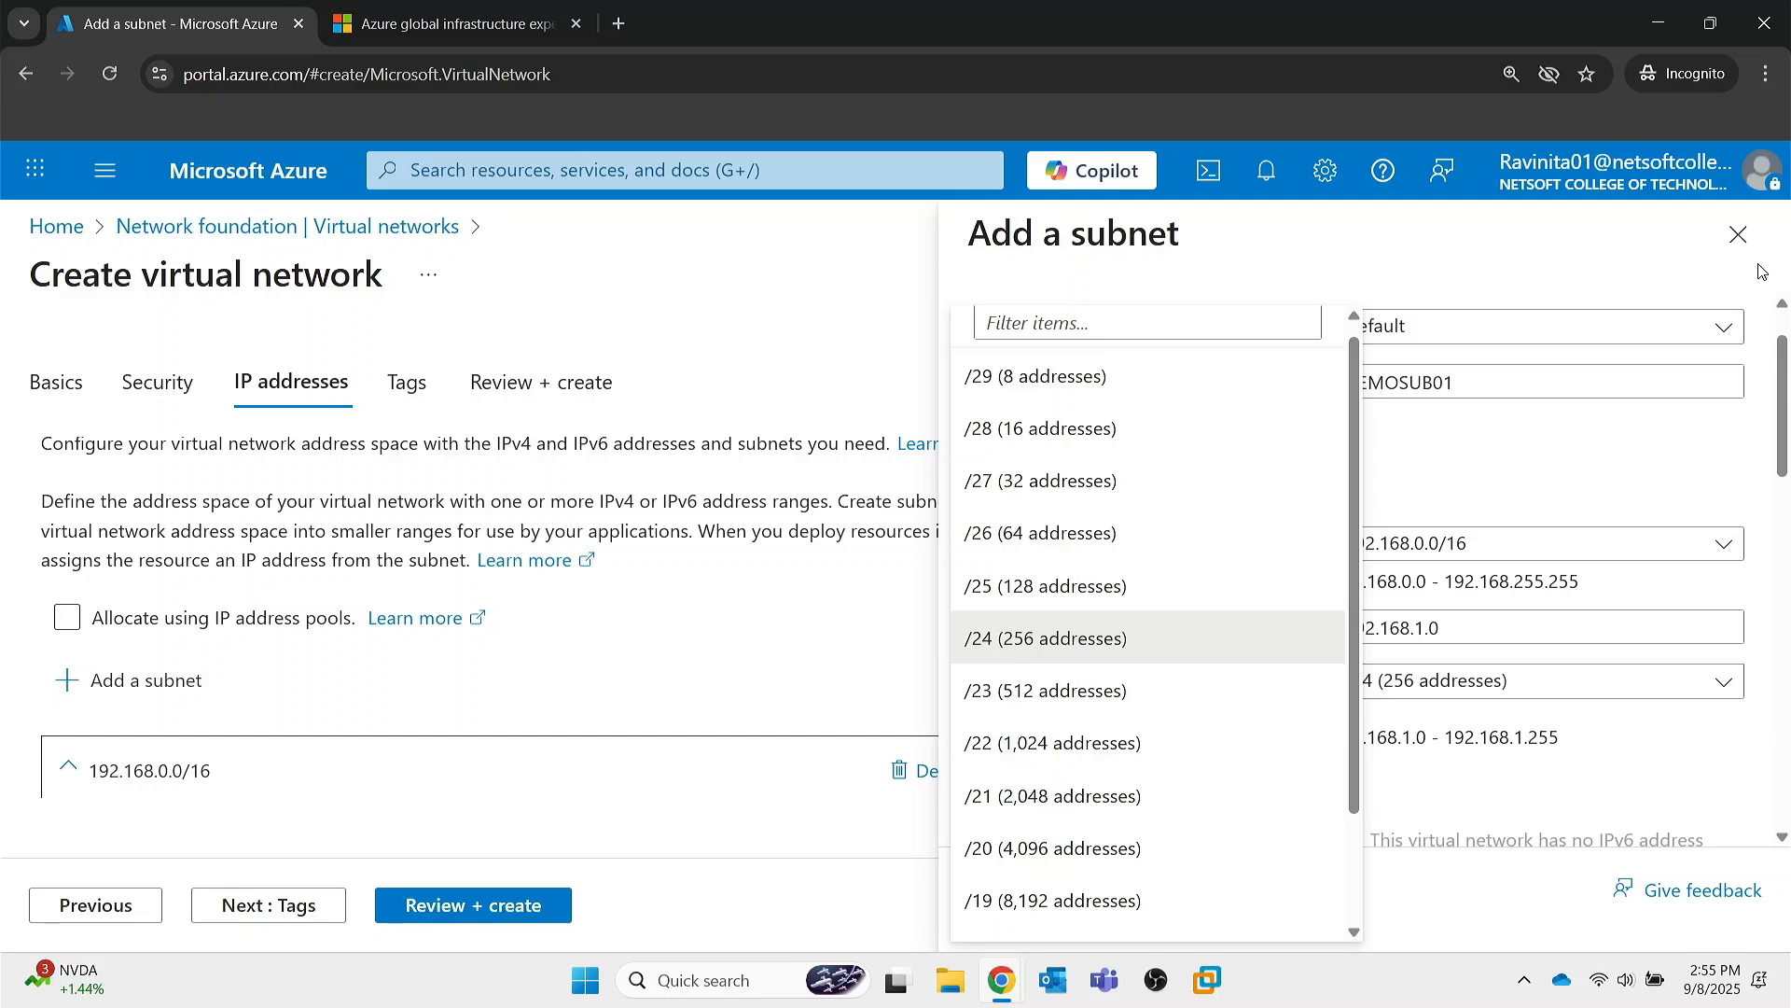
pyautogui.scroll(-1, 1240, 867)
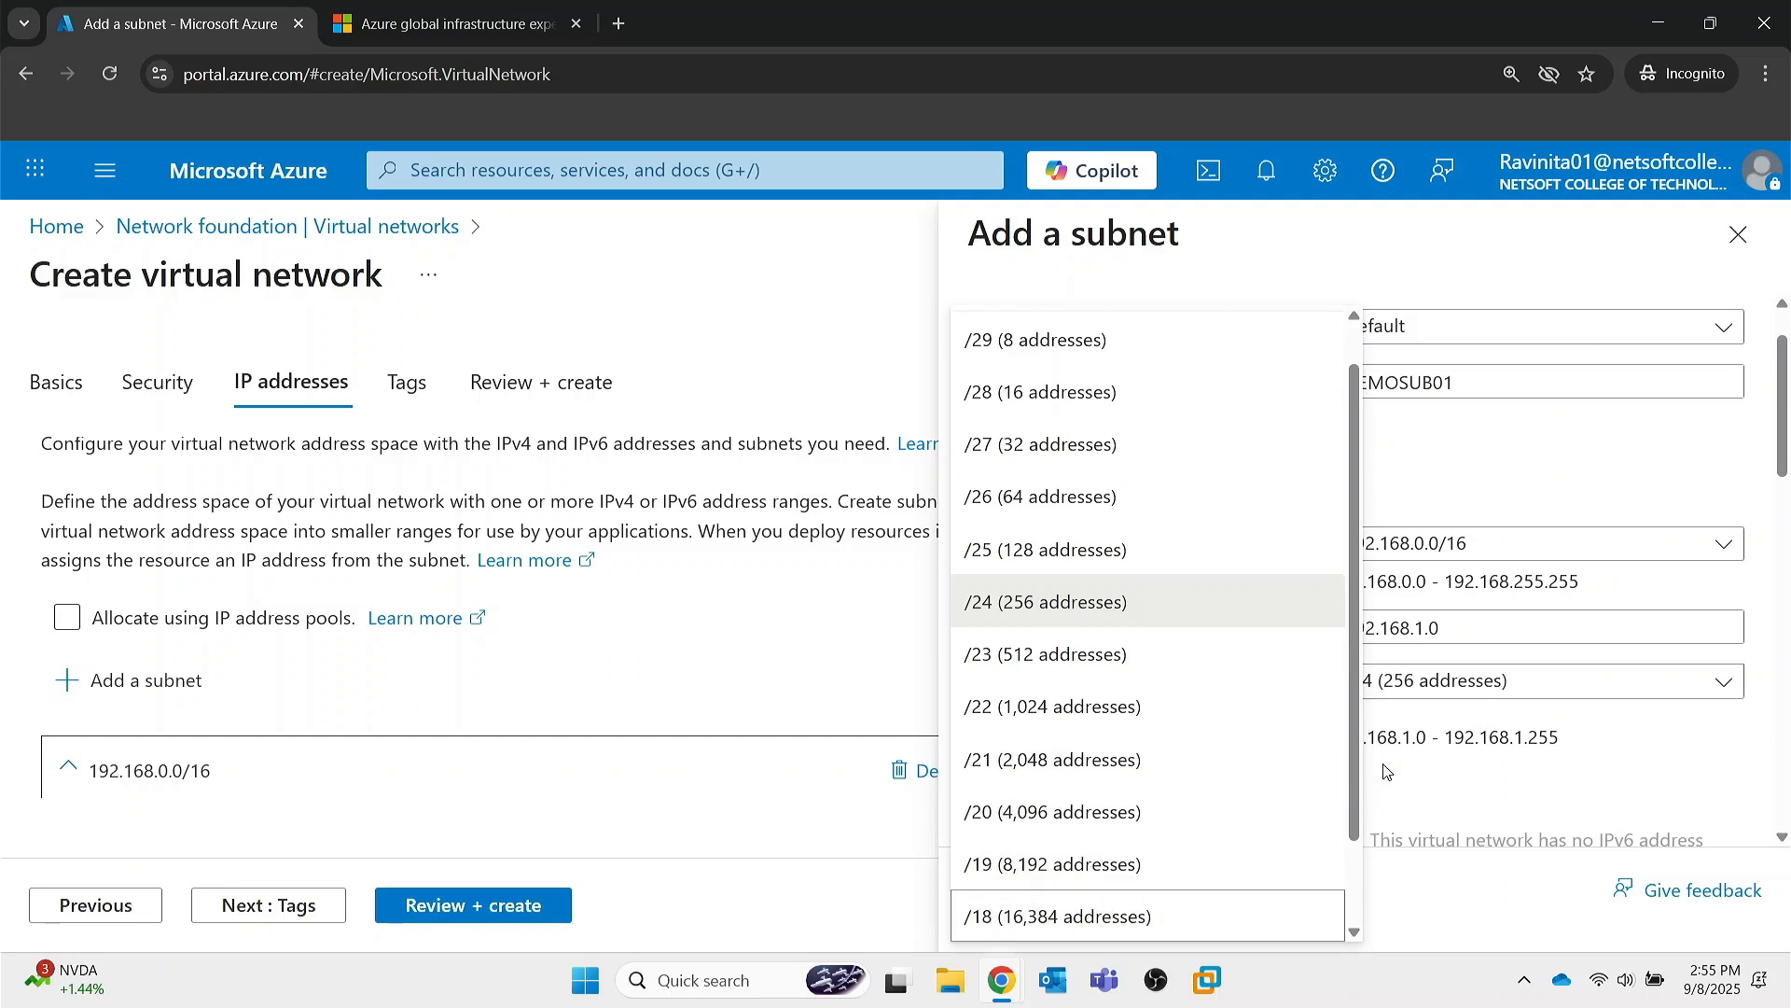
pyautogui.click(1046, 597)
pyautogui.click(1027, 889)
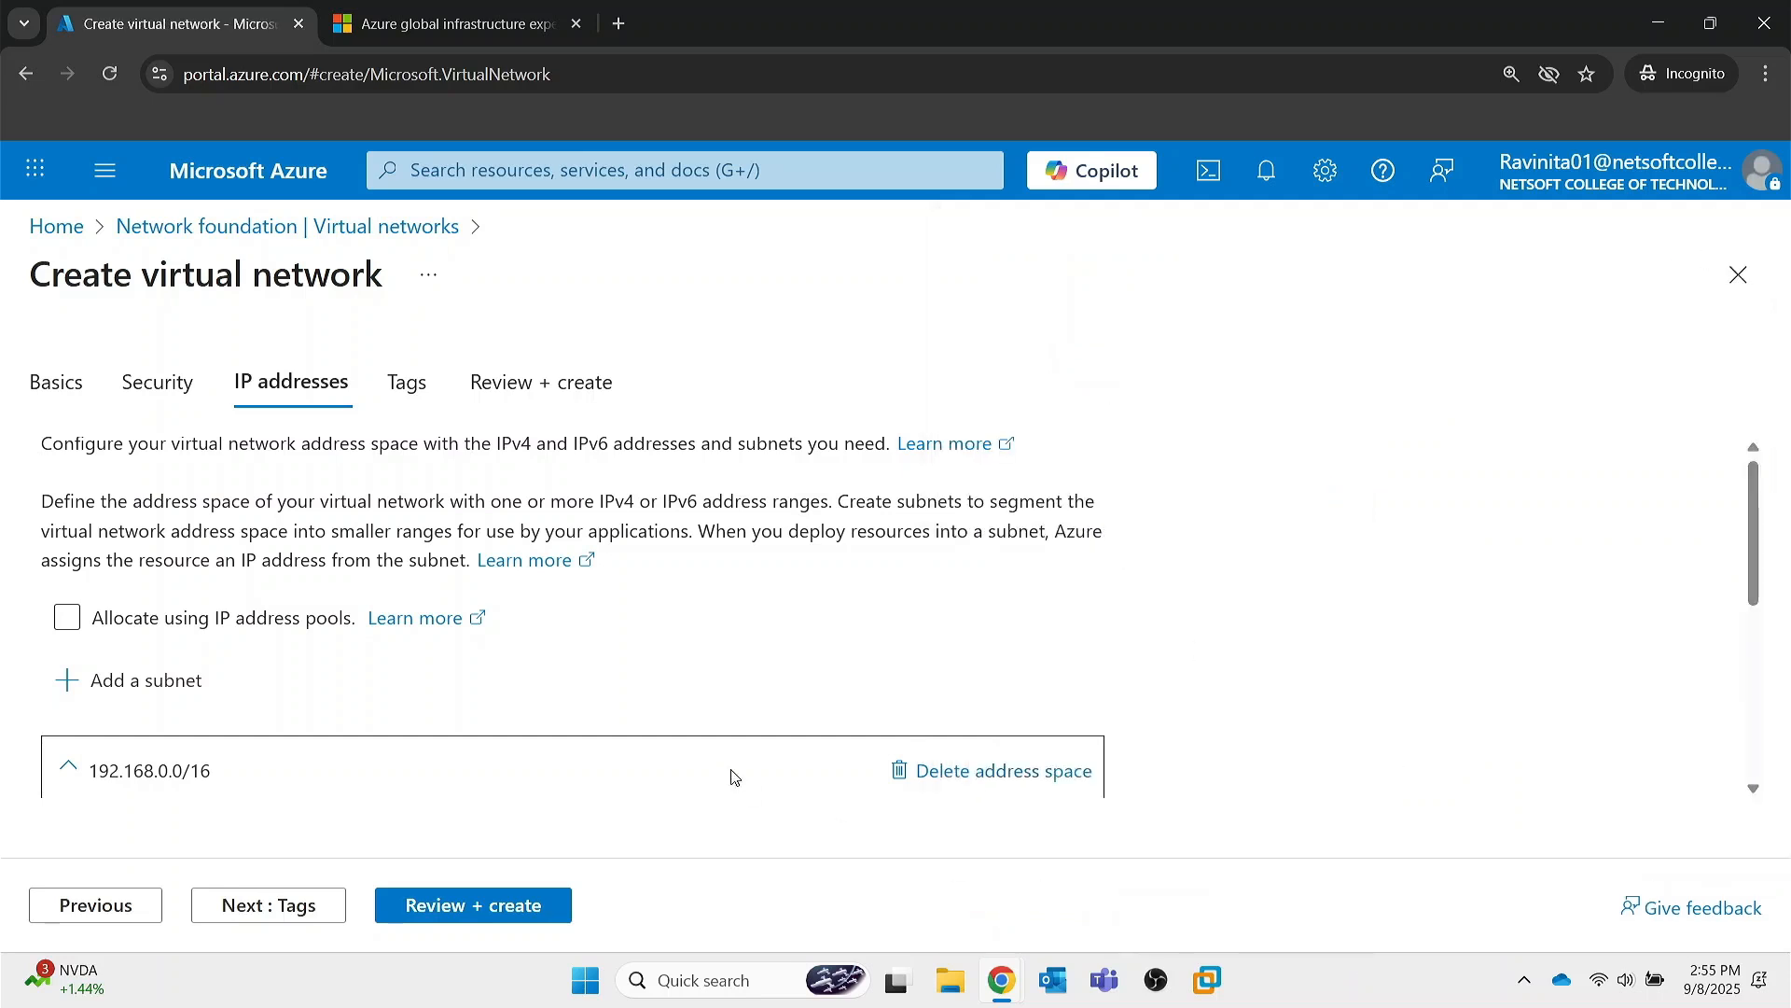
# - Check the address space and both subnets, then validate the configuration and create the virtual network
pyautogui.scroll(-5, 733, 777)
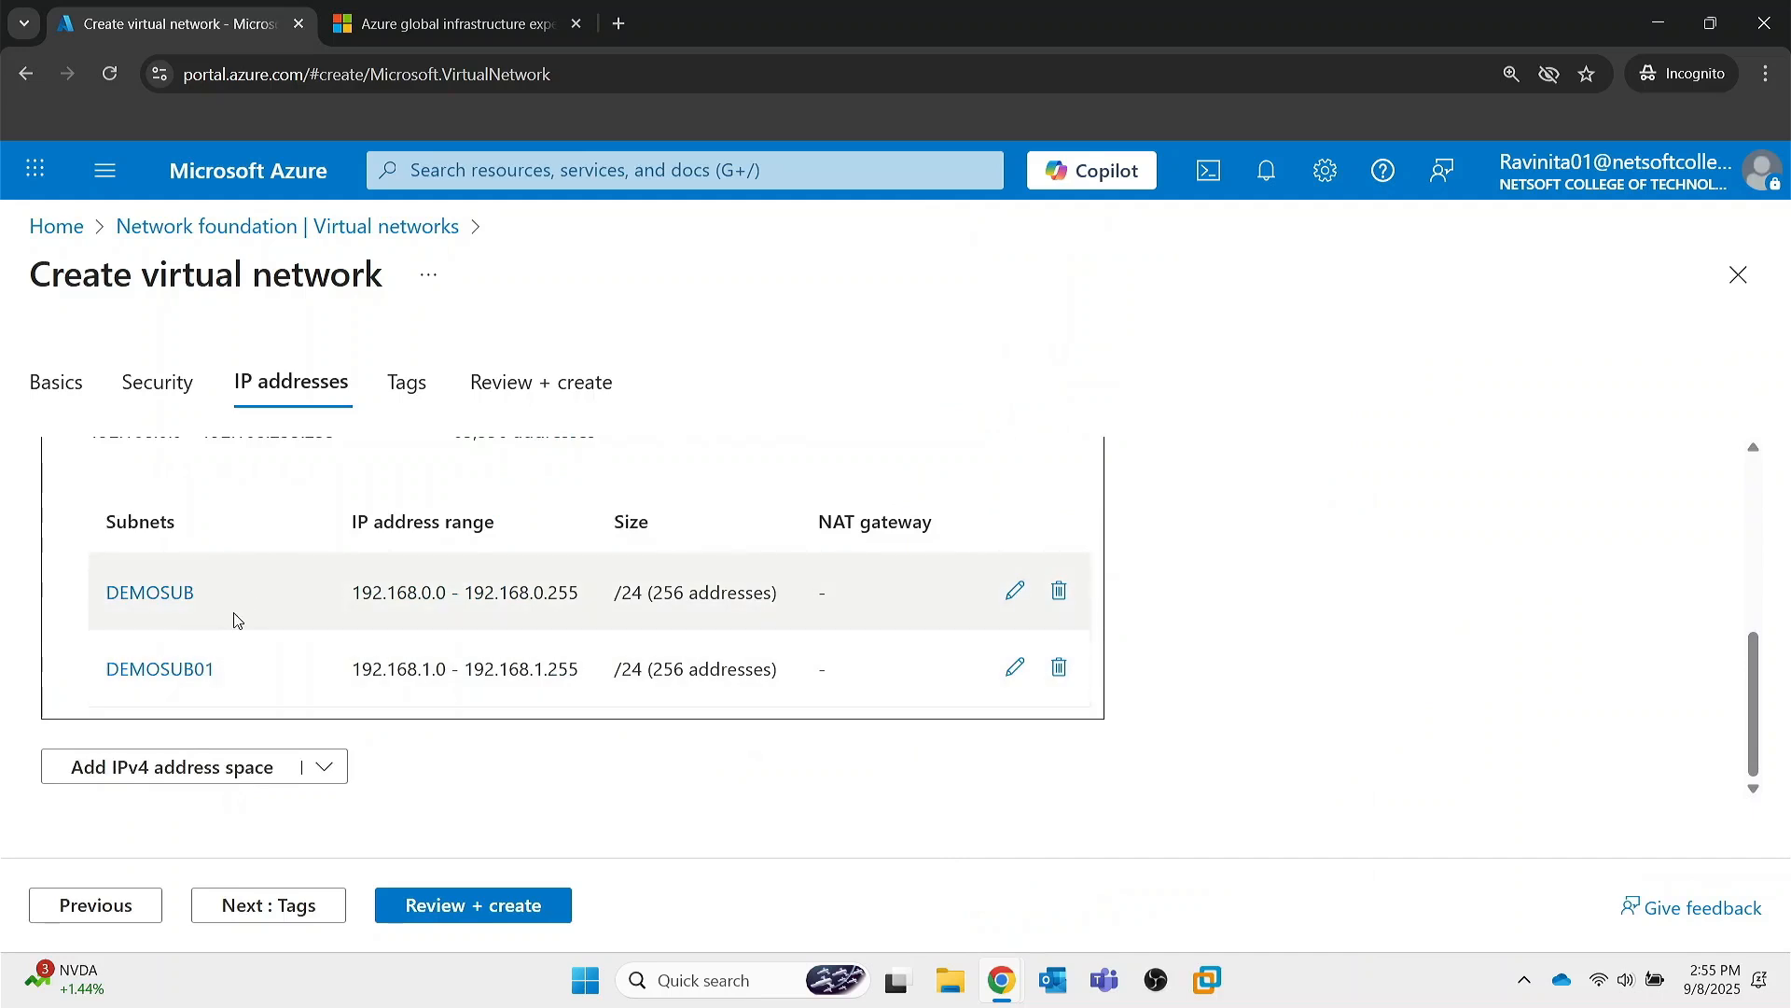
pyautogui.scroll(3, 336, 747)
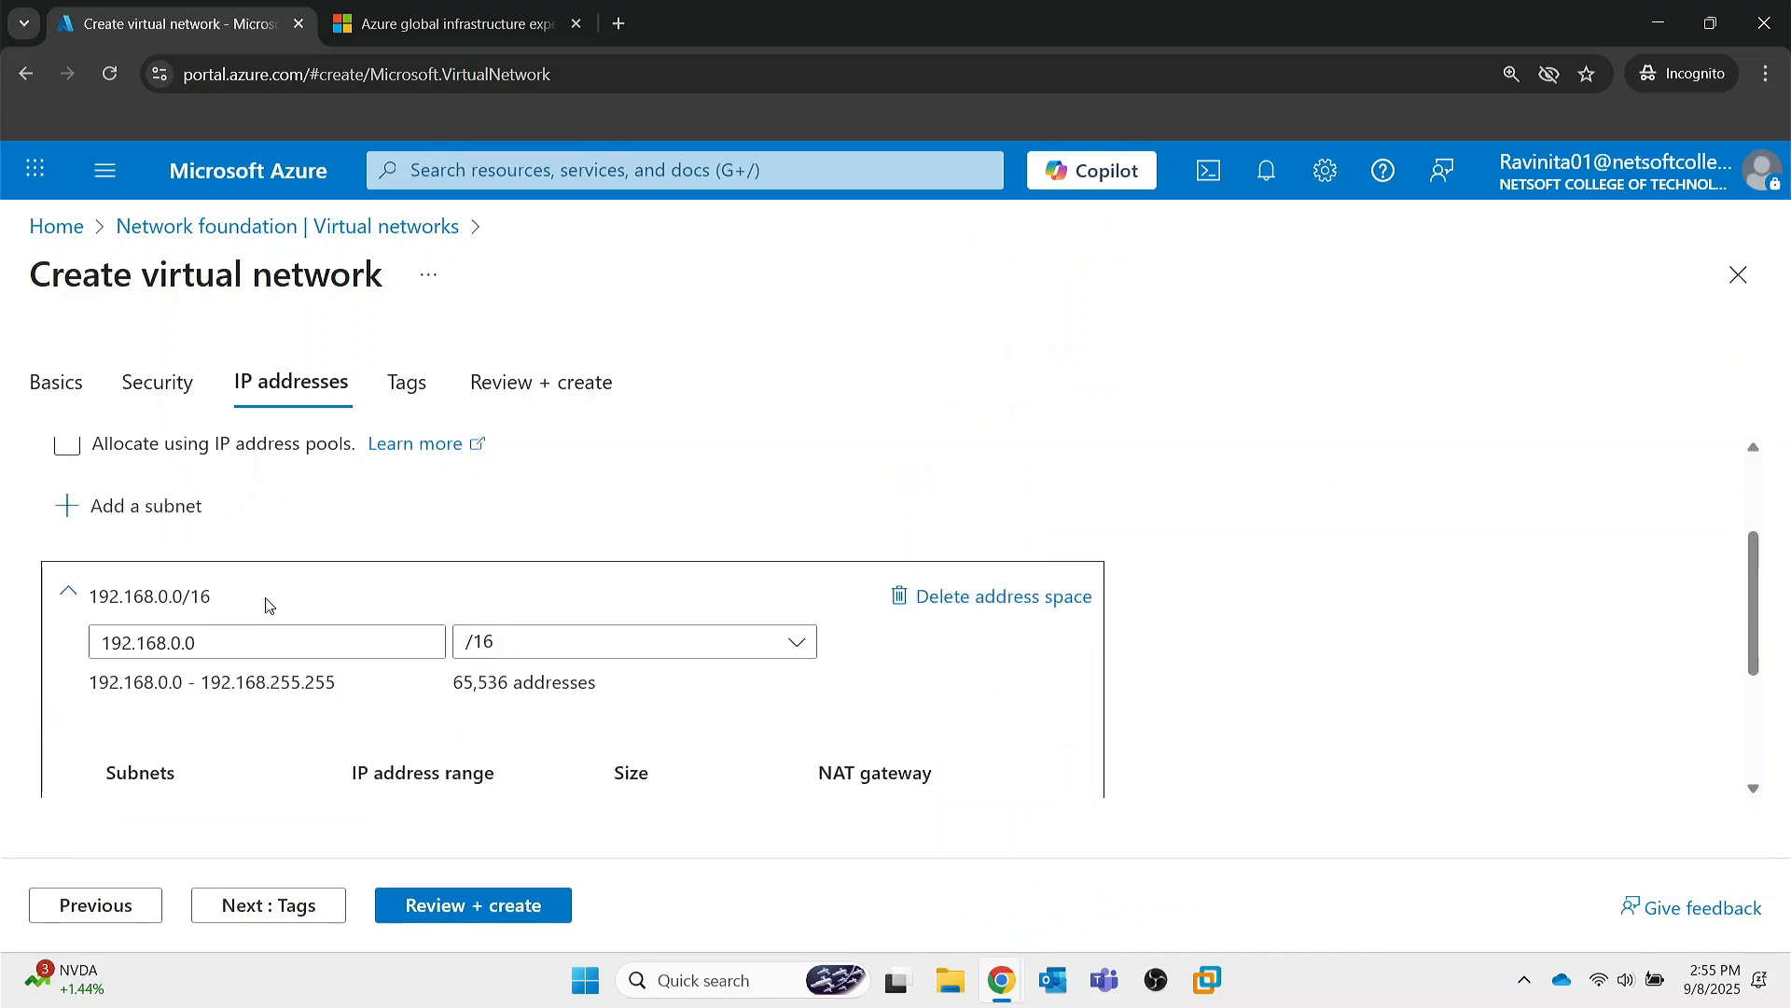
pyautogui.scroll(-3, 295, 621)
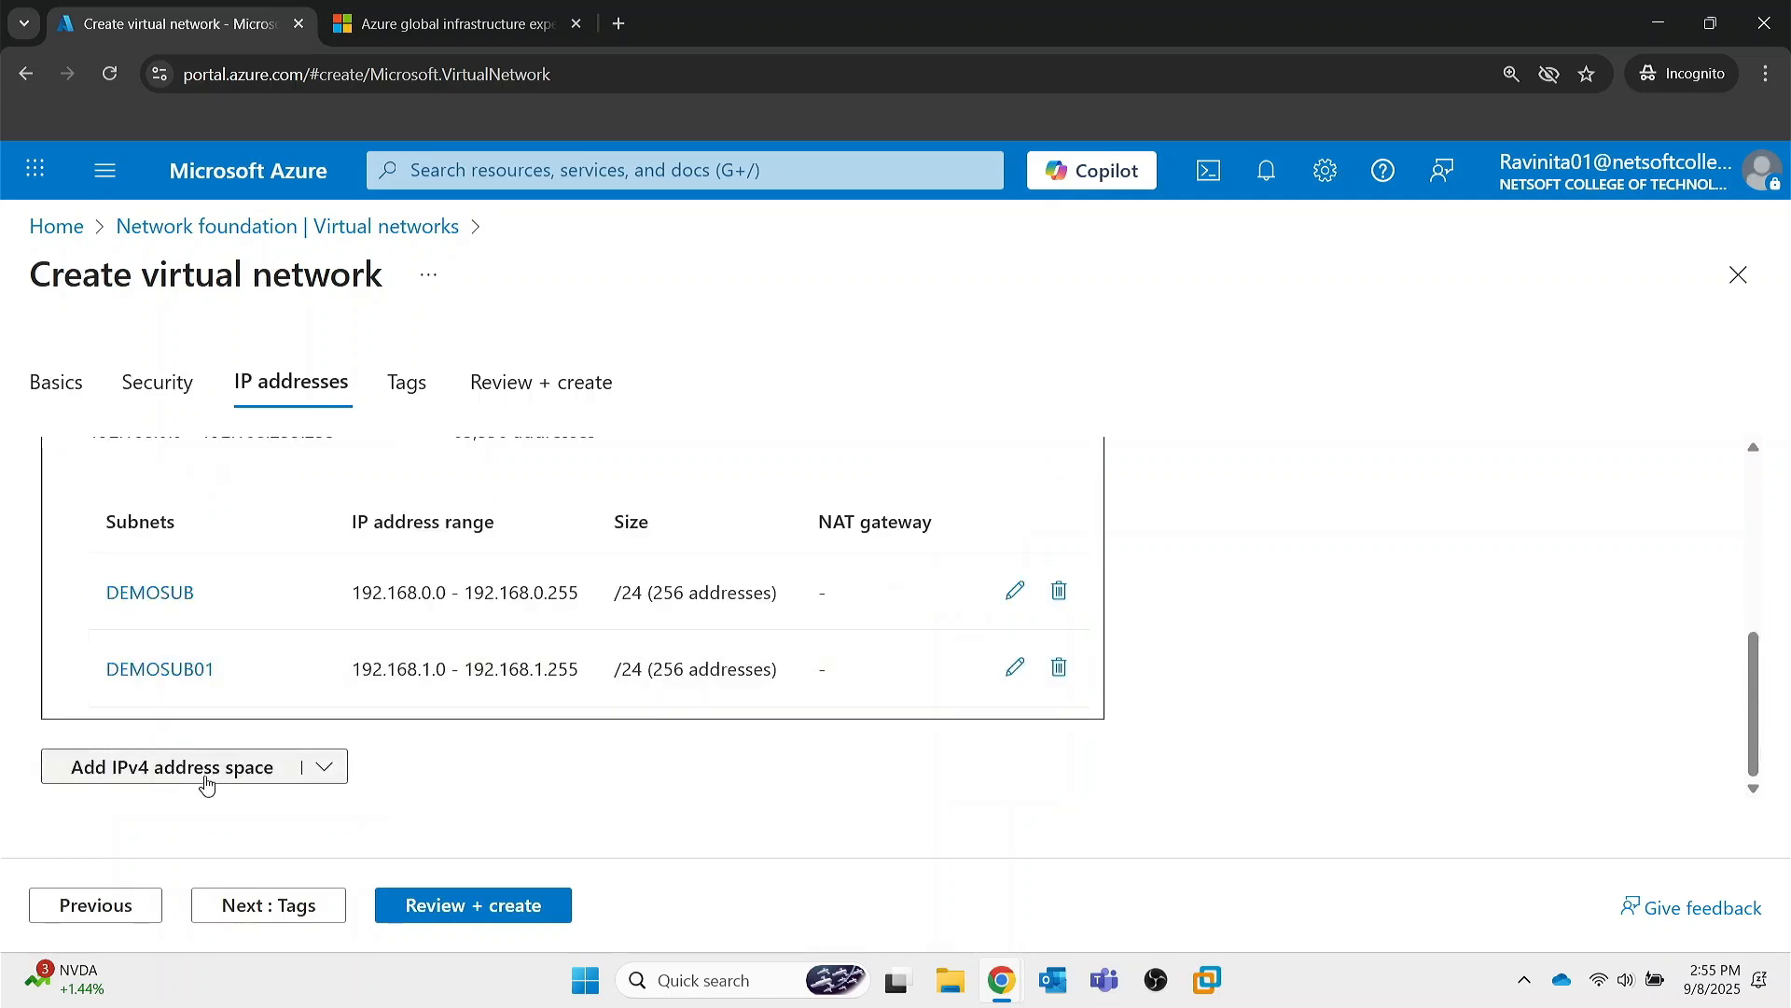
pyautogui.click(292, 908)
pyautogui.click(362, 907)
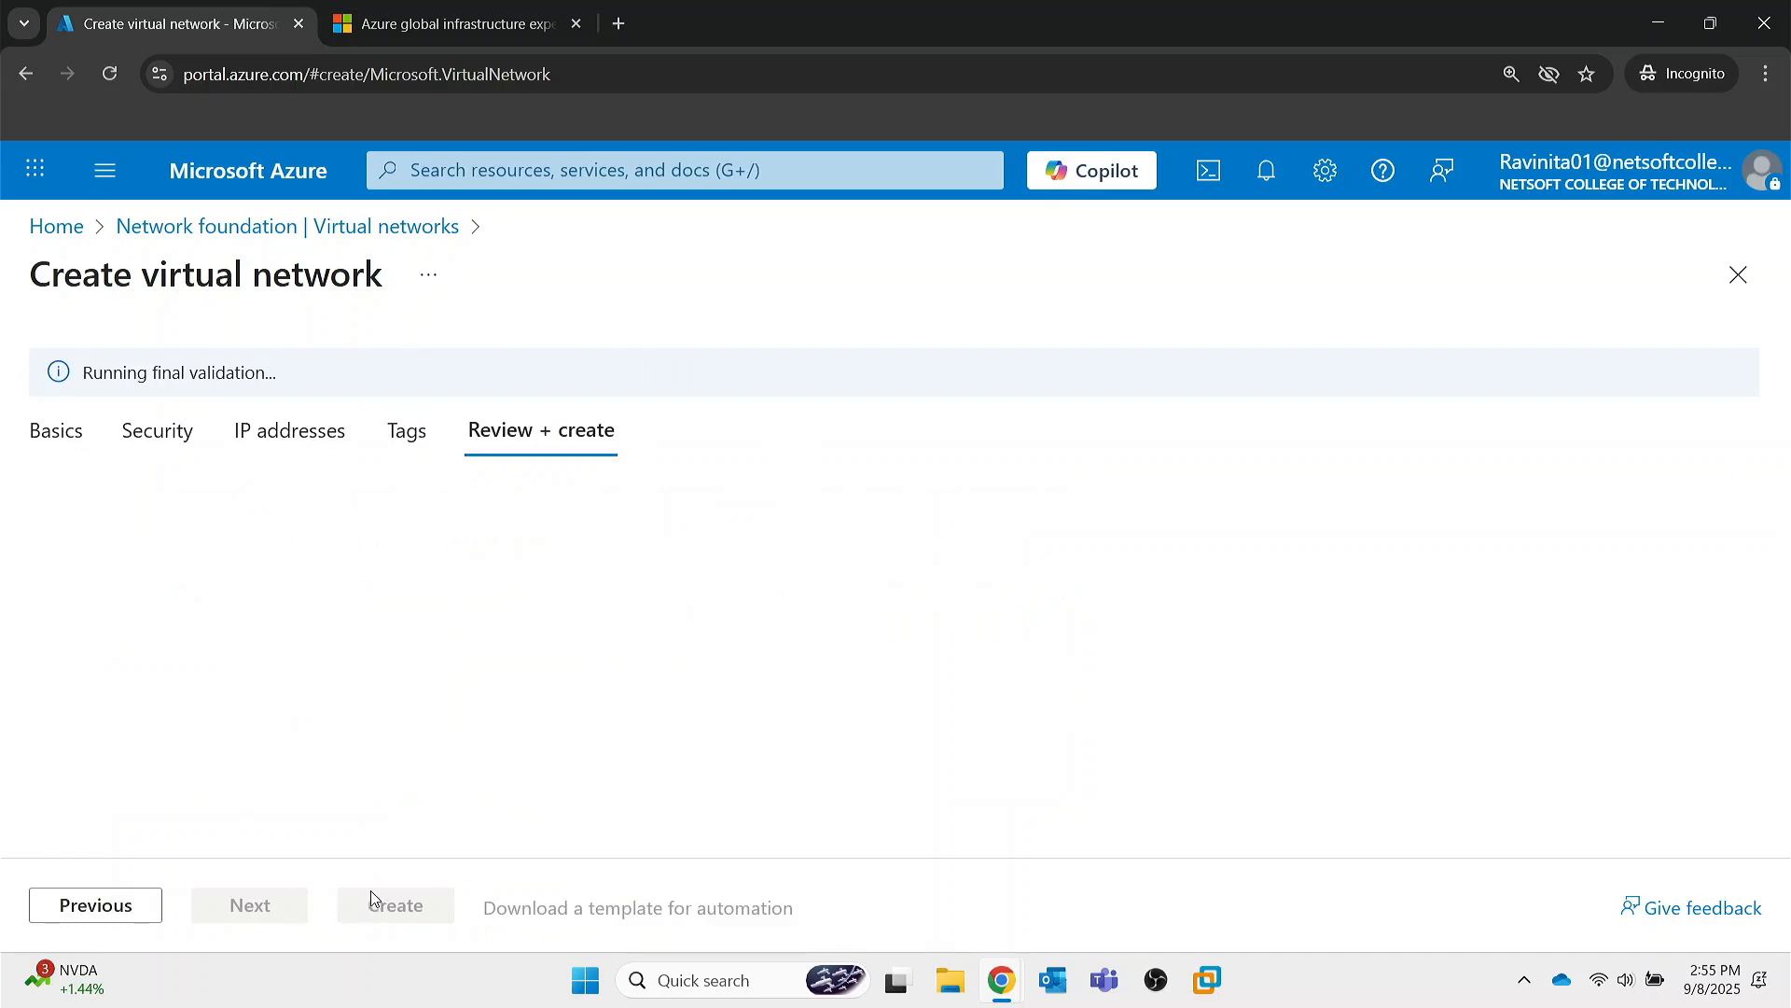
pyautogui.click(392, 916)
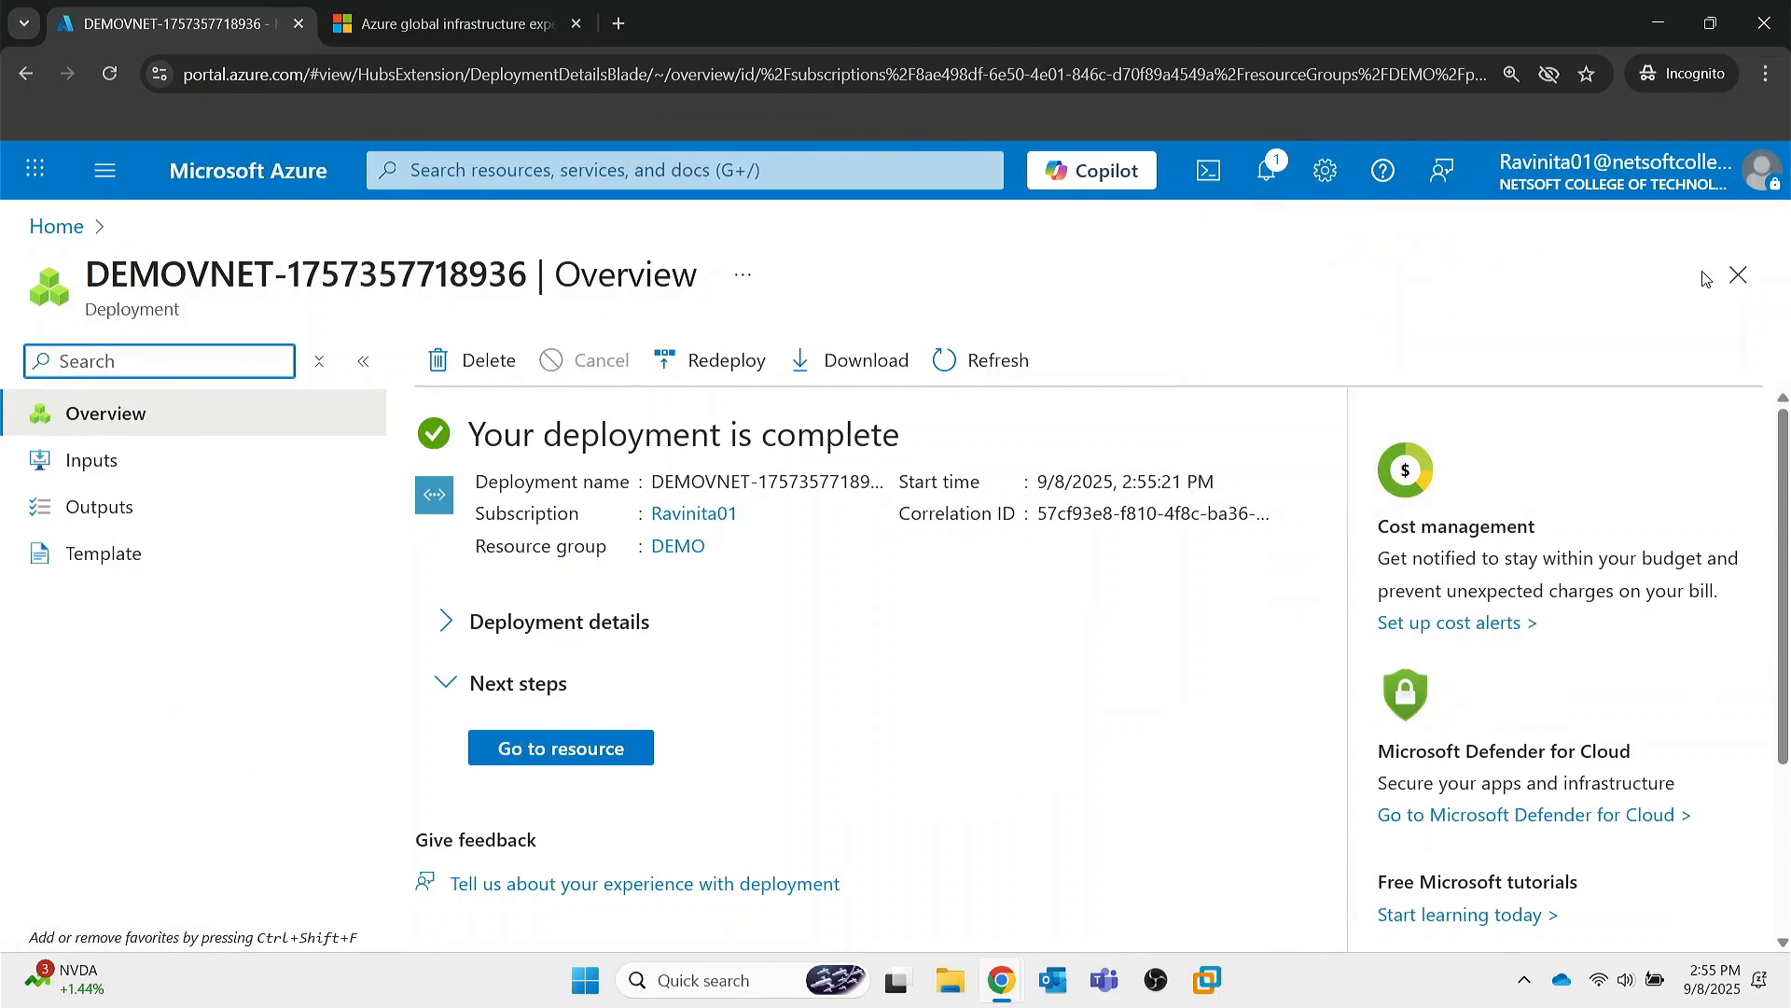
# - Leave the deployment page, open DEMOVNET from the virtual networks list, and view its address space and subnets
pyautogui.click(1738, 276)
pyautogui.click(345, 347)
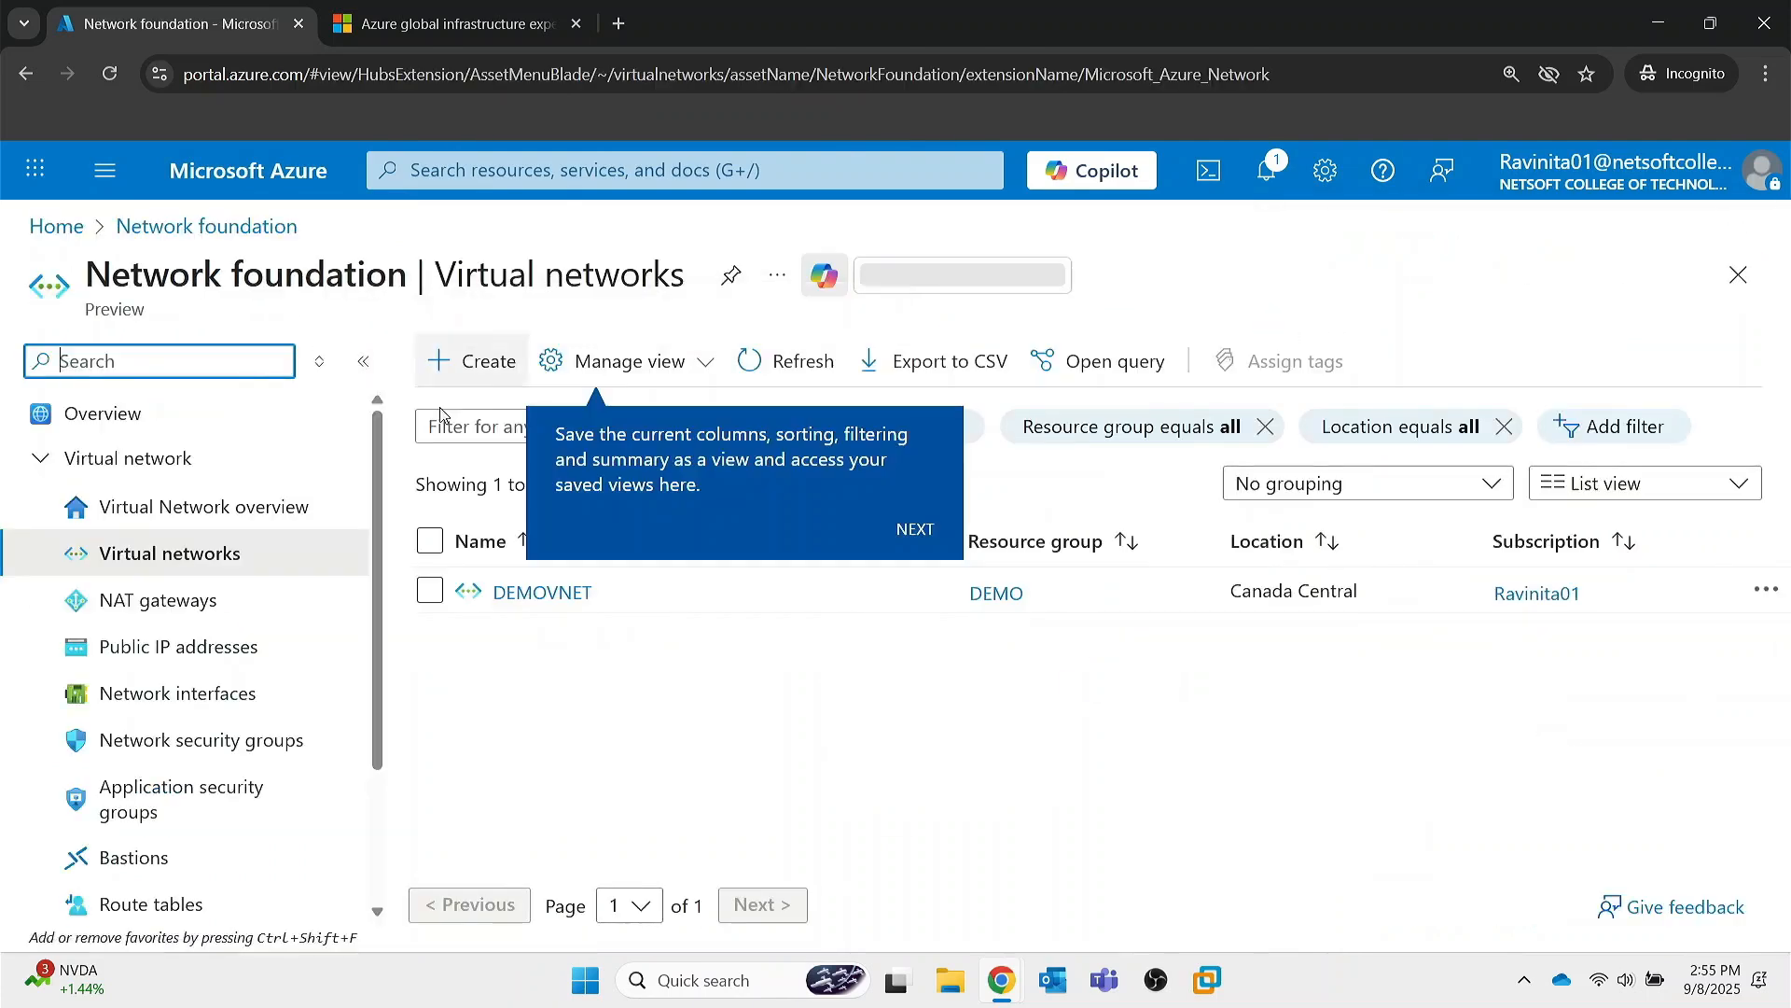
pyautogui.click(542, 592)
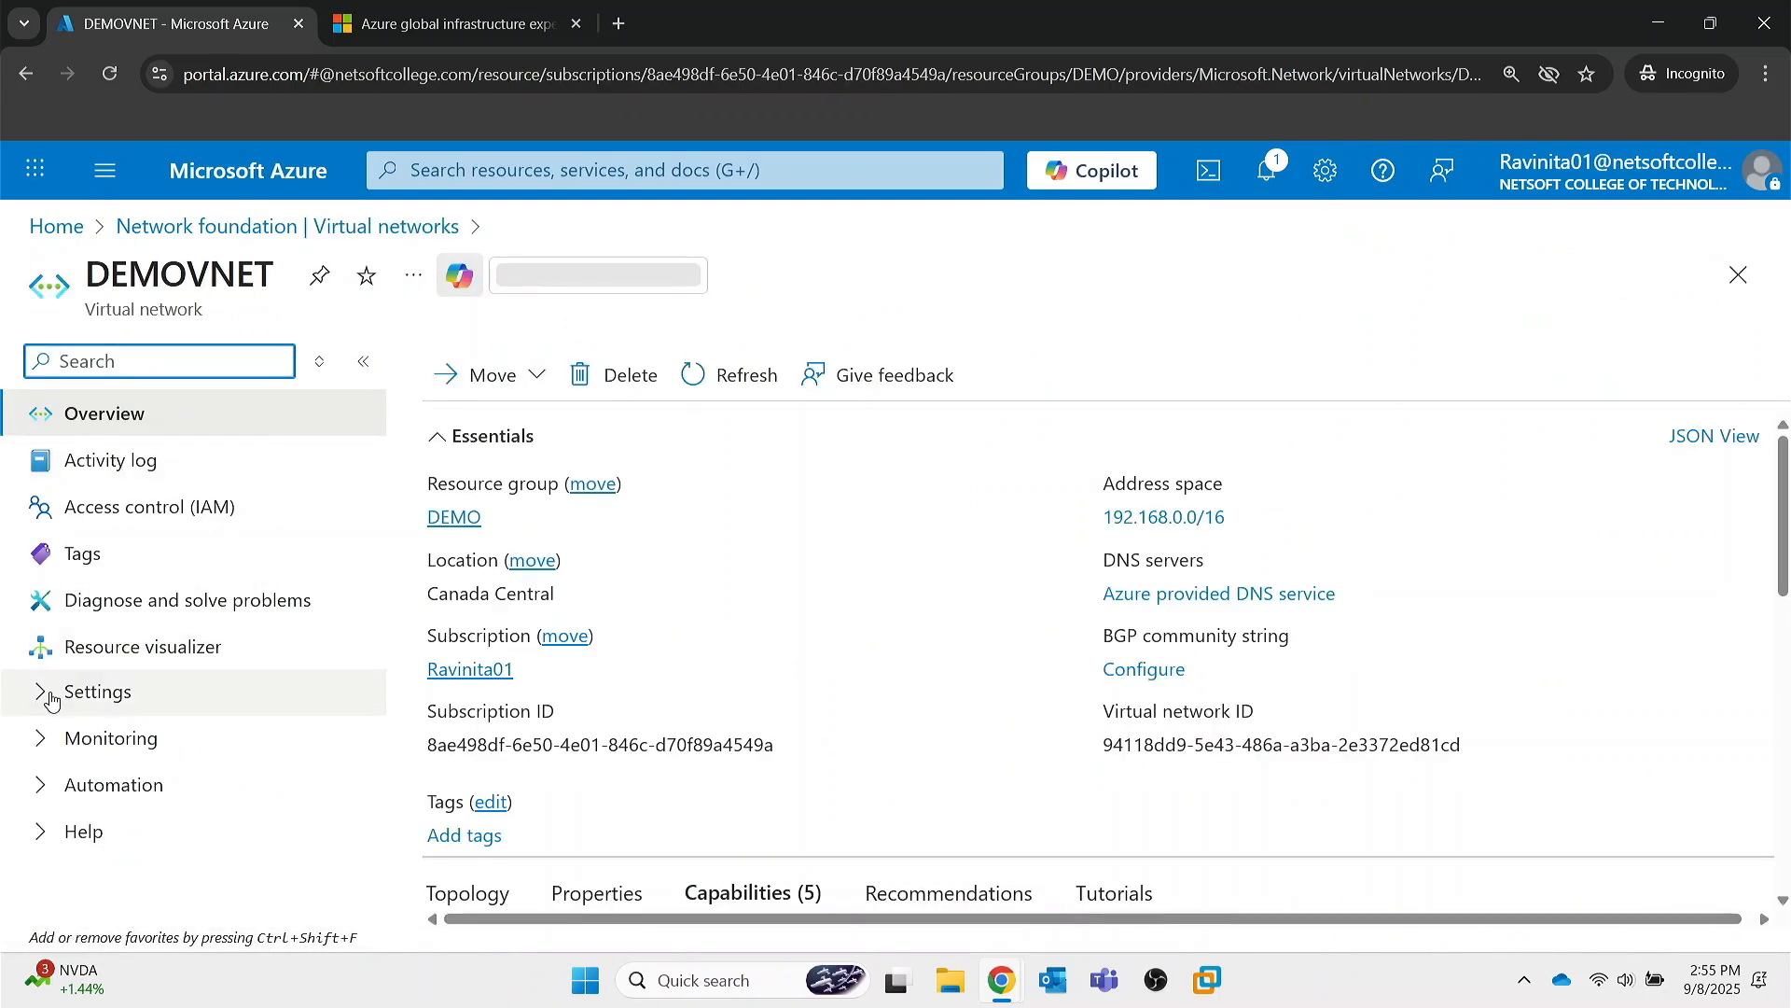
pyautogui.click(52, 700)
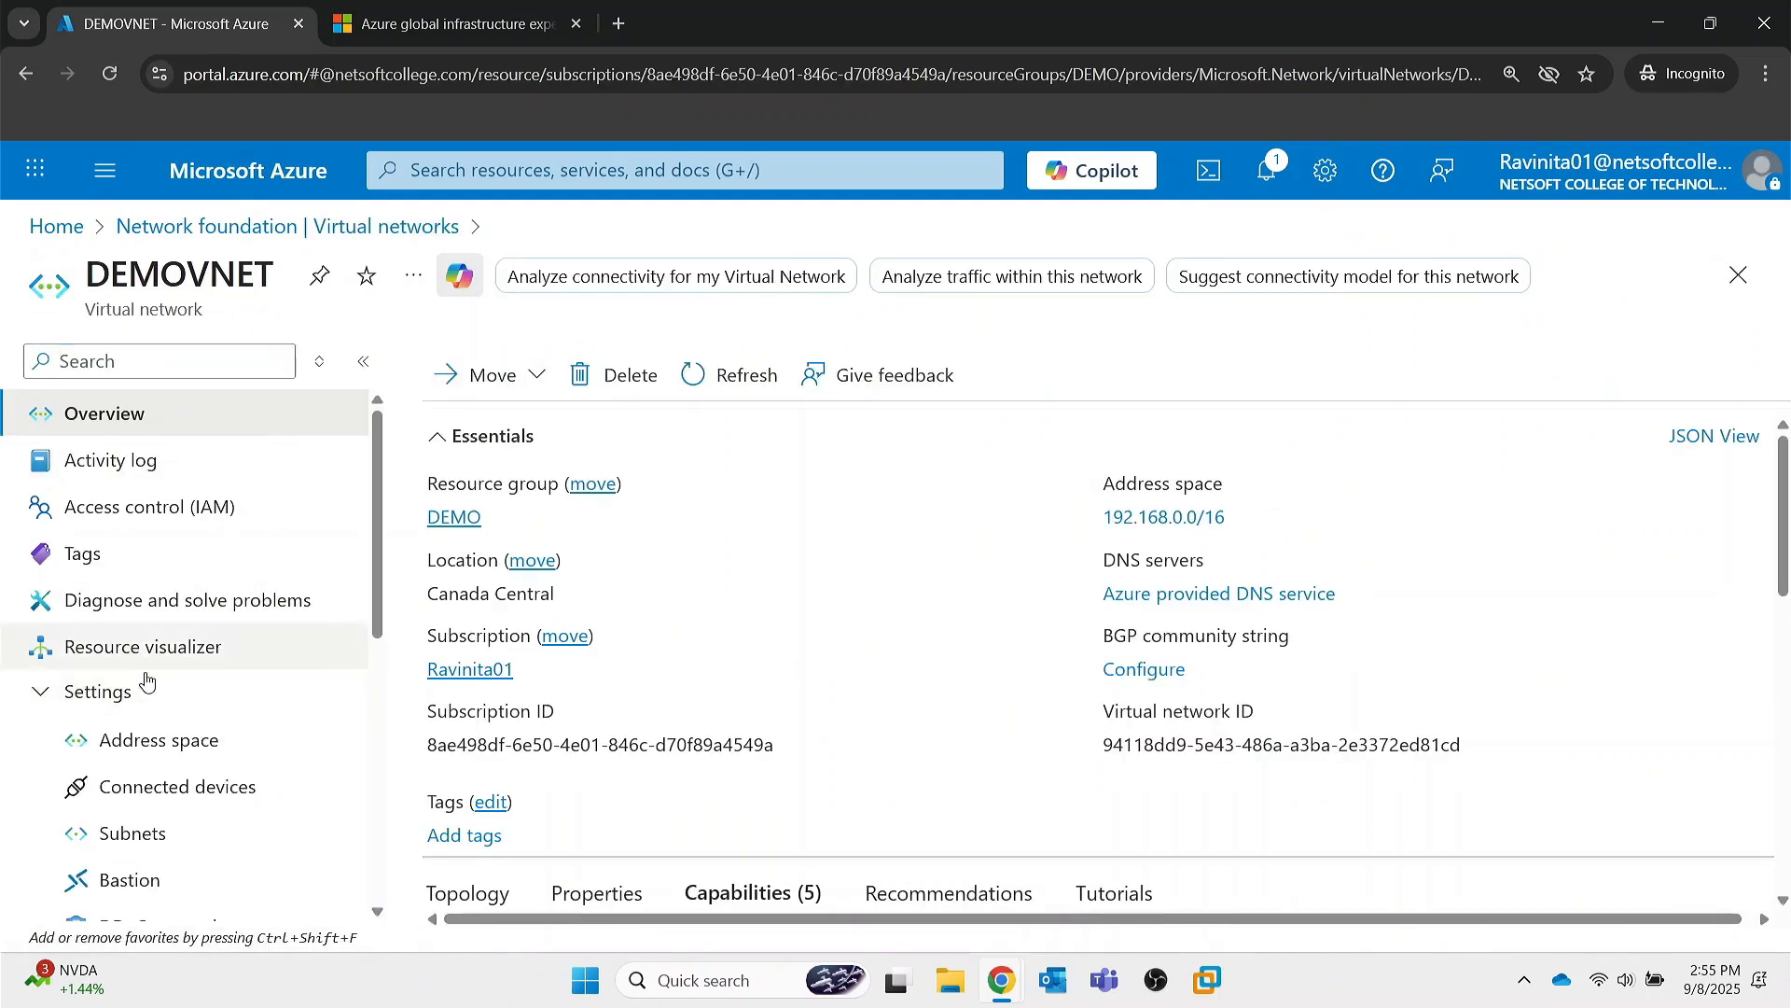
pyautogui.click(164, 745)
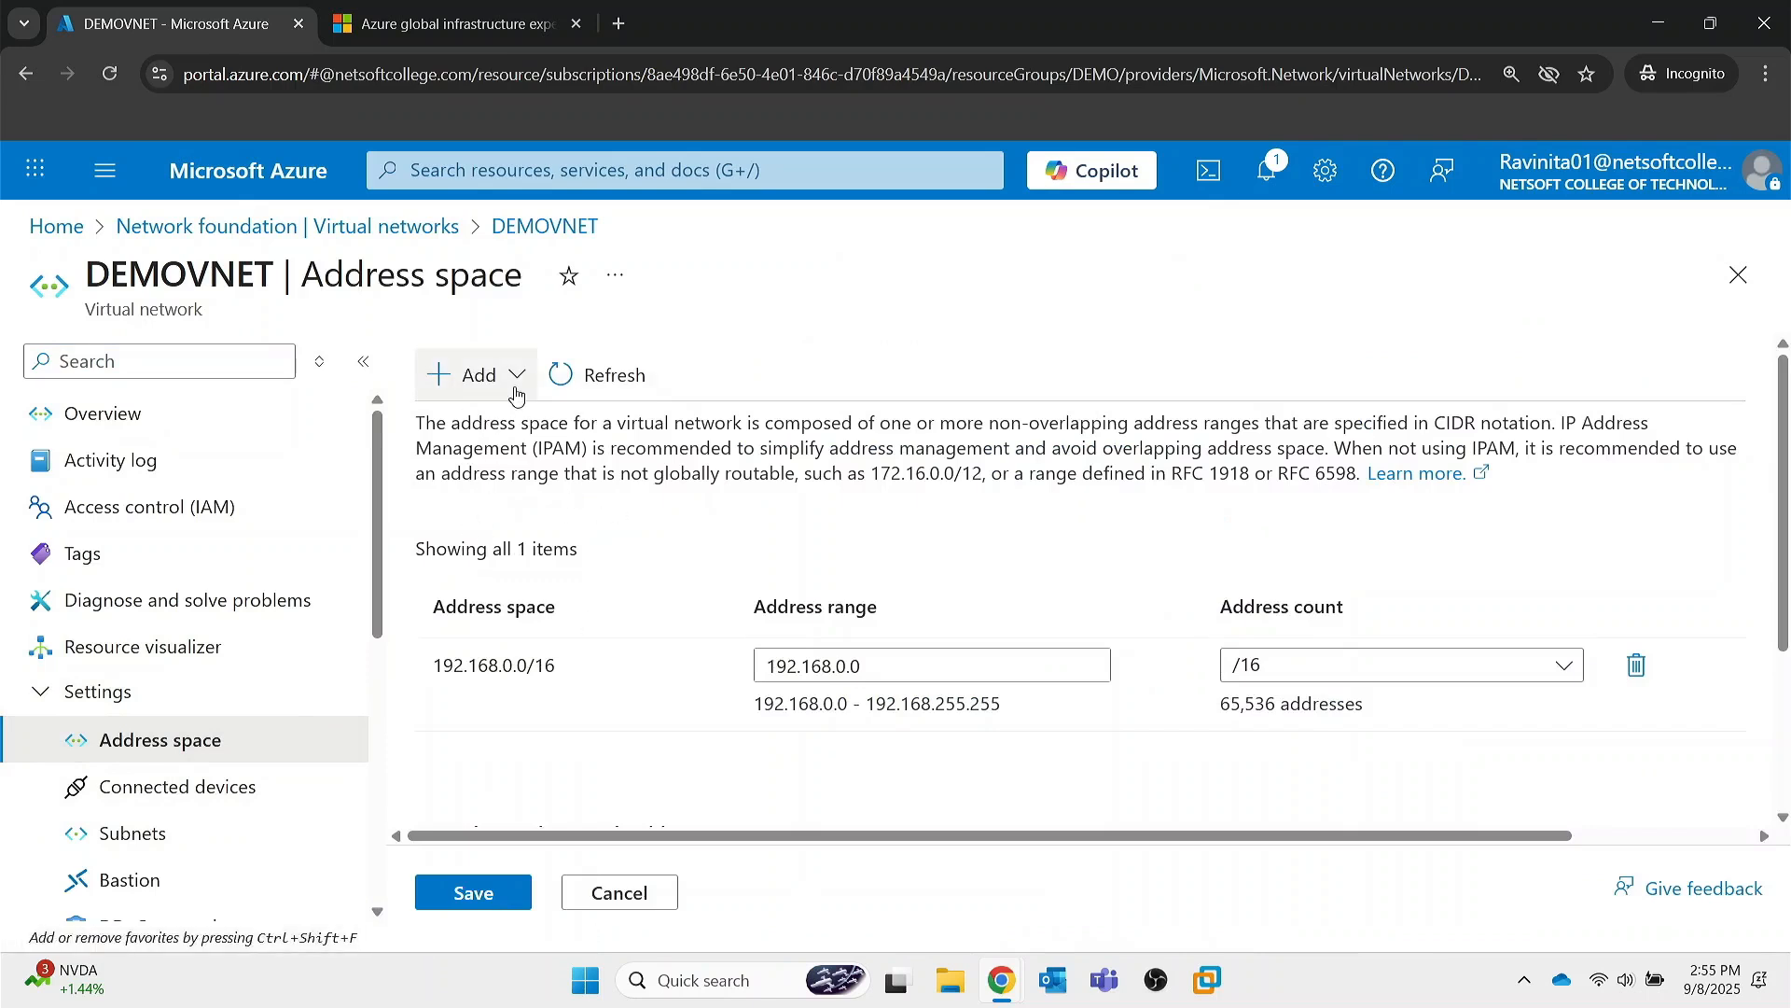
pyautogui.click(144, 836)
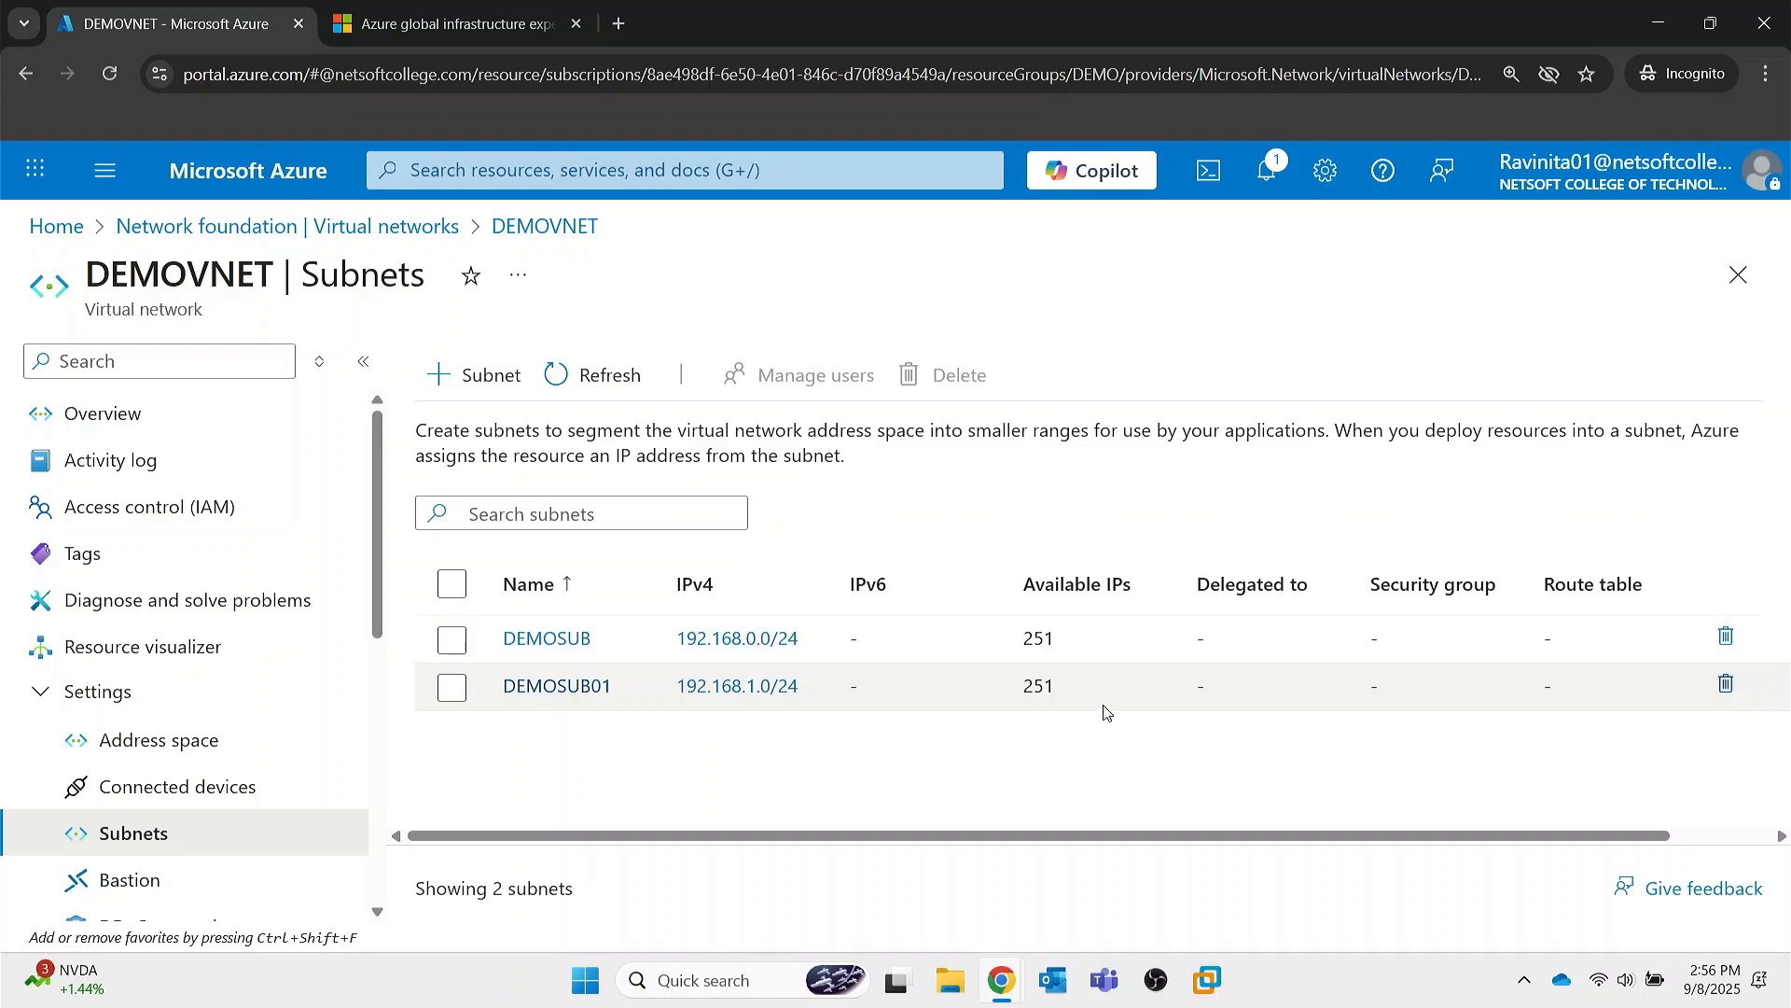
# - Return to the virtual networks list and open the network security groups page
pyautogui.click(273, 226)
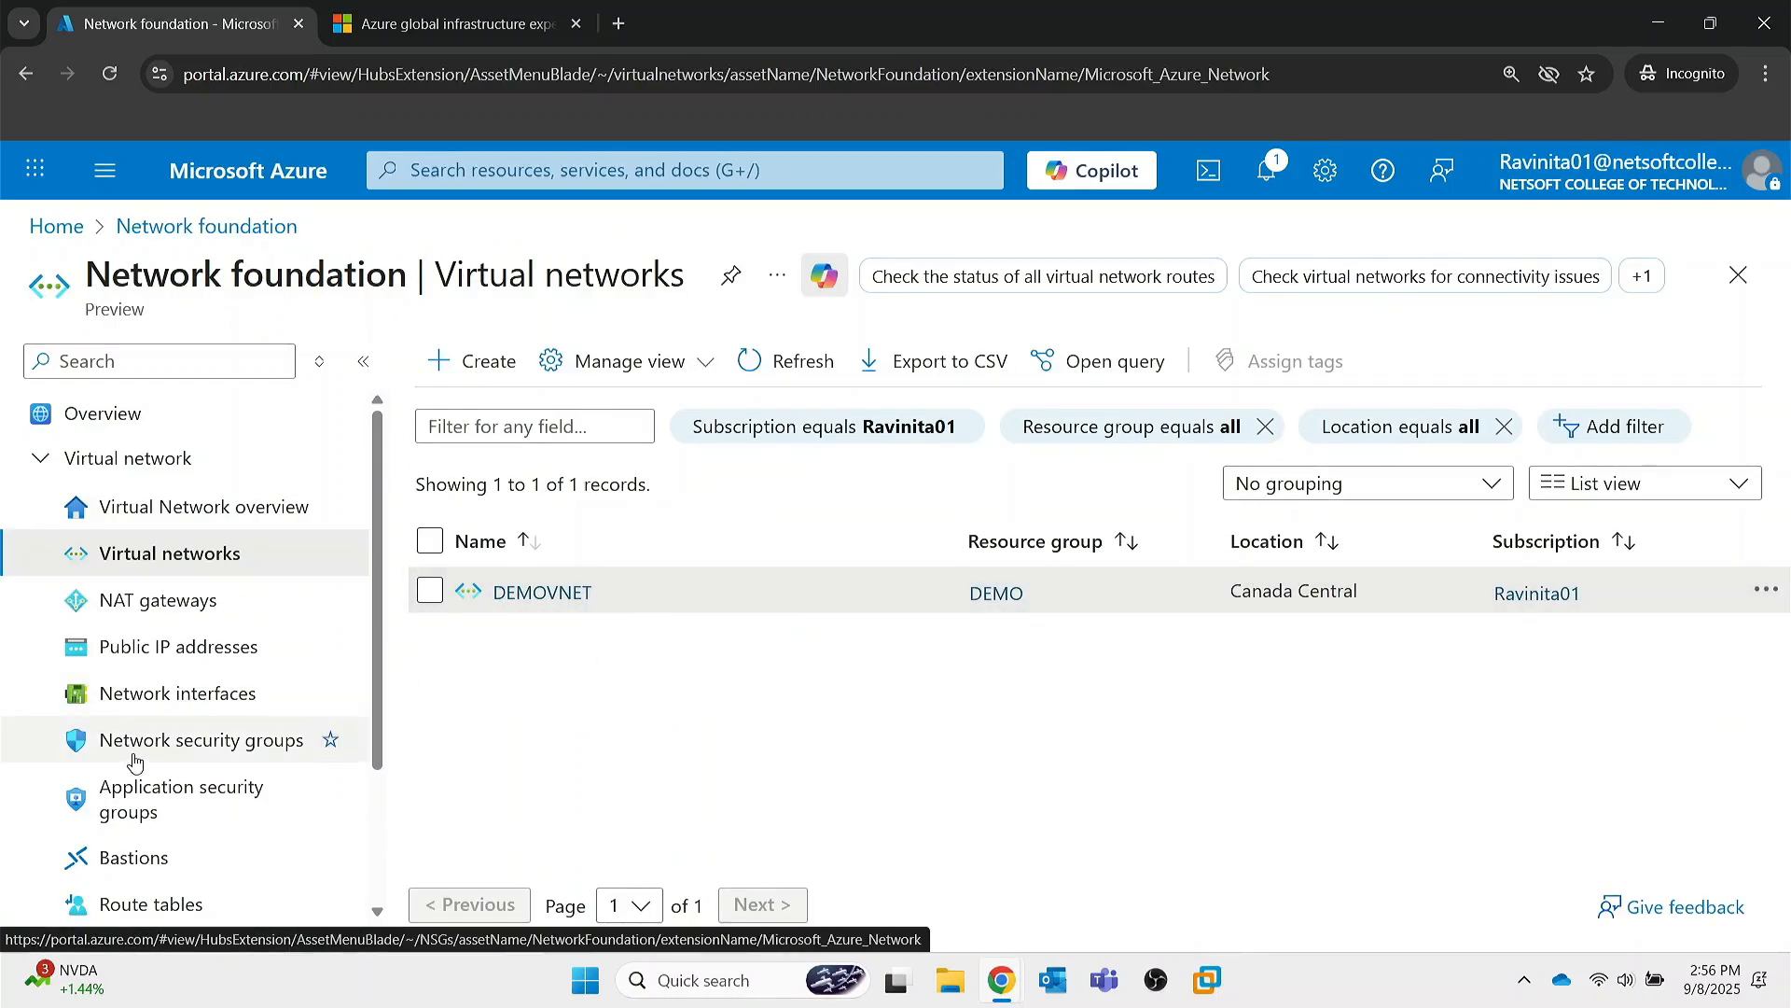
pyautogui.click(248, 754)
pyautogui.scroll(-1, 788, 759)
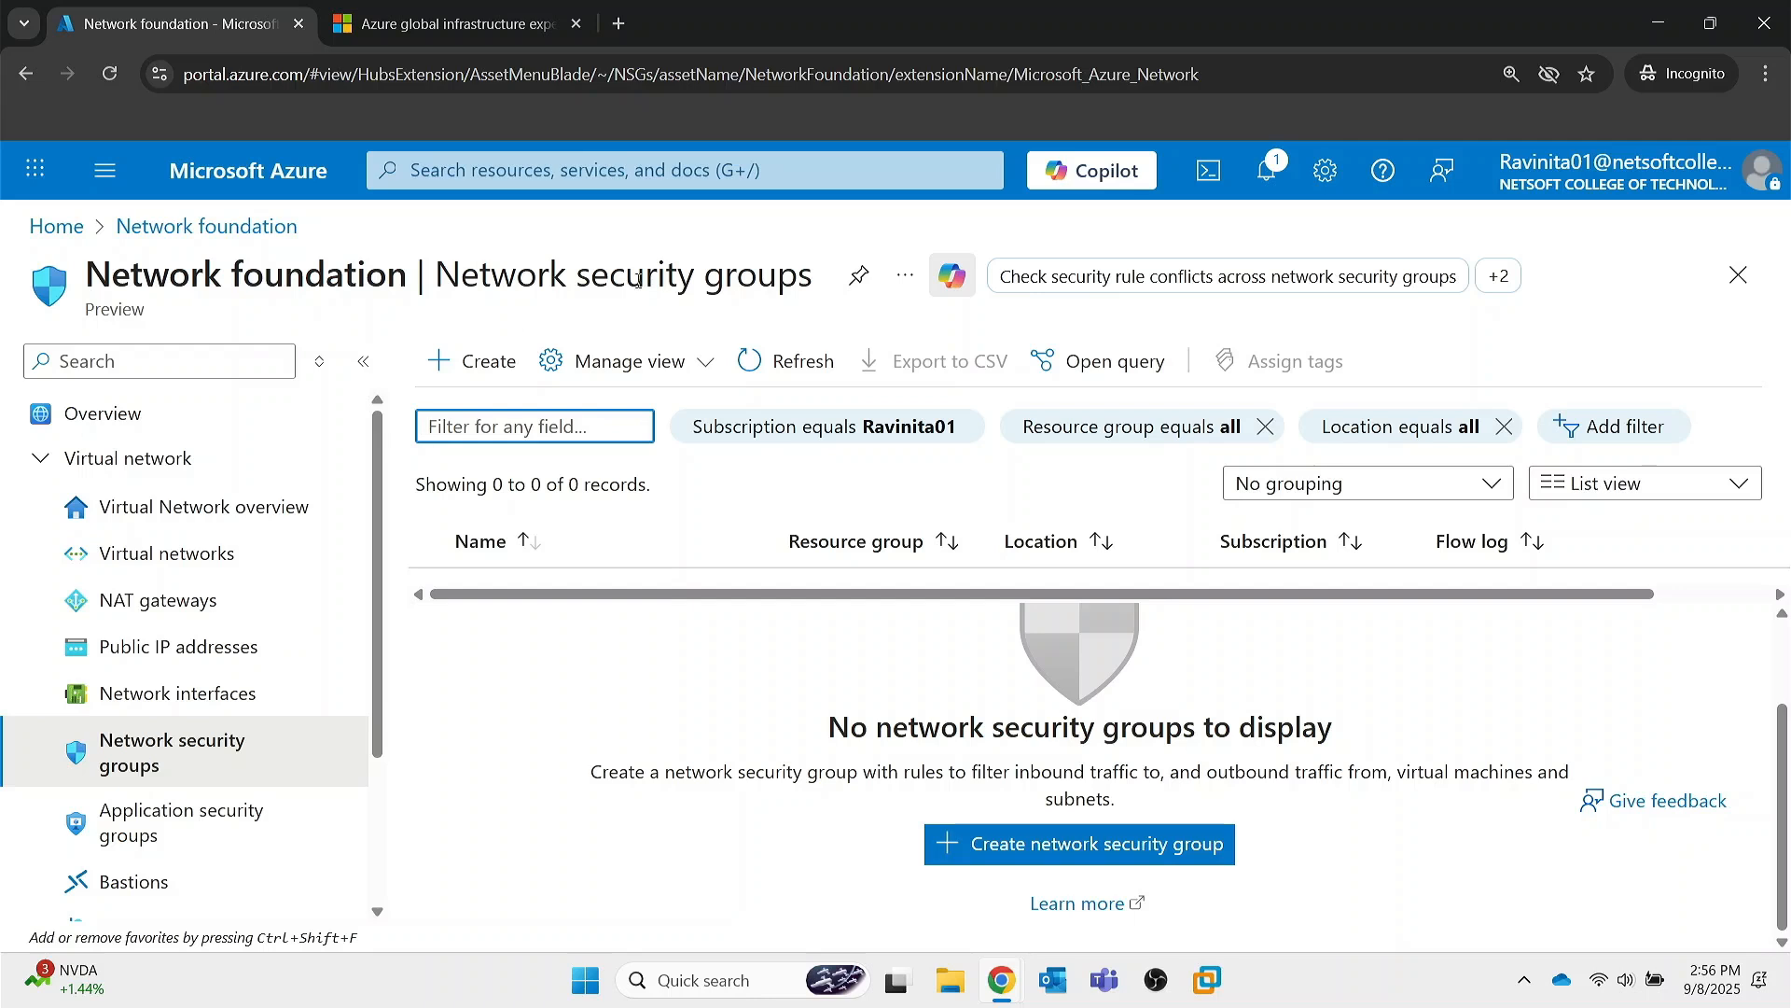
# - Search the portal for nsg, and reopen the network security groups page from the portal home page
pyautogui.click(554, 170)
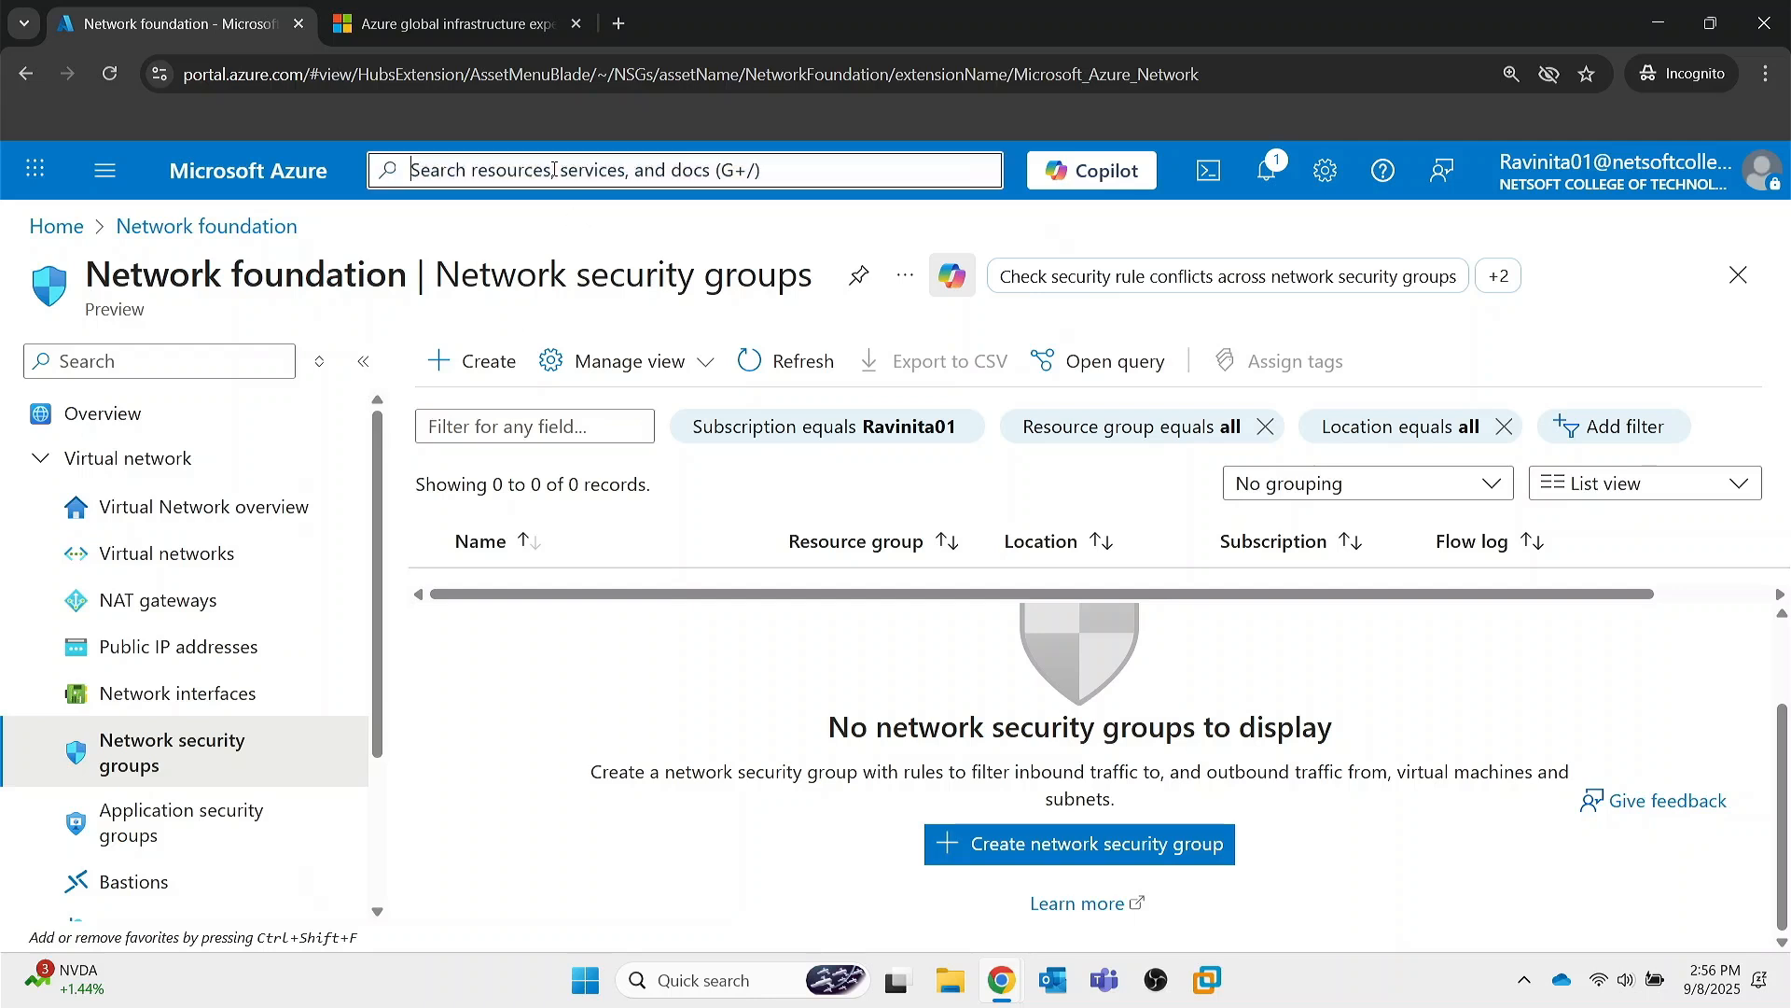
pyautogui.write('nsg')
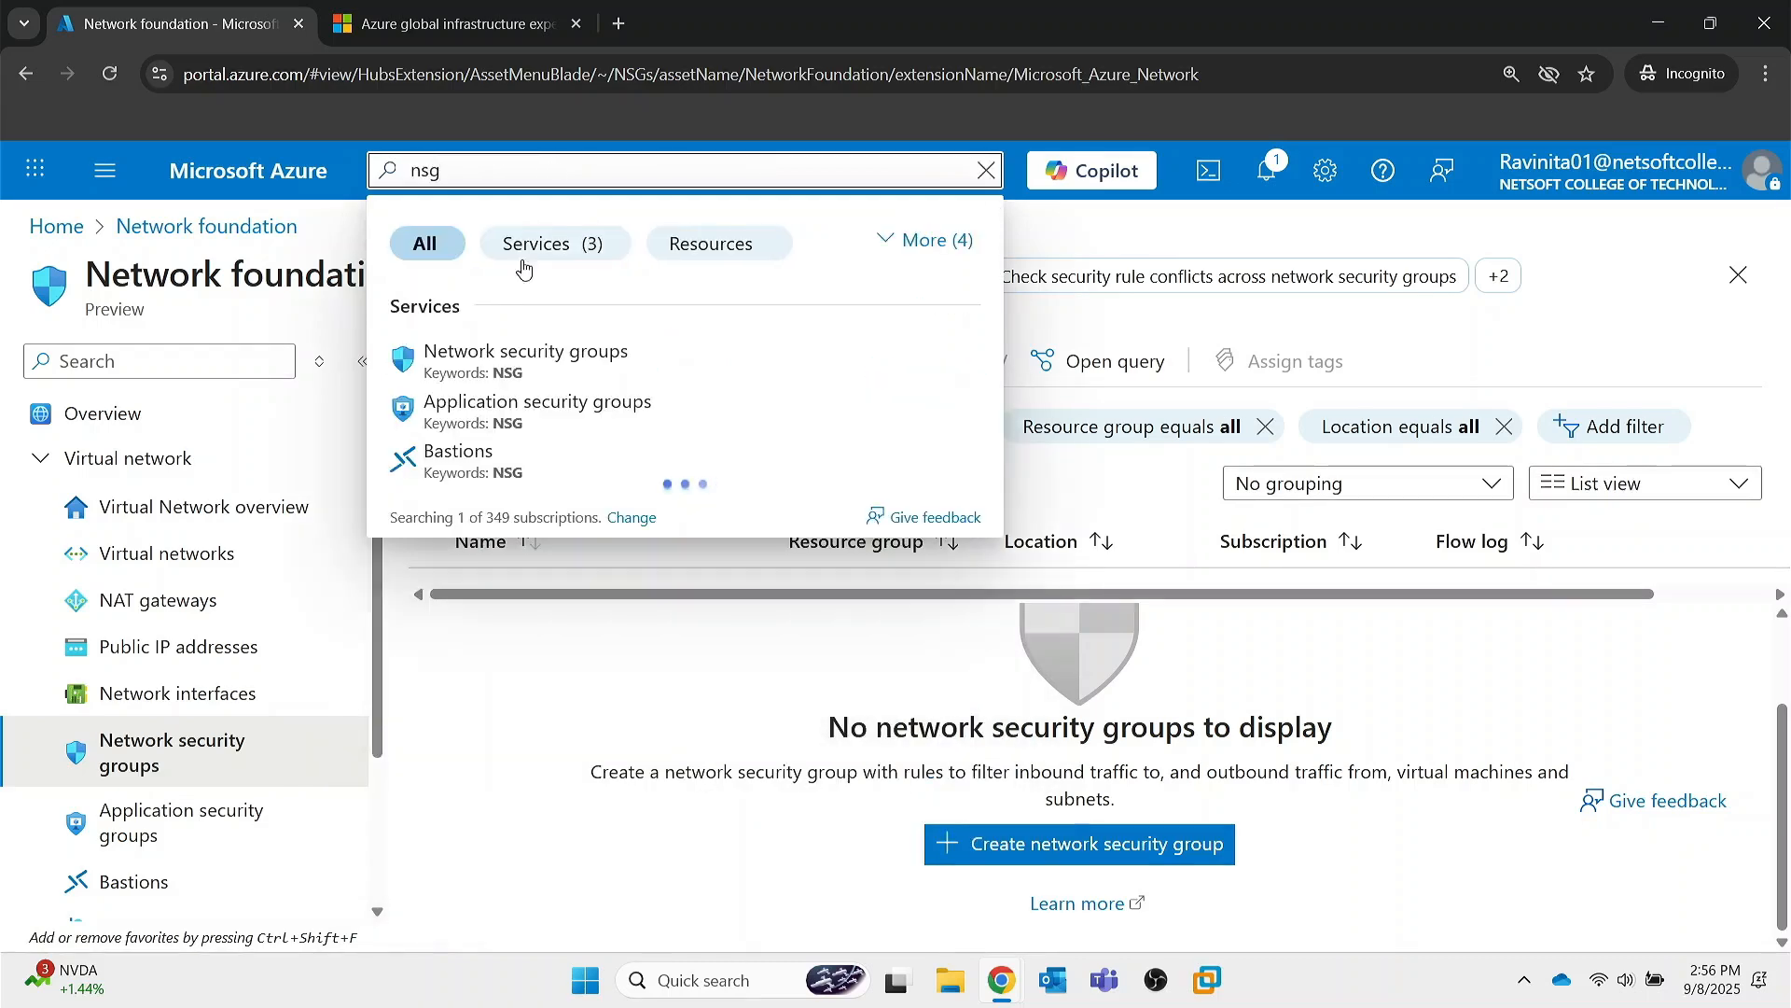
pyautogui.press('Escape')
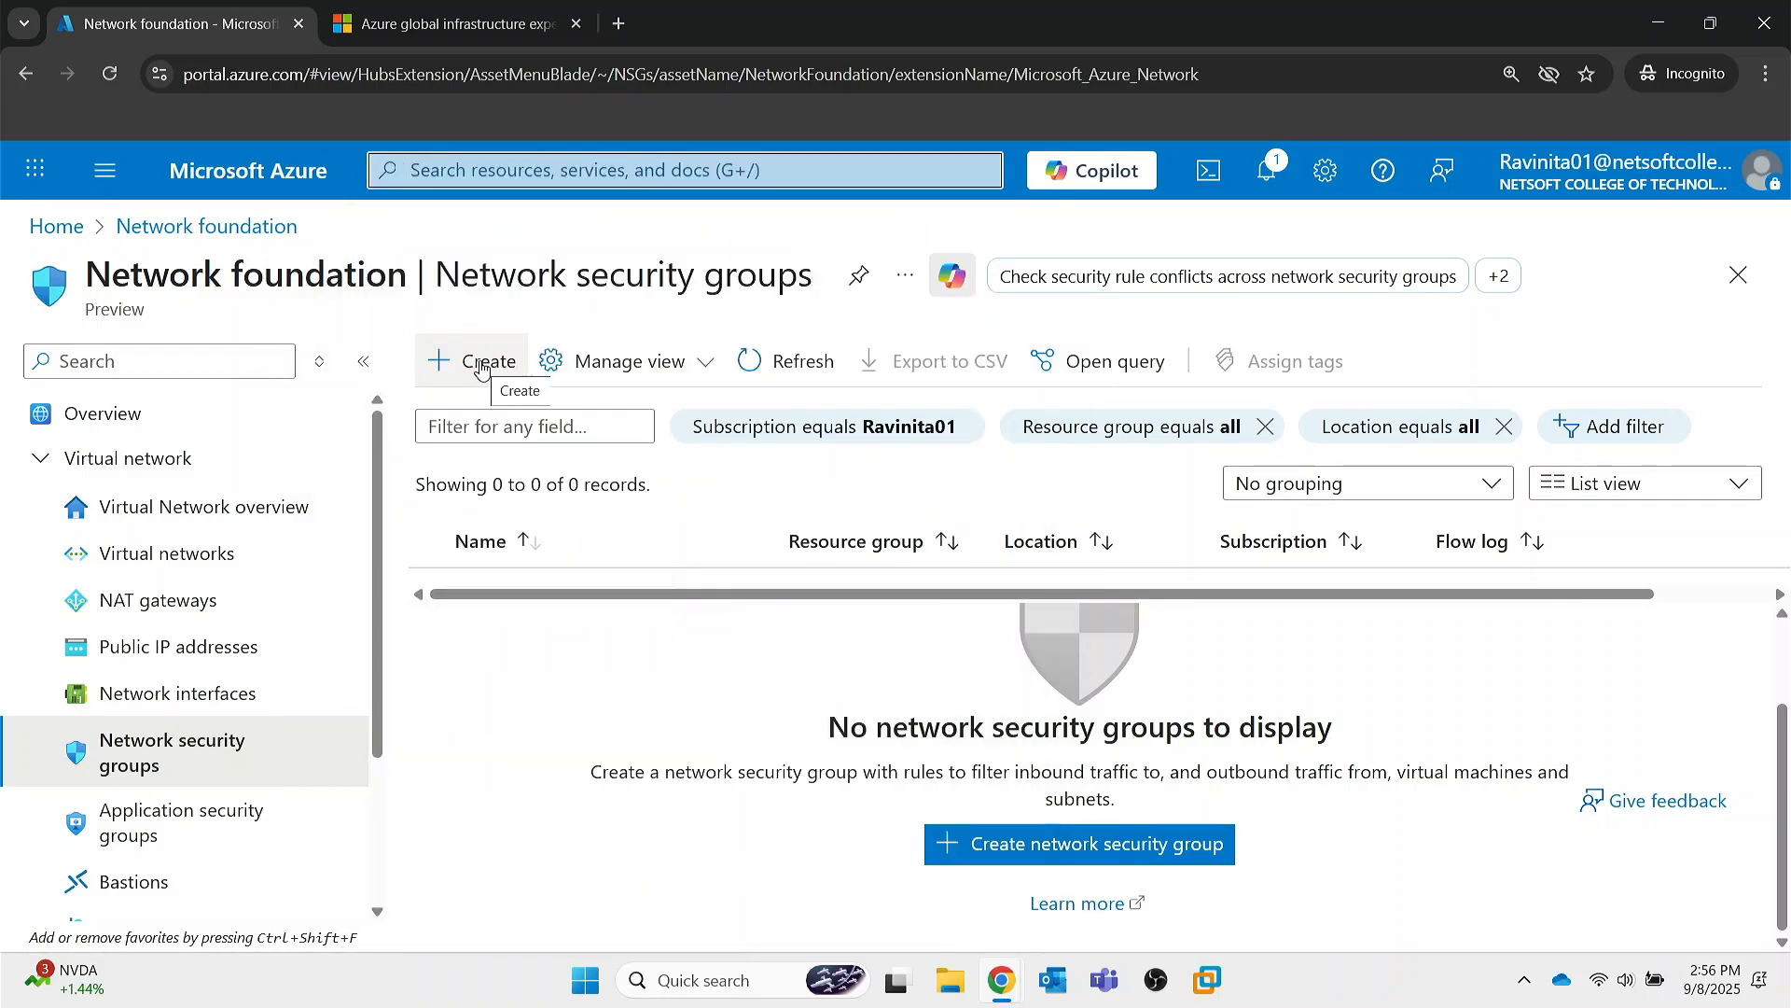
pyautogui.click(511, 175)
pyautogui.click(467, 614)
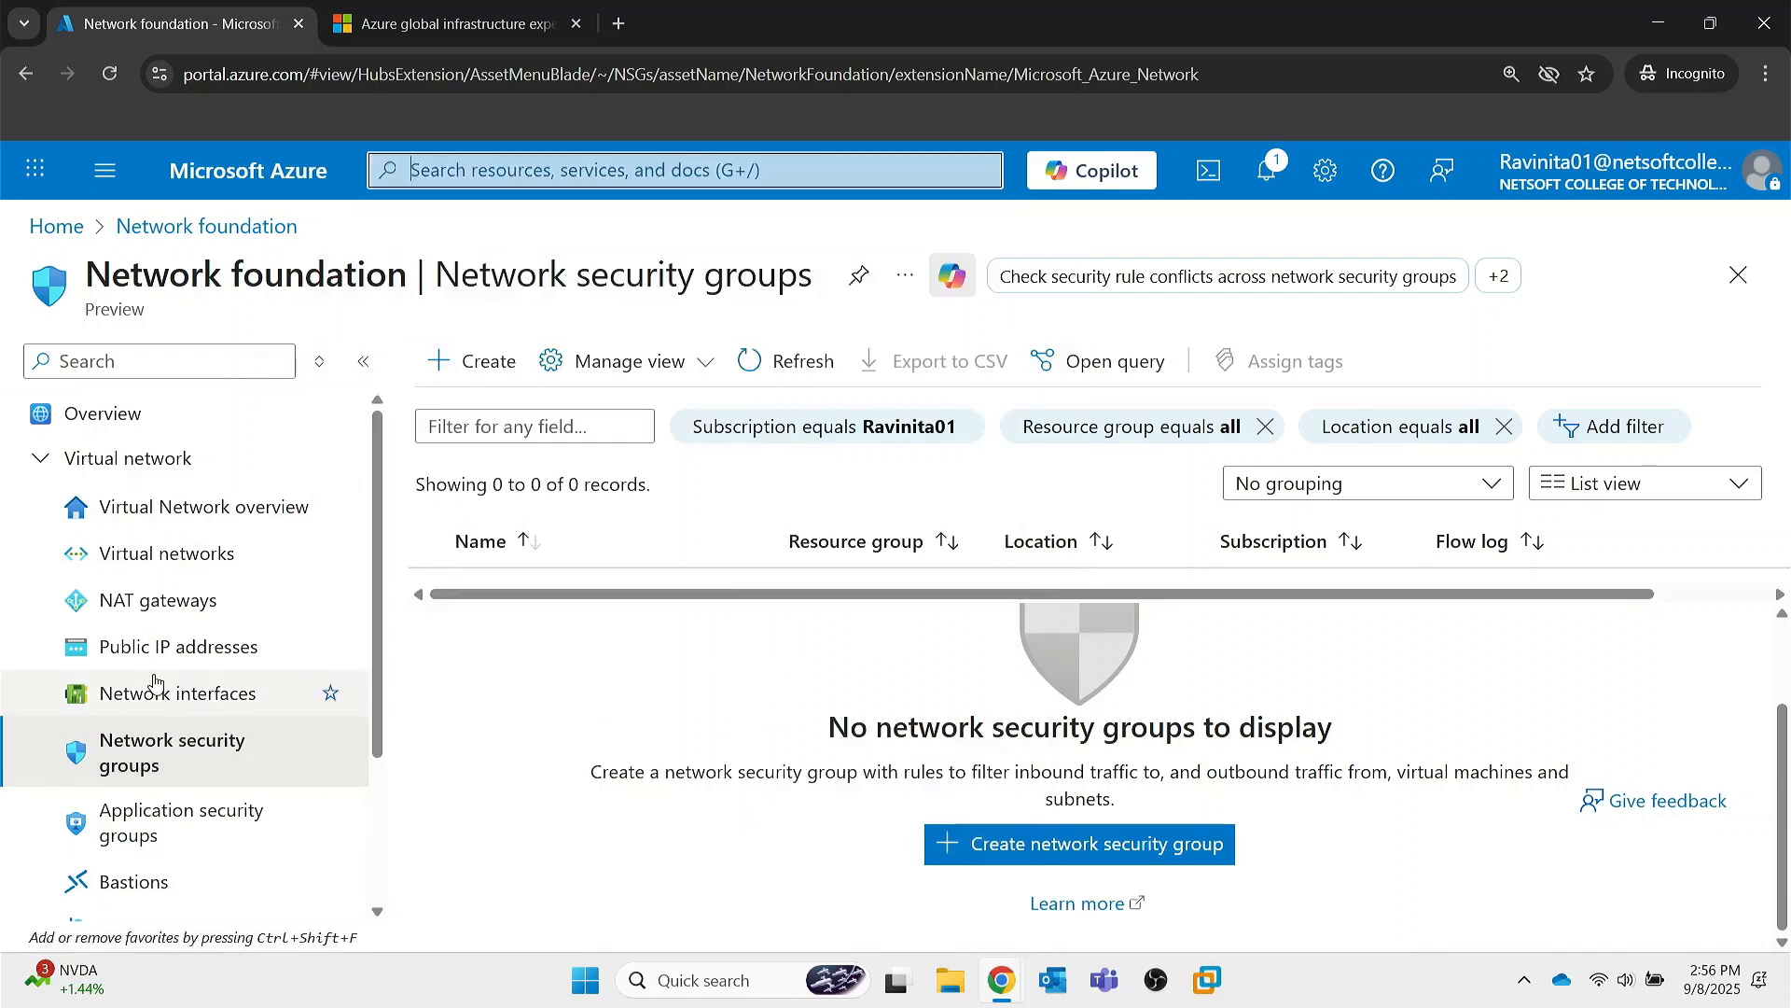
pyautogui.click(255, 170)
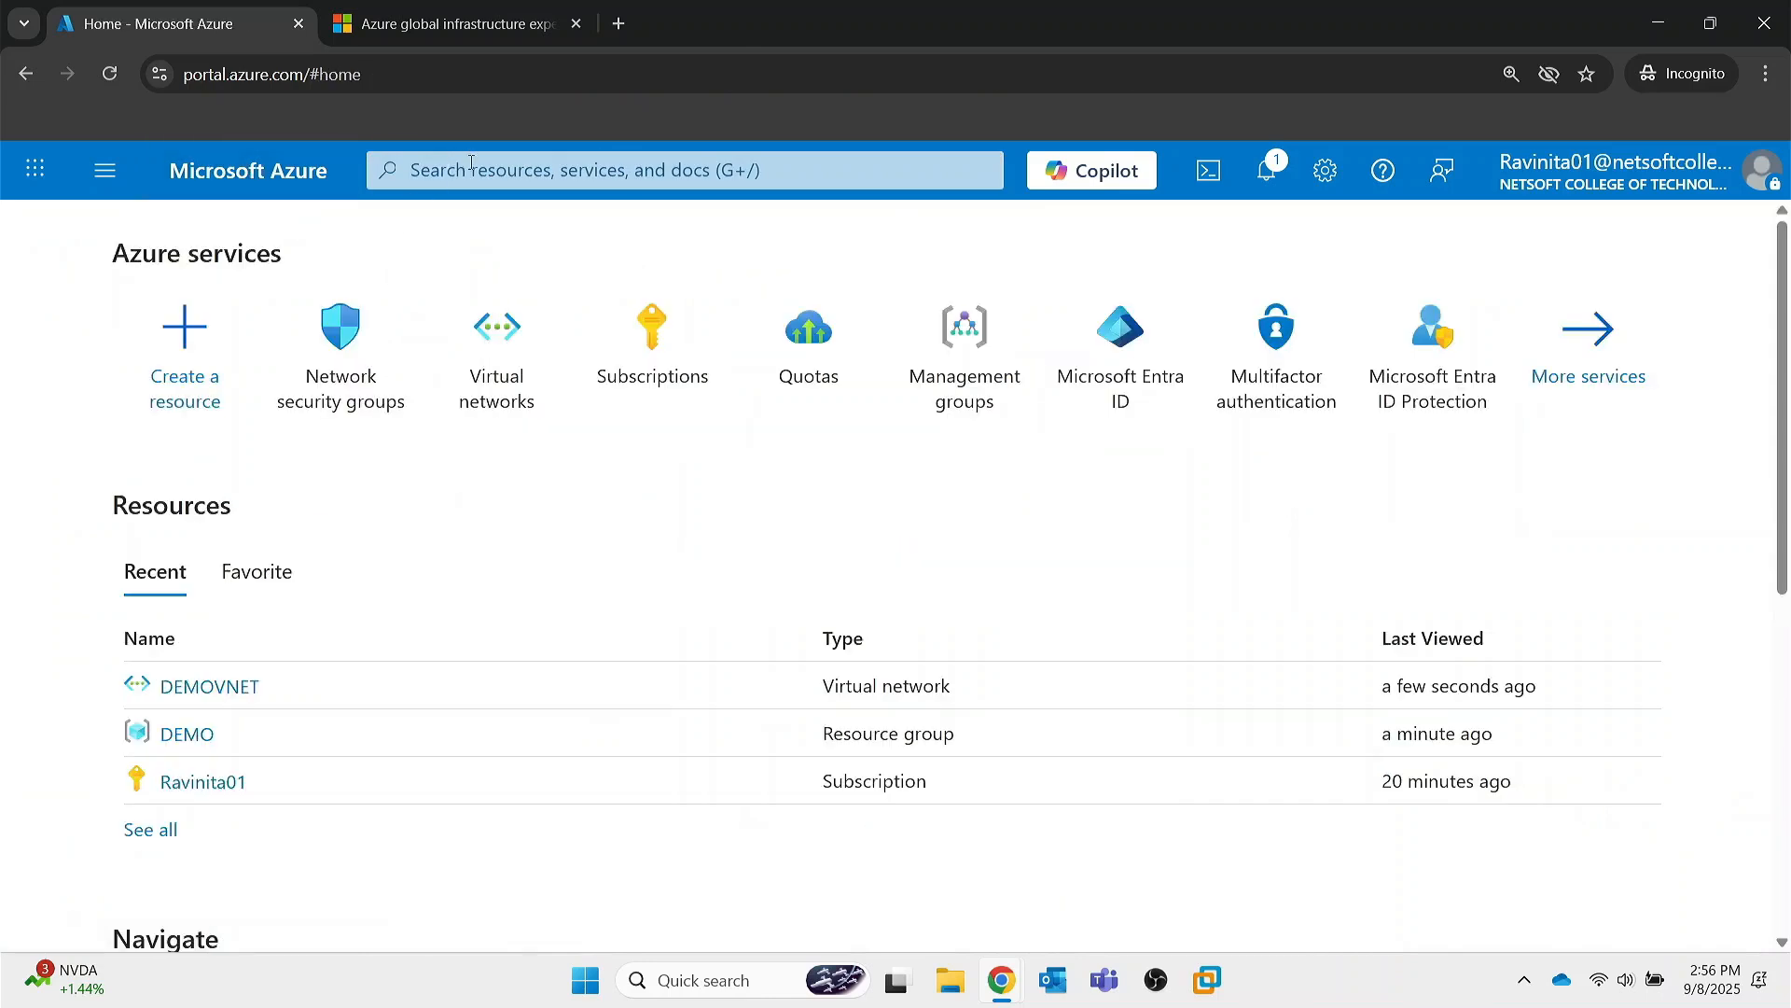
pyautogui.click(363, 363)
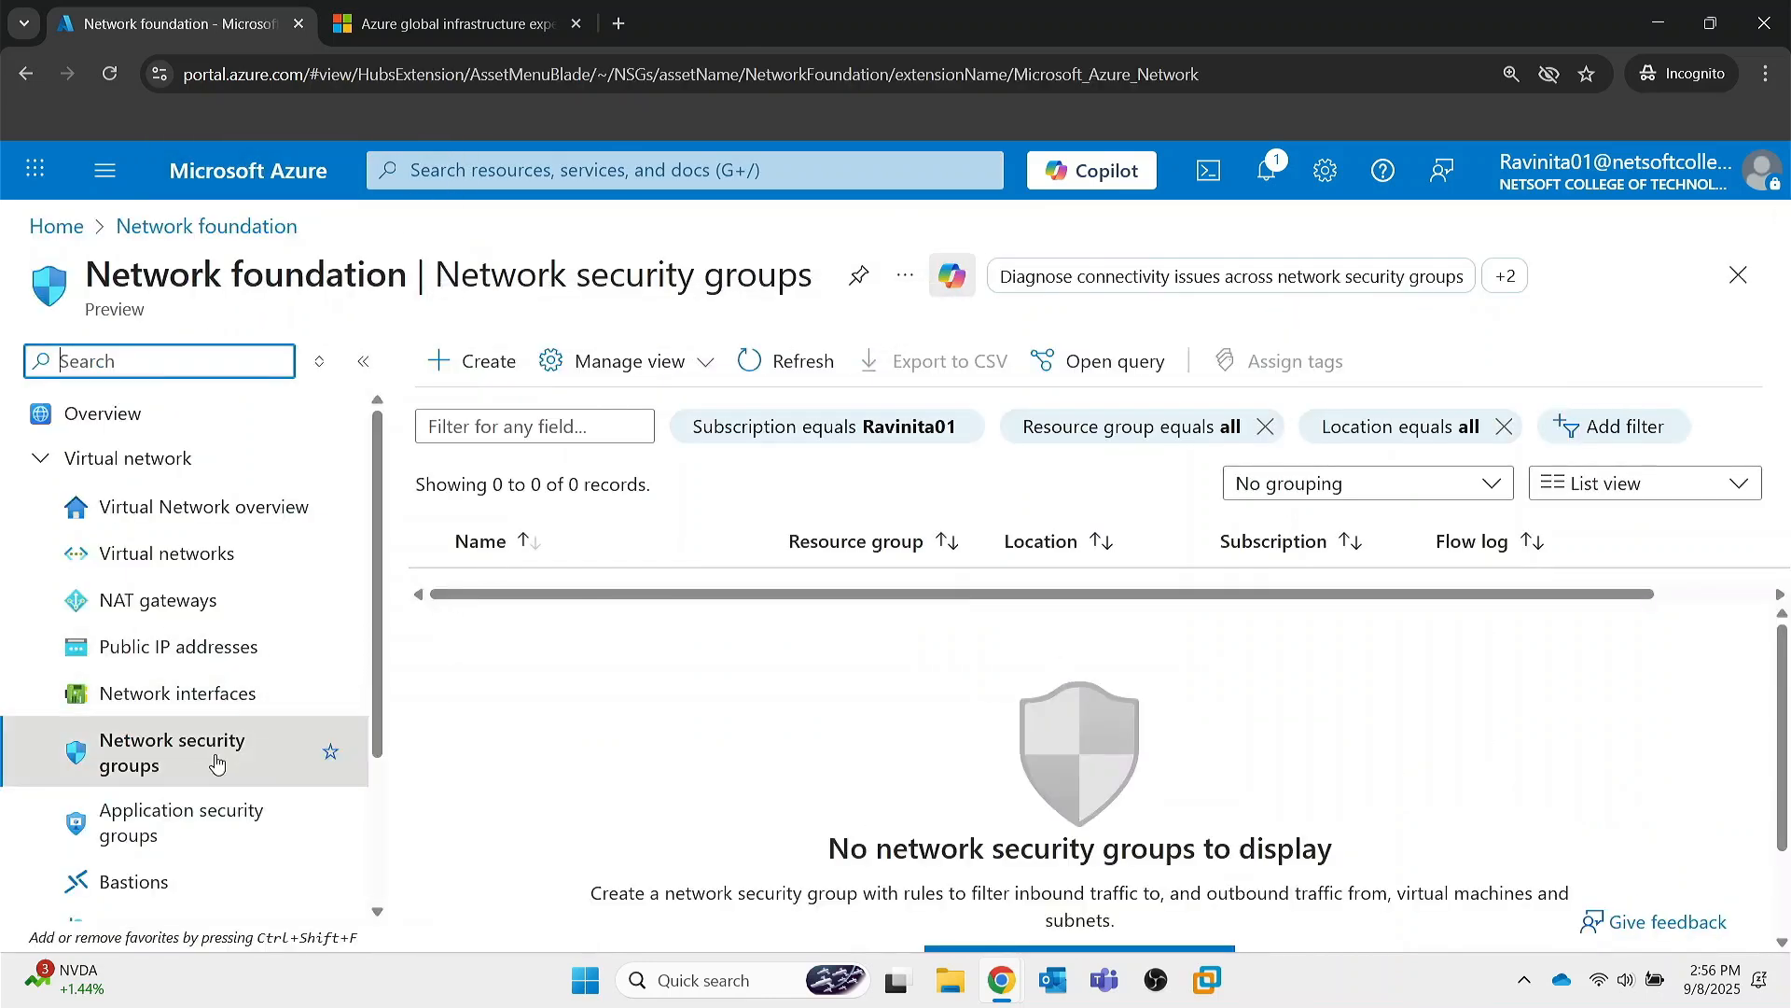
pyautogui.scroll(-2, 216, 762)
pyautogui.scroll(2, 216, 763)
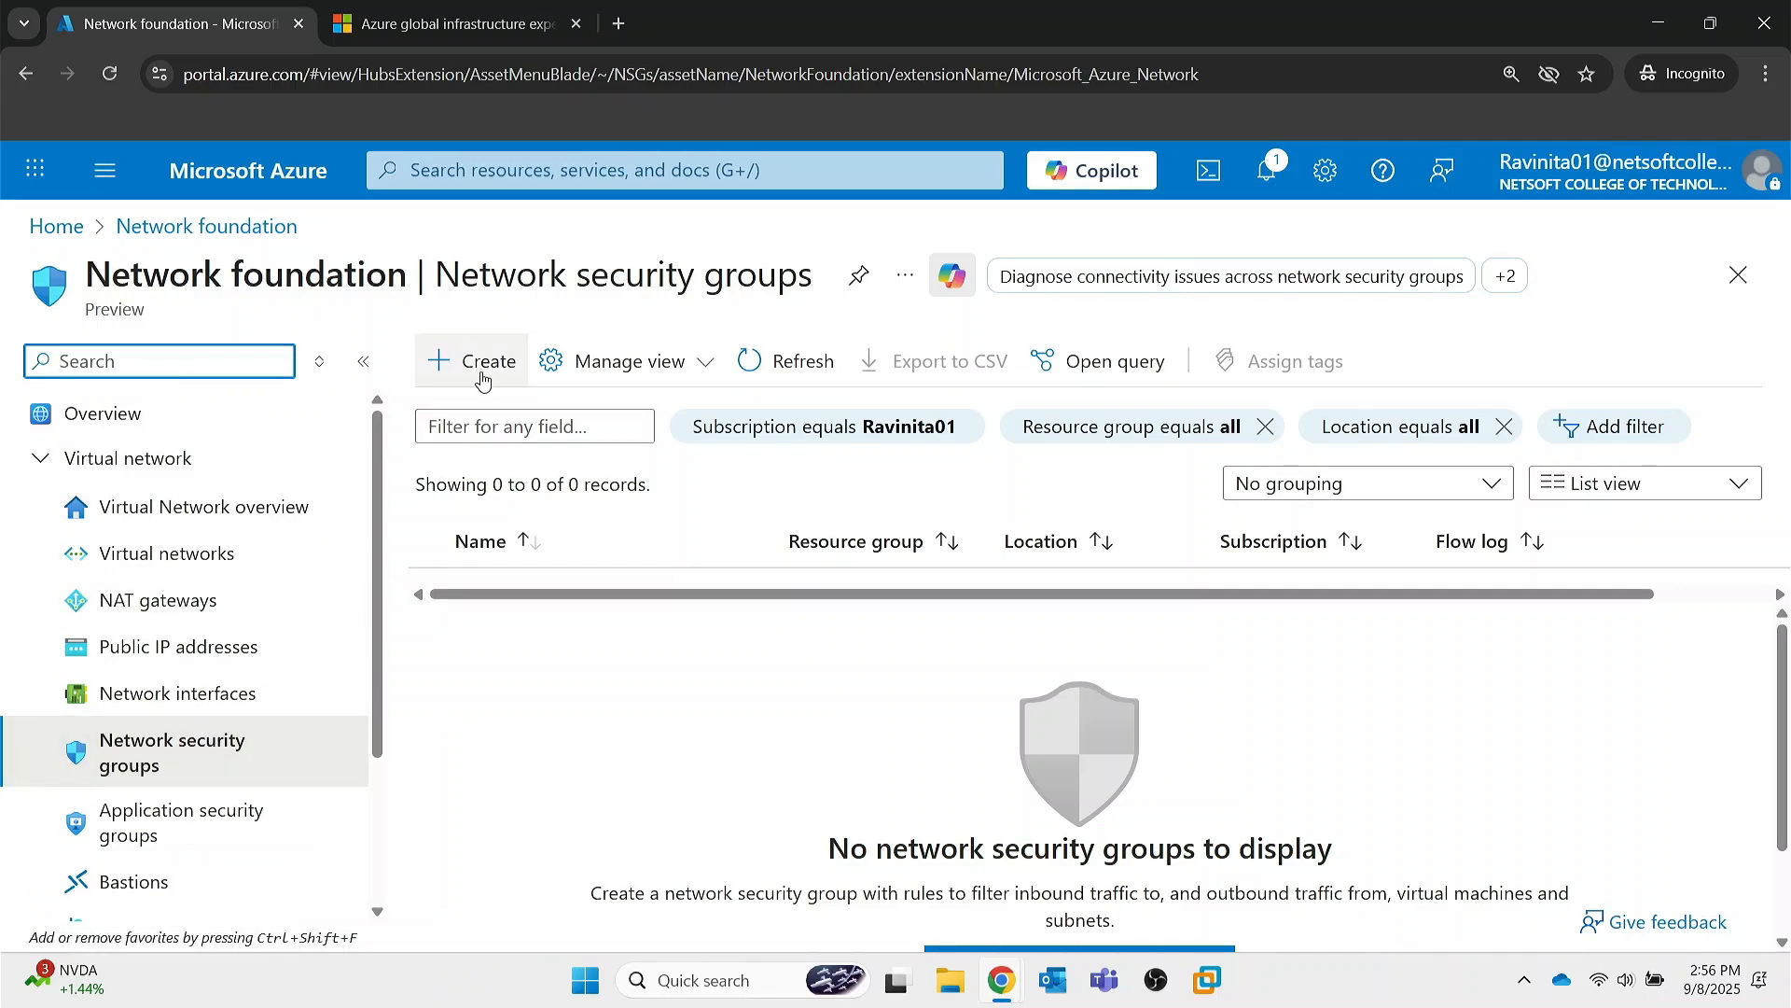
# - Create a network security group named DEMONSG in the DEMO resource group, without adding tags
pyautogui.click(486, 370)
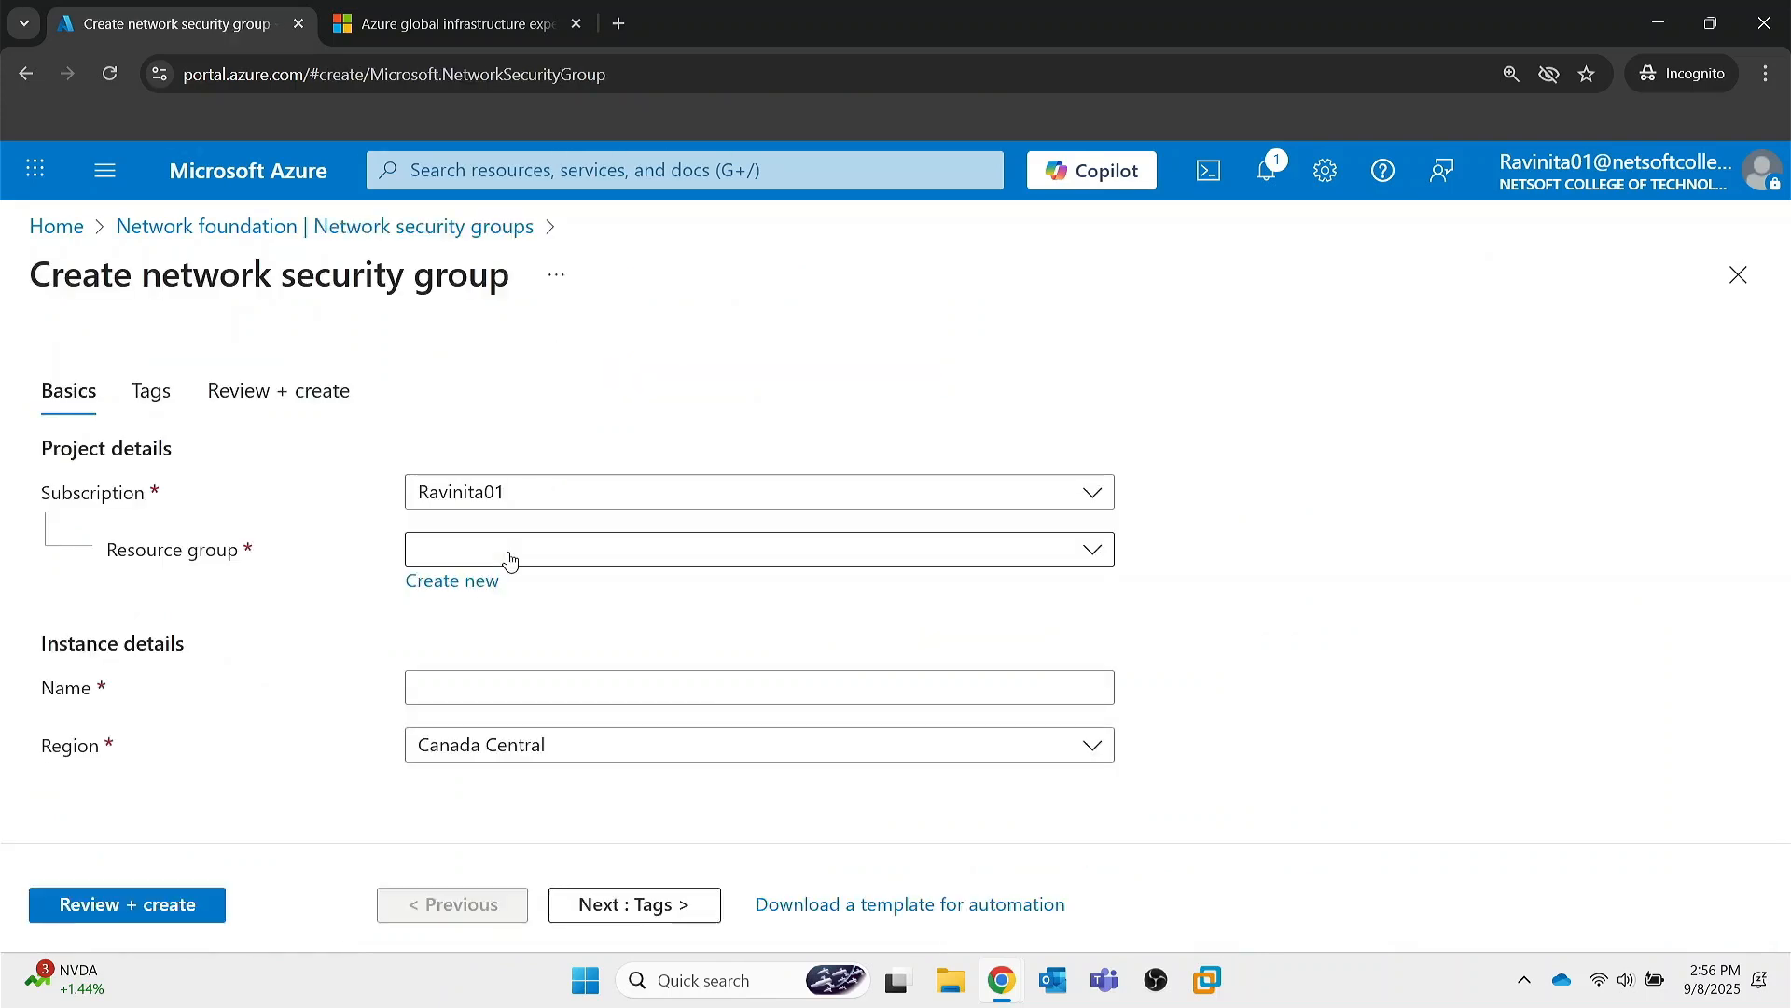
pyautogui.click(488, 554)
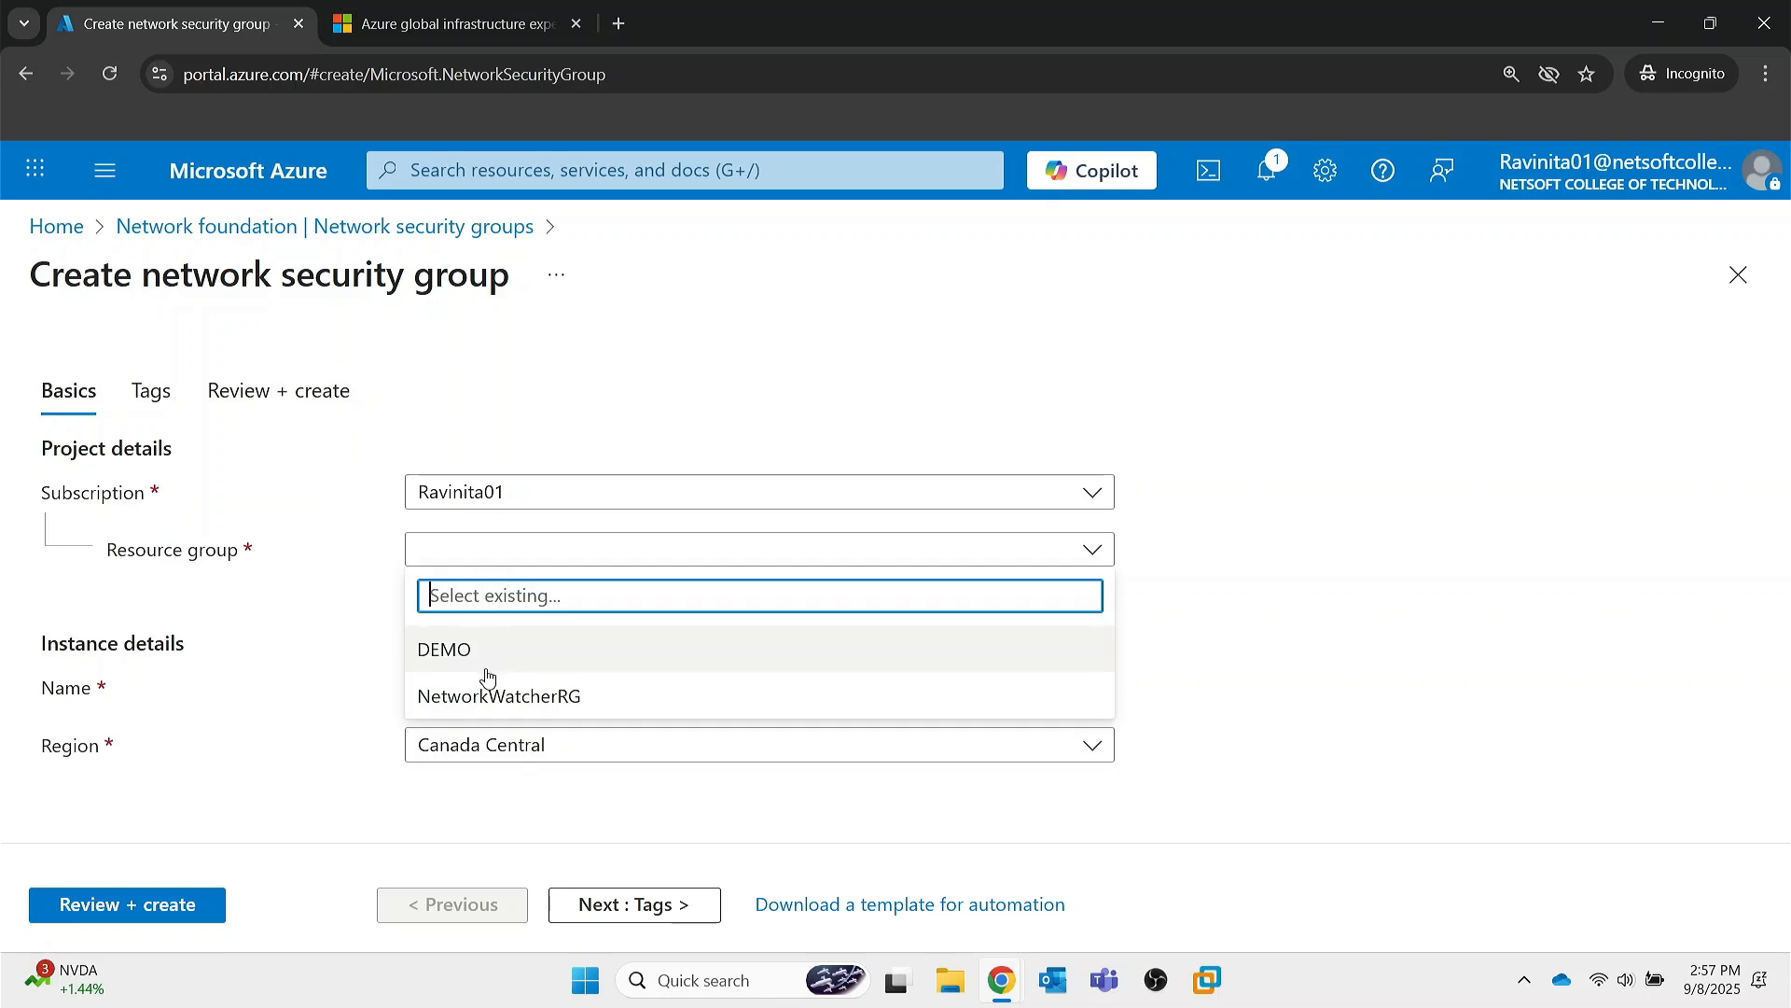
pyautogui.click(486, 668)
pyautogui.click(476, 687)
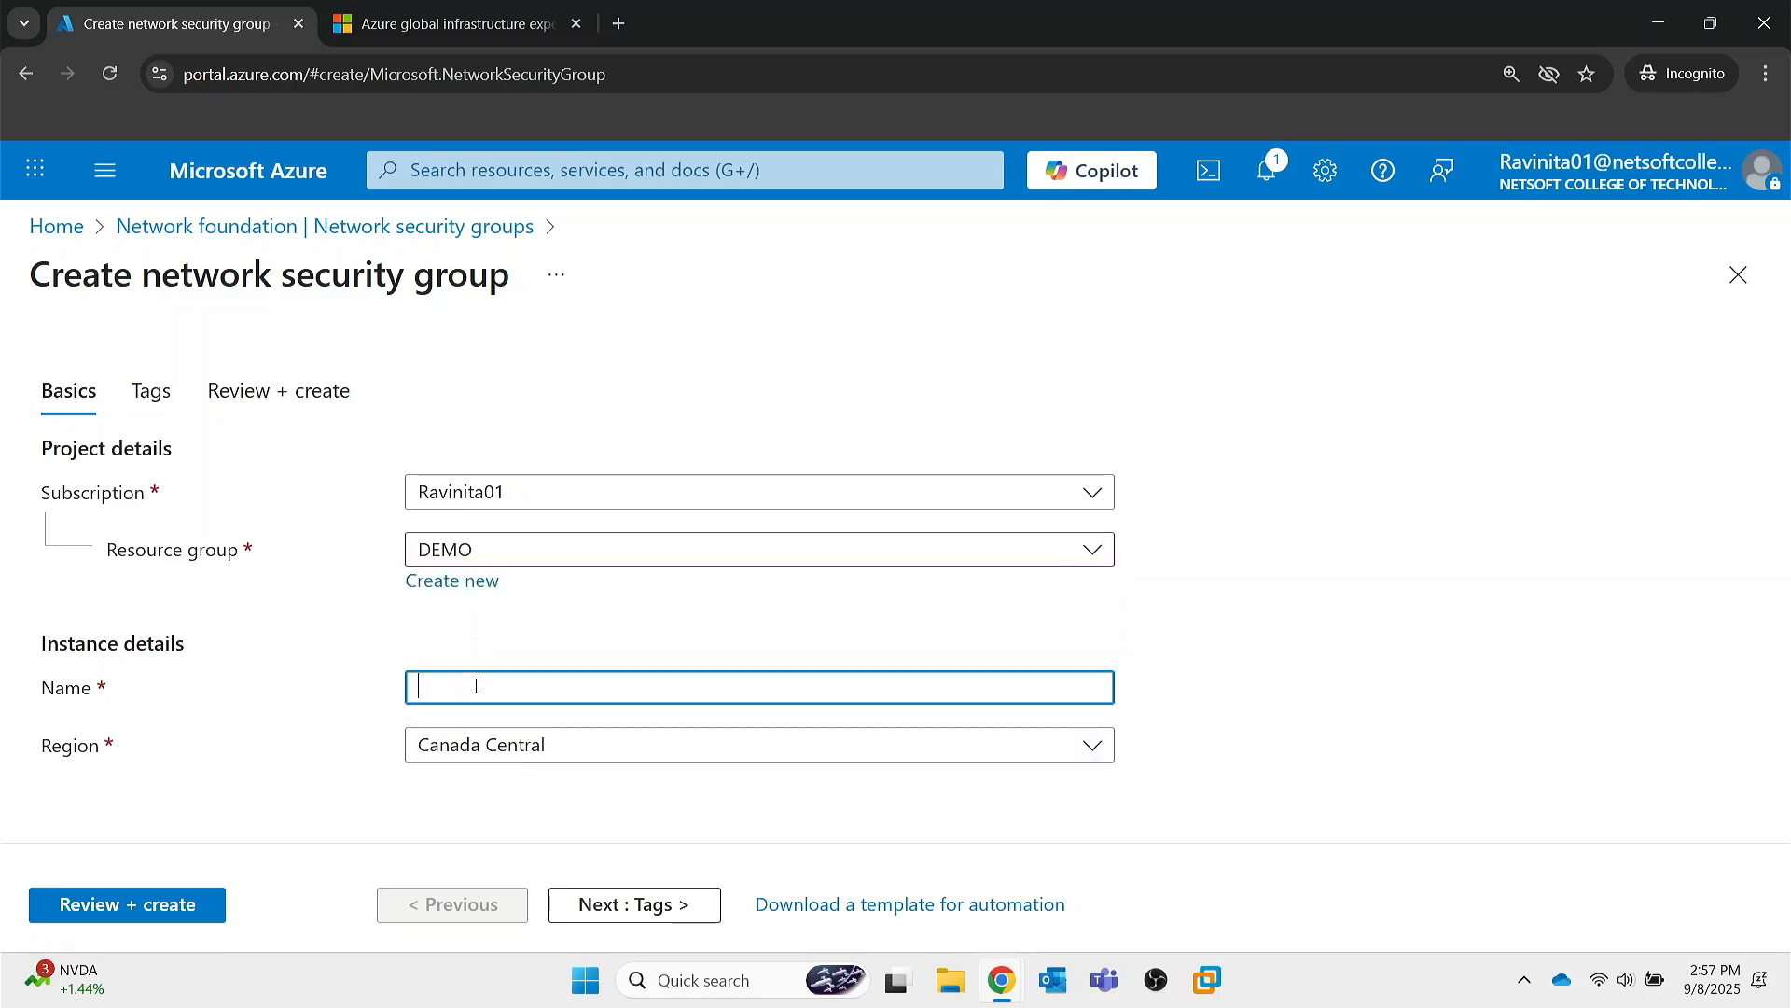
pyautogui.write('DEMONSG')
pyautogui.click(643, 909)
pyautogui.click(598, 905)
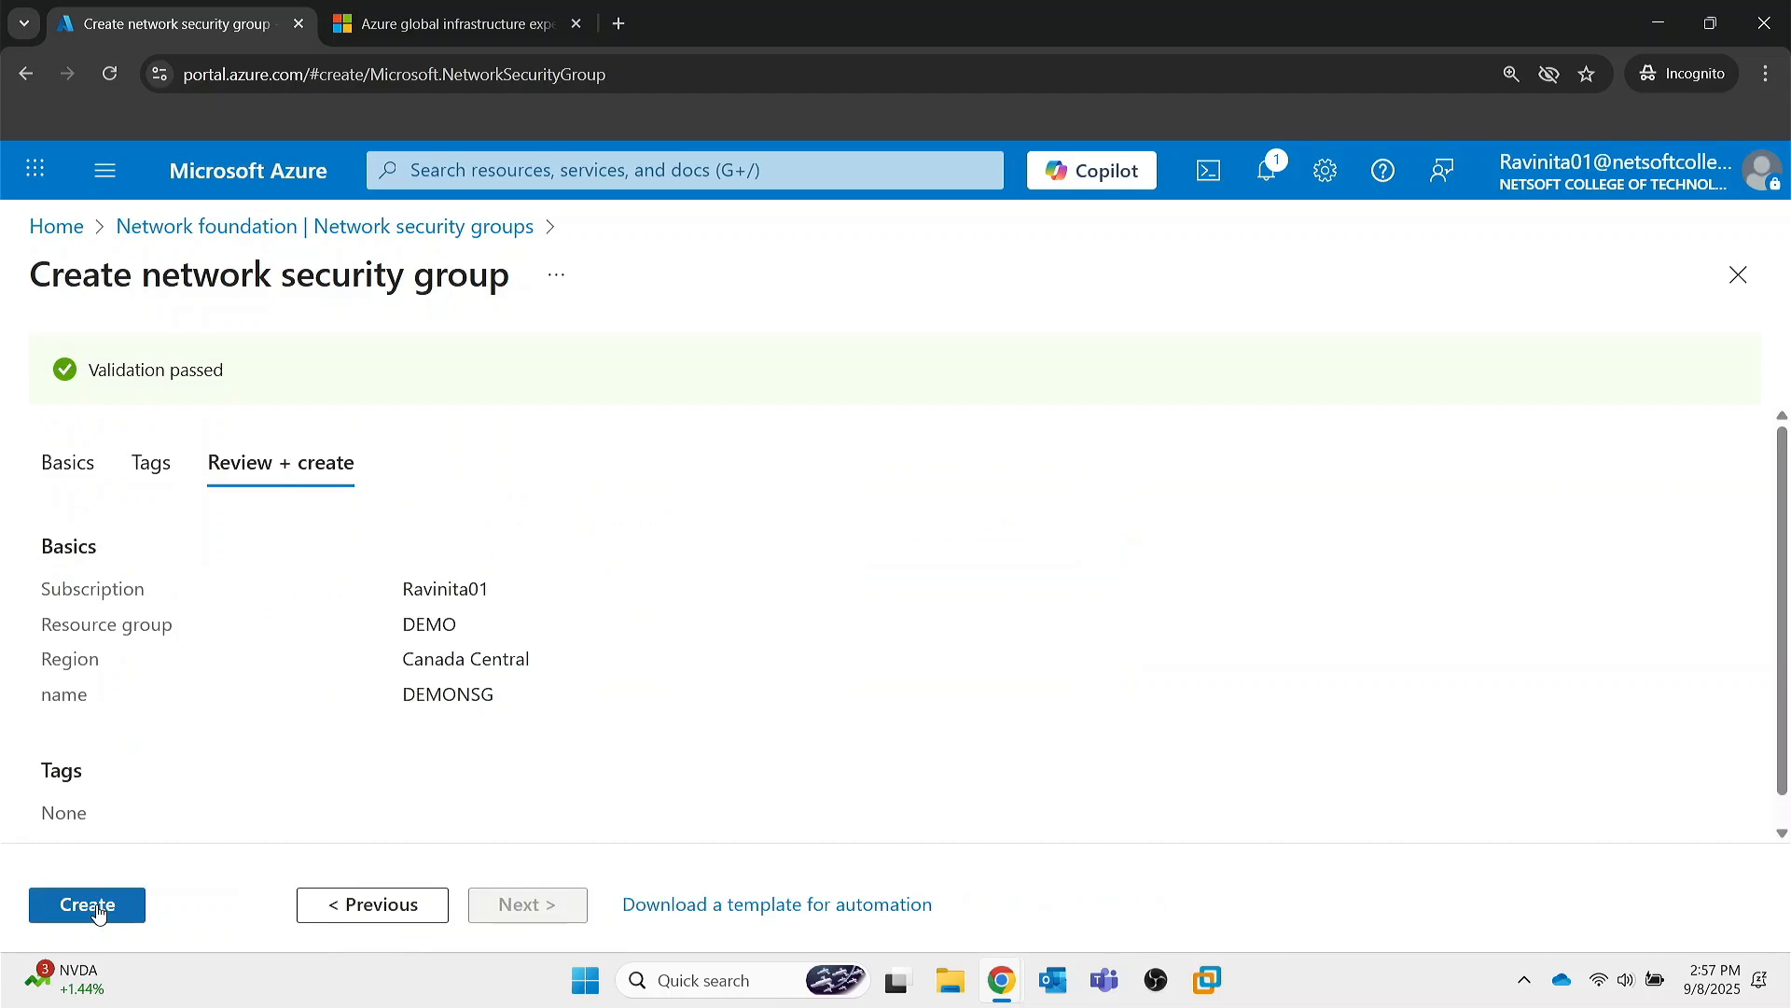
pyautogui.click(97, 904)
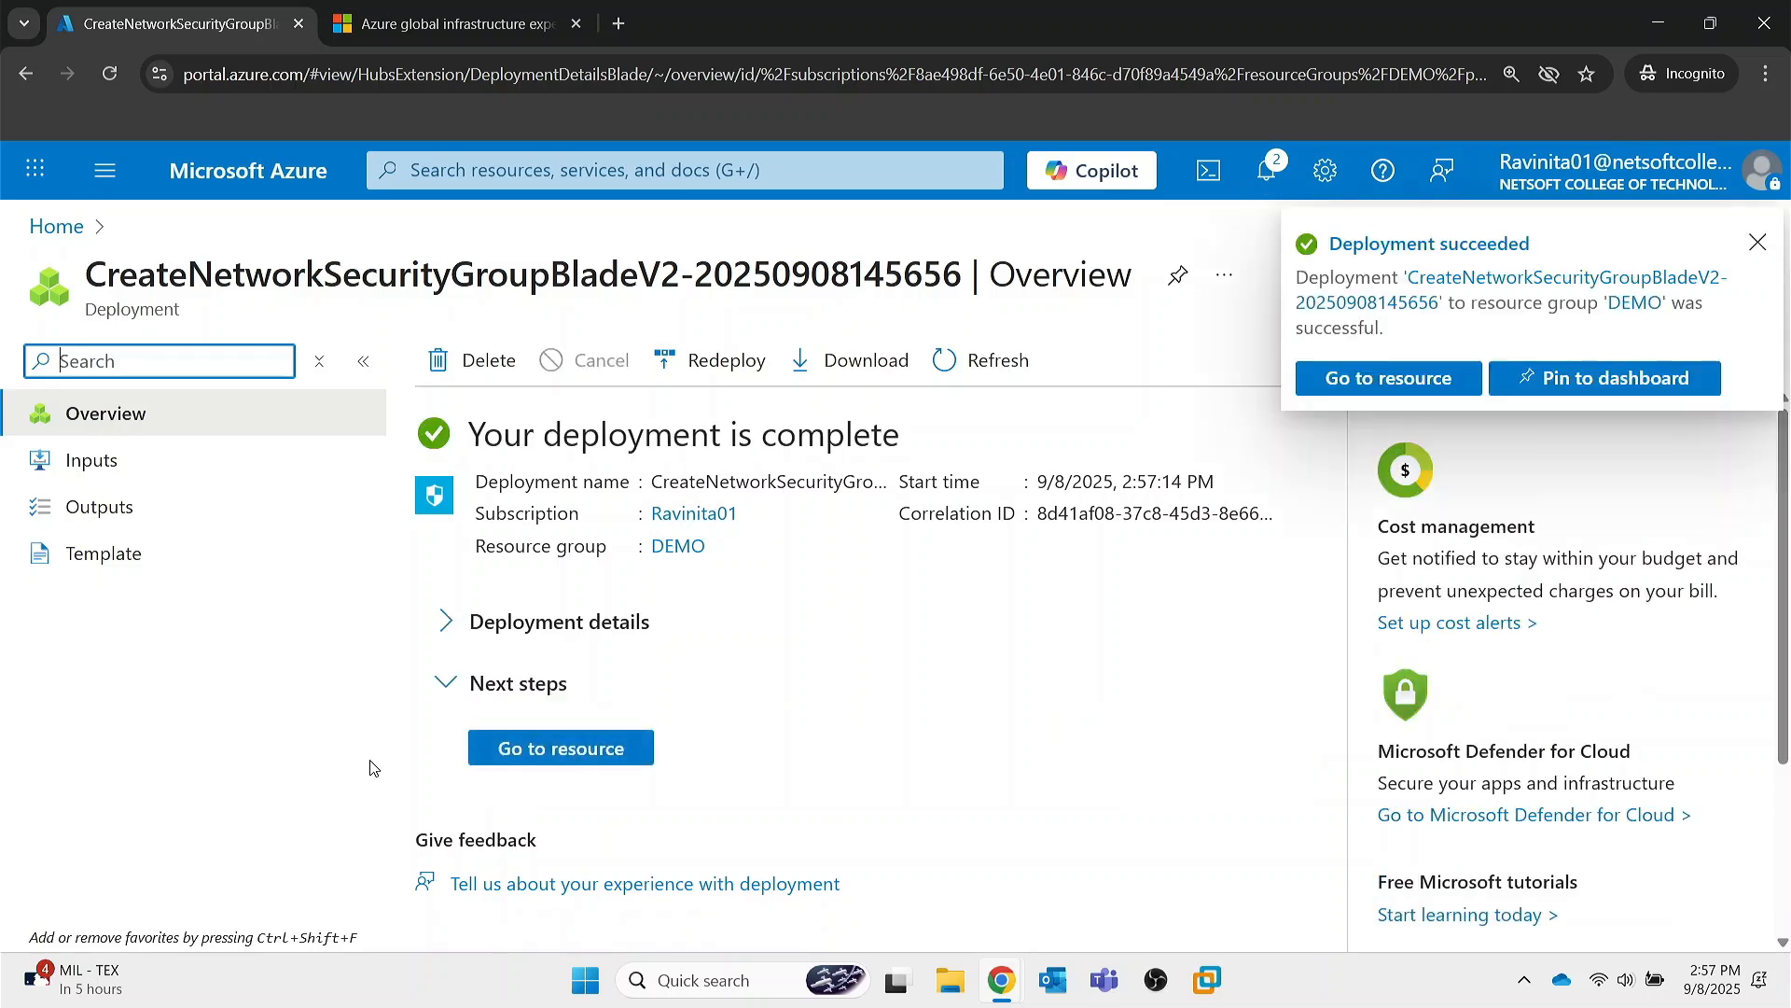
# - Open the deployed DEMONSG resource and view its inbound and outbound security rules
pyautogui.click(580, 746)
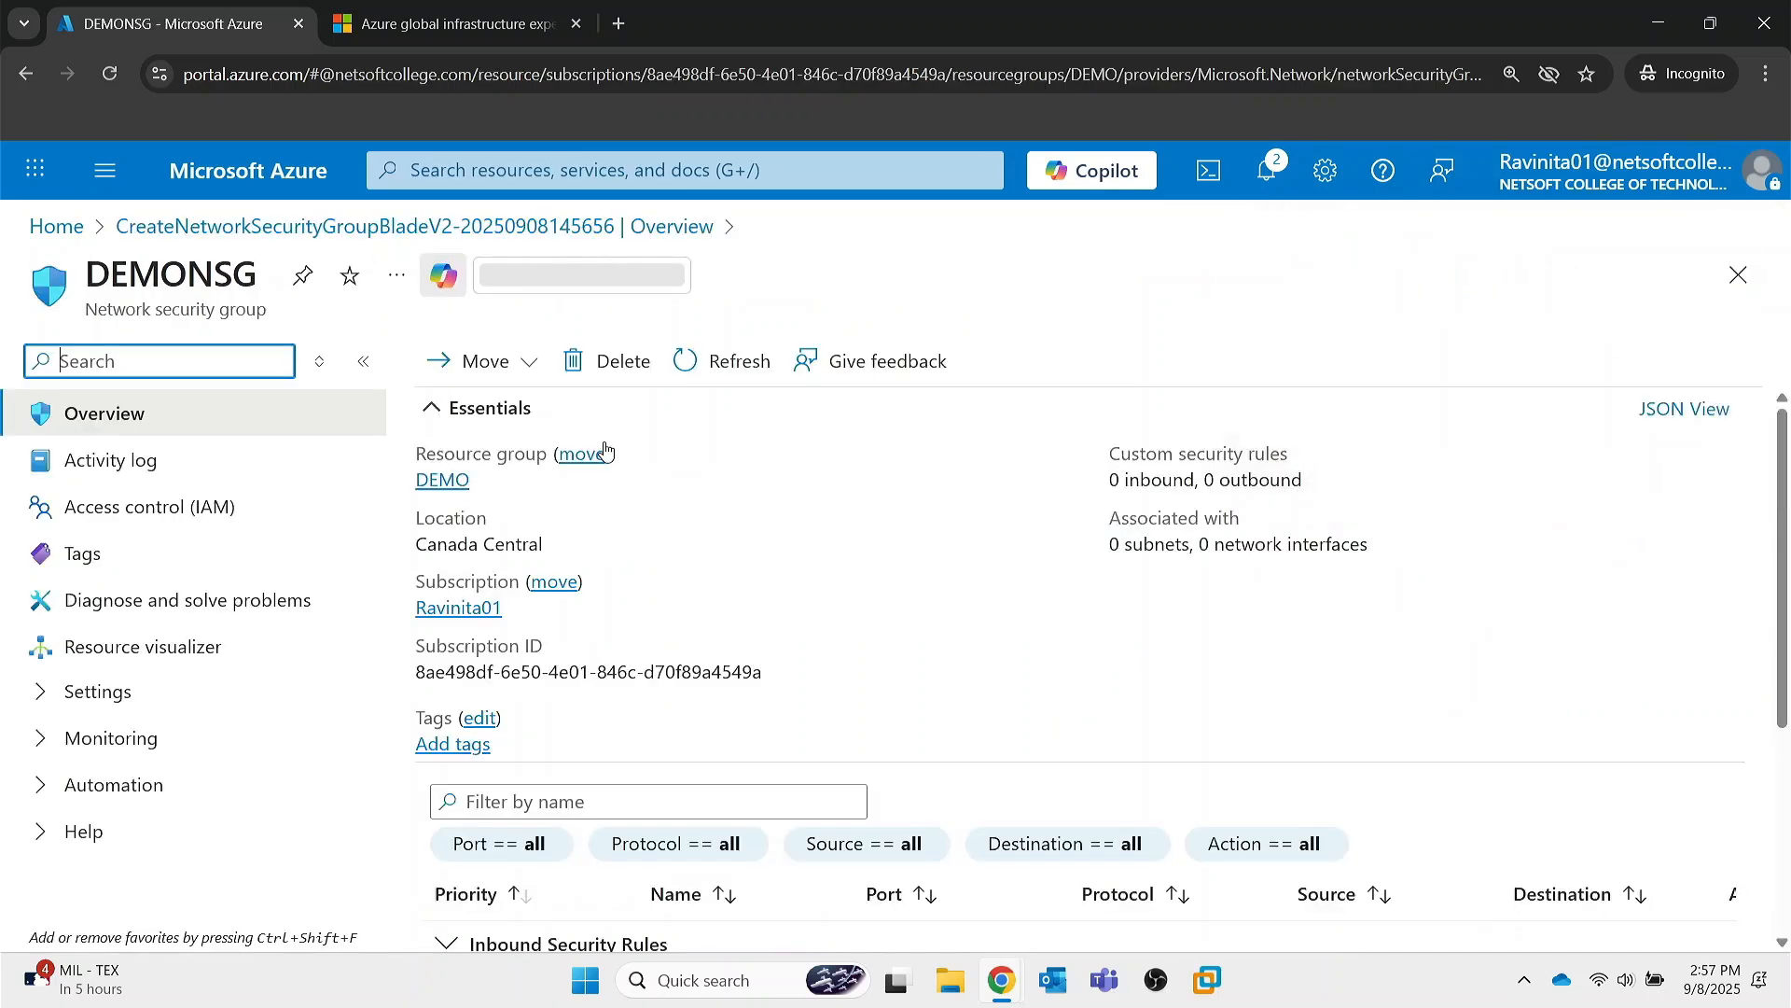
pyautogui.click(41, 695)
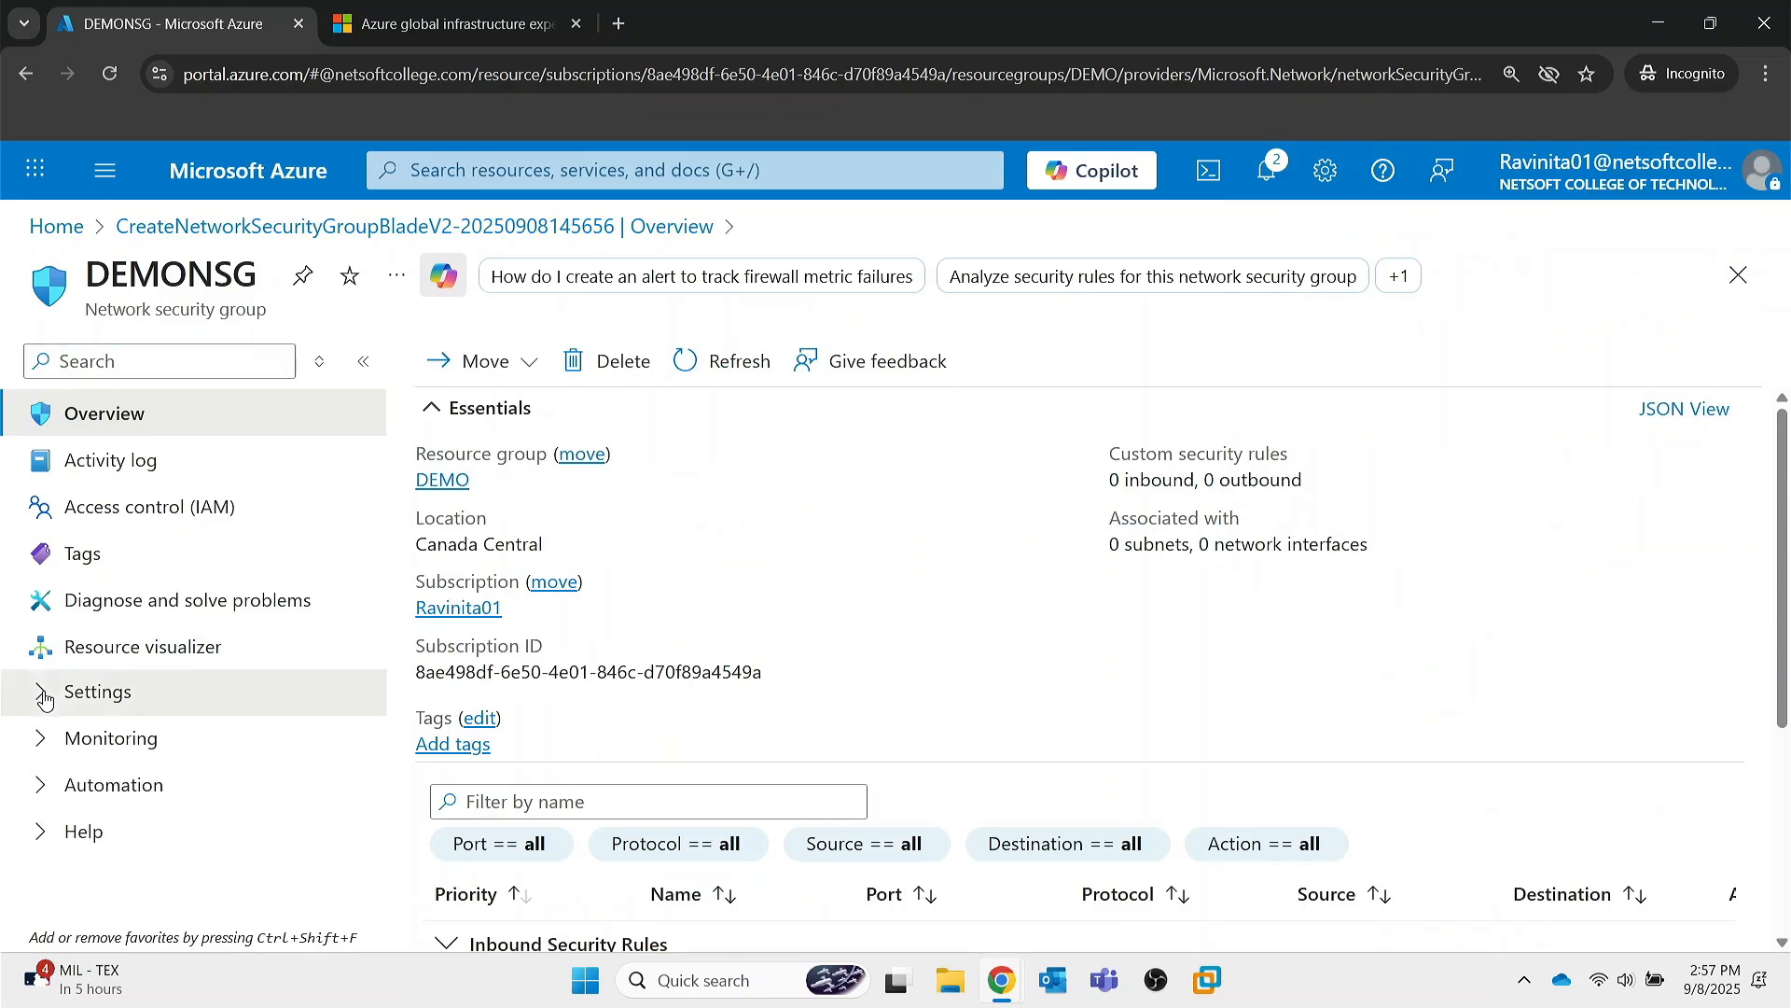
pyautogui.click(115, 751)
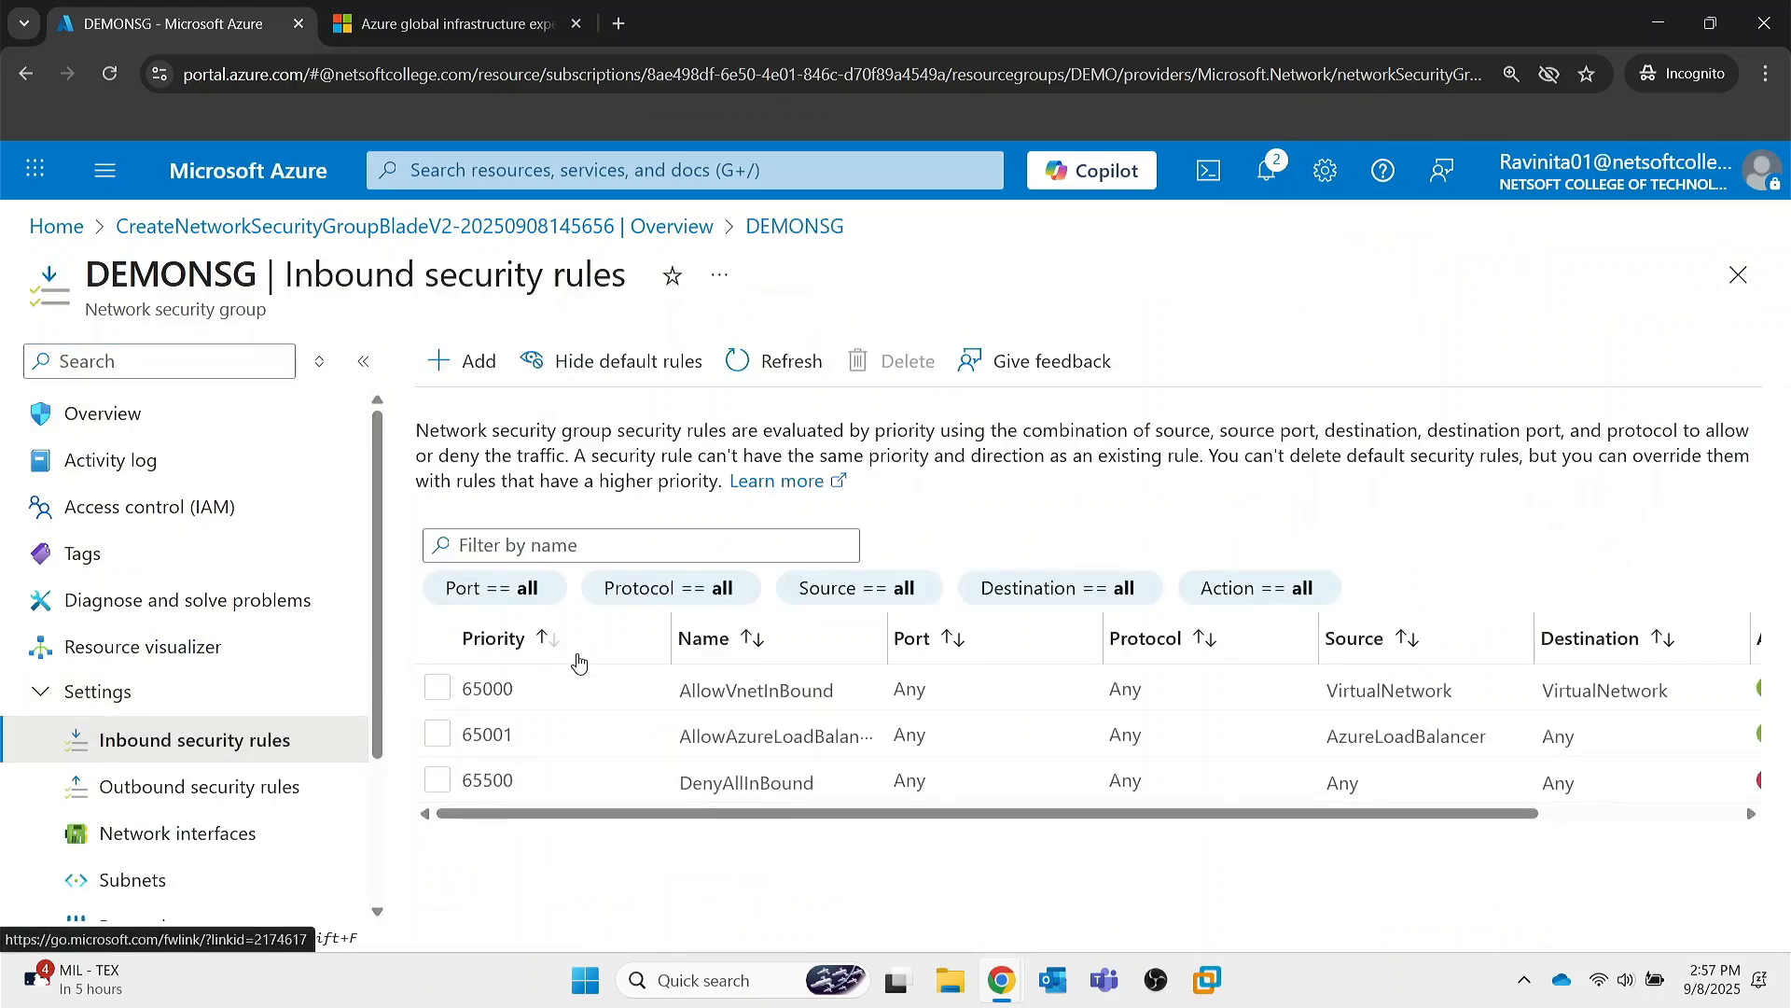
pyautogui.click(271, 787)
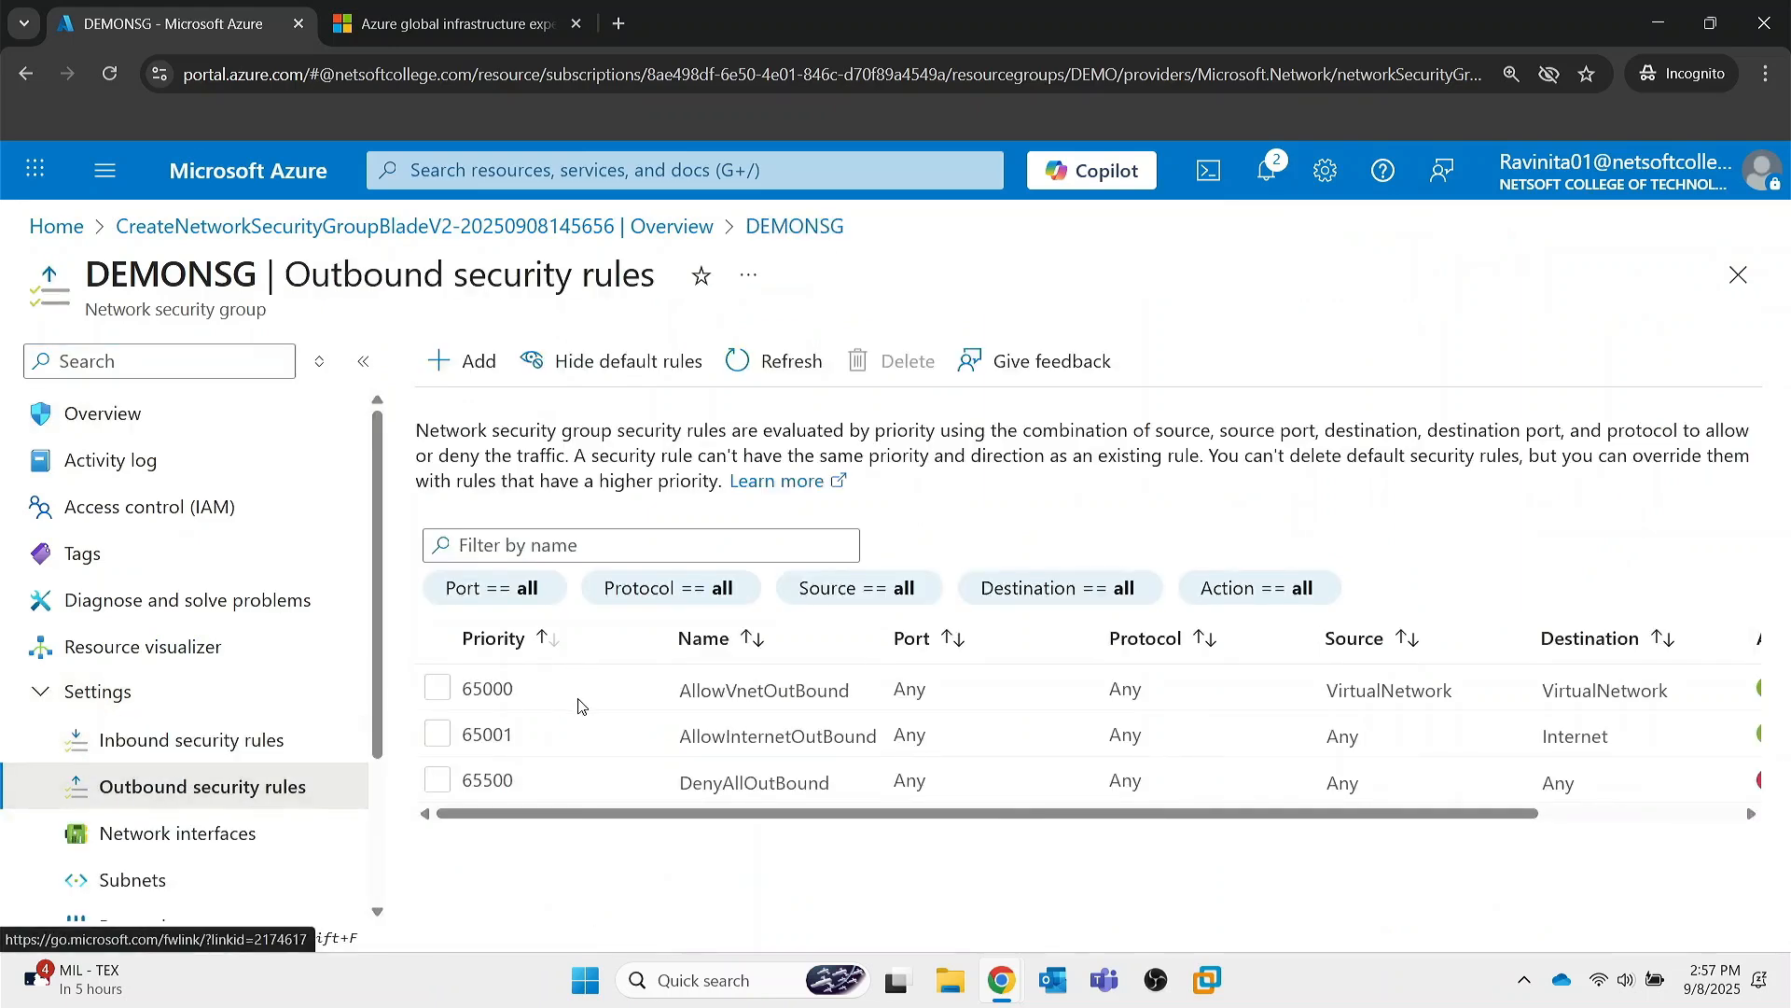
# - View DEMONSG's network interfaces and subnets pages, and check which network interfaces can be associated with the group
pyautogui.scroll(-2, 308, 774)
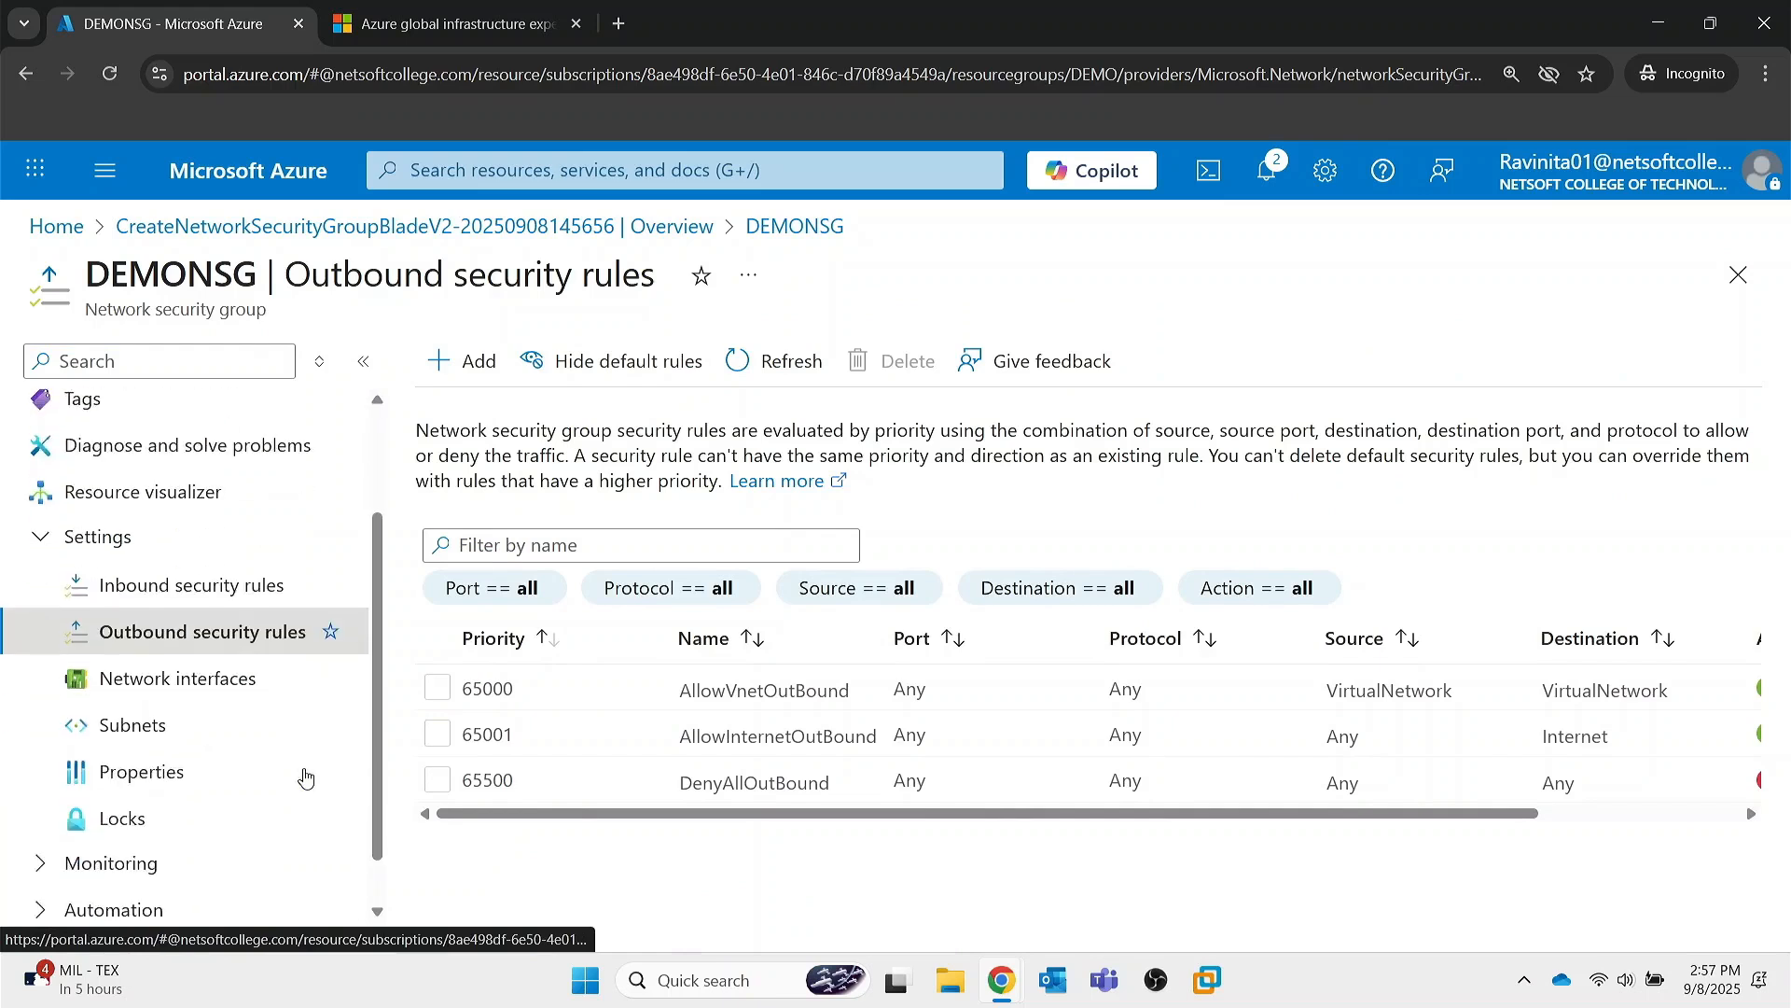
pyautogui.click(177, 686)
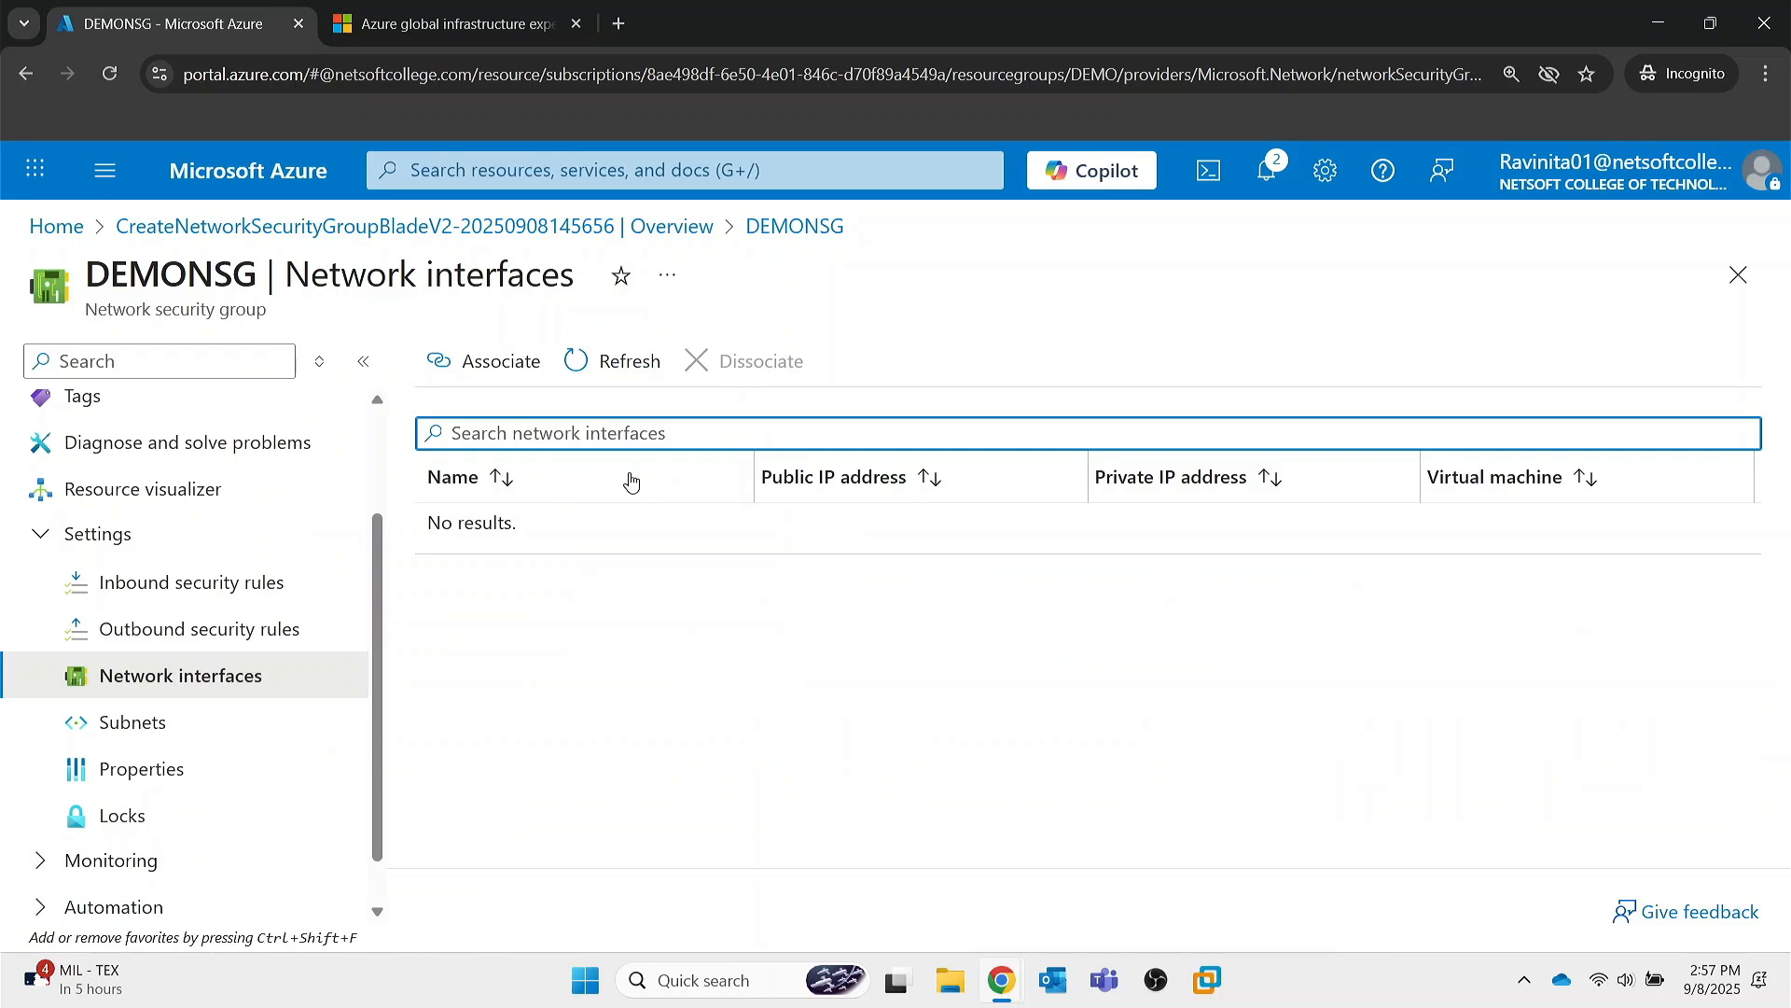
pyautogui.click(166, 736)
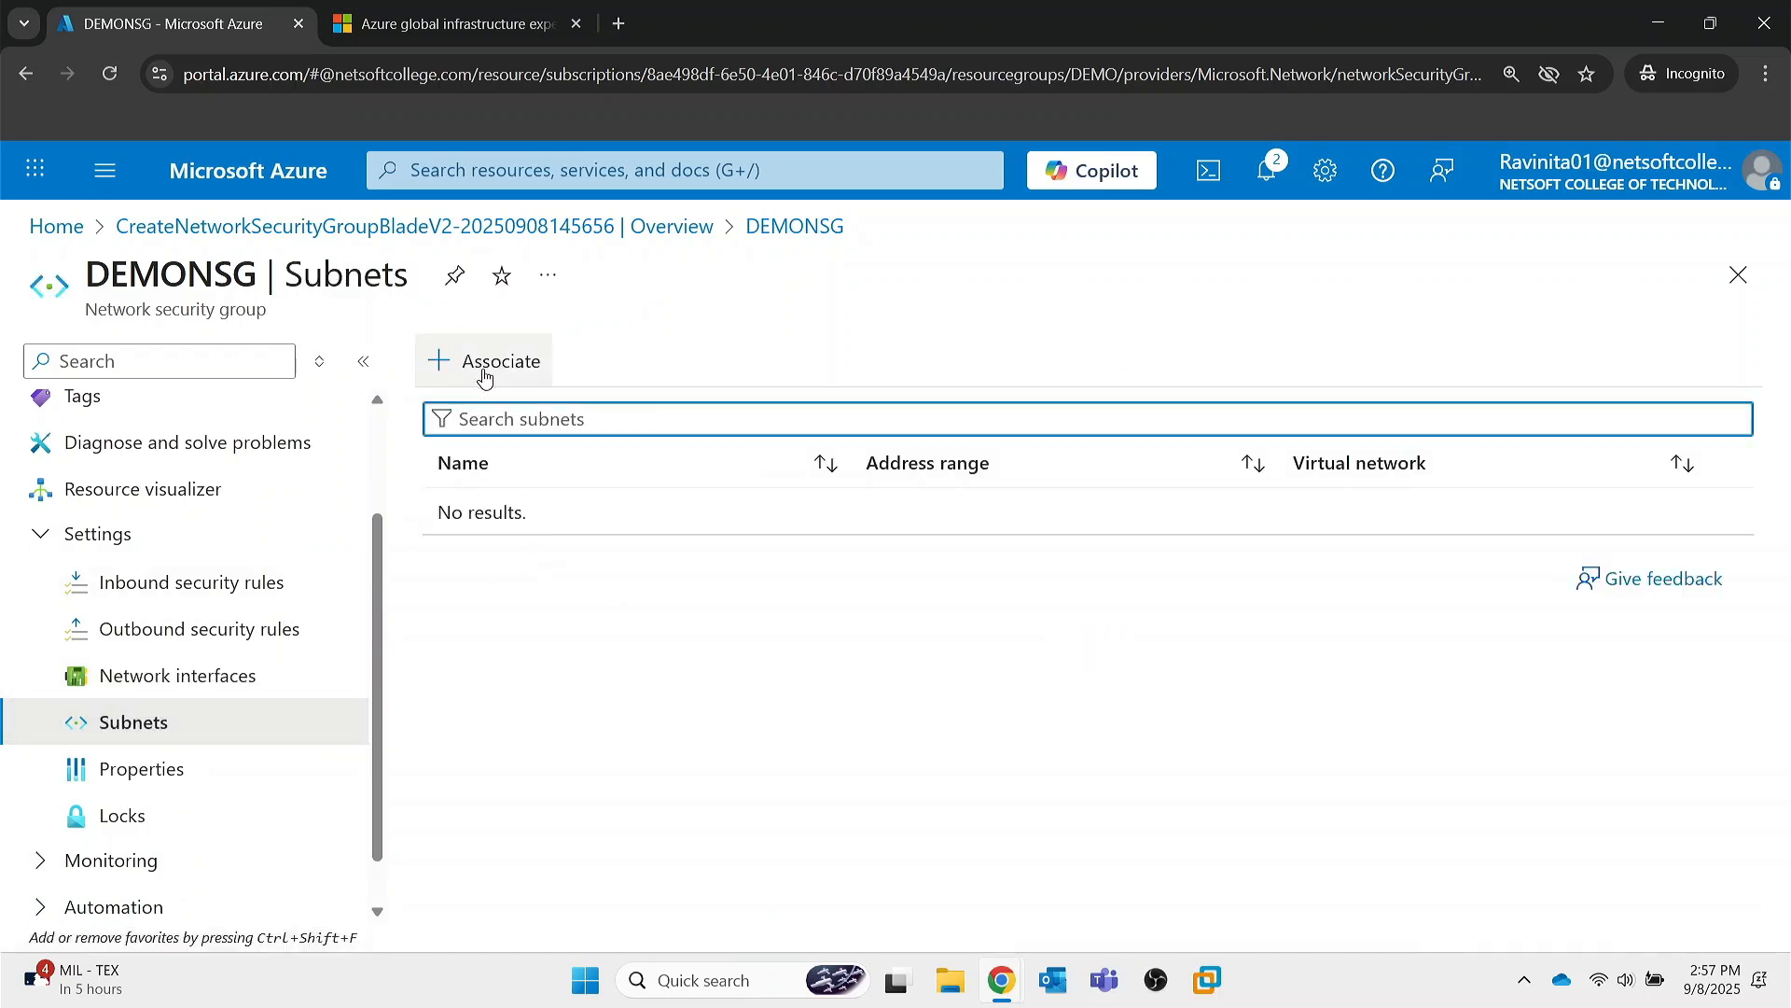
pyautogui.click(148, 674)
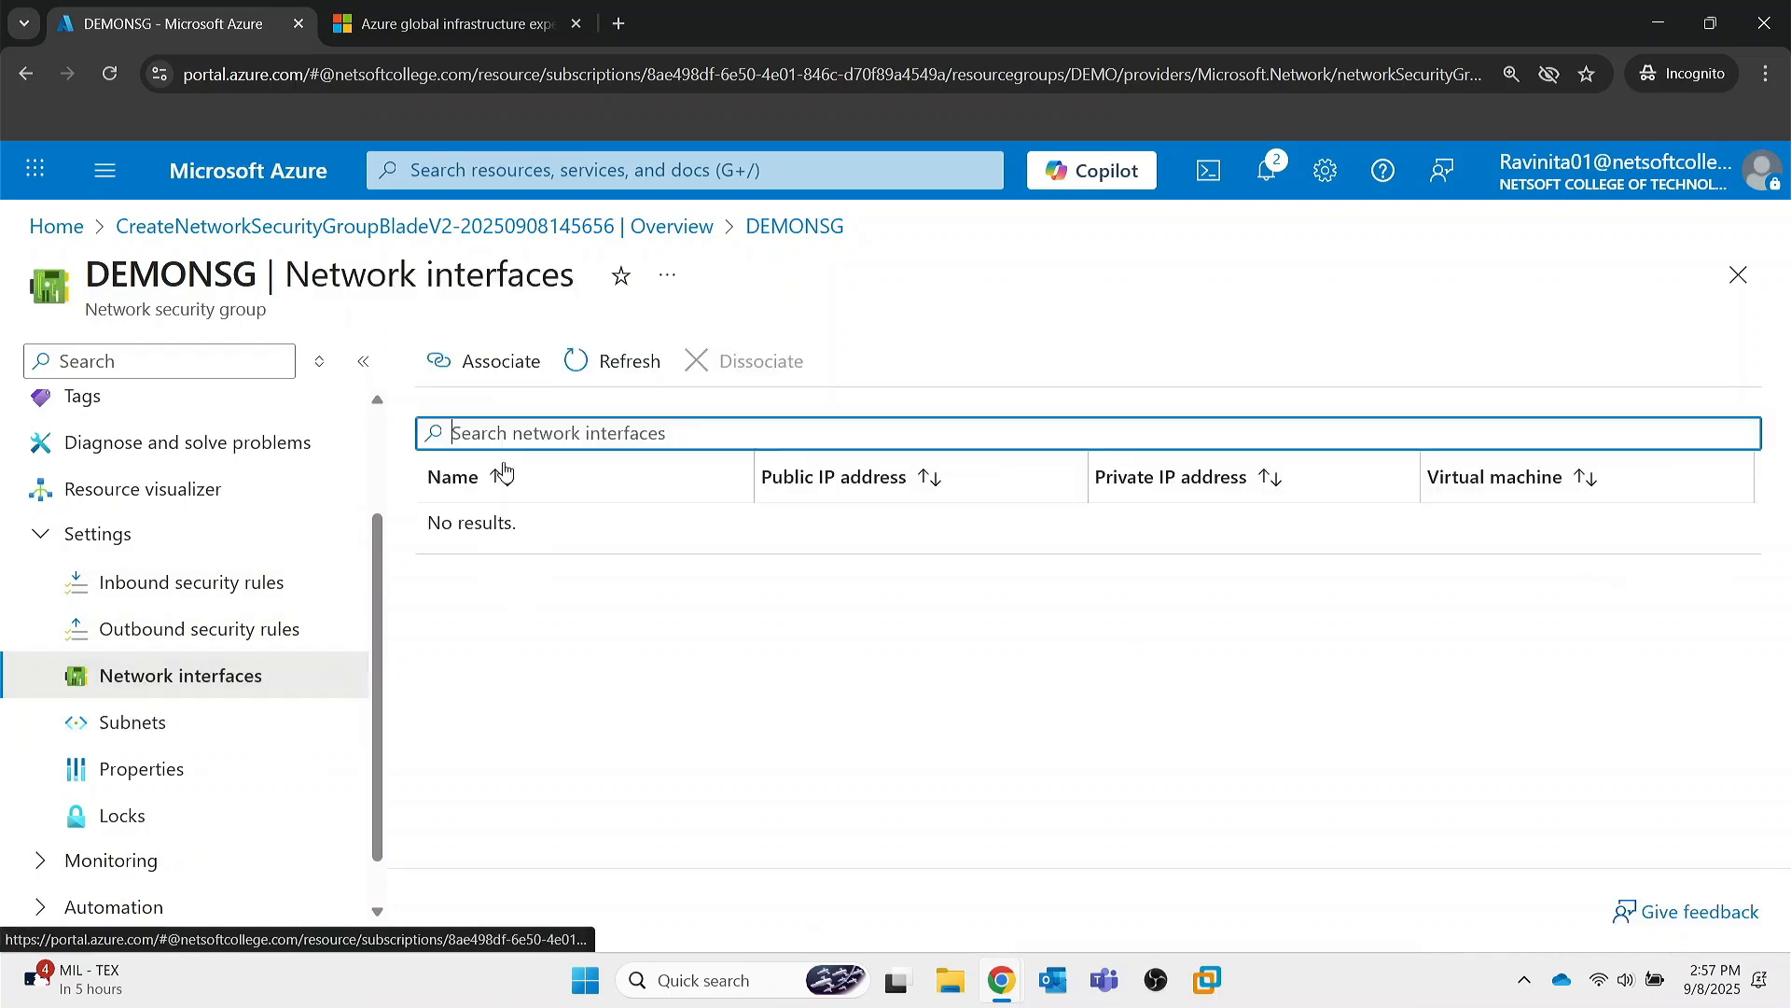
pyautogui.click(518, 374)
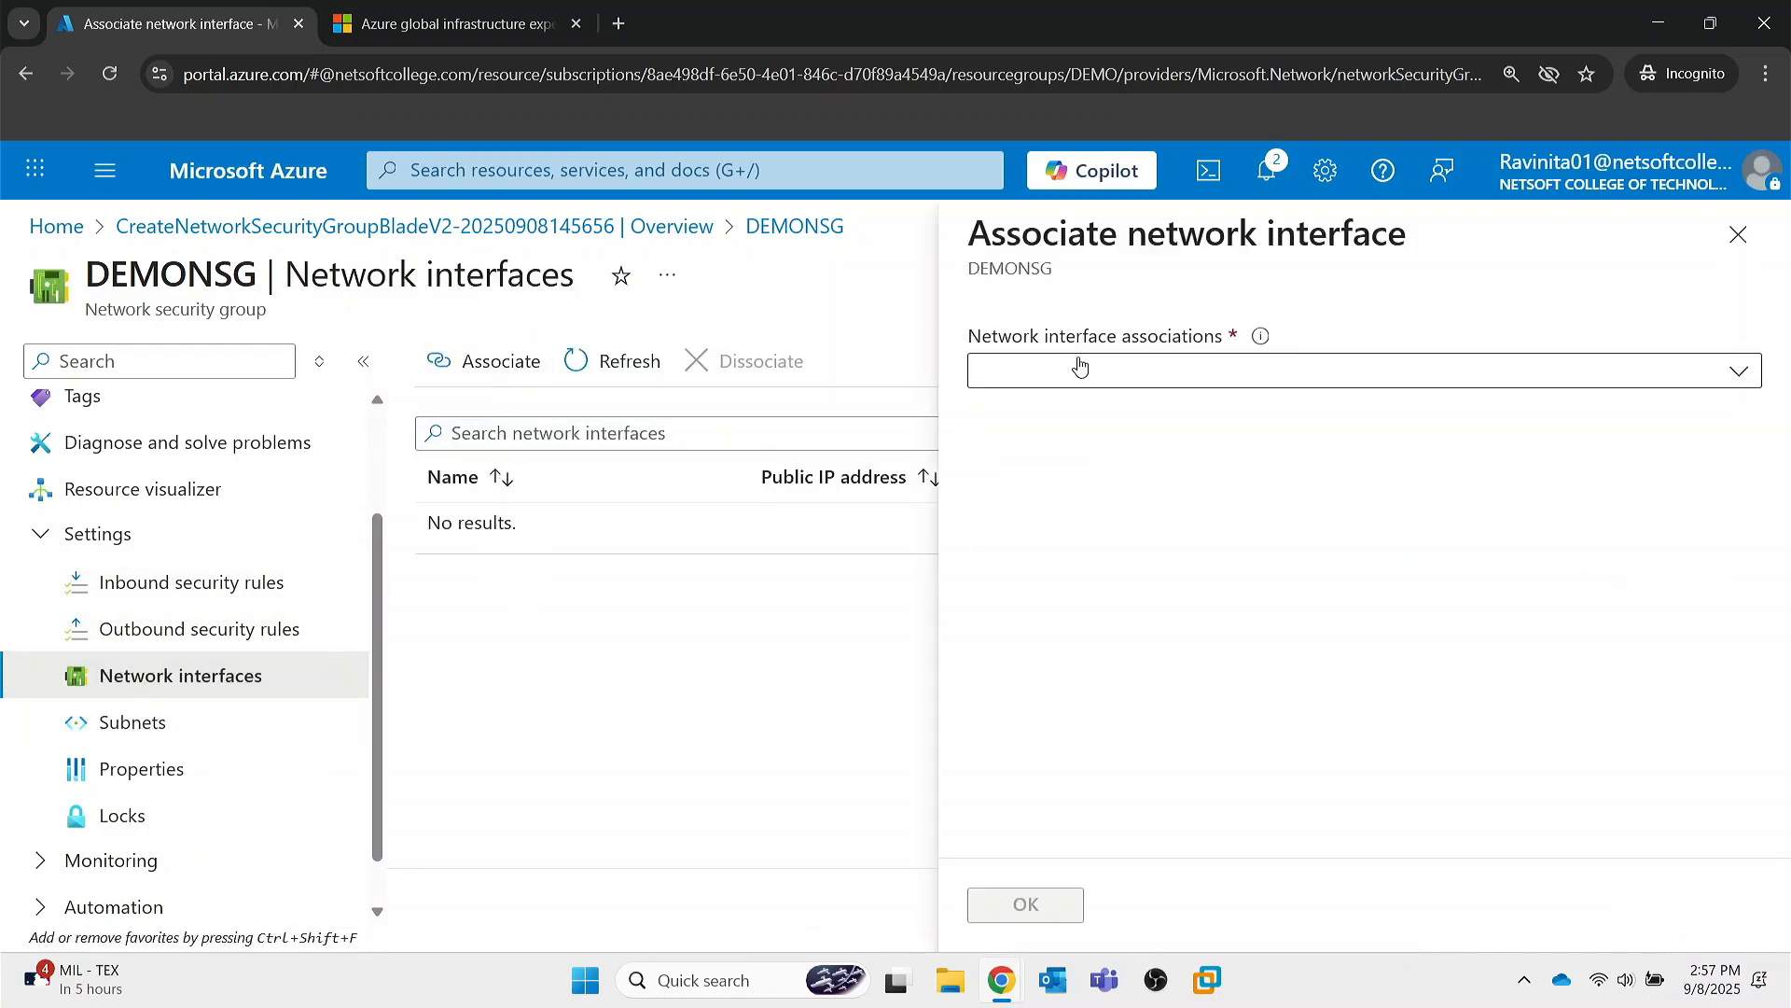
pyautogui.click(1080, 366)
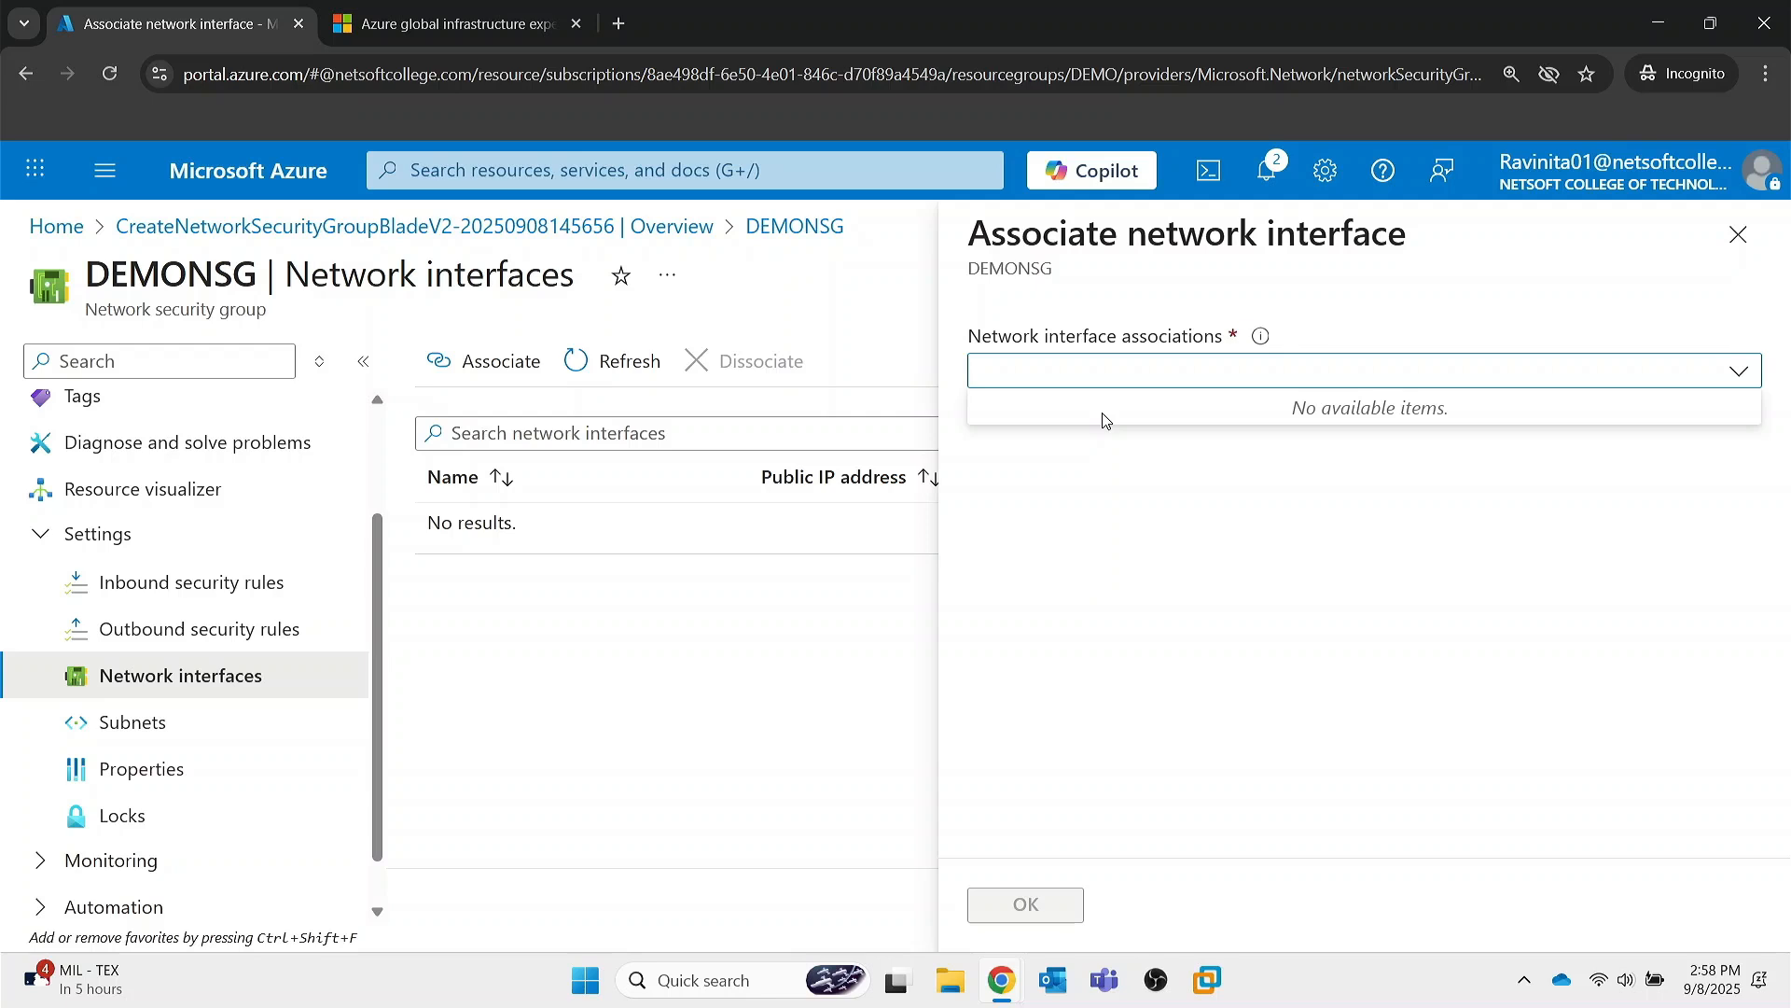
# - Check which DEMOVNET subnets can be associated with DEMONSG, and leave the subnet association without applying it
pyautogui.click(180, 724)
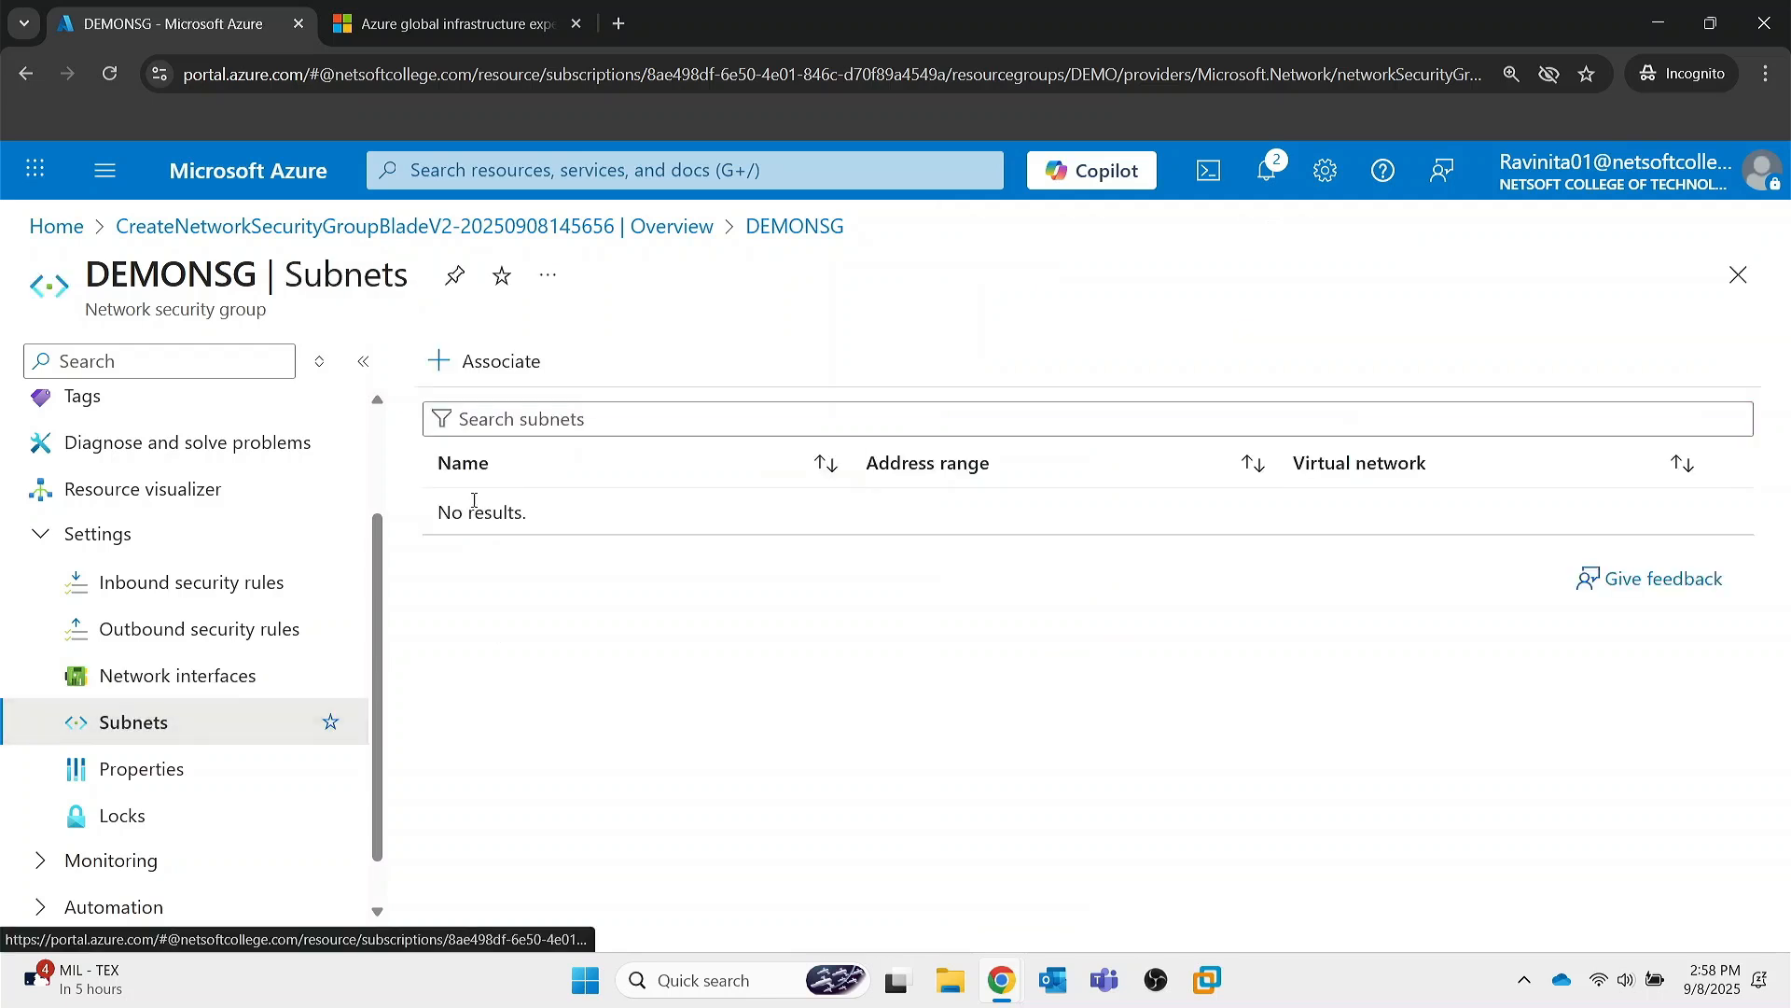
pyautogui.click(501, 366)
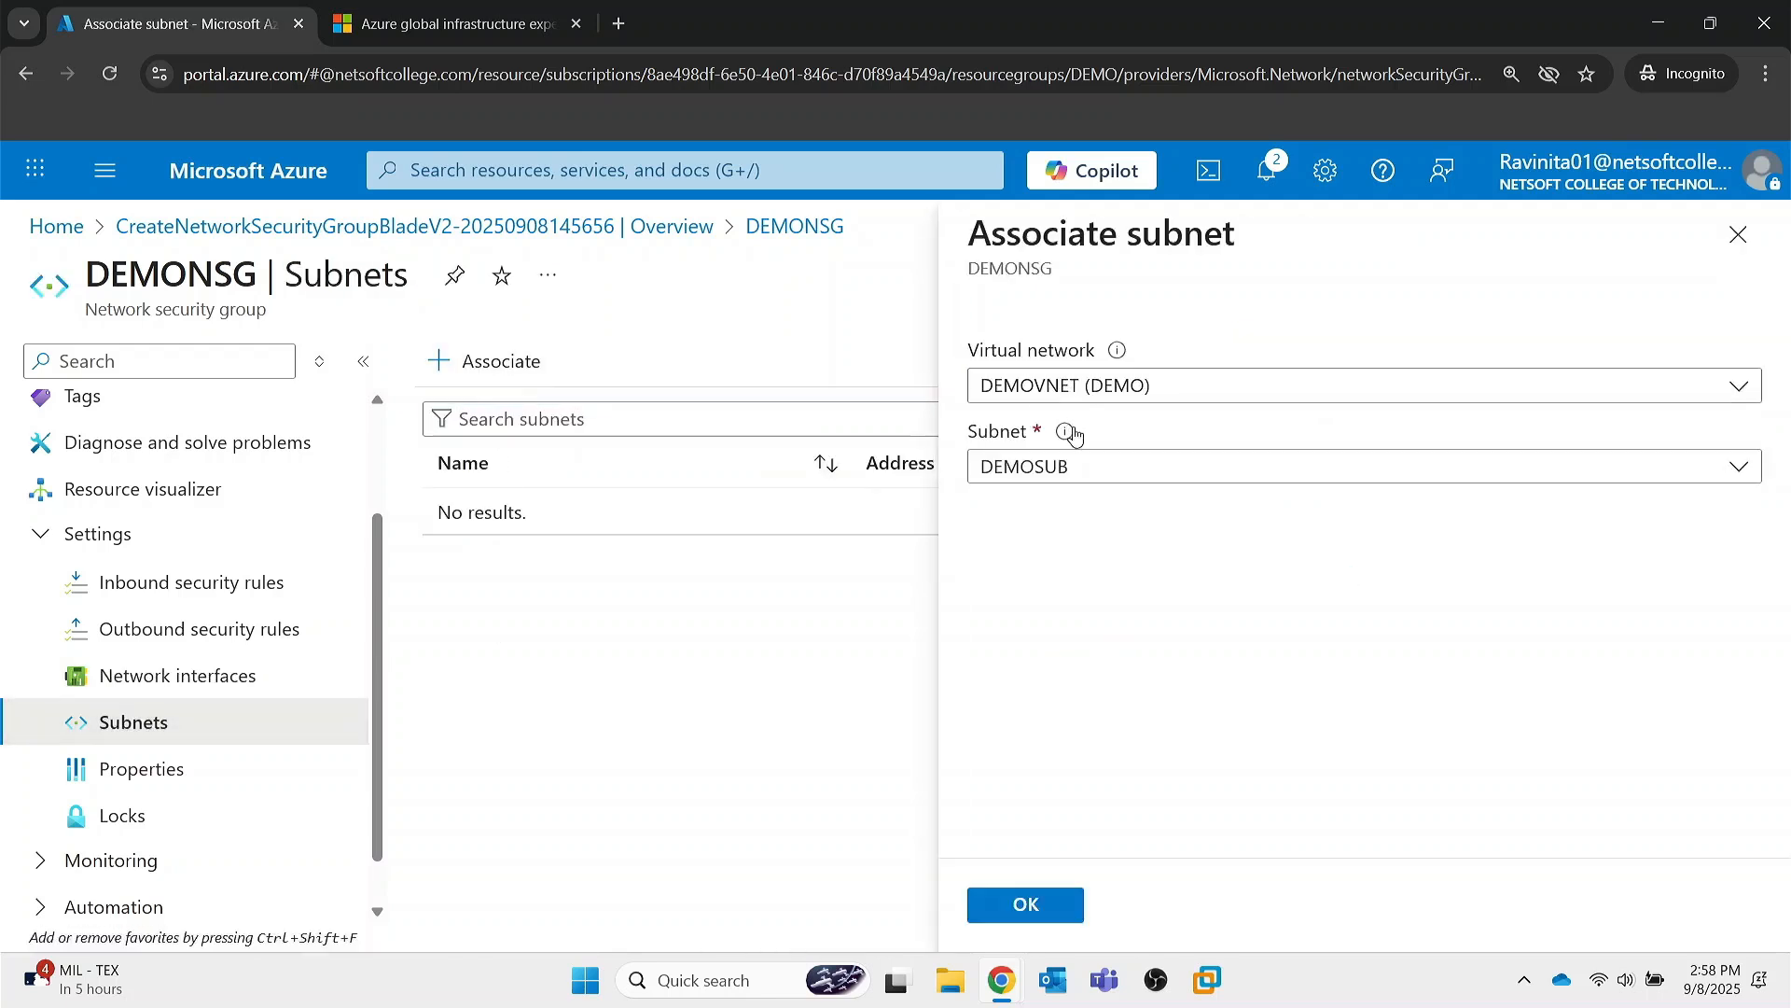
pyautogui.click(1077, 467)
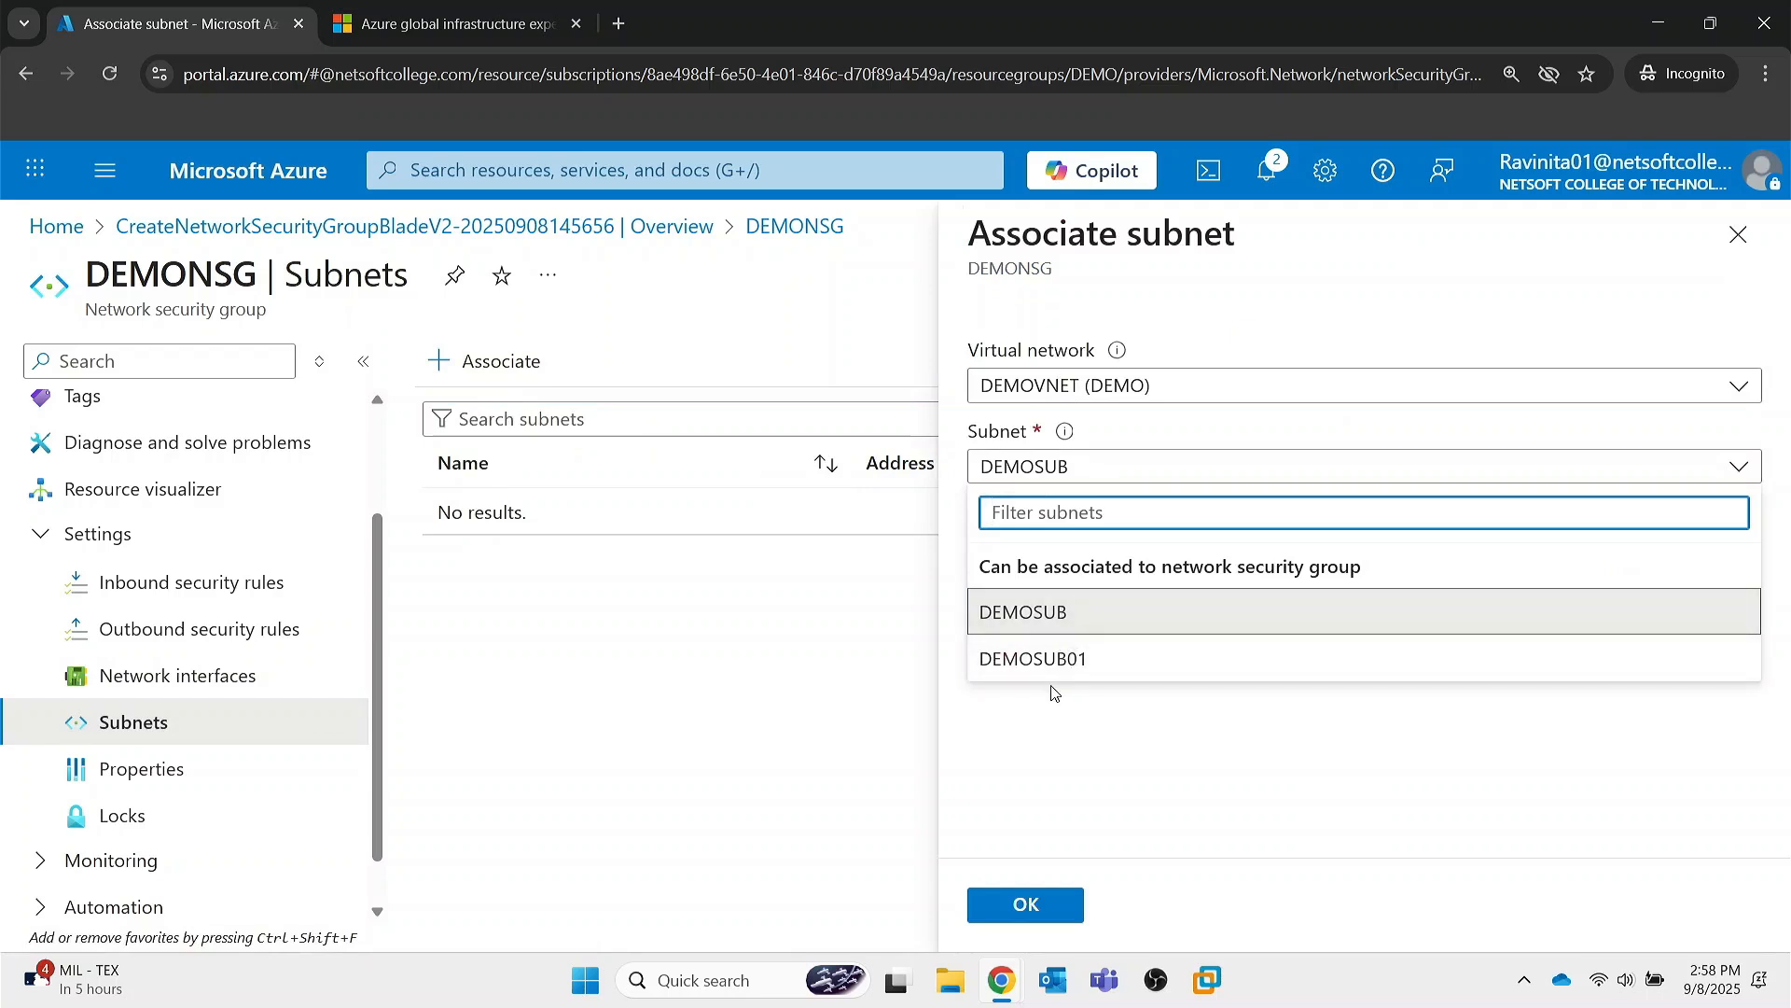
pyautogui.click(792, 686)
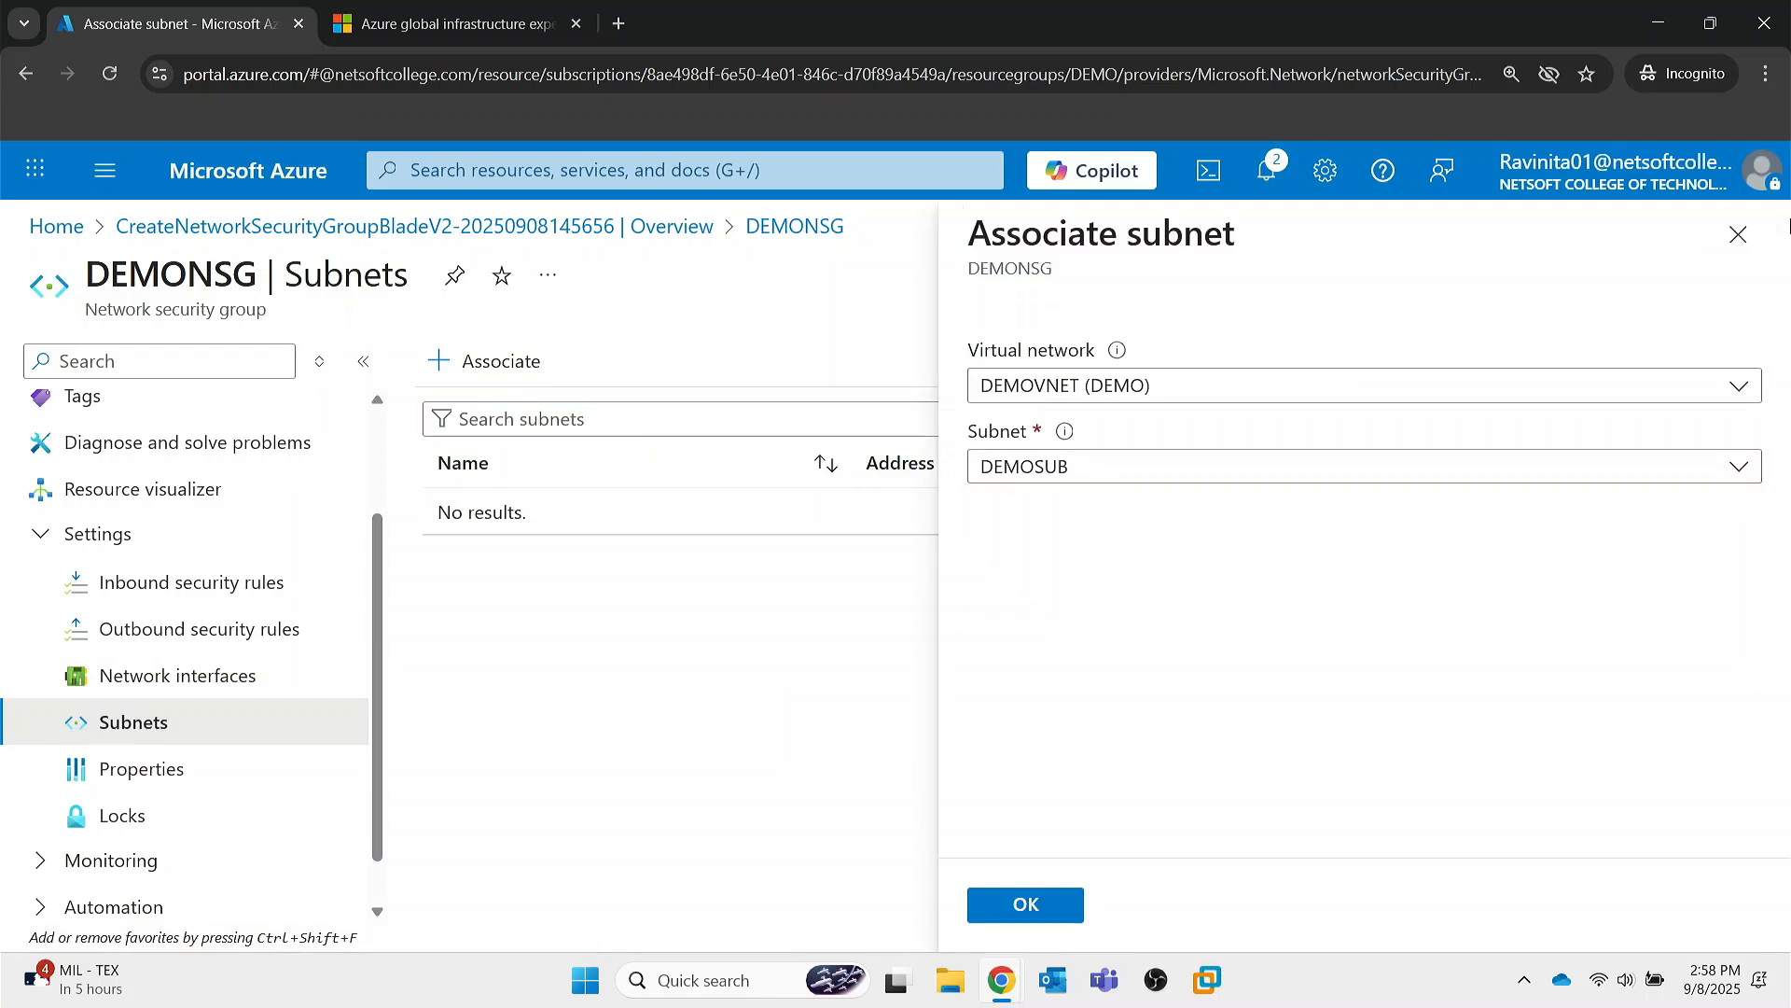
pyautogui.click(1741, 242)
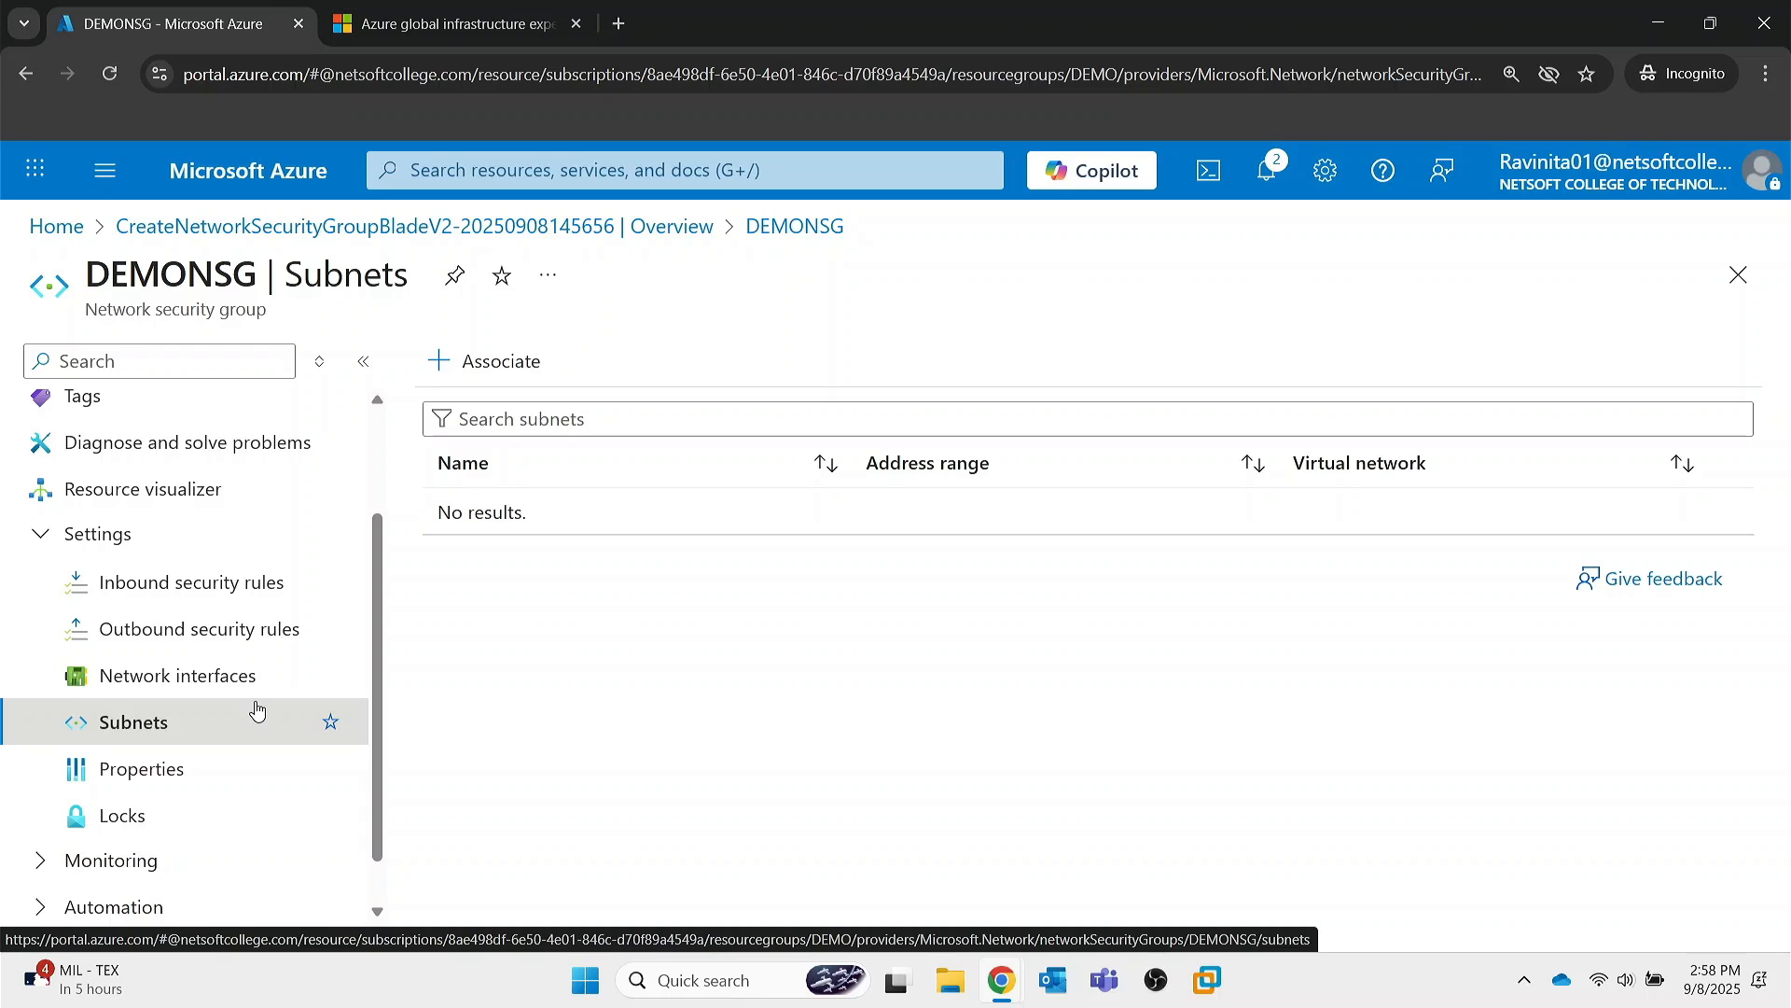
pyautogui.scroll(-1, 258, 711)
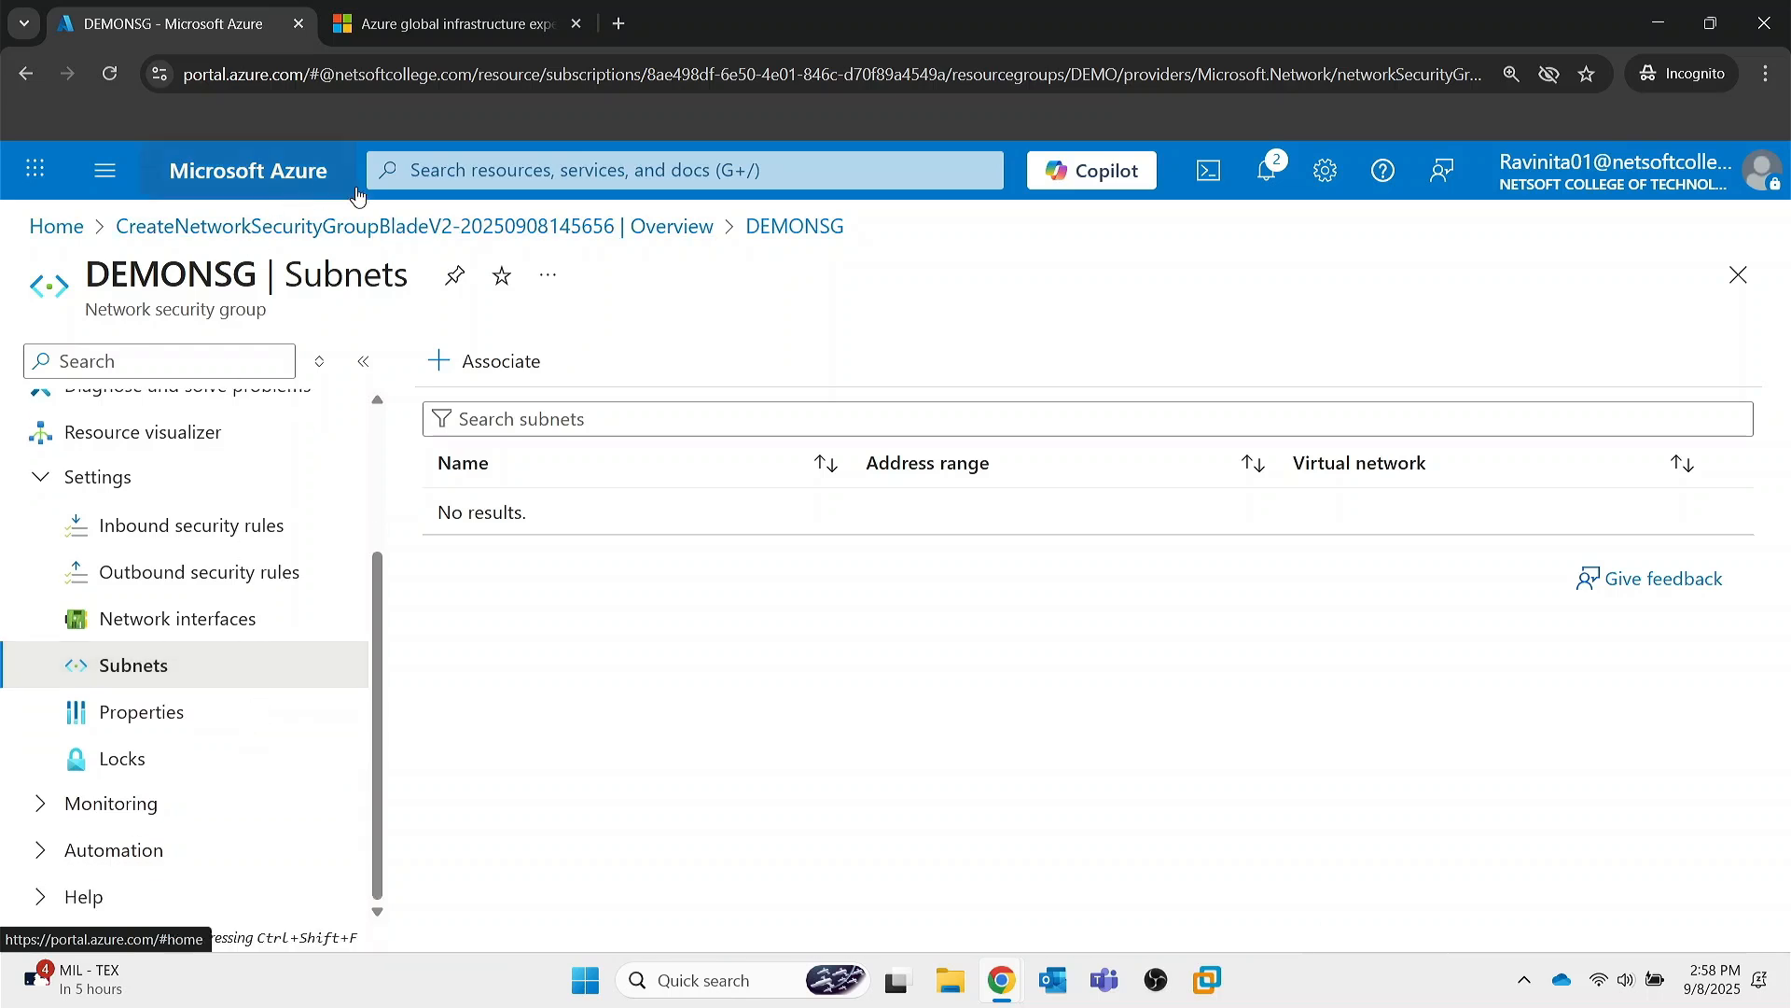
# - Search the portal for asg and open the application security groups page
pyautogui.click(485, 172)
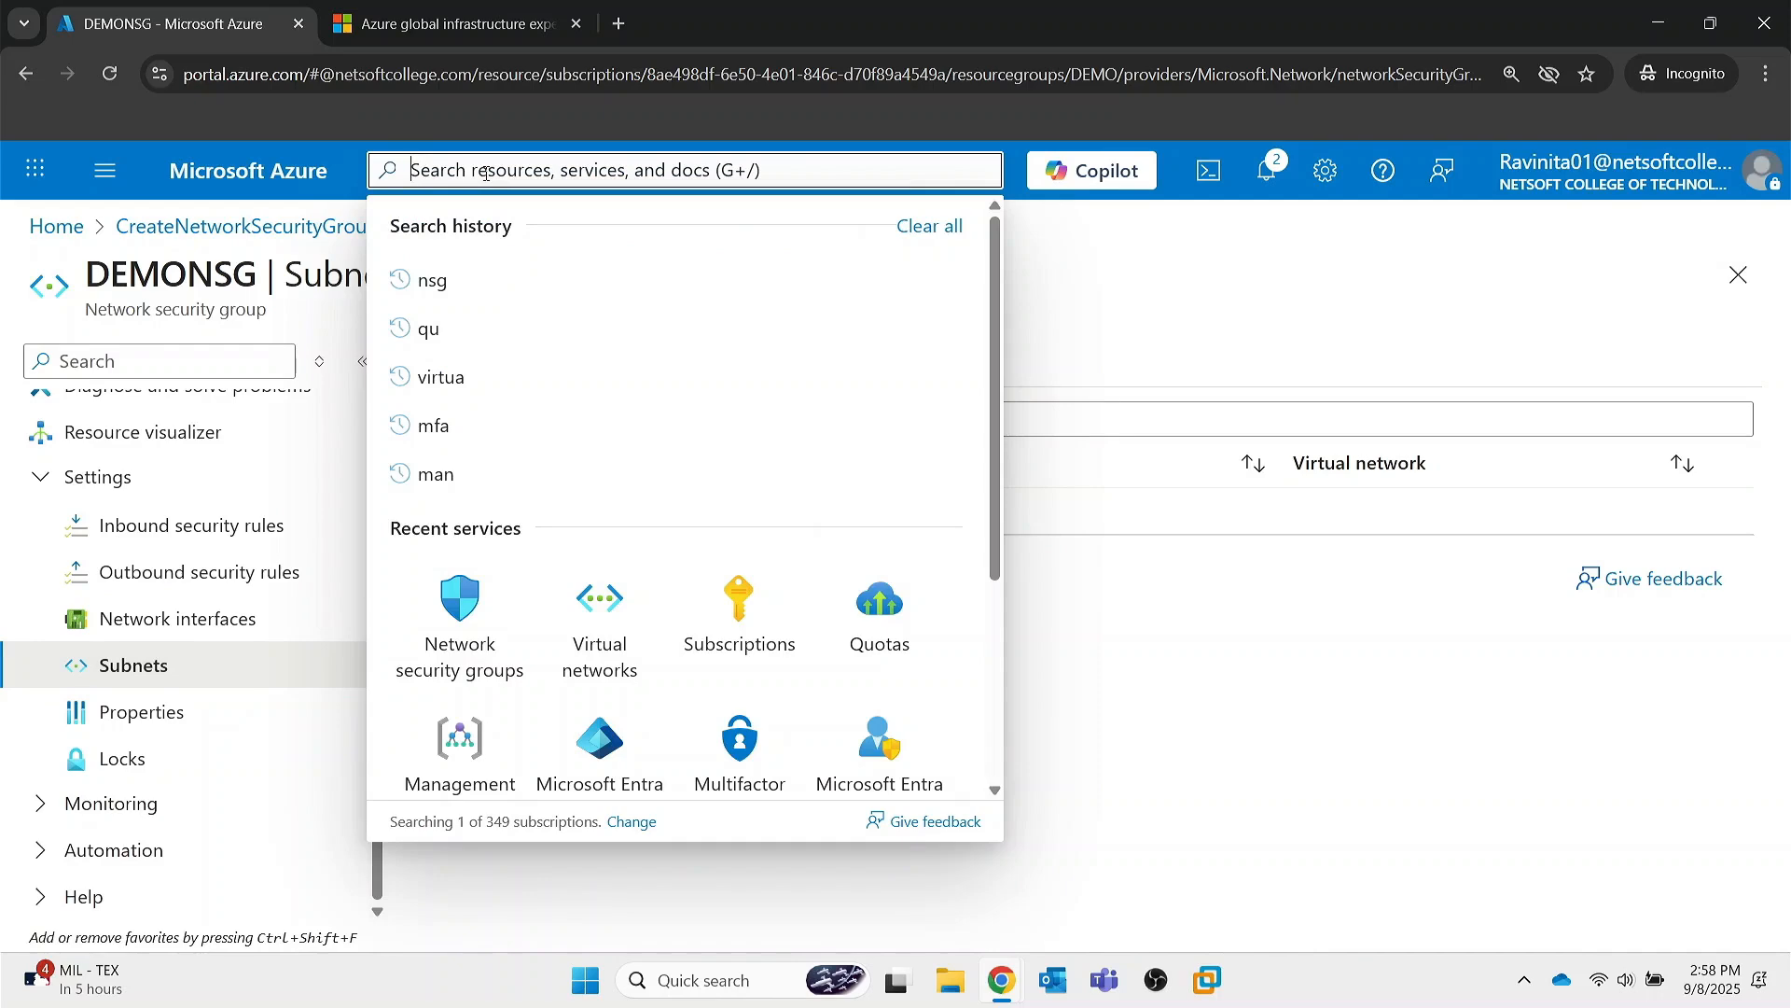
pyautogui.write('asg')
pyautogui.click(503, 357)
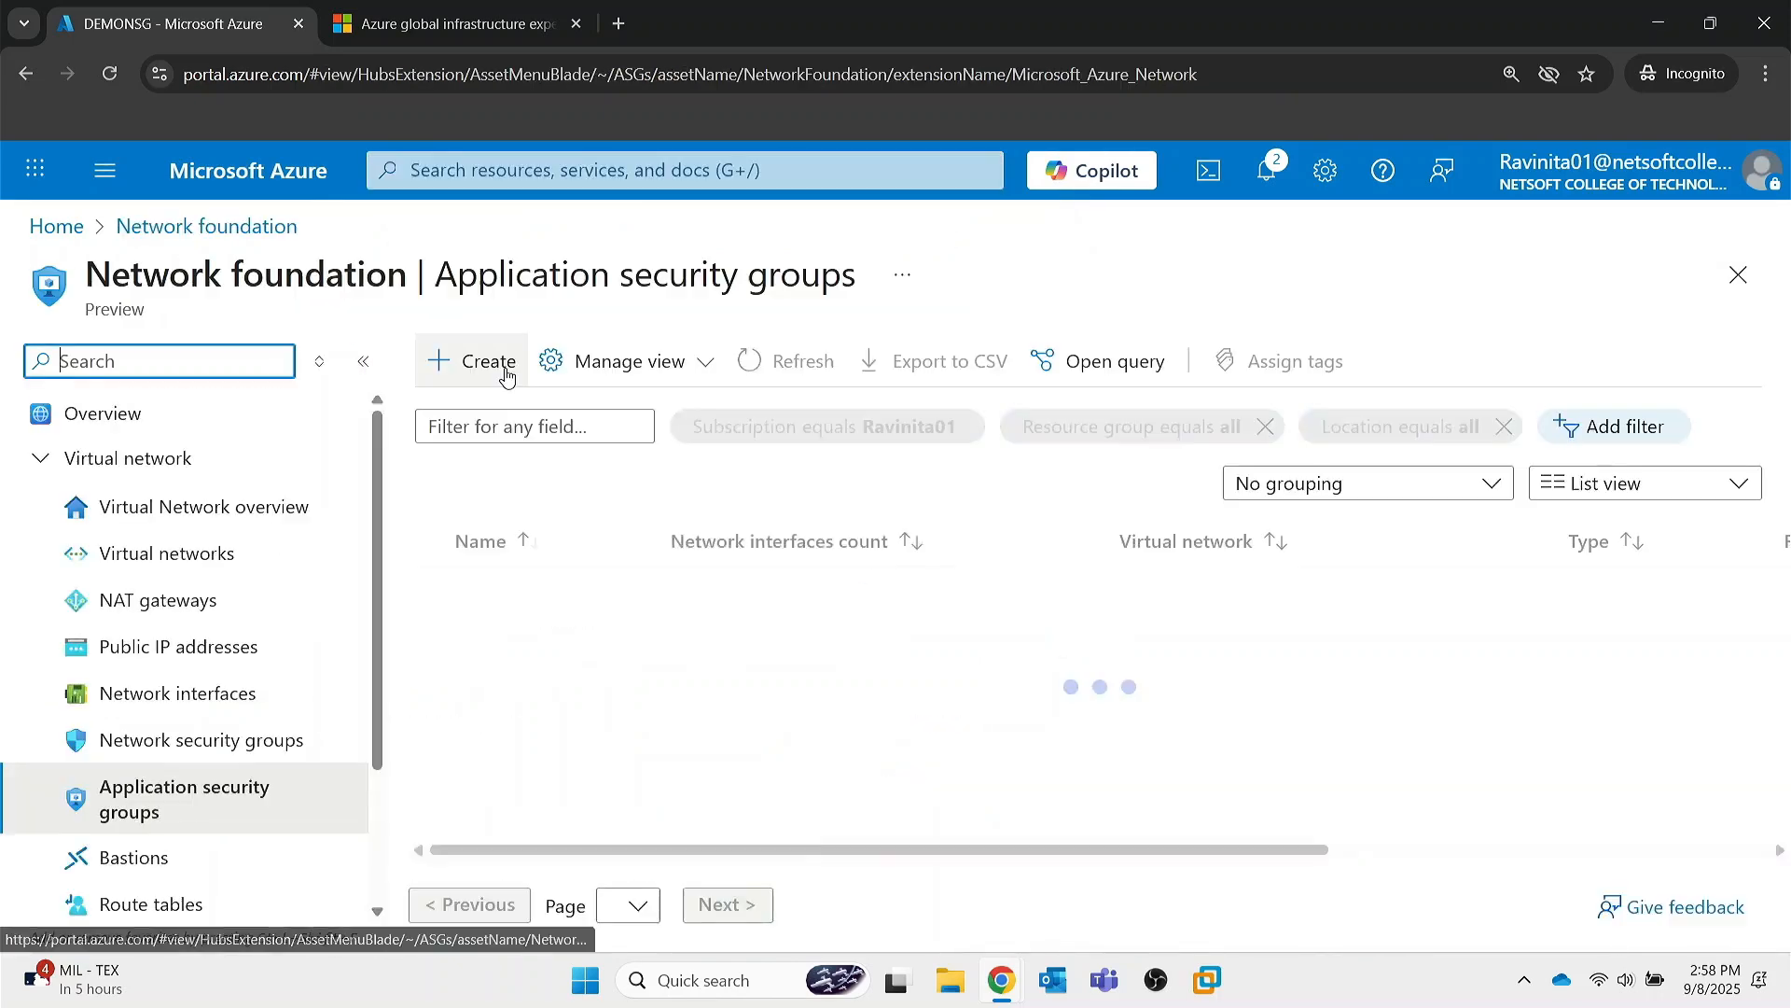
pyautogui.click(912, 530)
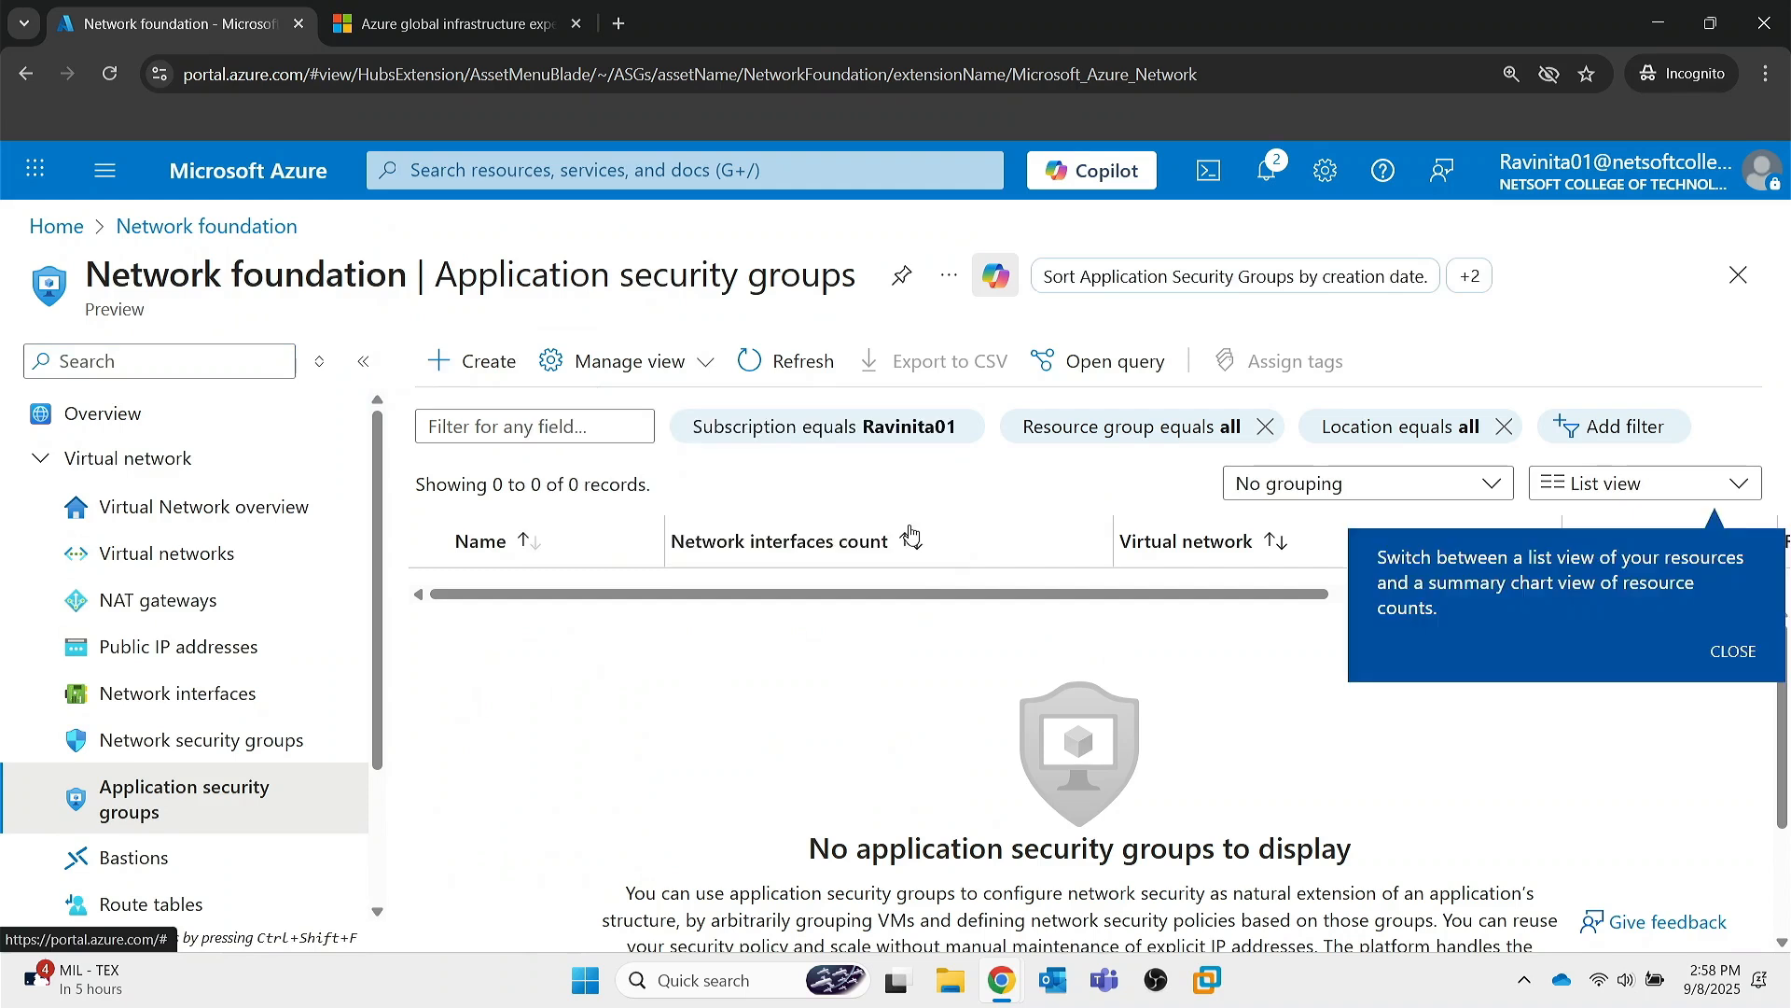
# - Start a new application security group named DEMOASG in the DEMO resource group
pyautogui.click(457, 360)
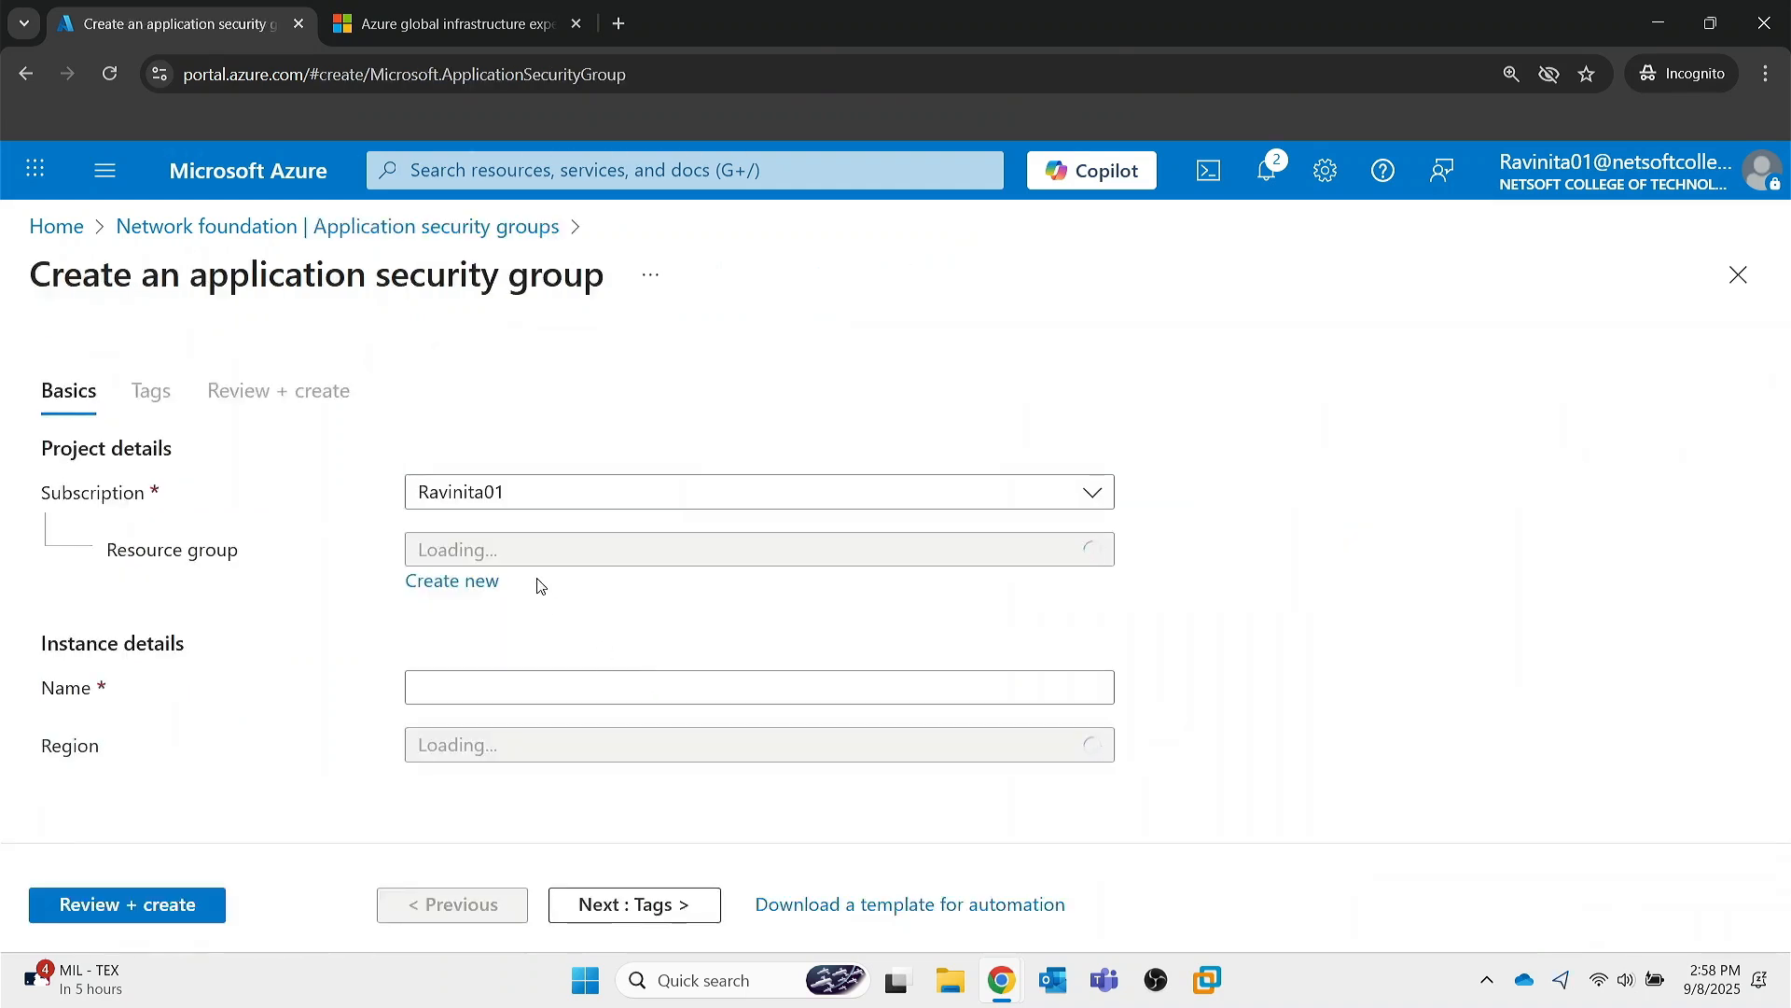
pyautogui.click(560, 560)
pyautogui.click(559, 560)
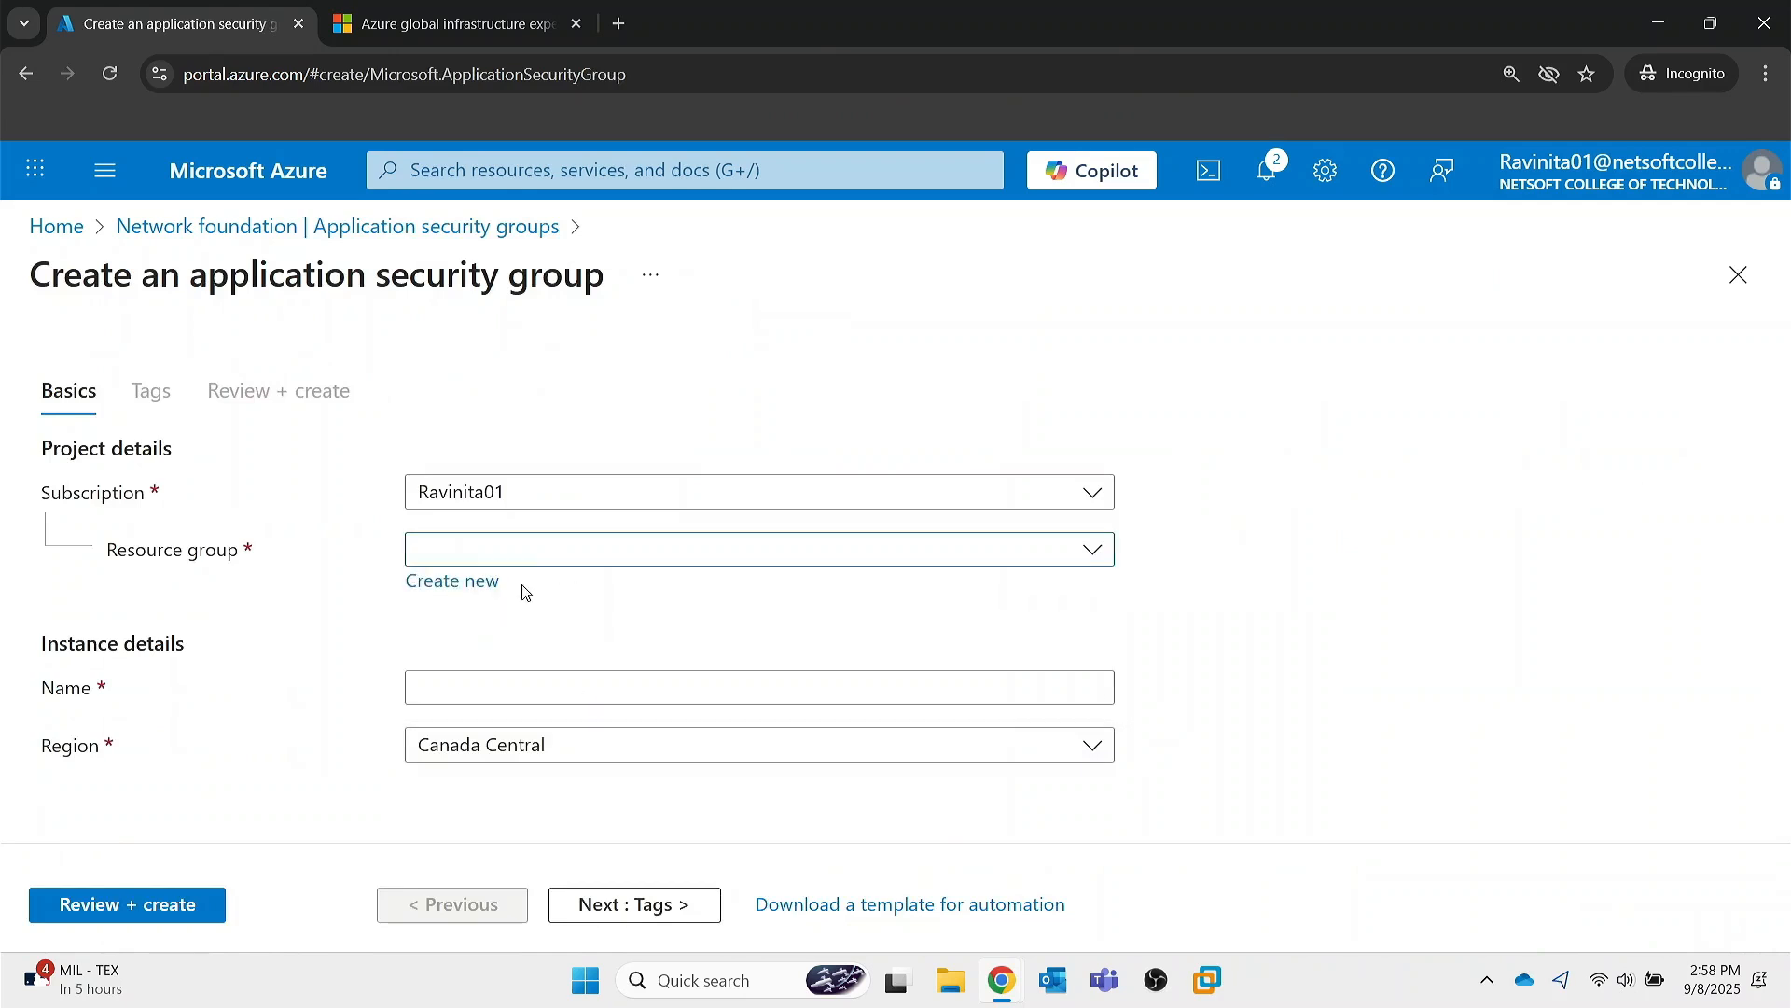
pyautogui.click(541, 552)
pyautogui.click(481, 657)
pyautogui.click(463, 696)
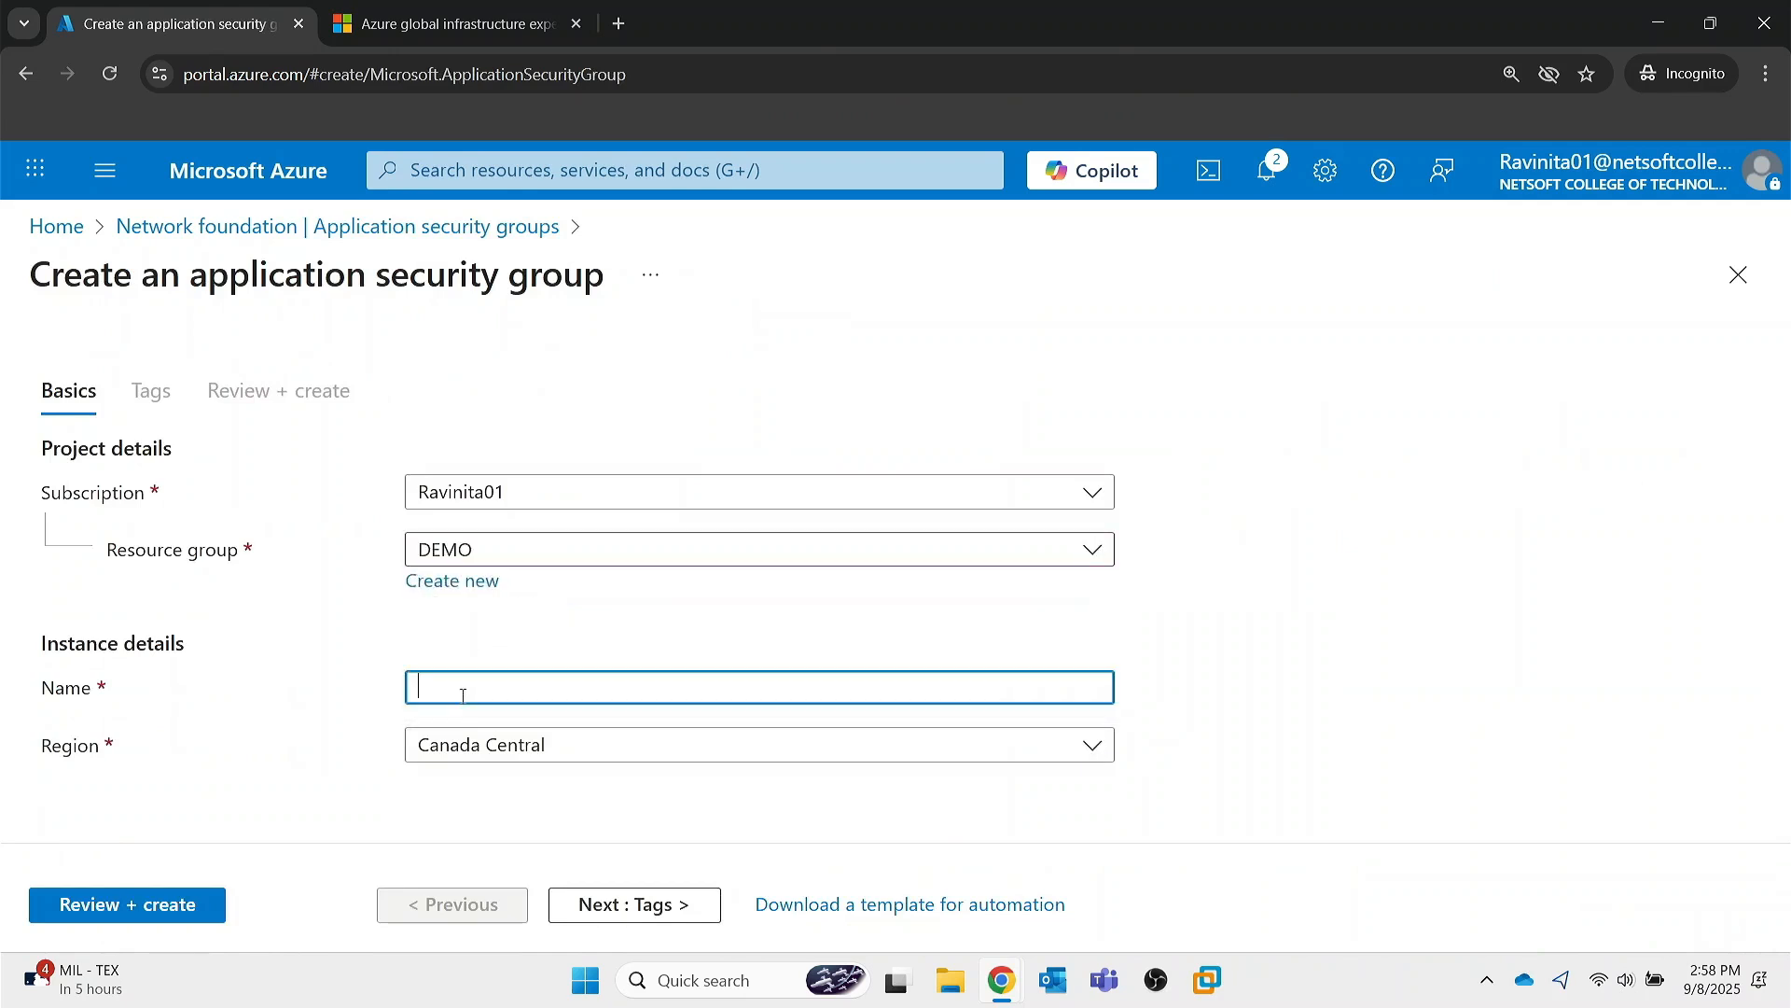
pyautogui.write('DEMOASG')
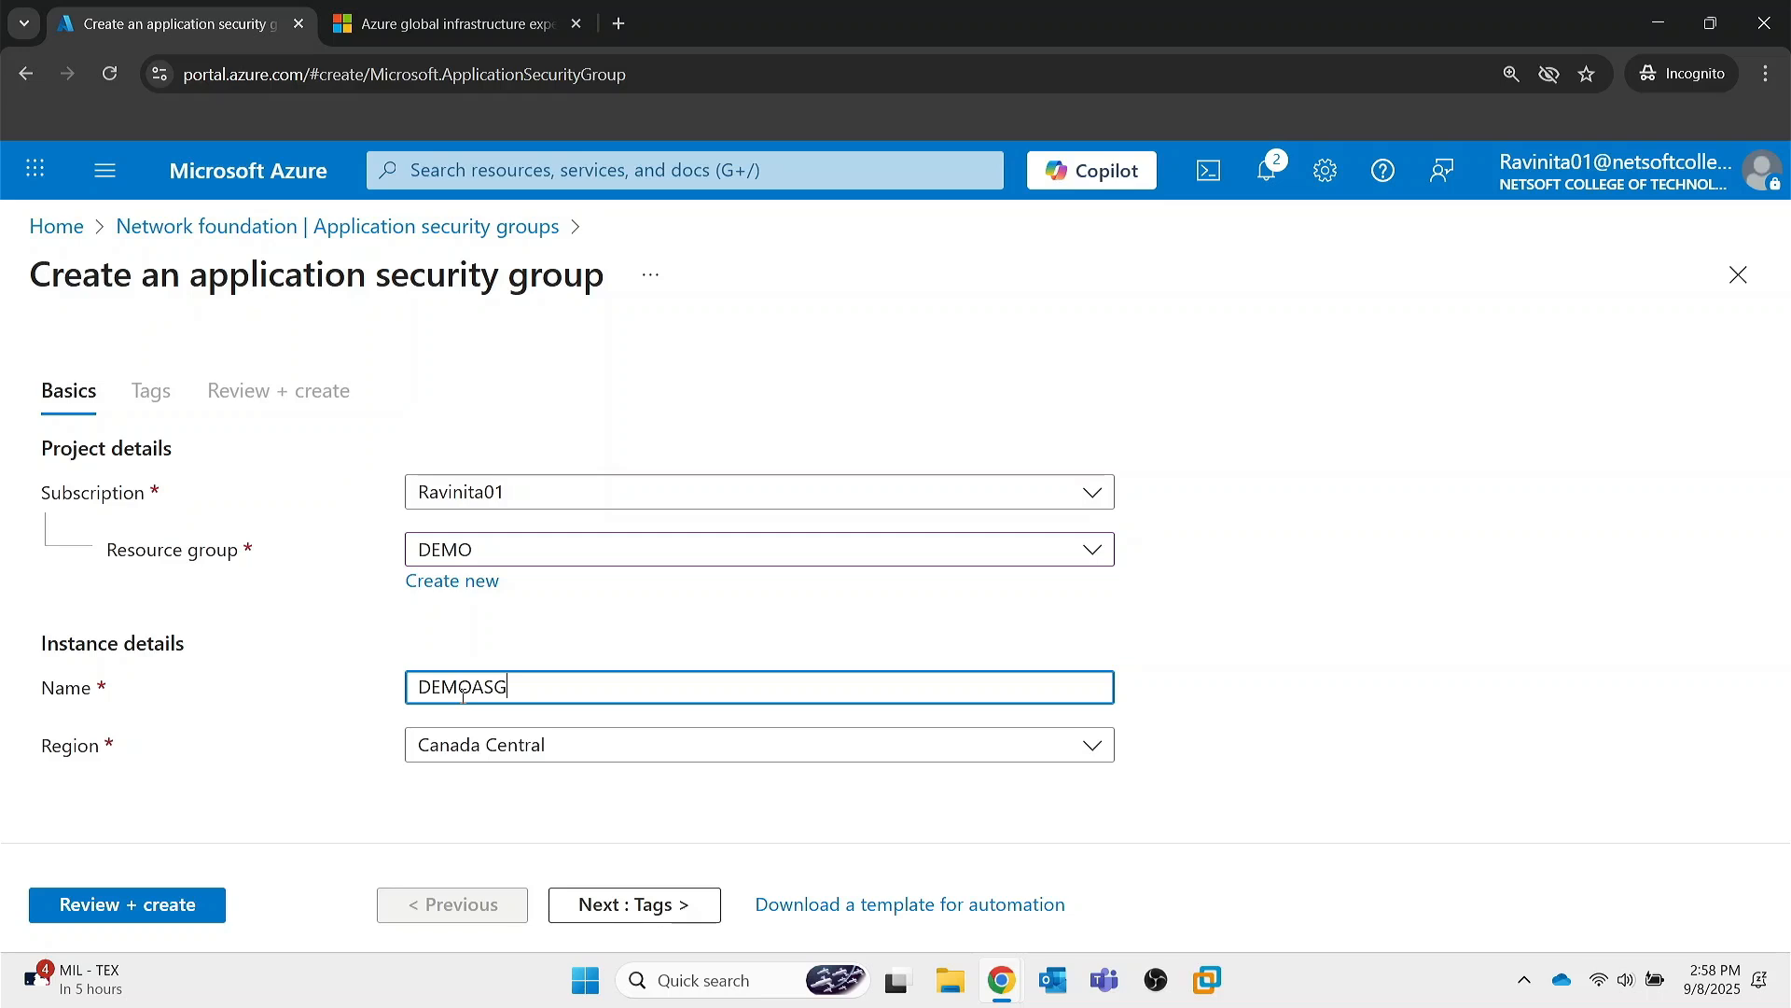
# - Leave the tags empty, review the application security group's configuration and create it
pyautogui.click(612, 905)
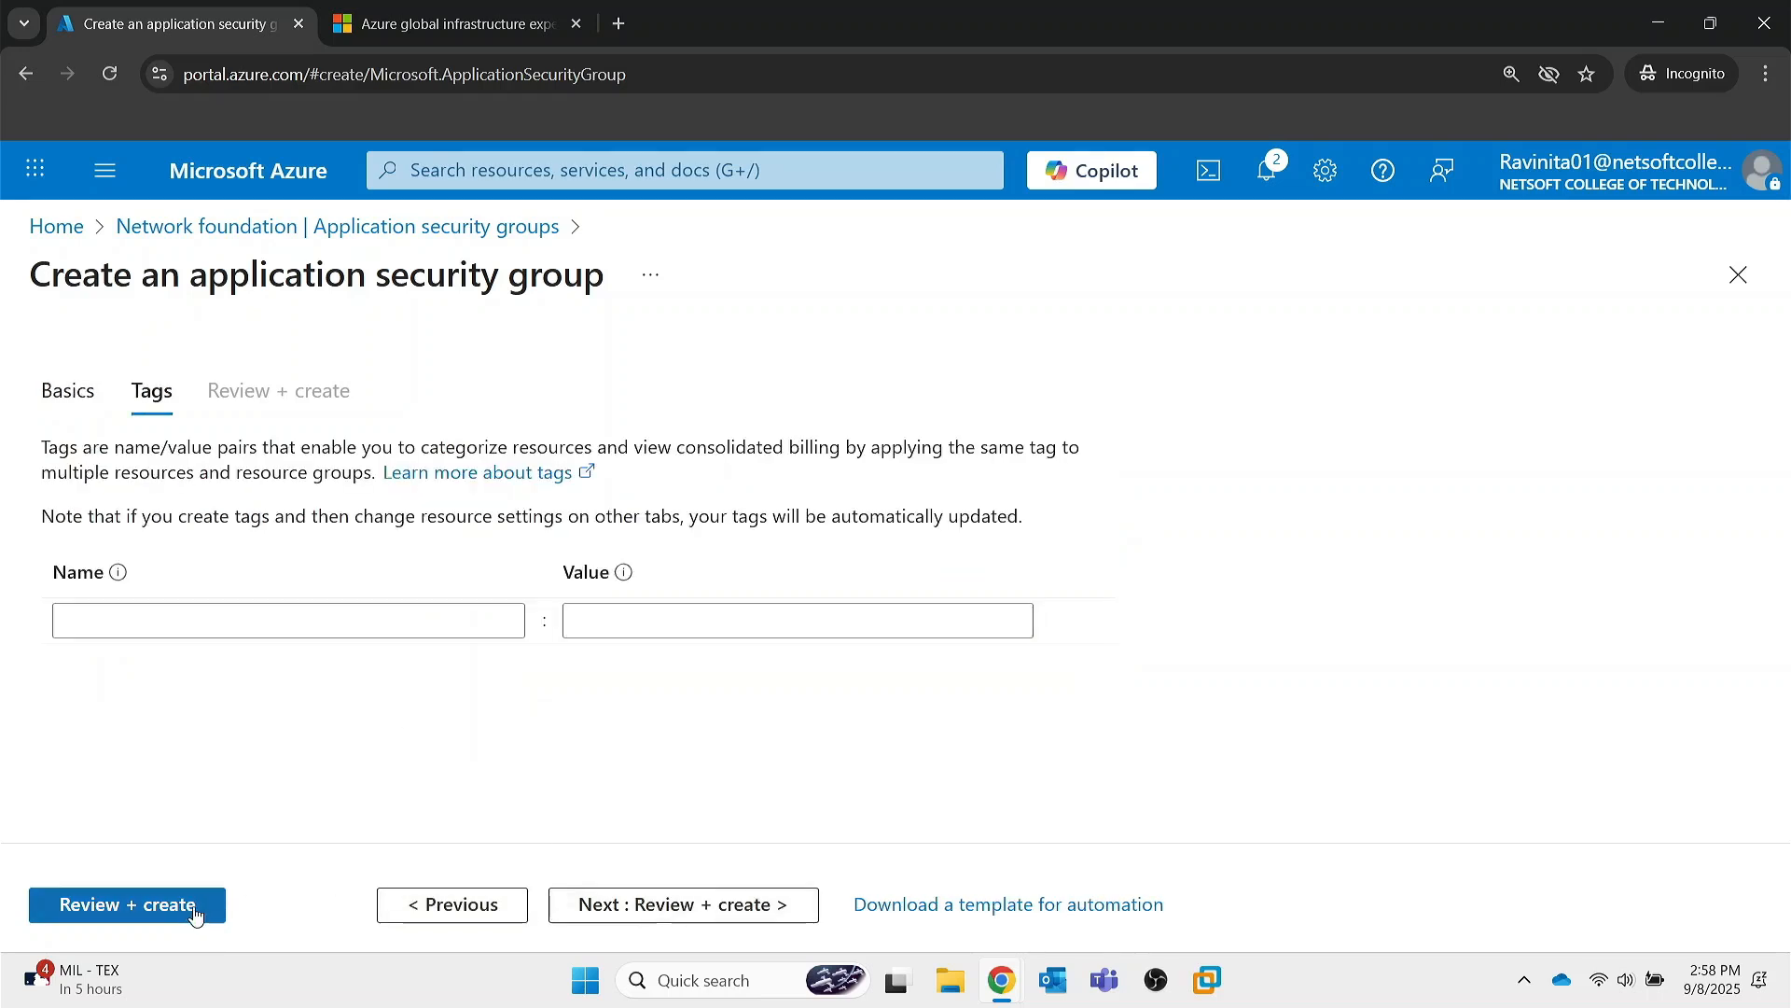
pyautogui.click(634, 906)
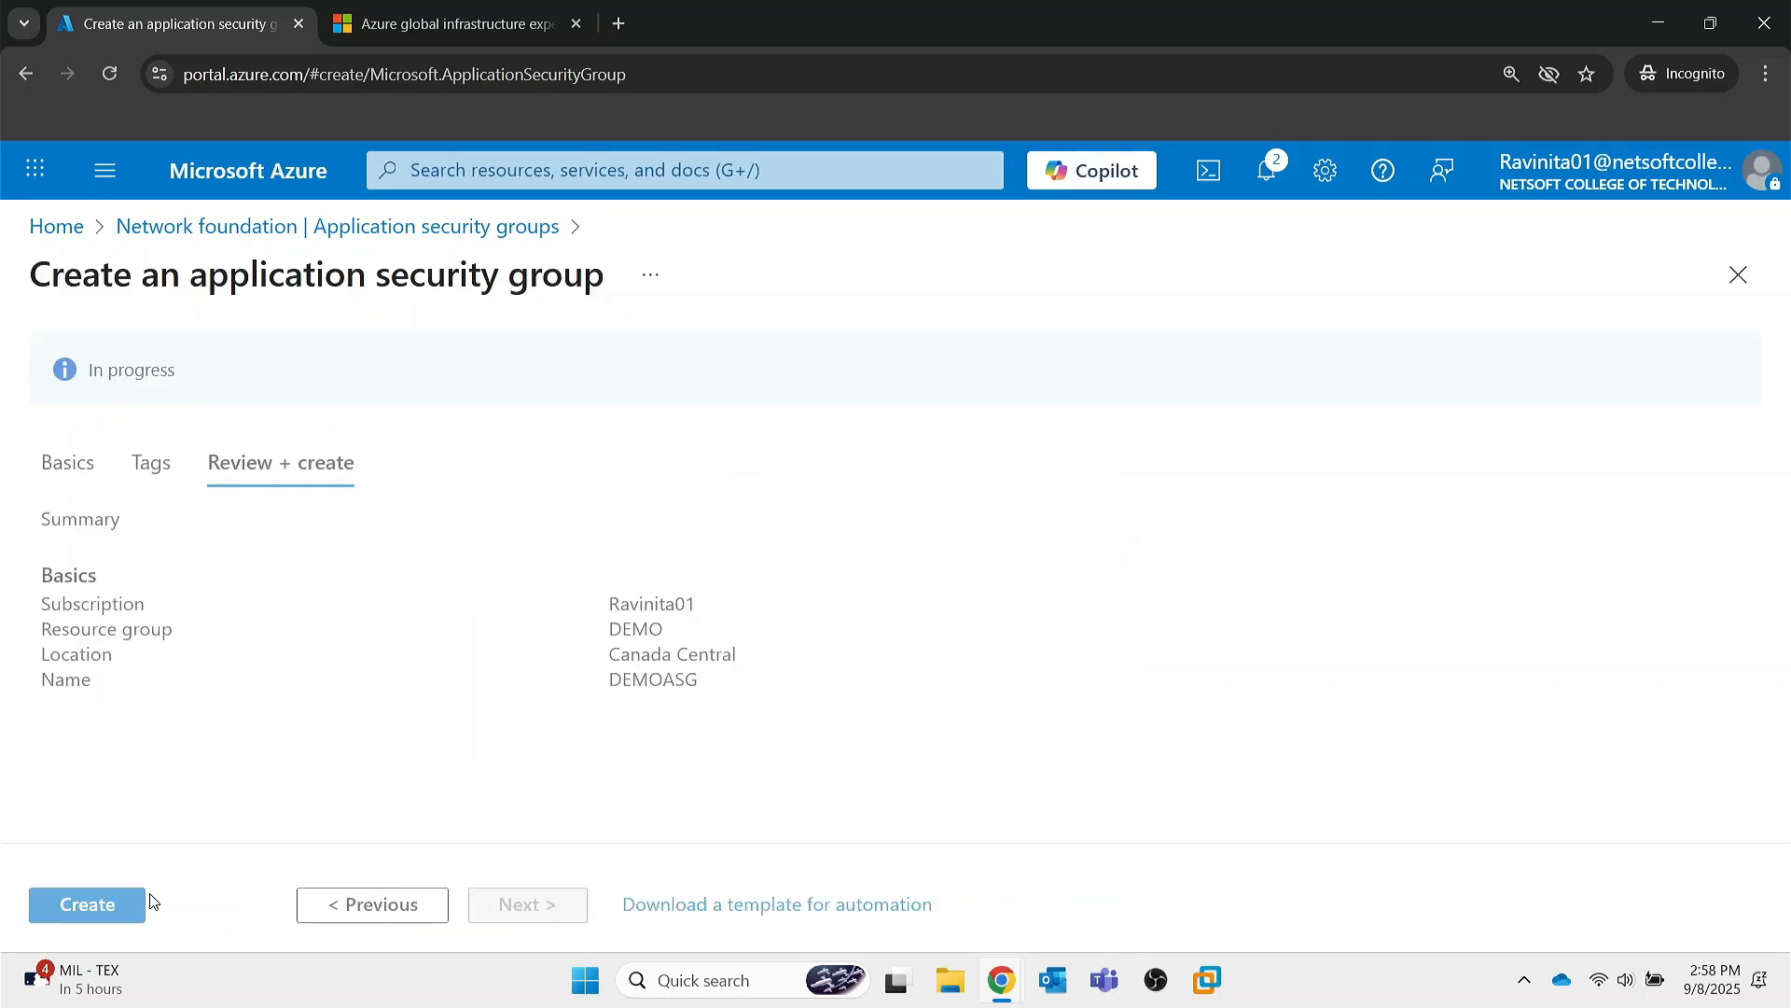
pyautogui.click(87, 905)
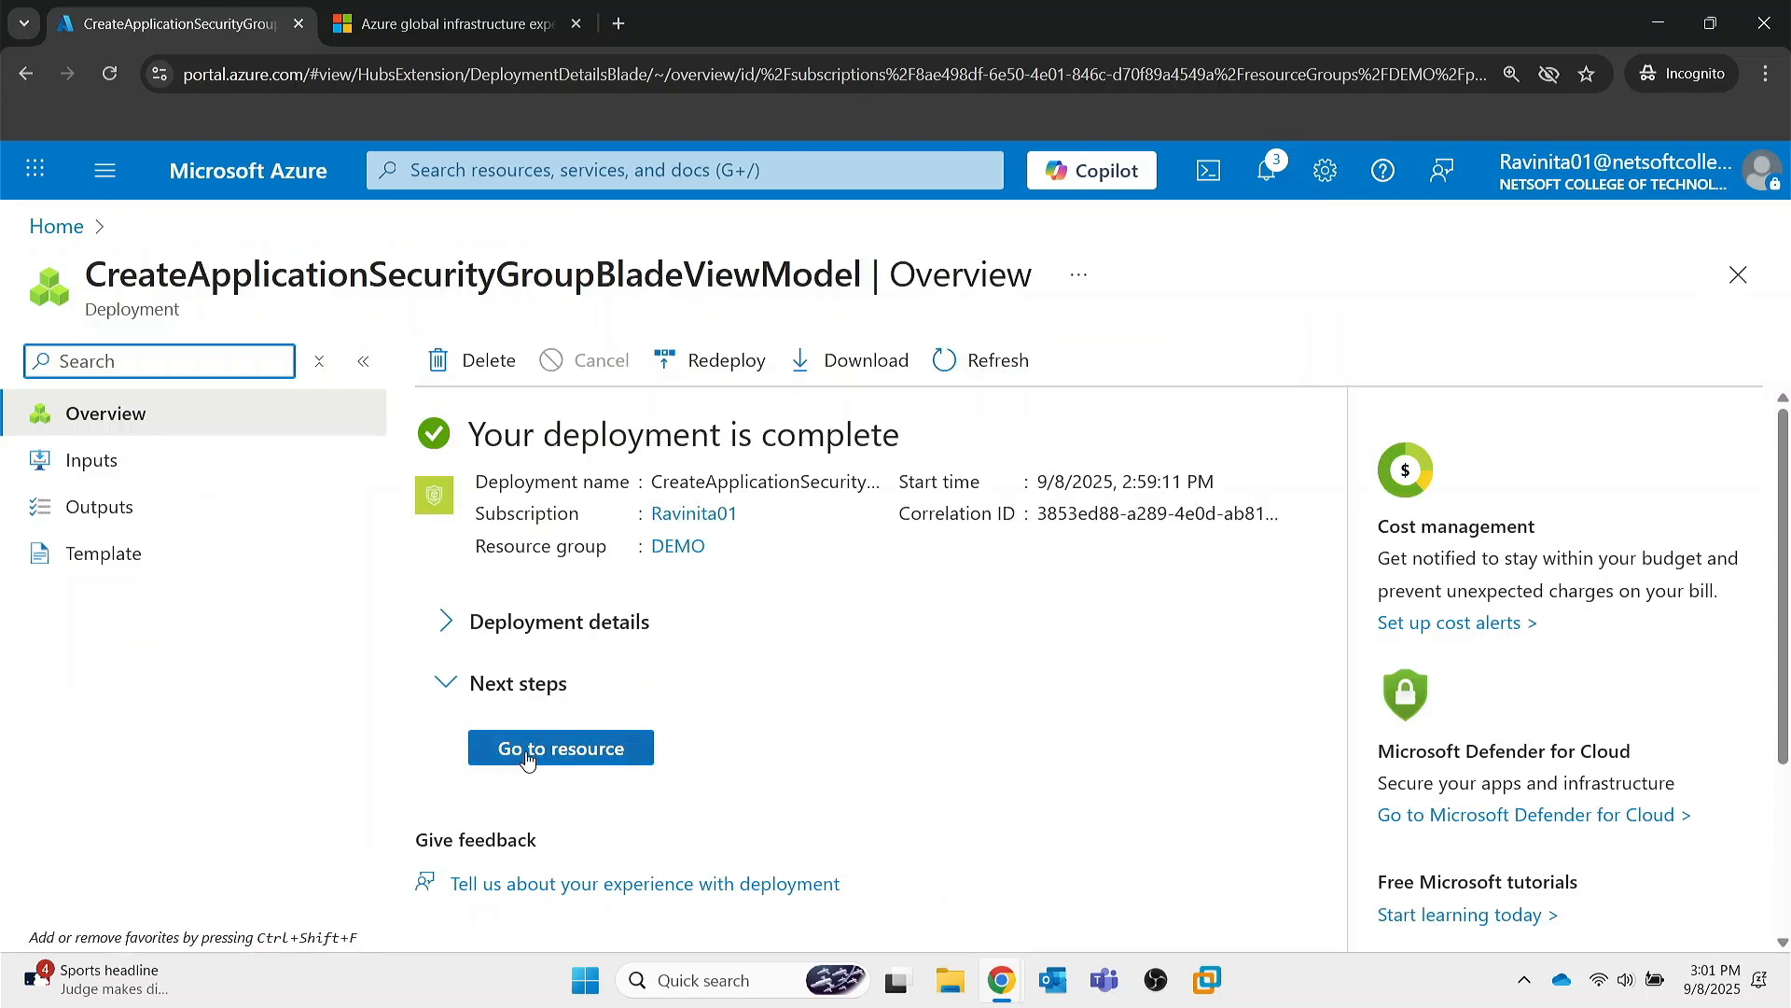
# - Open the deployed DEMOASG resource and view its overview and available settings
pyautogui.click(528, 752)
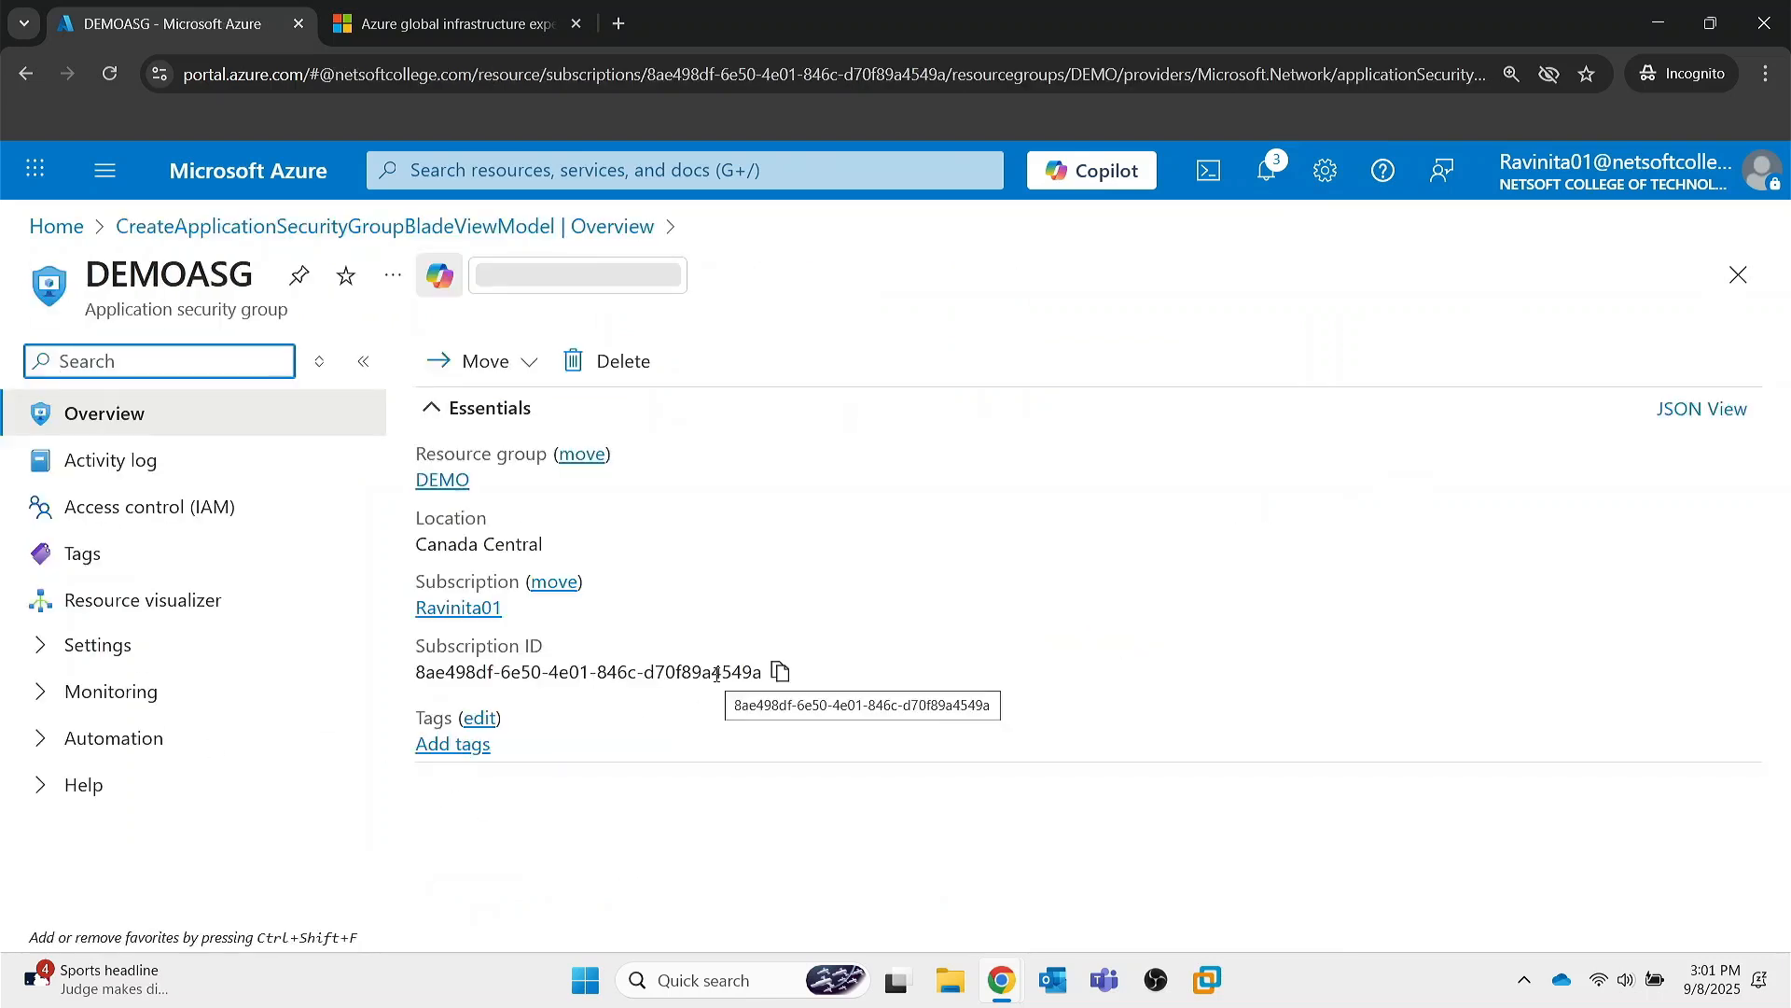
pyautogui.click(46, 649)
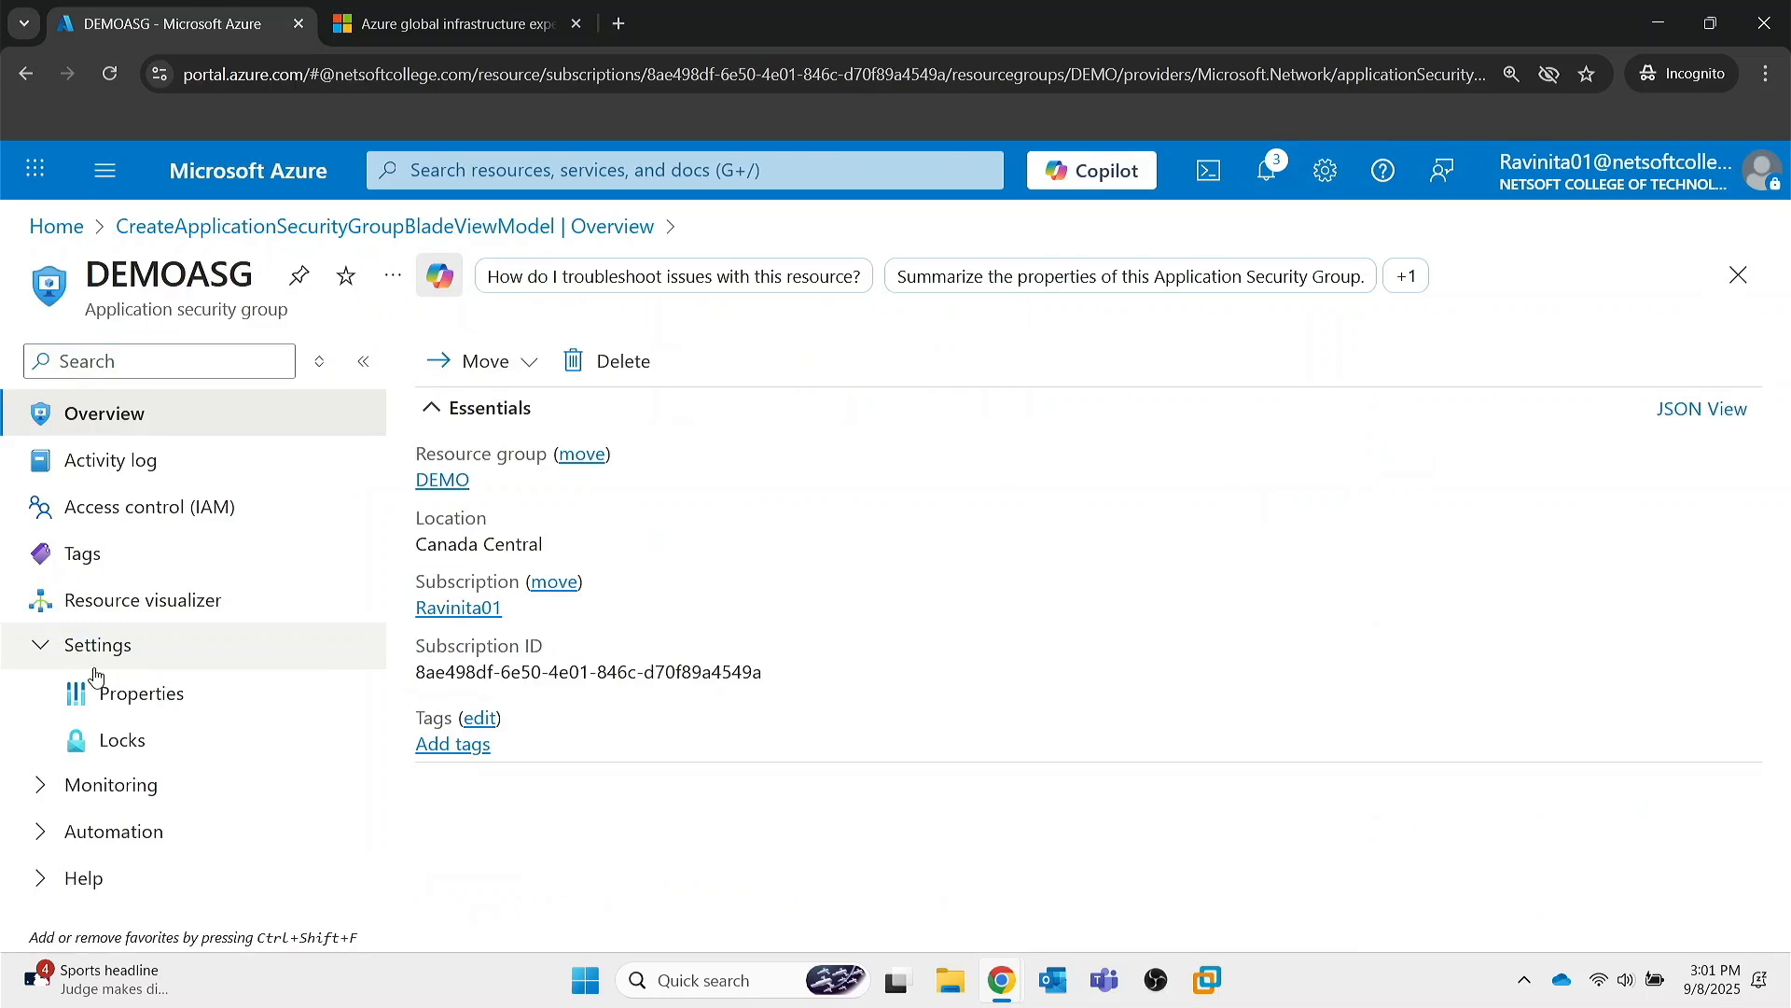
pyautogui.click(45, 661)
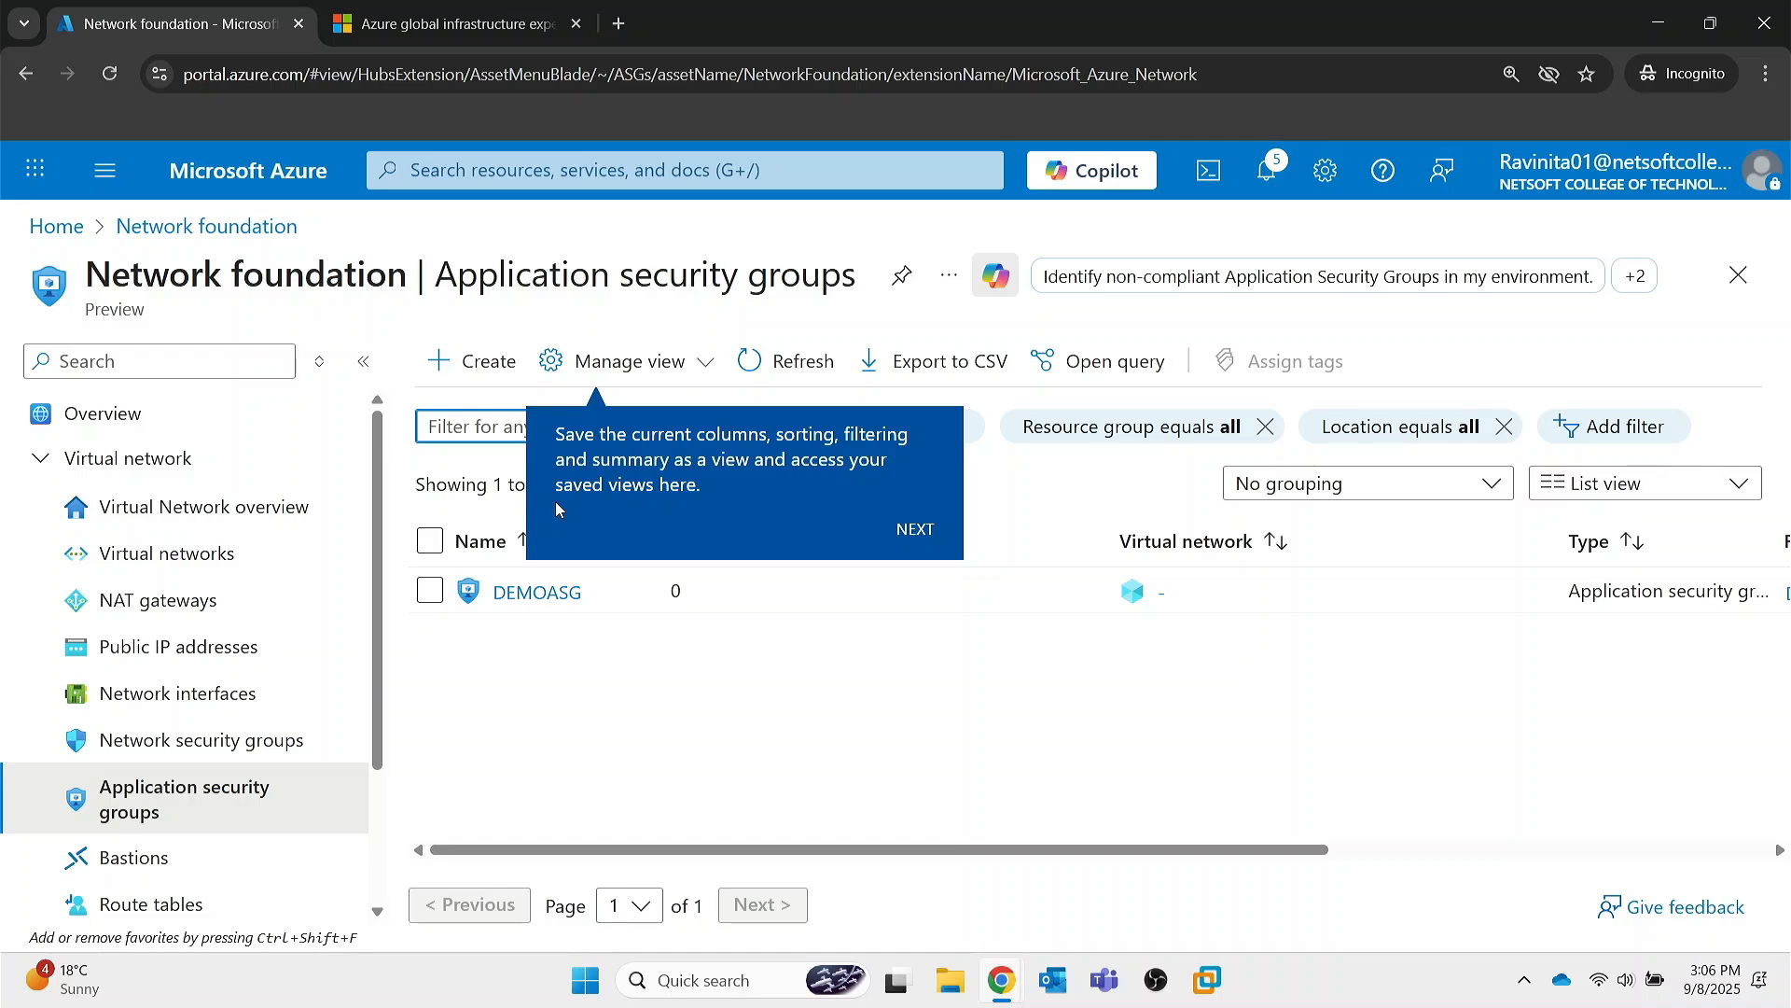
# - Go to the virtual networks page and start a new virtual network named DEMOVNET02
pyautogui.click(271, 170)
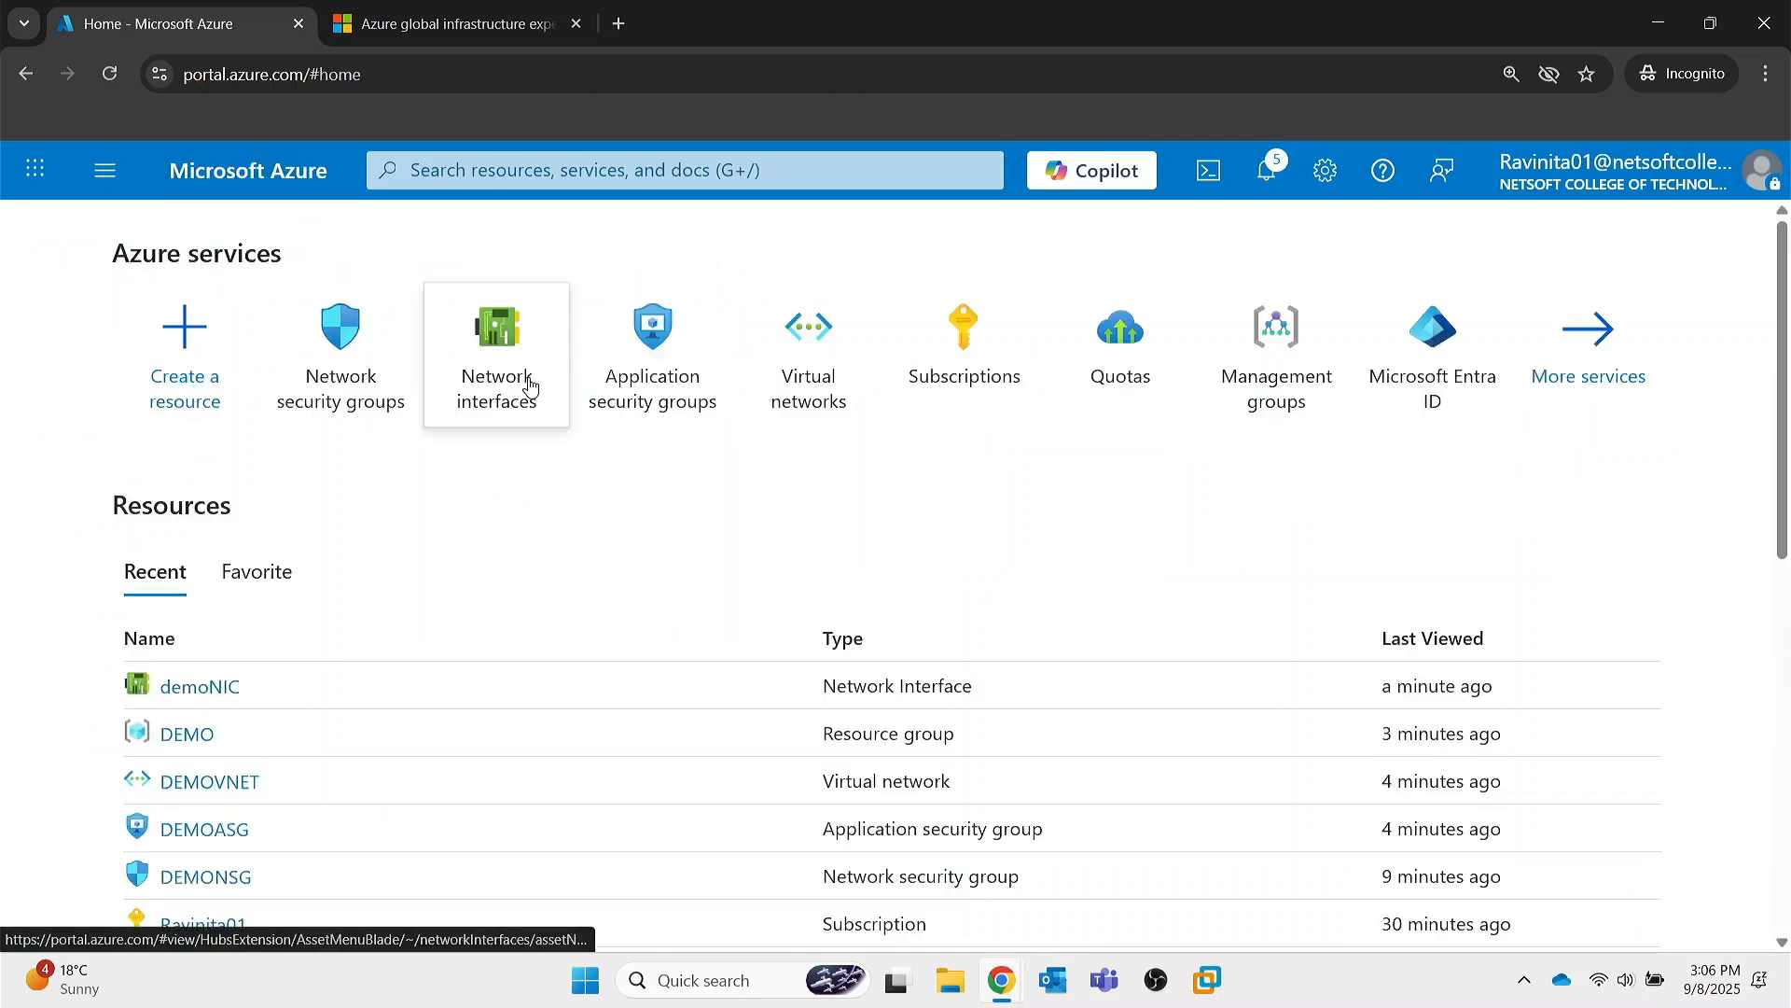
pyautogui.click(821, 347)
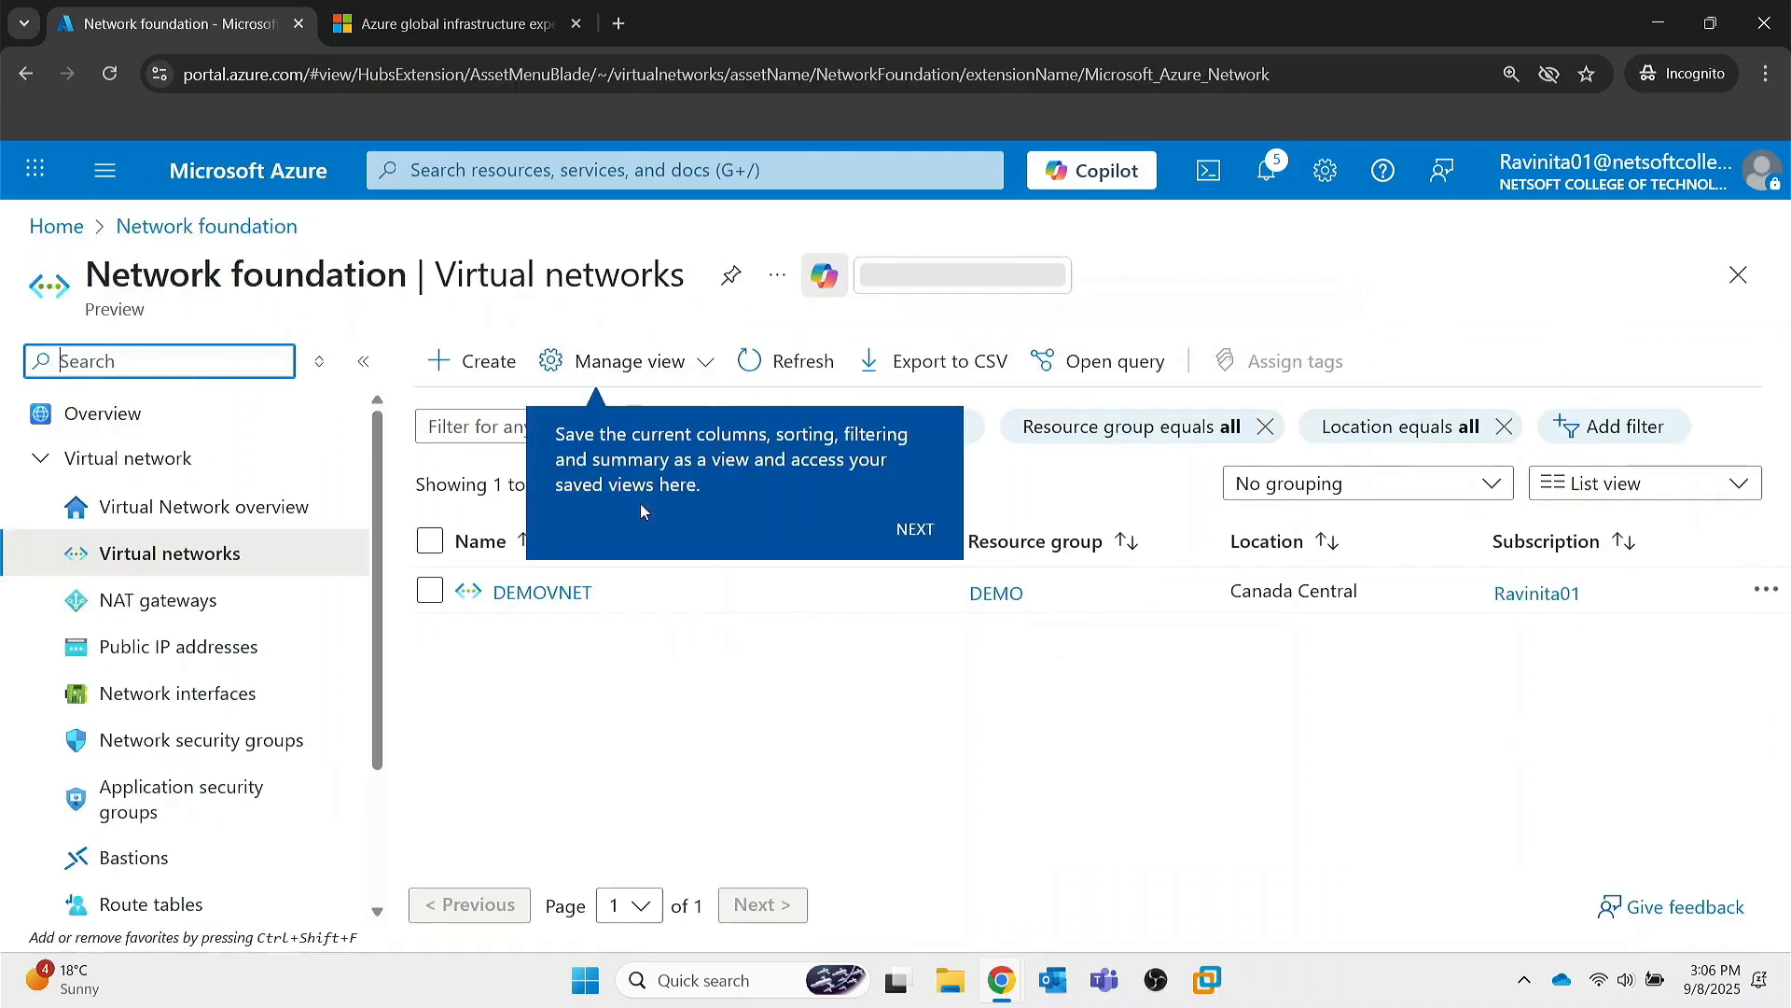
pyautogui.click(484, 373)
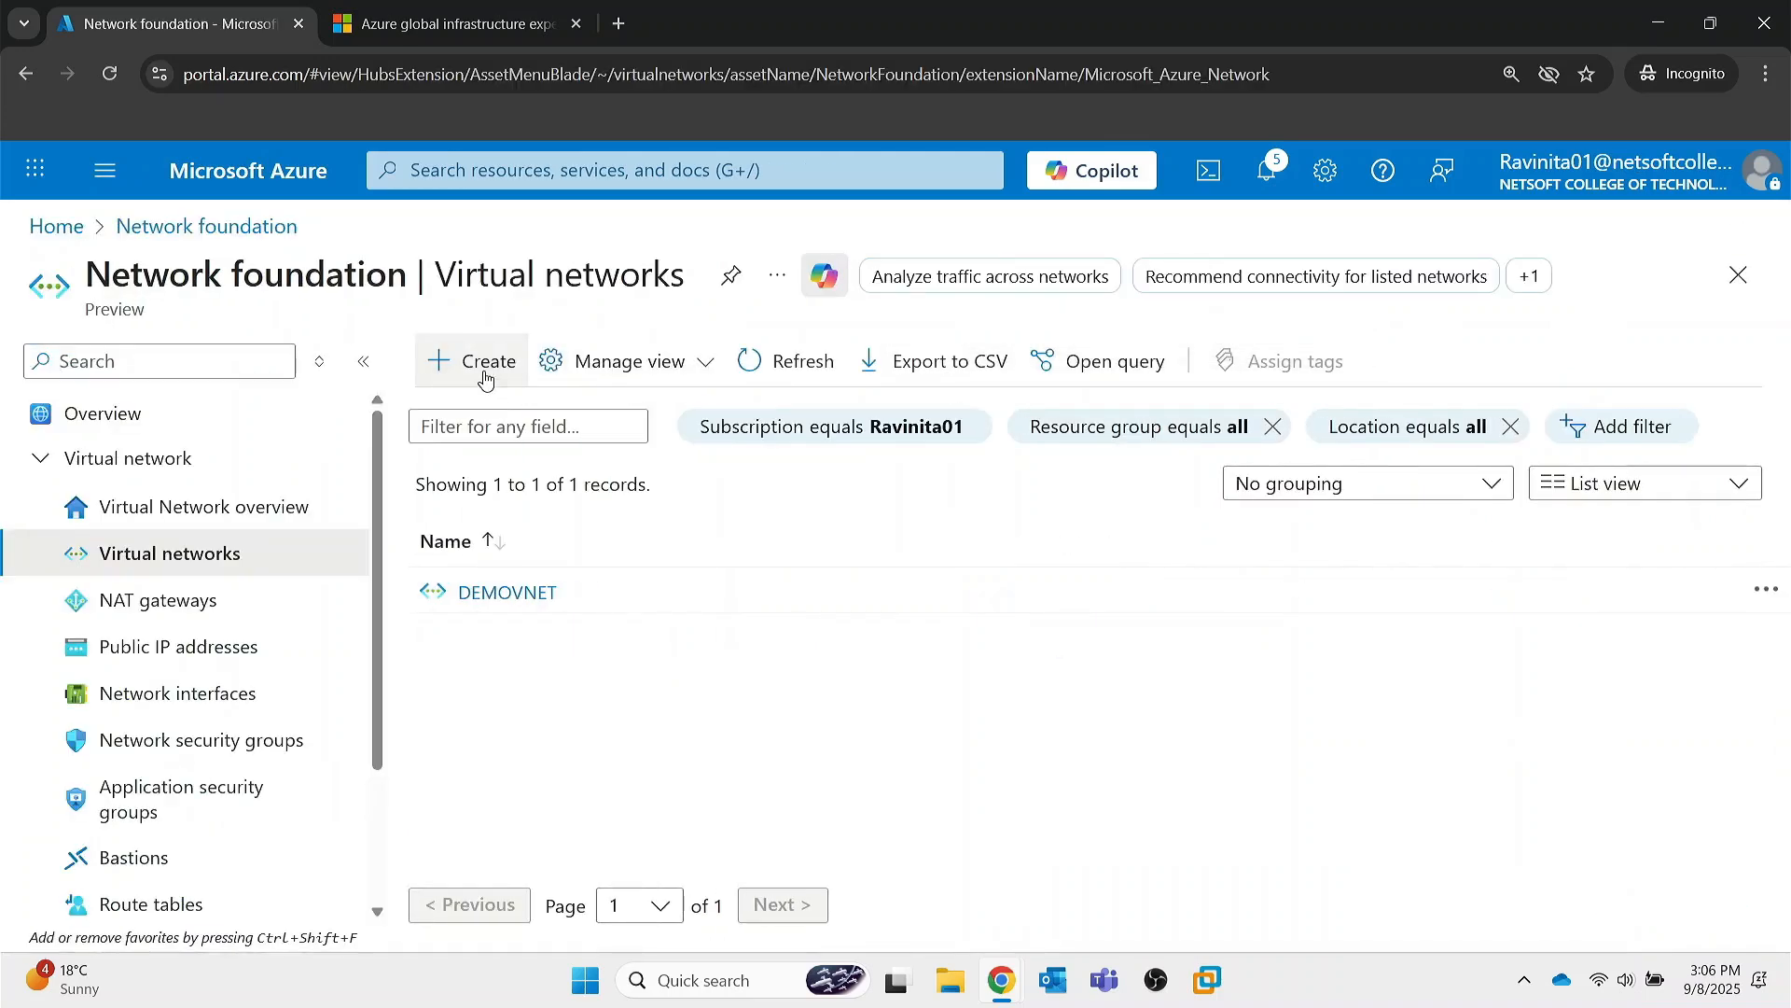
pyautogui.click(484, 373)
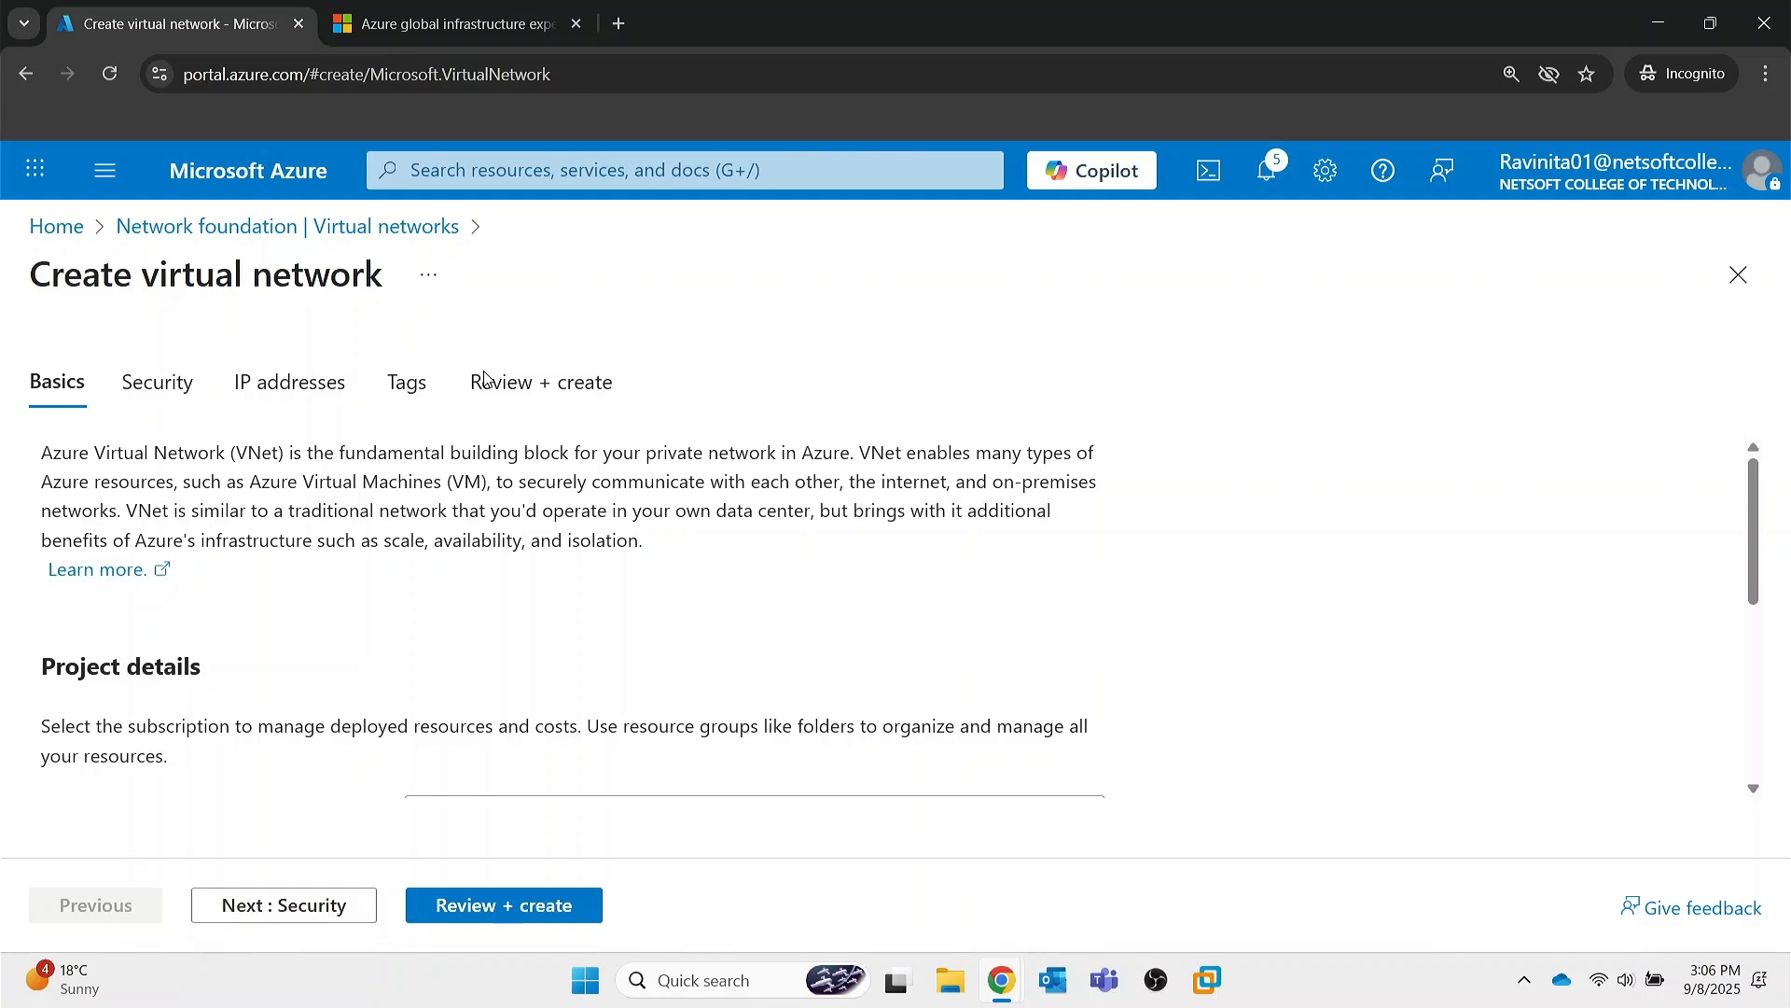
pyautogui.scroll(-4, 467, 560)
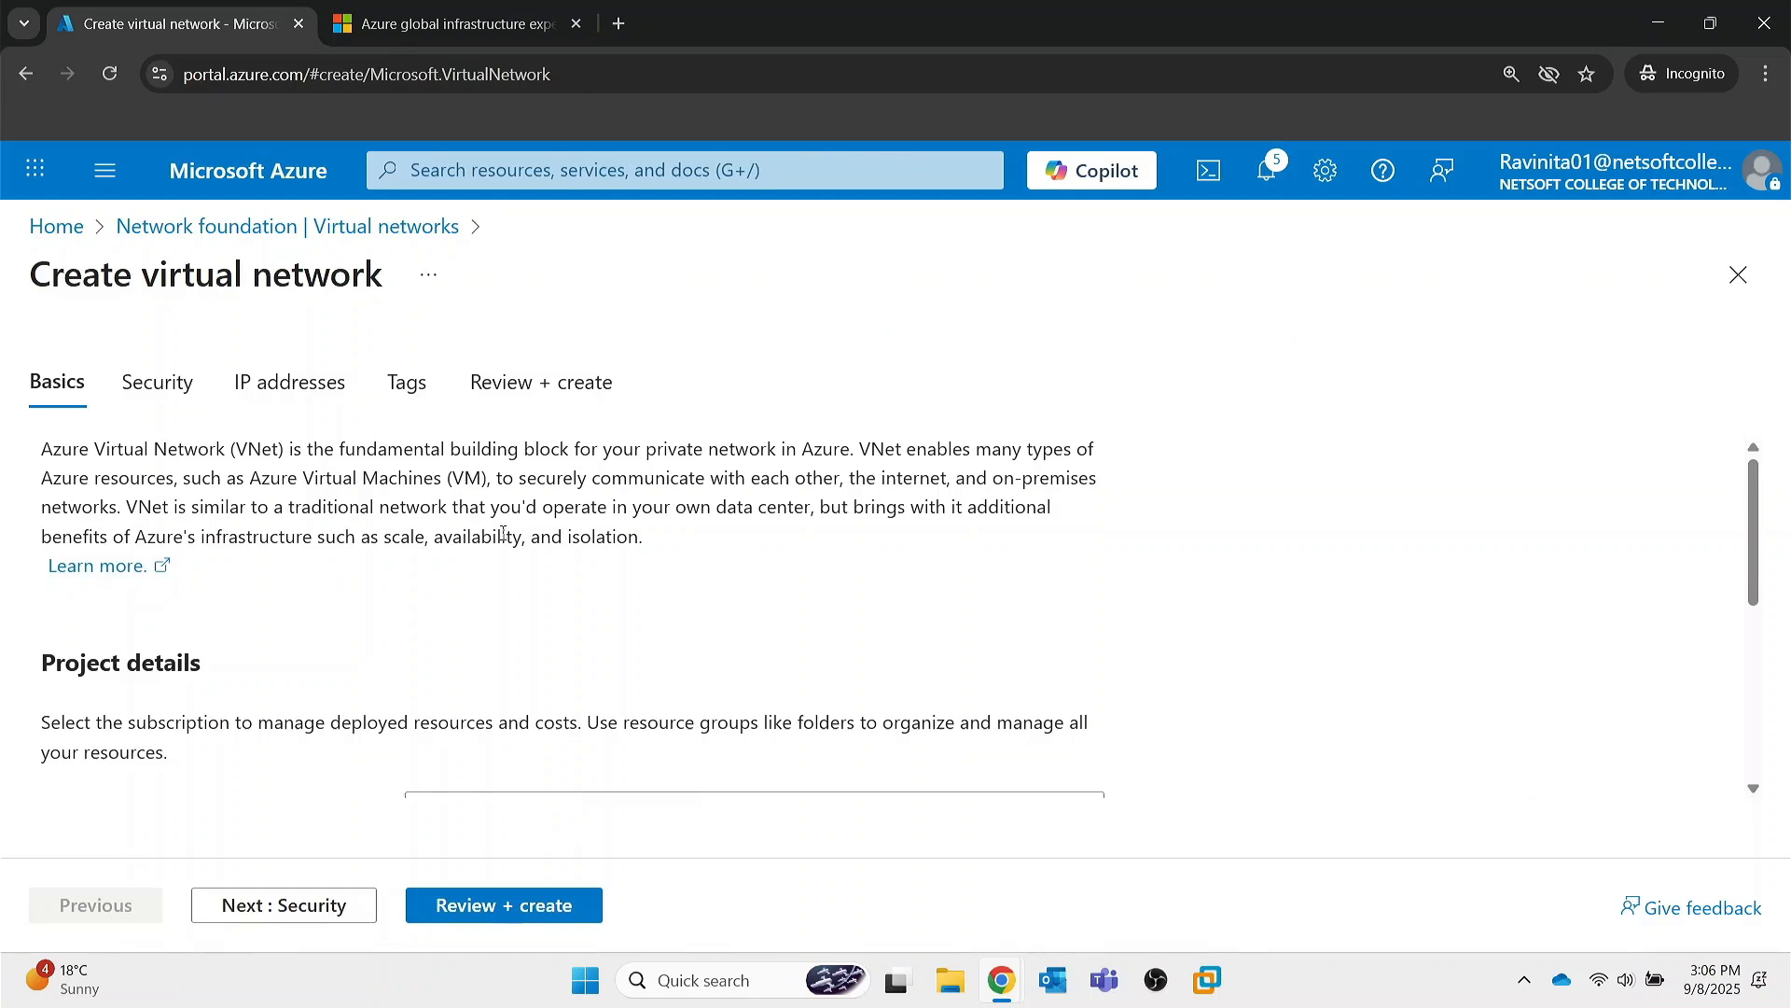
pyautogui.click(512, 702)
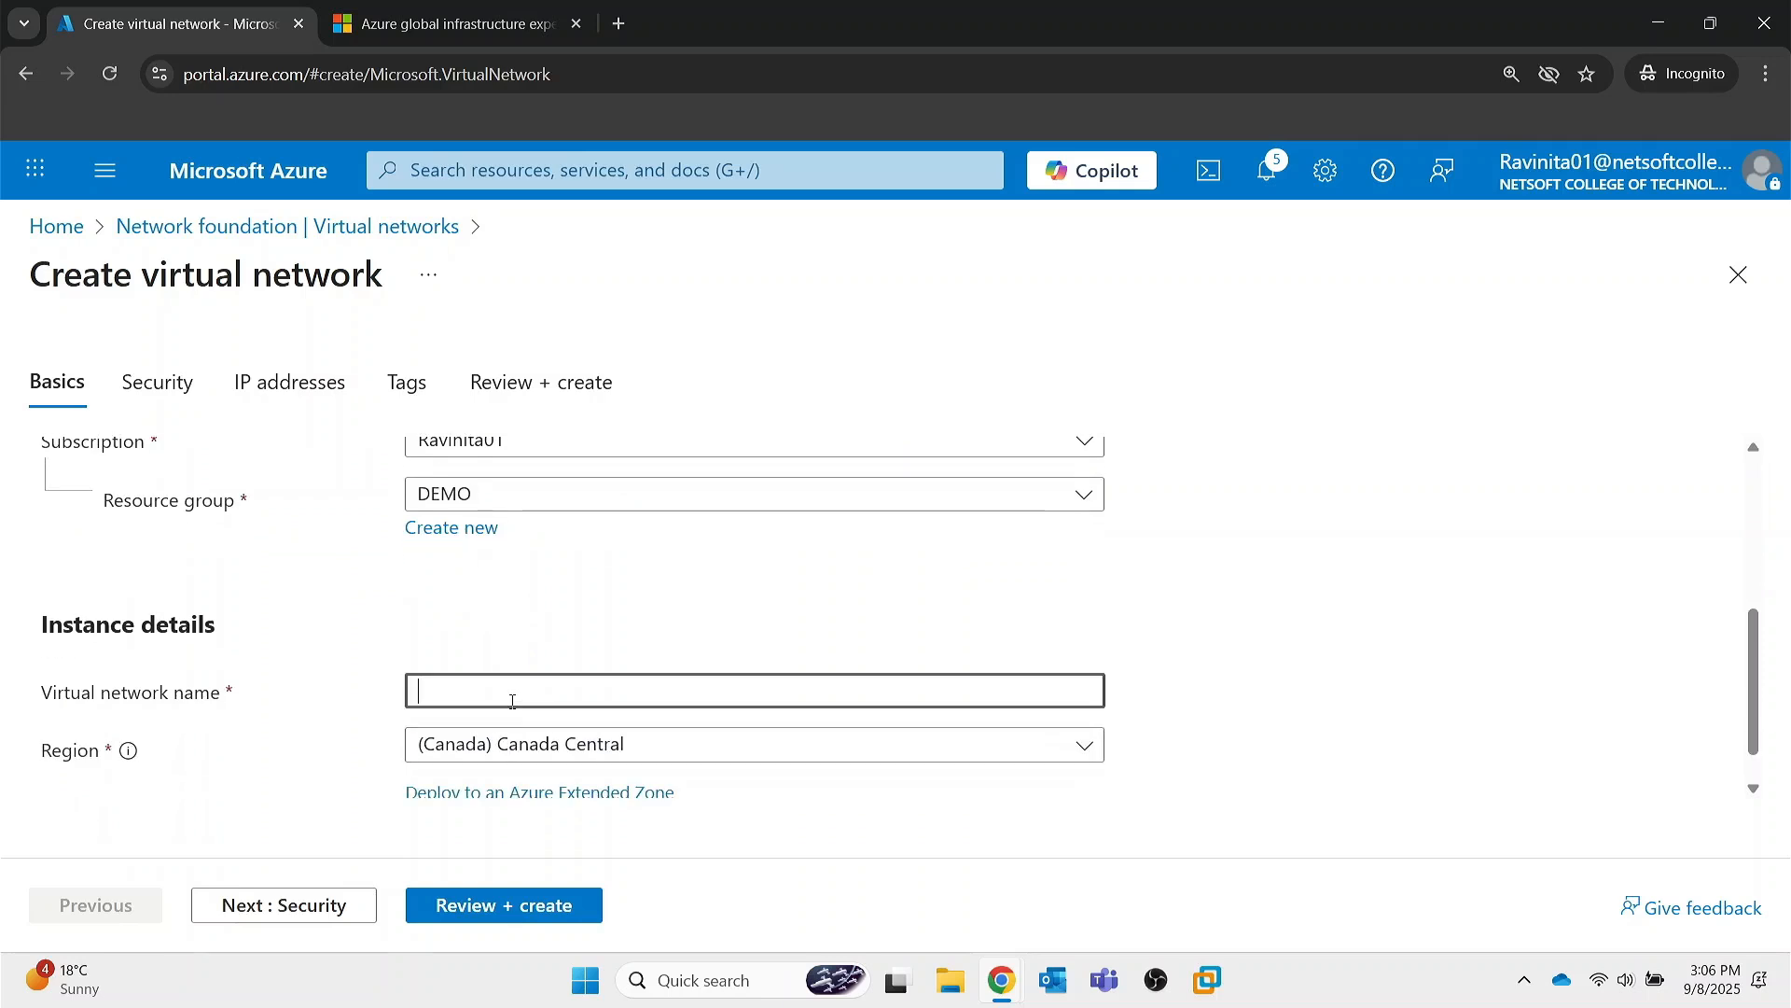
pyautogui.write('DEMOVNET02')
# - Keep the default security, IP address and tag settings for DEMOVNET02, and create the virtual network
pyautogui.click(360, 906)
pyautogui.click(361, 905)
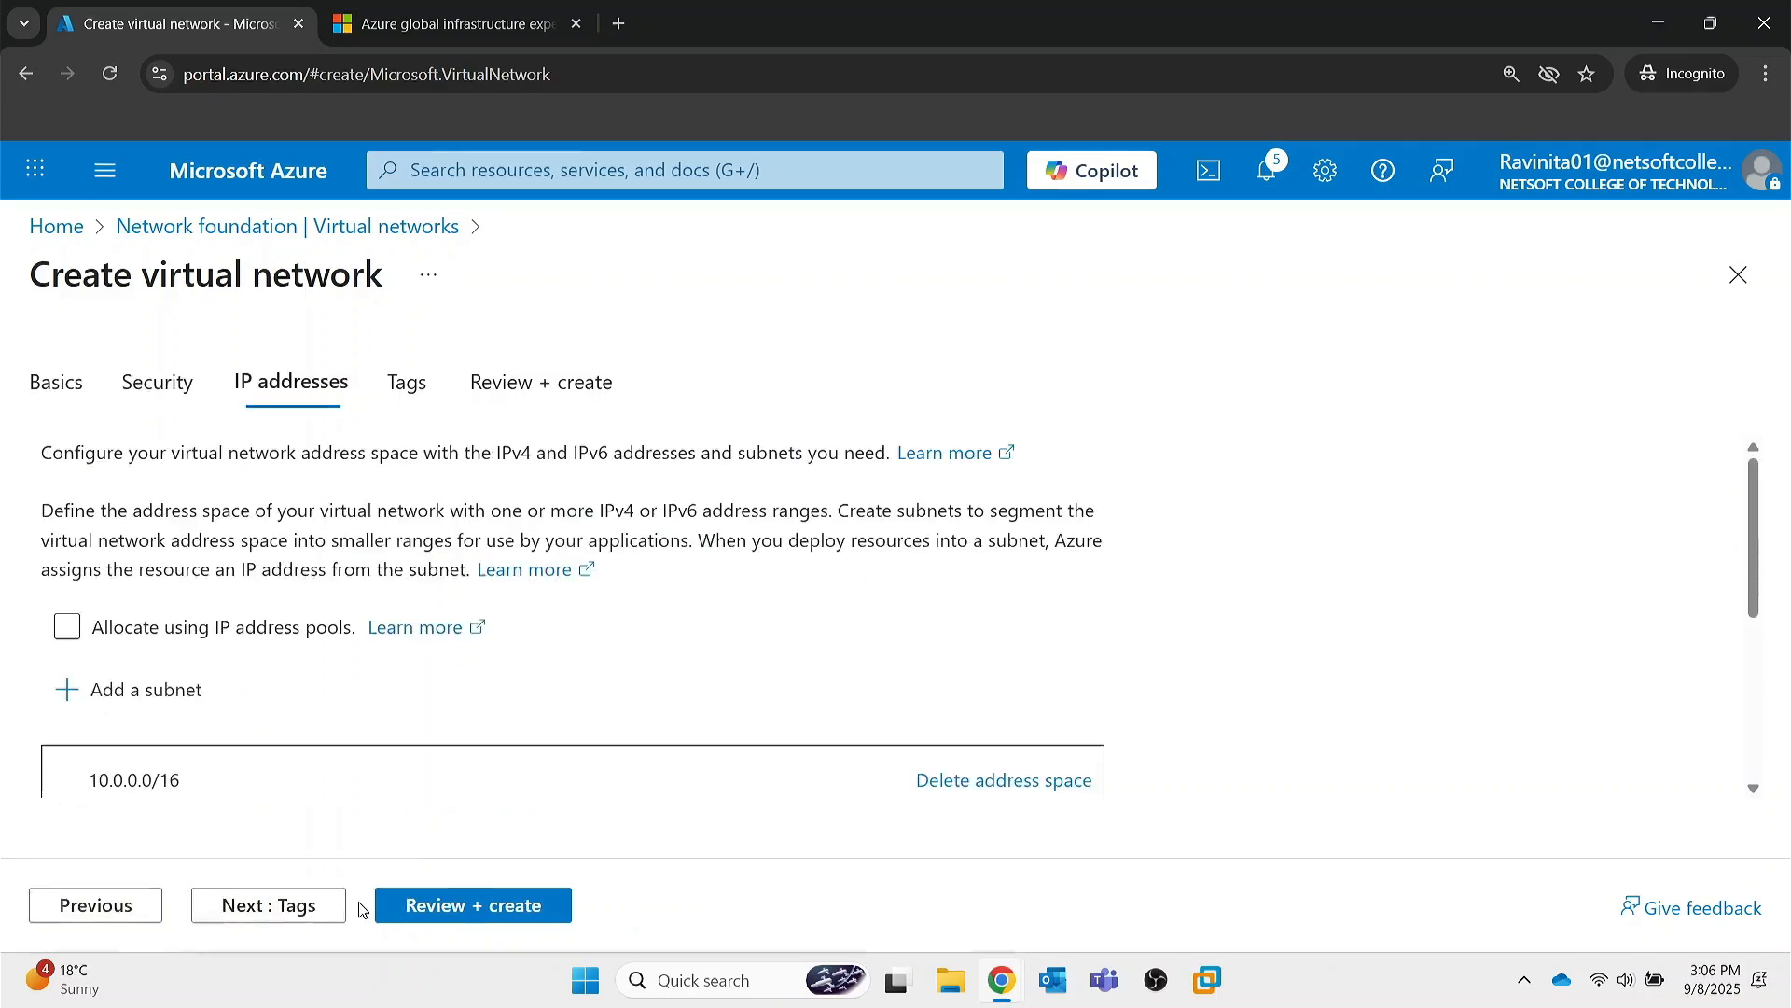
pyautogui.click(271, 906)
pyautogui.click(316, 904)
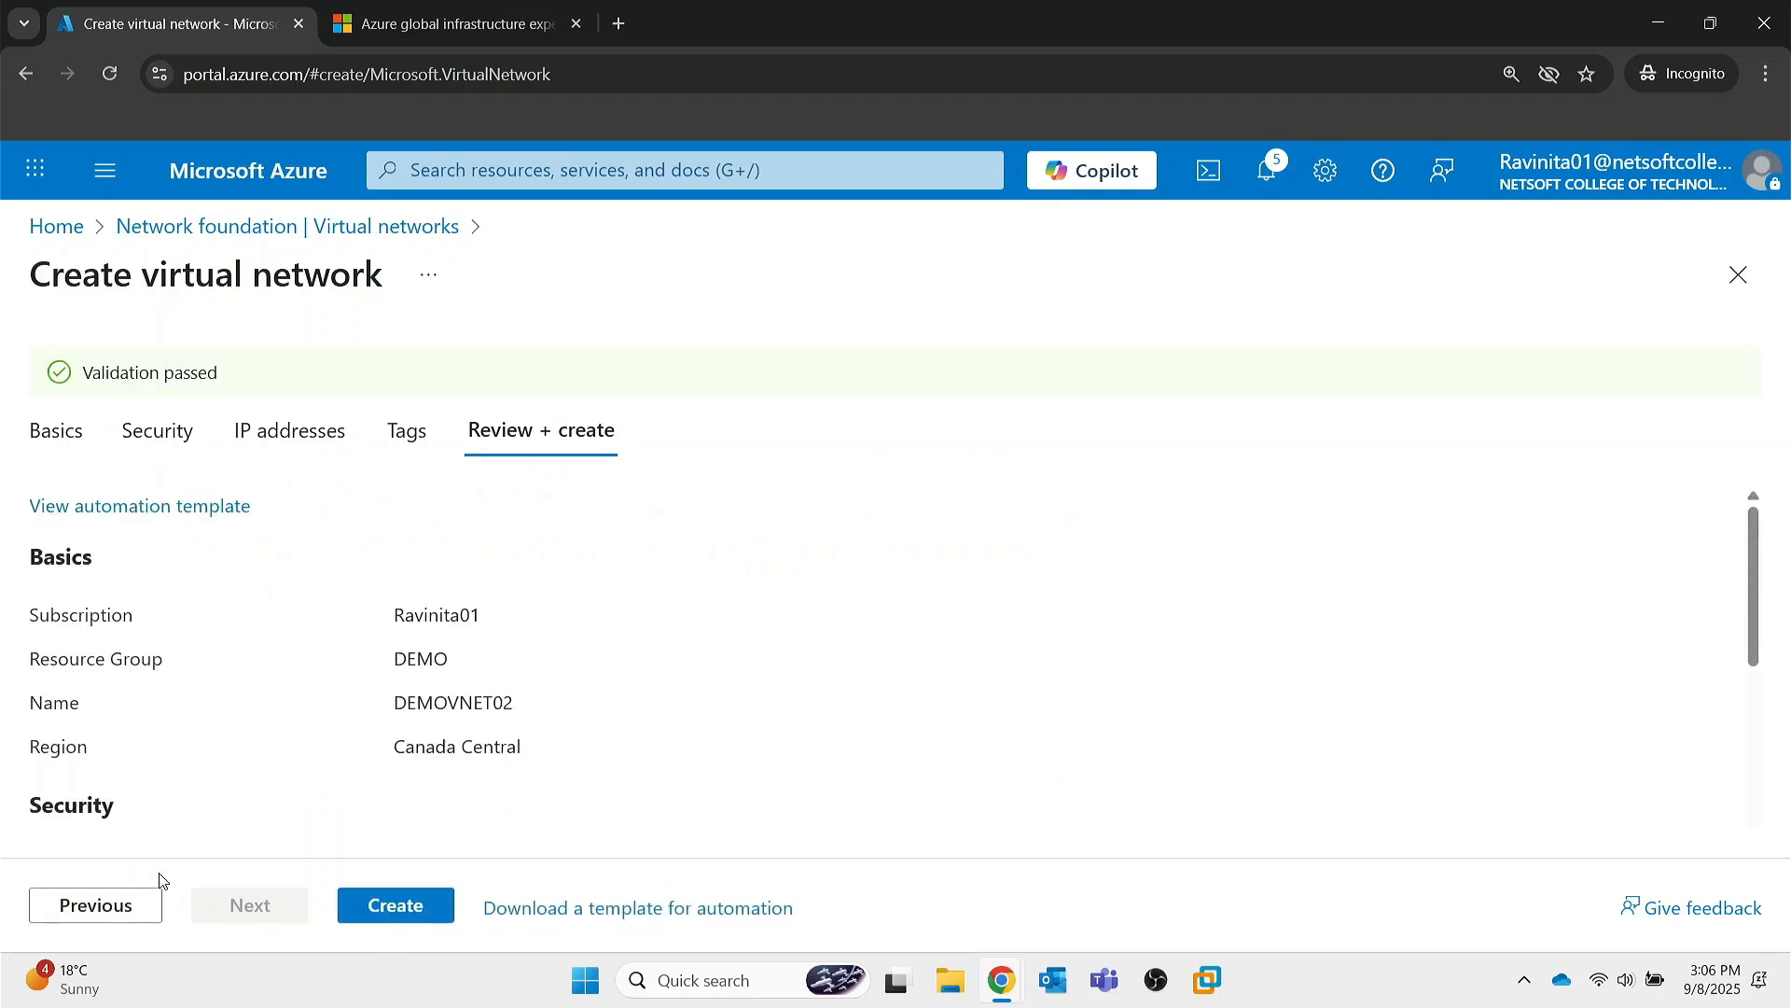
pyautogui.click(411, 910)
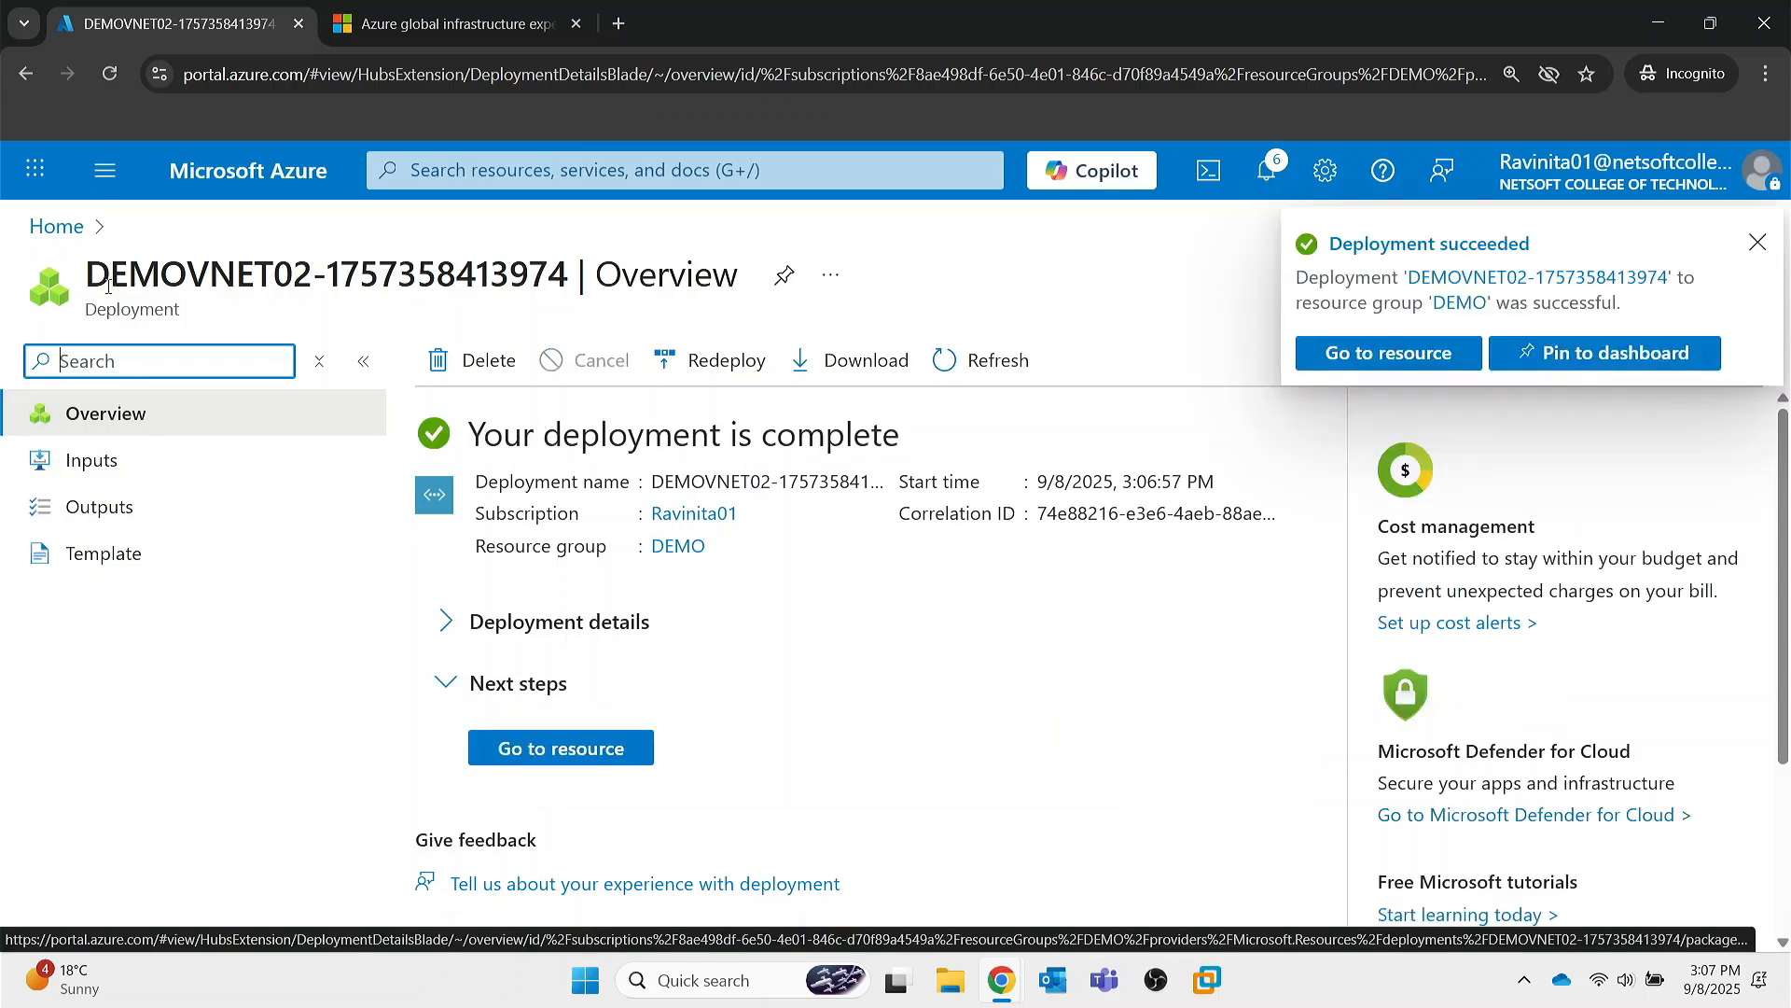
# - Return to the virtual networks list and open the peerings page of DEMOVNET
pyautogui.click(473, 160)
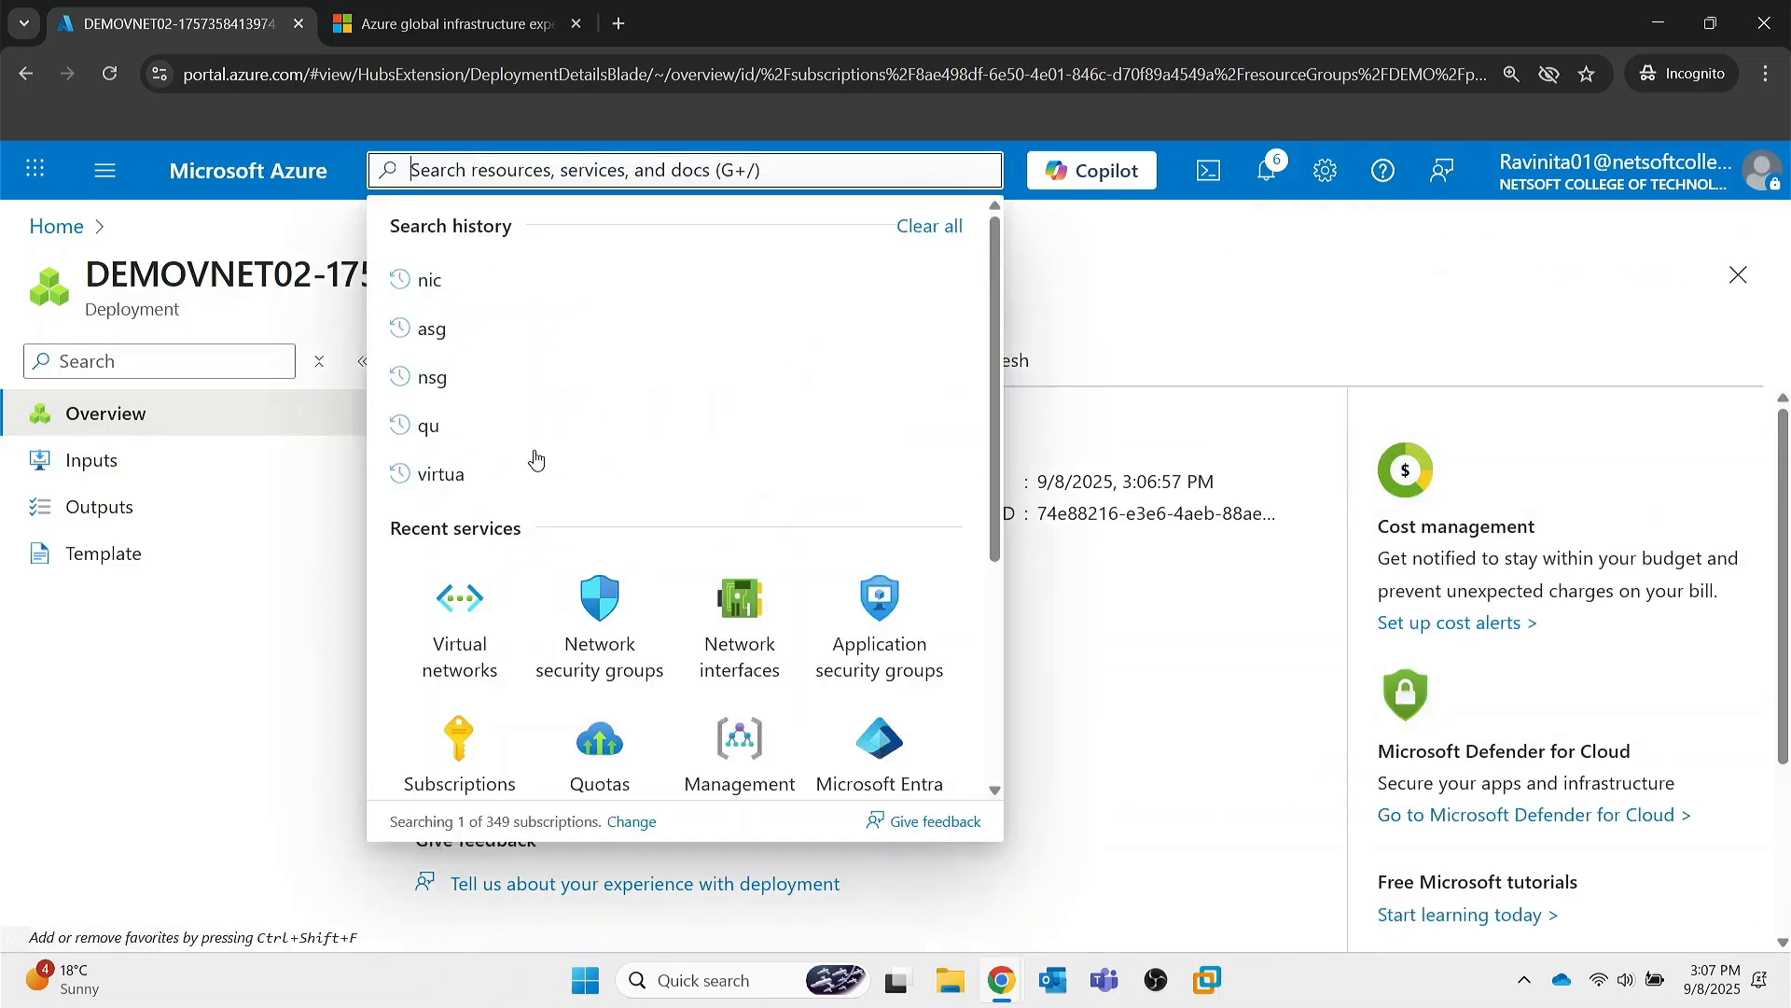
pyautogui.click(467, 623)
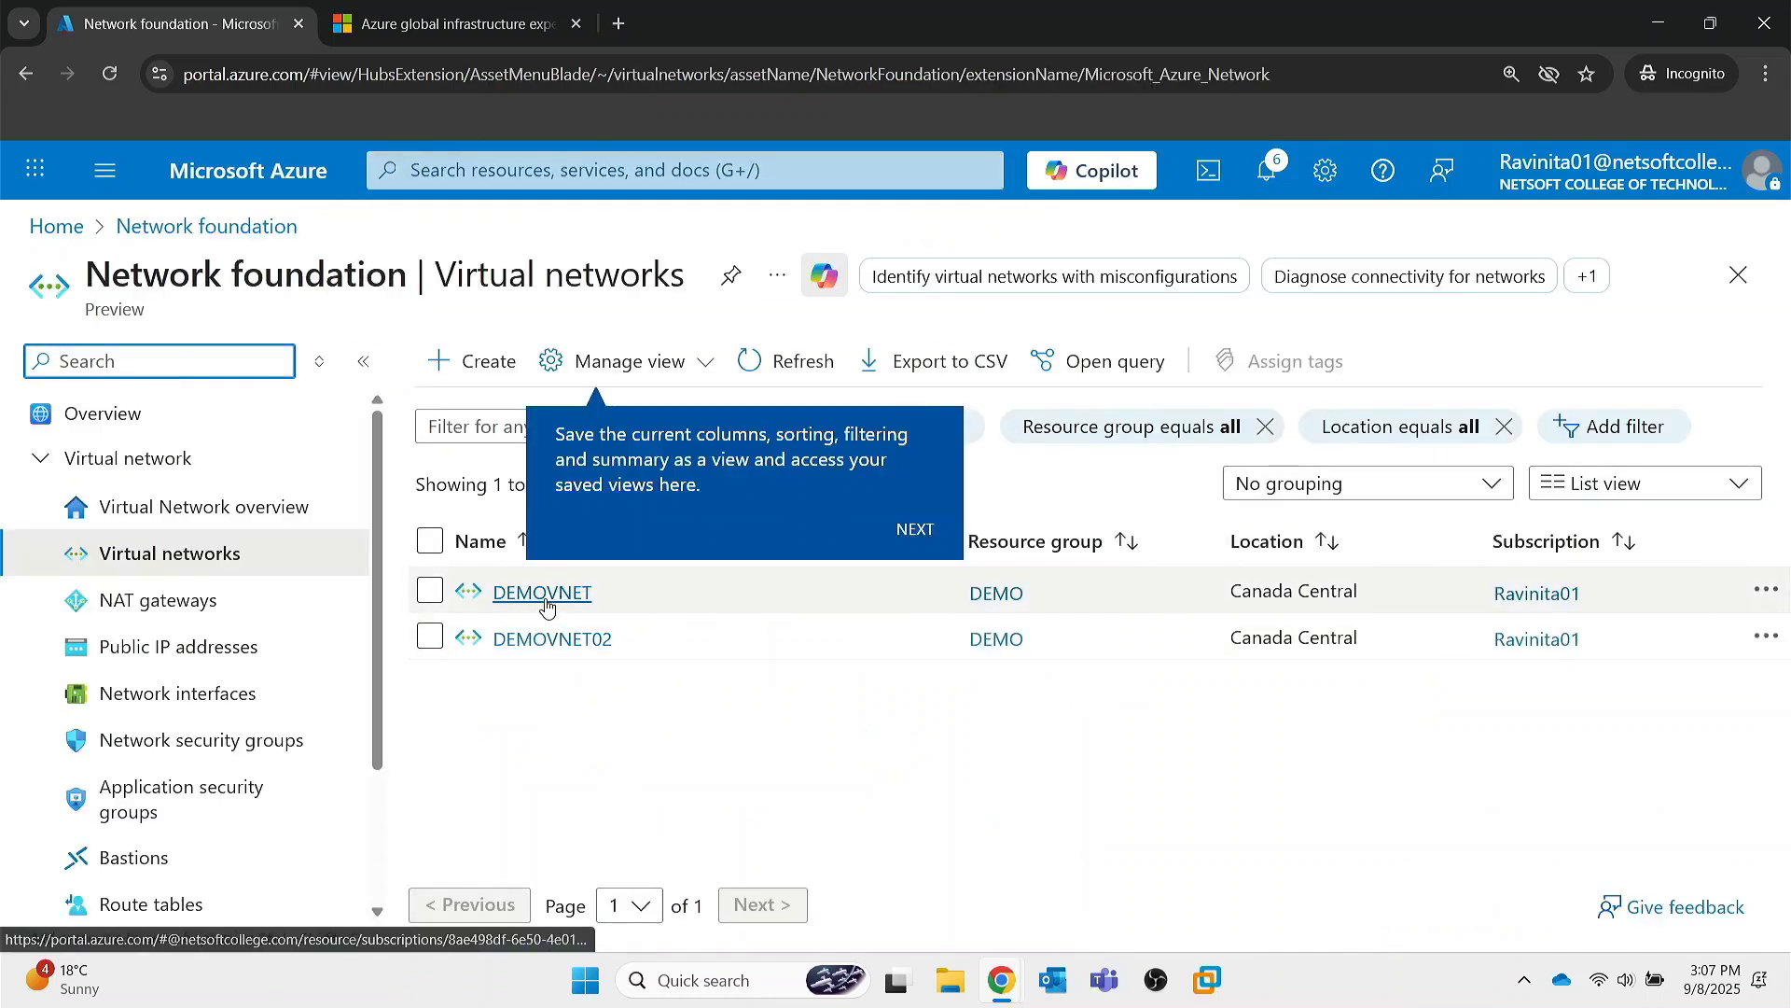
pyautogui.click(546, 593)
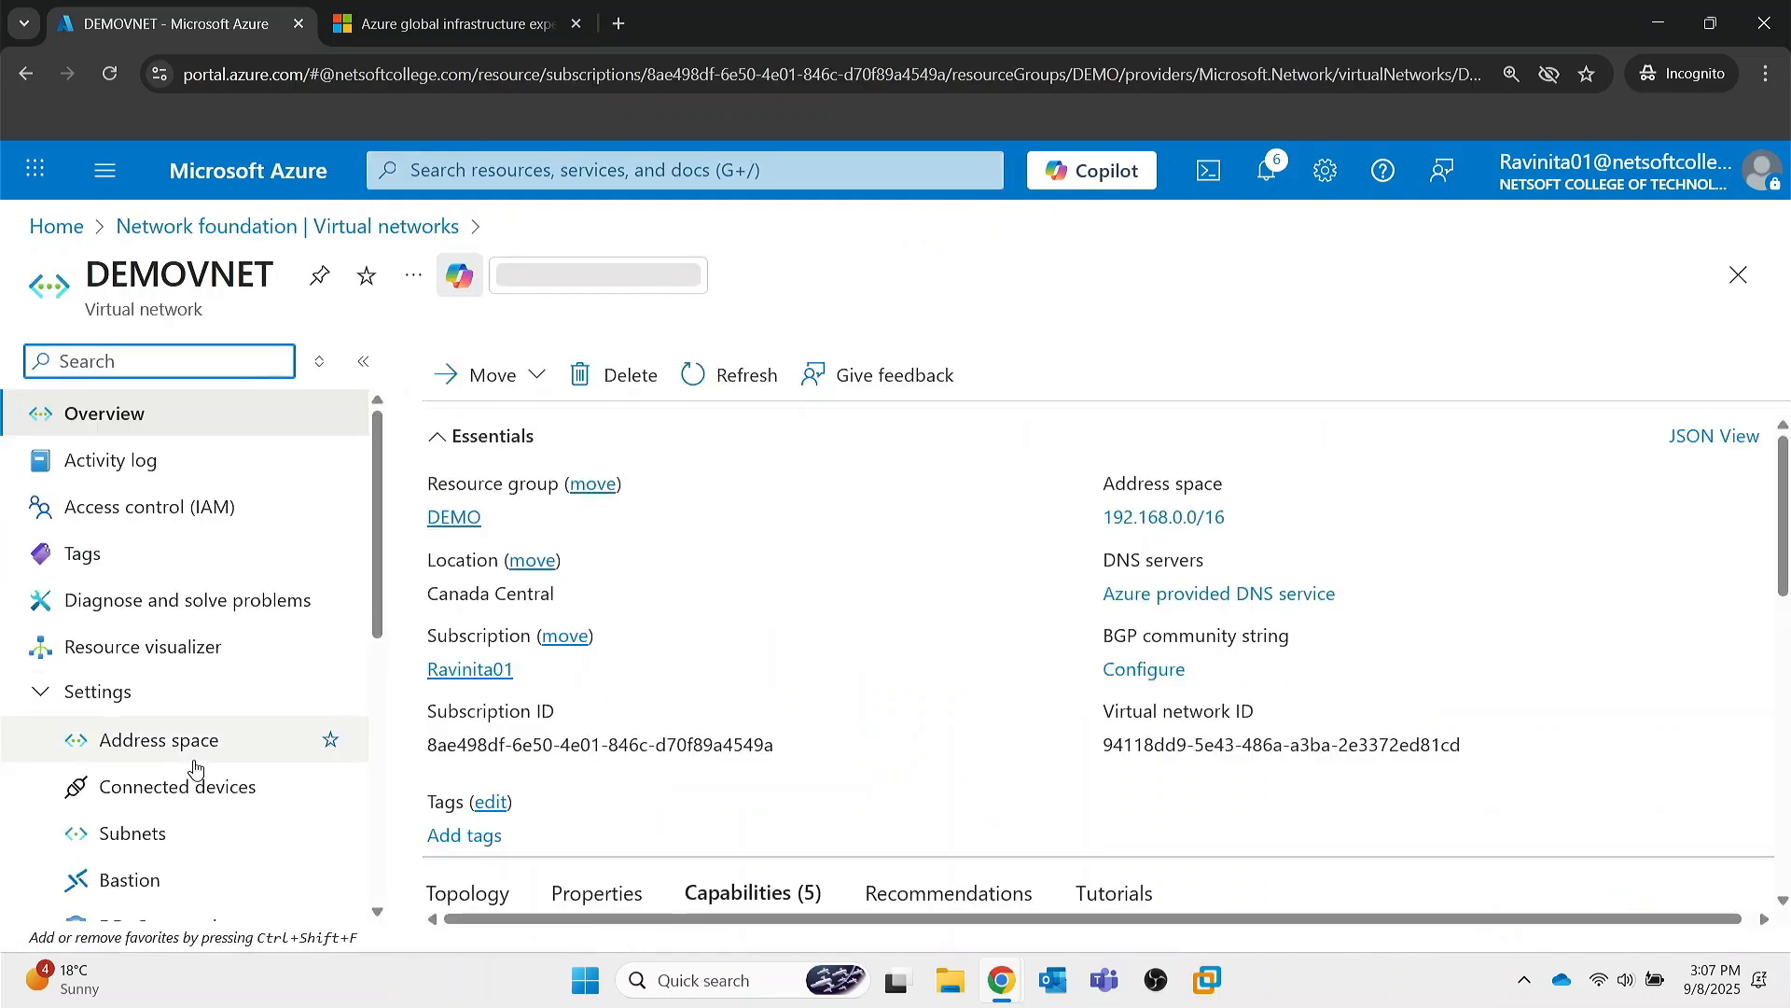
pyautogui.scroll(-4, 192, 768)
pyautogui.scroll(2, 191, 760)
pyautogui.scroll(-5, 168, 737)
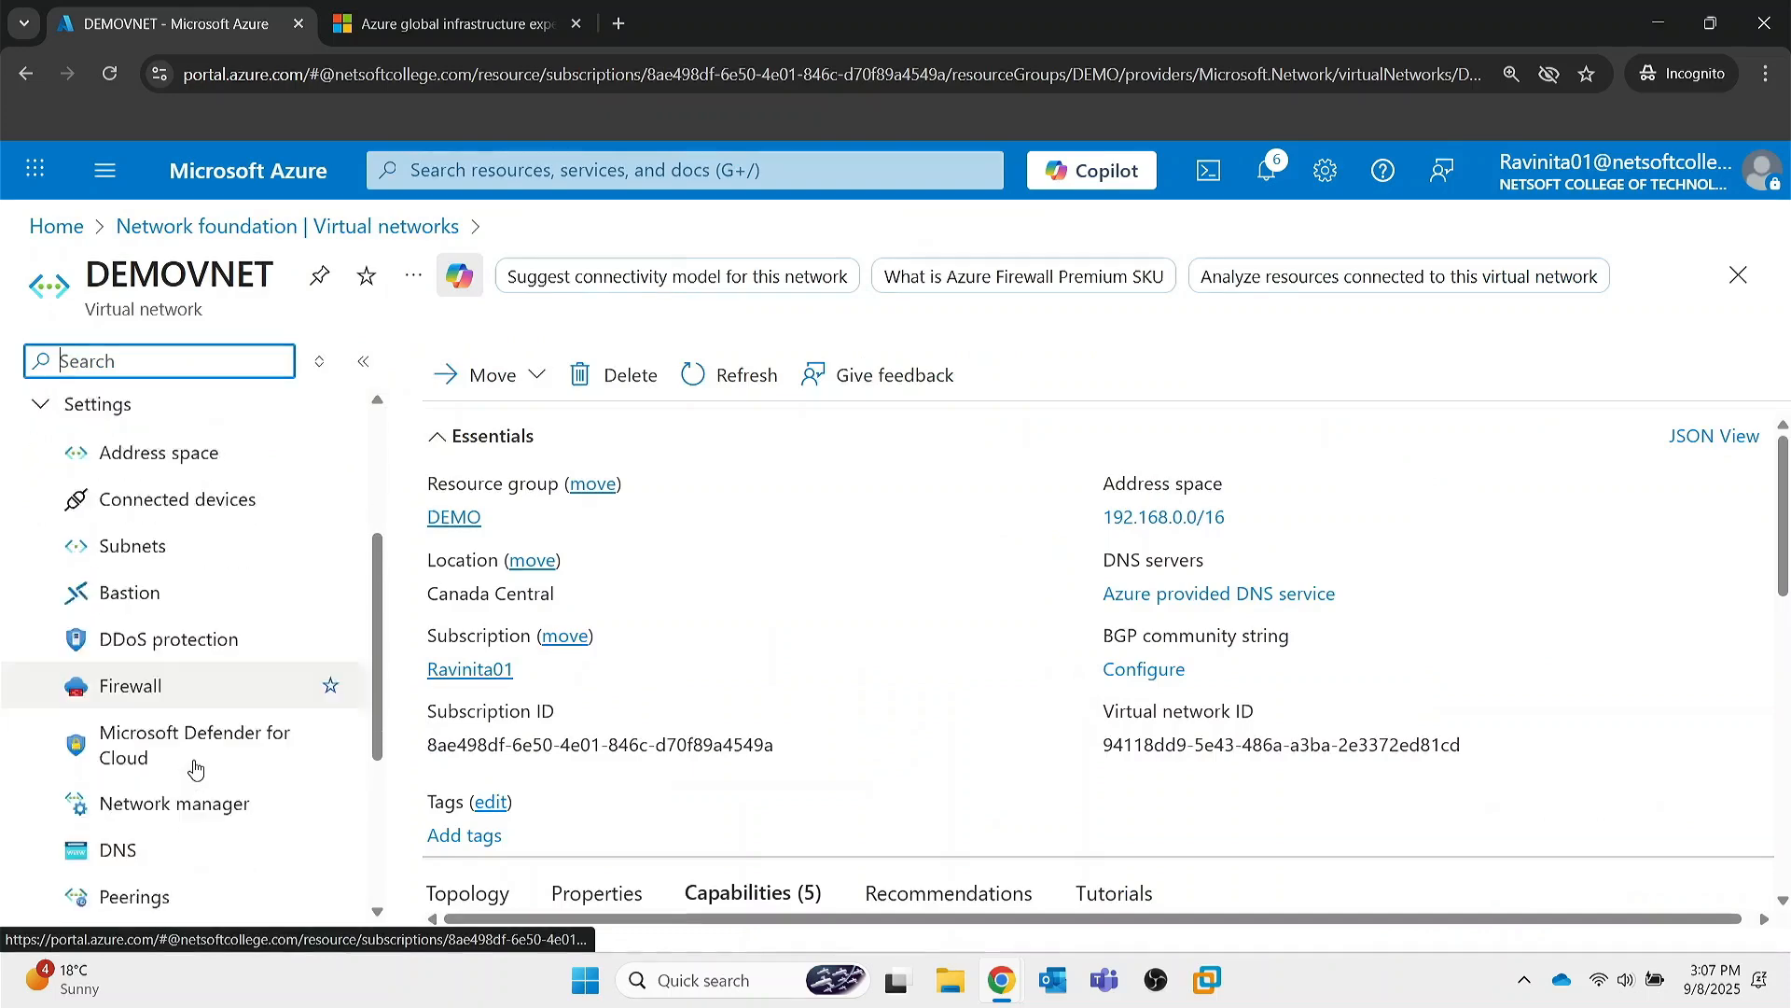
pyautogui.click(136, 707)
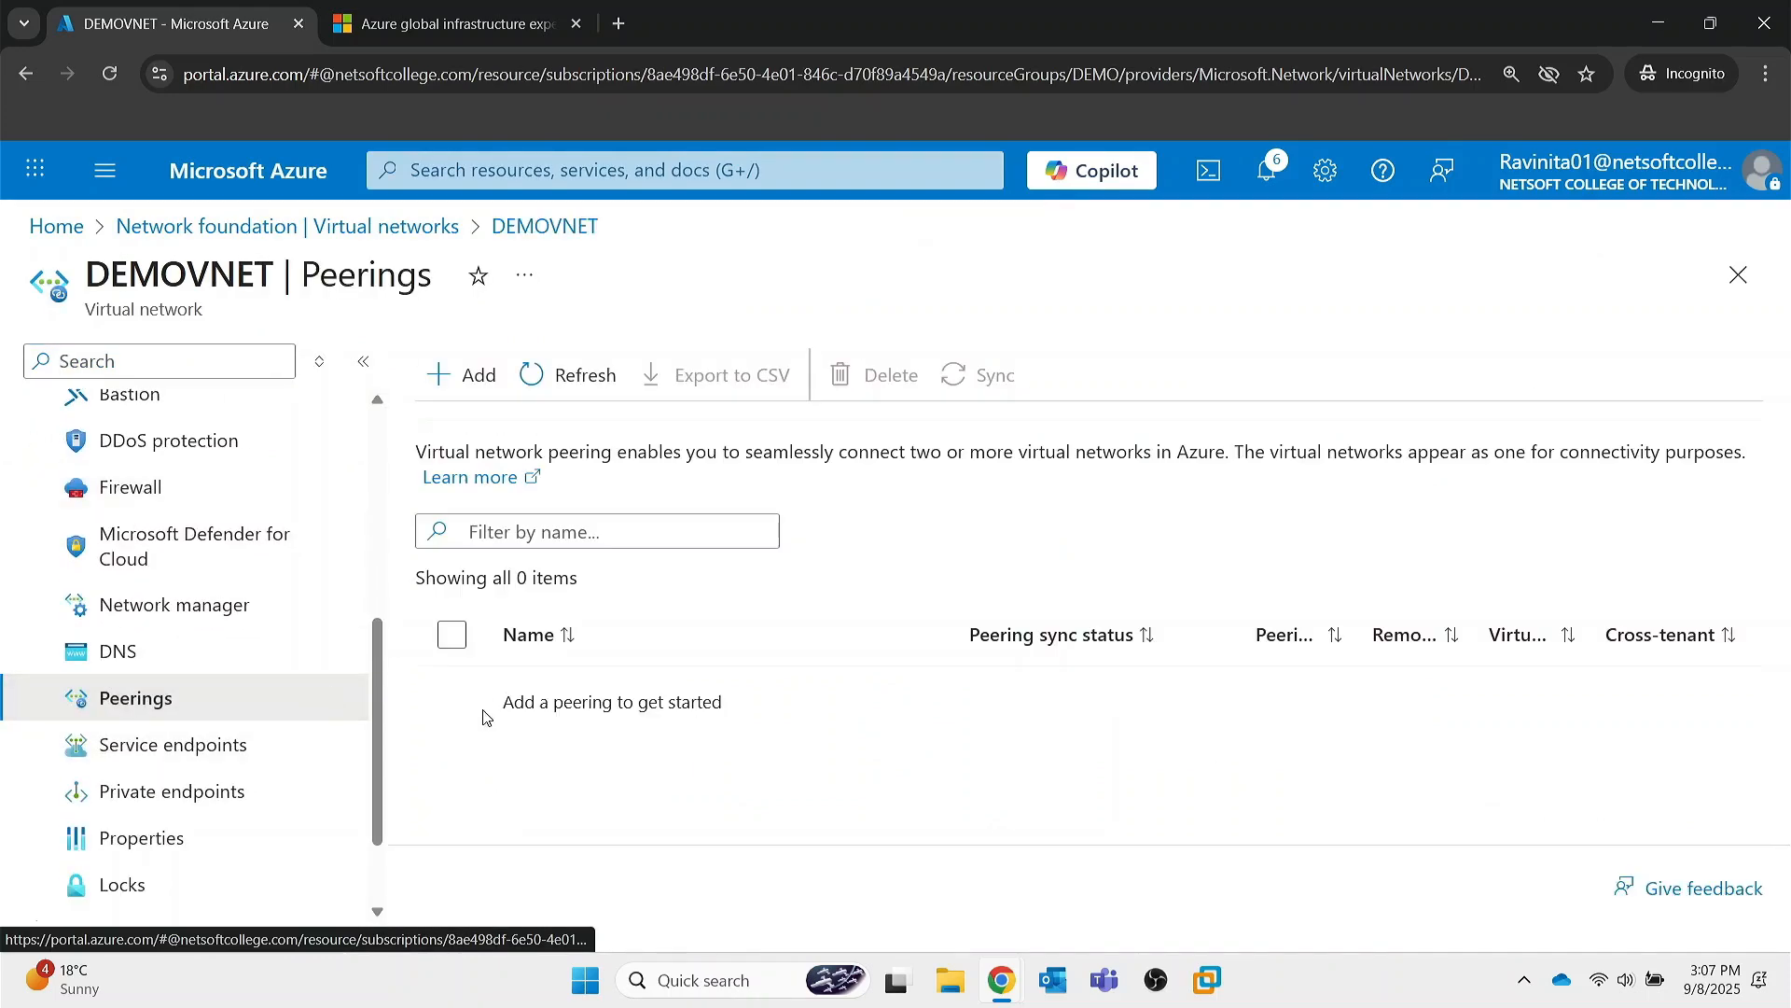
# - Start adding a peering to DEMOVNET and name the remote peering link VNET02-to-VNET01
pyautogui.click(466, 382)
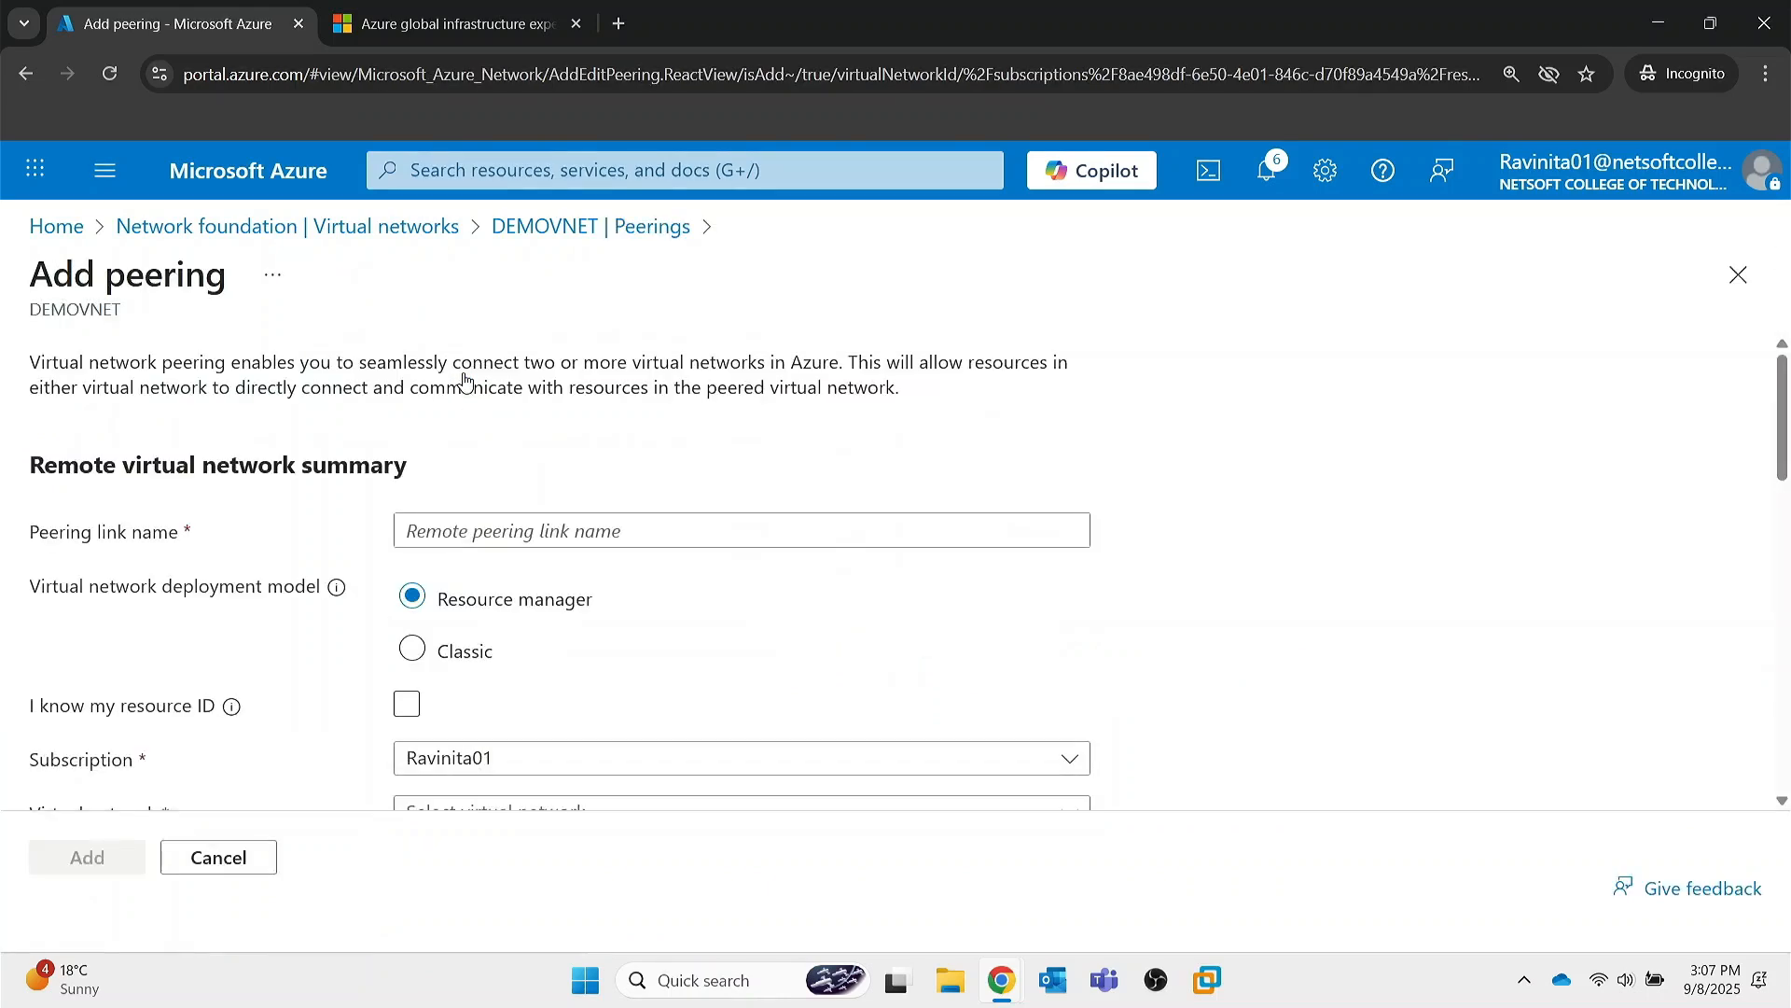
pyautogui.click(456, 533)
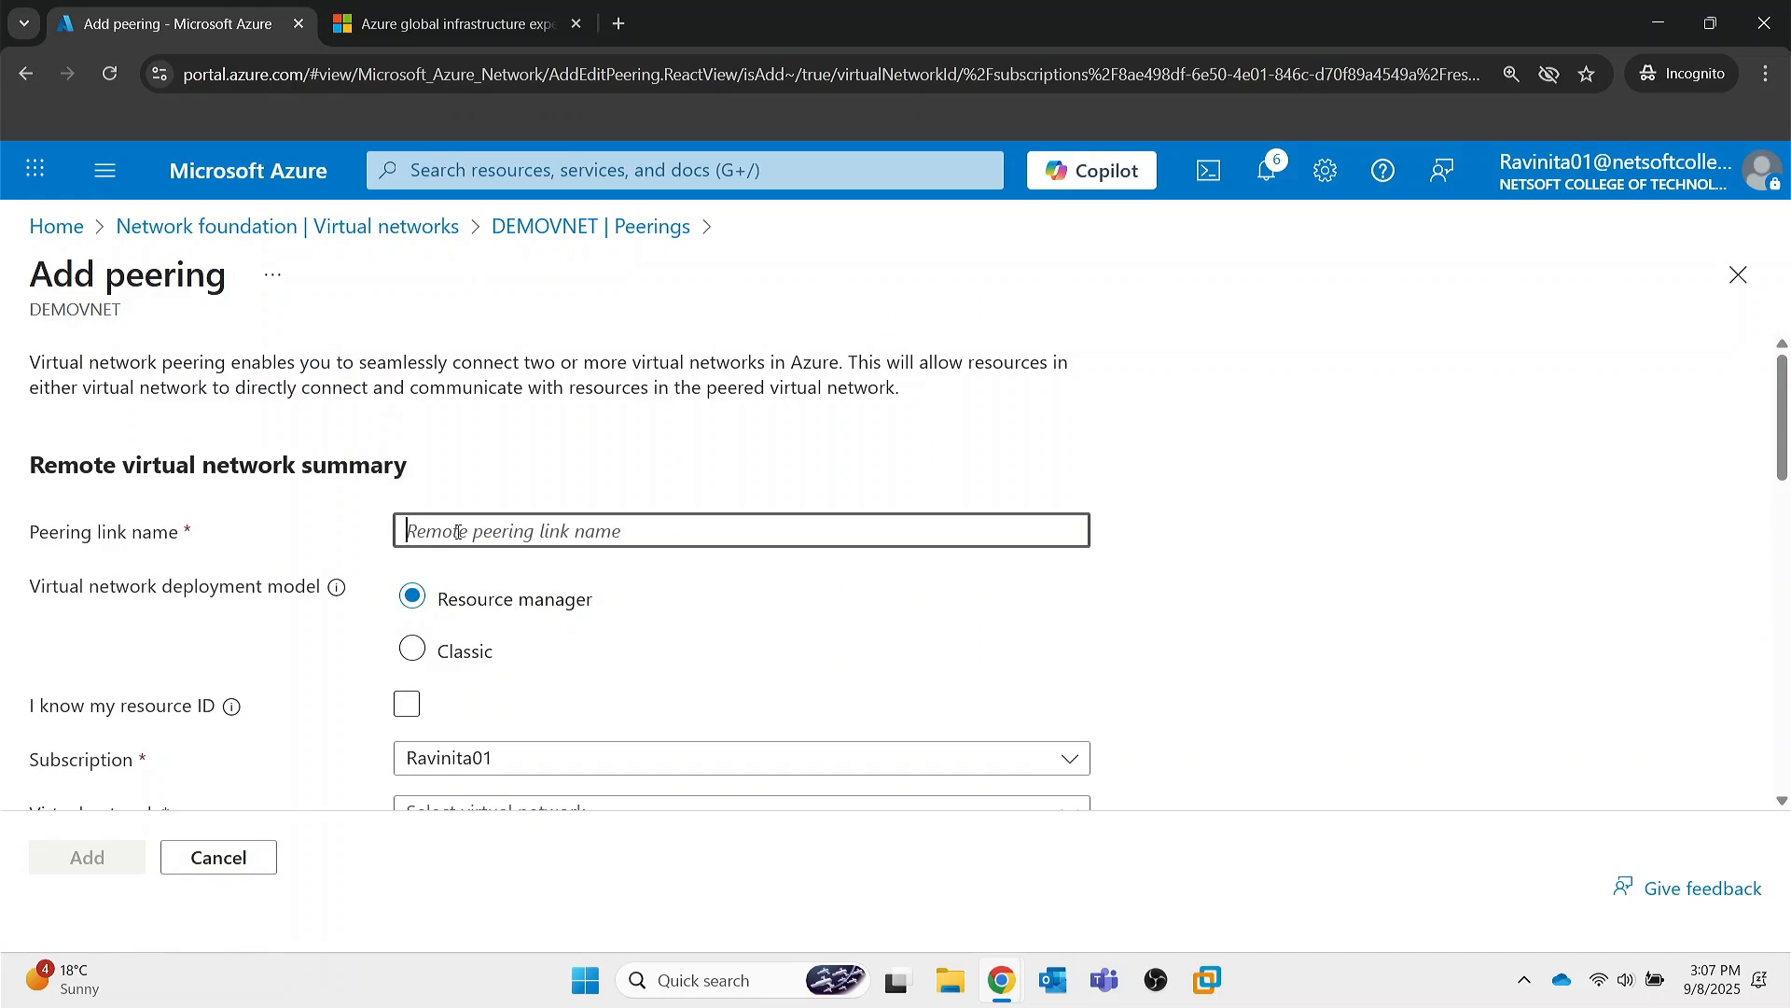
pyautogui.write('V')
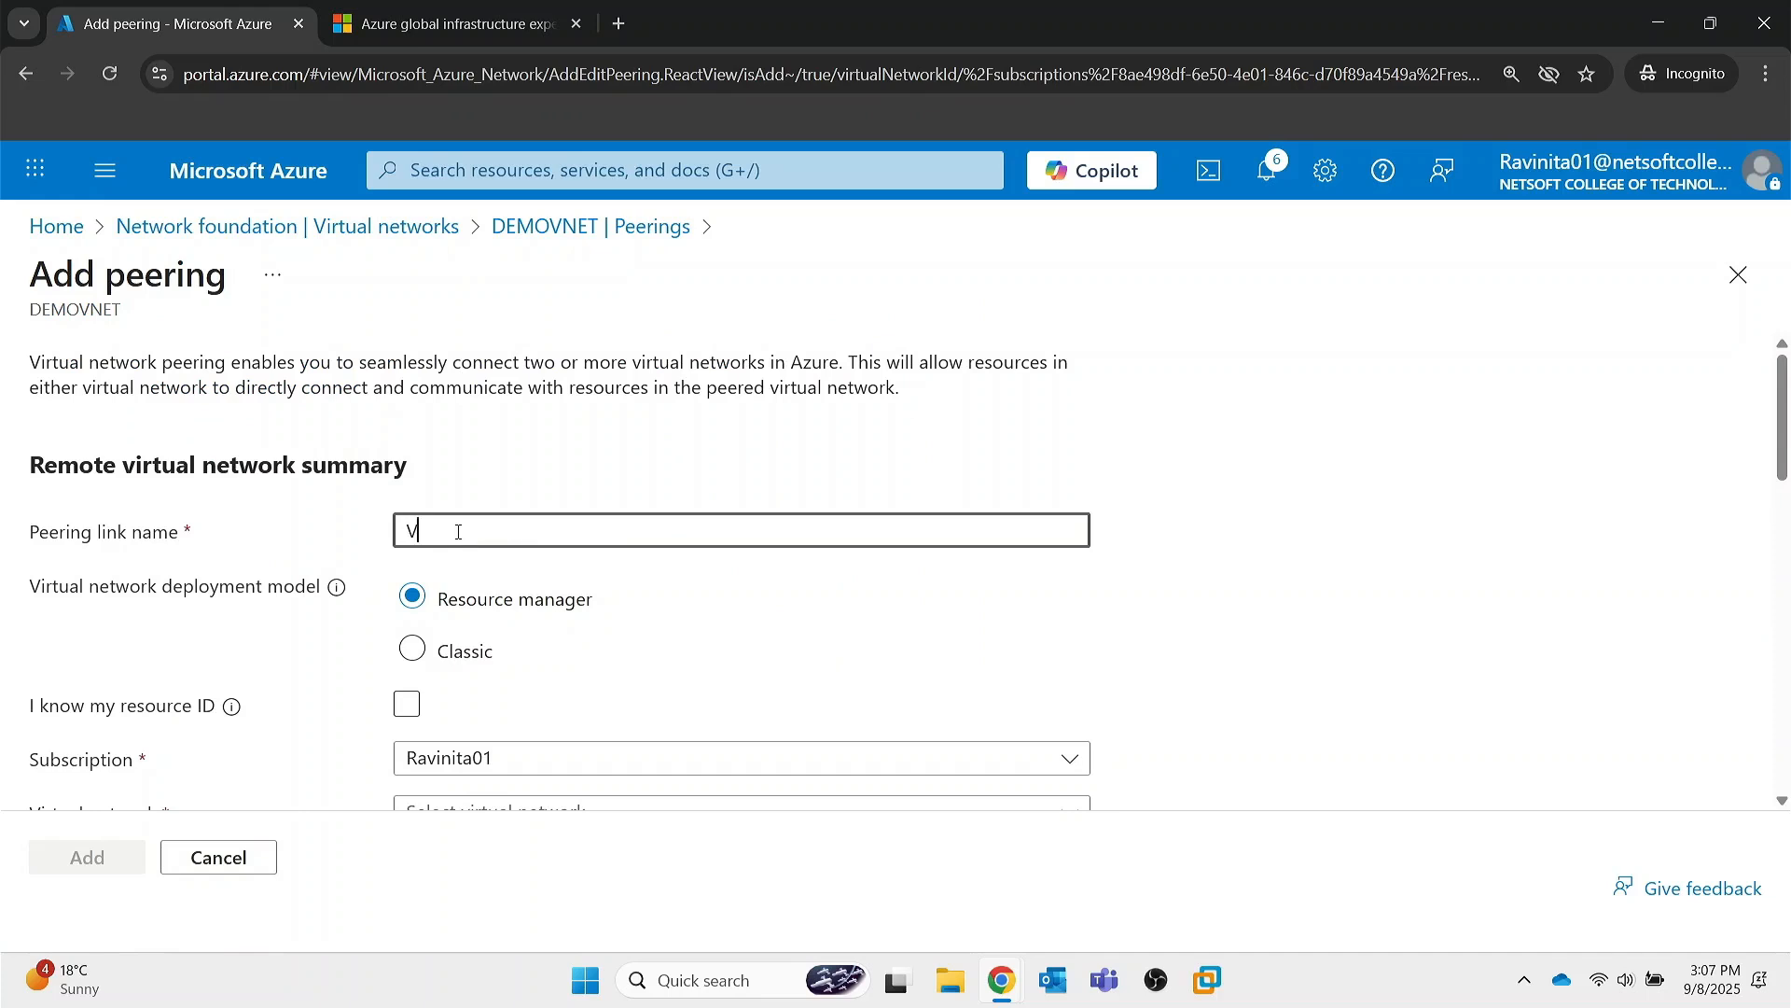
pyautogui.write('NET02-to-VNET01')
# - Set the remote virtual network of the peering to DEMOVNET02 (DEMO)
pyautogui.scroll(-2, 483, 660)
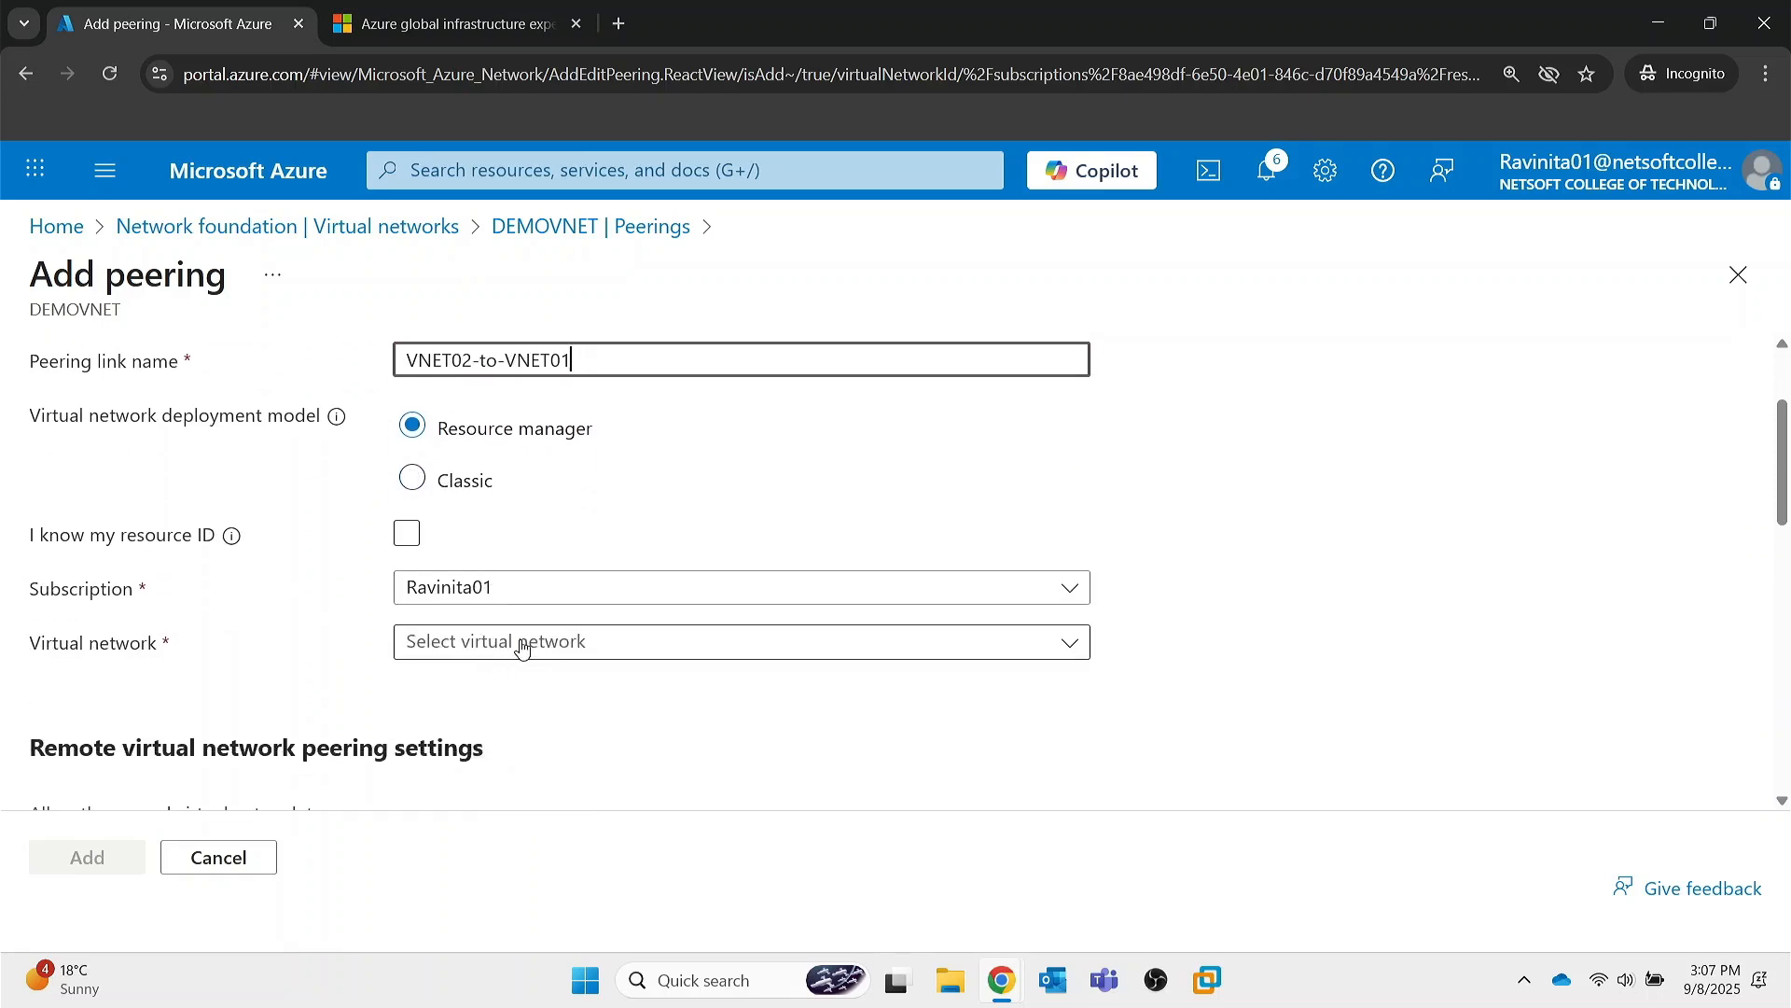
pyautogui.click(526, 643)
pyautogui.click(584, 747)
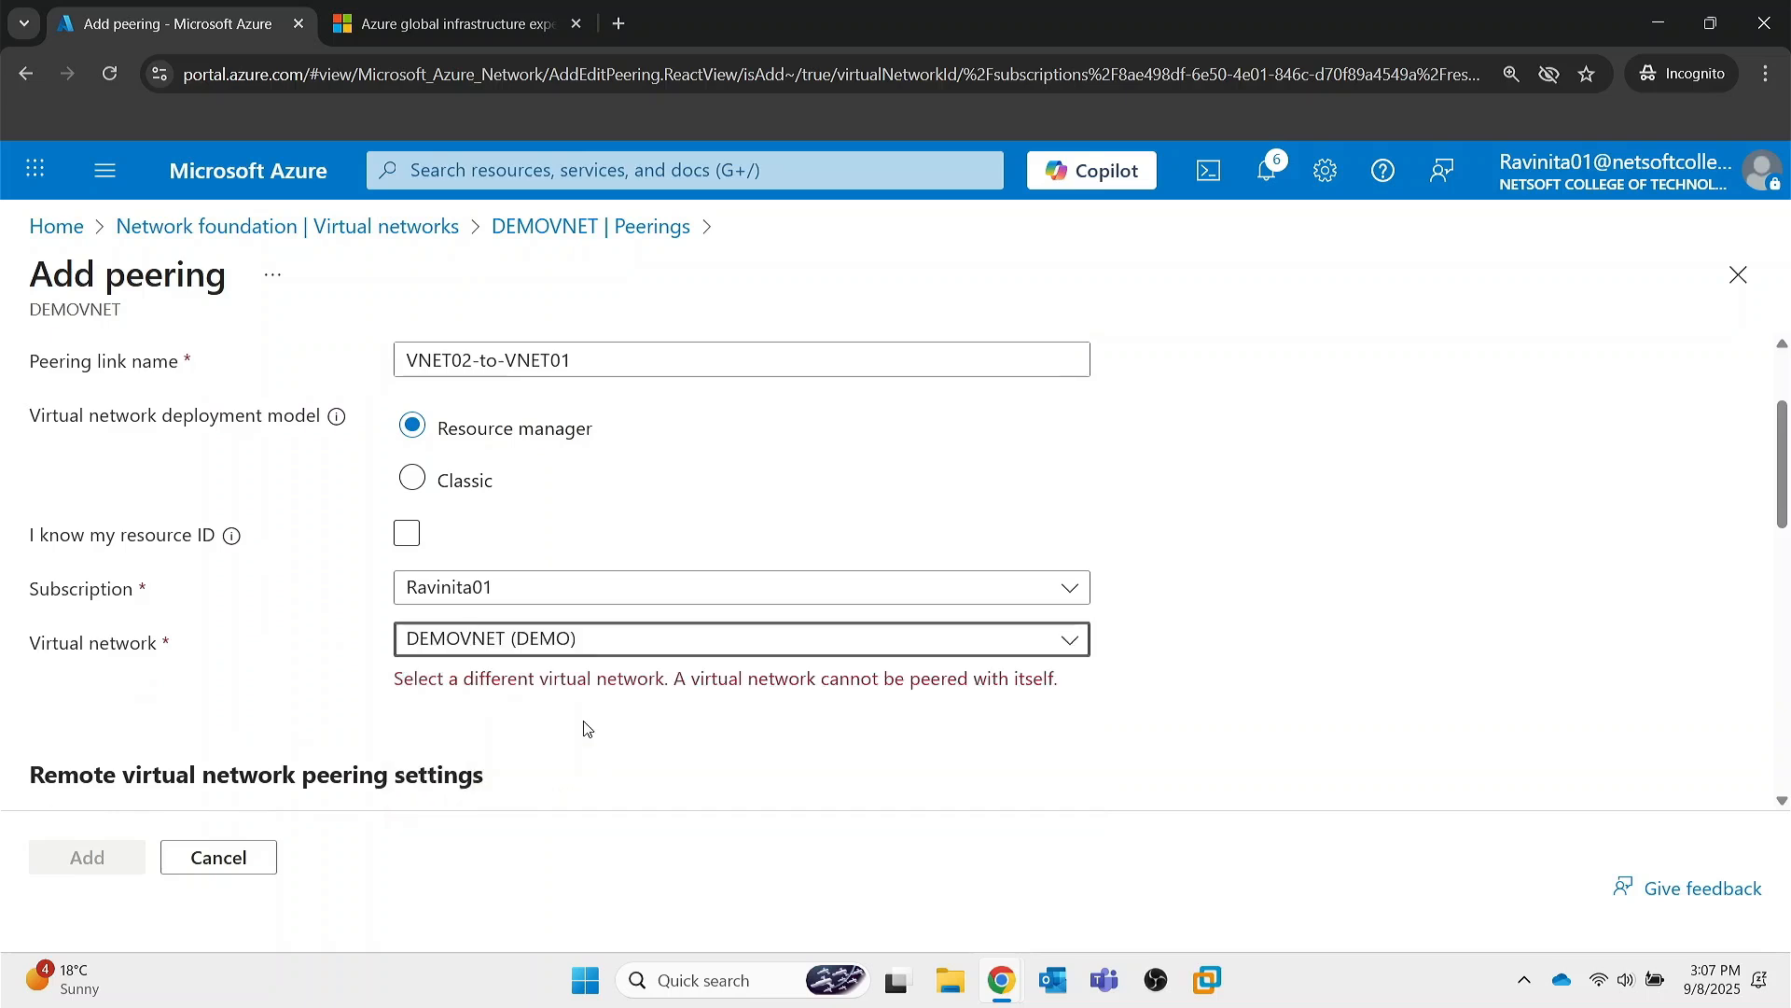
pyautogui.click(554, 636)
pyautogui.click(530, 802)
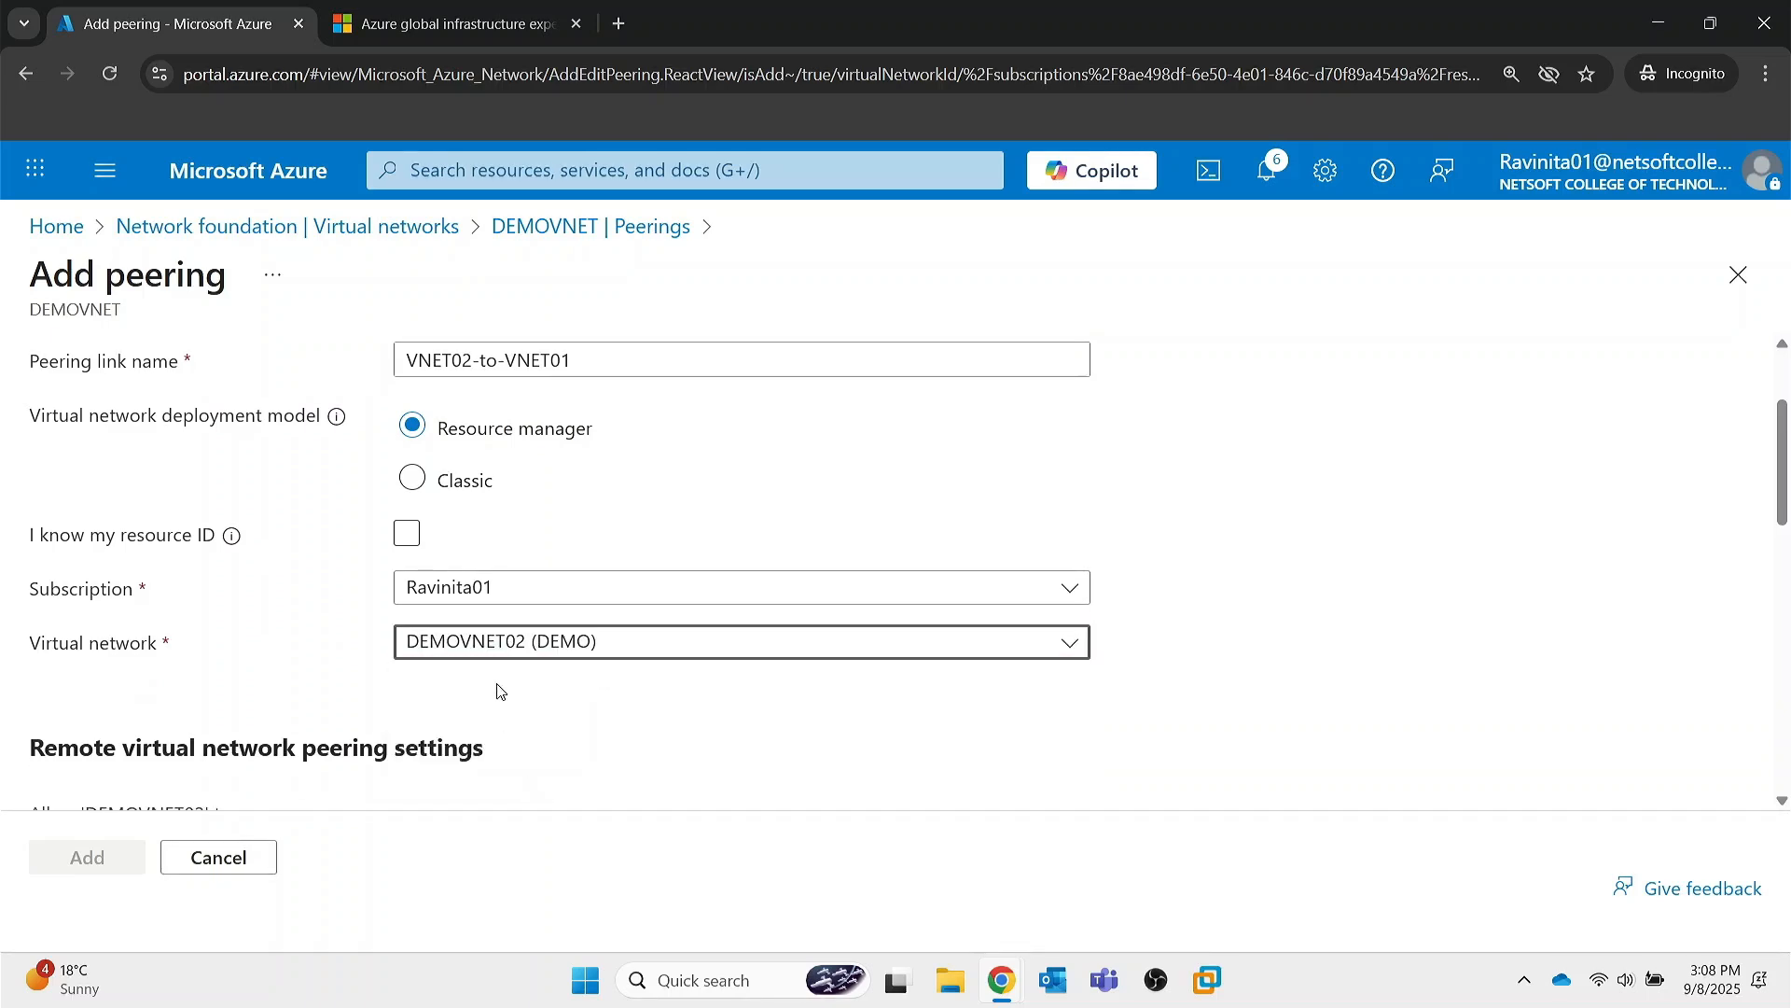
# - Name the local peering link DEMOVNET01-To-DEMOVNET02, keep the default peering settings on both sides, and add the peering
pyautogui.scroll(-3, 556, 663)
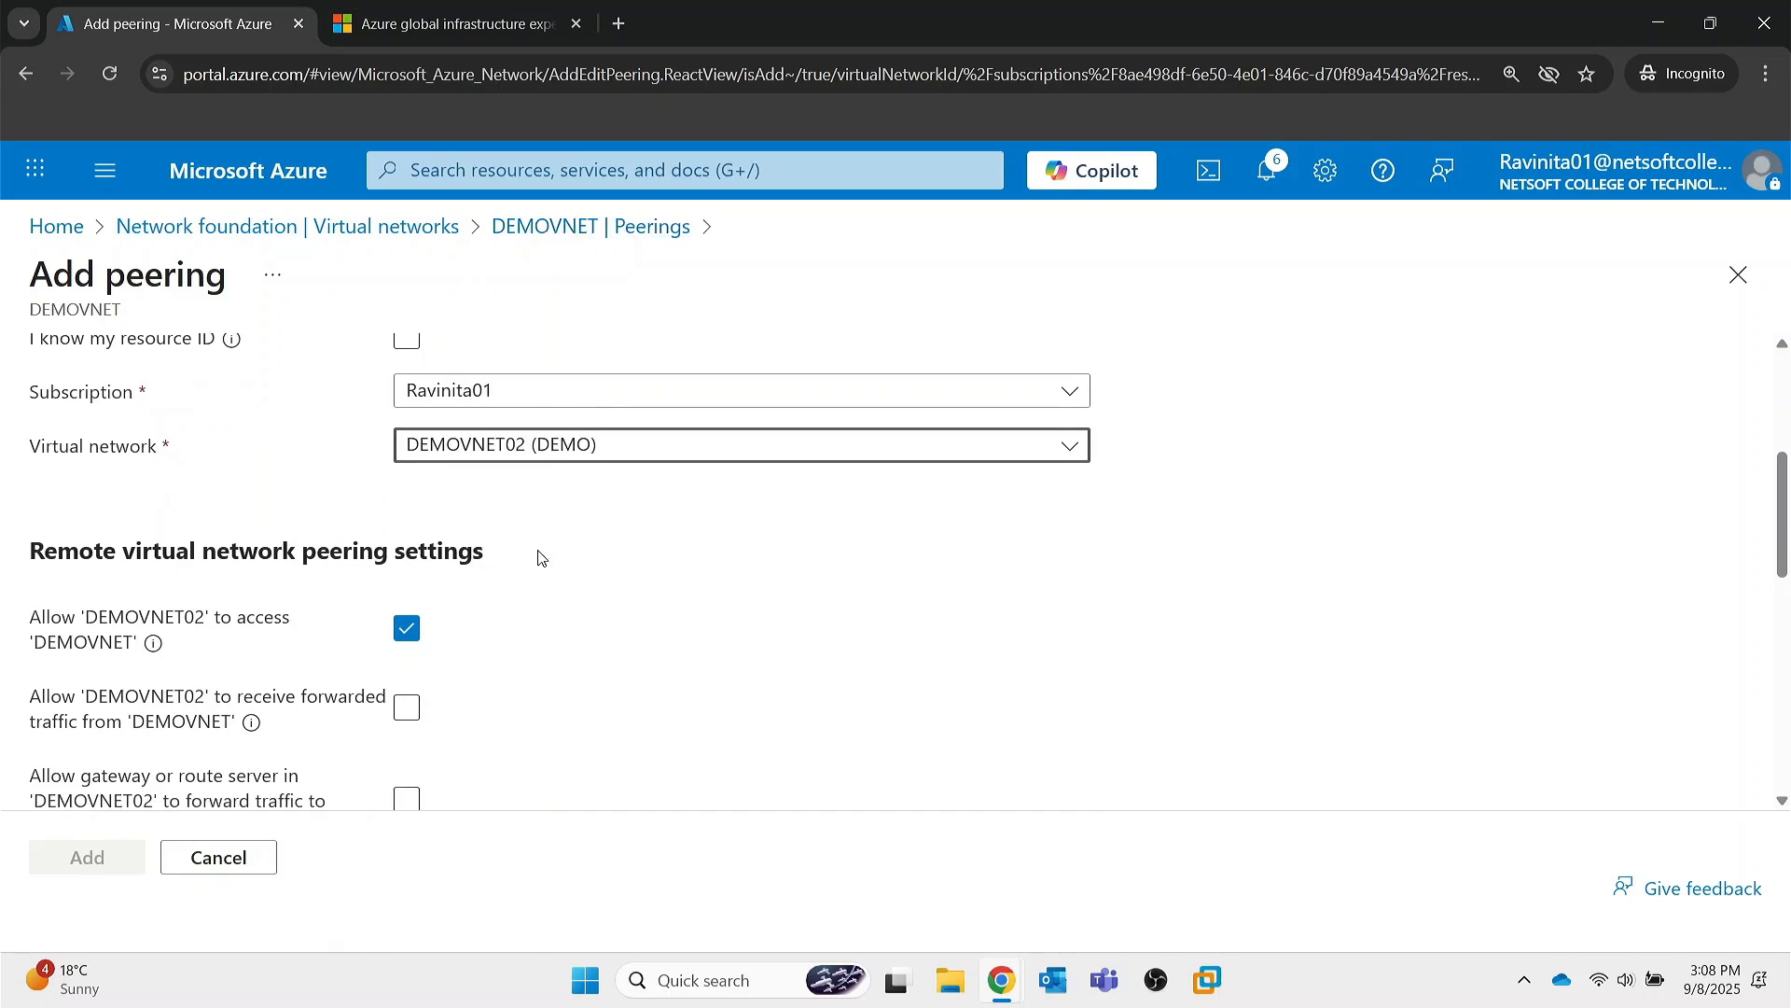
pyautogui.scroll(-5, 539, 557)
pyautogui.scroll(-2, 537, 557)
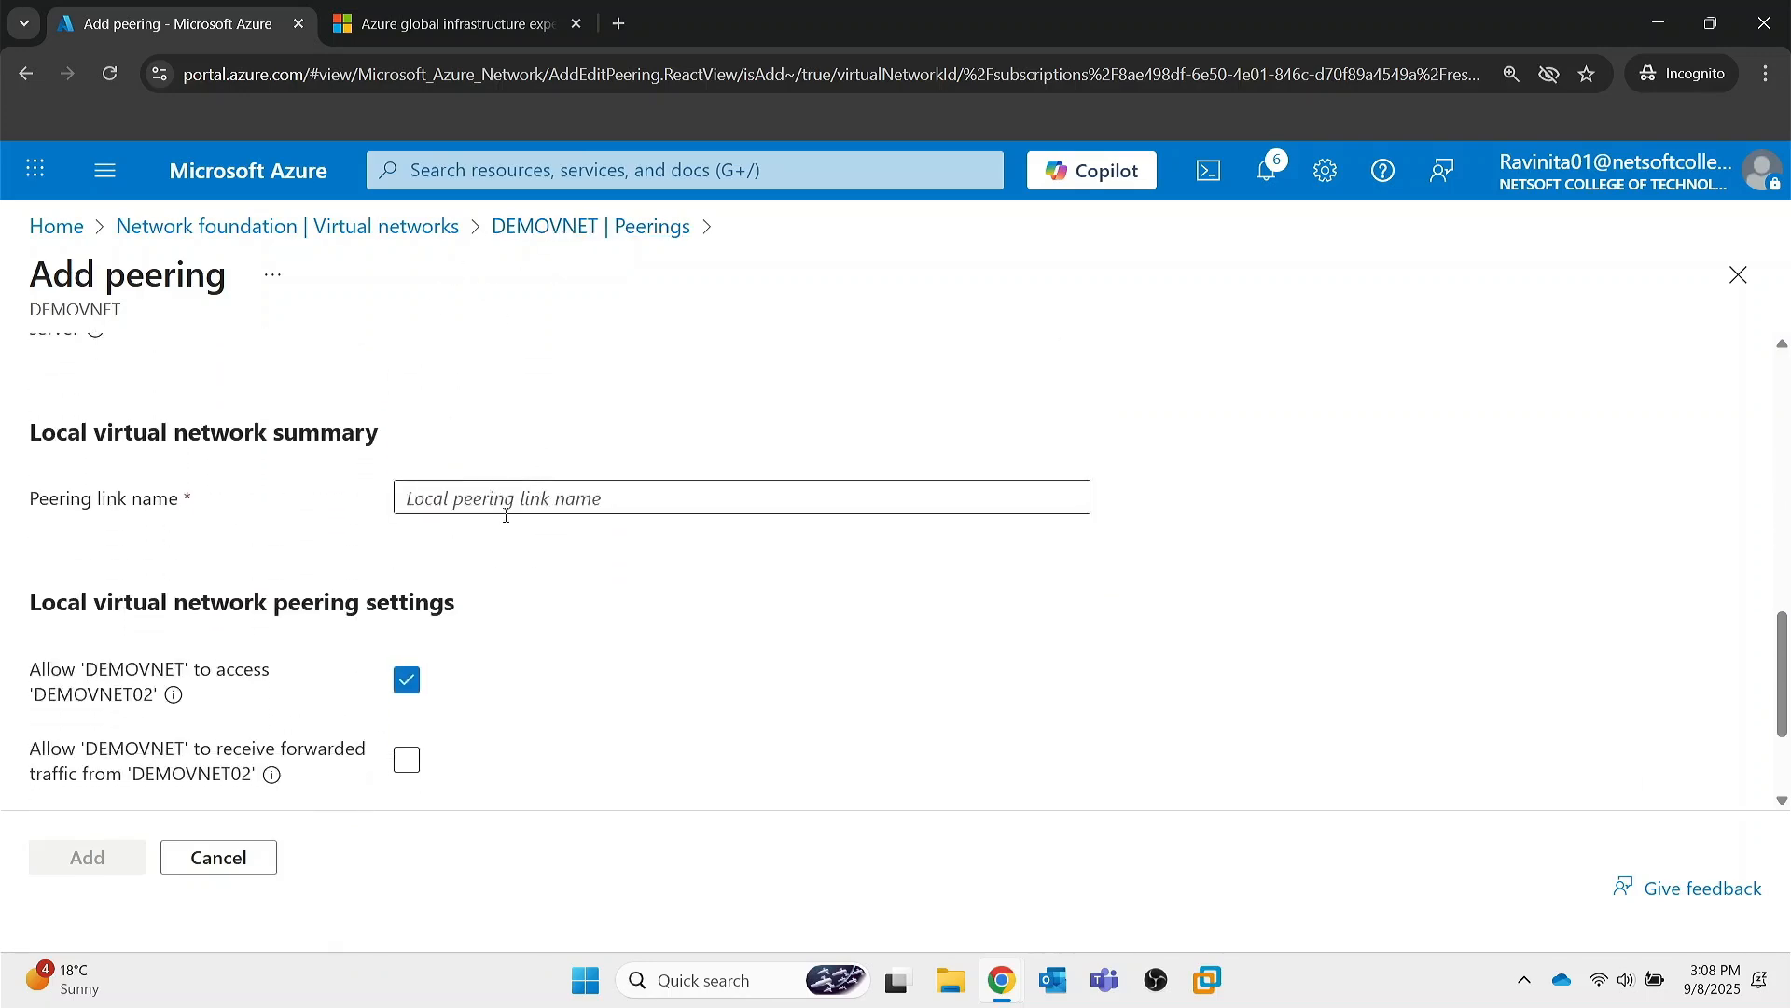
pyautogui.click(486, 503)
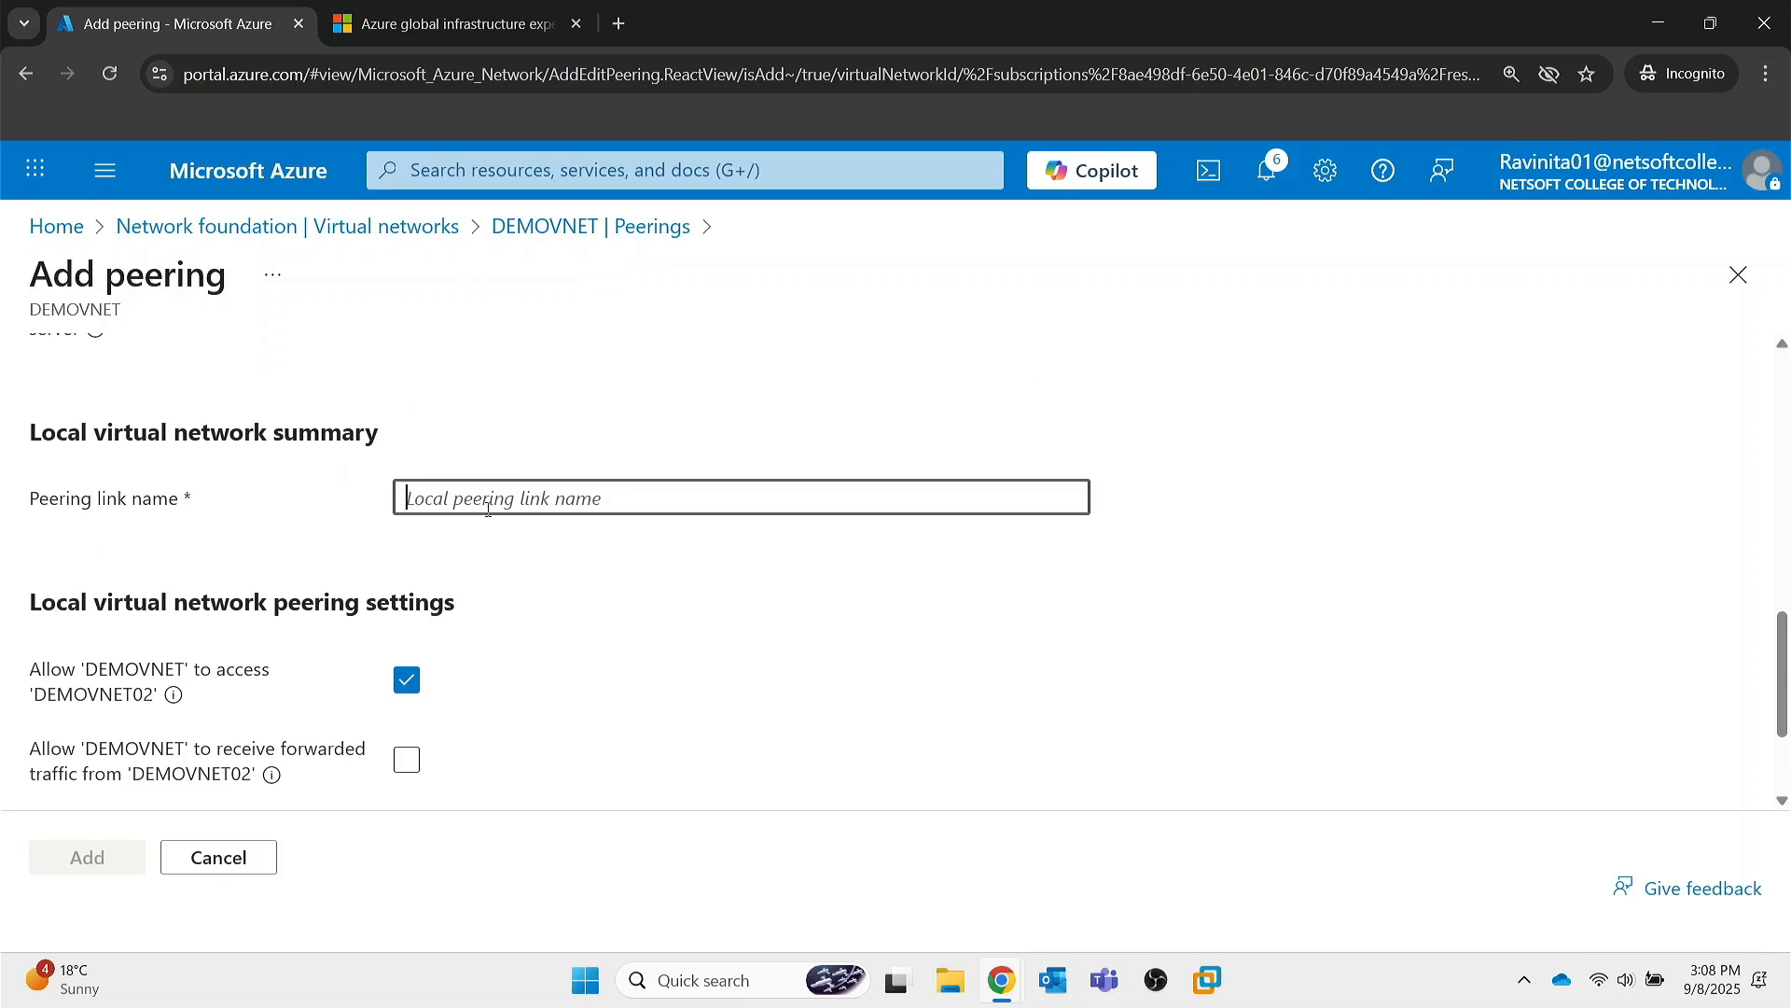
pyautogui.write('DEM')
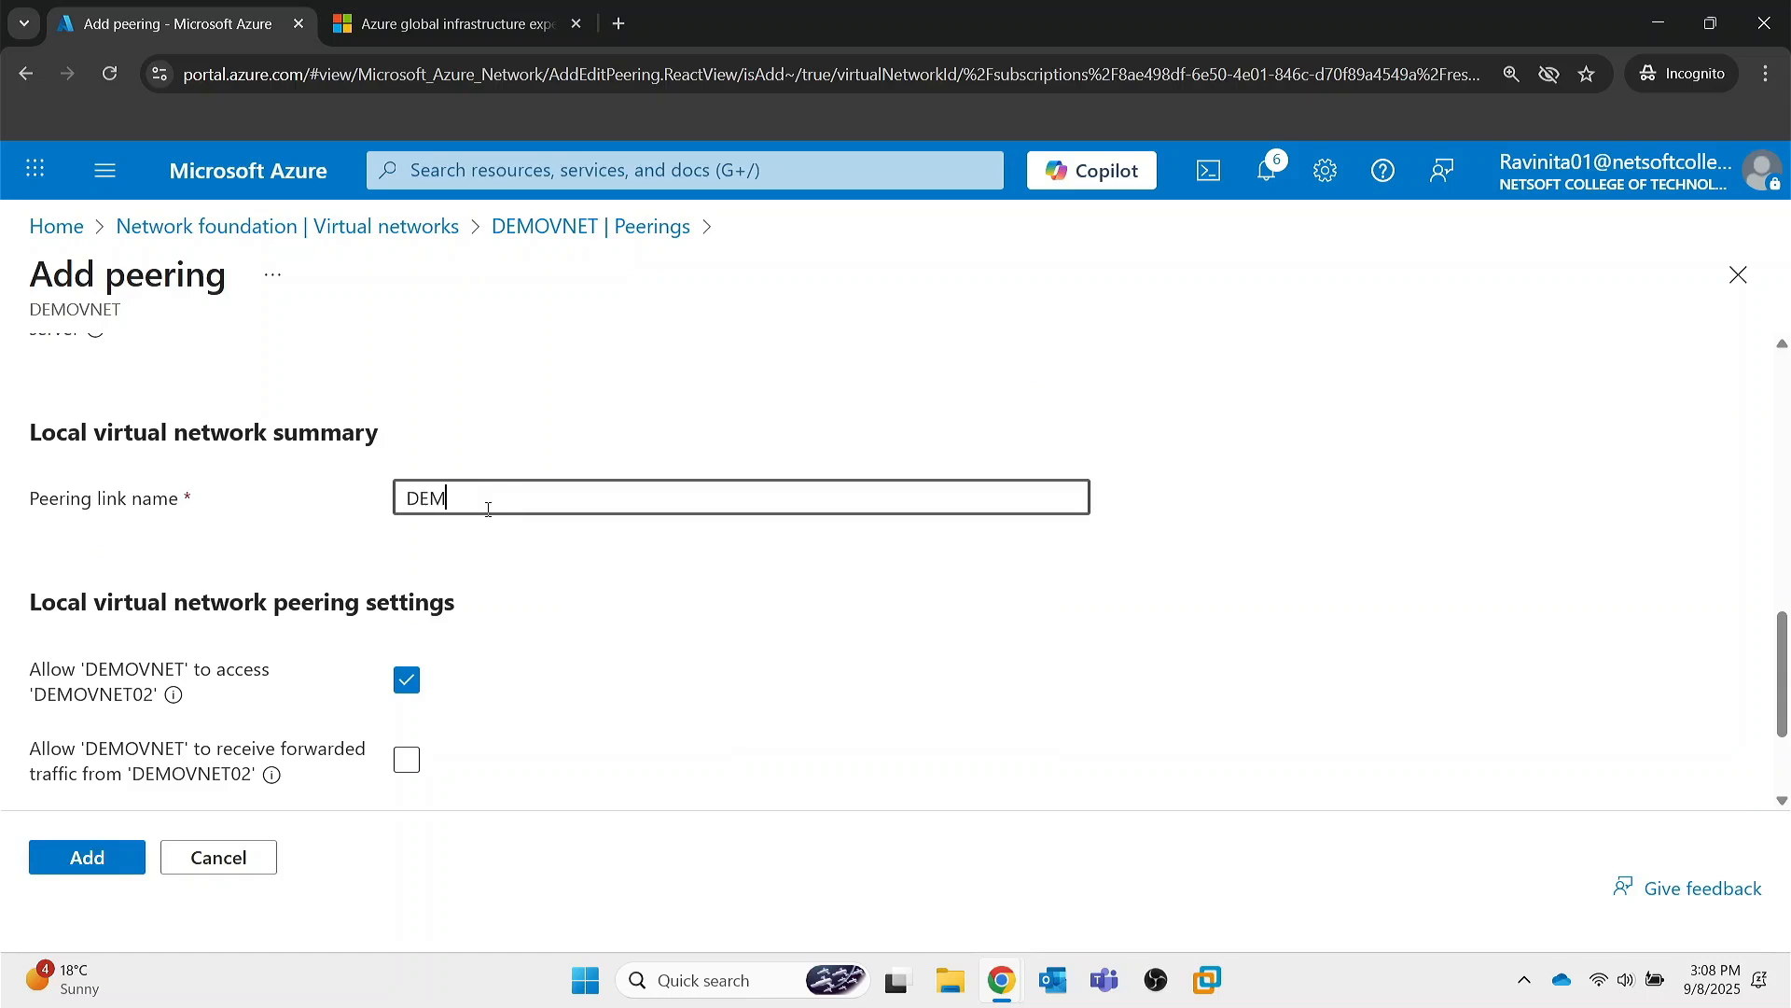
pyautogui.write('OVNET01-To-')
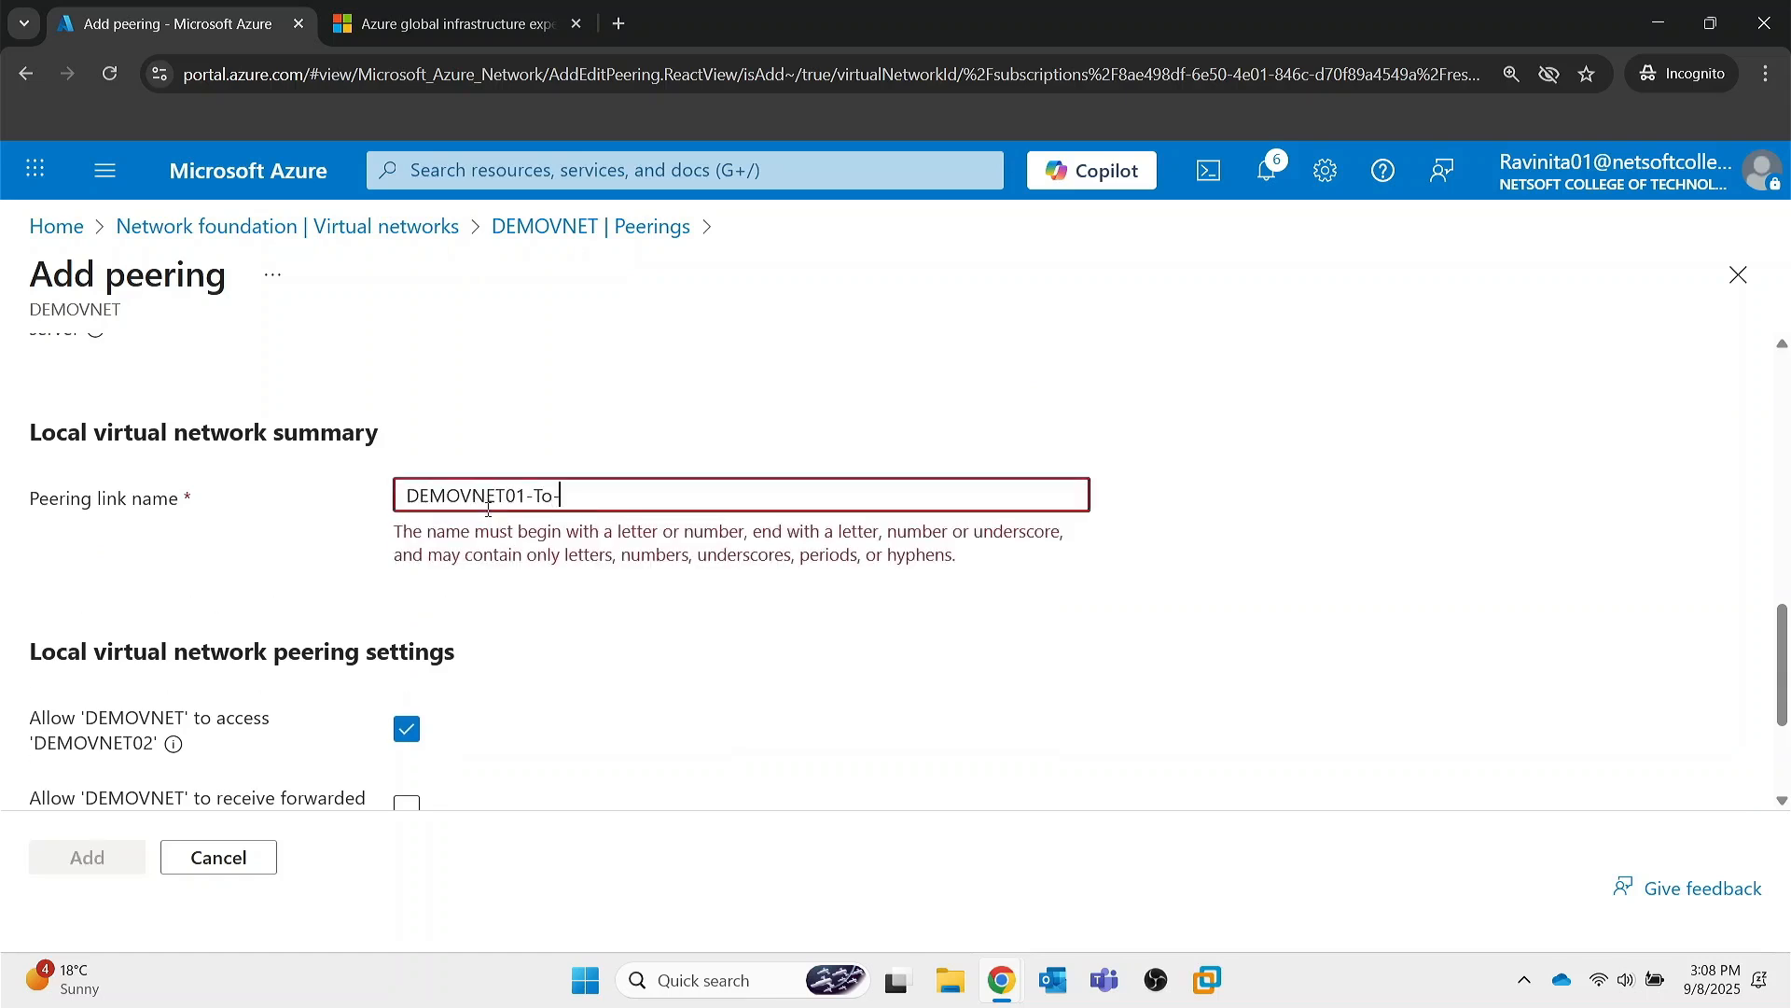
pyautogui.write('DEMOVNET')
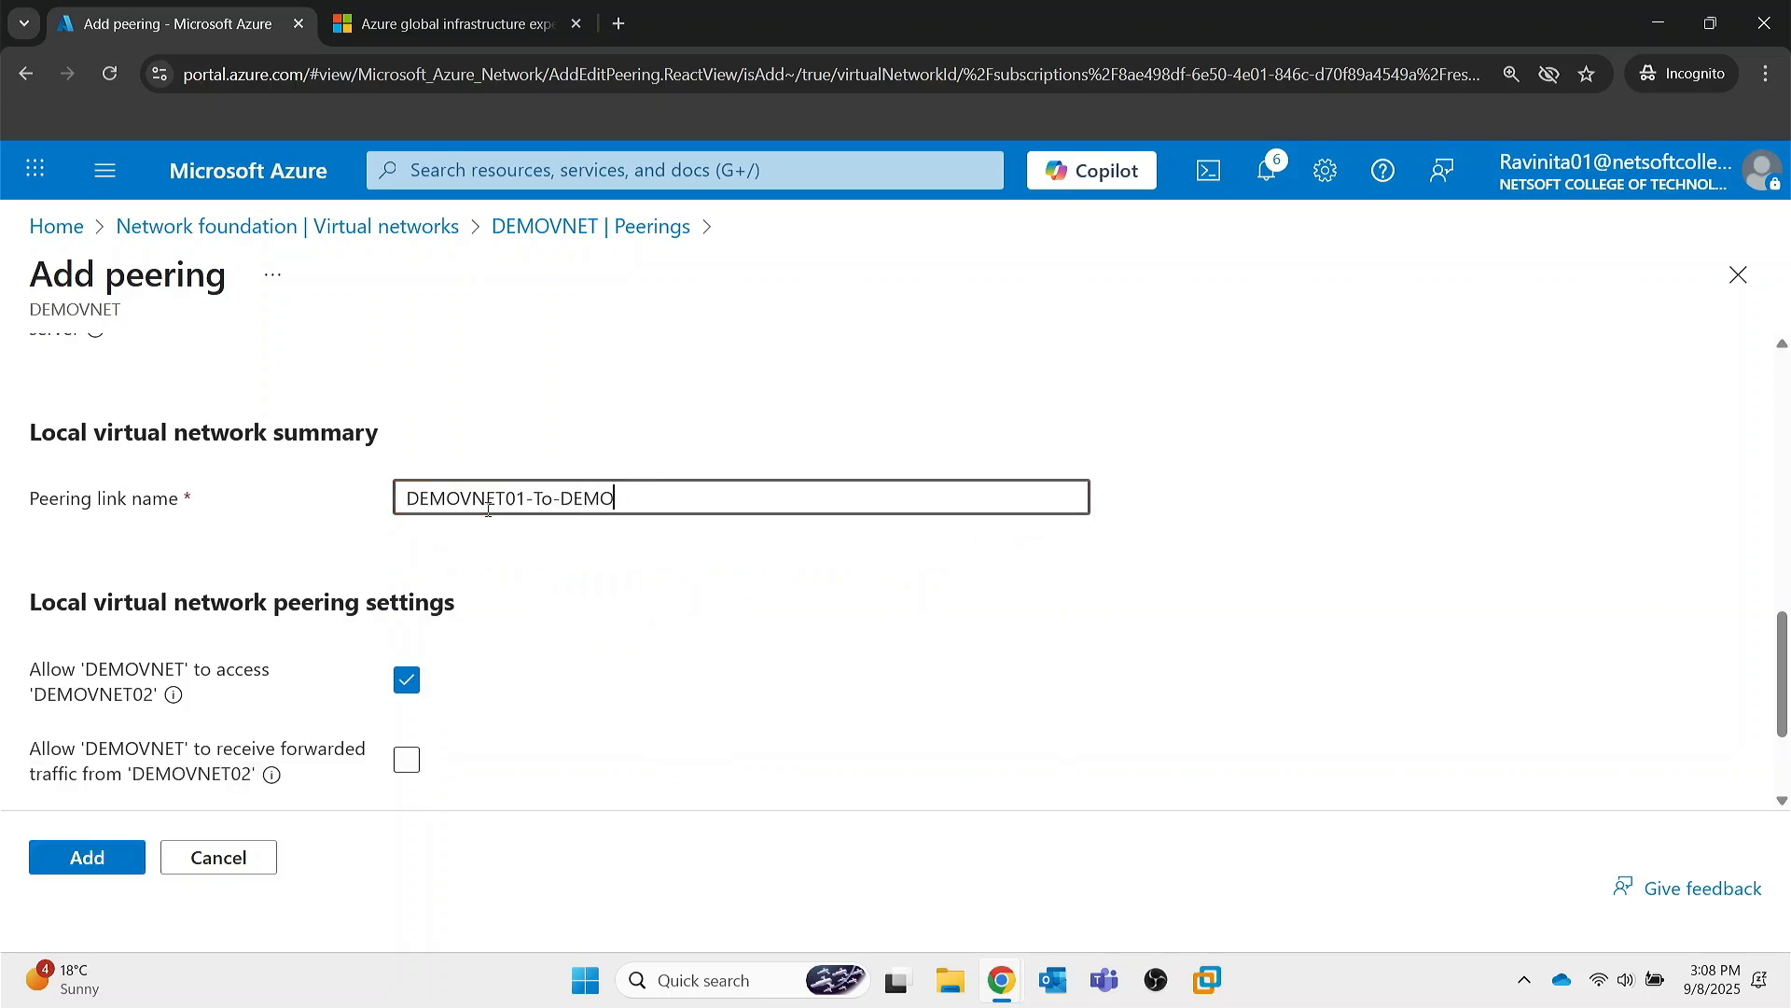
pyautogui.write('02')
pyautogui.click(120, 865)
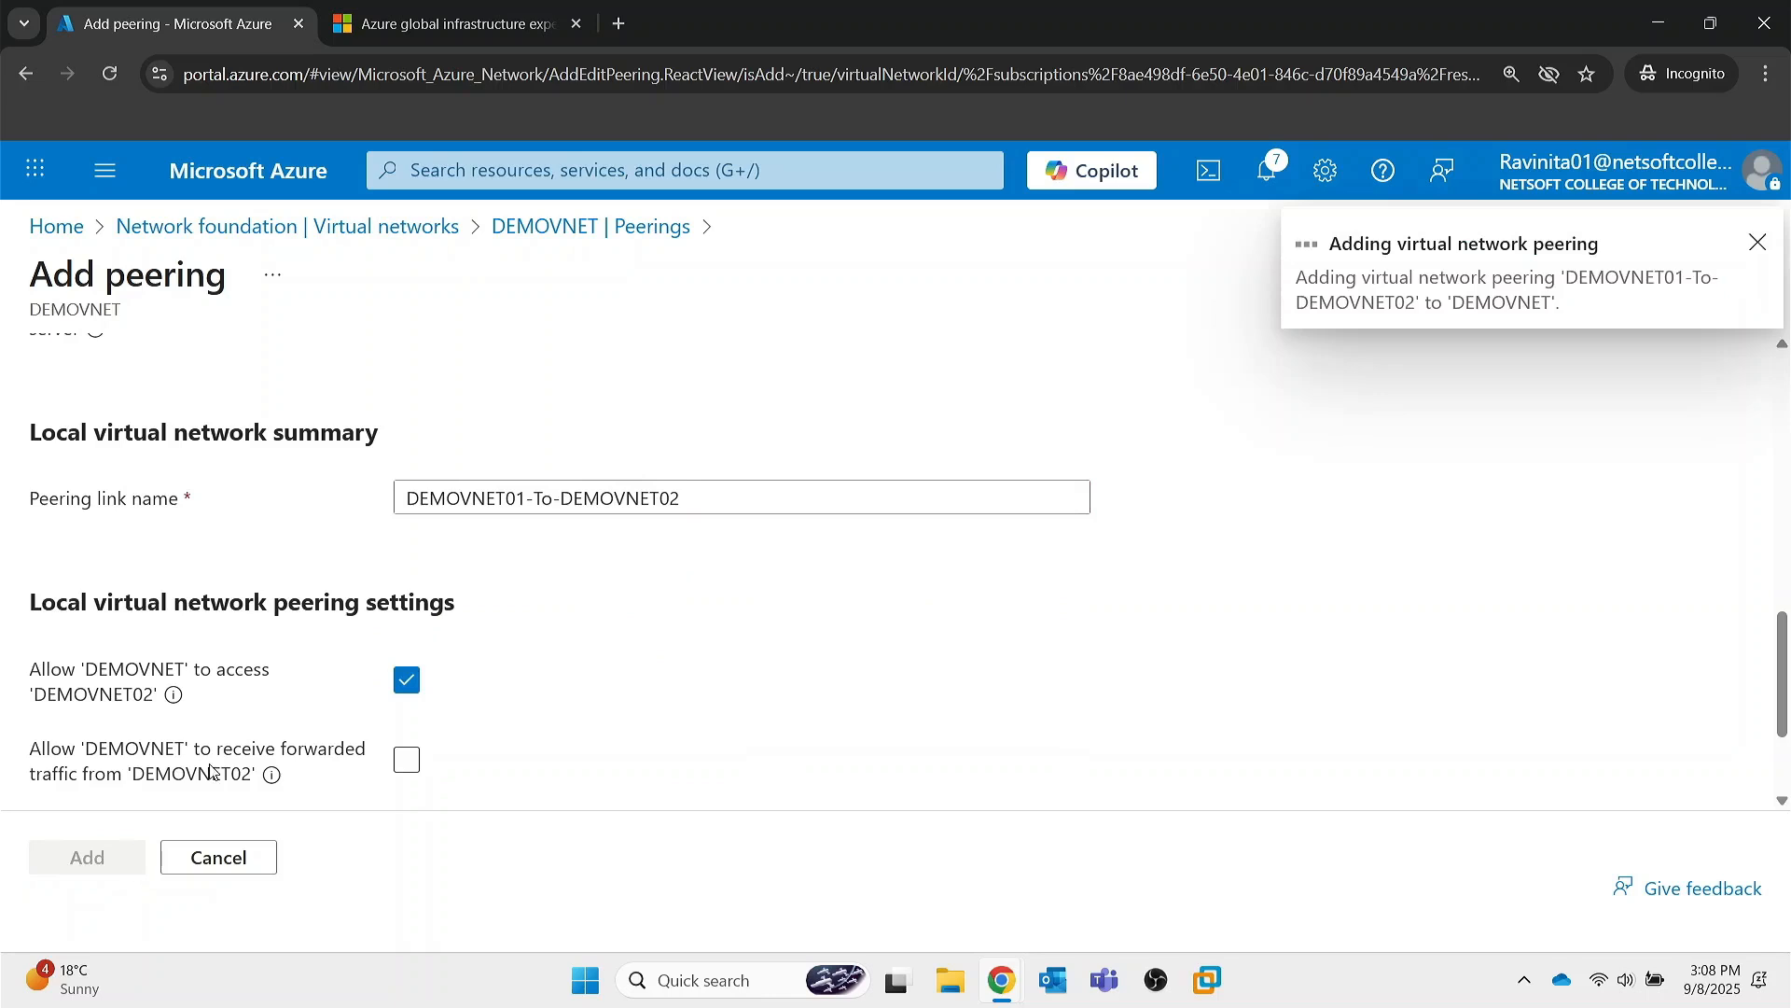
# - Check the progress of the peering deployment, then refresh DEMOVNET's peerings list and widen its peering state column
pyautogui.scroll(-2, 635, 606)
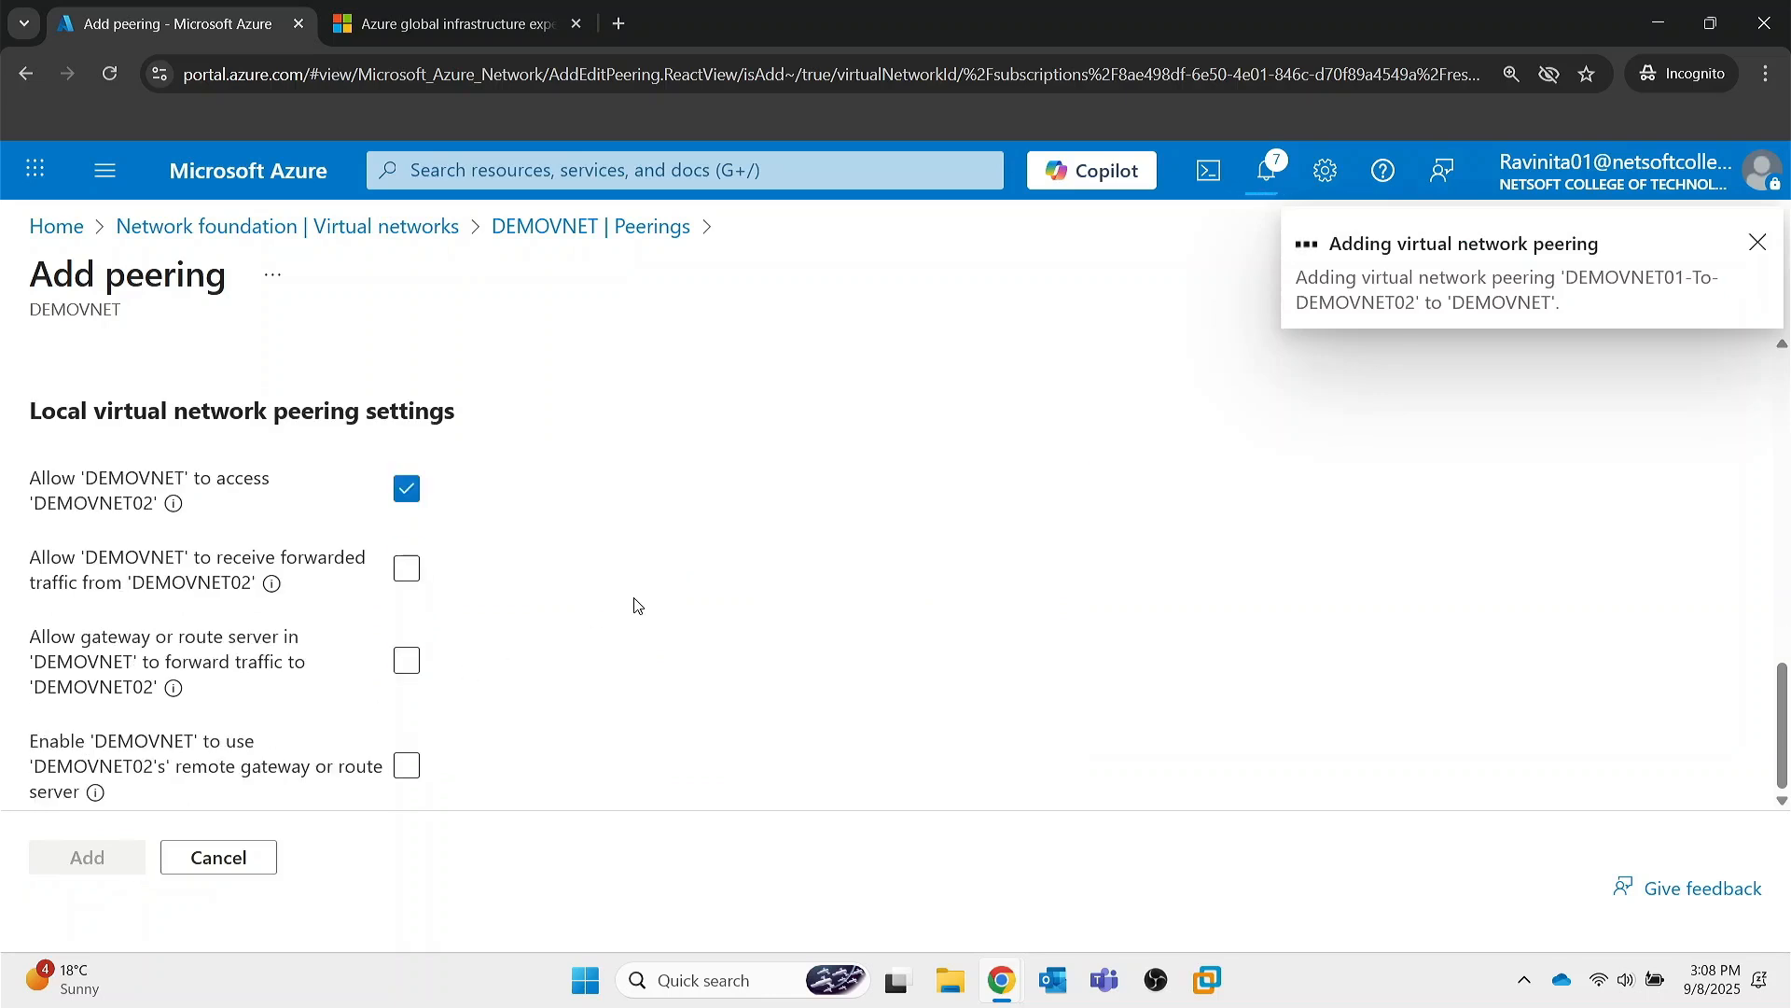
pyautogui.scroll(3, 635, 605)
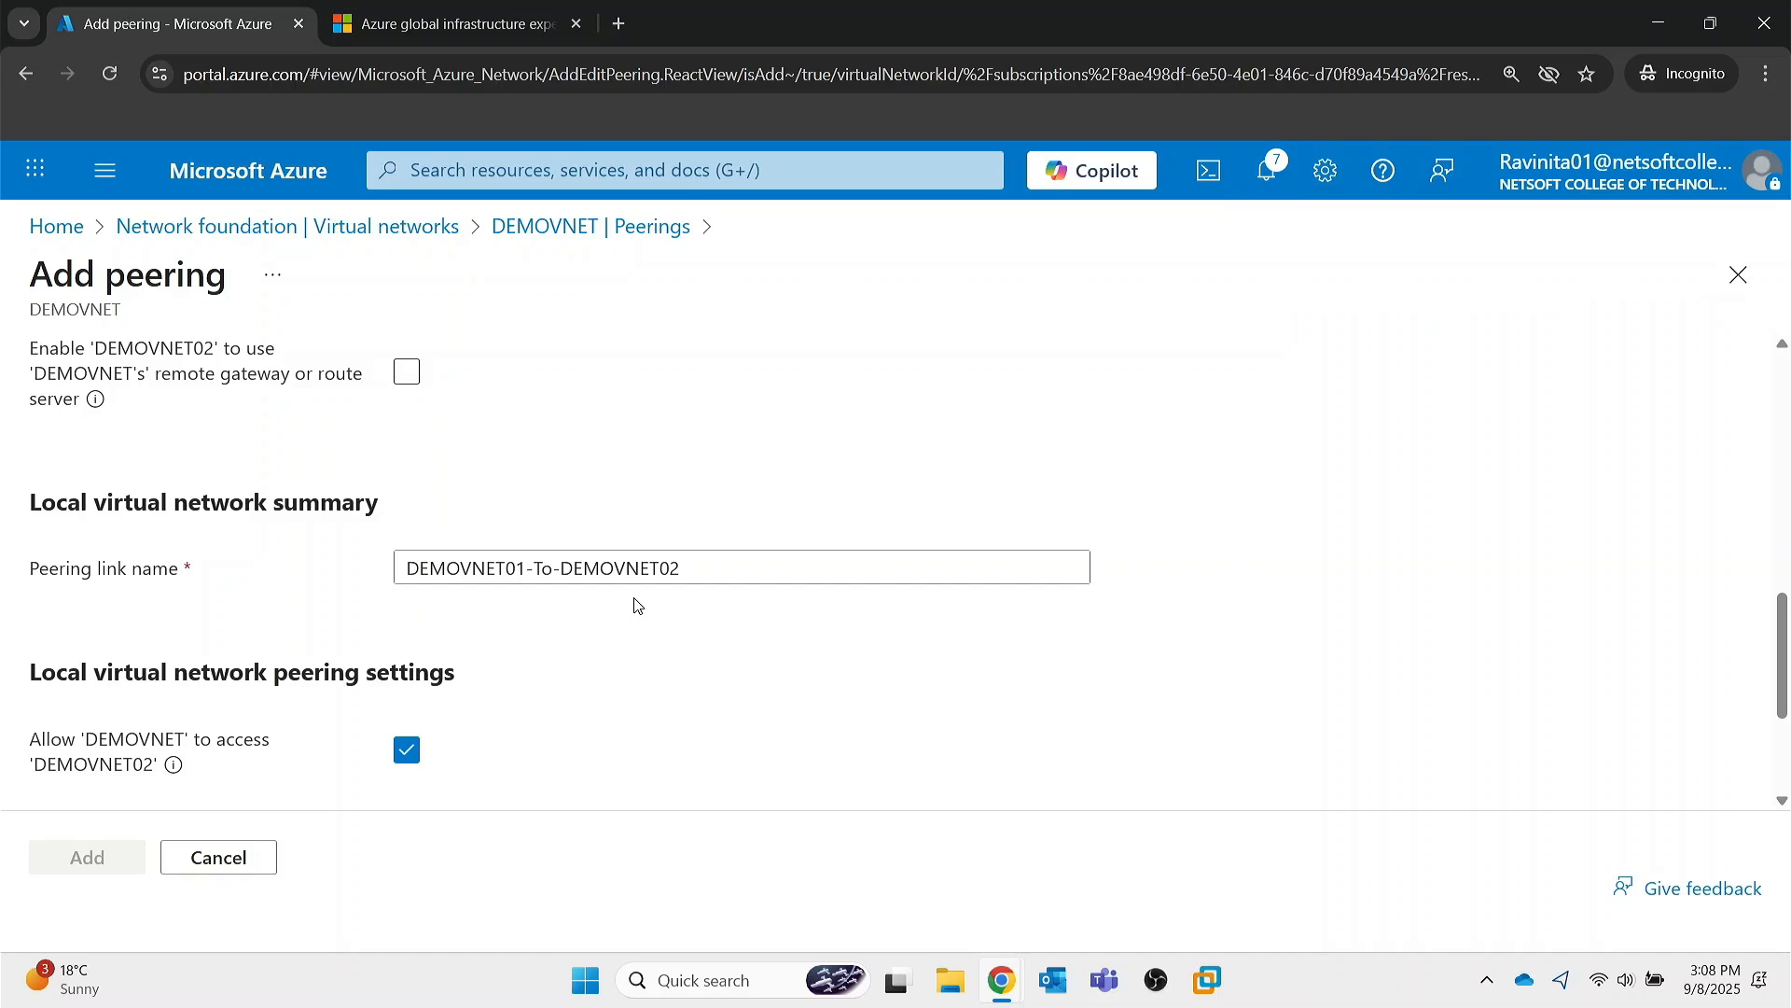
pyautogui.click(1268, 171)
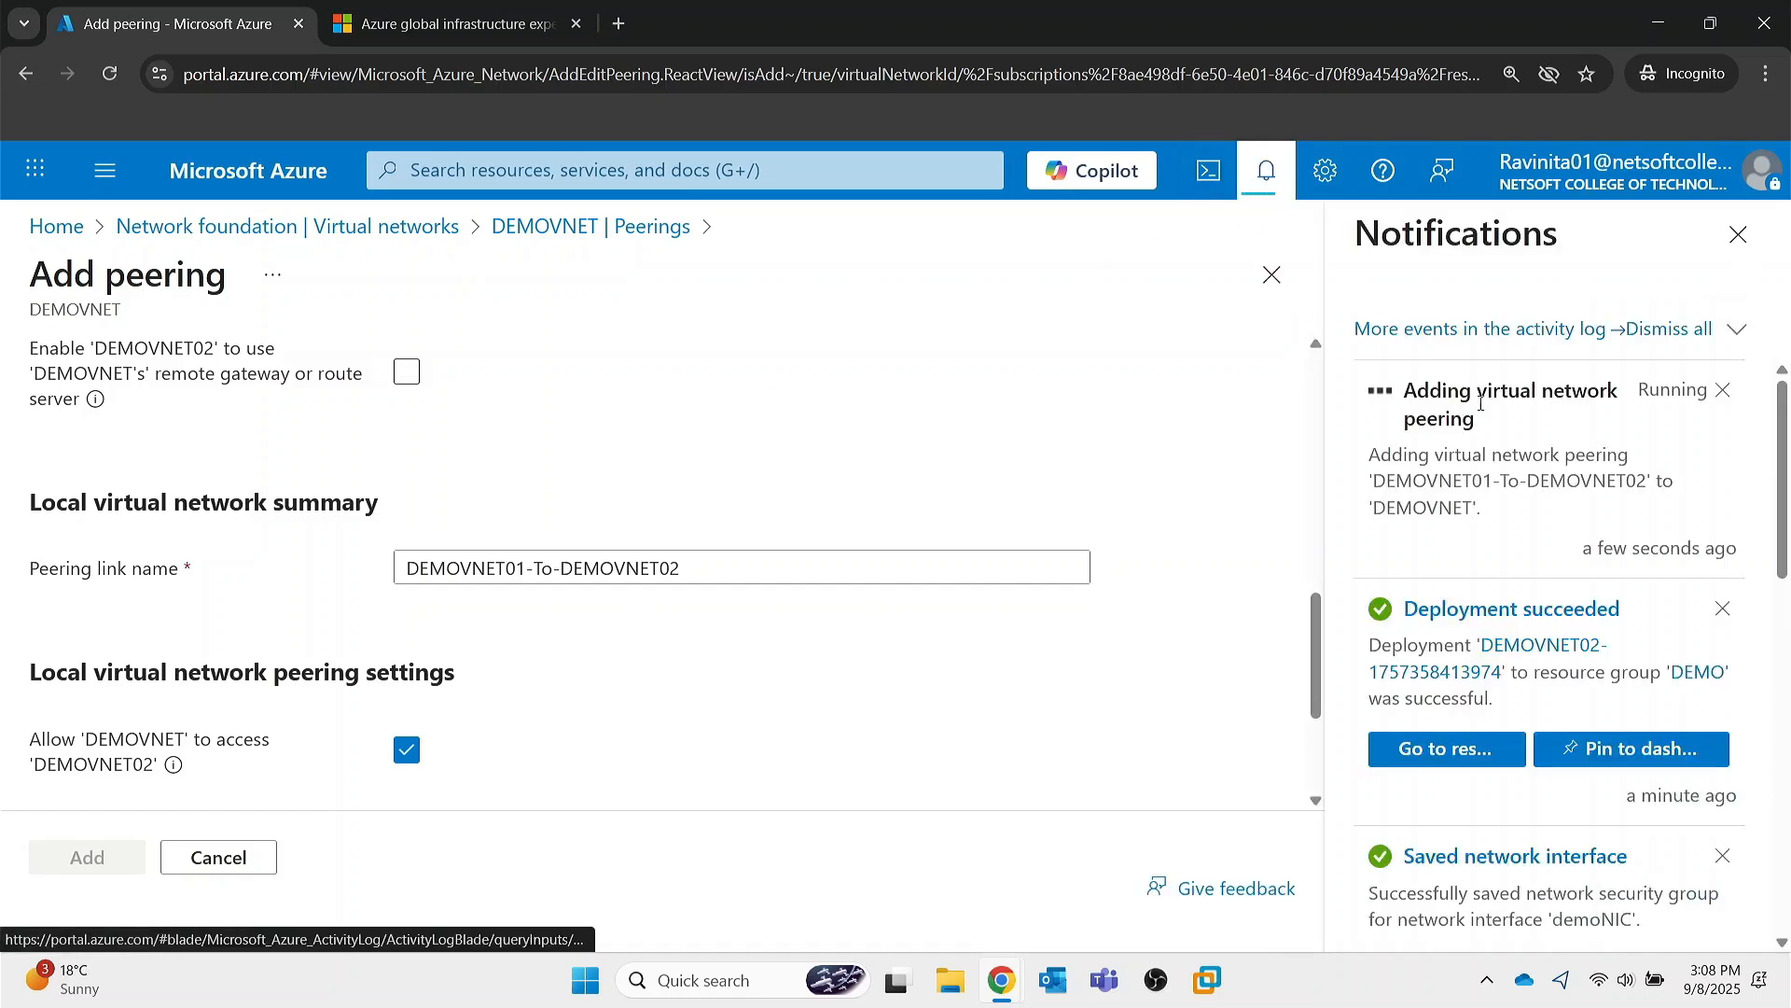
pyautogui.click(1738, 235)
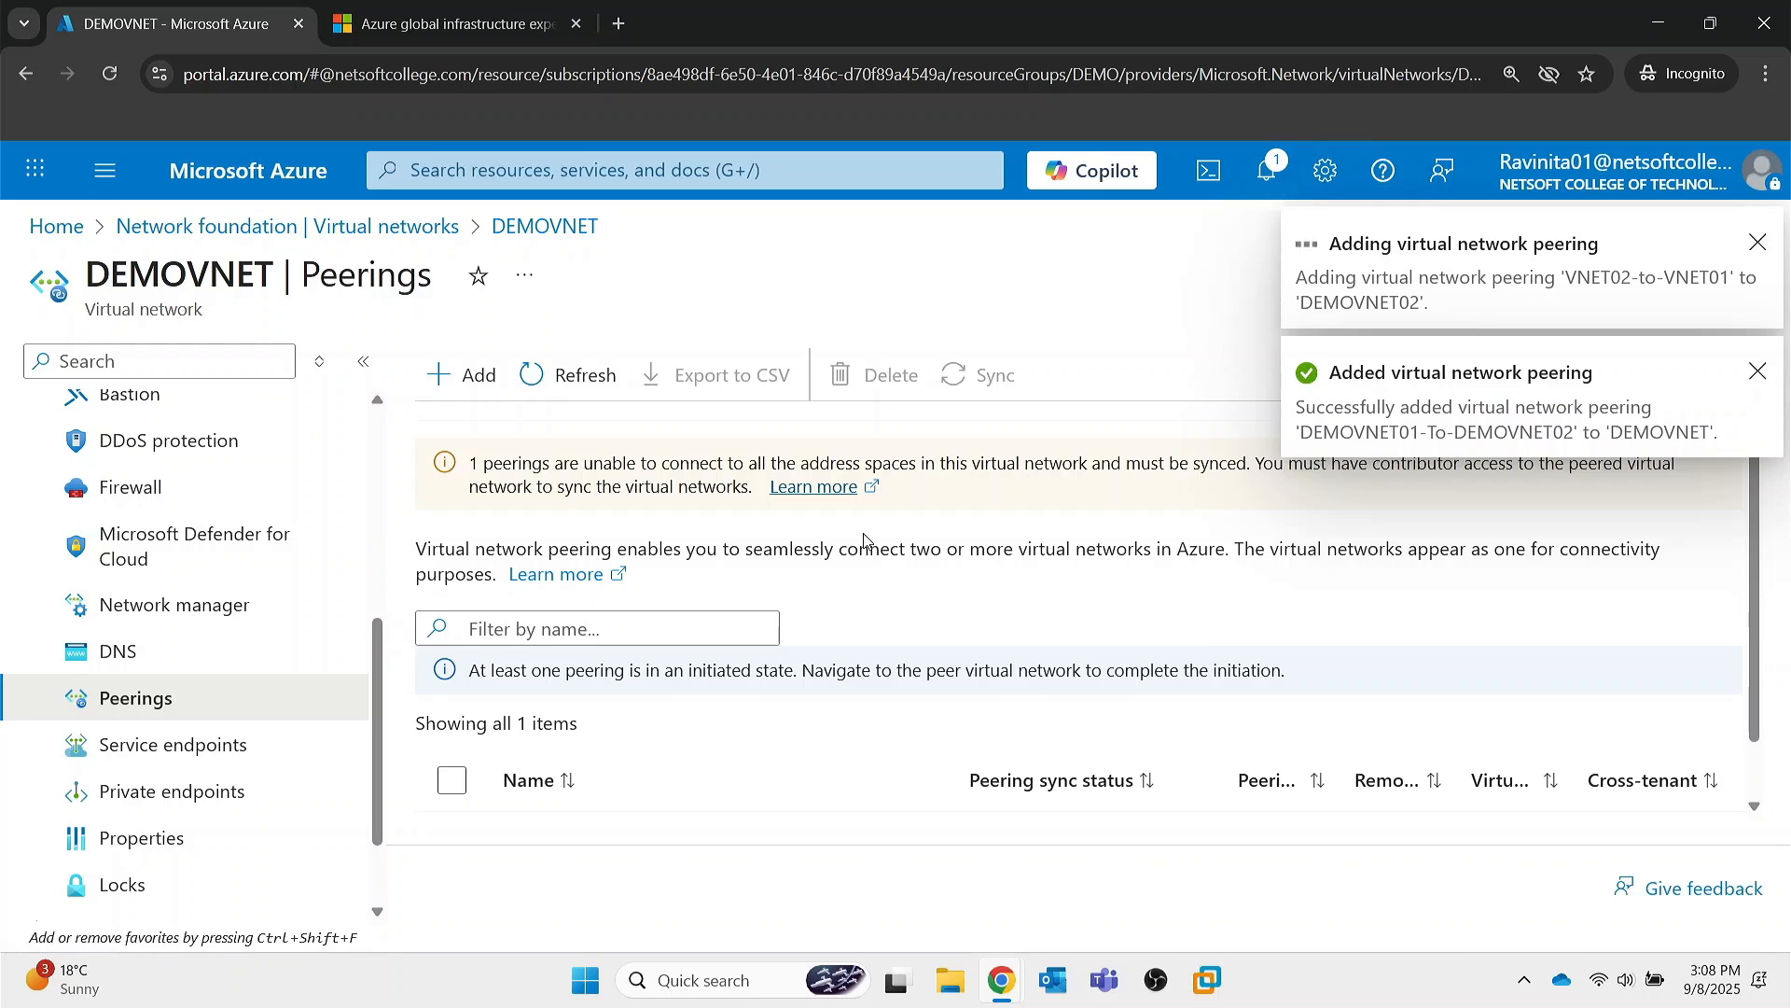
pyautogui.click(571, 374)
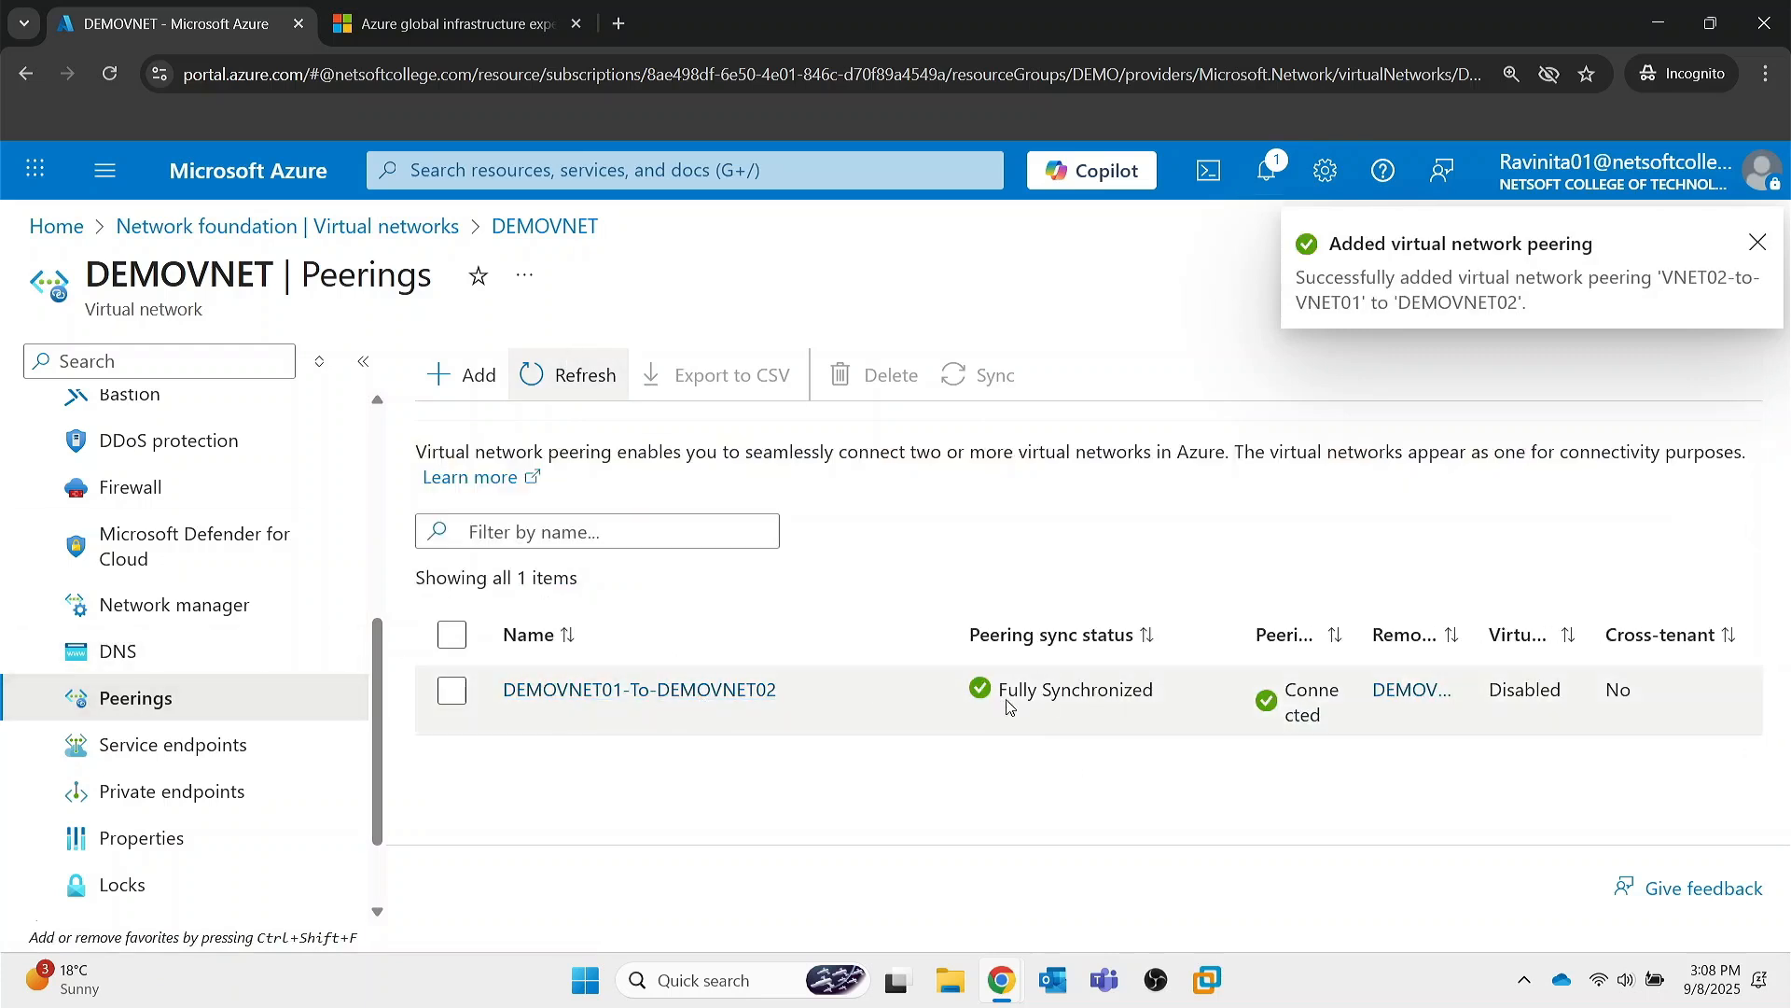
pyautogui.doubleClick(1352, 634)
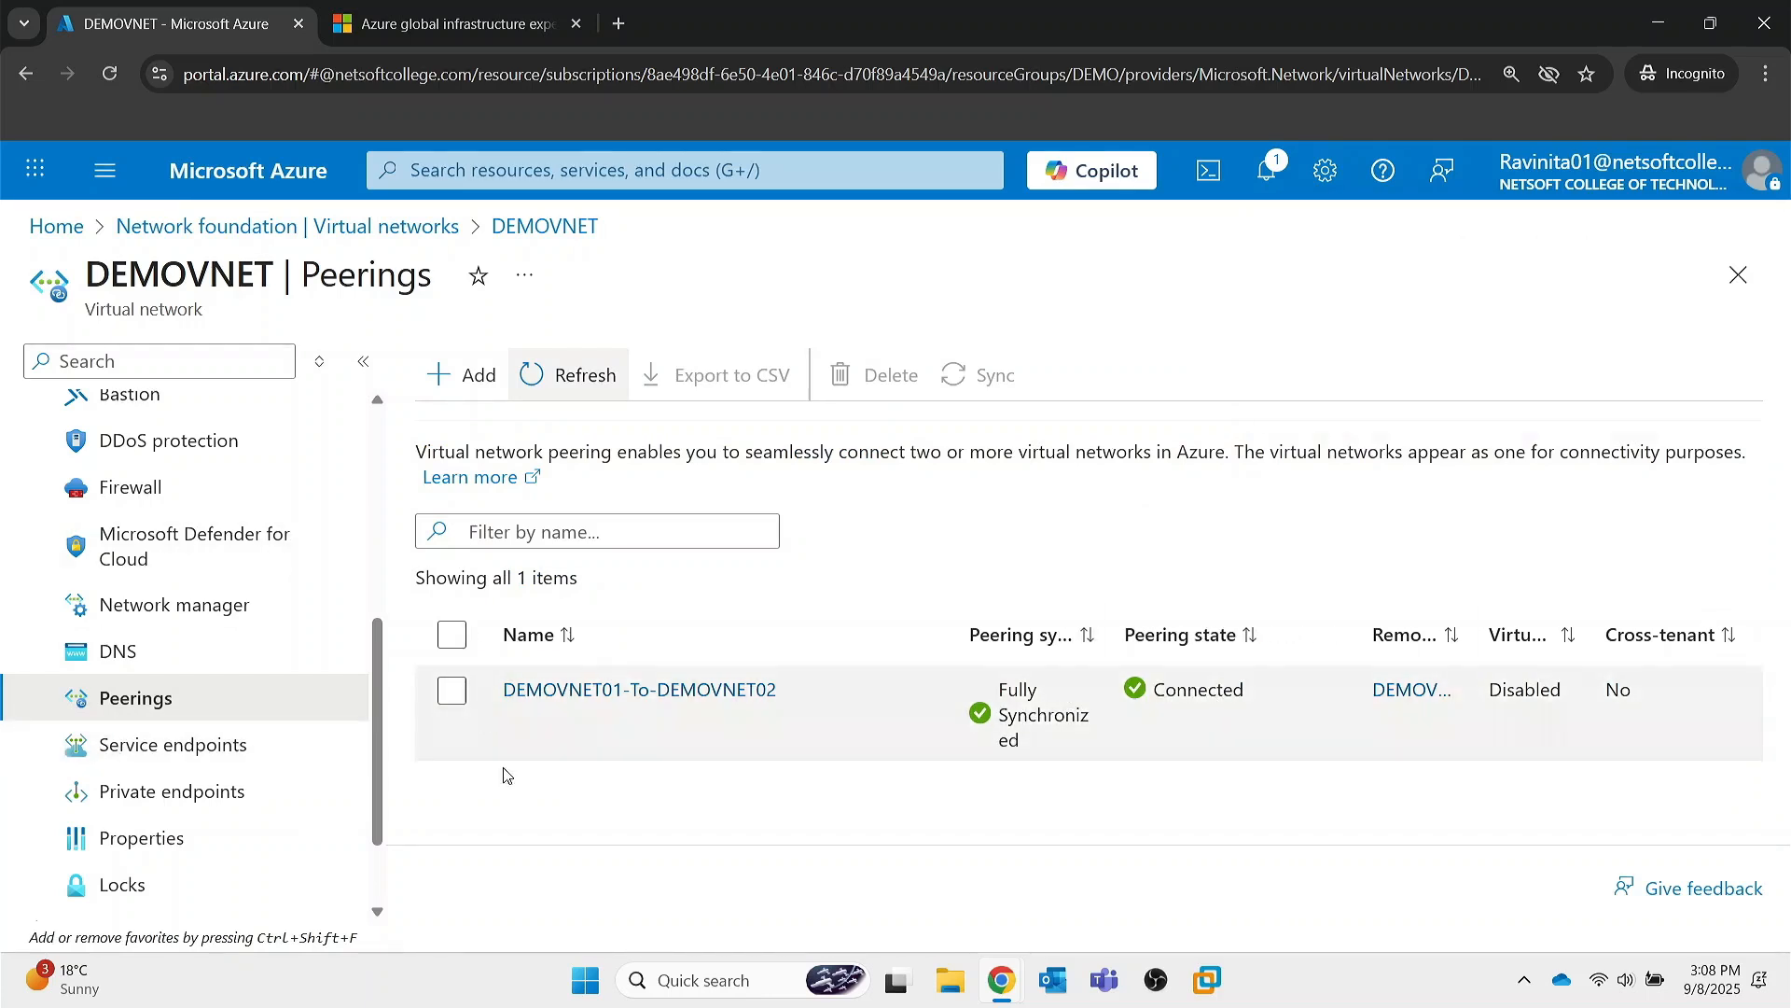
# - Examine the peerings page of DEMOVNET02 to verify its link, and return to the virtual networks list
pyautogui.click(438, 227)
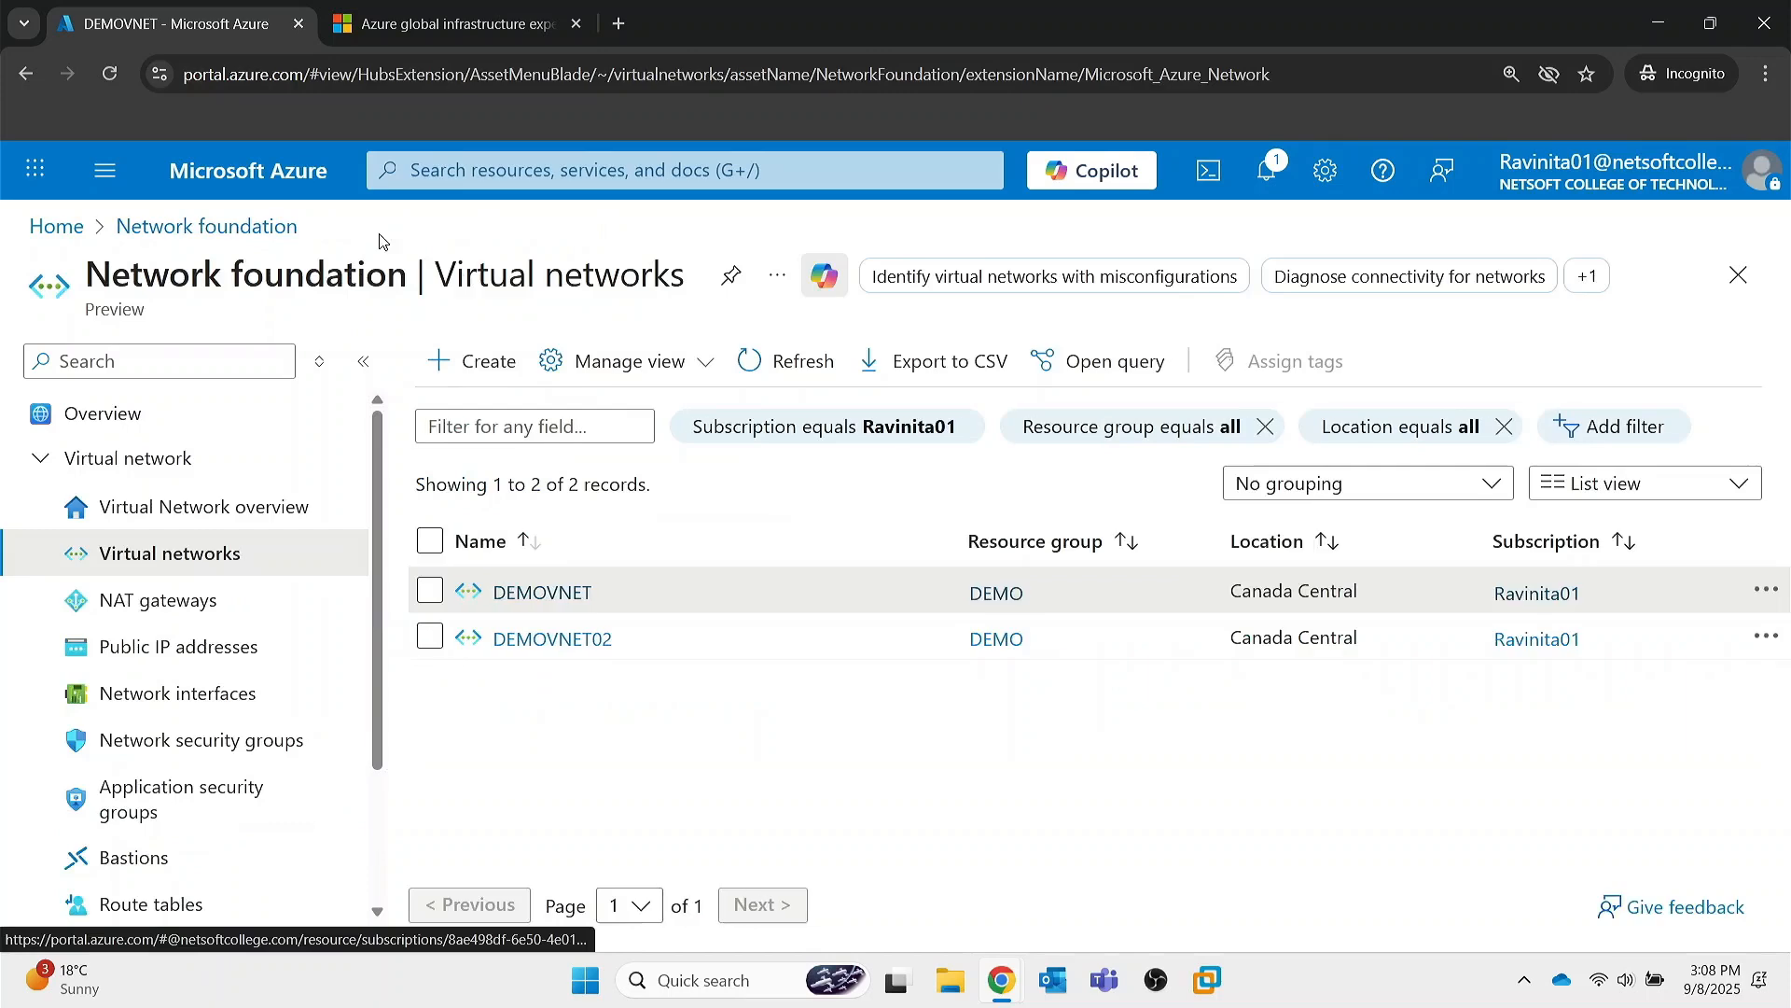
pyautogui.click(537, 657)
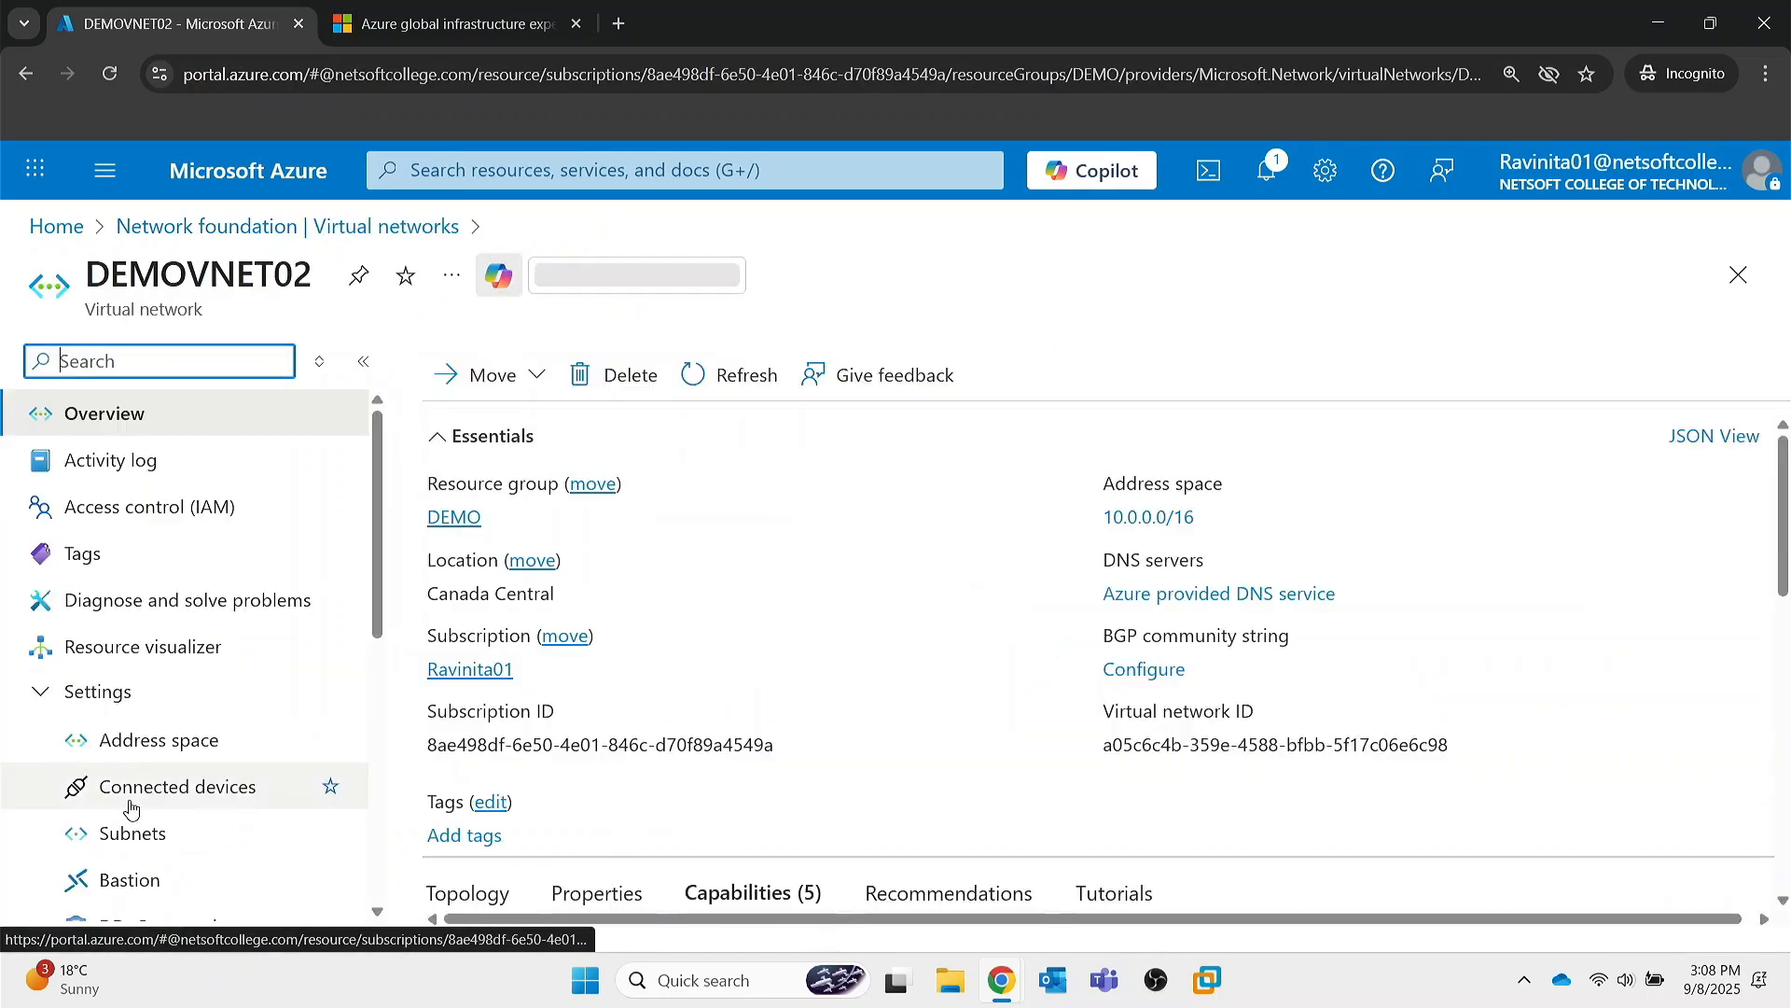
pyautogui.scroll(-5, 131, 814)
pyautogui.click(140, 674)
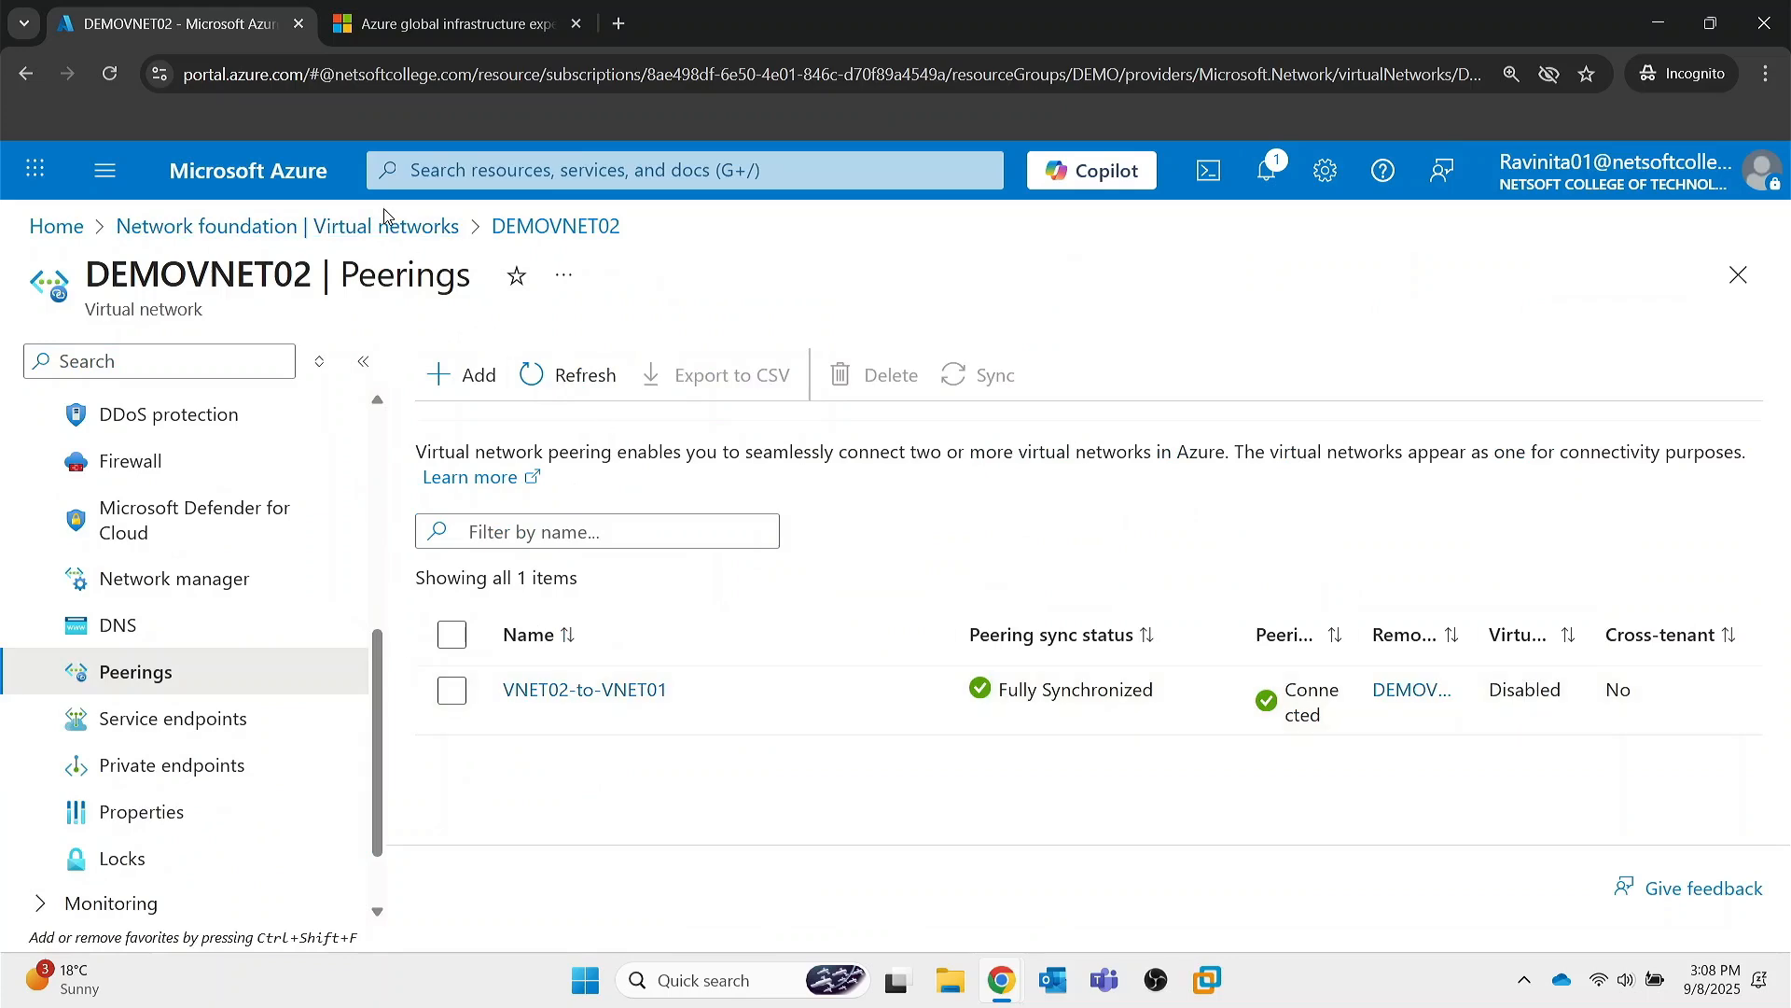
pyautogui.click(358, 229)
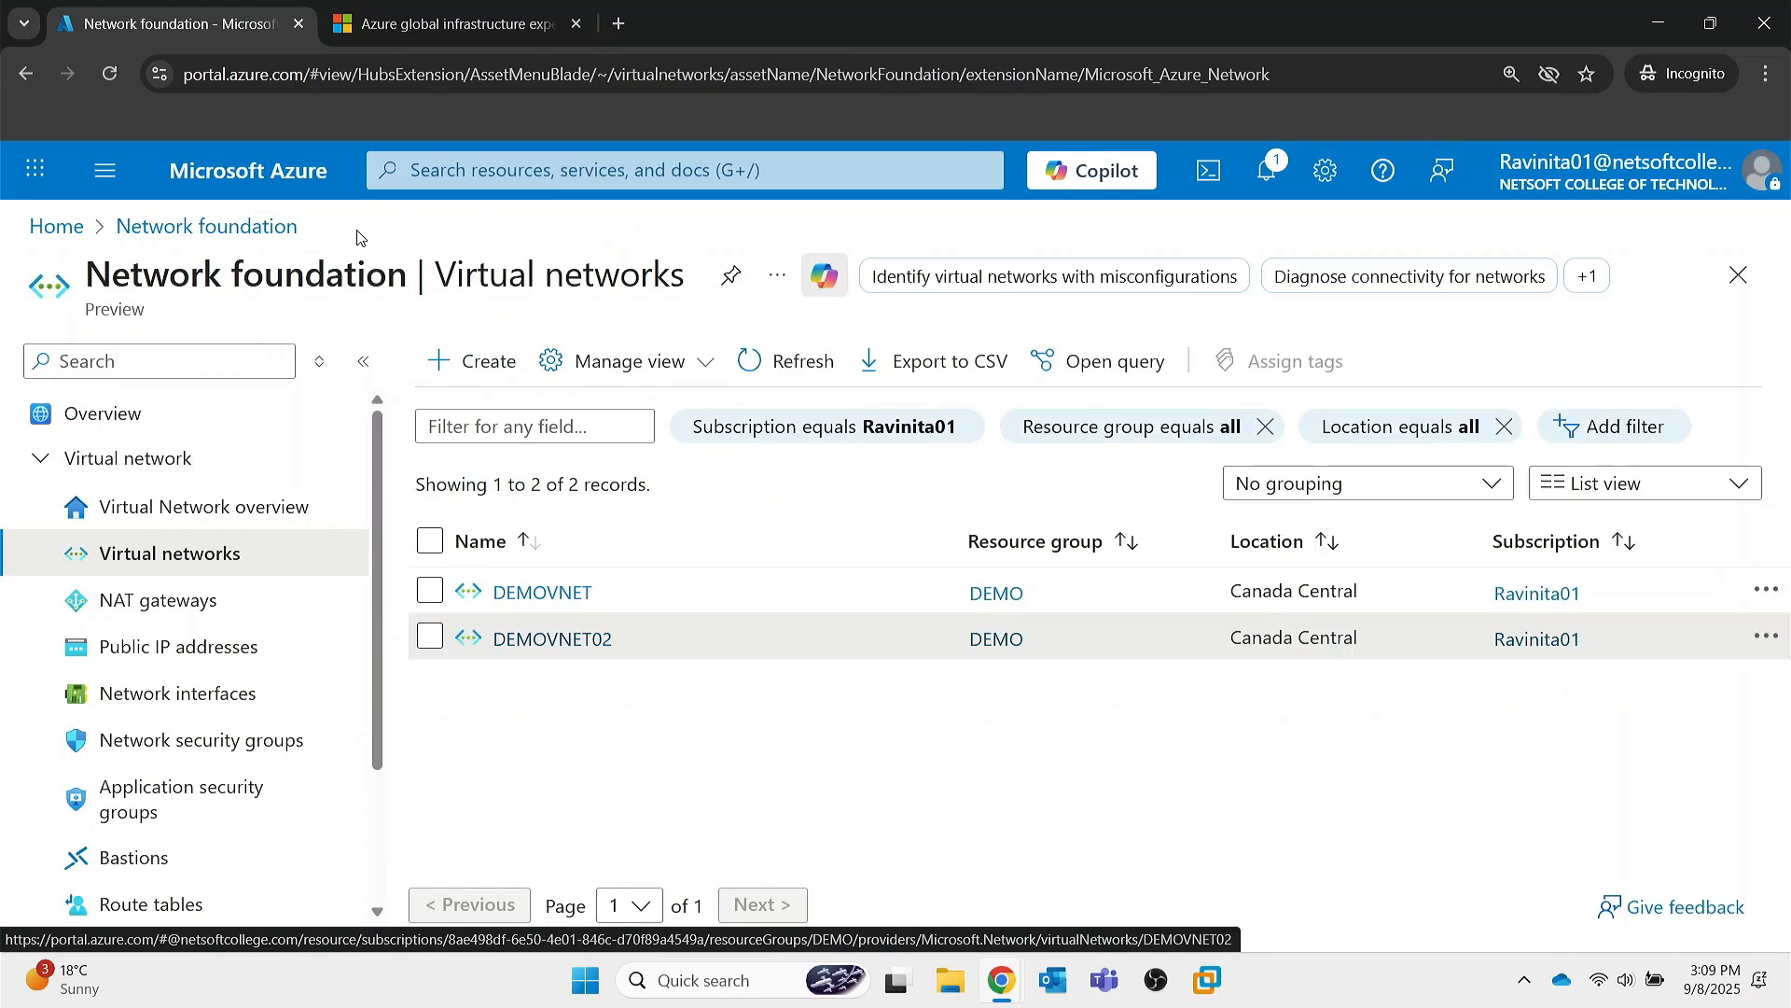
pyautogui.click(497, 168)
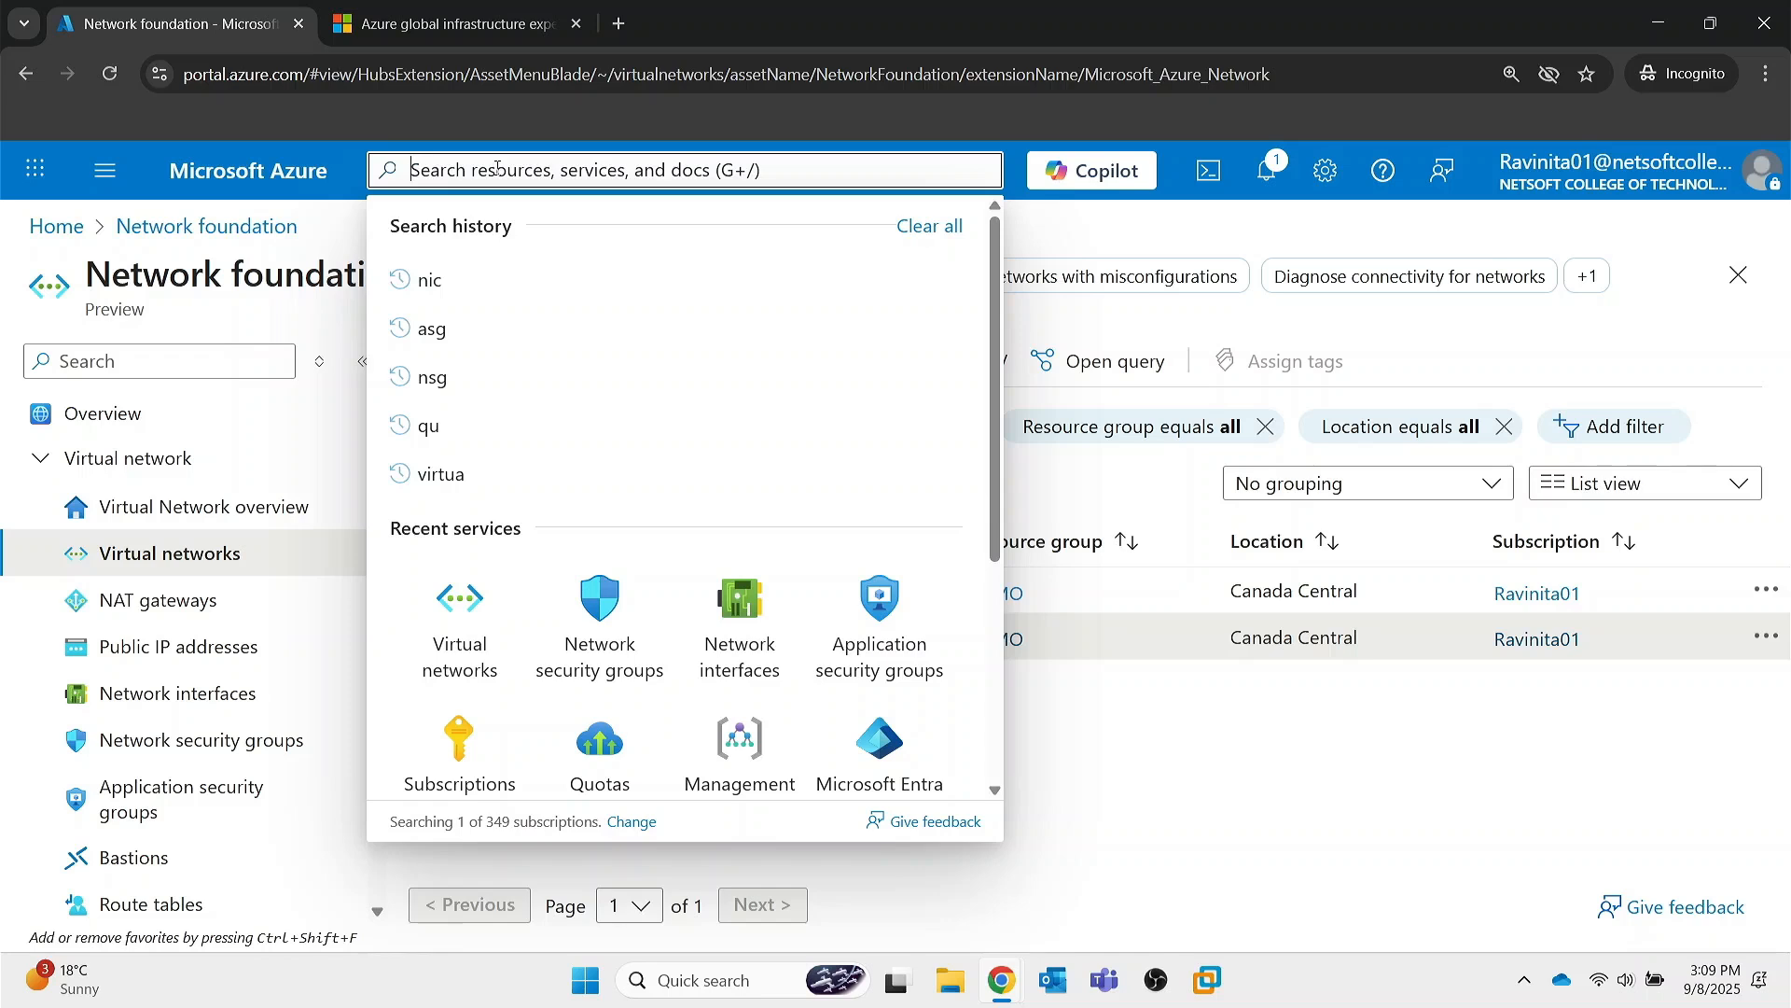
pyautogui.click(241, 174)
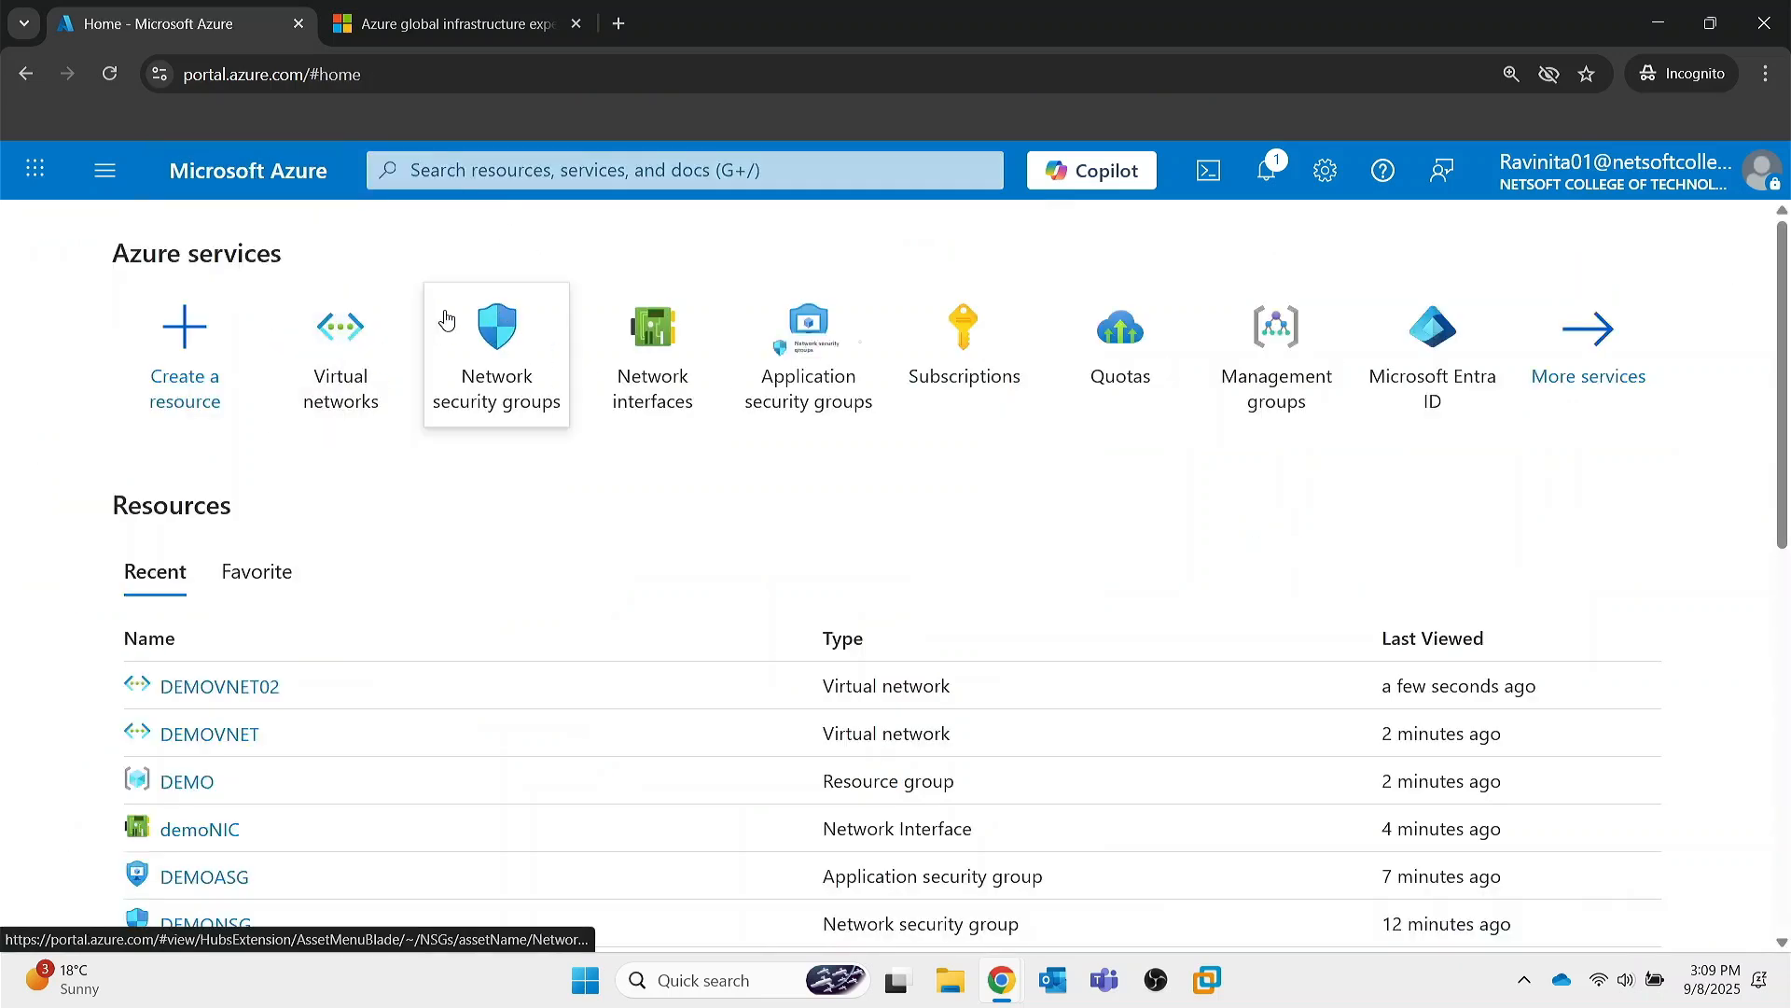
pyautogui.moveTo(445, 320)
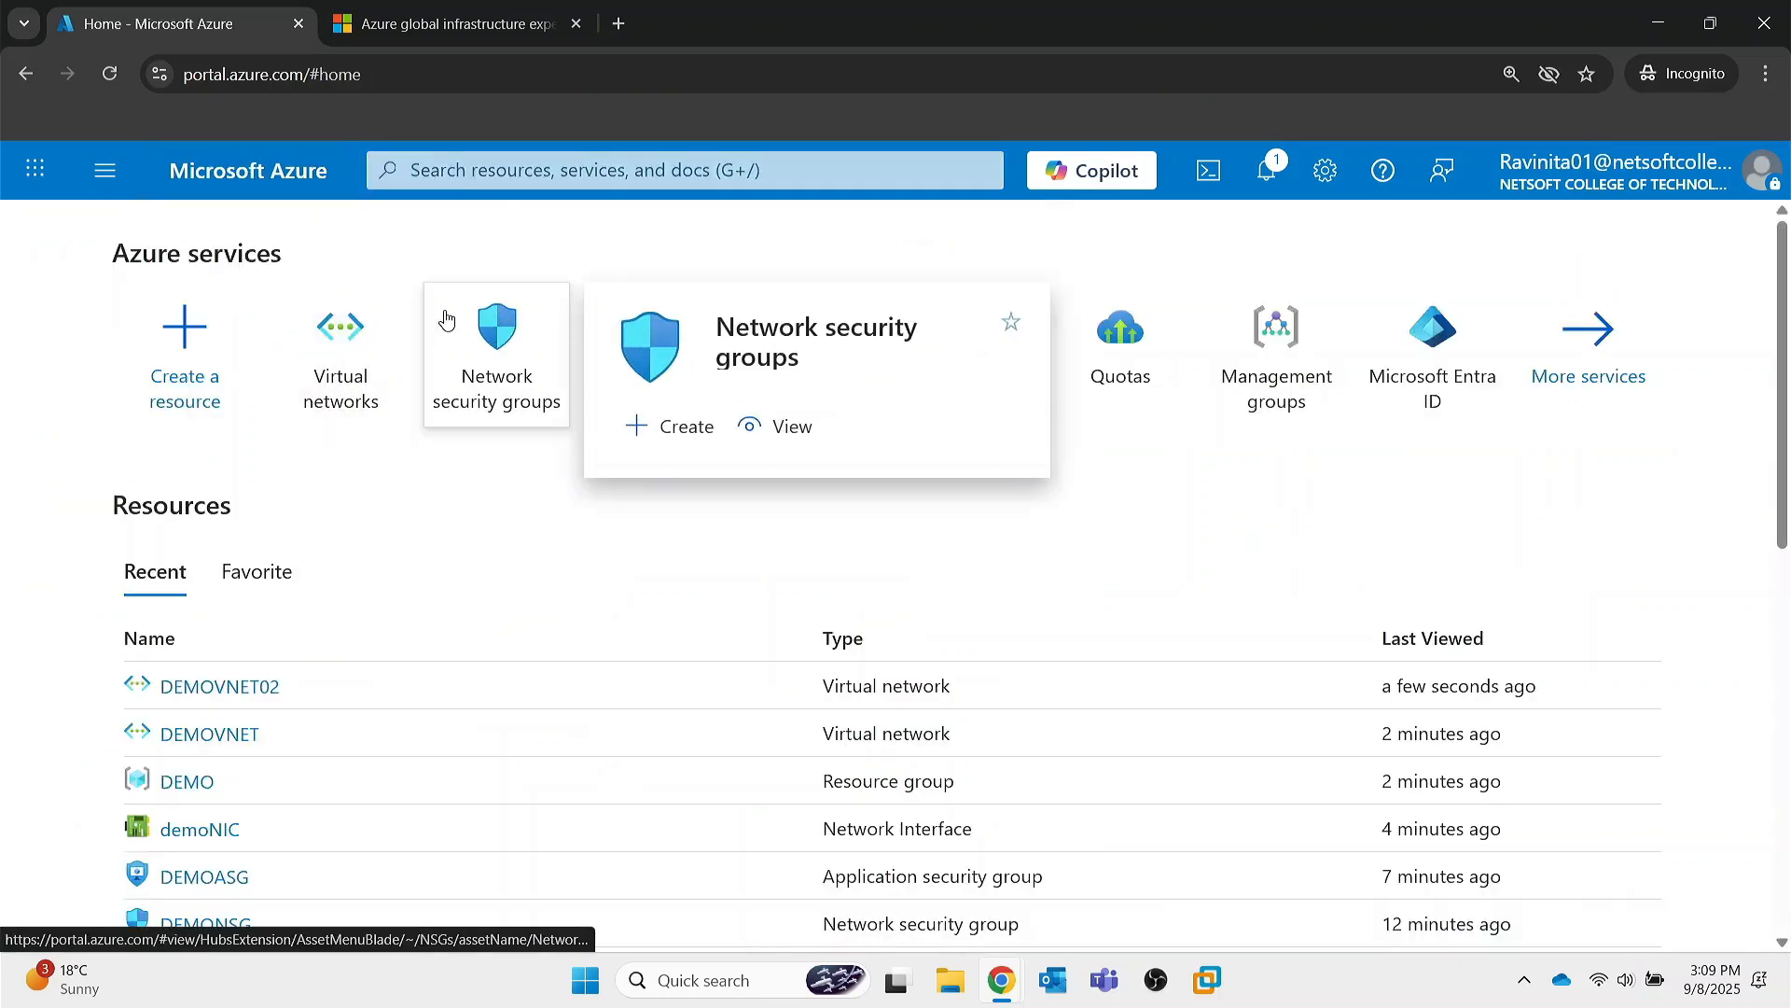
pyautogui.click(331, 352)
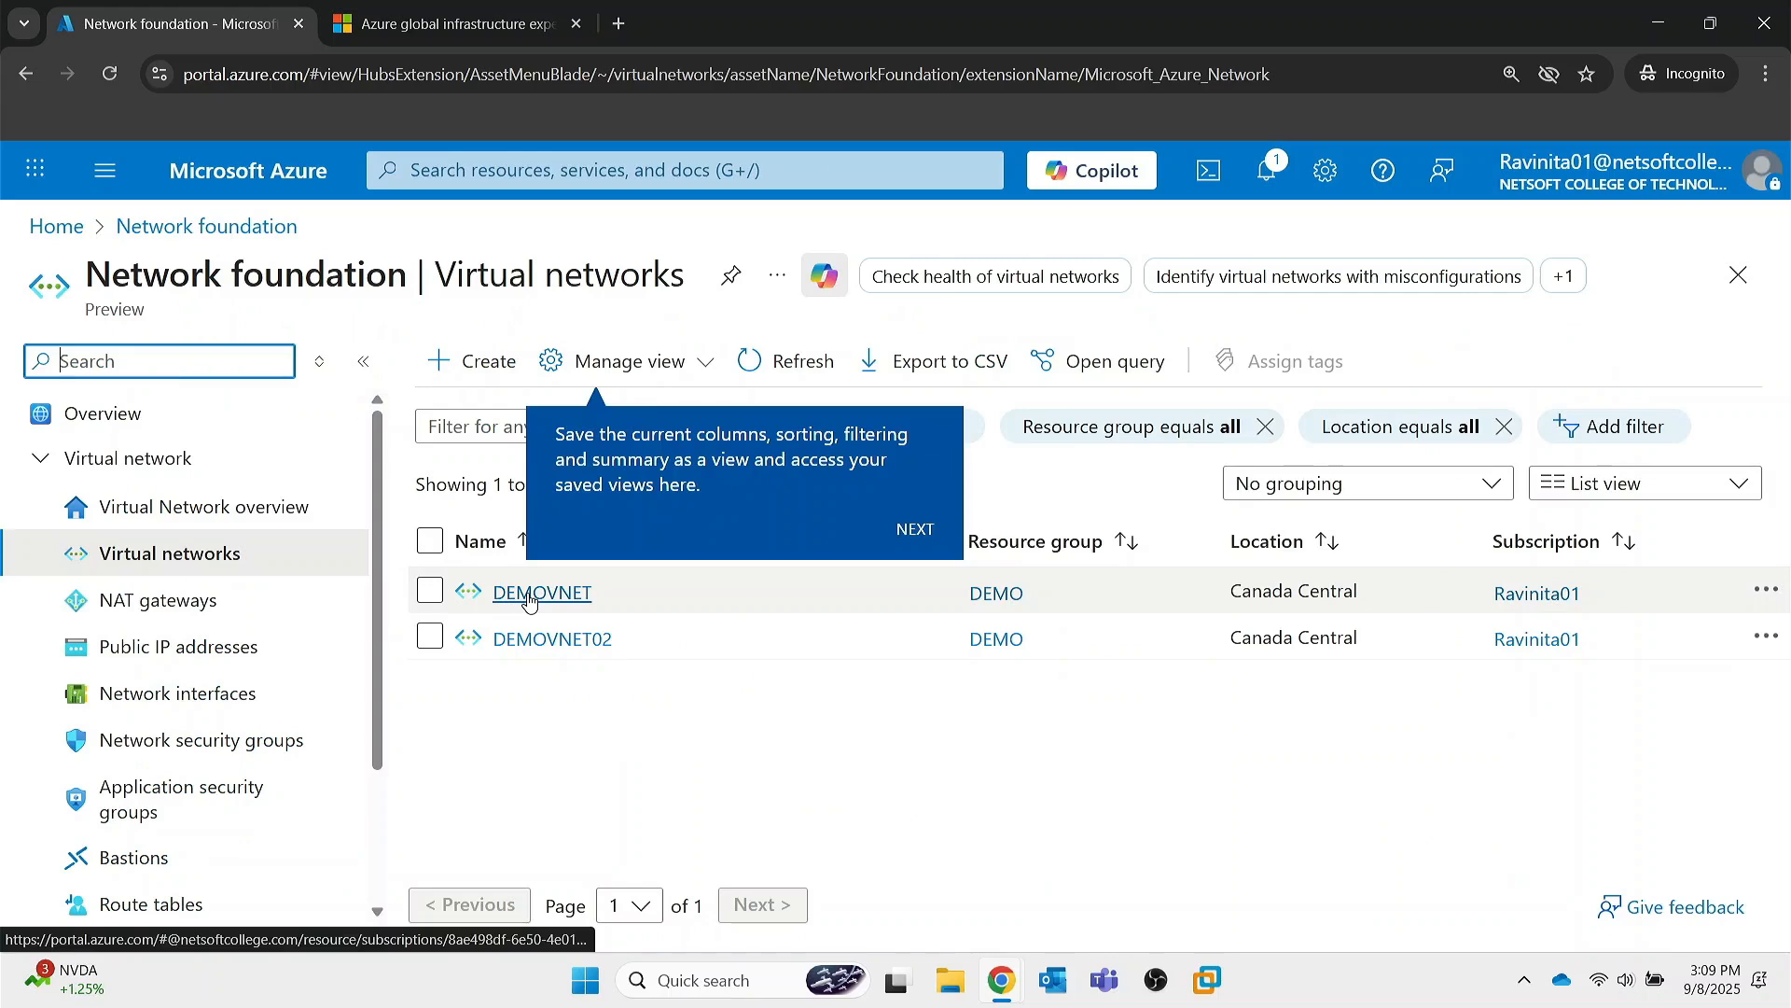
# - Add a subnet with the Virtual Network Gateway purpose to DEMOVNET, keeping the default starting address 192.168.2.0 and size /24
pyautogui.click(529, 598)
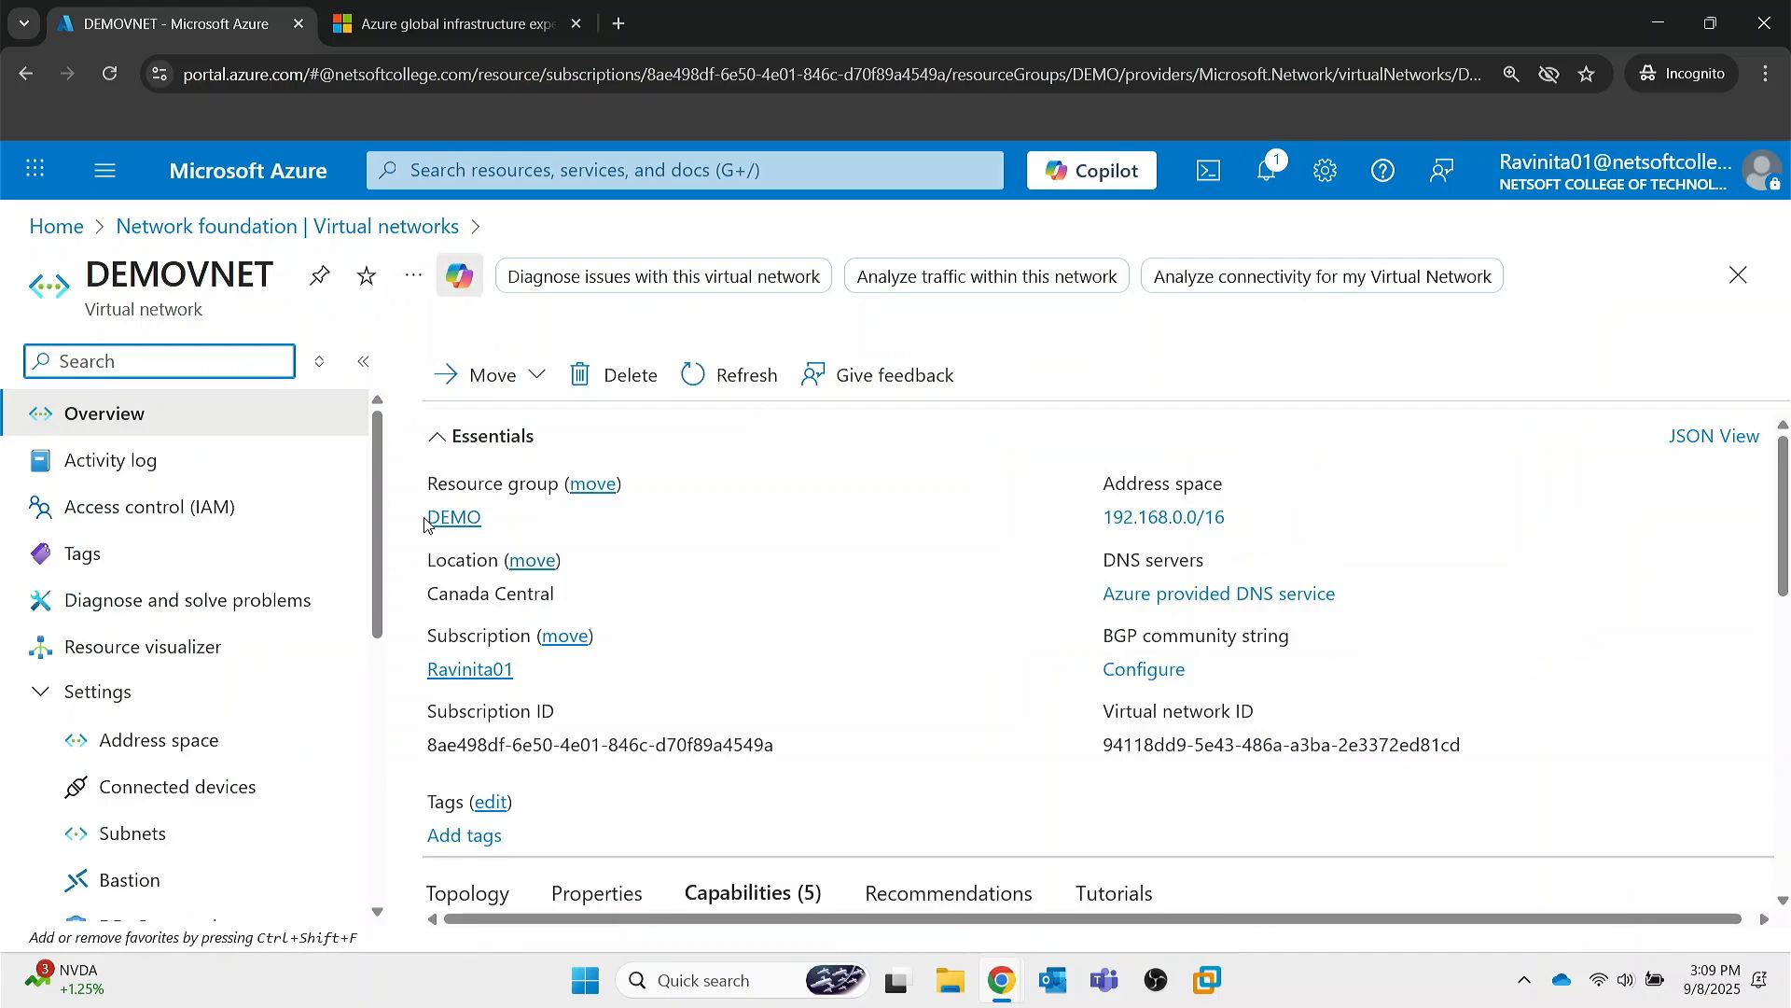
pyautogui.click(157, 833)
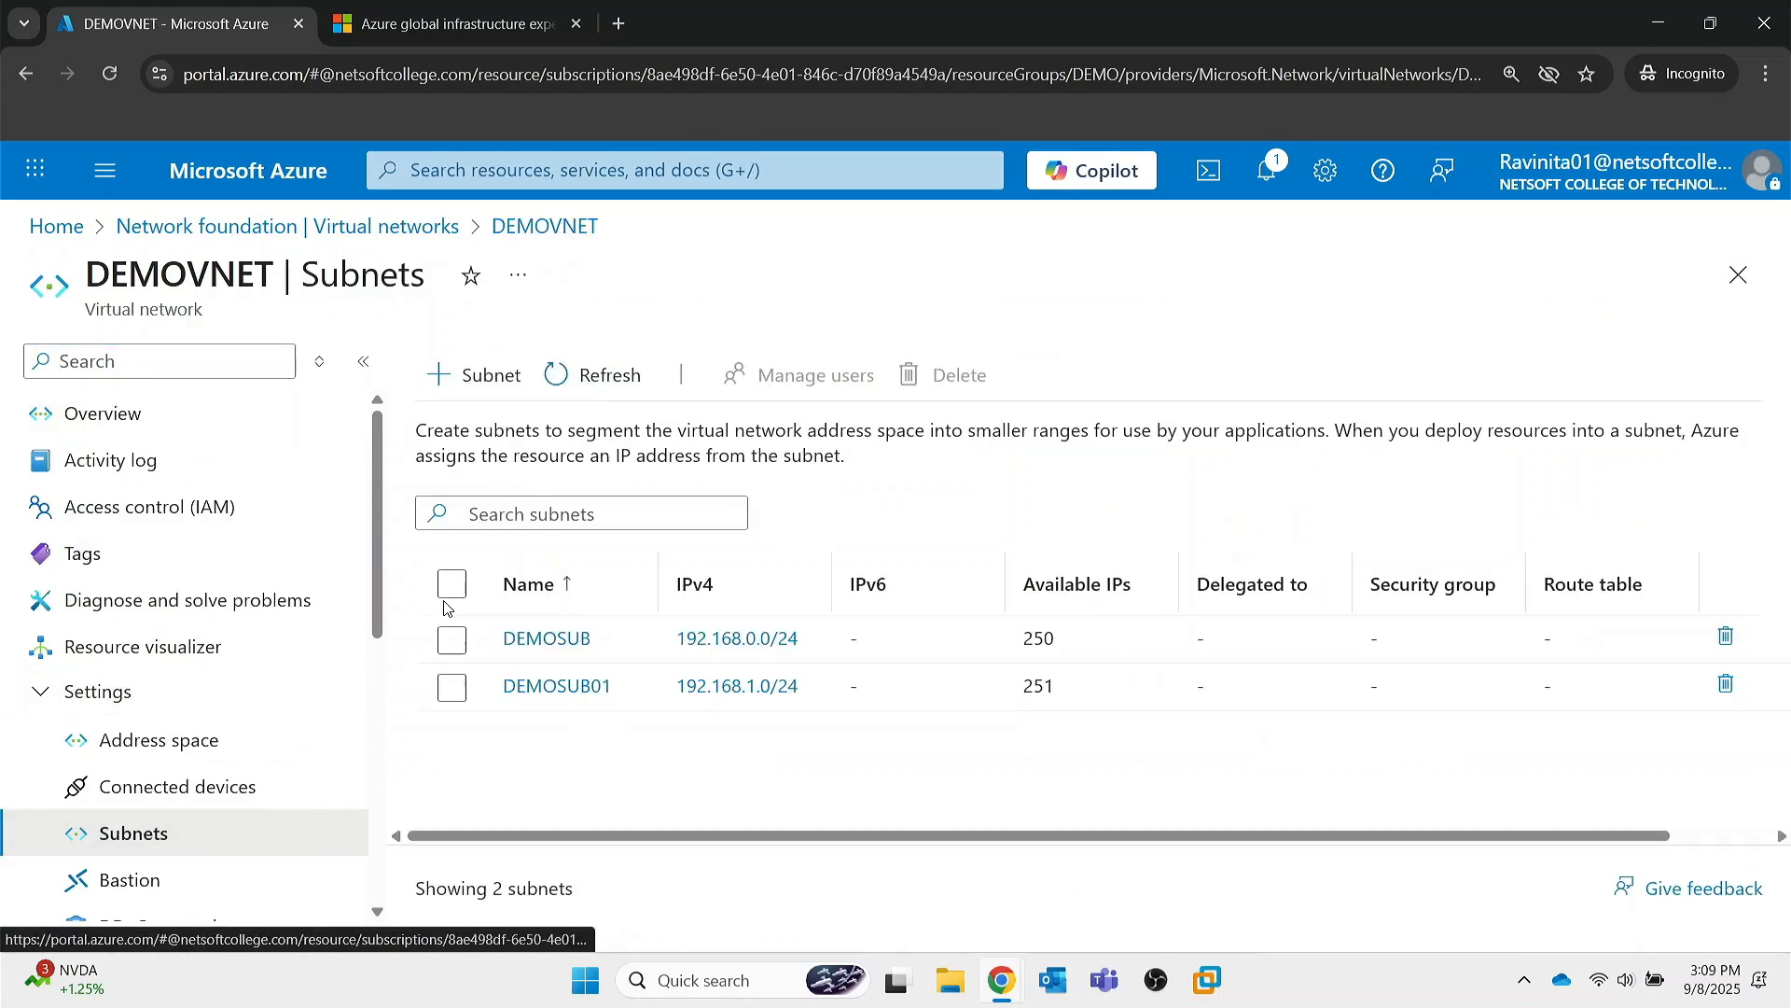
pyautogui.click(473, 374)
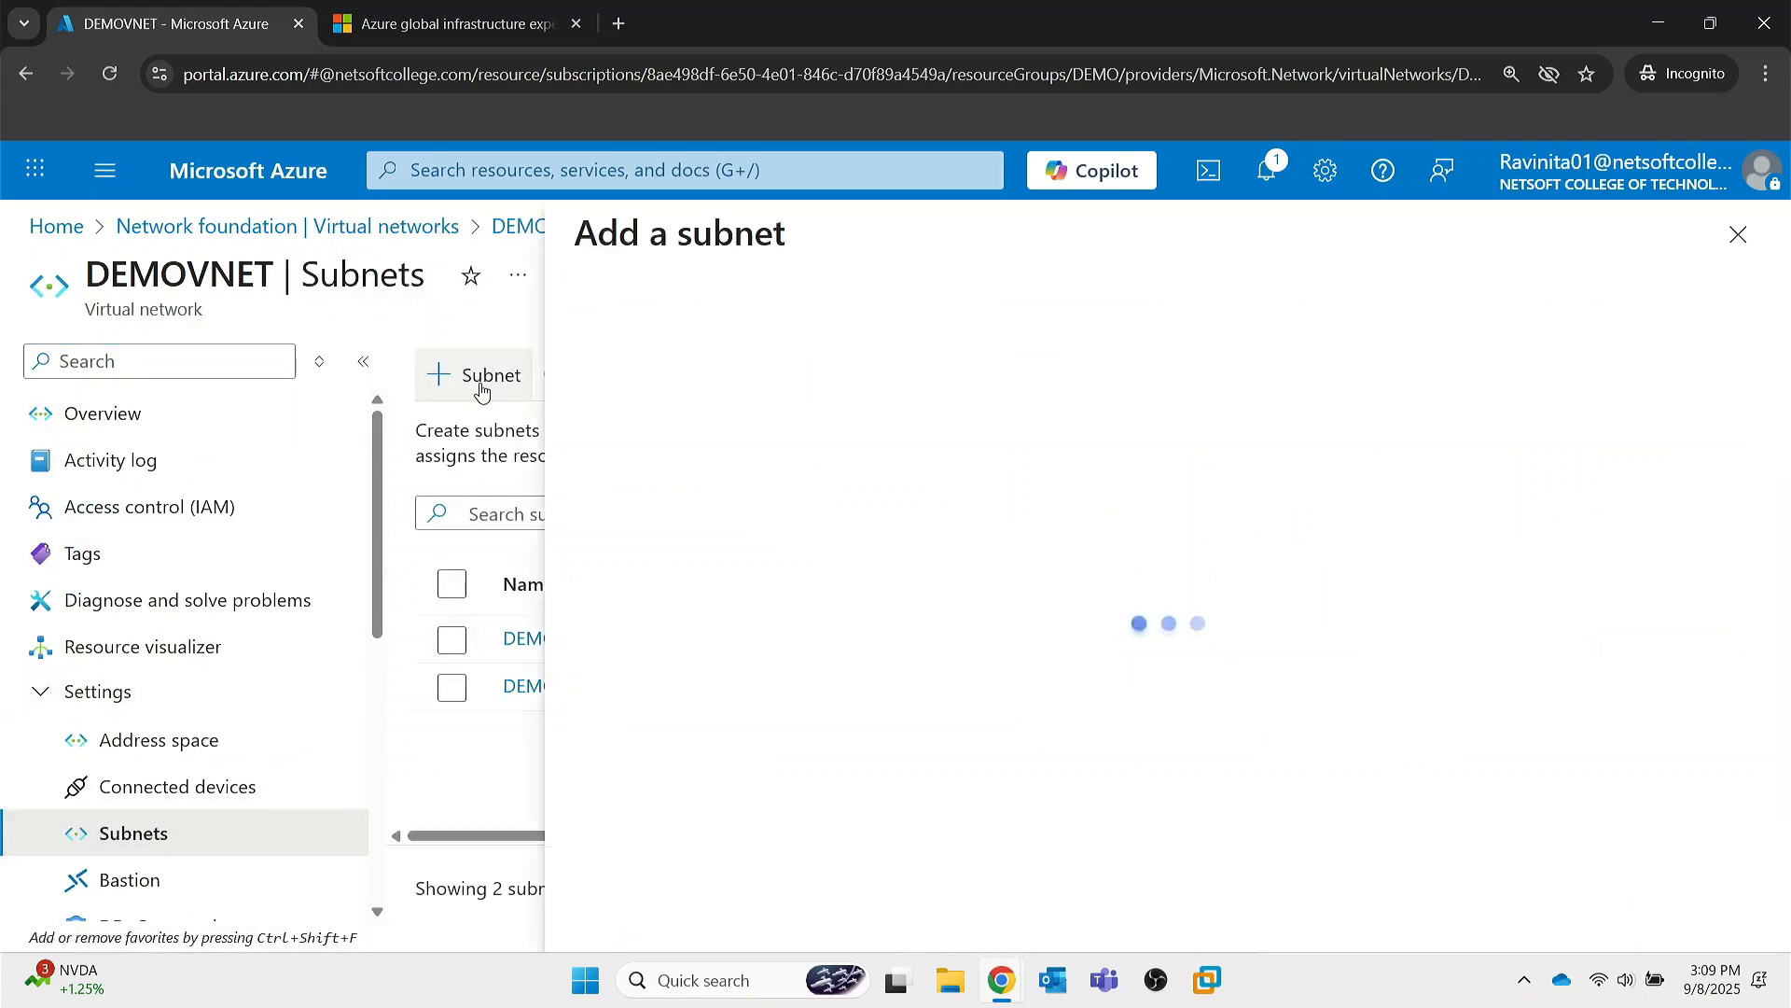
pyautogui.click(1006, 413)
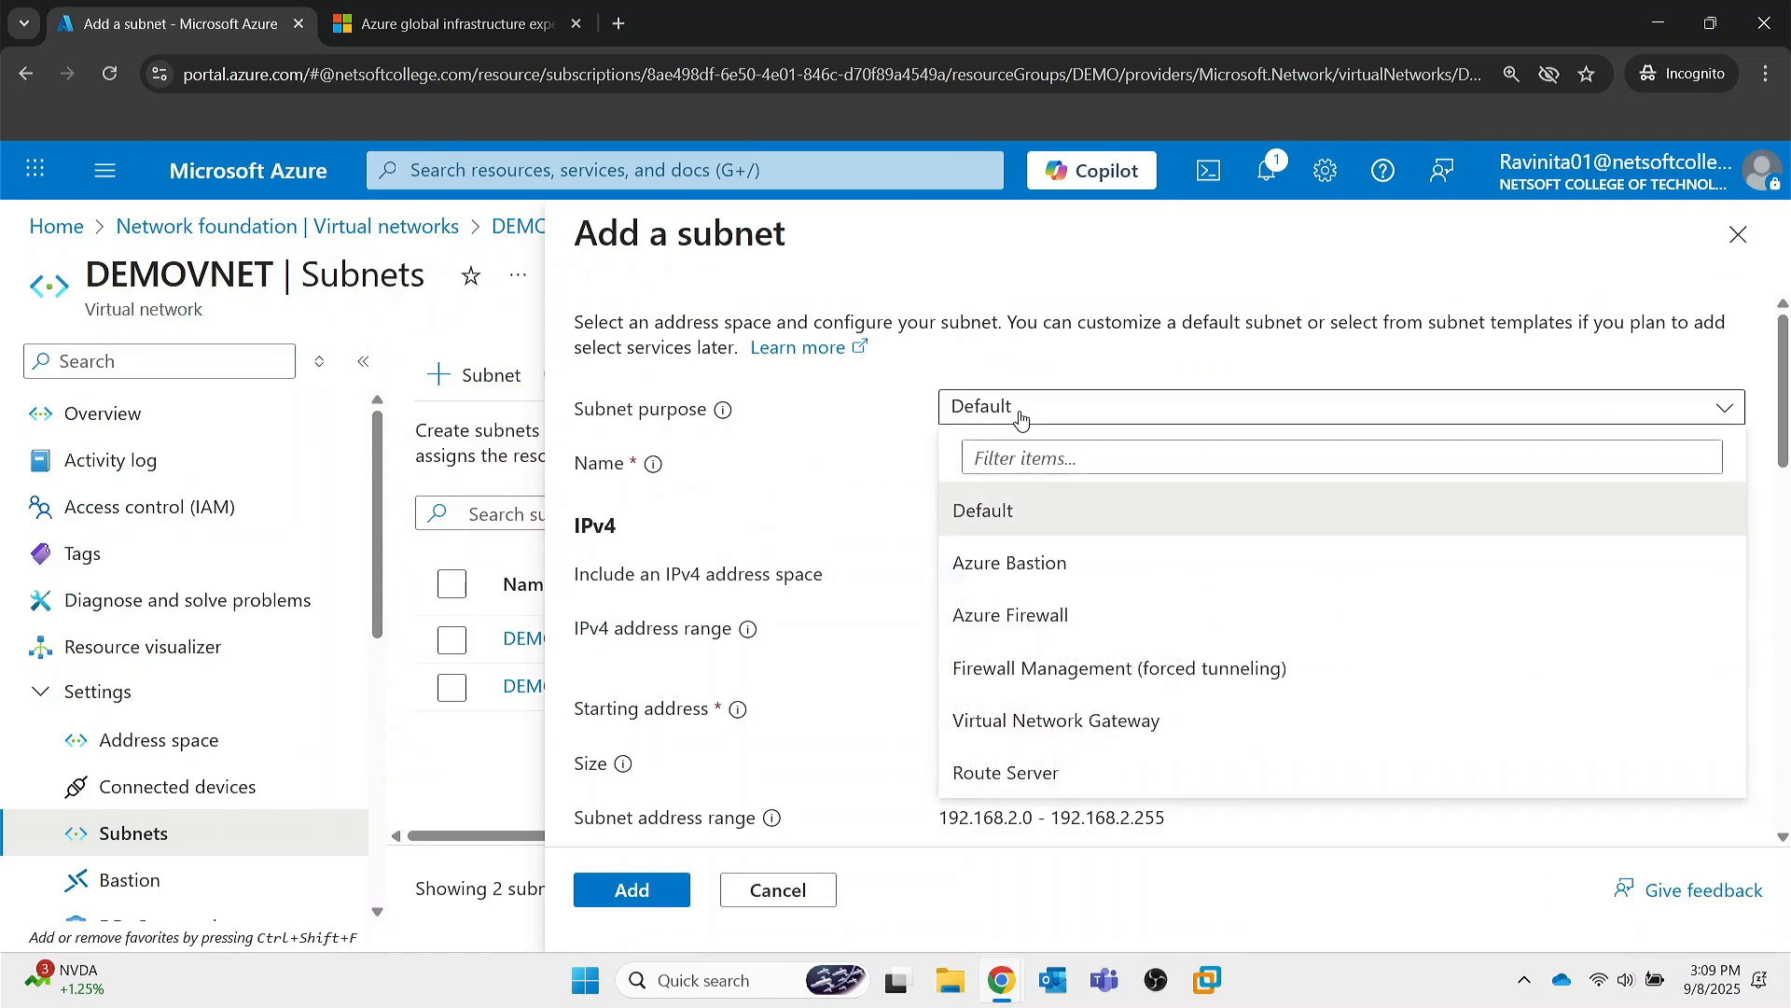
pyautogui.click(1092, 731)
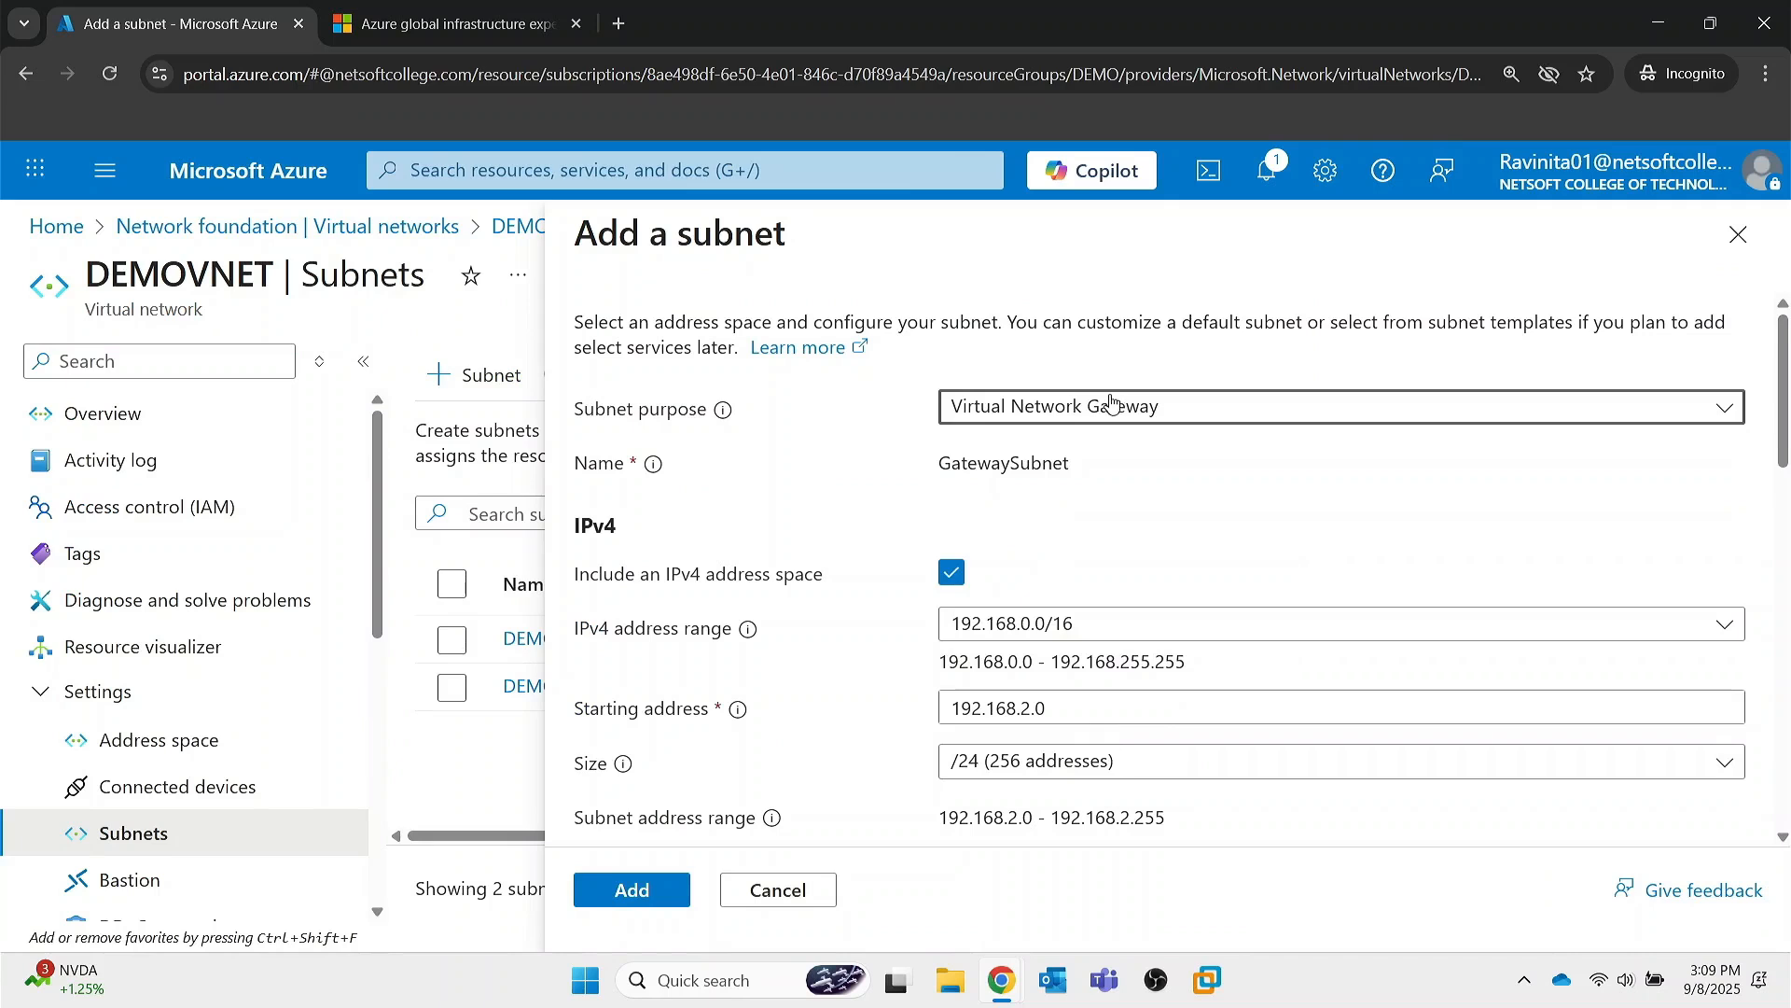
pyautogui.click(631, 891)
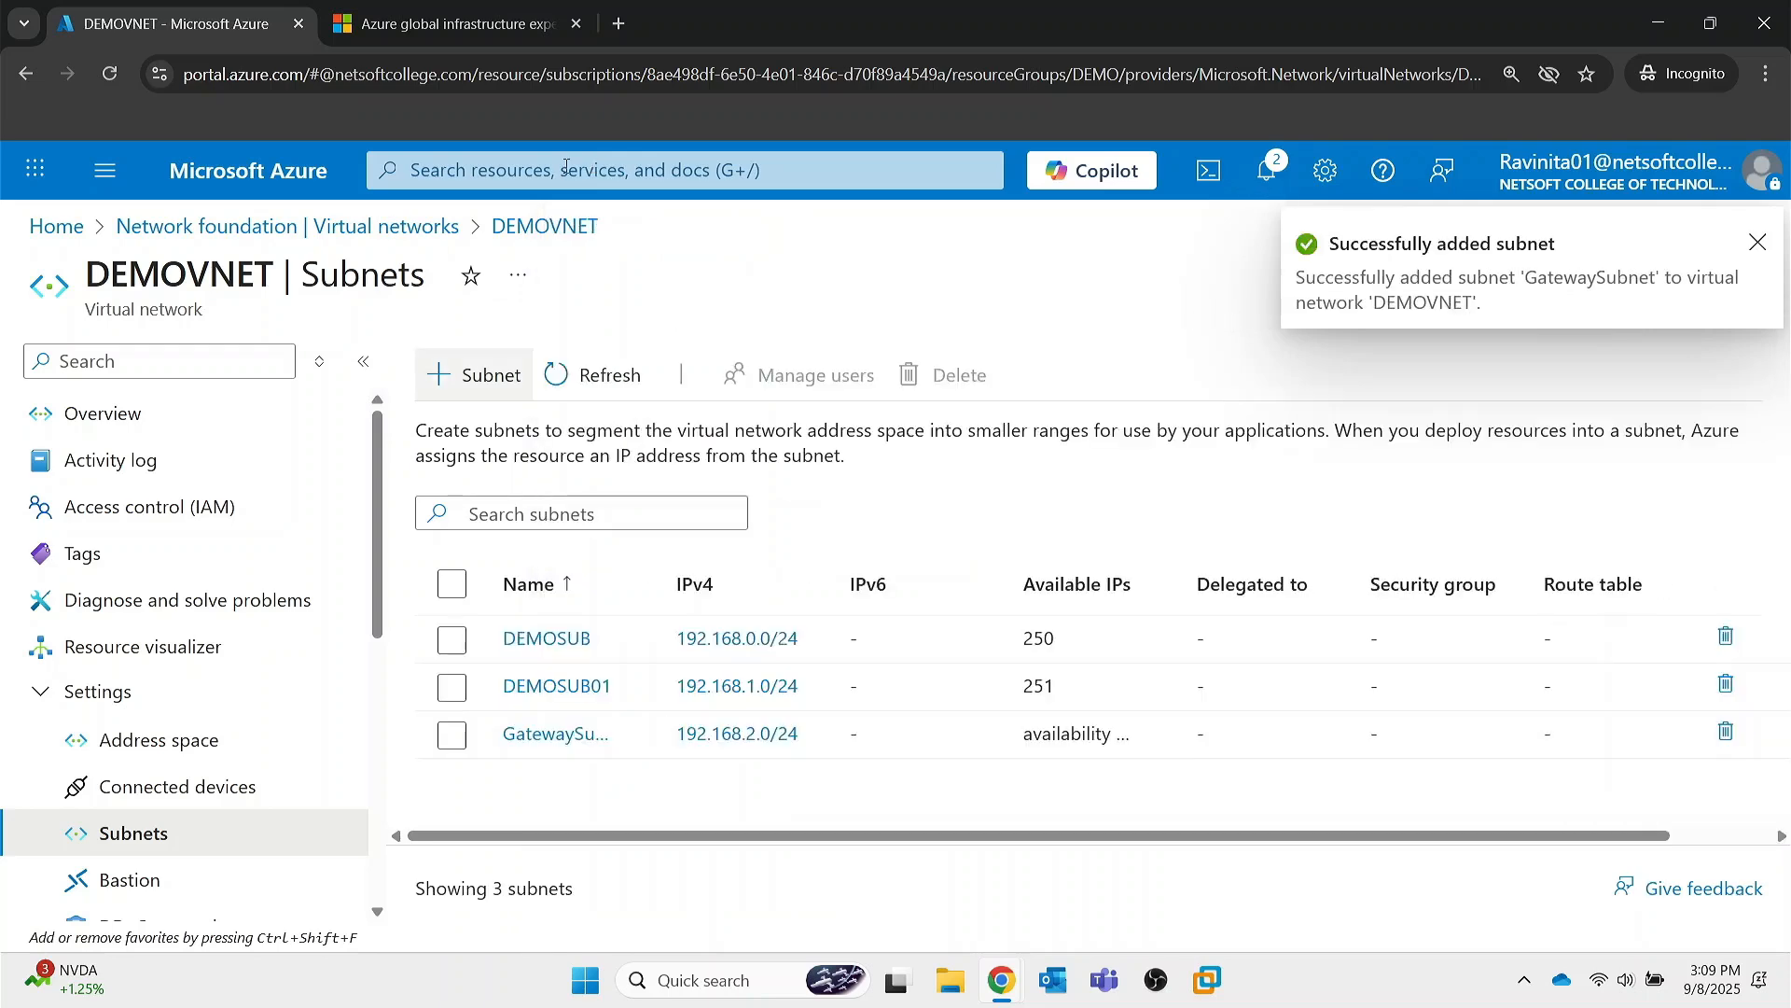
# - Search the portal for vng, open the virtual network gateways service, and start creating a new gateway
pyautogui.click(566, 169)
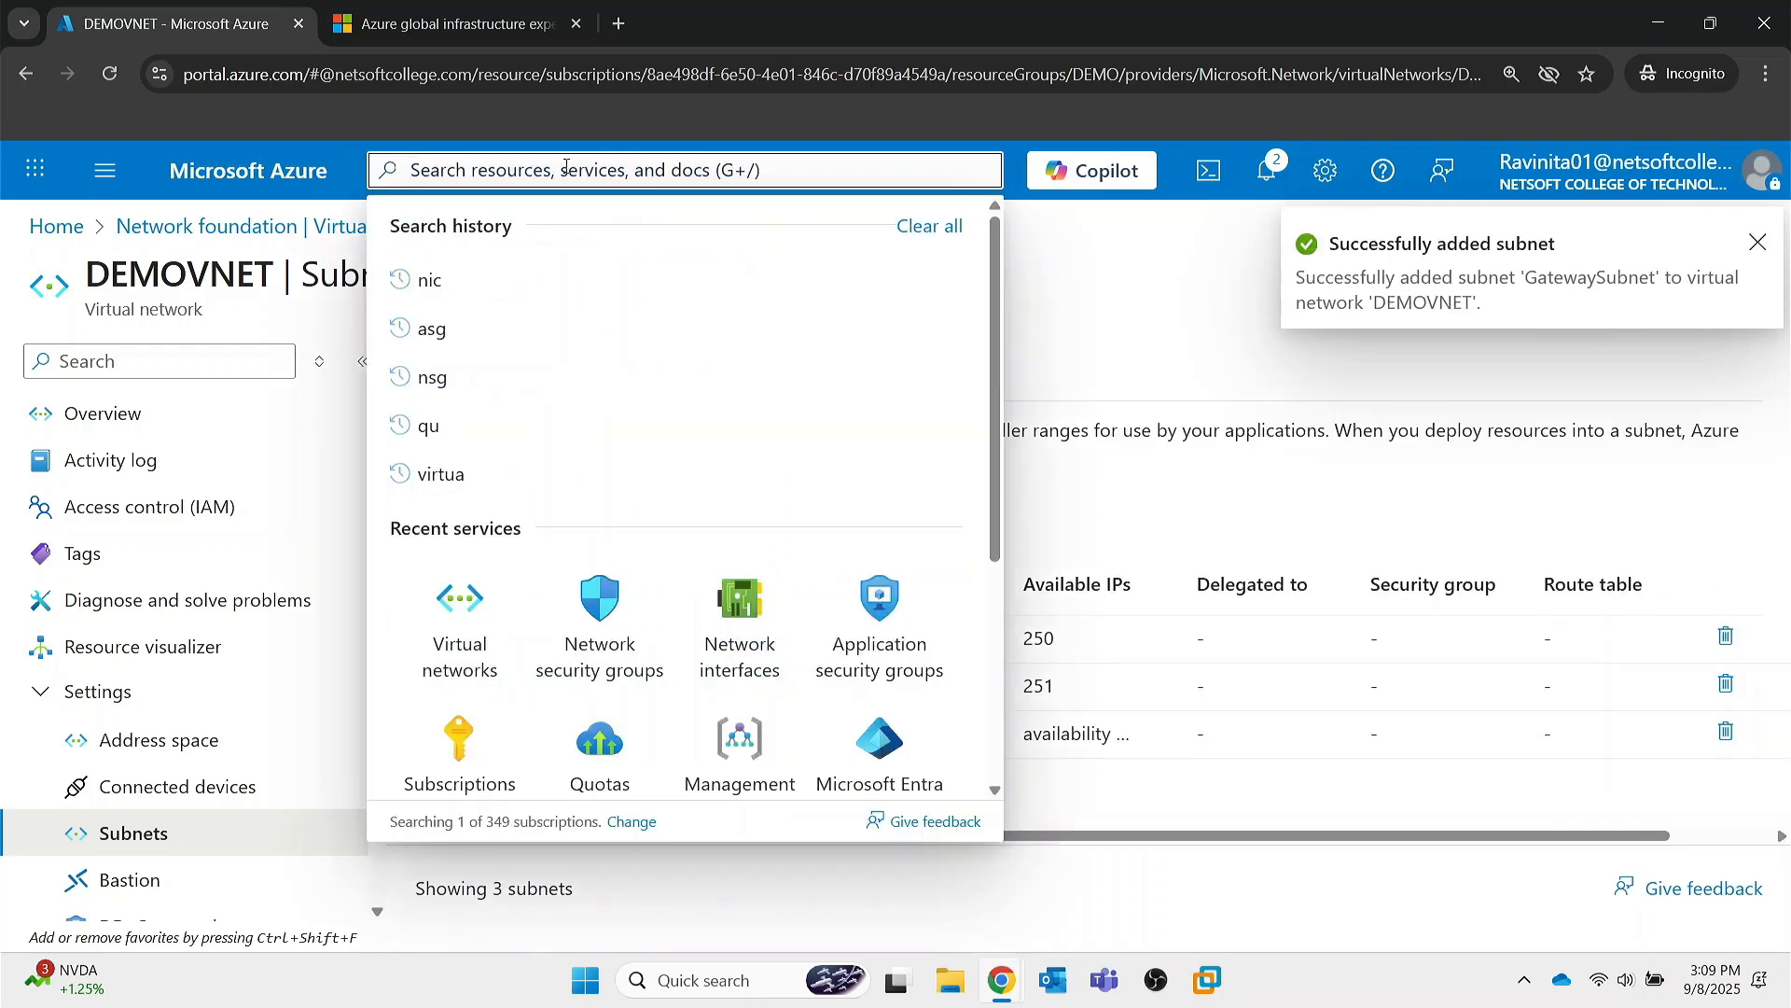
pyautogui.write('vng')
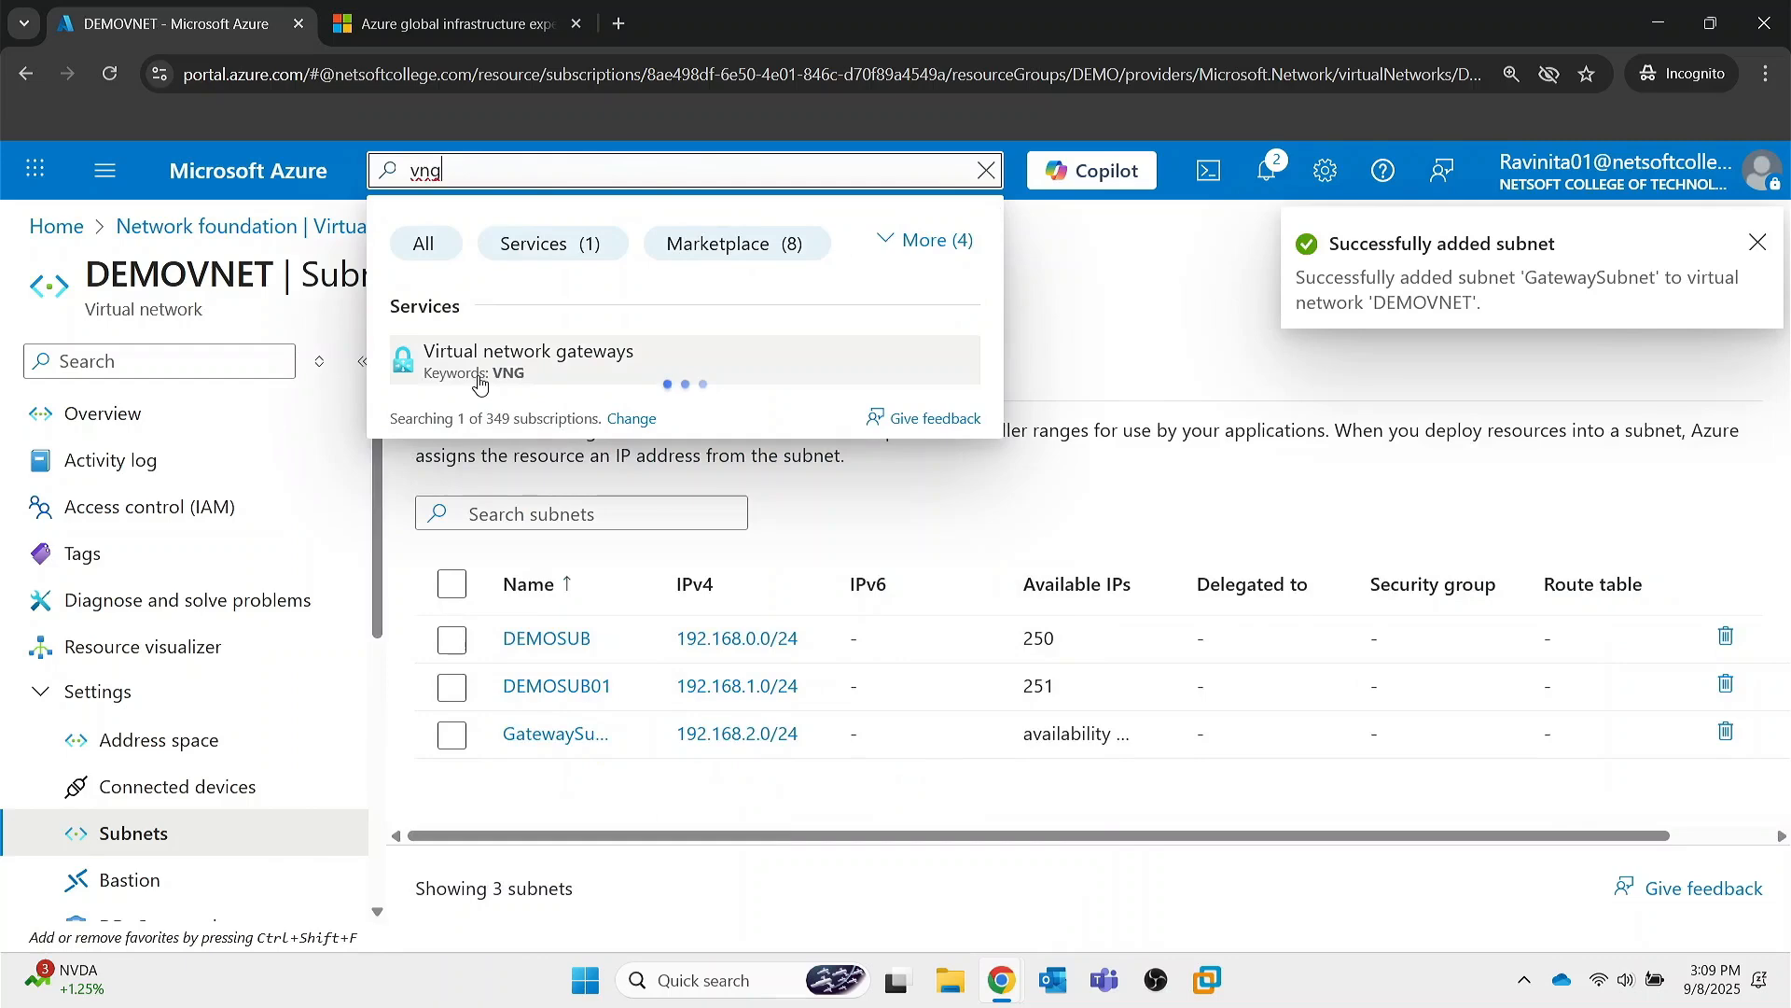
pyautogui.click(480, 378)
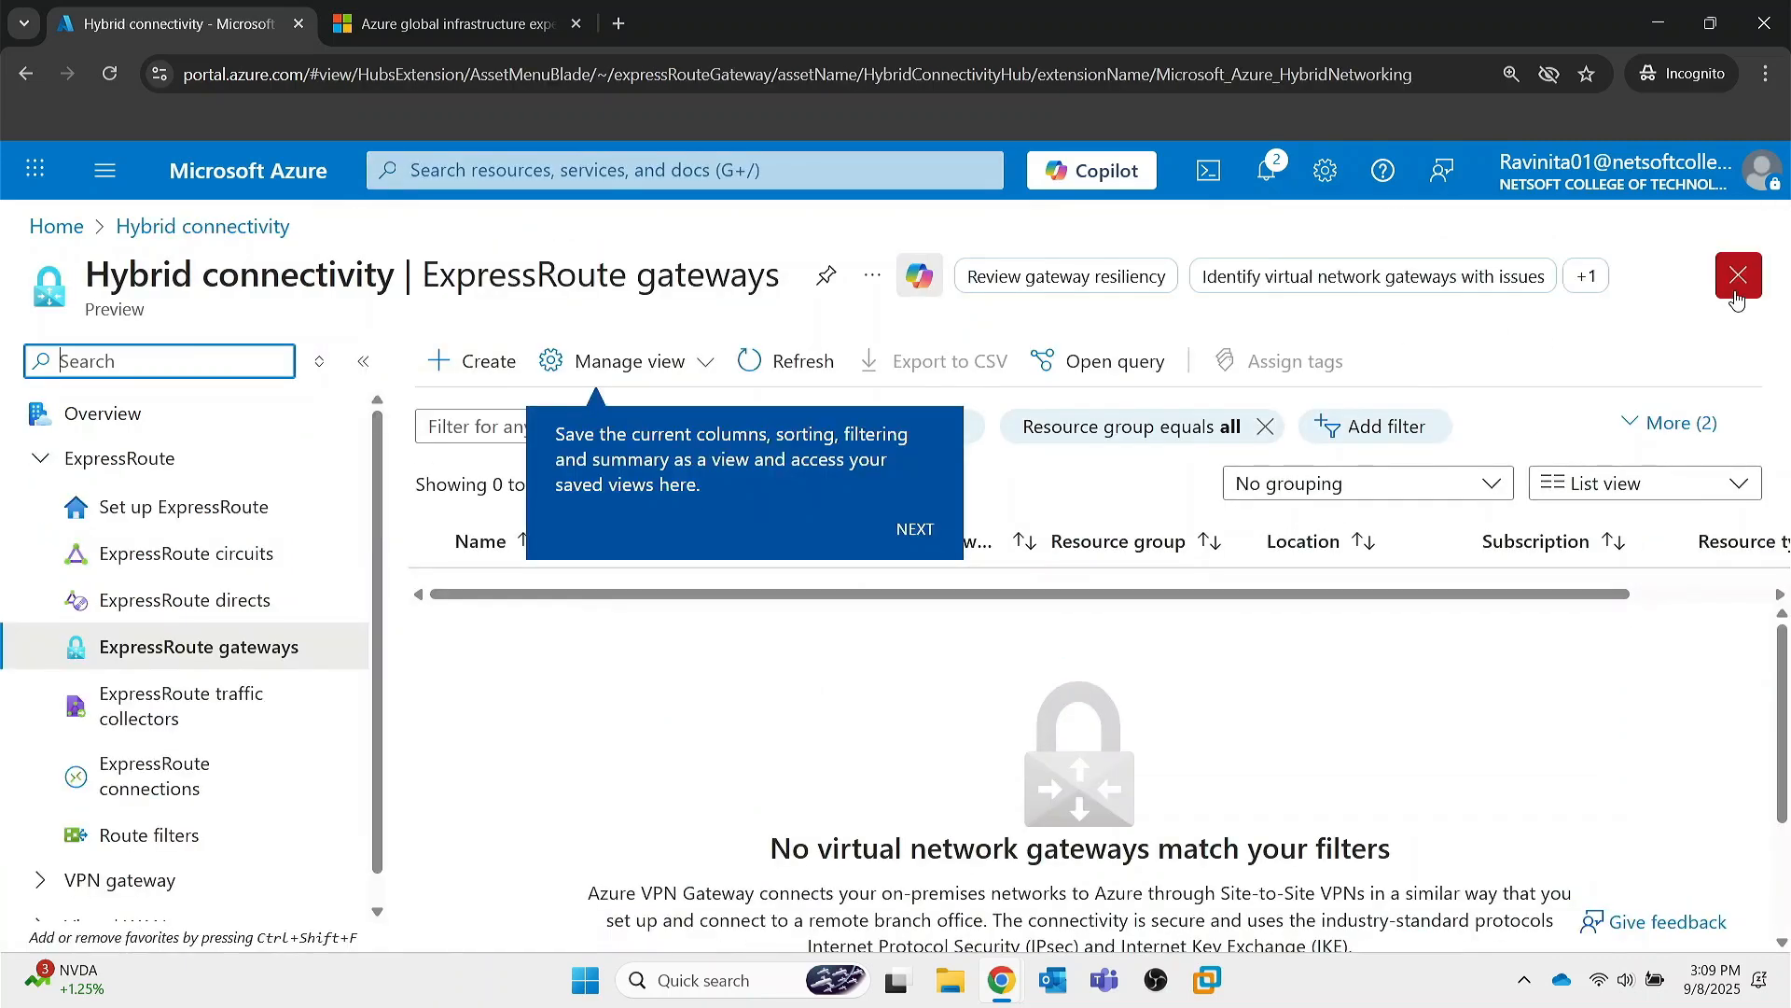
pyautogui.click(1738, 296)
pyautogui.click(395, 352)
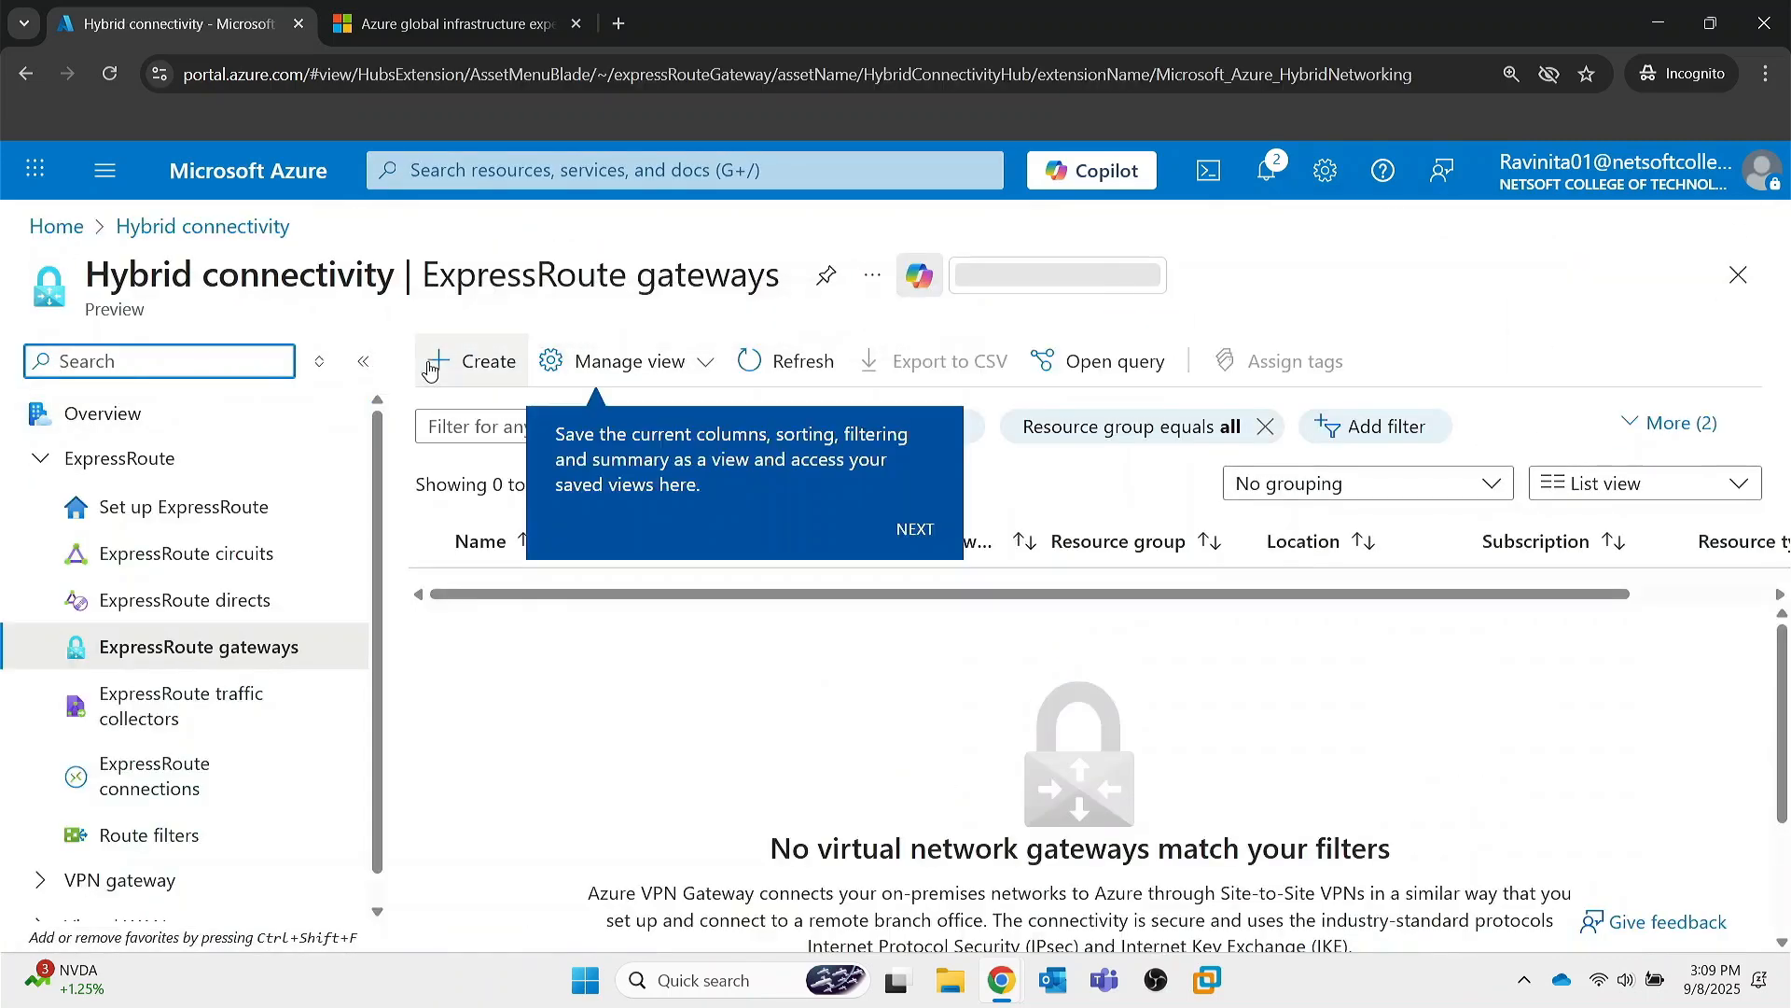
pyautogui.click(429, 369)
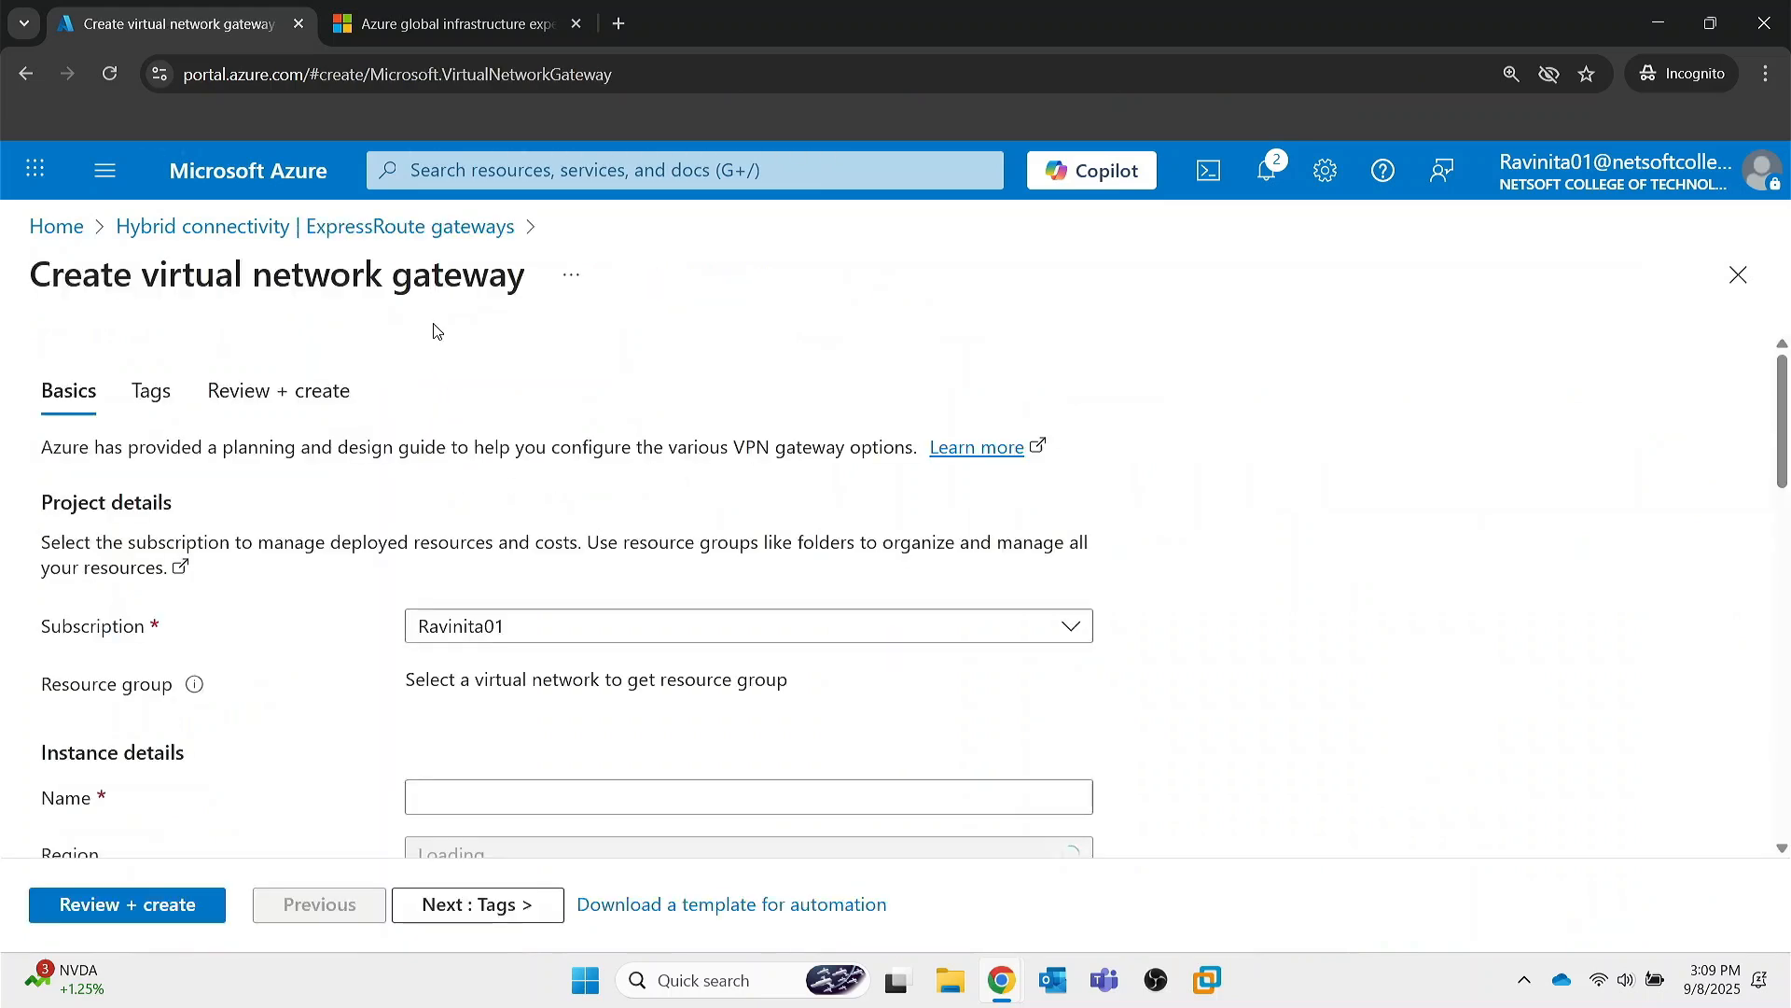
# - Name the new virtual network gateway DEMOVNG01
pyautogui.scroll(-1, 350, 737)
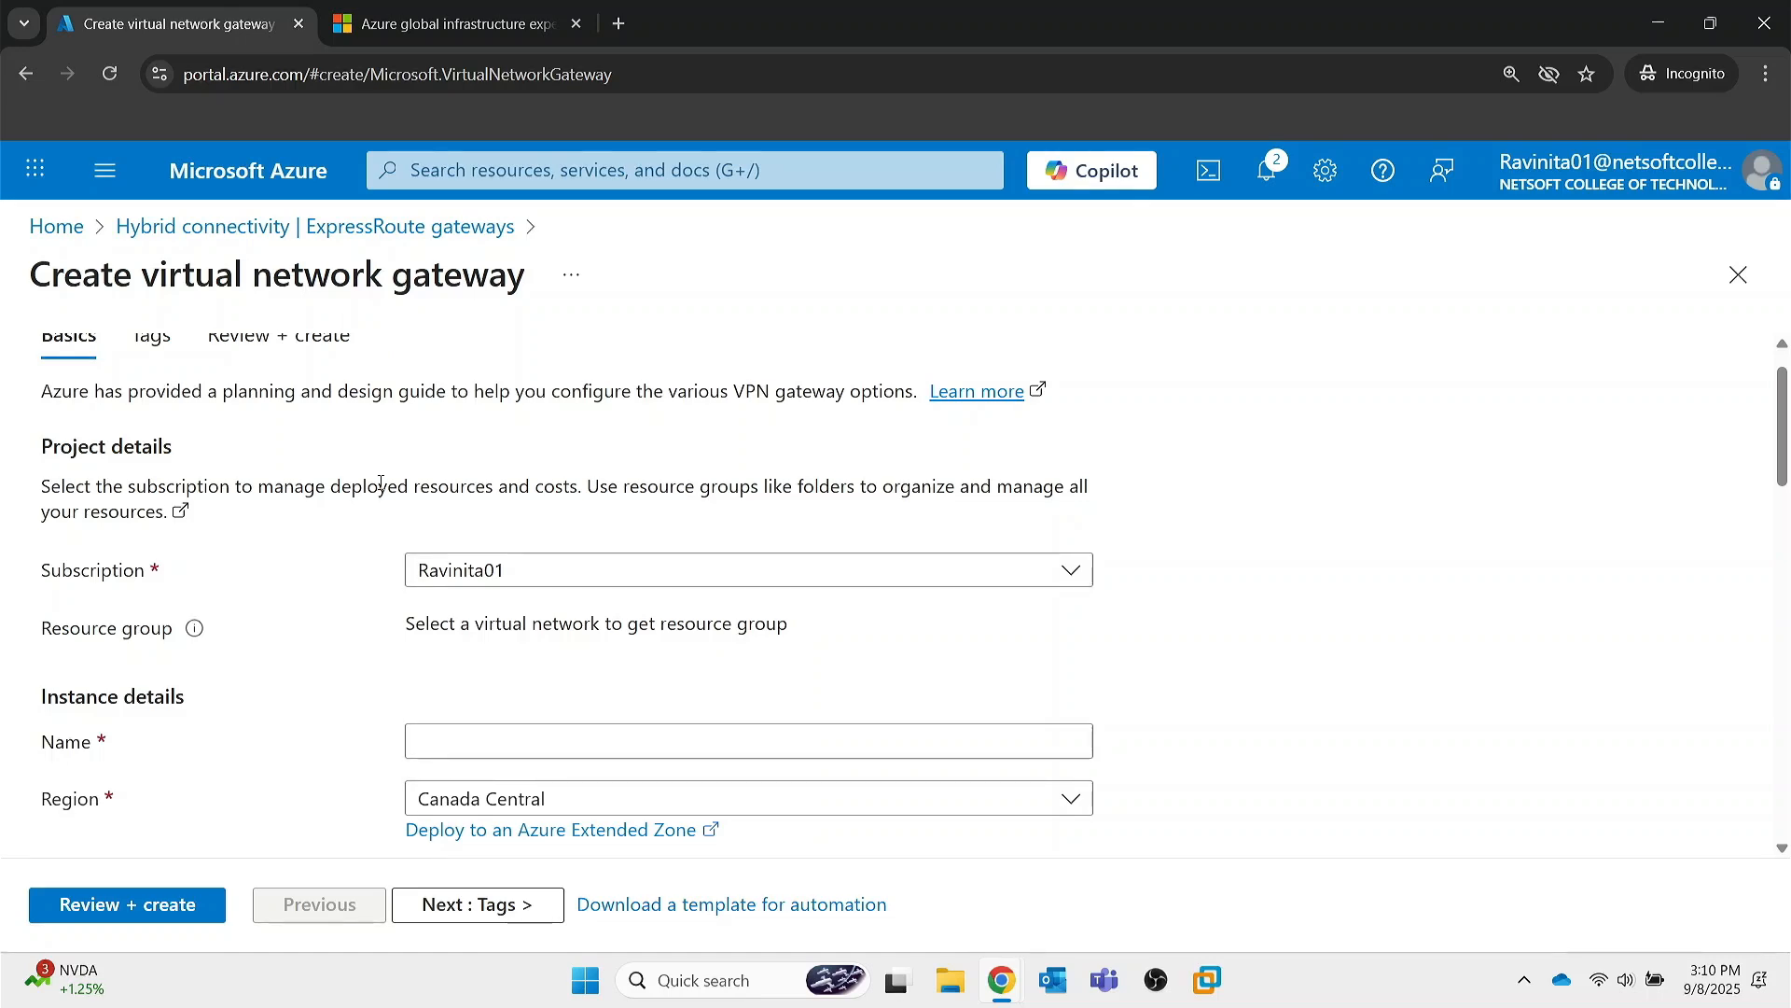
pyautogui.scroll(-1, 564, 670)
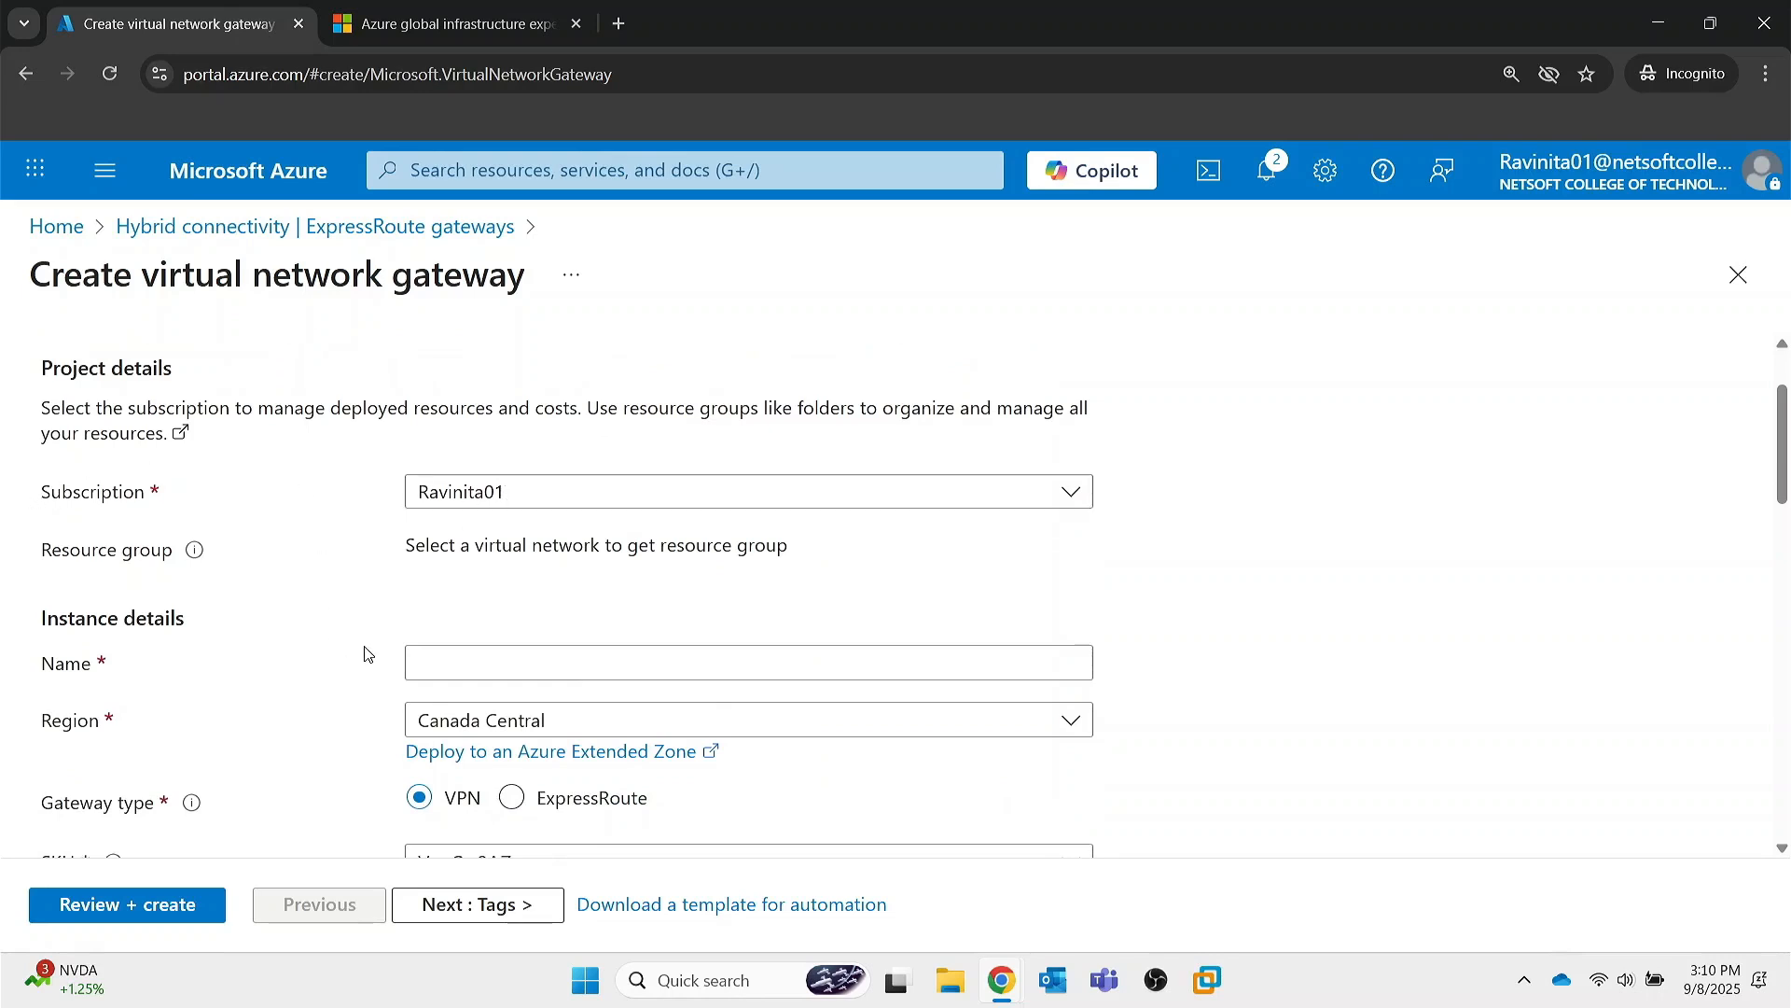
pyautogui.click(464, 663)
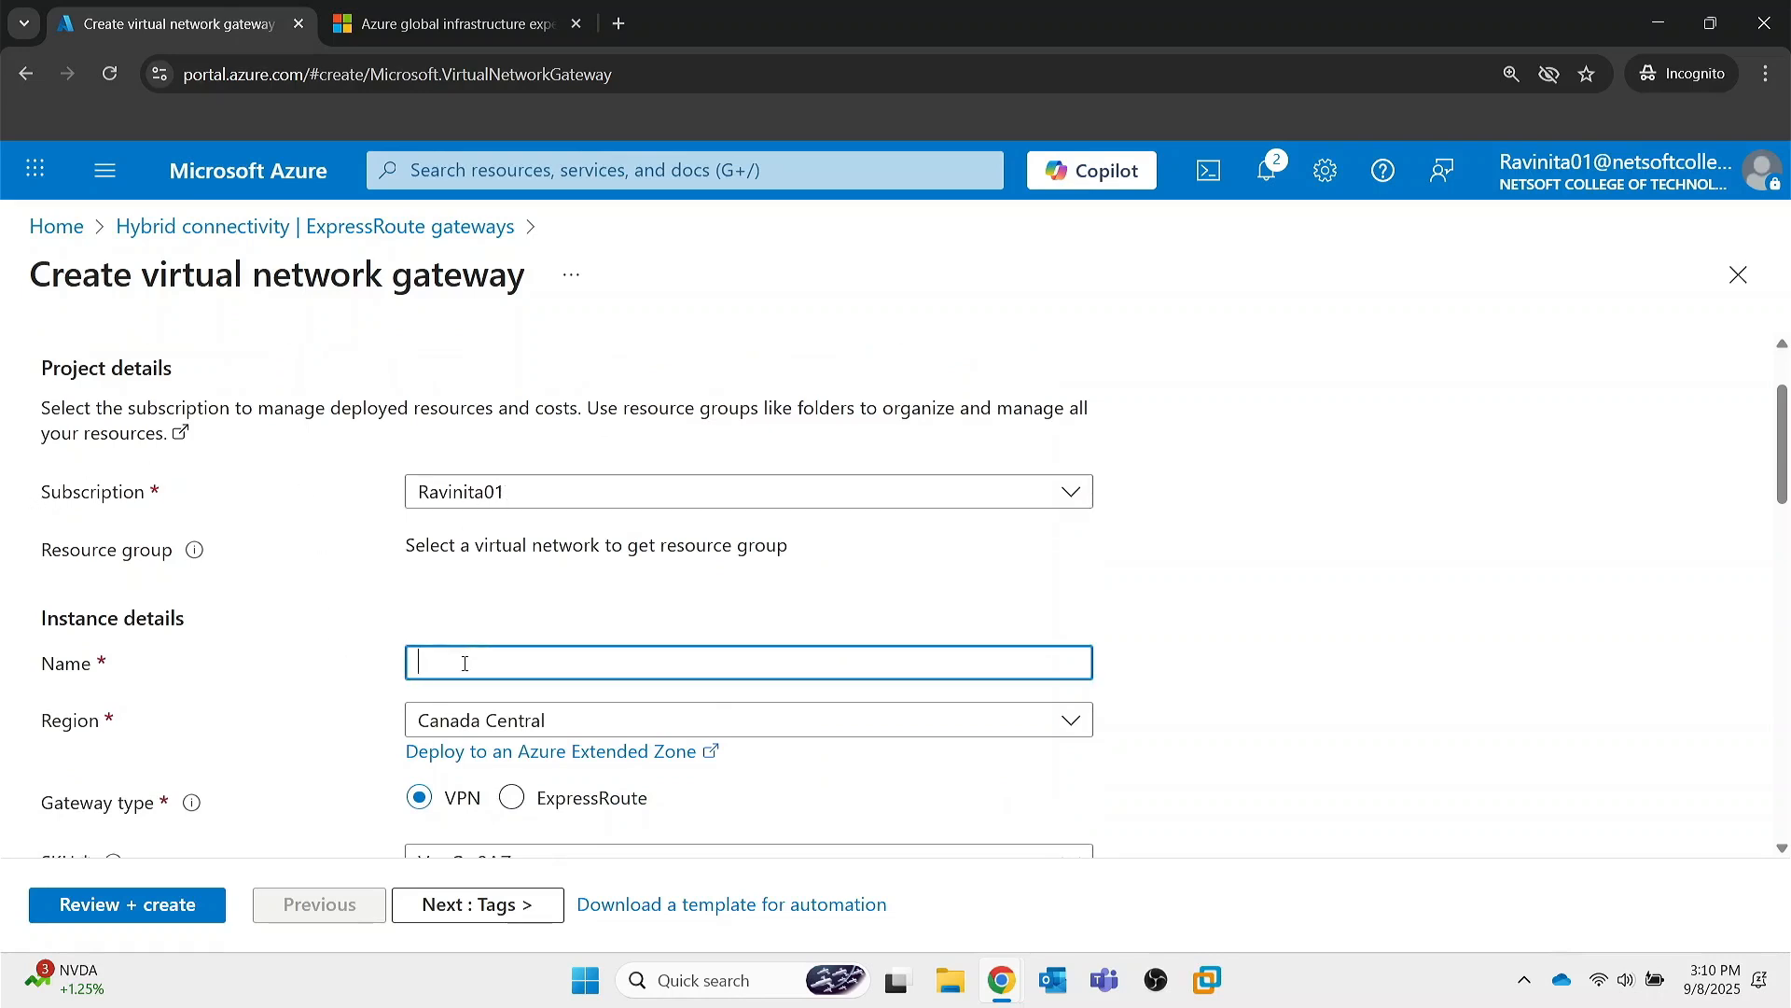
pyautogui.write('DEMOVNG01')
# - Set the VPN gateway's SKU to VpnGw1 and look over the available SKU and generation options
pyautogui.scroll(-3, 465, 663)
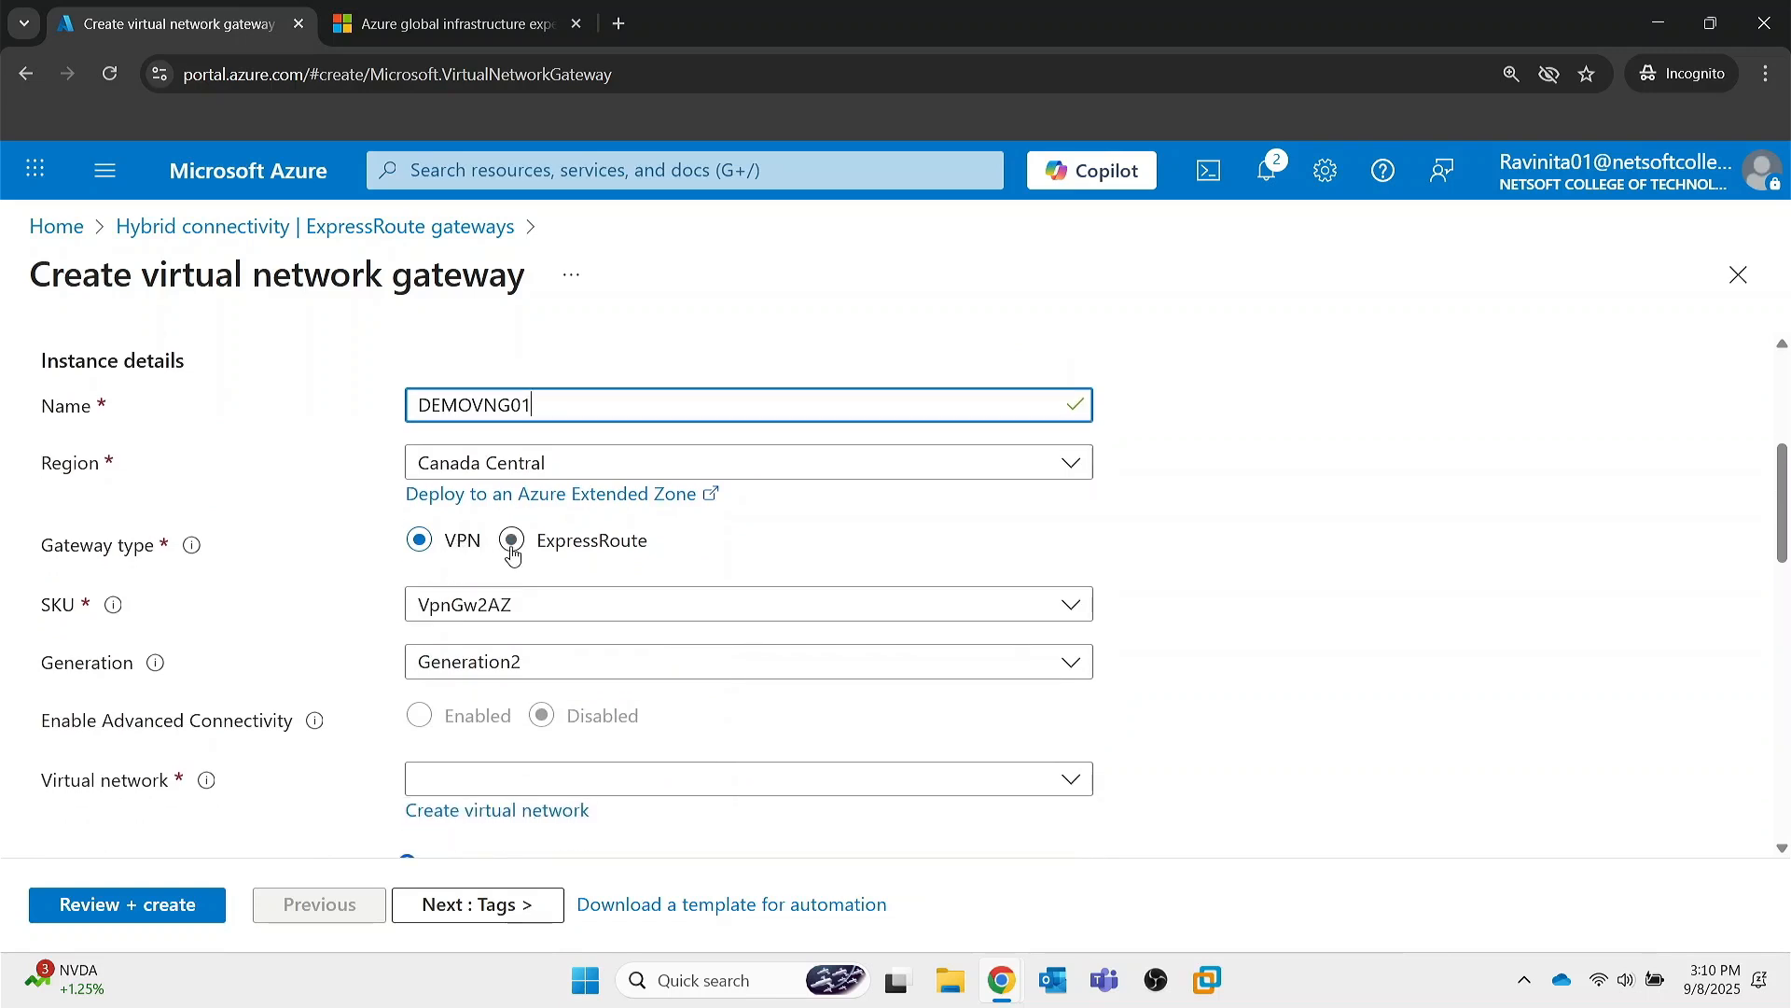
pyautogui.click(482, 616)
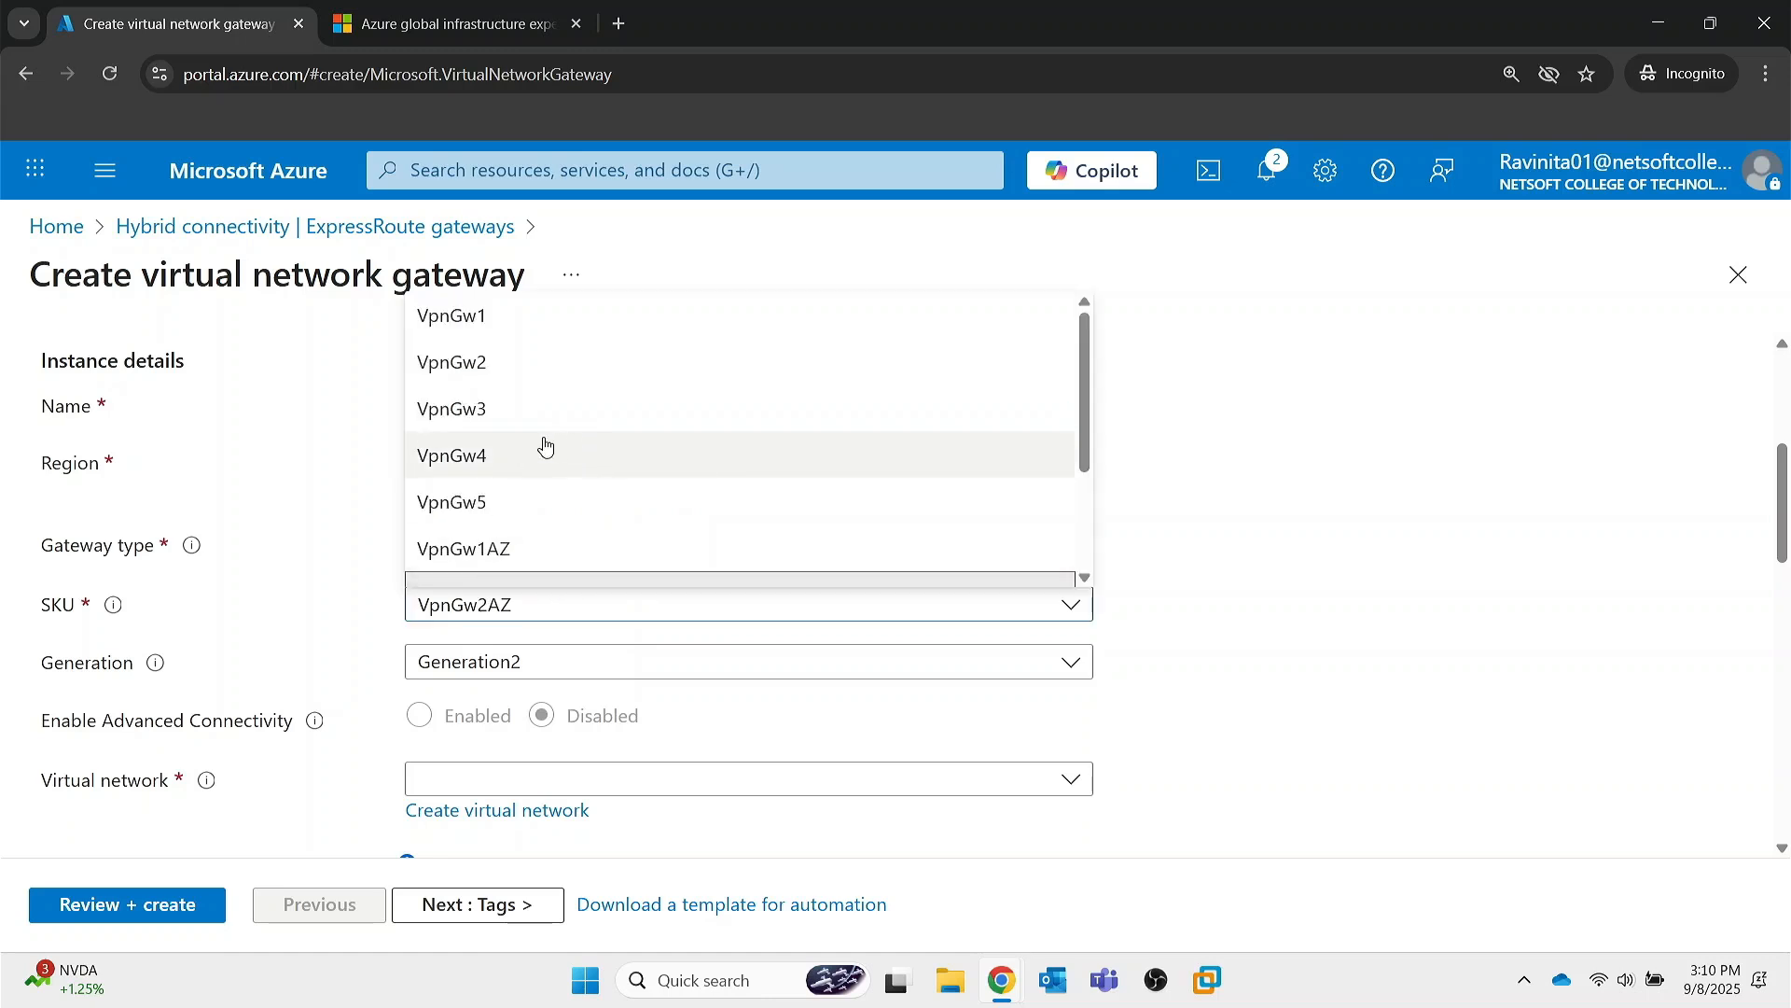
pyautogui.click(494, 322)
pyautogui.scroll(-1, 387, 703)
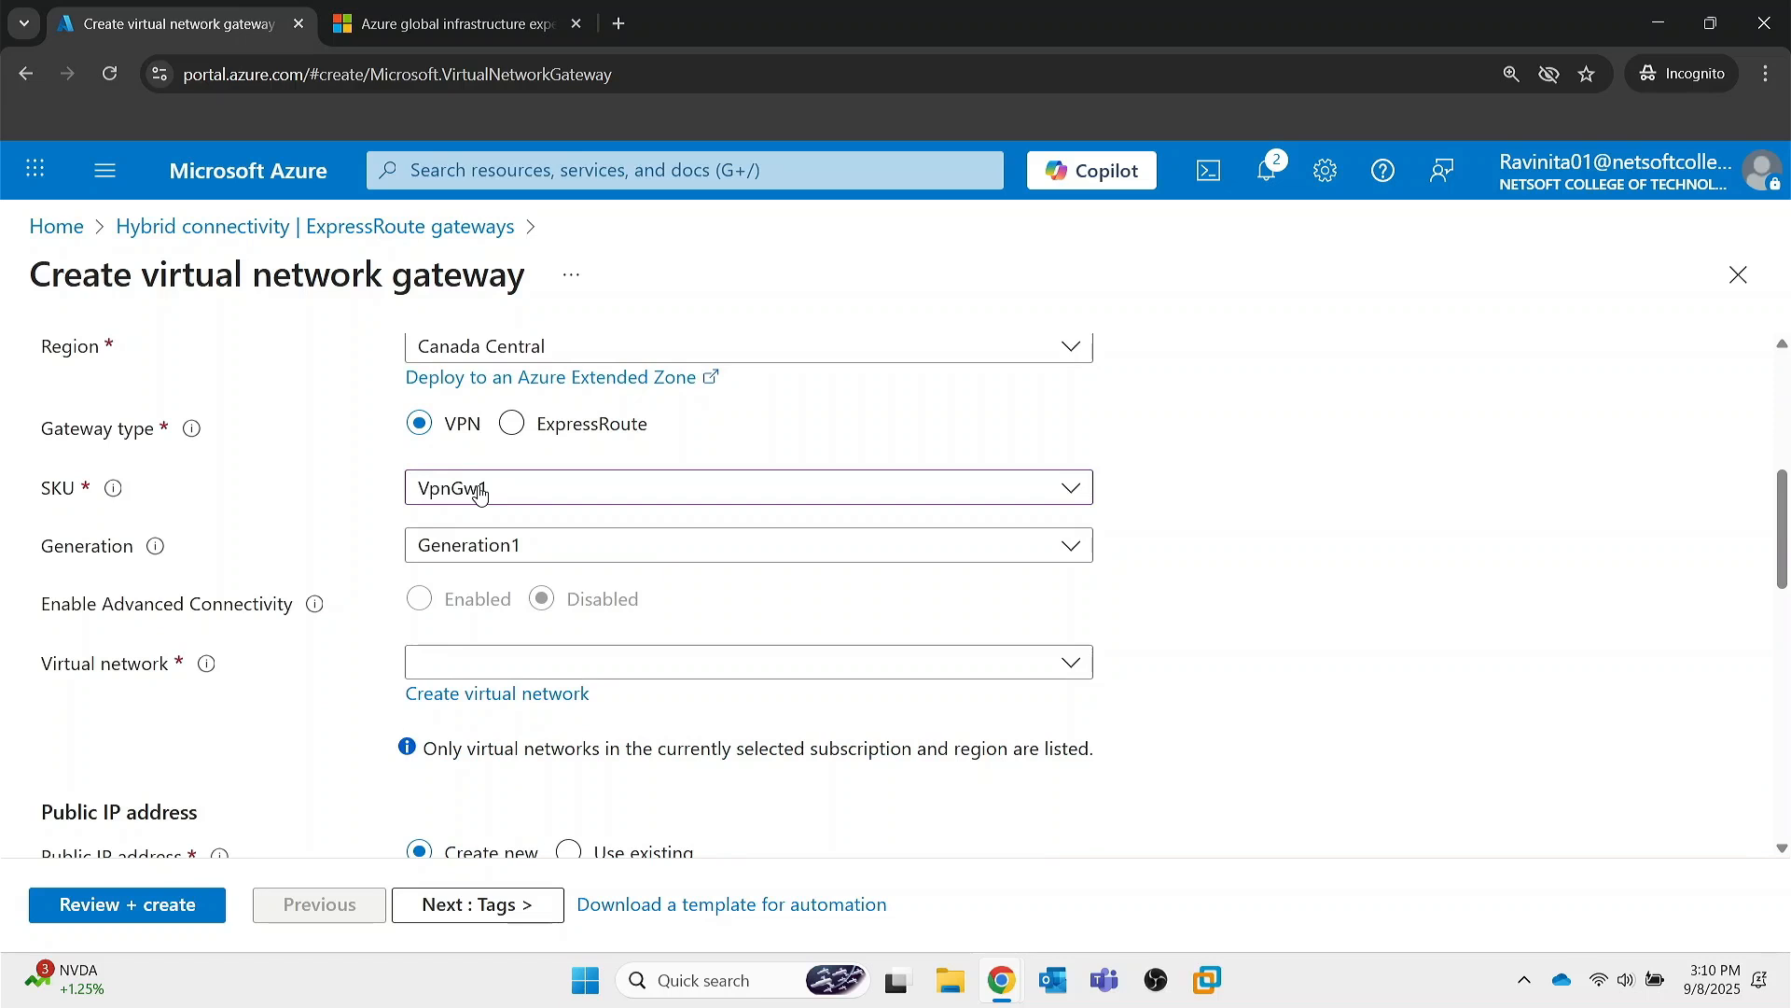
pyautogui.click(523, 488)
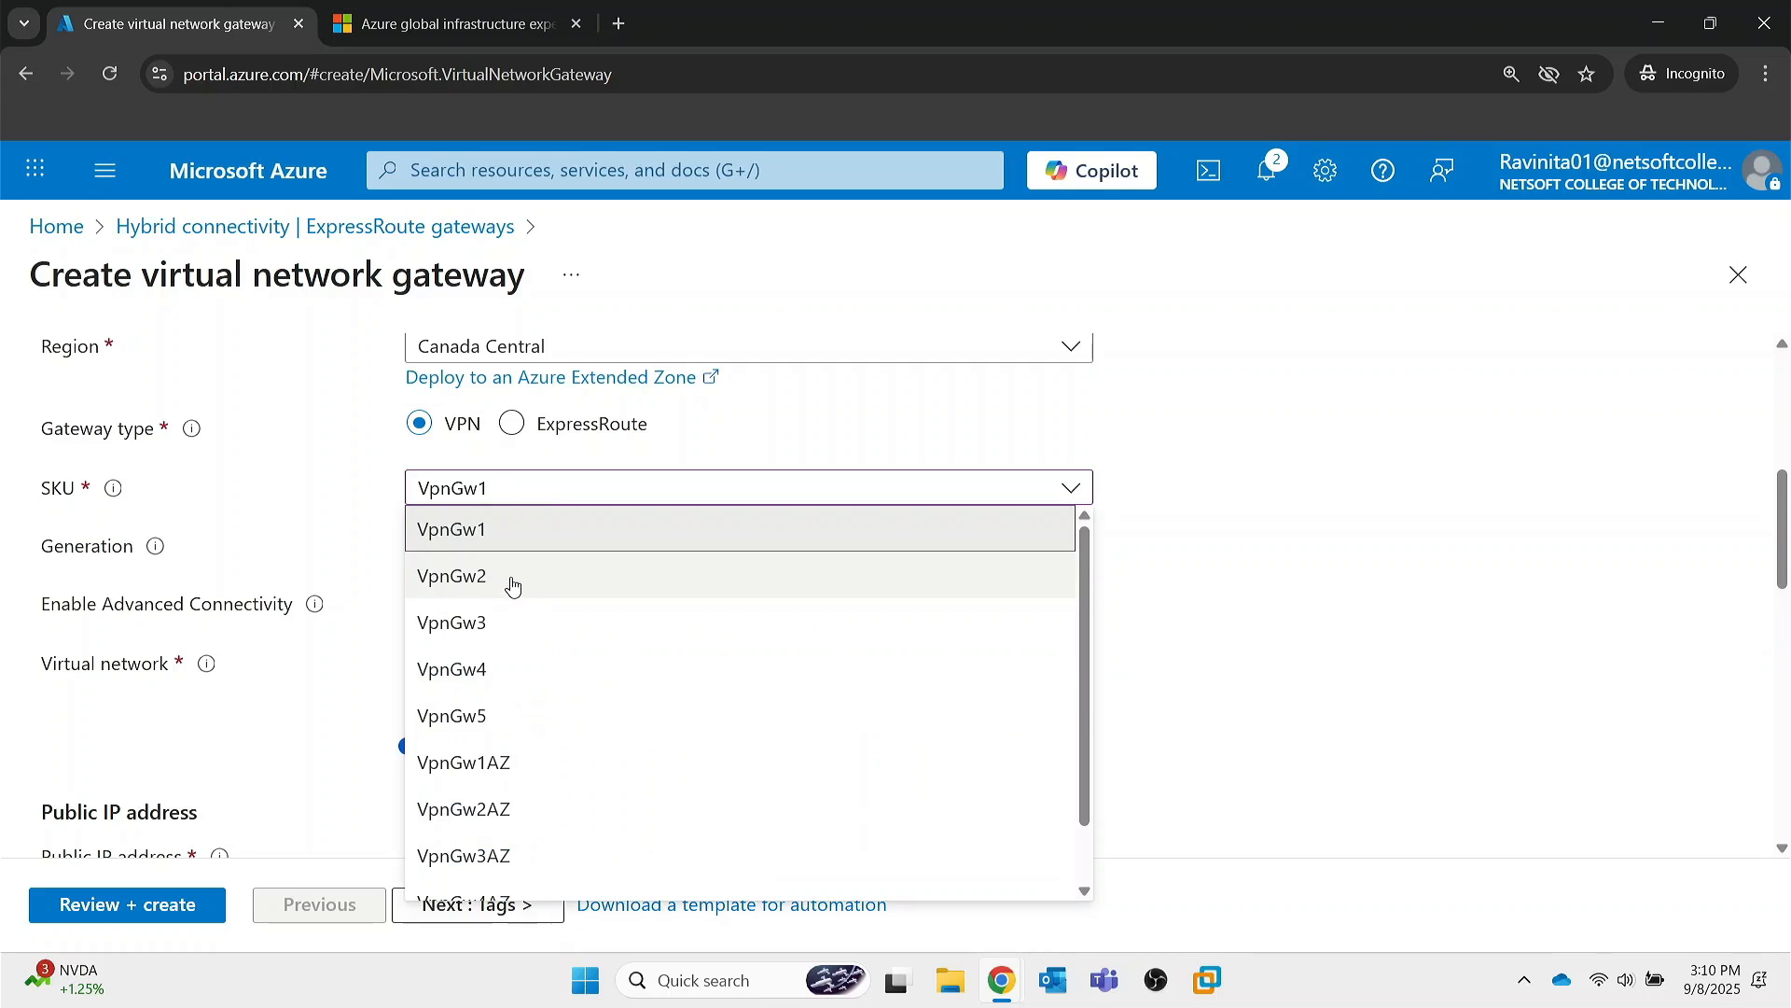
pyautogui.click(311, 526)
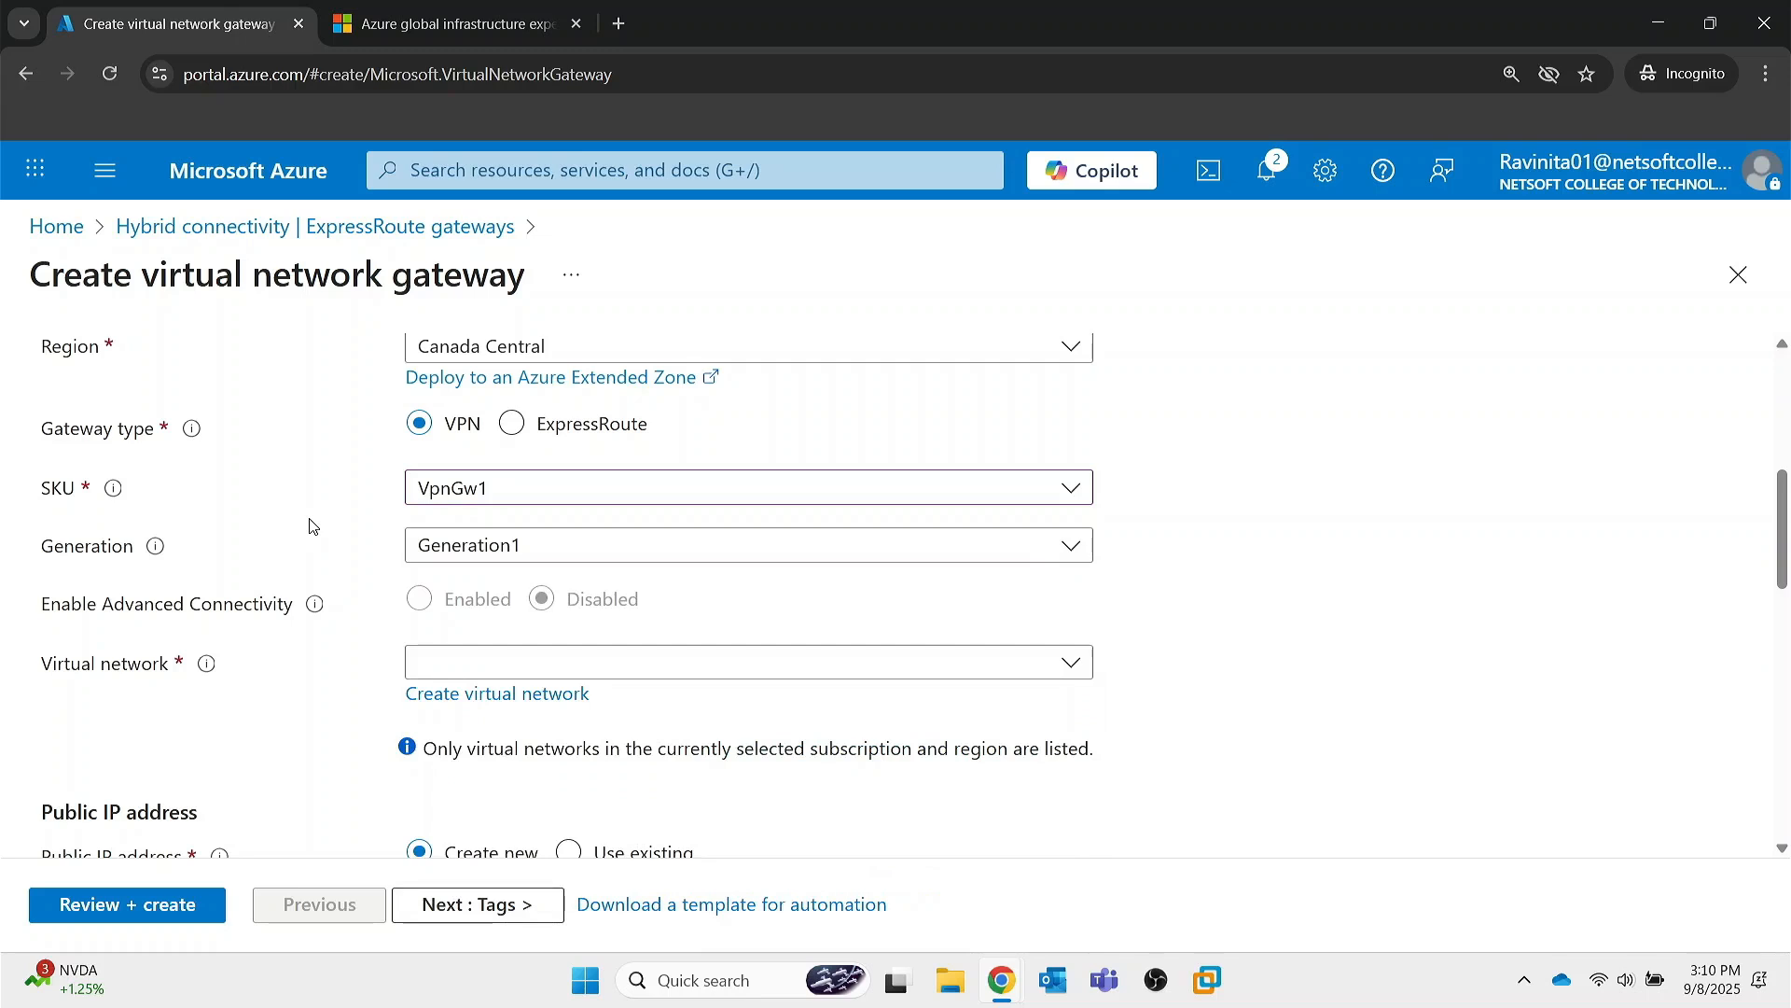
pyautogui.click(471, 543)
pyautogui.click(347, 551)
# - Assign DEMOVNET as the gateway's virtual network
pyautogui.scroll(-1, 348, 734)
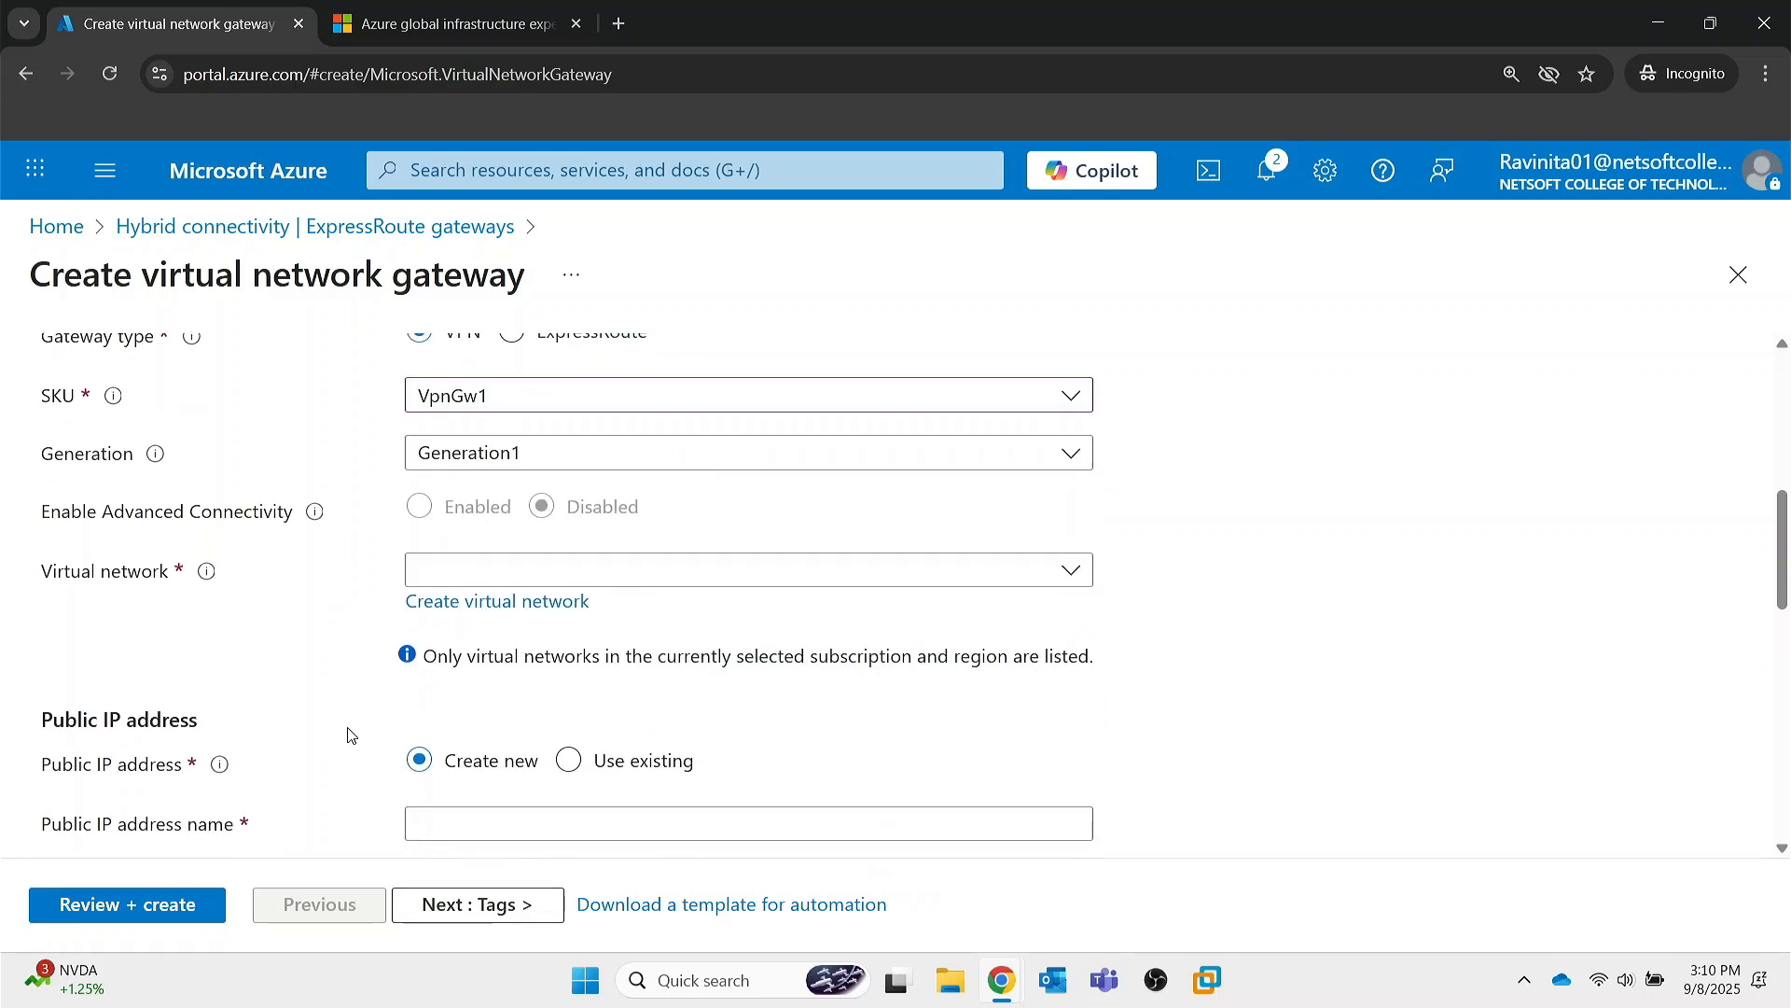
pyautogui.click(455, 578)
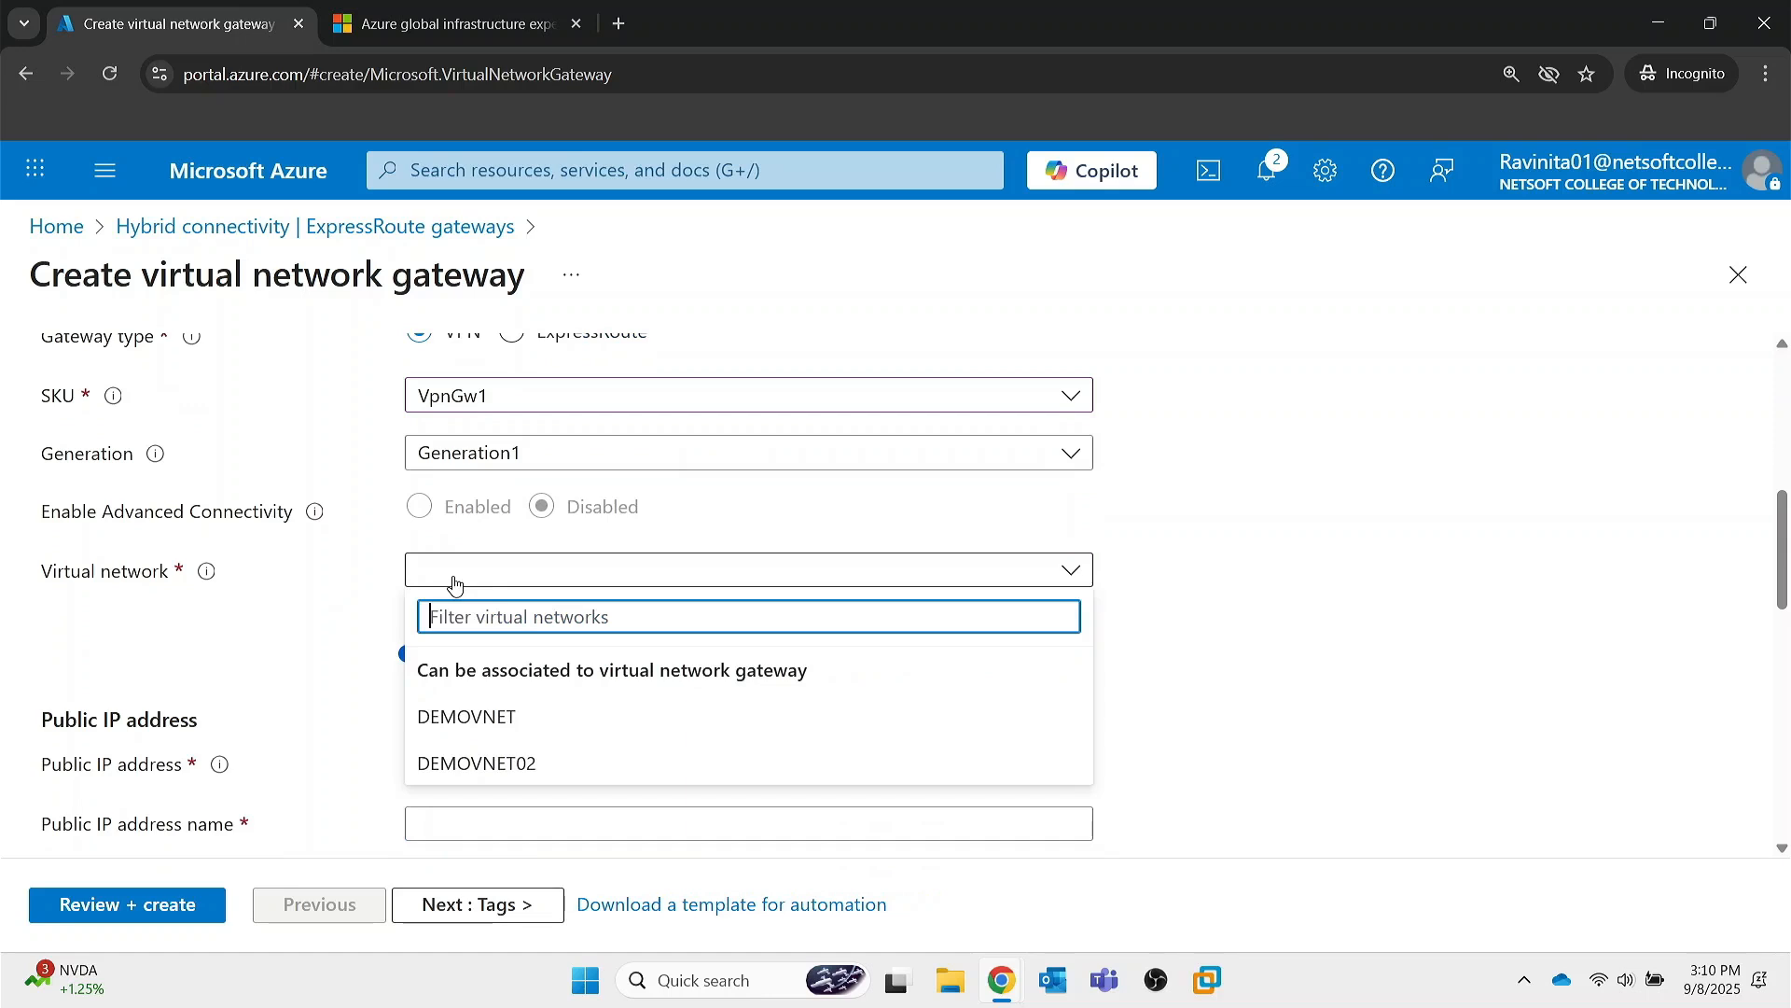
pyautogui.click(480, 715)
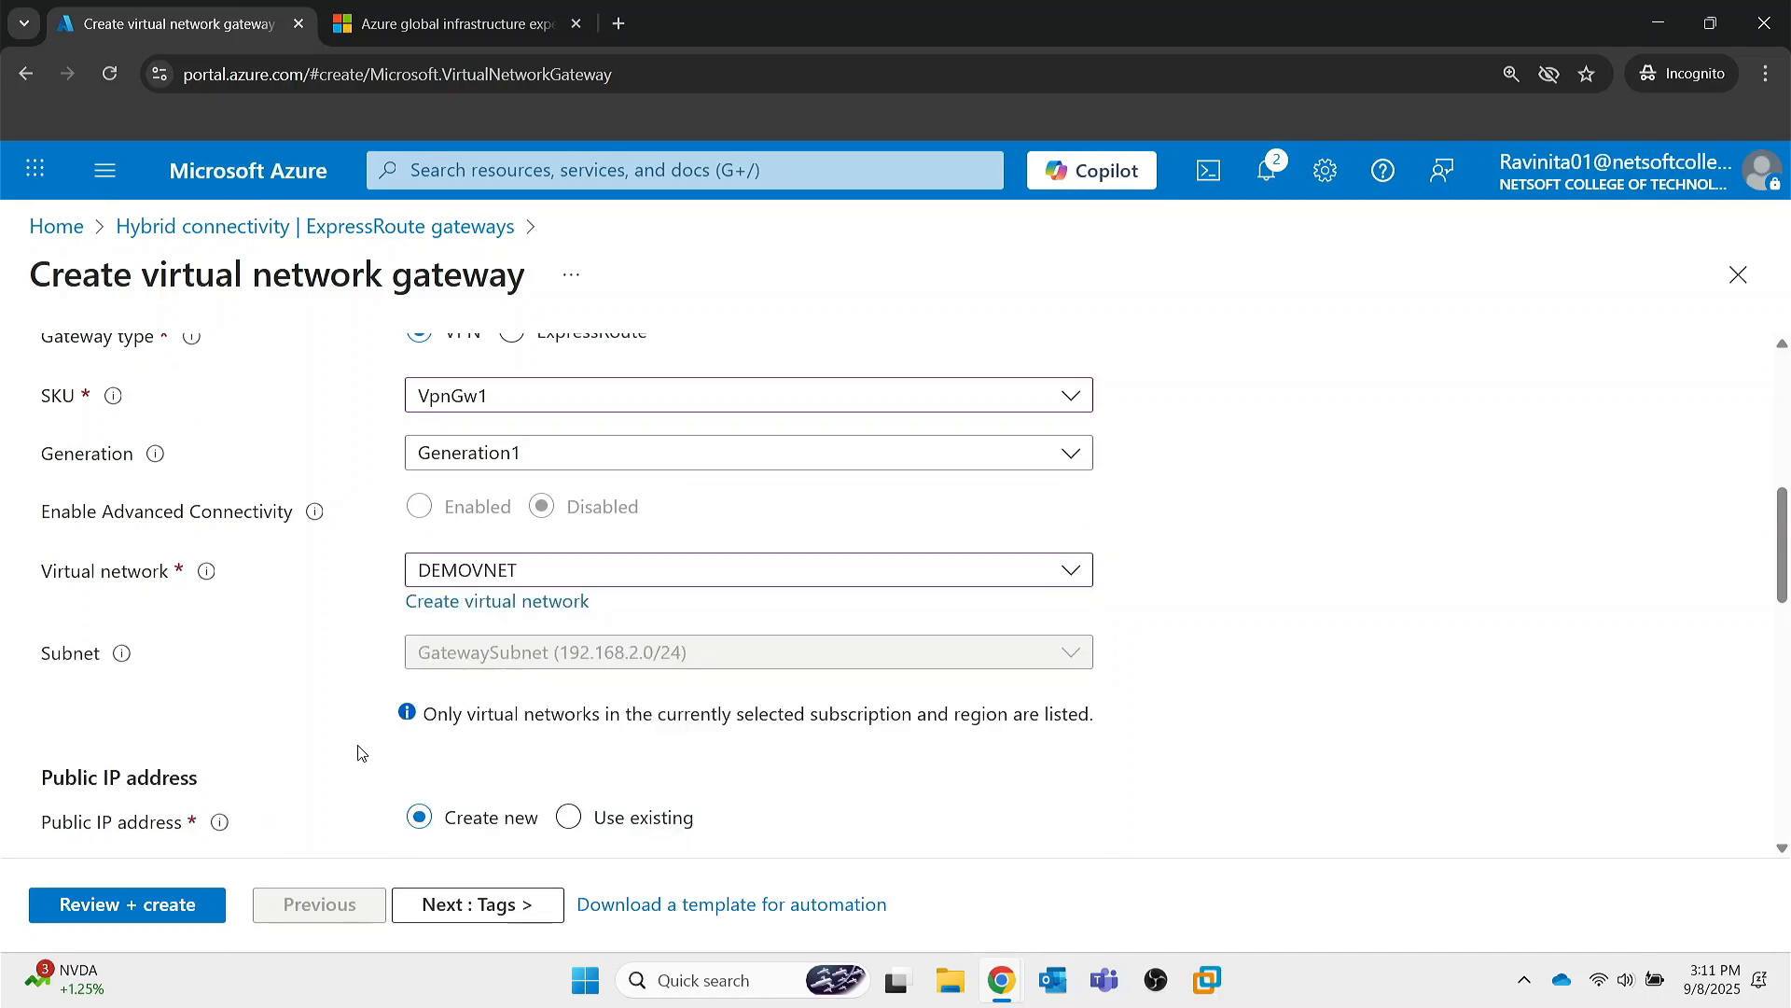
# - Disable active-active mode in the gateway's public IP settings
pyautogui.scroll(-3, 361, 752)
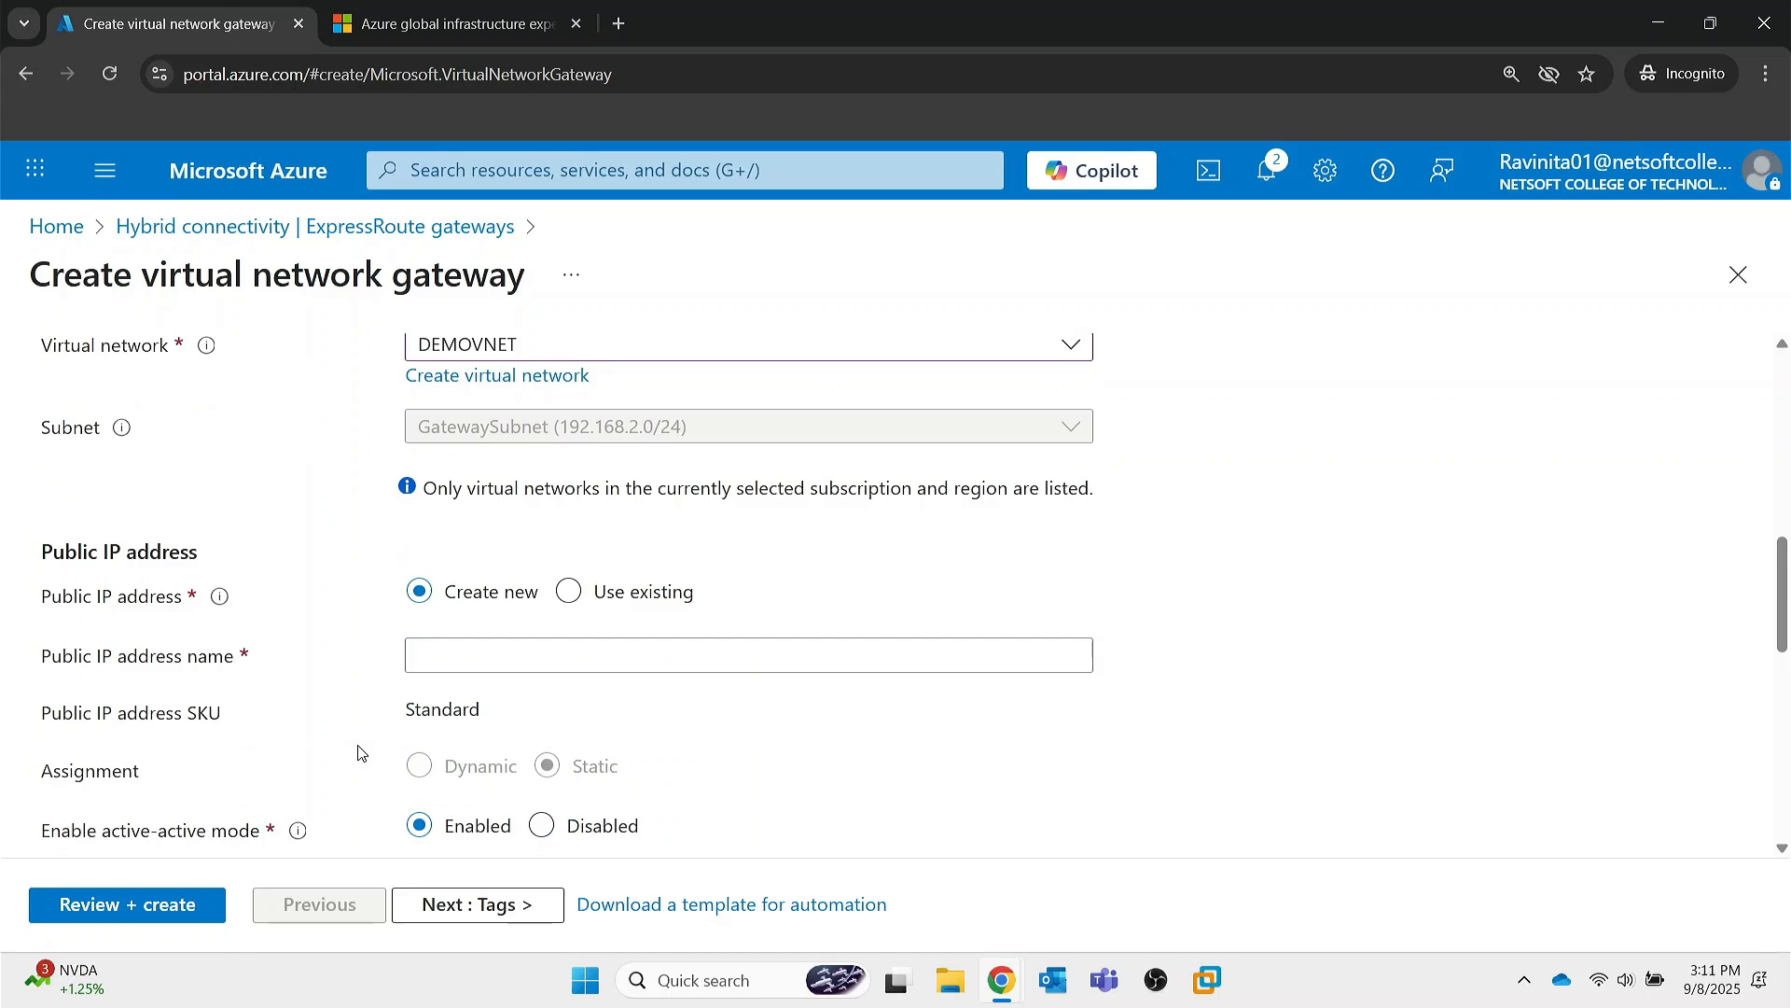
pyautogui.scroll(-3, 429, 704)
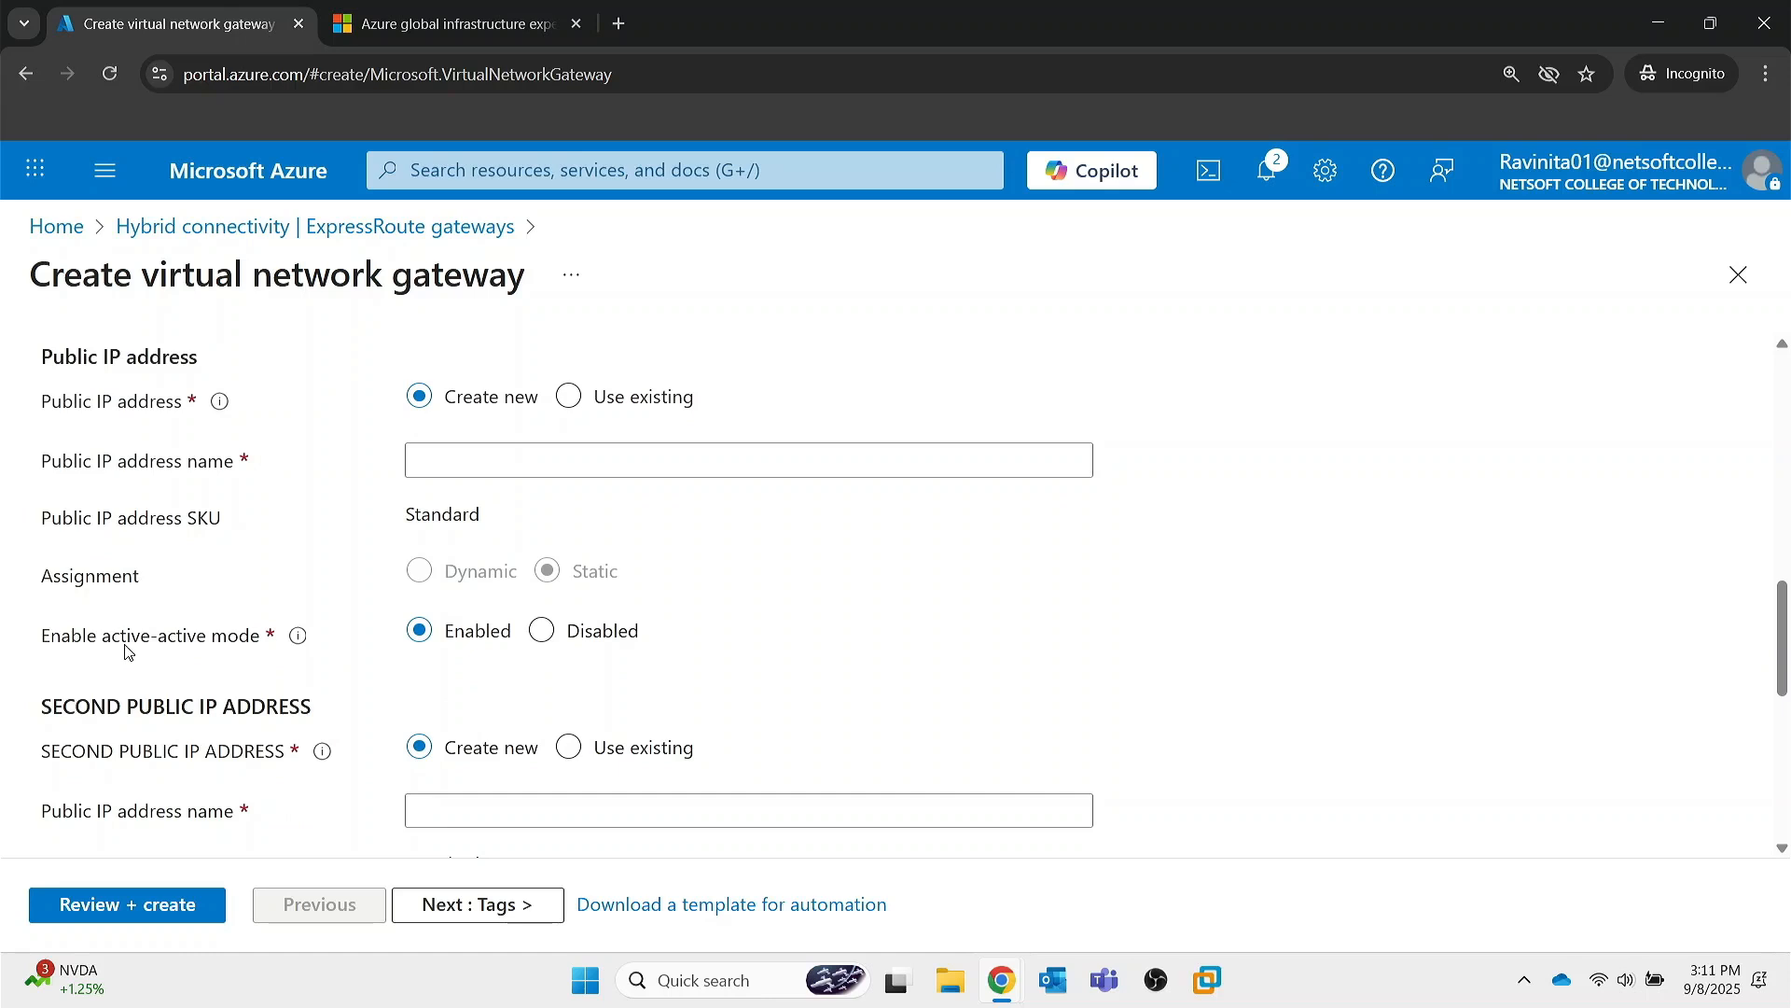
pyautogui.click(544, 632)
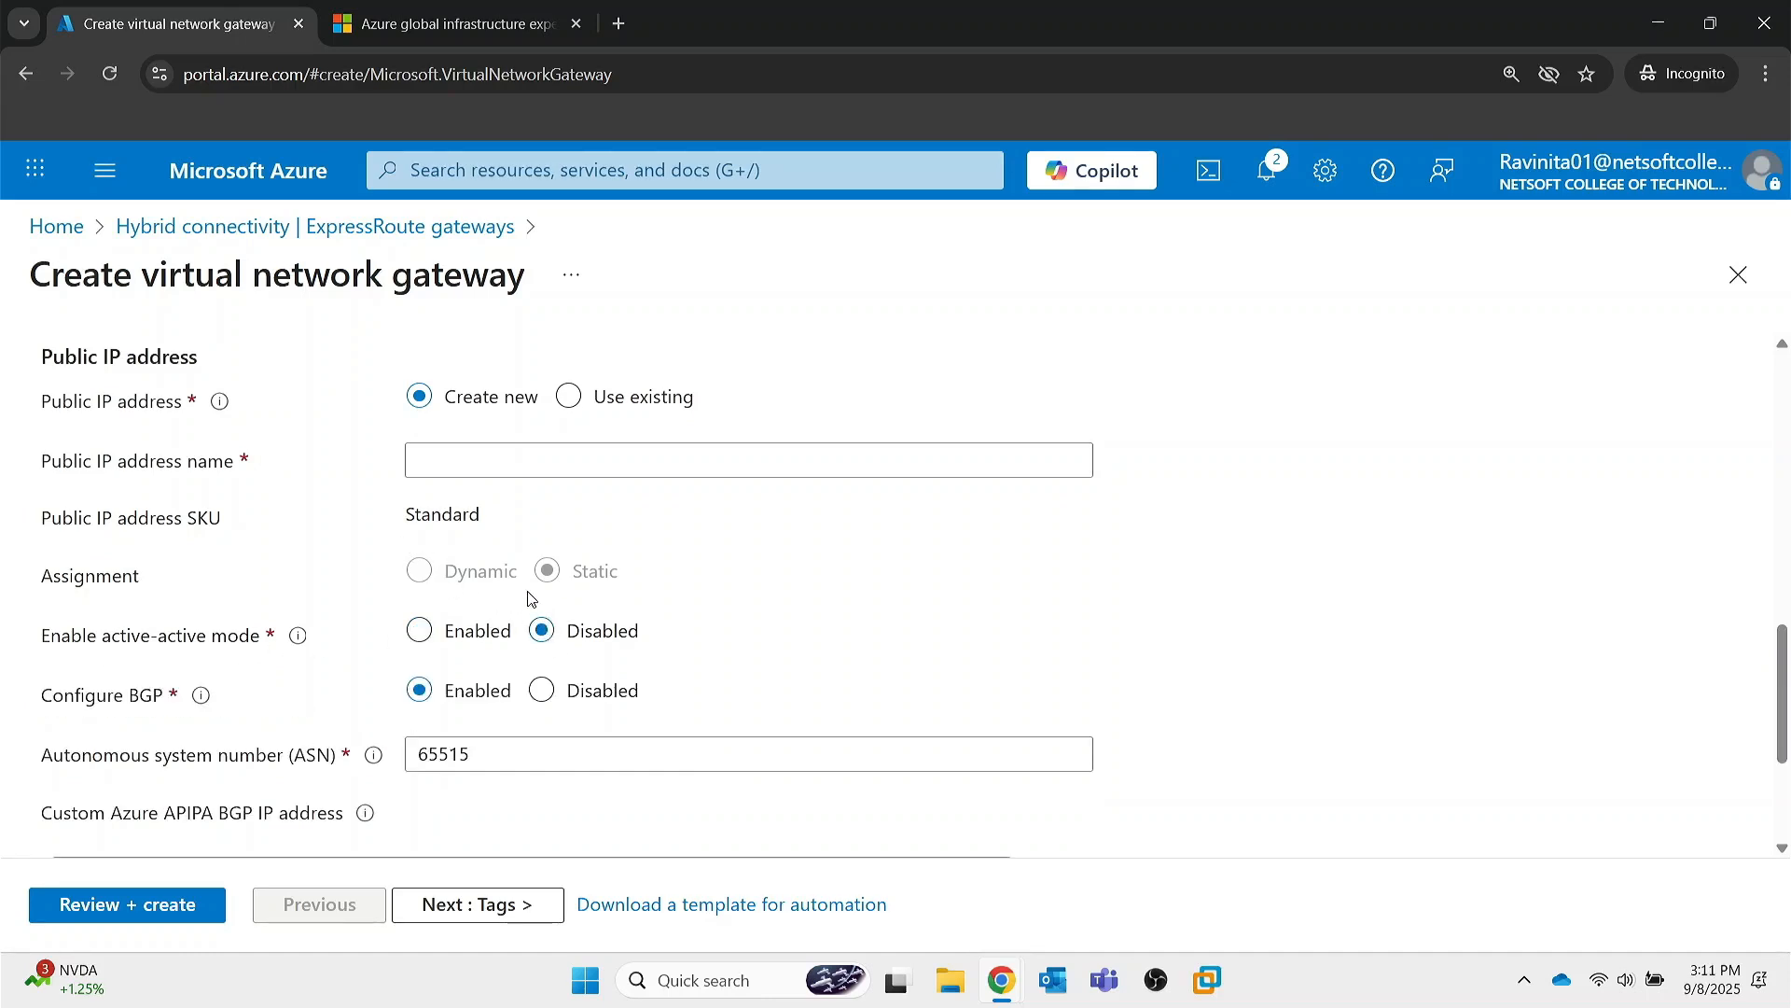
pyautogui.click(531, 464)
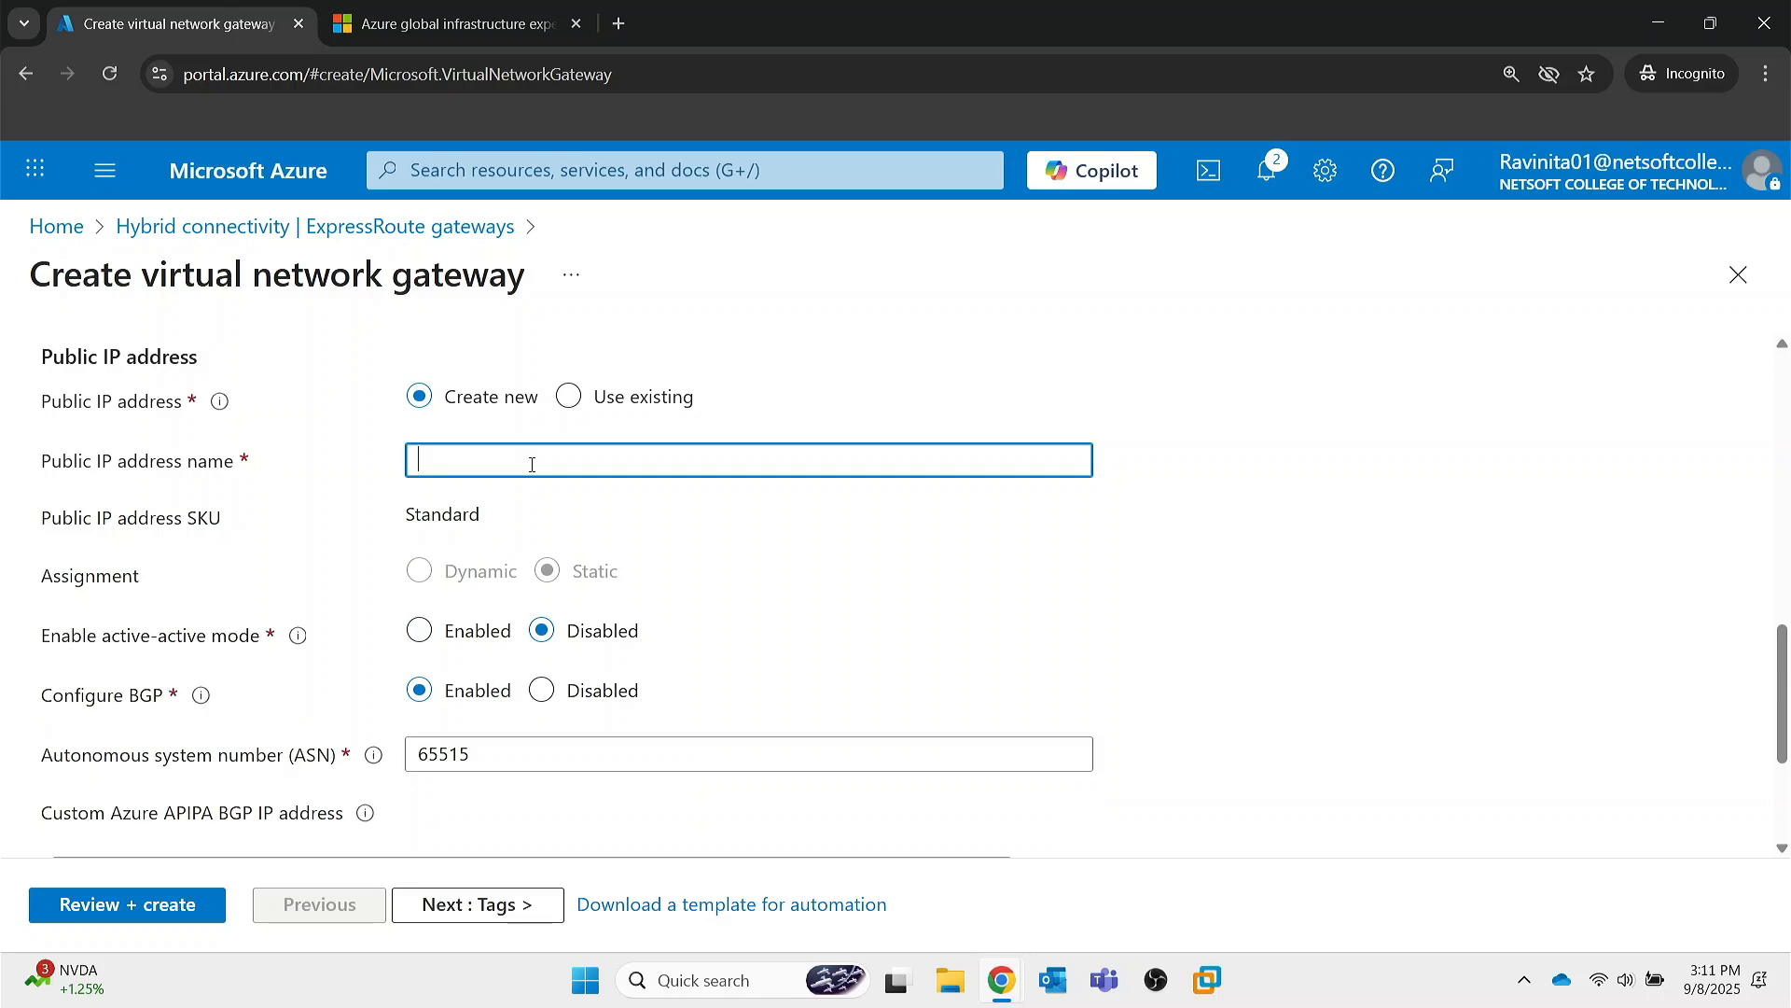
# - Leave the gateway form for the portal home page, discarding the unsaved edits
pyautogui.scroll(2, 531, 463)
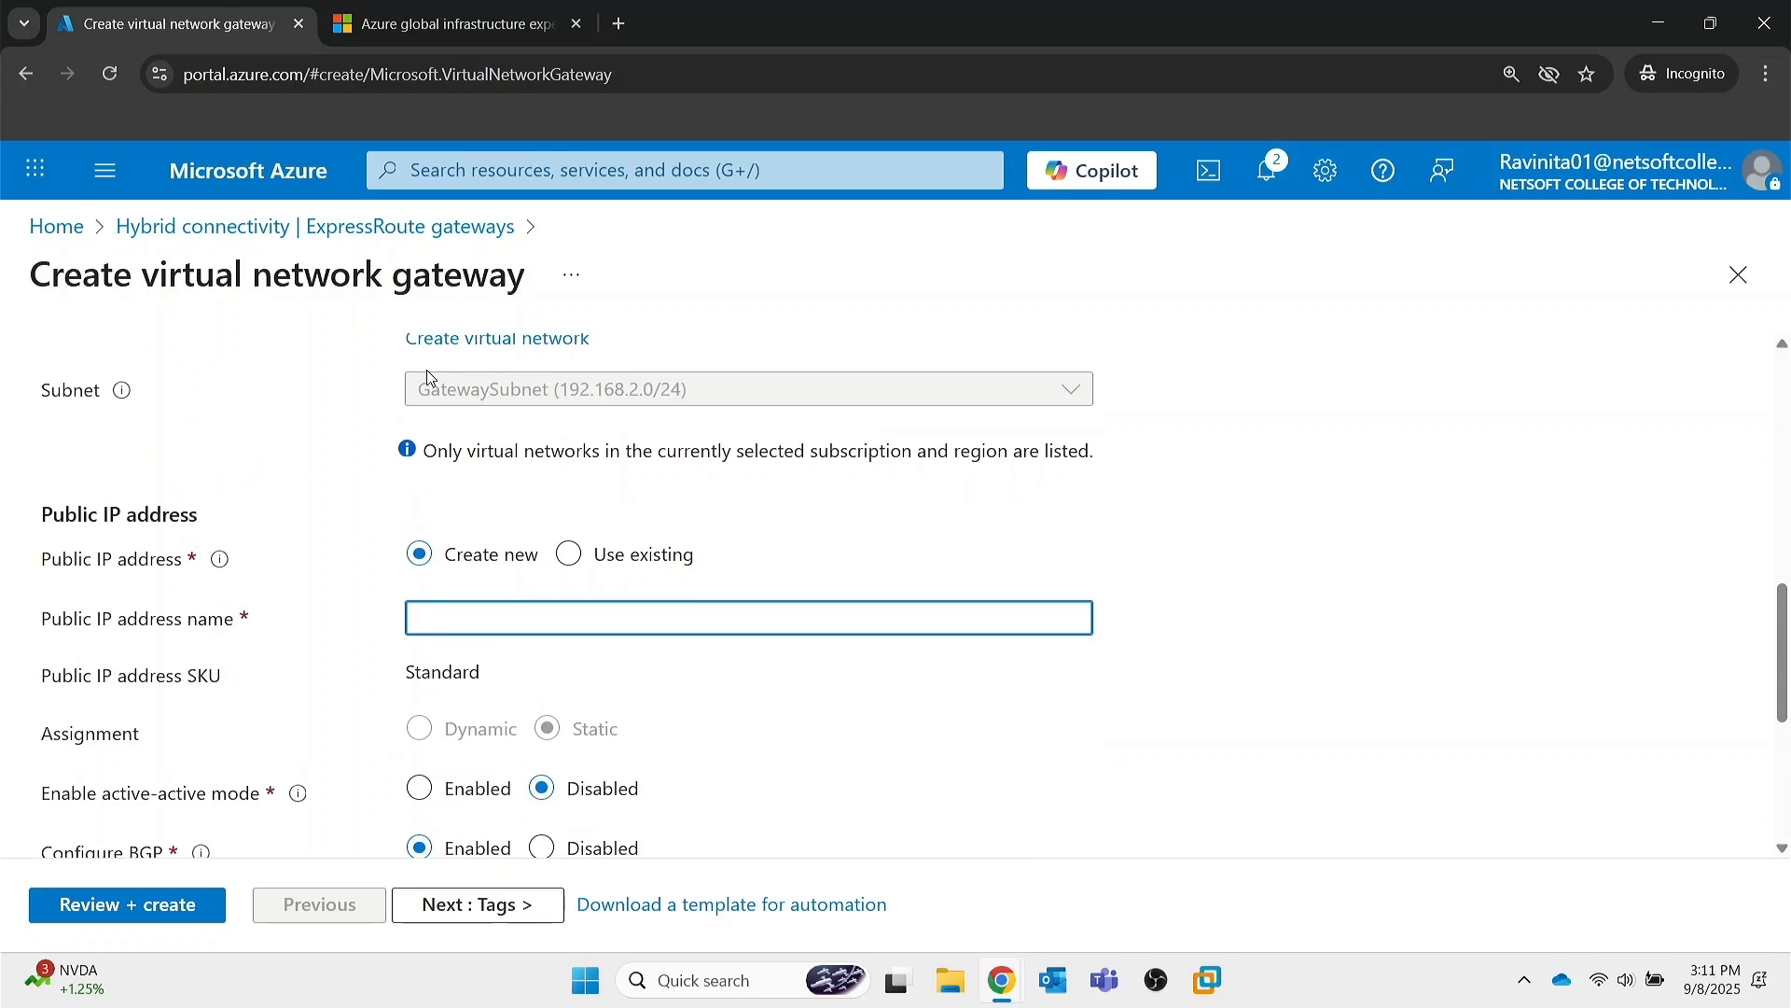
pyautogui.click(286, 170)
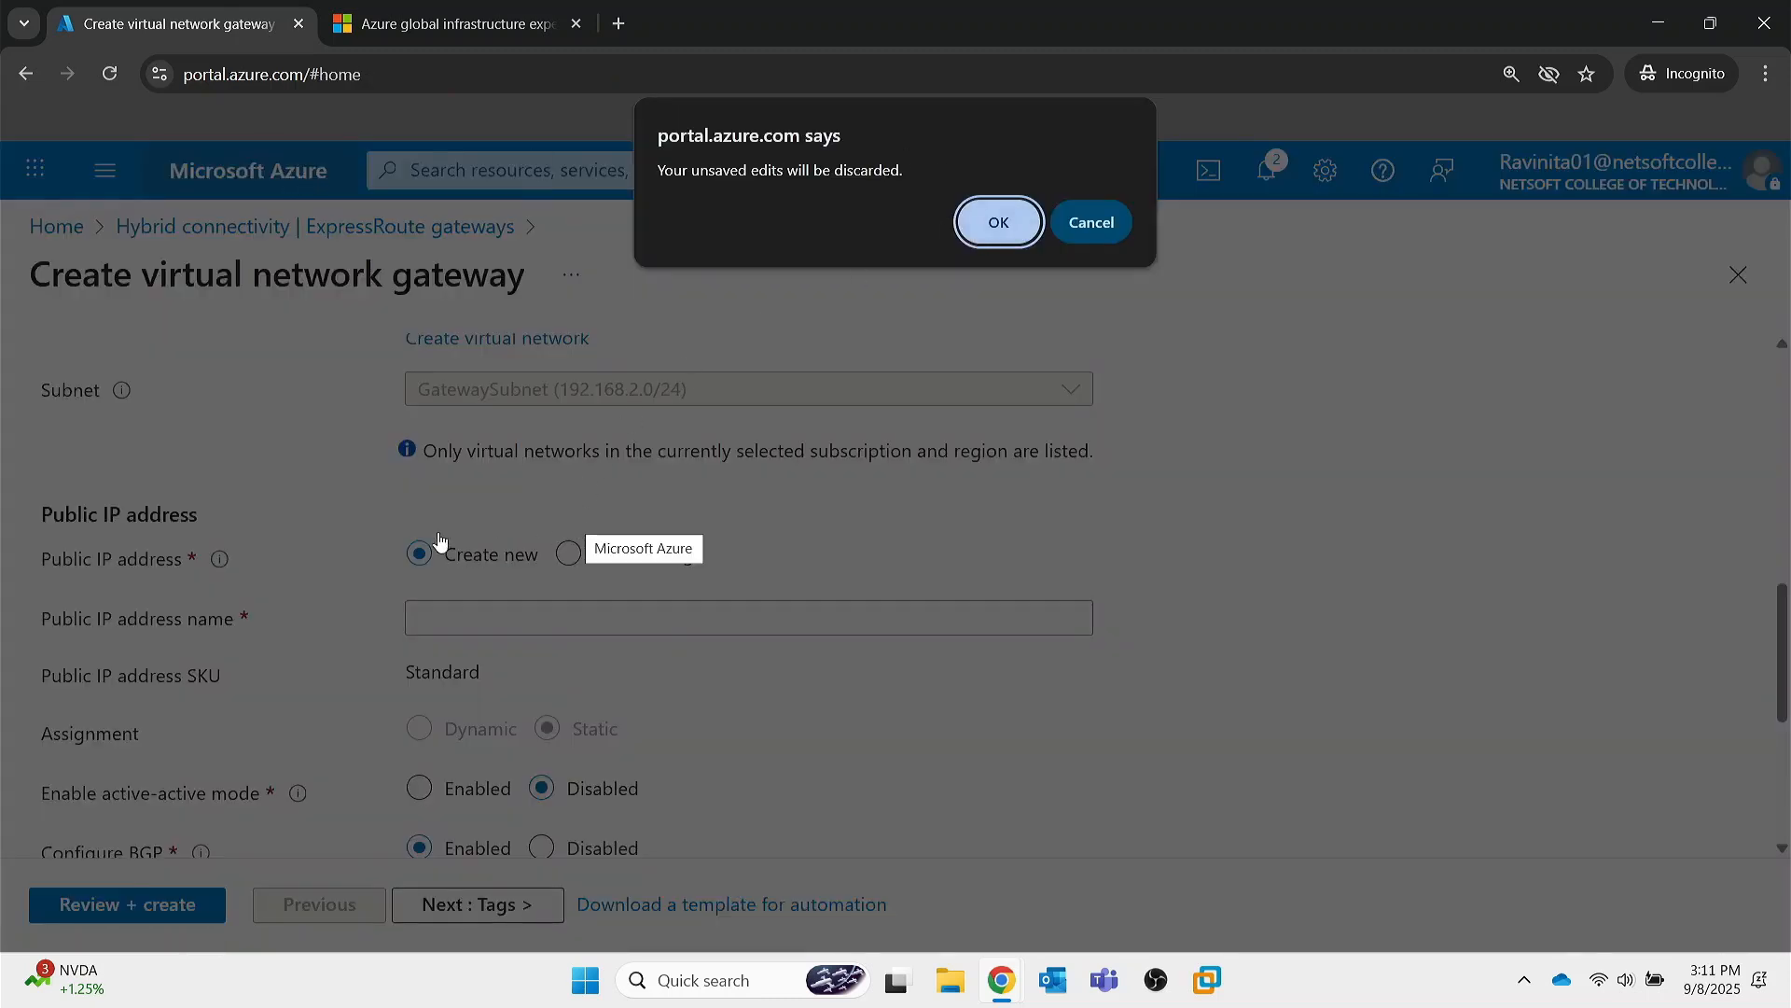
pyautogui.click(1000, 224)
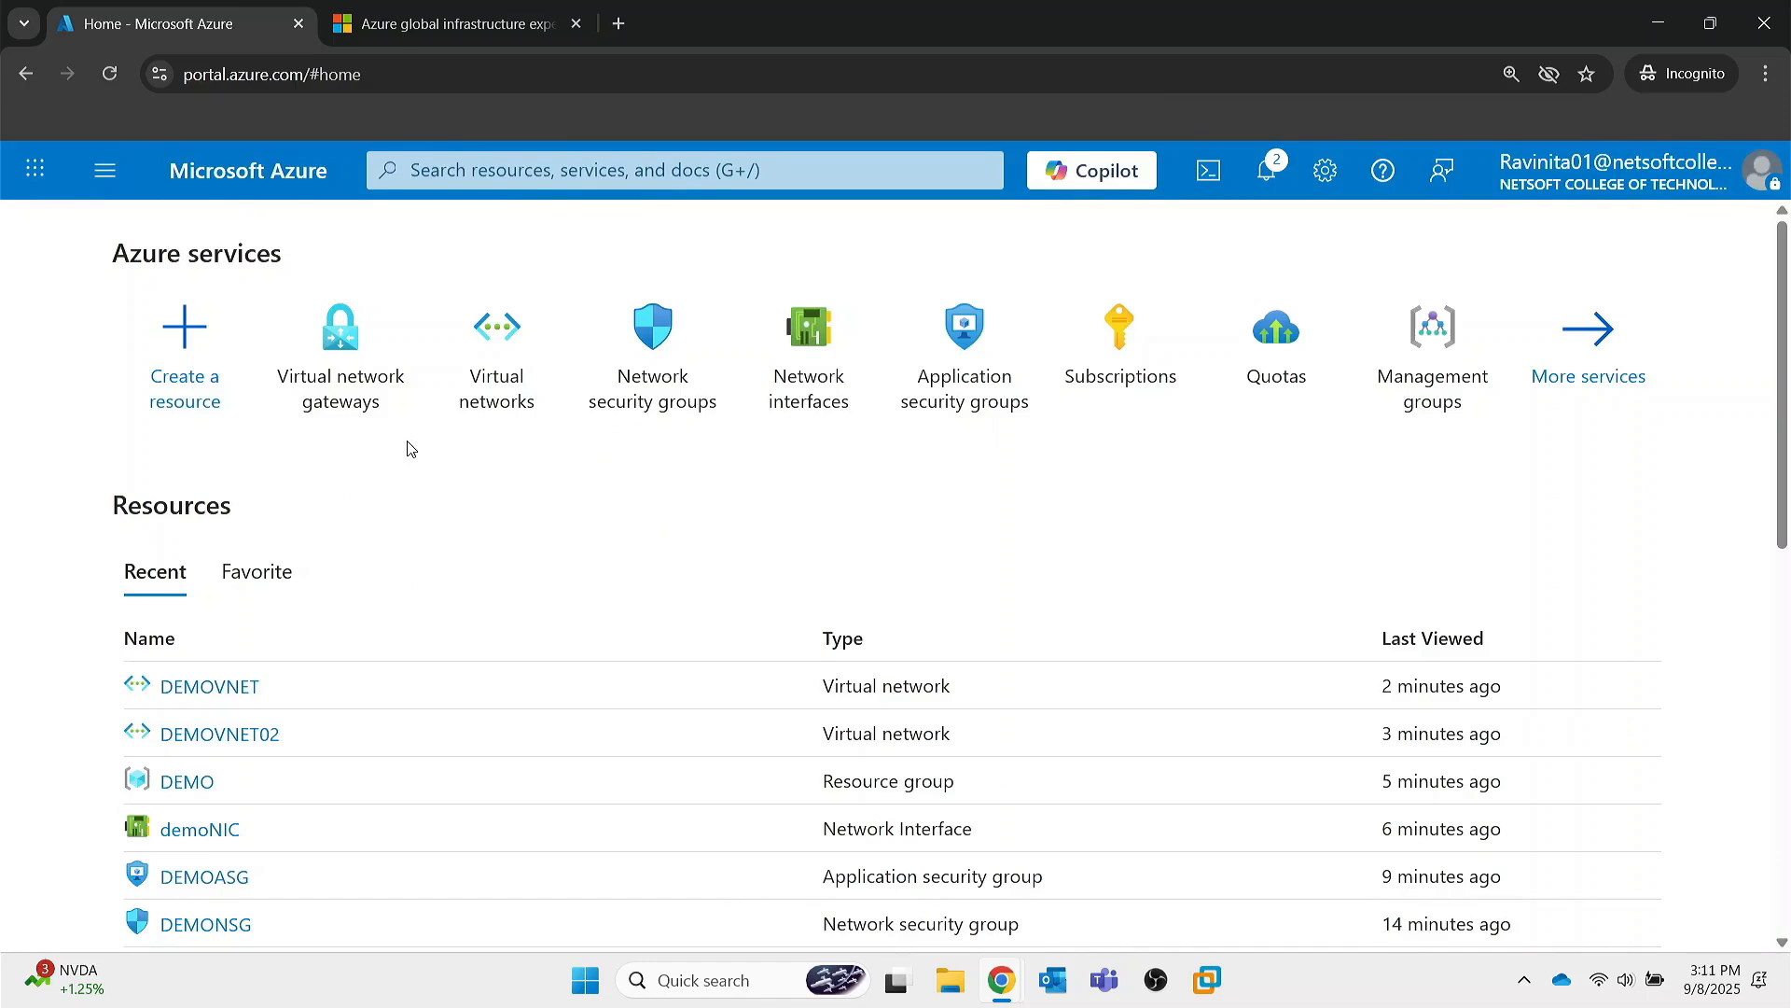
# - From the virtual networks service, go to the private endpoints under Private Link and start creating a new one
pyautogui.click(504, 321)
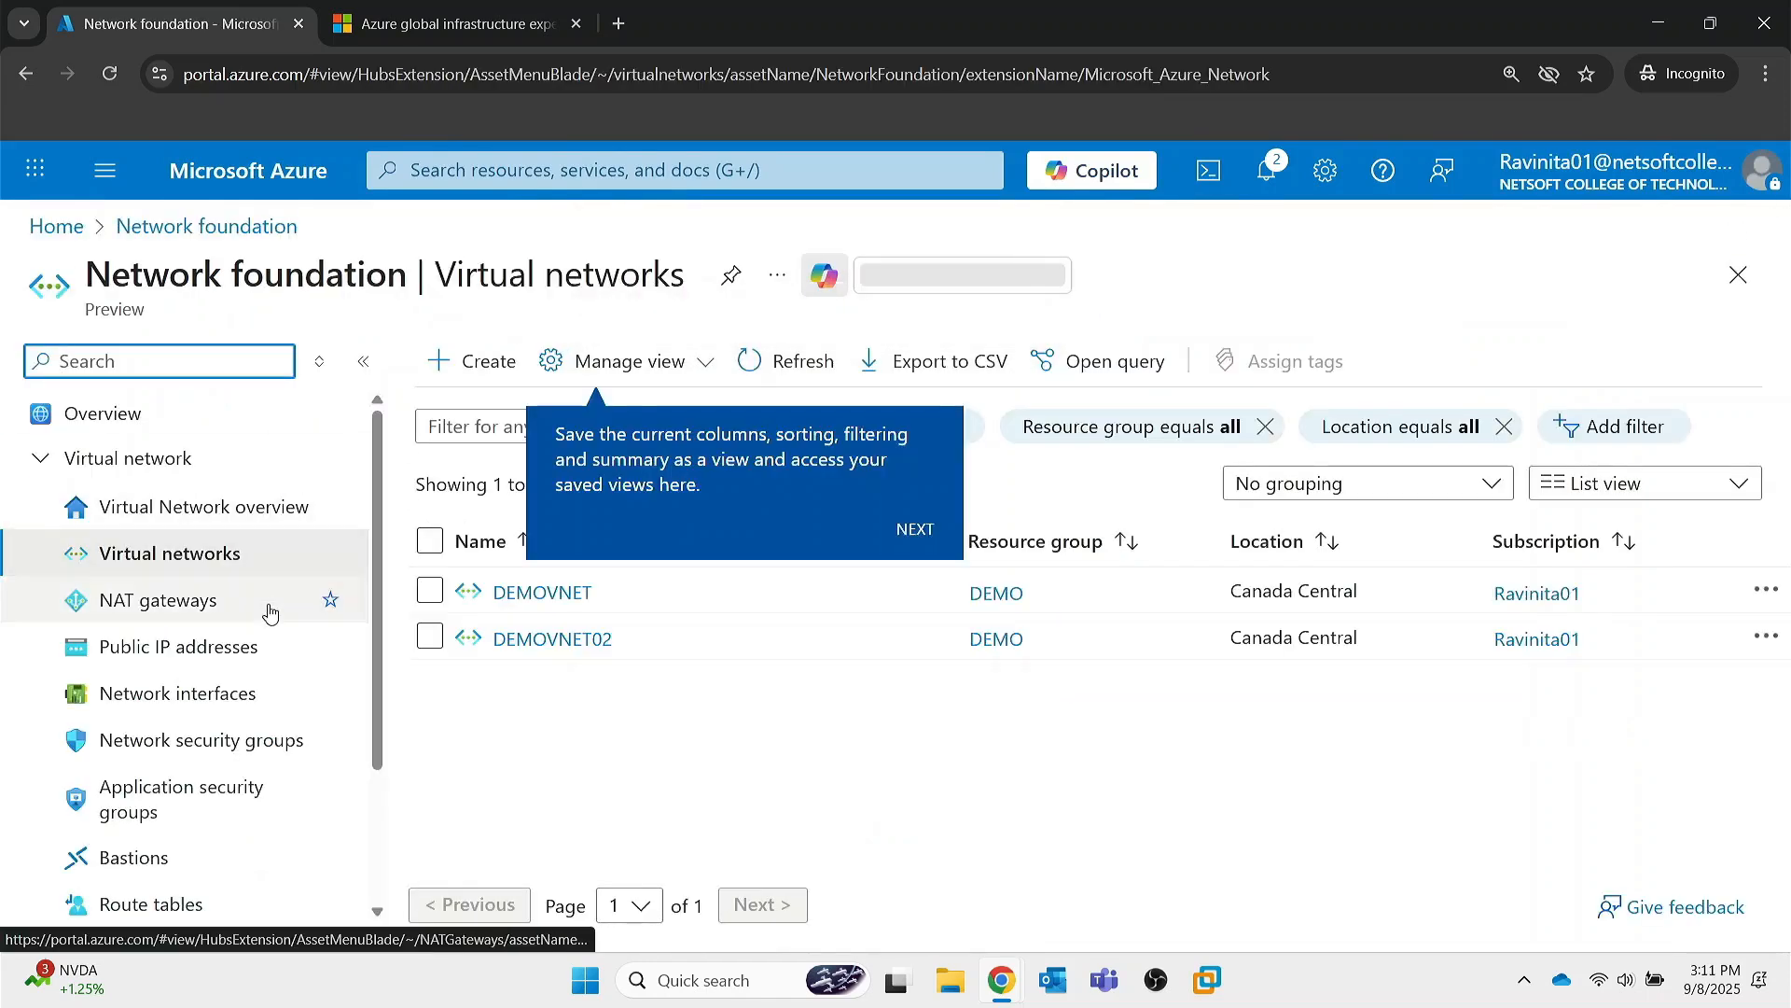
pyautogui.scroll(-2, 224, 687)
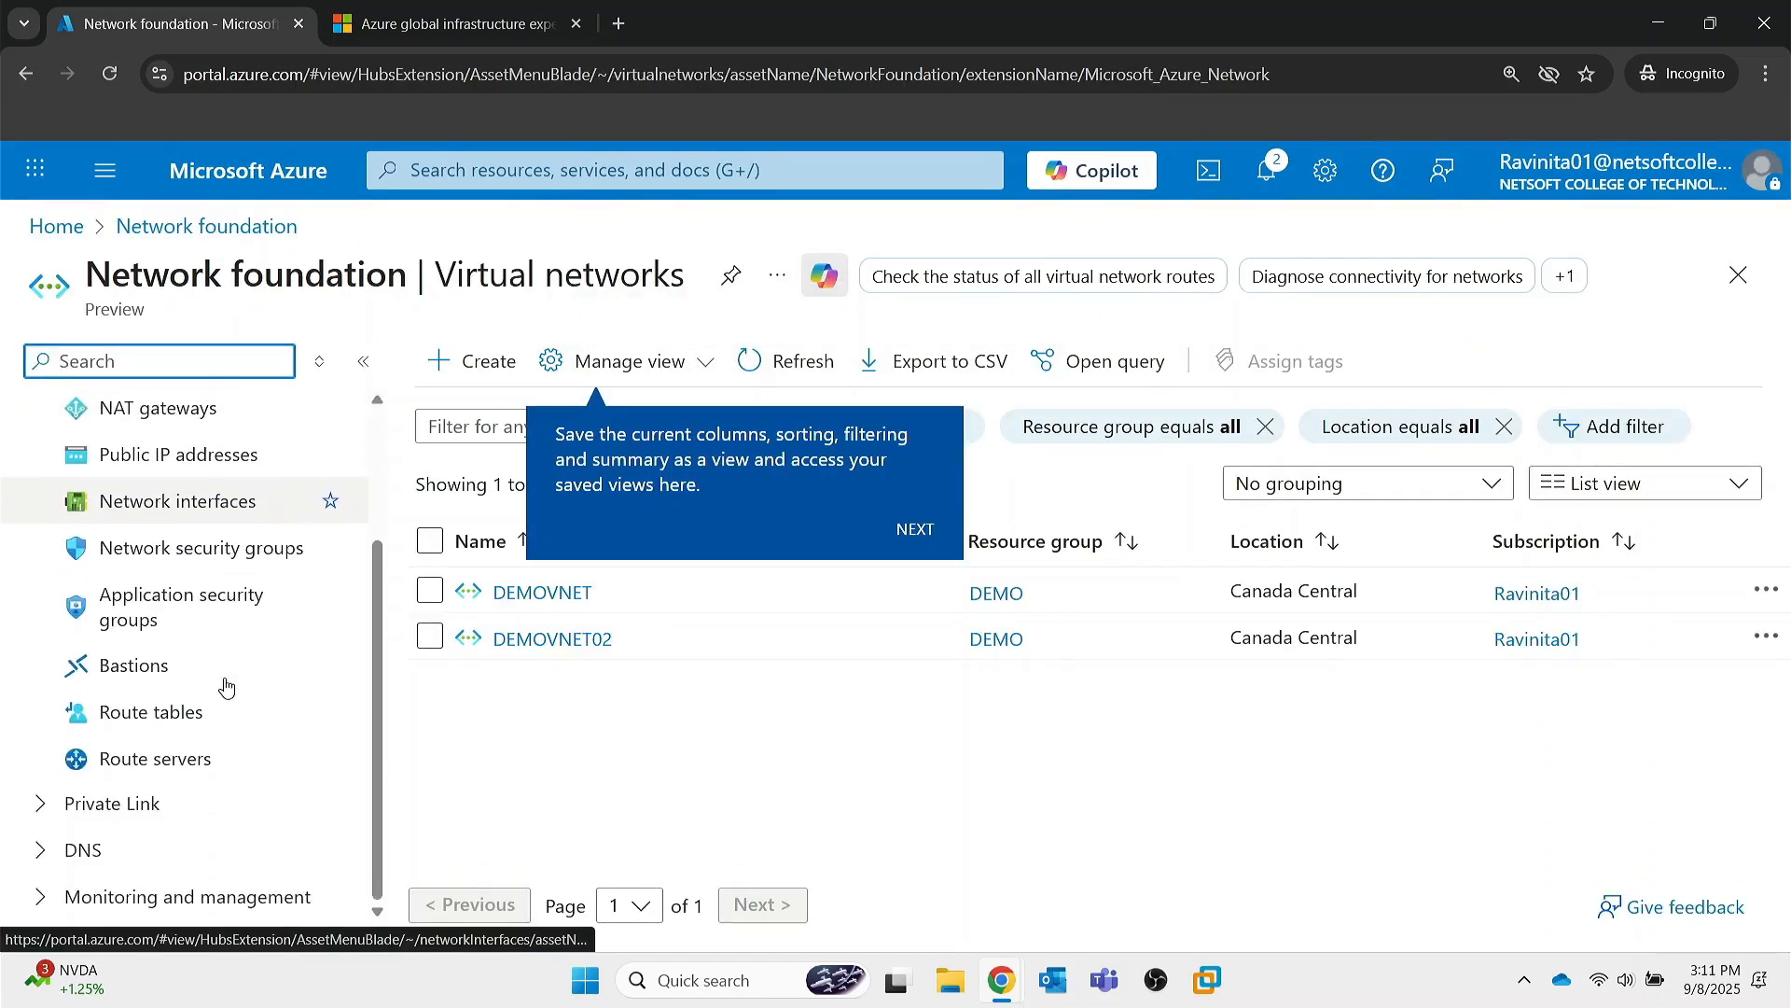
pyautogui.click(37, 804)
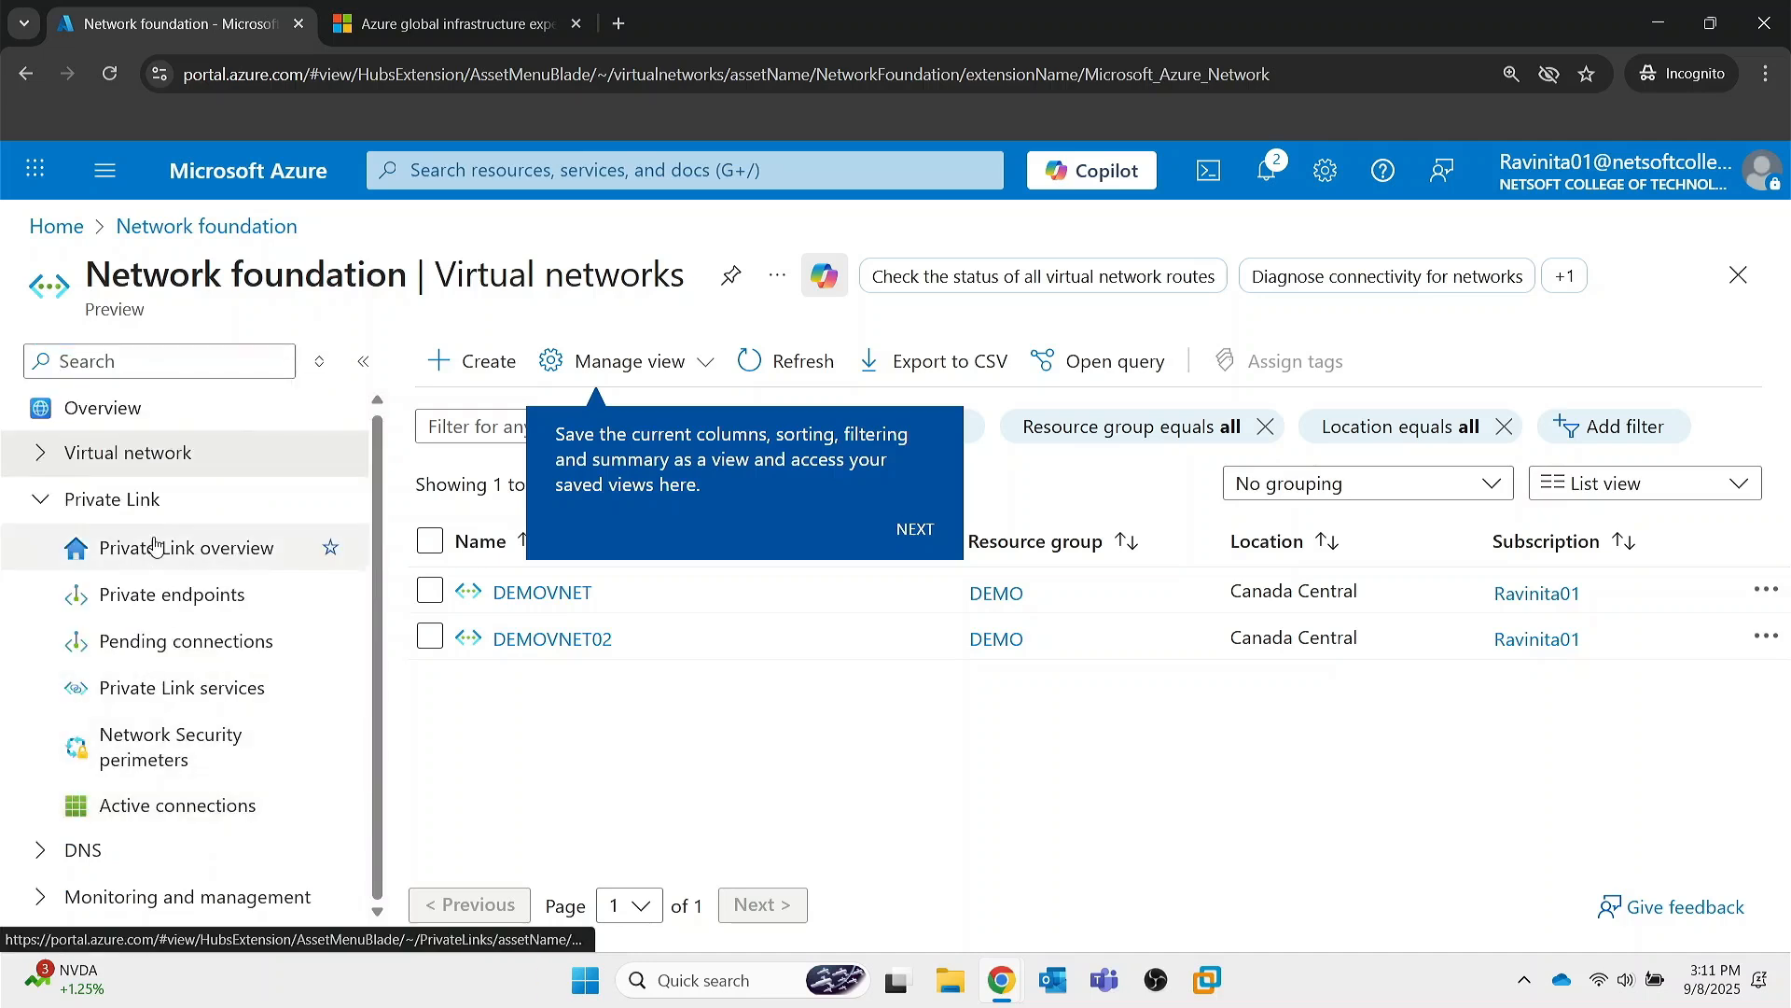
pyautogui.click(910, 532)
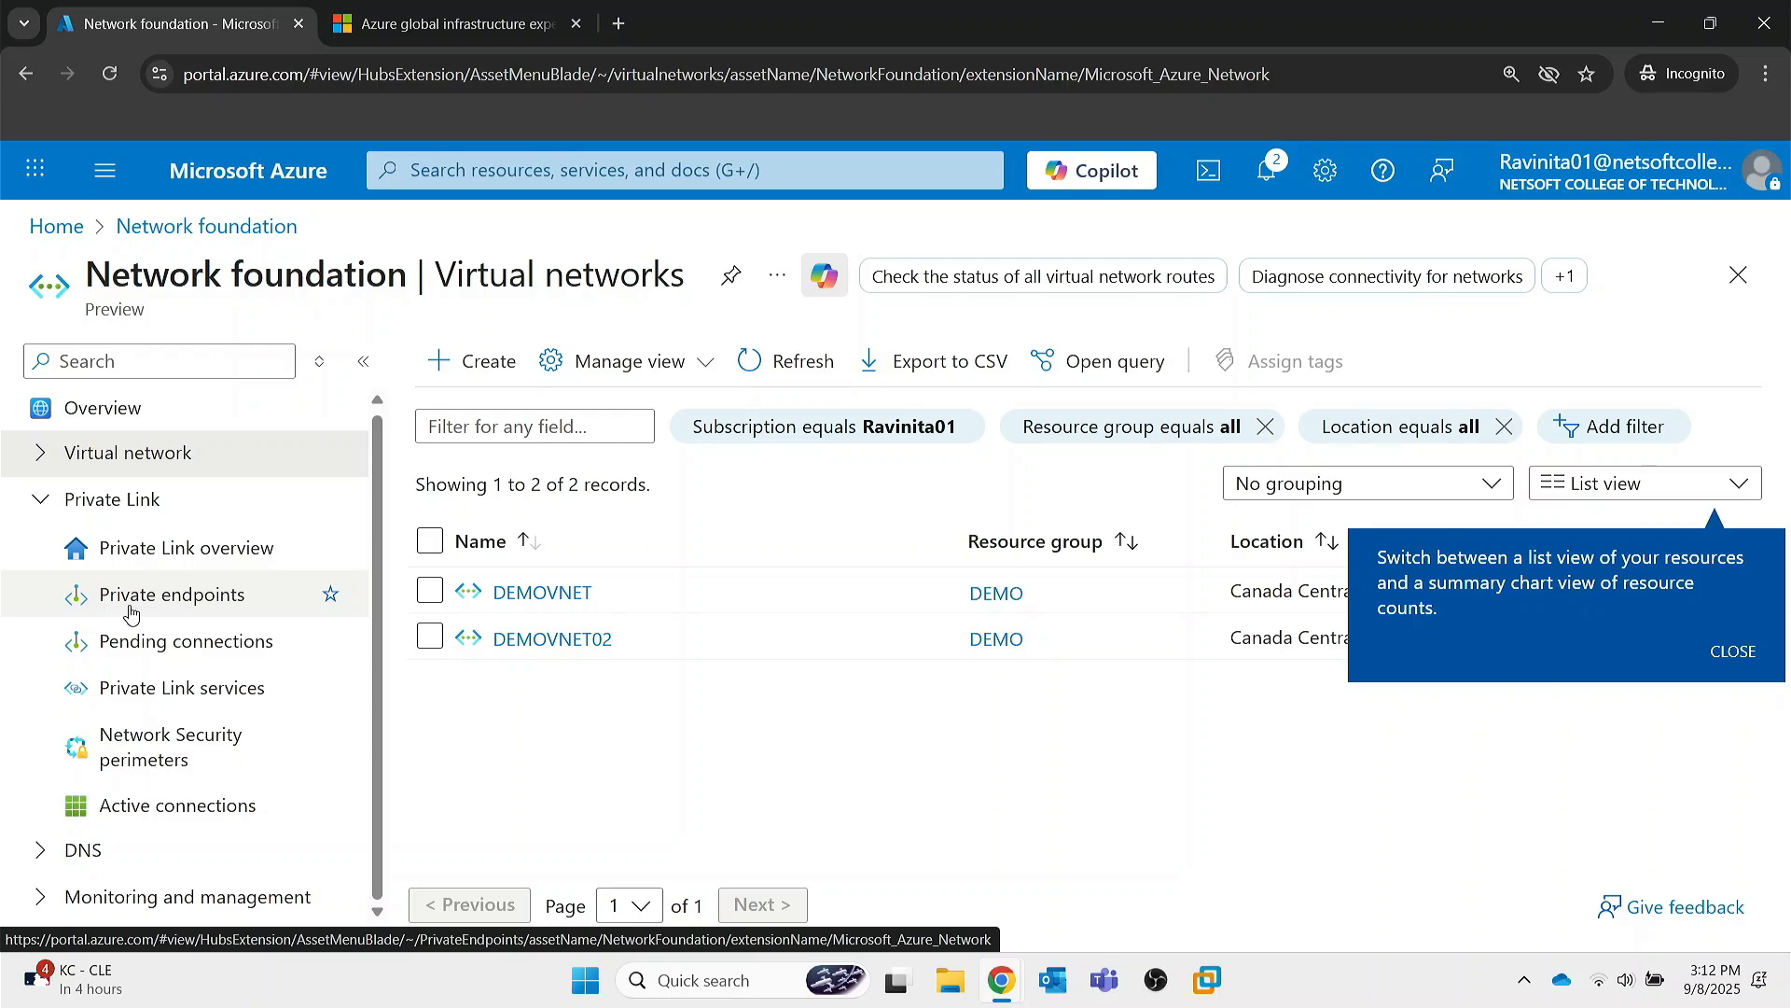
pyautogui.click(183, 601)
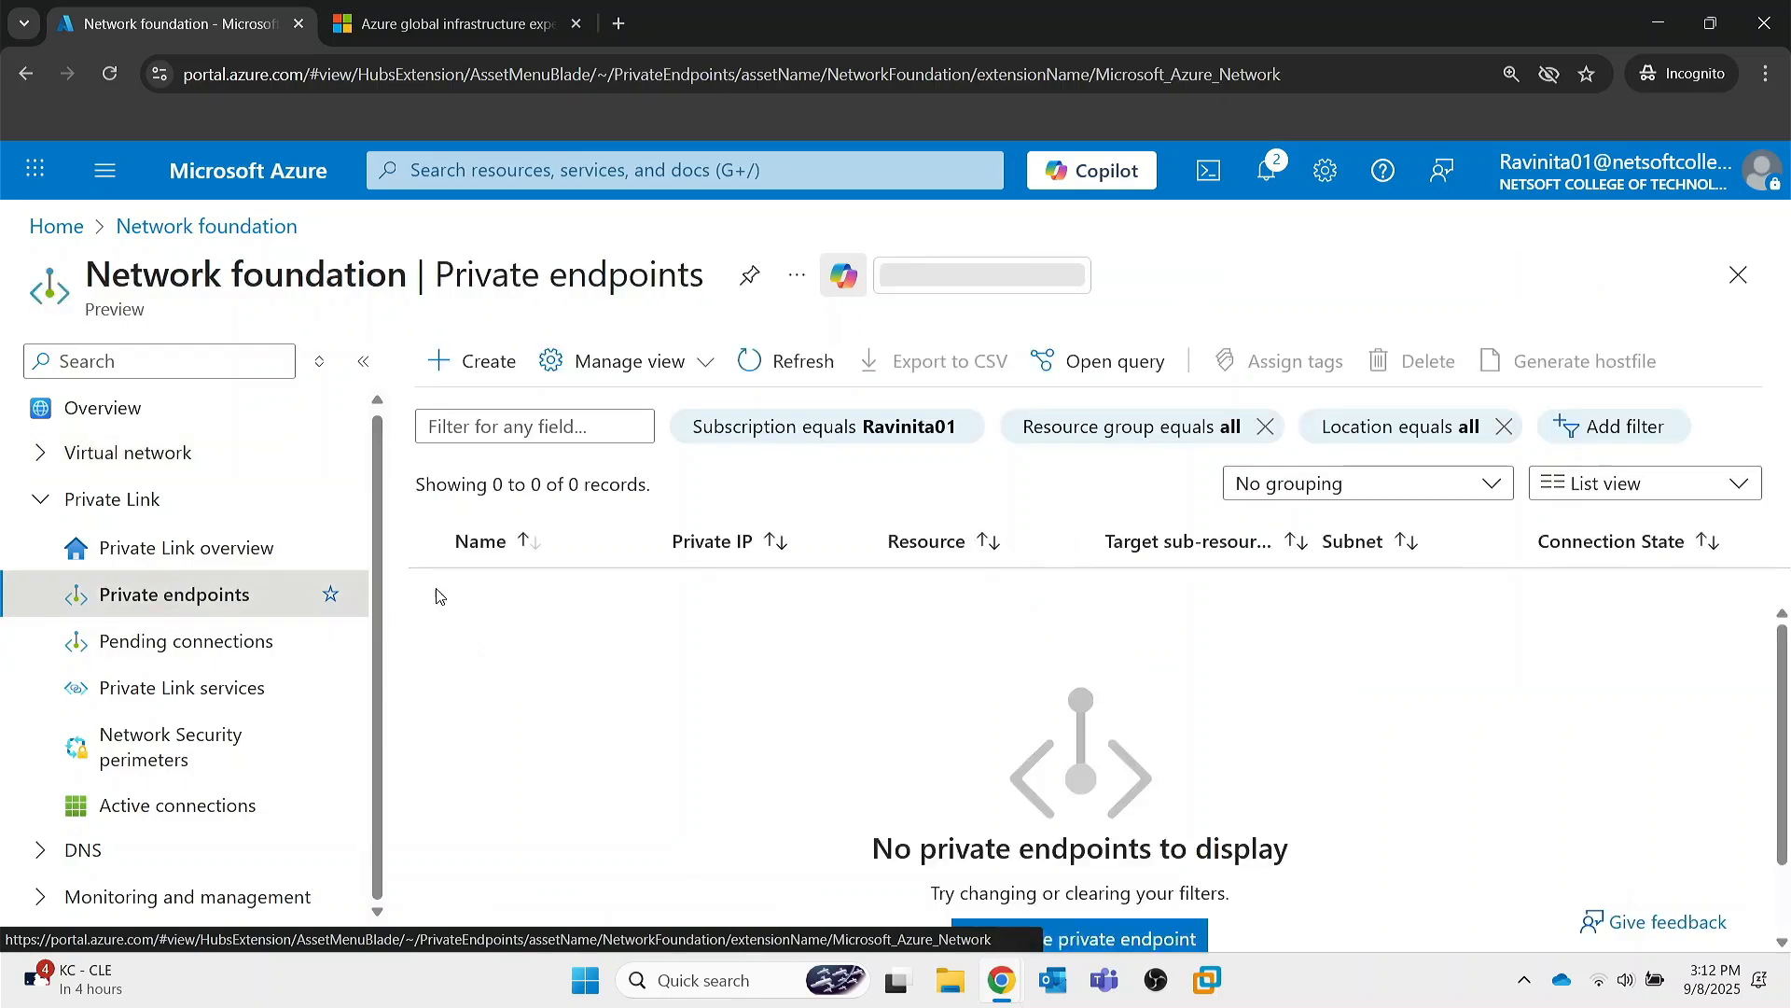
pyautogui.click(486, 371)
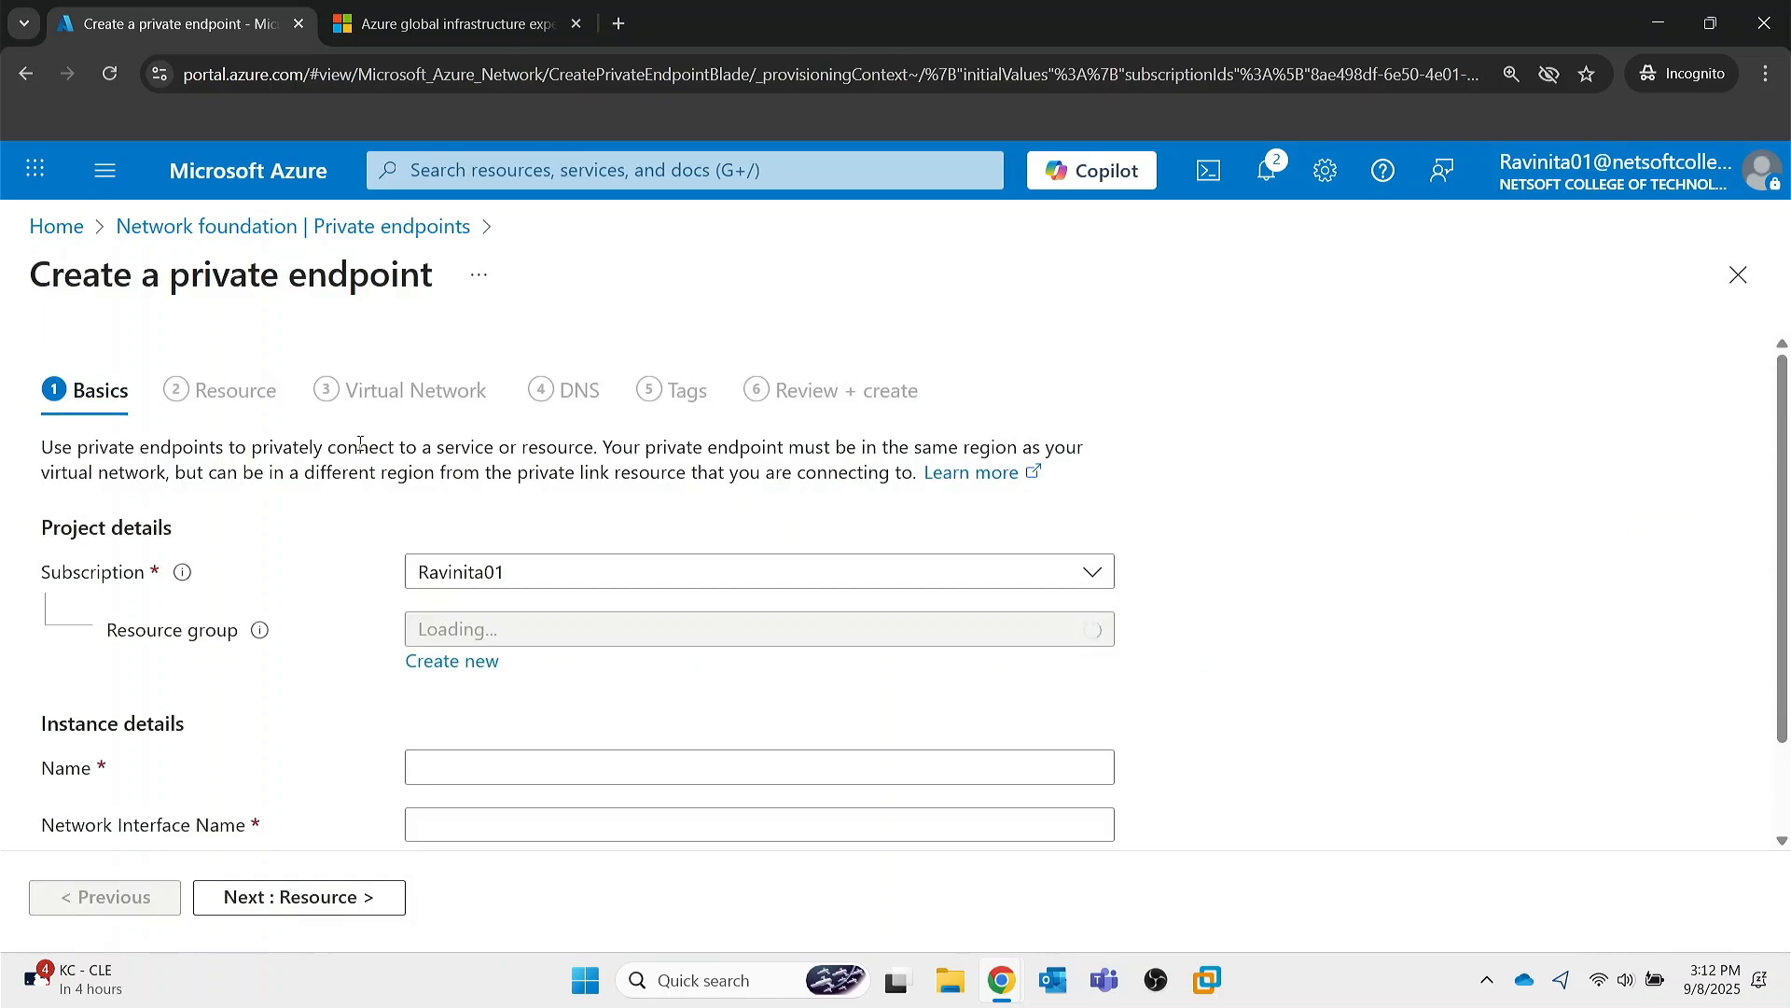
# - Name the private endpoint demope
pyautogui.scroll(-1, 280, 597)
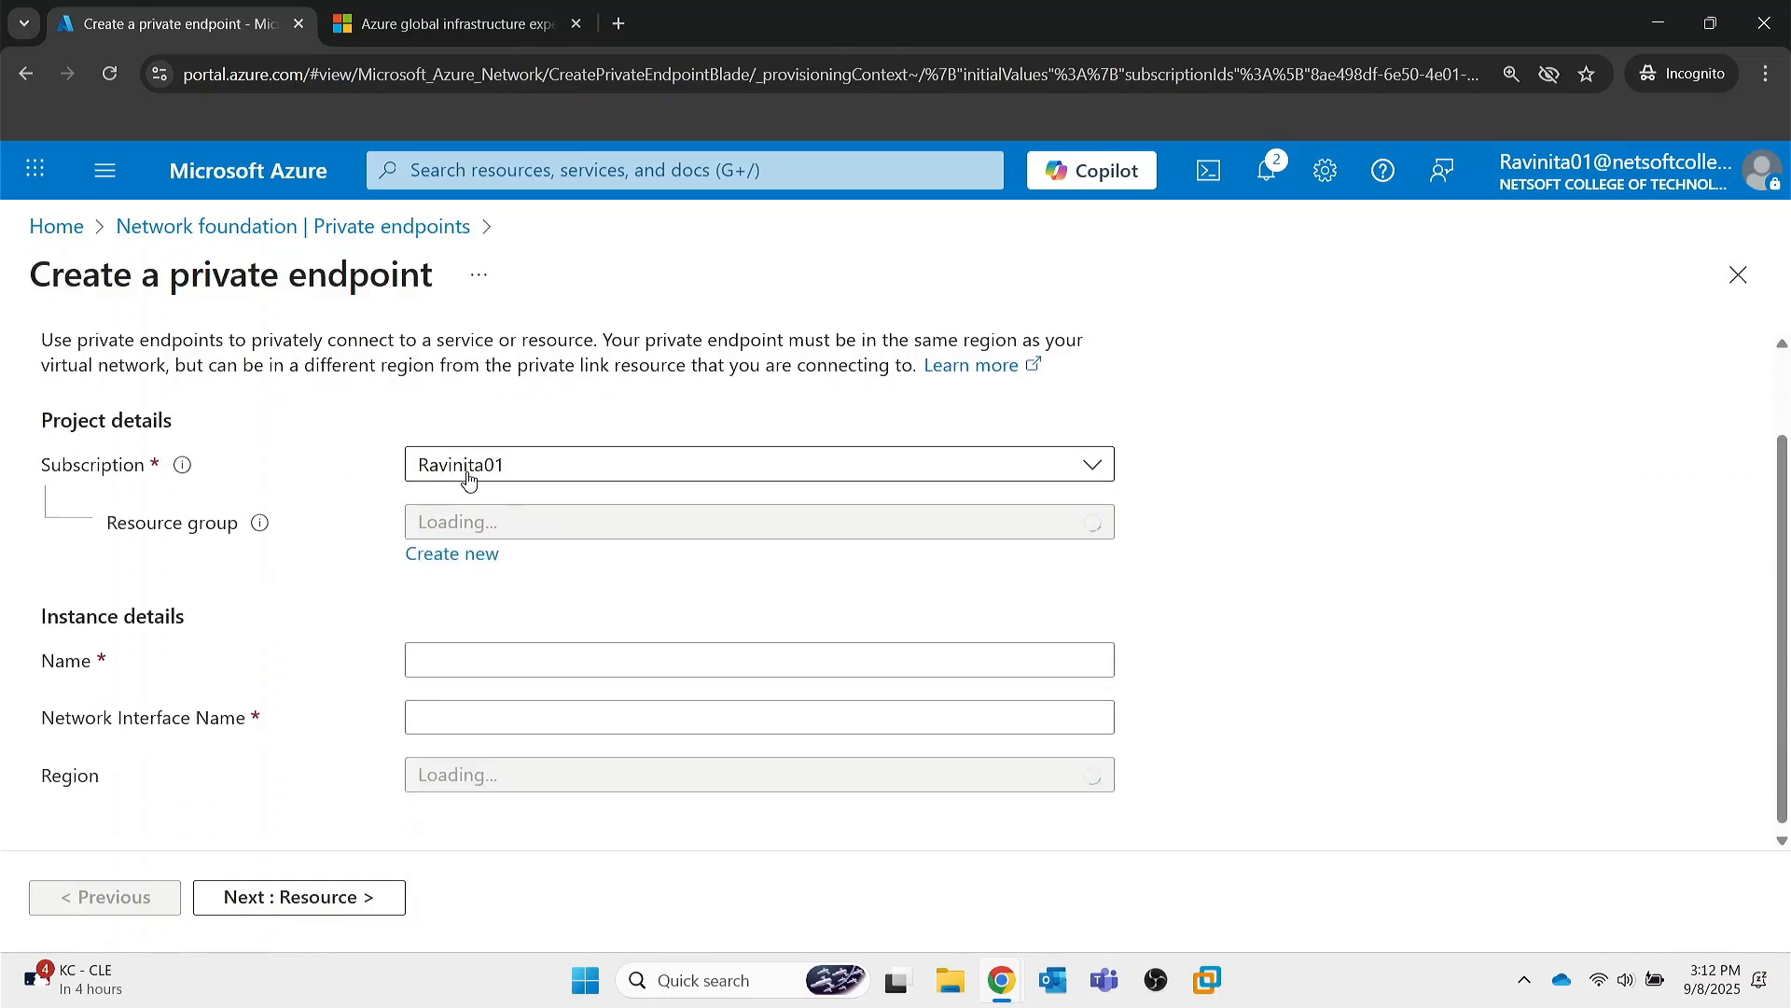
pyautogui.click(467, 660)
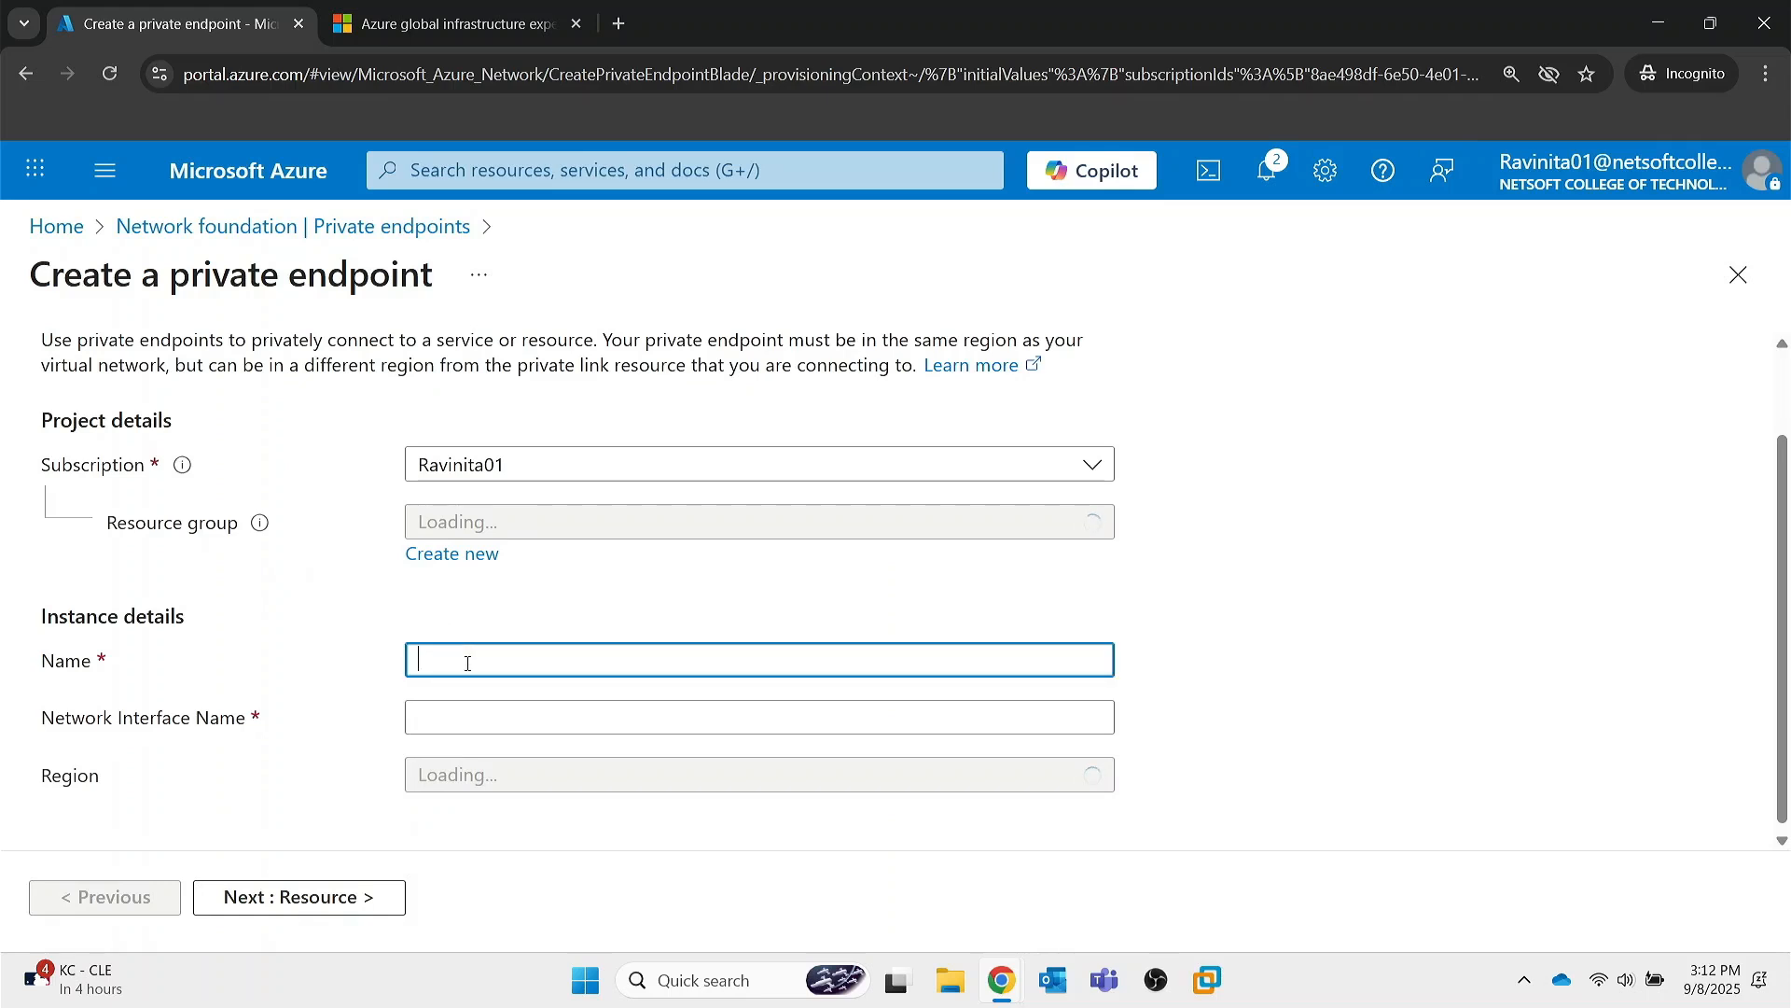
pyautogui.write('demope')
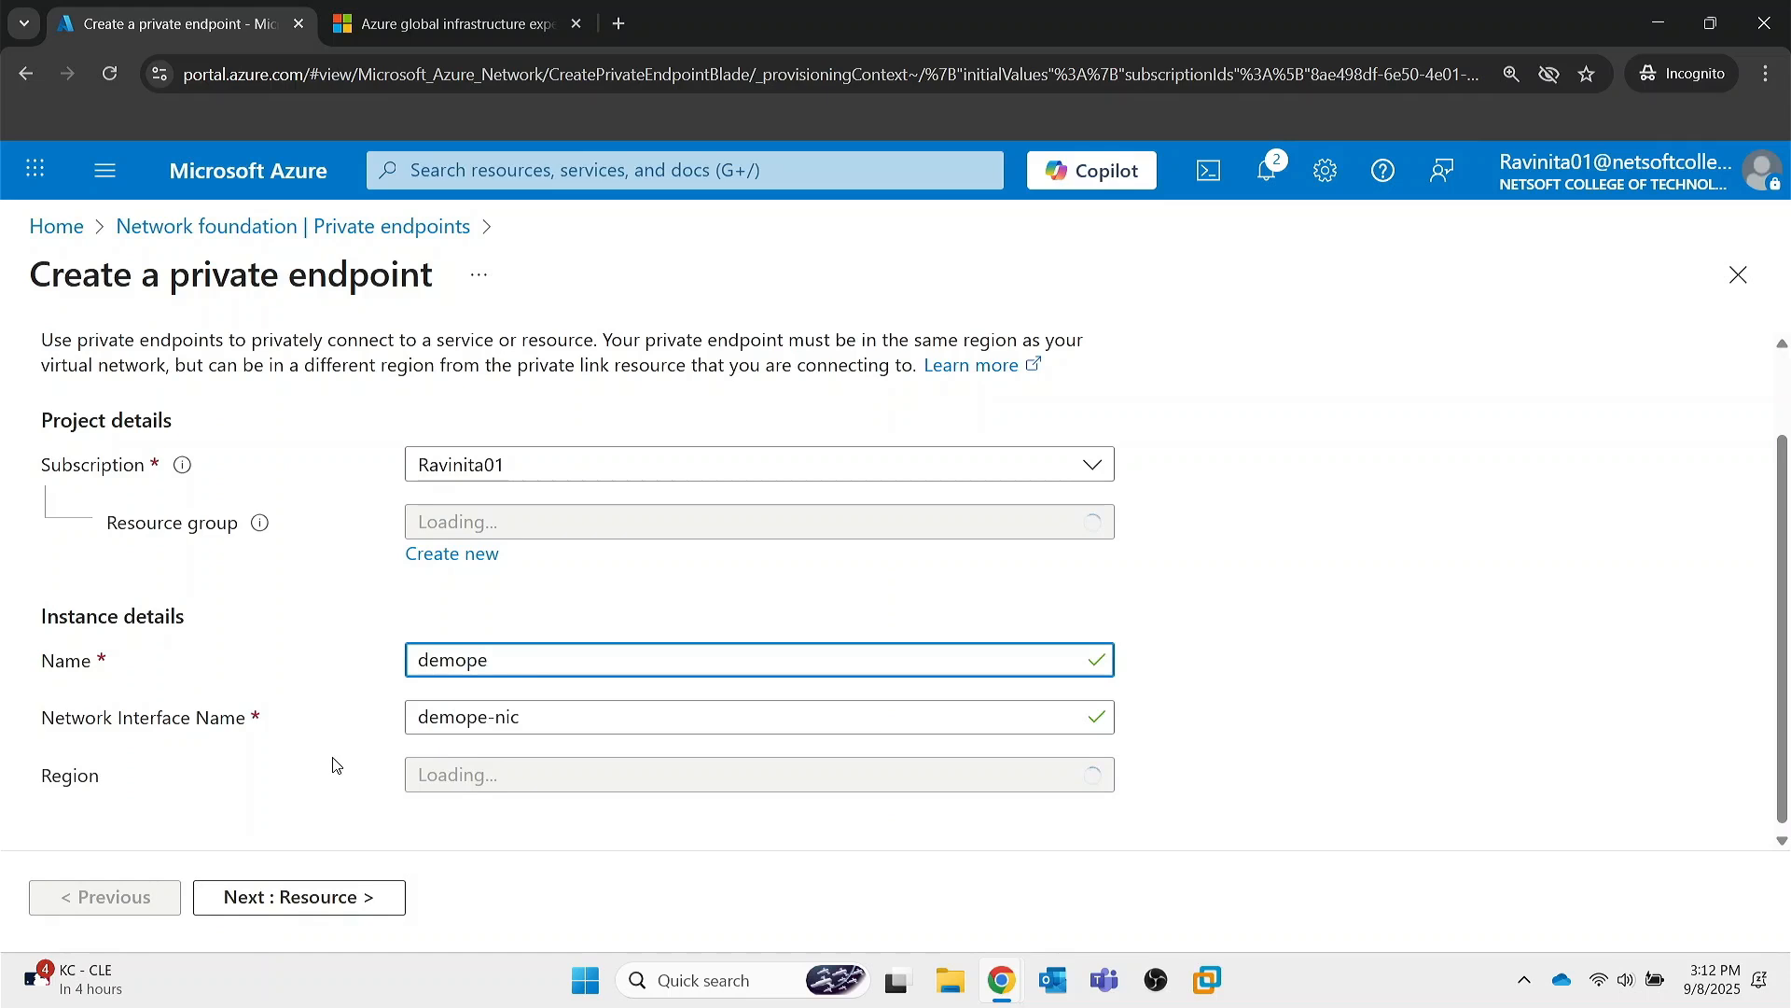
# - Assign the private endpoint to the DEMO resource group and continue to its resource settings
pyautogui.scroll(-1, 336, 765)
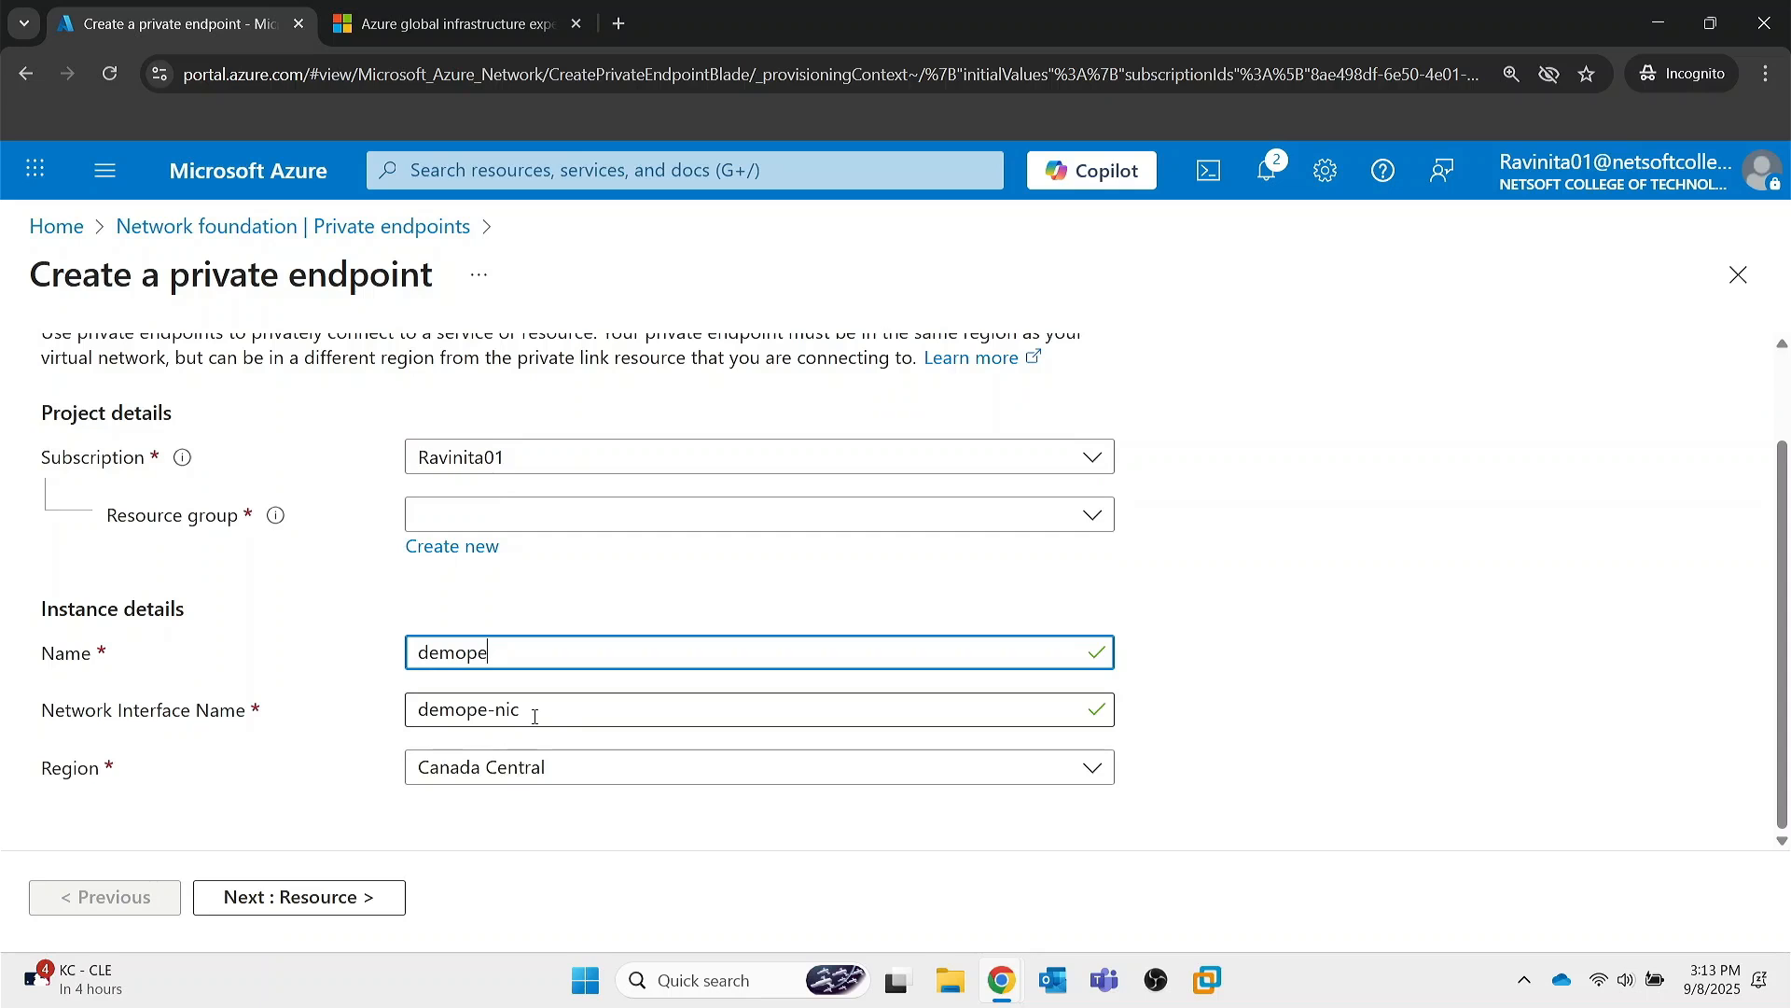
pyautogui.click(292, 896)
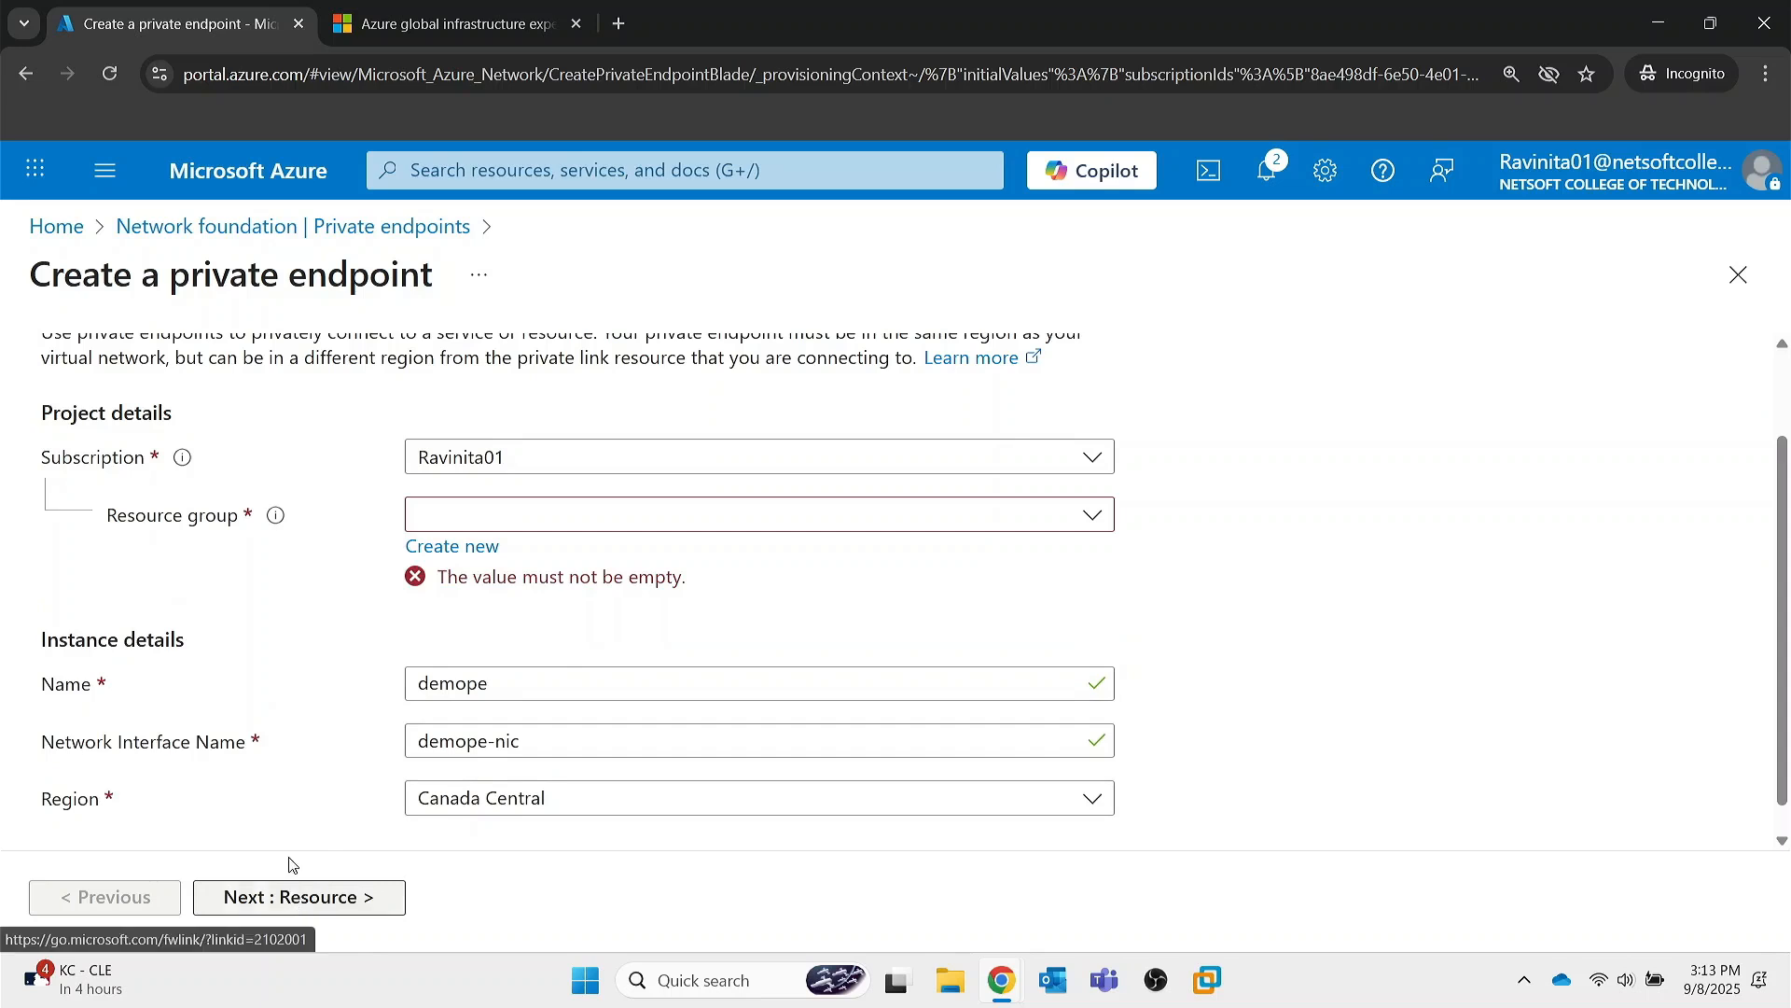
pyautogui.click(516, 515)
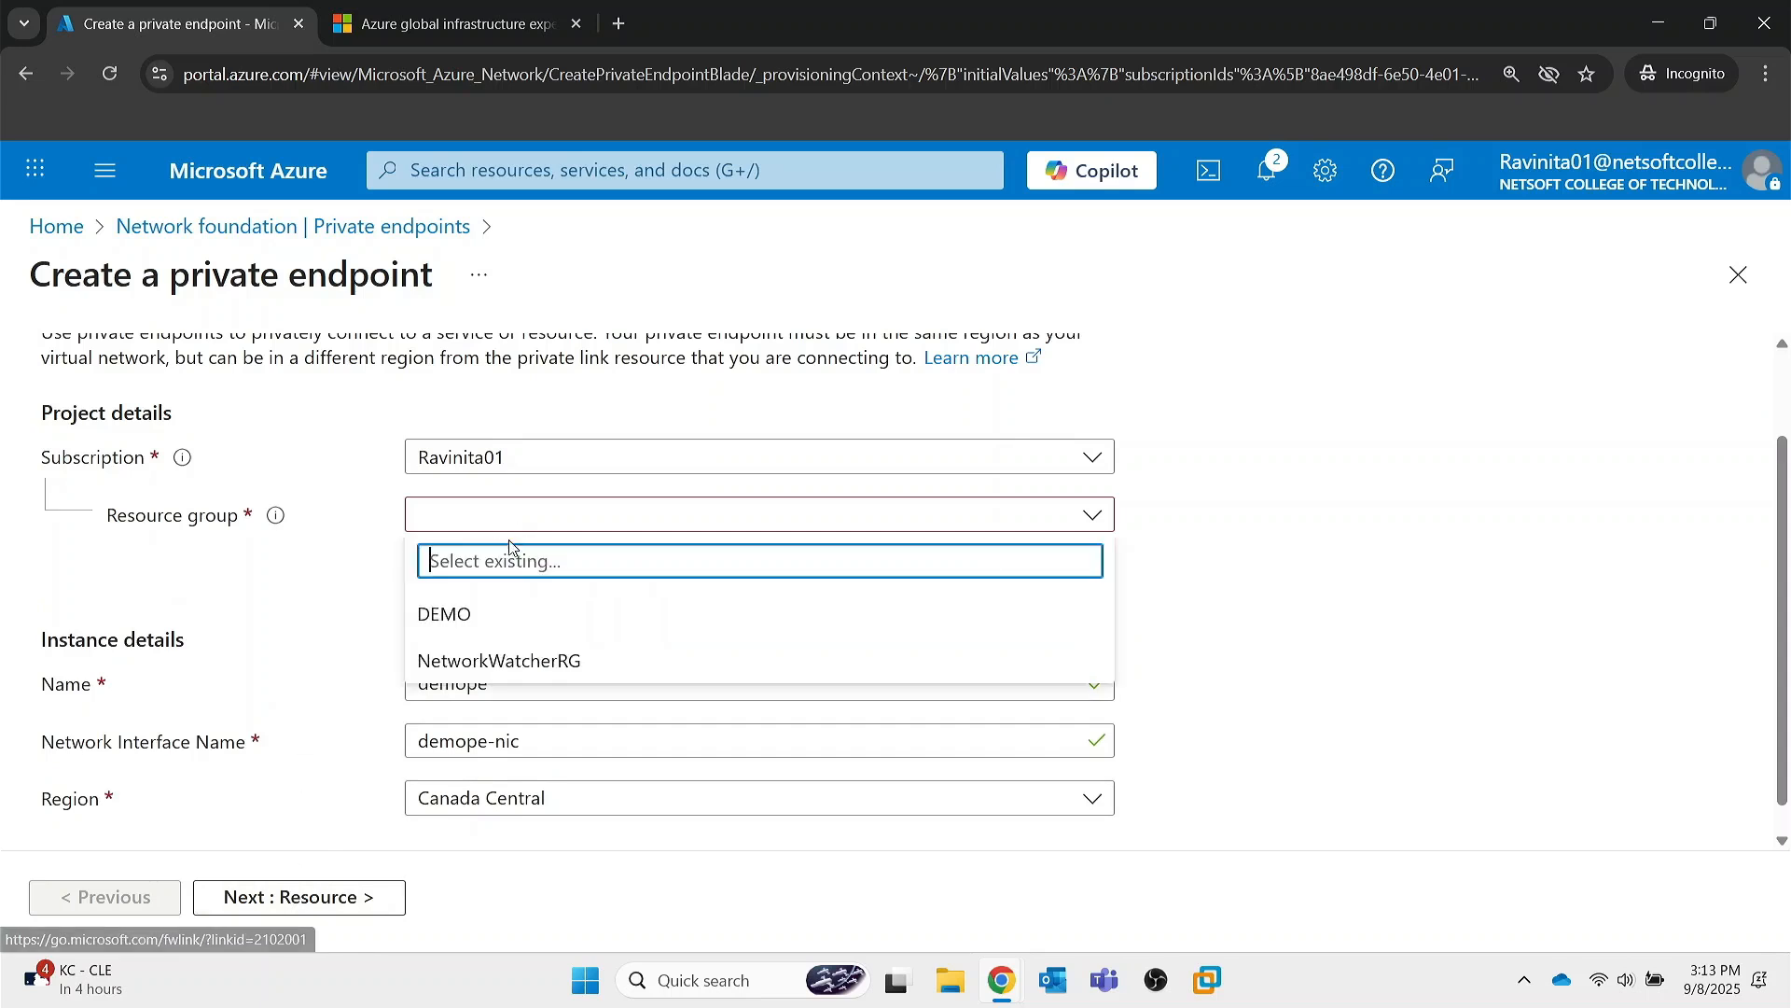
pyautogui.click(472, 619)
pyautogui.click(308, 896)
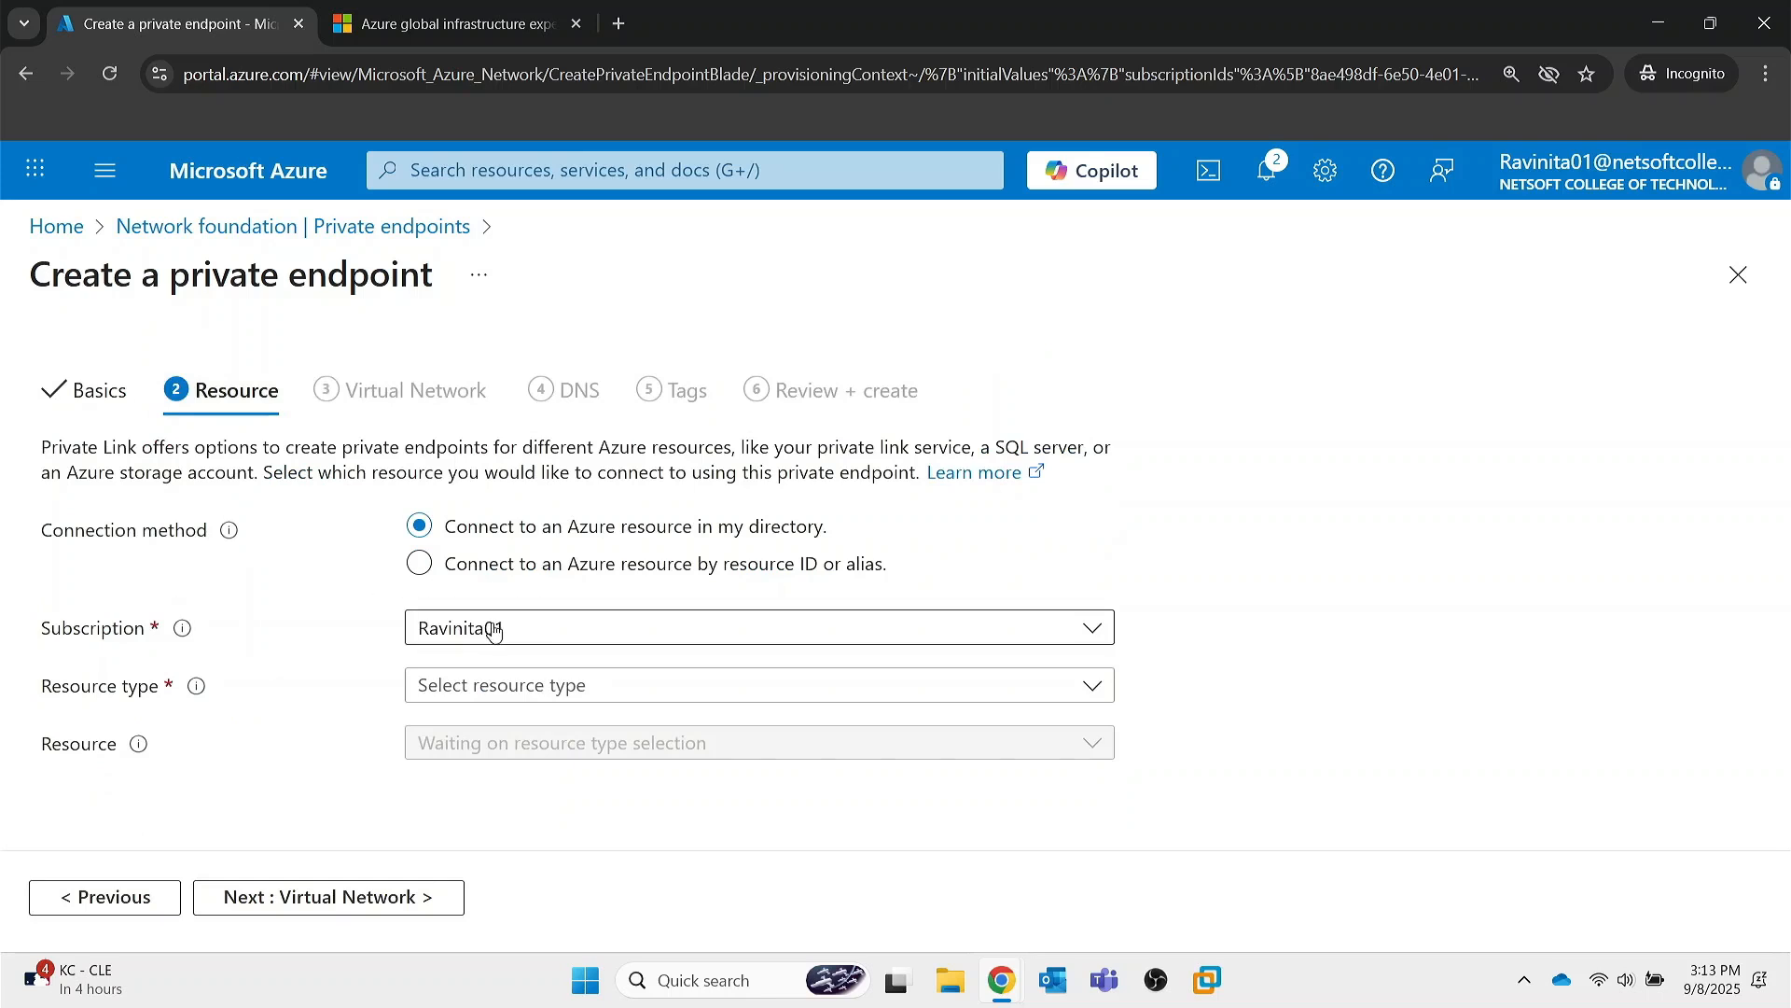
# - Filter the resource types by stora and set the endpoint's resource type to Microsoft.Storage/storageAccounts
pyautogui.click(524, 688)
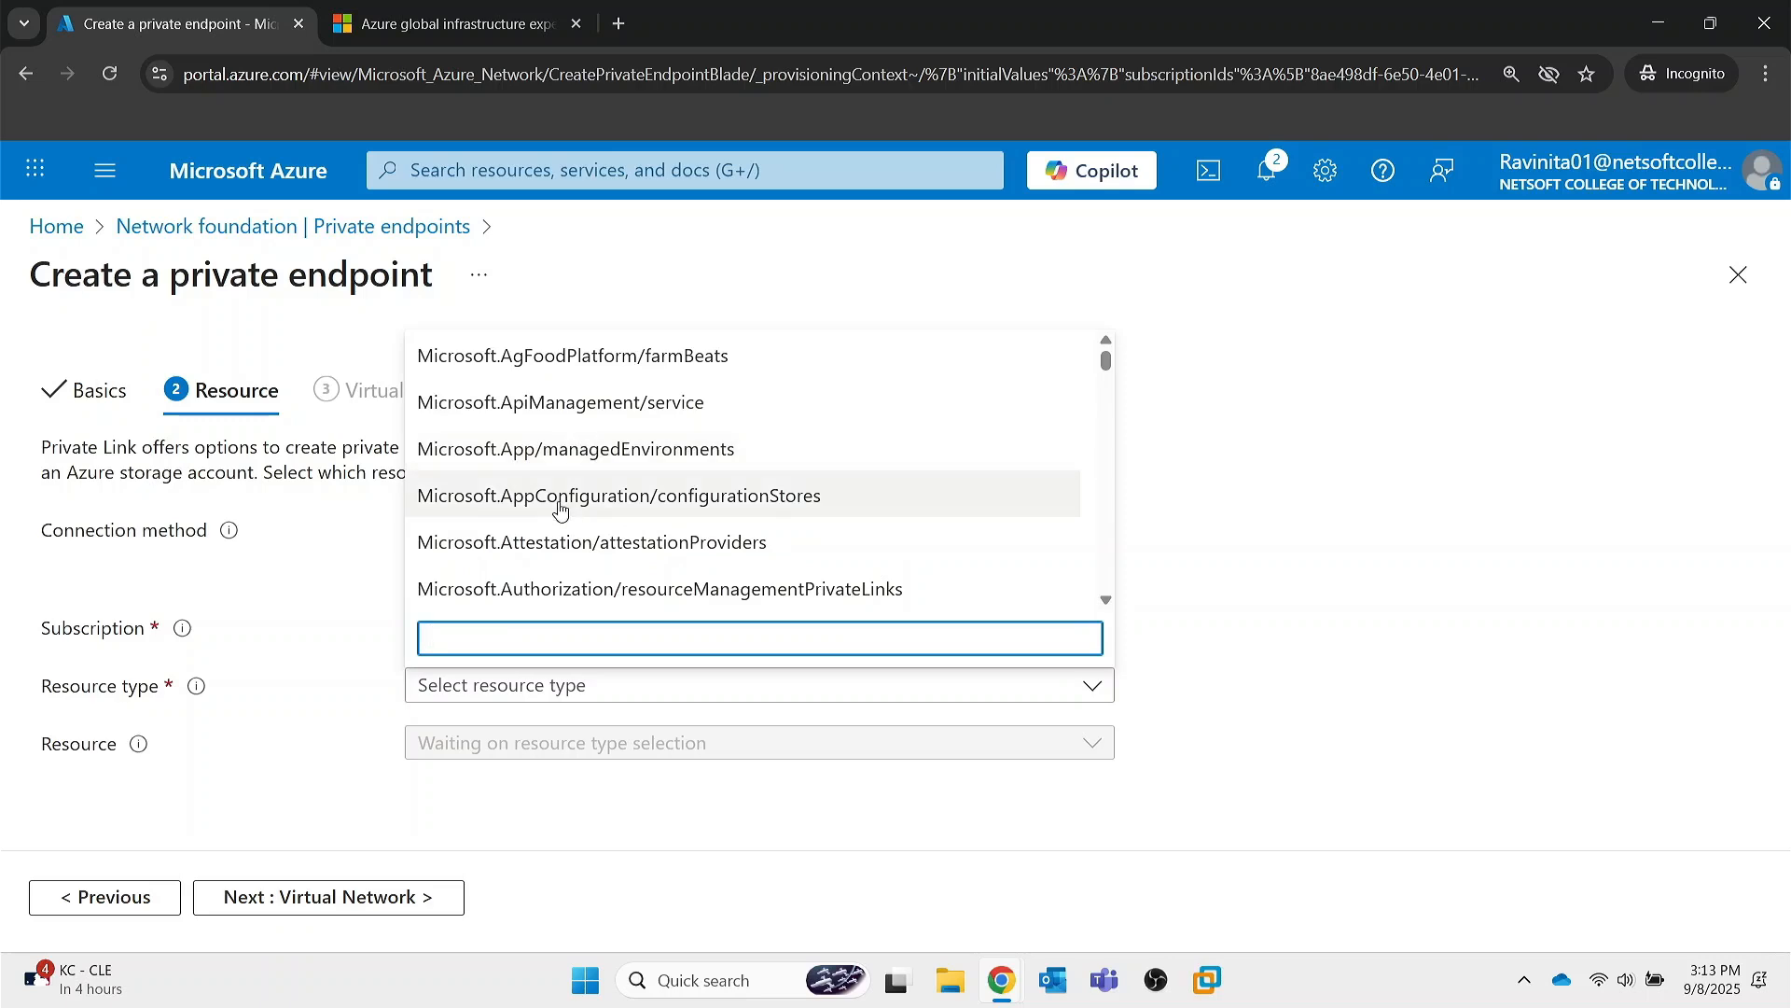
pyautogui.scroll(-5, 560, 508)
pyautogui.scroll(5, 560, 508)
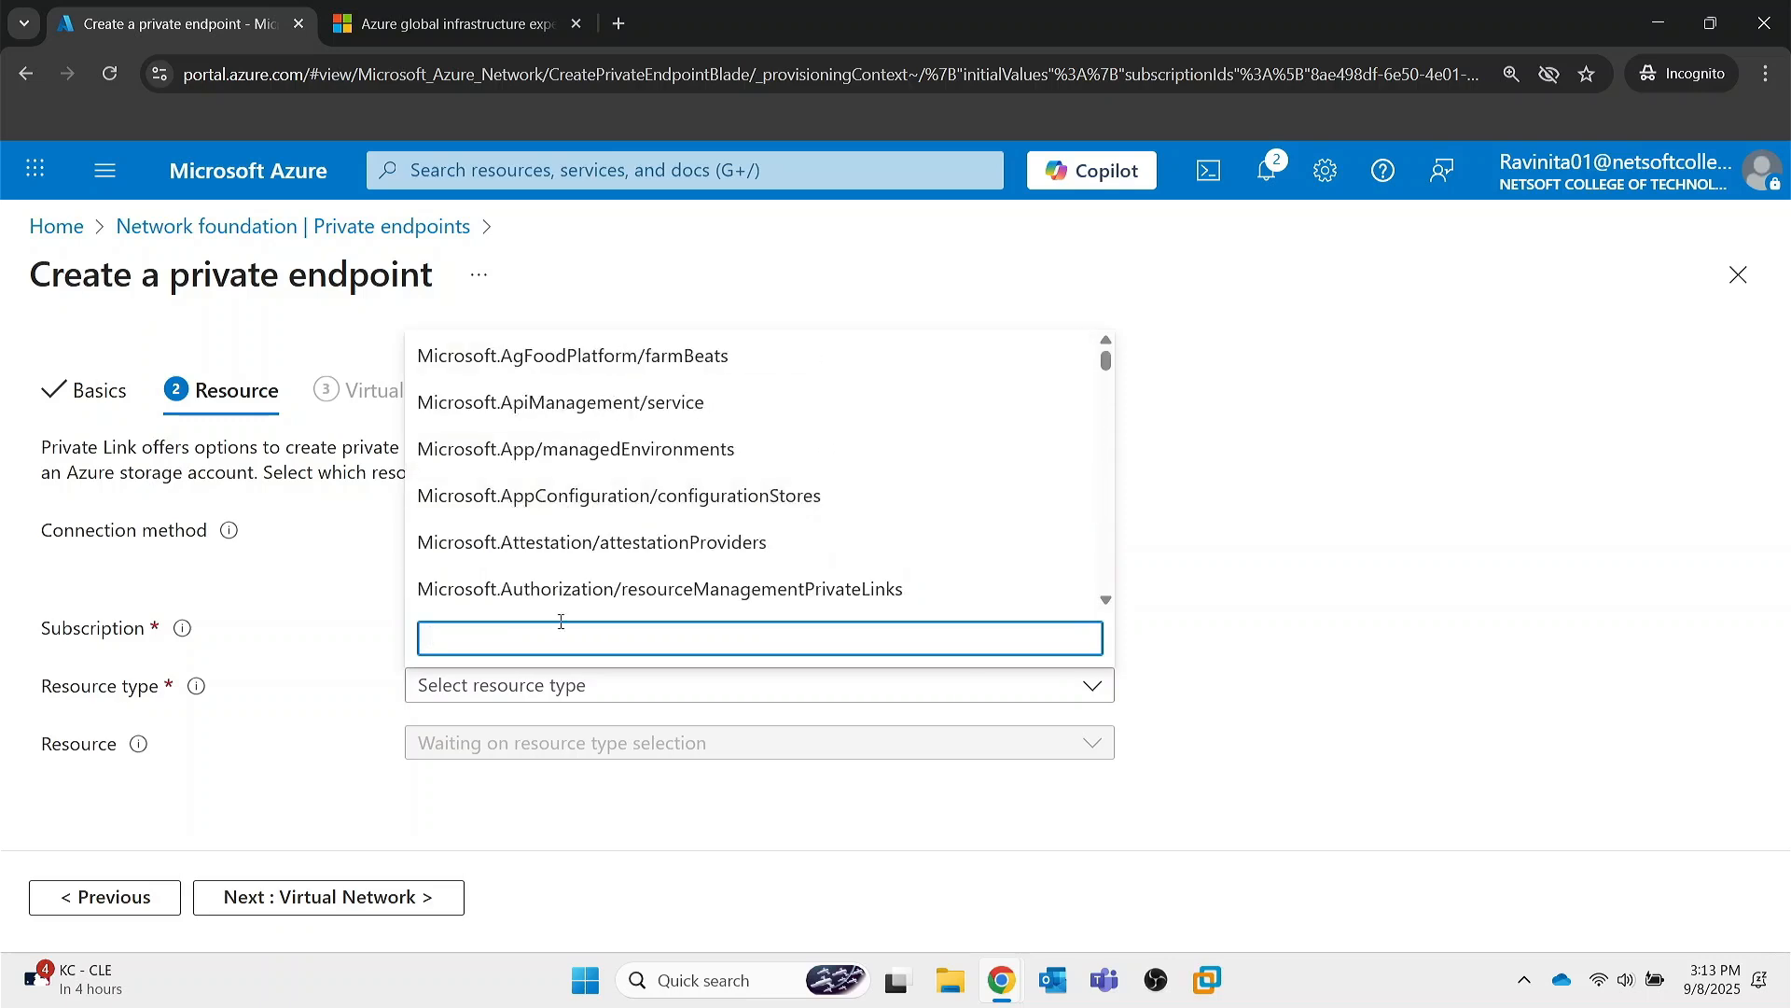
pyautogui.write('stora')
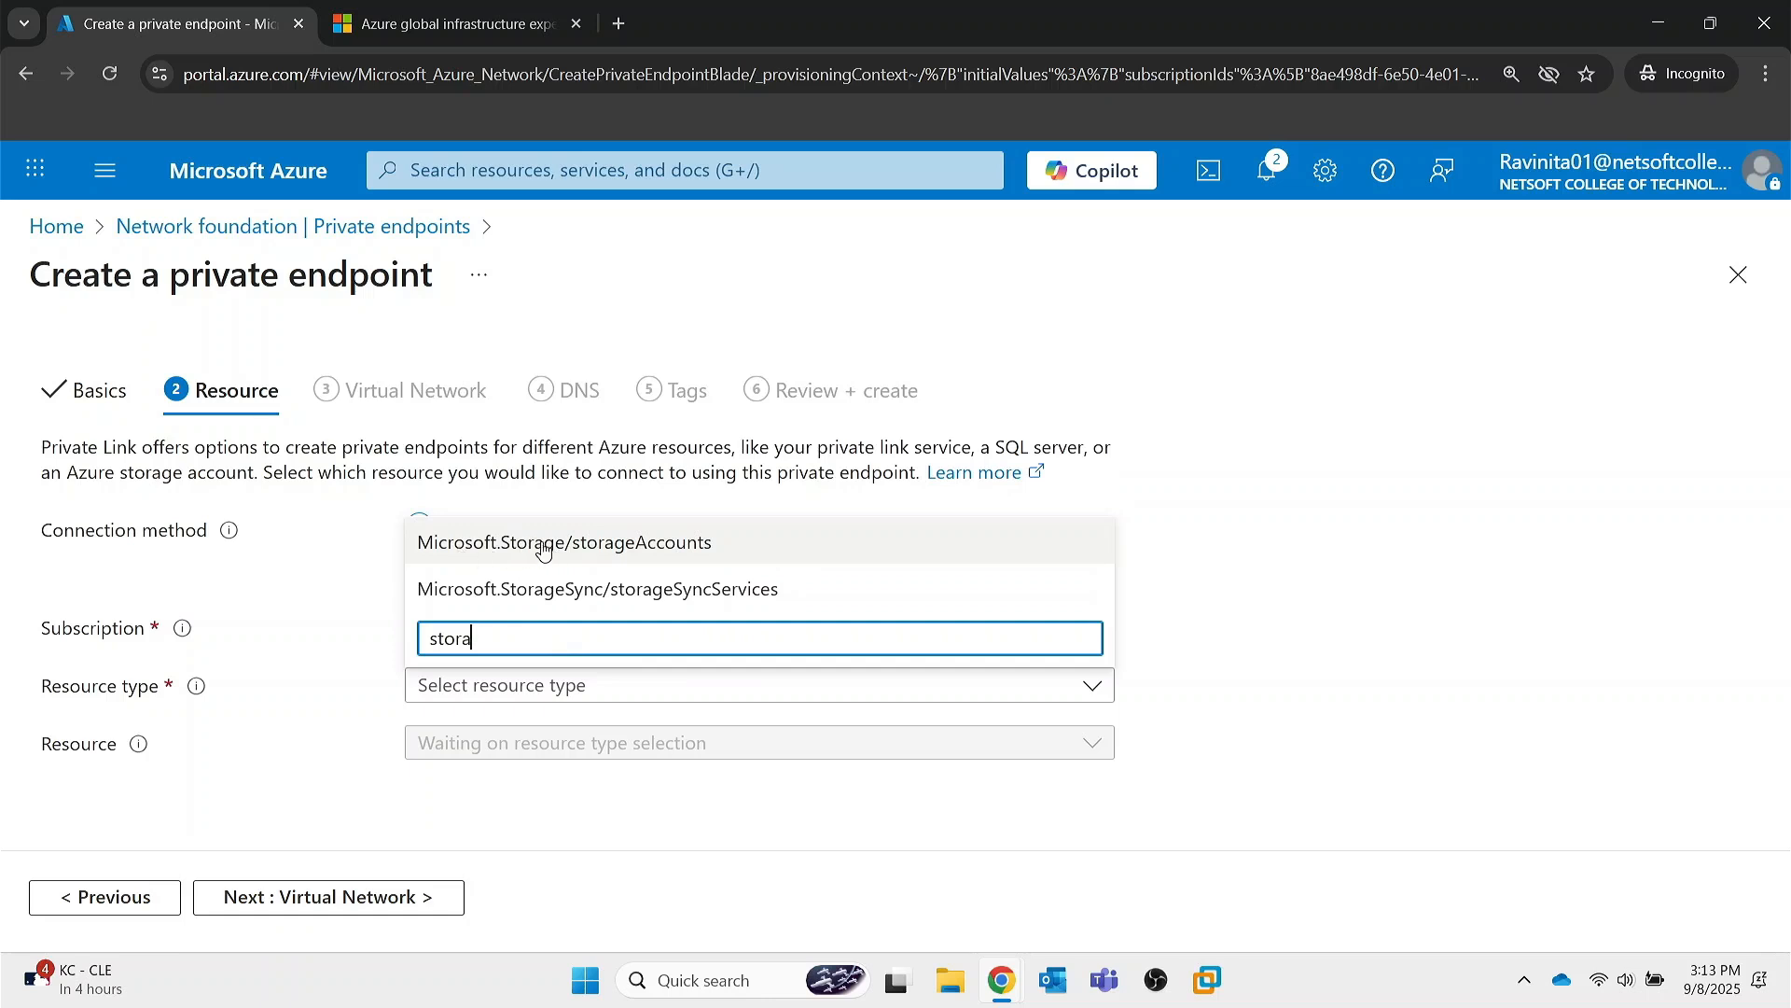
pyautogui.click(646, 551)
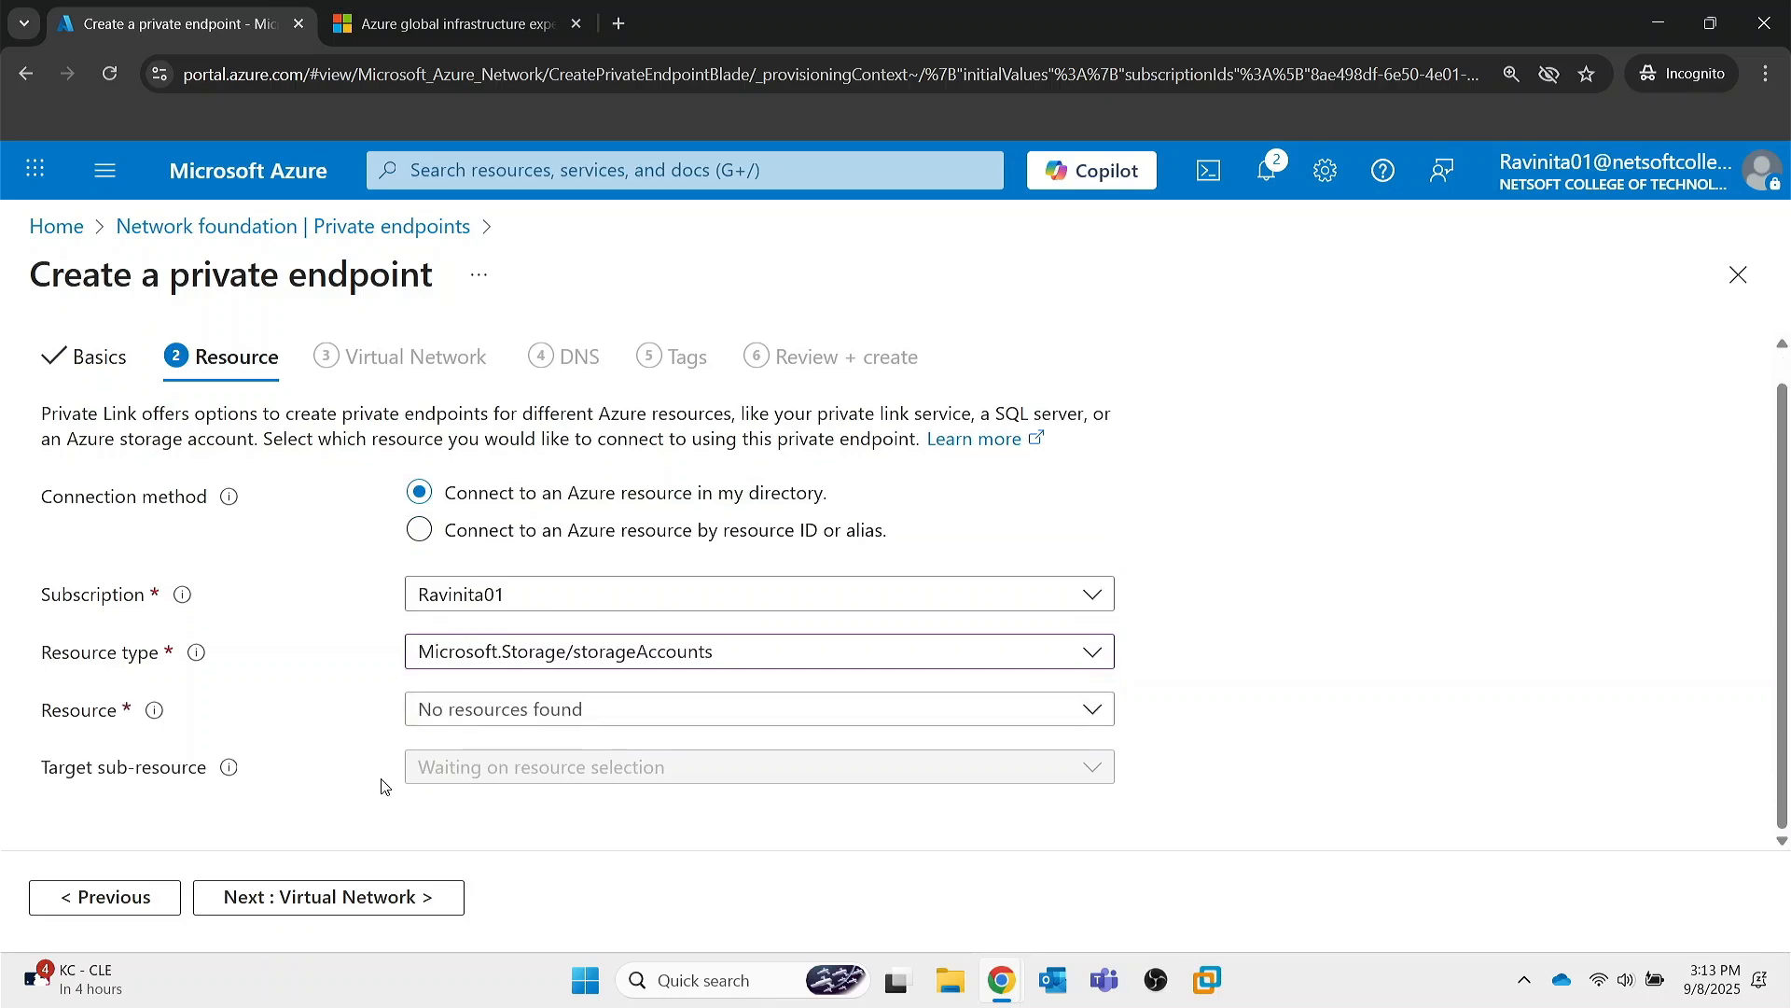
# - Check which storage accounts the endpoint can use, try to continue to Virtual Network, and discard the draft to return to Private endpoints
pyautogui.click(501, 714)
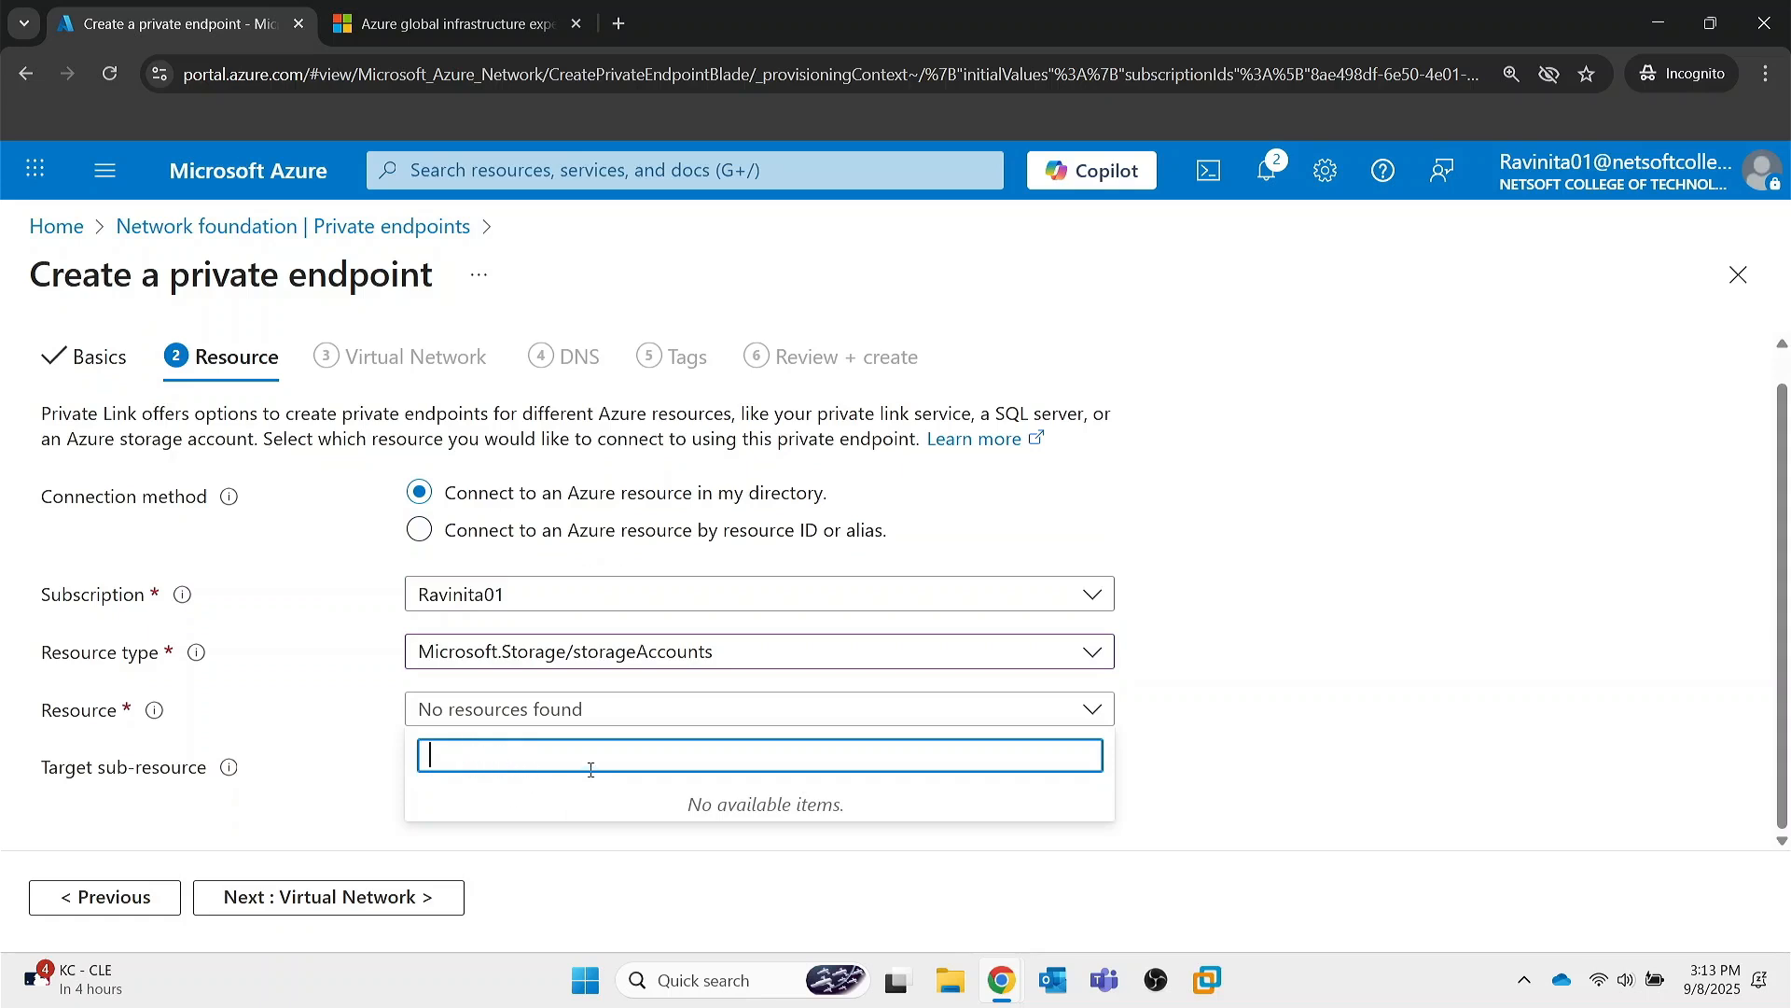
pyautogui.click(318, 724)
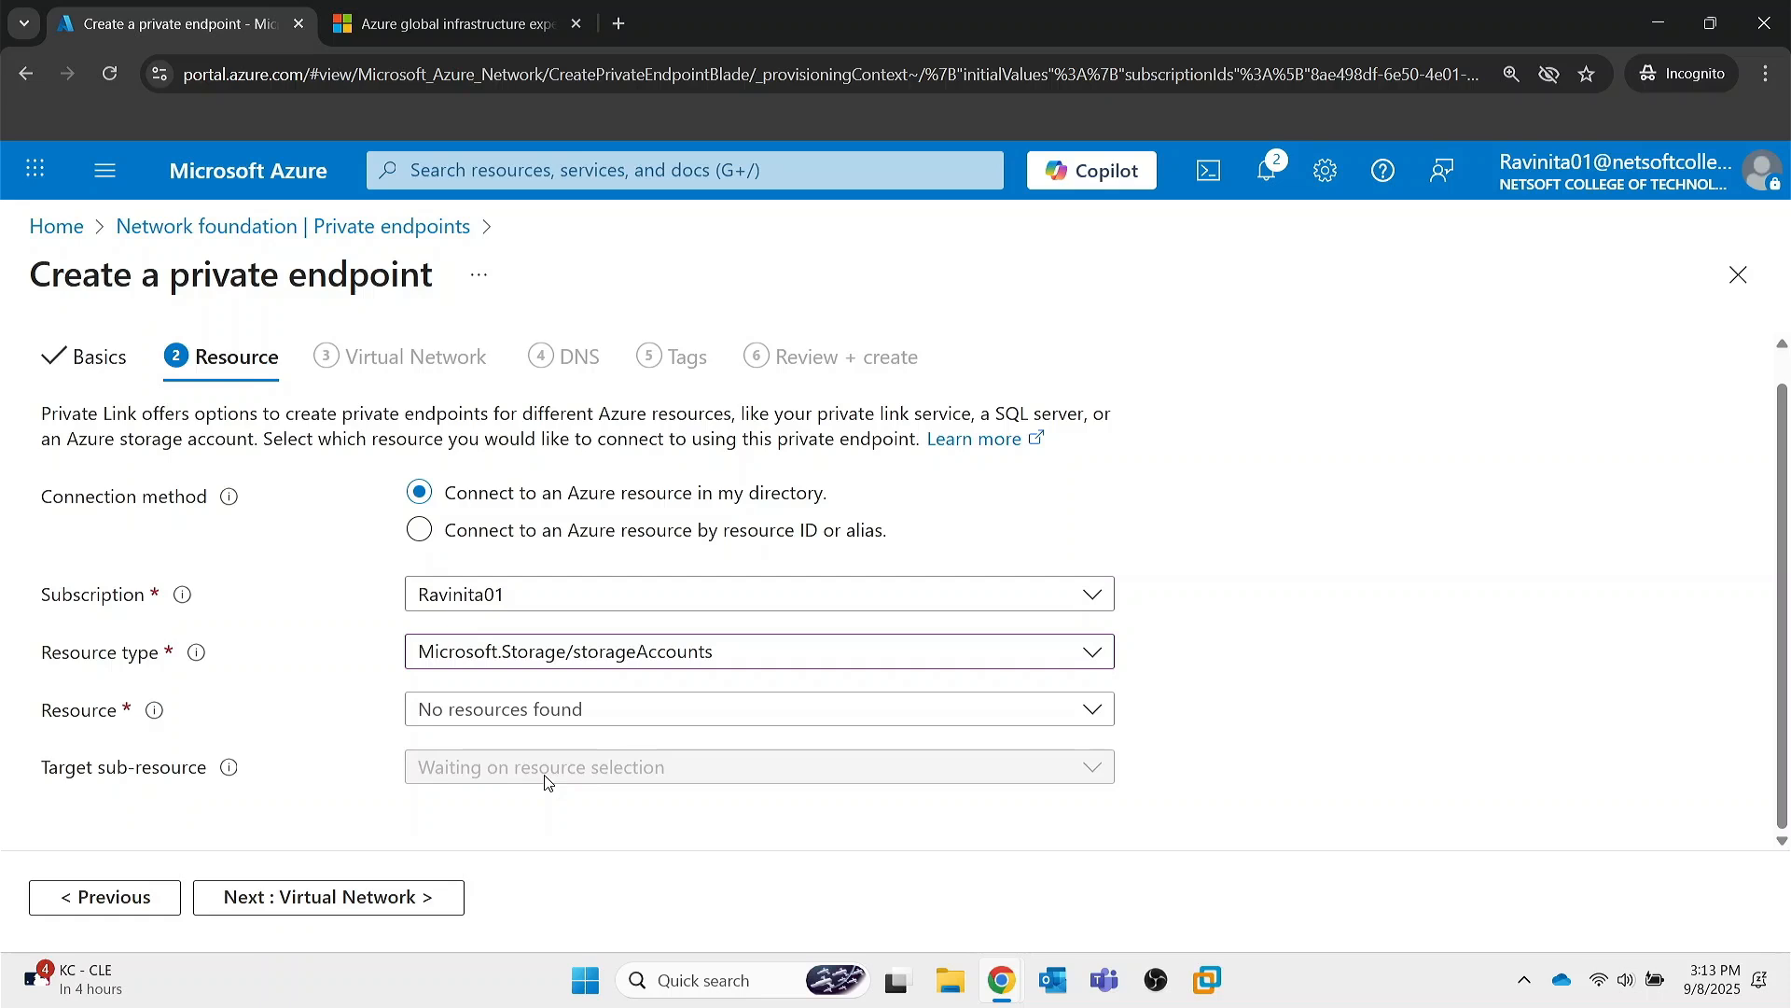
pyautogui.click(342, 913)
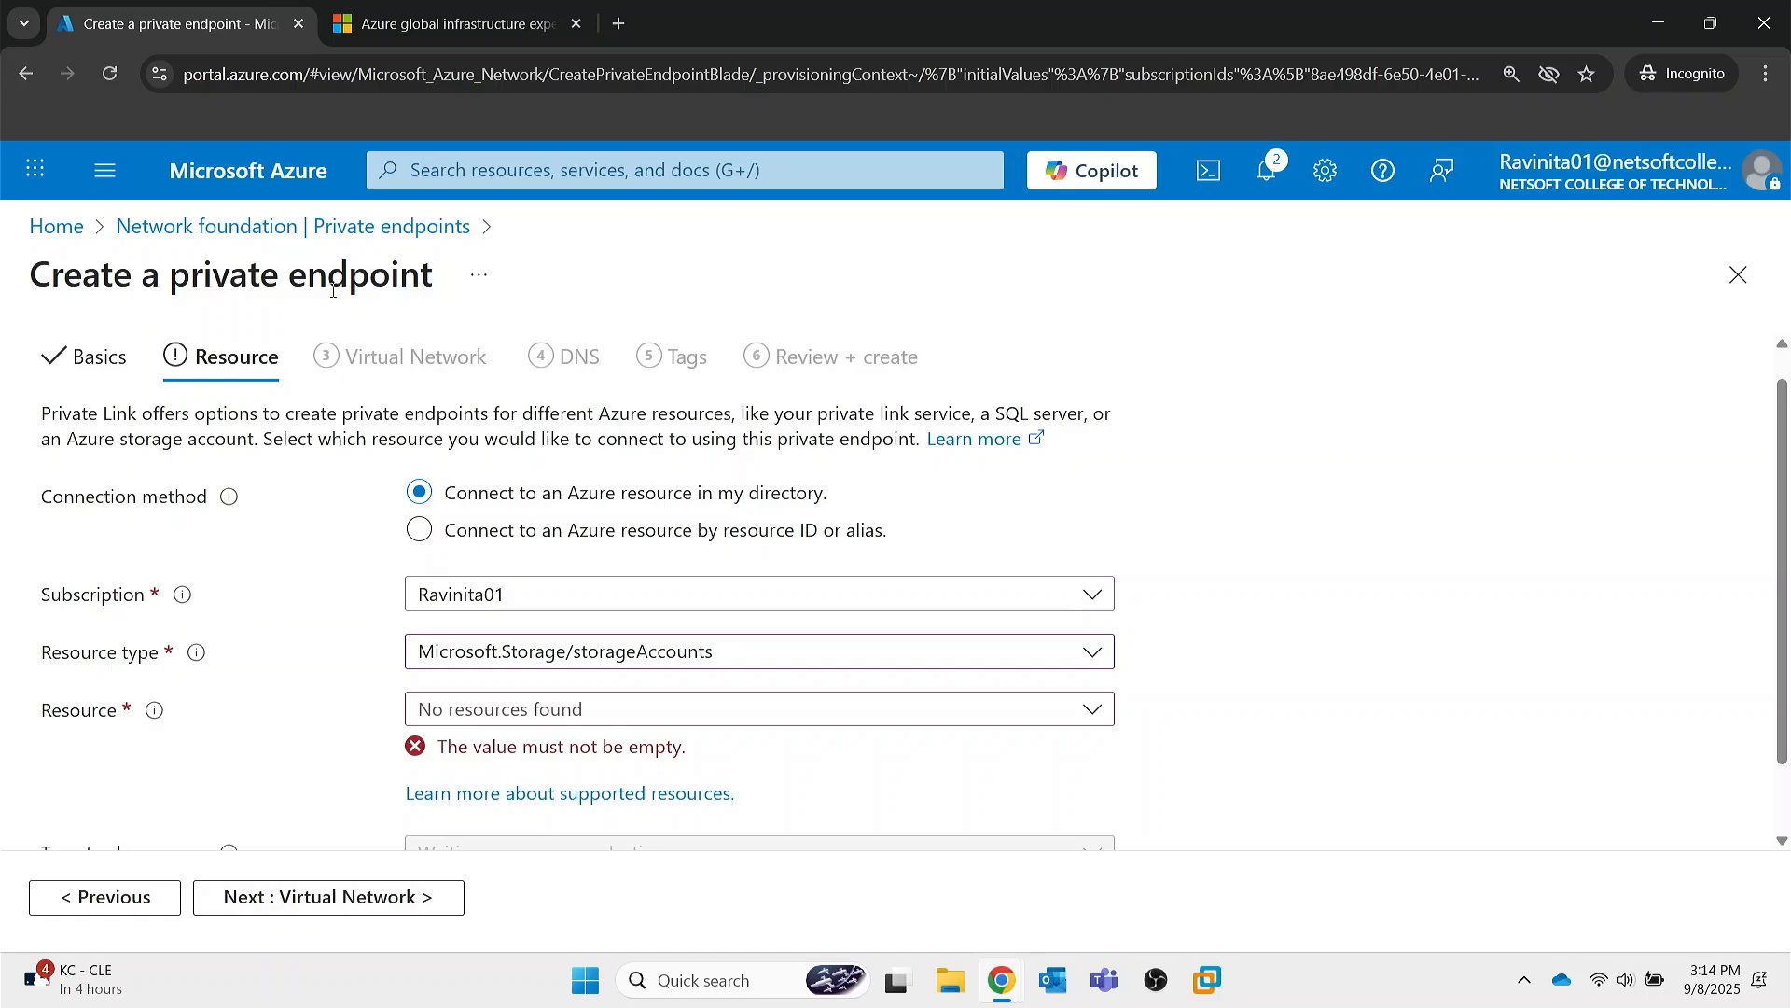
pyautogui.click(263, 237)
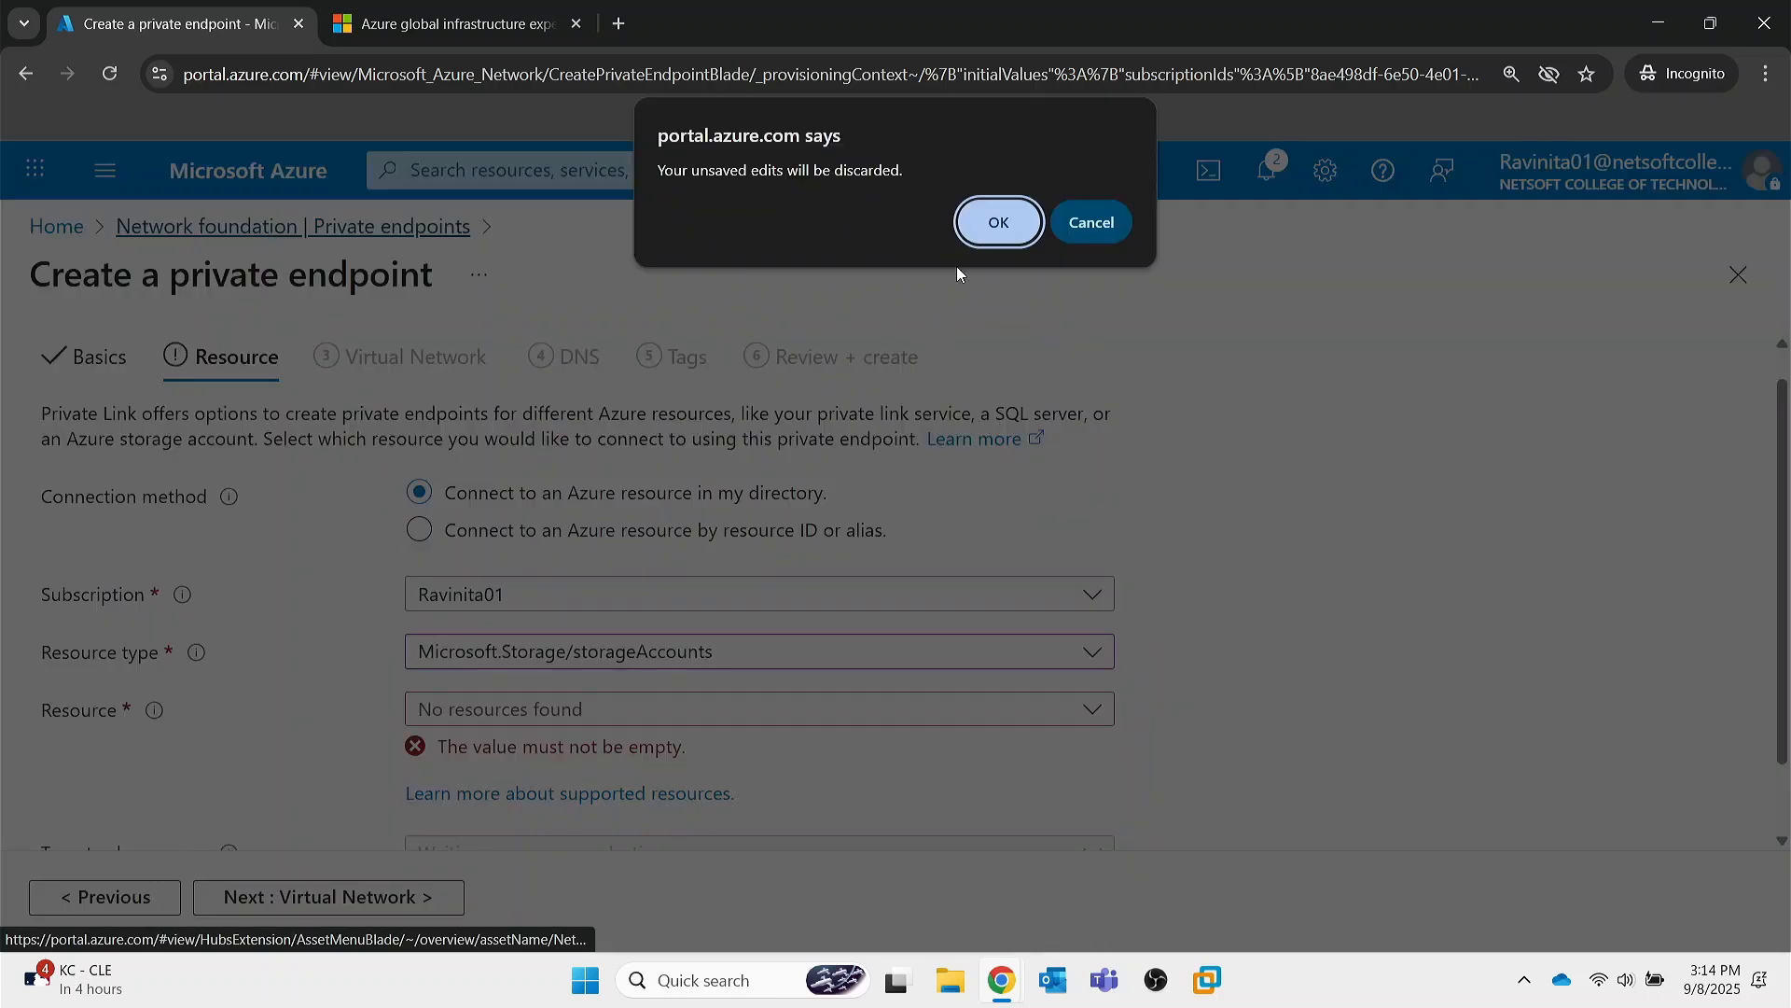
pyautogui.click(1000, 220)
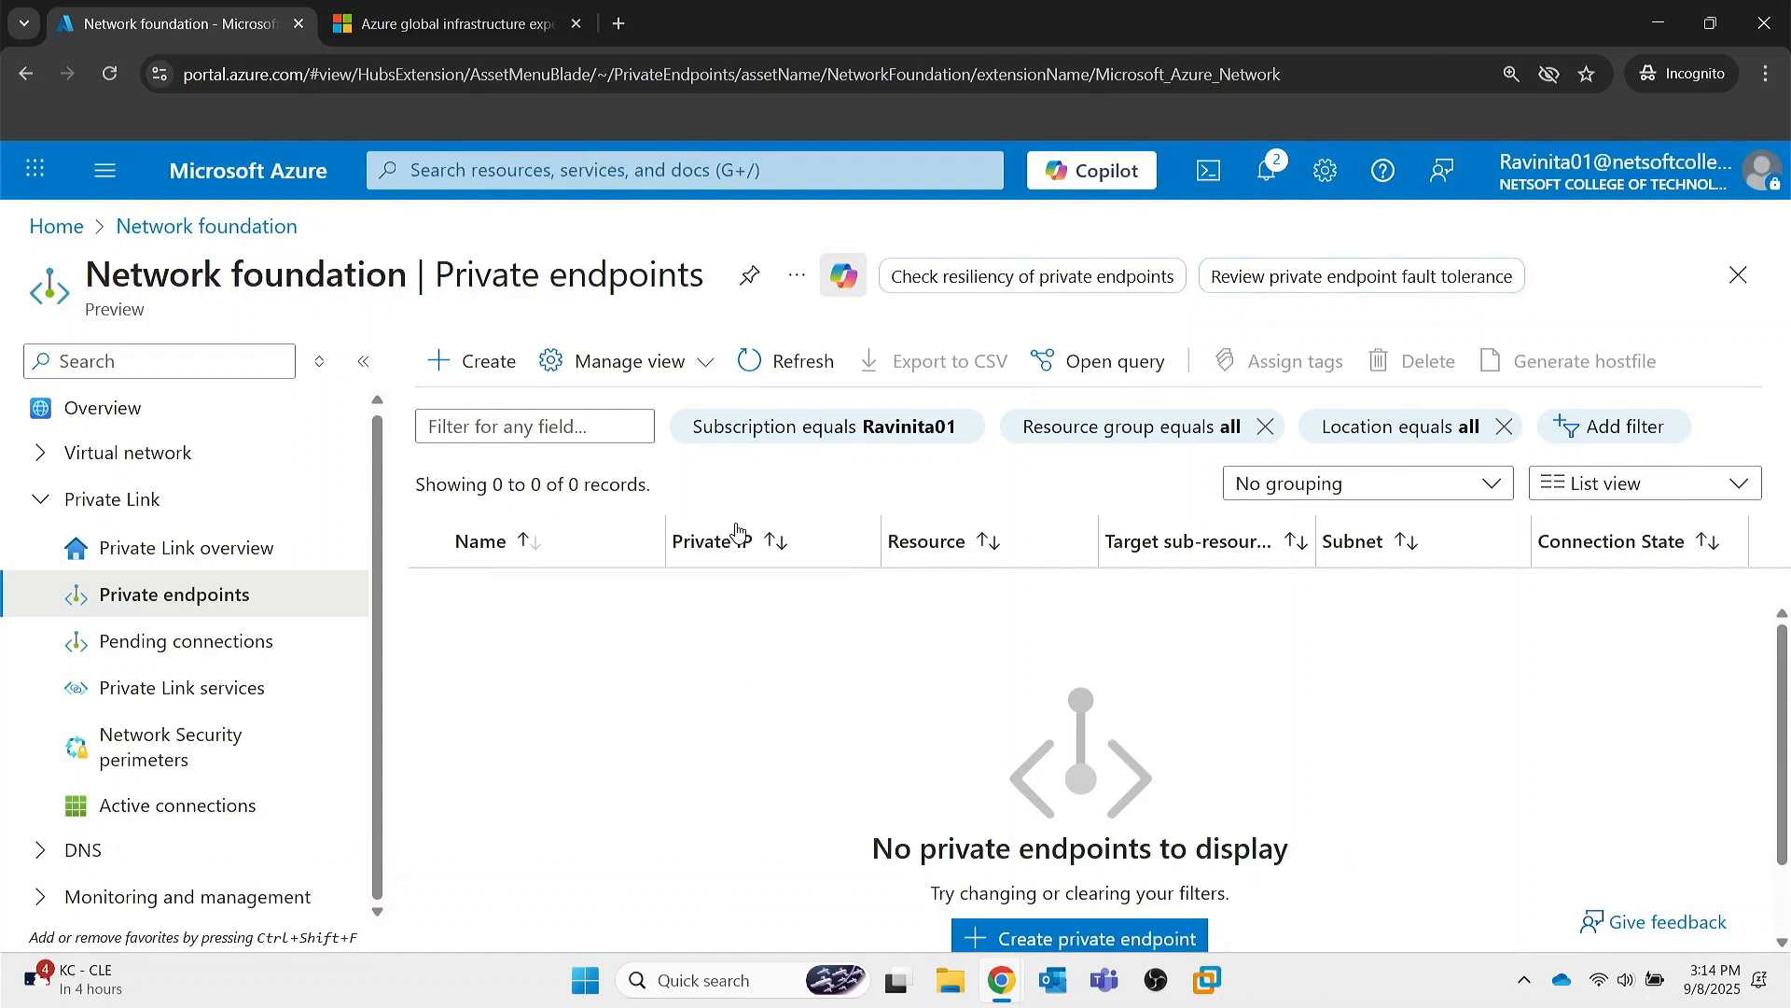
# - Search the portal for "service end", open Service endpoint policies and start creating a policy
pyautogui.click(682, 168)
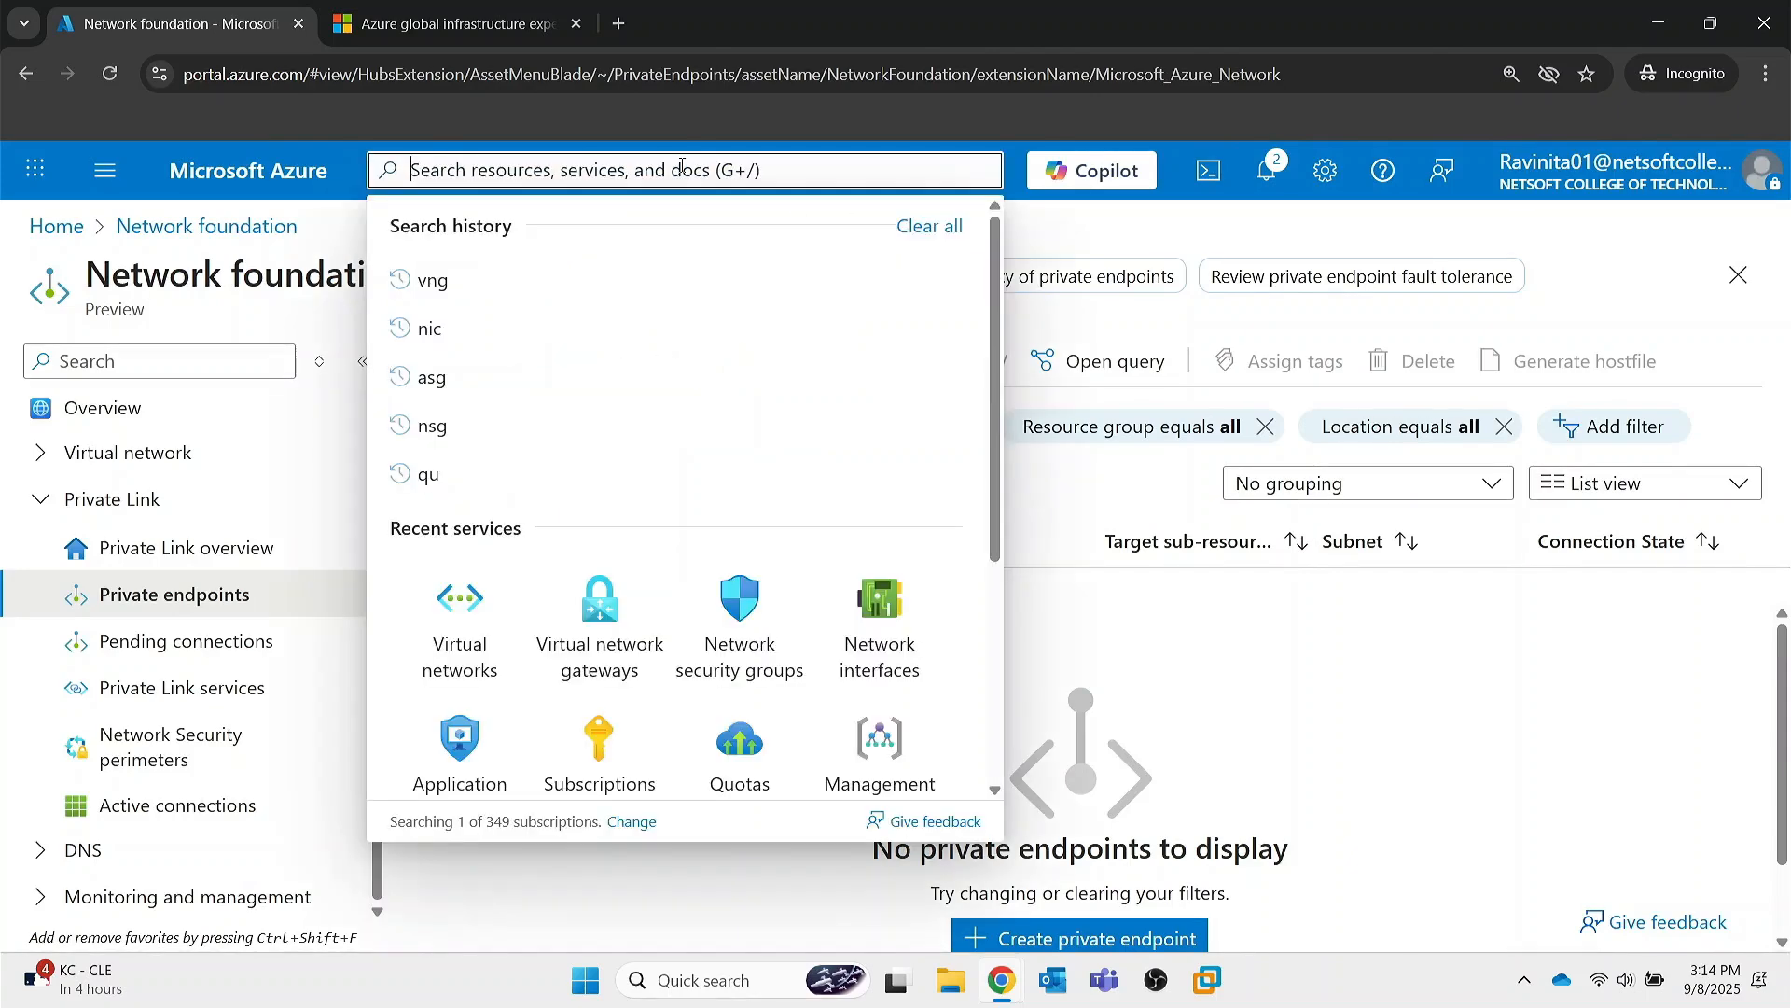
pyautogui.write('servi')
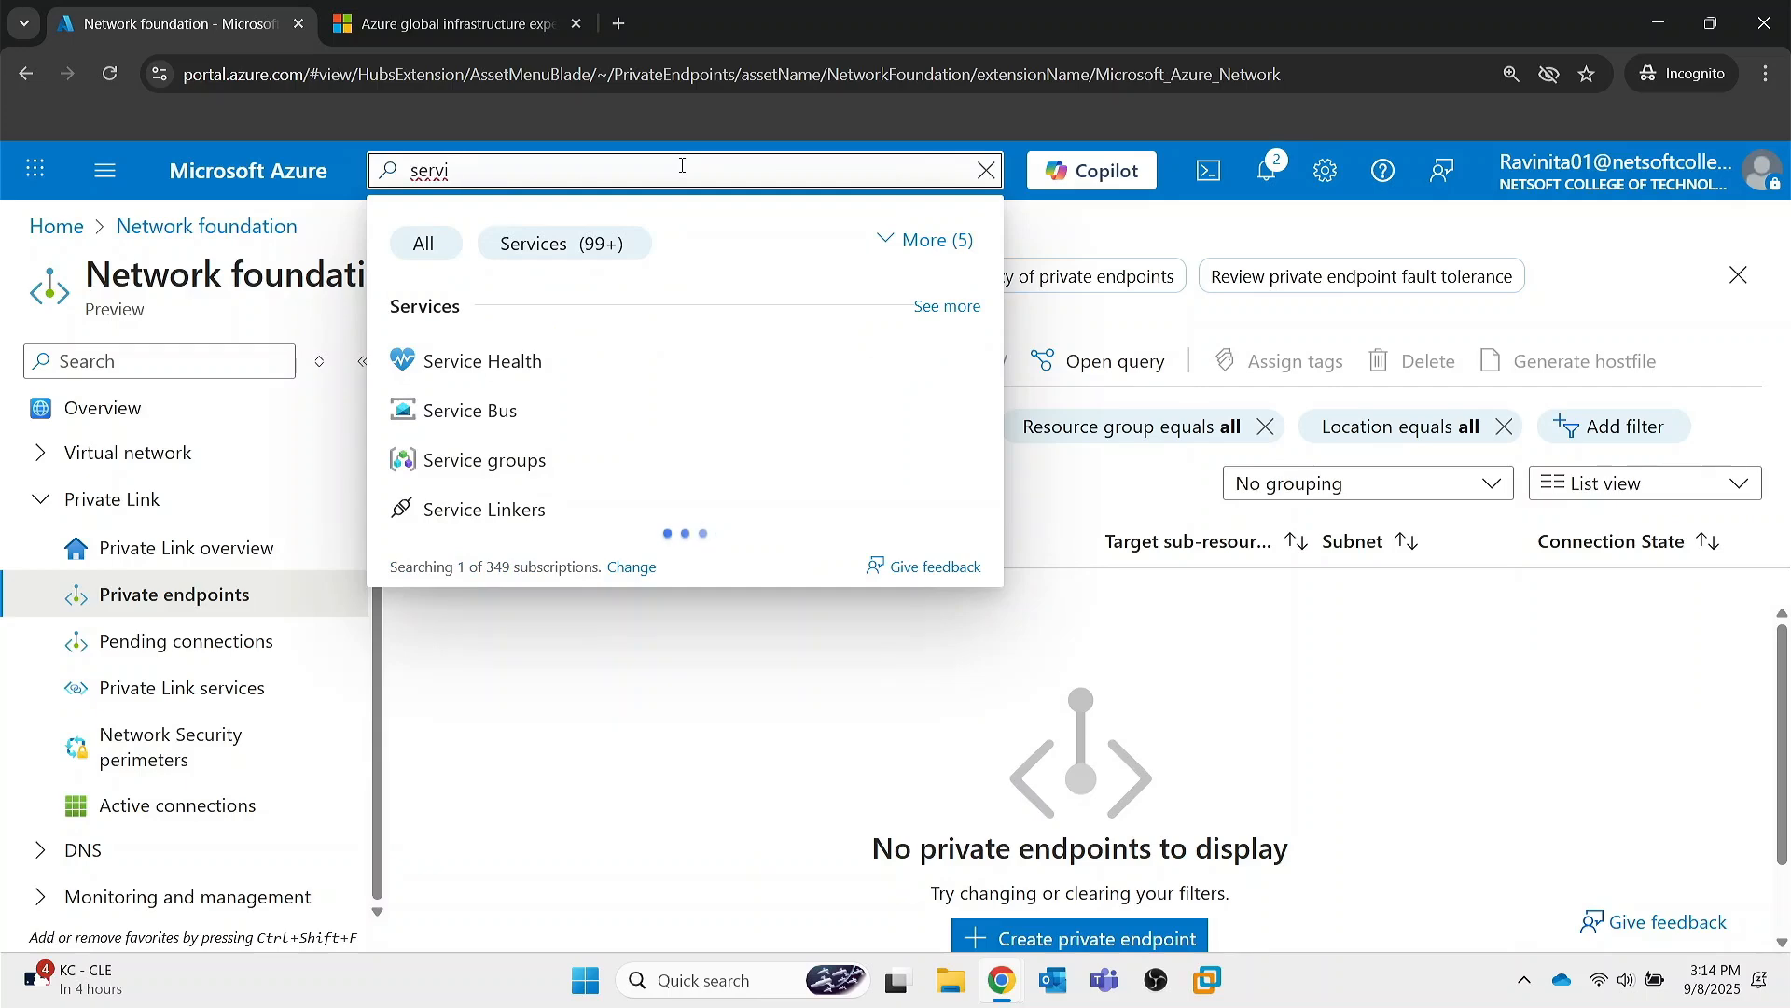
pyautogui.write('ce end')
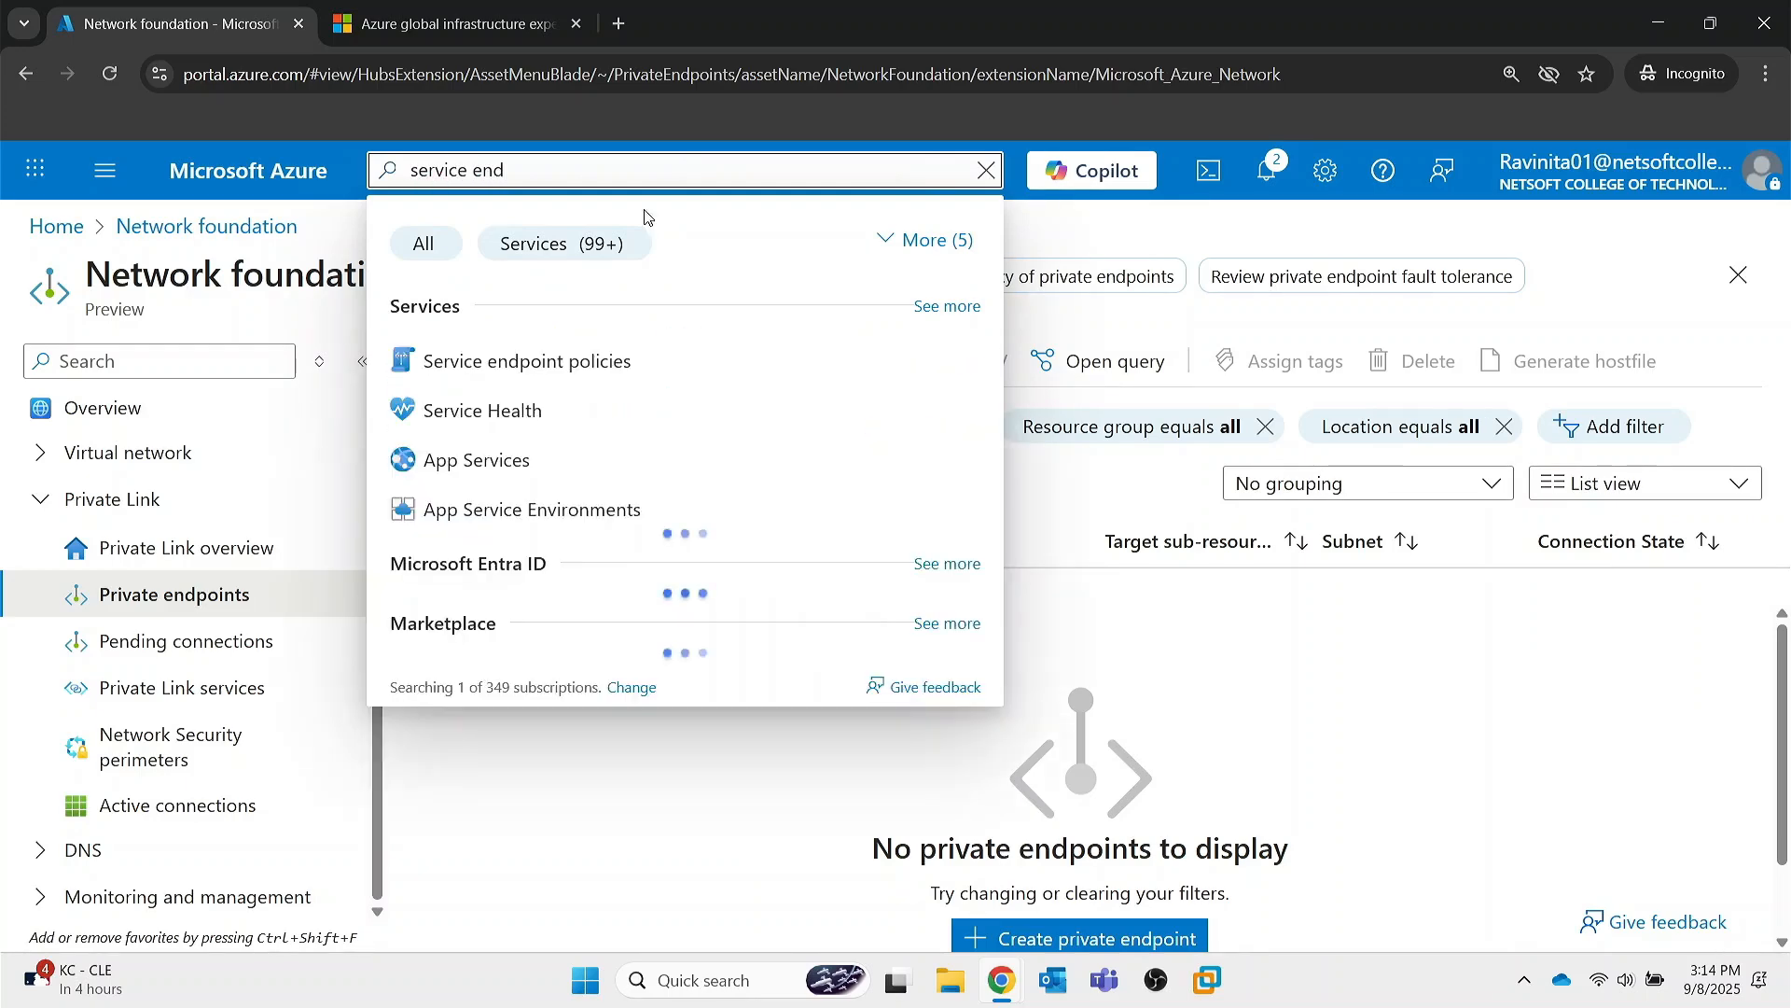
pyautogui.click(516, 379)
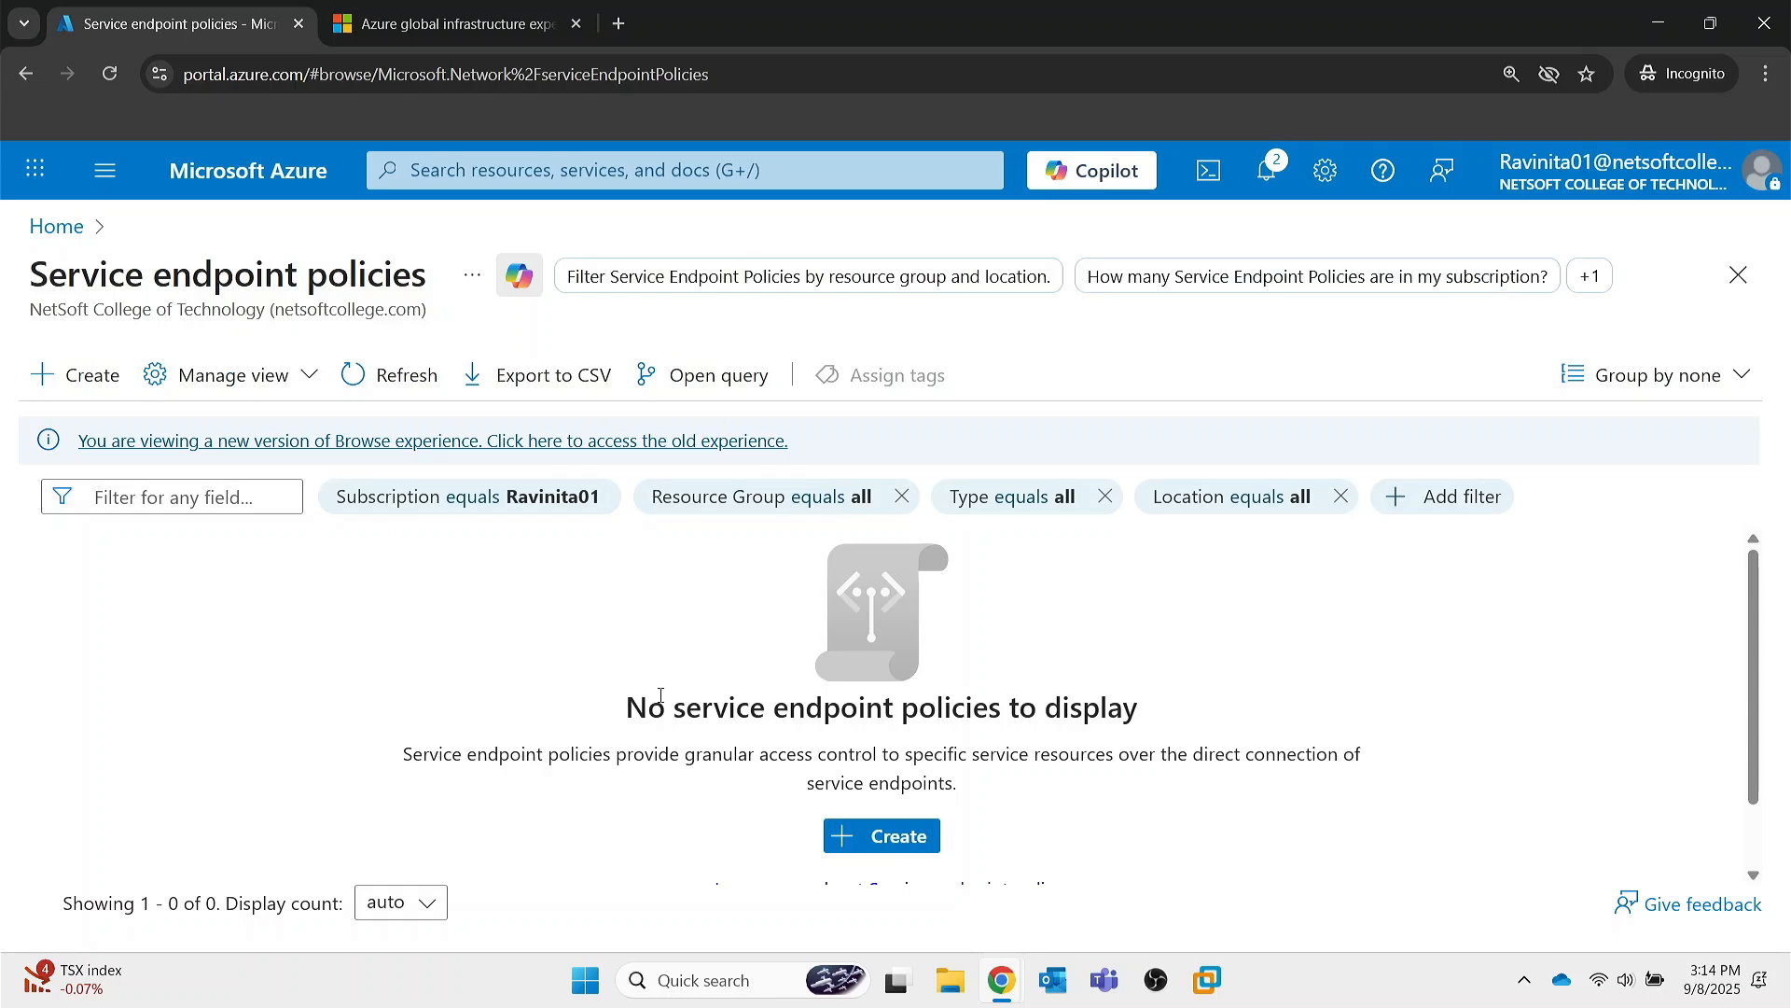
pyautogui.click(113, 390)
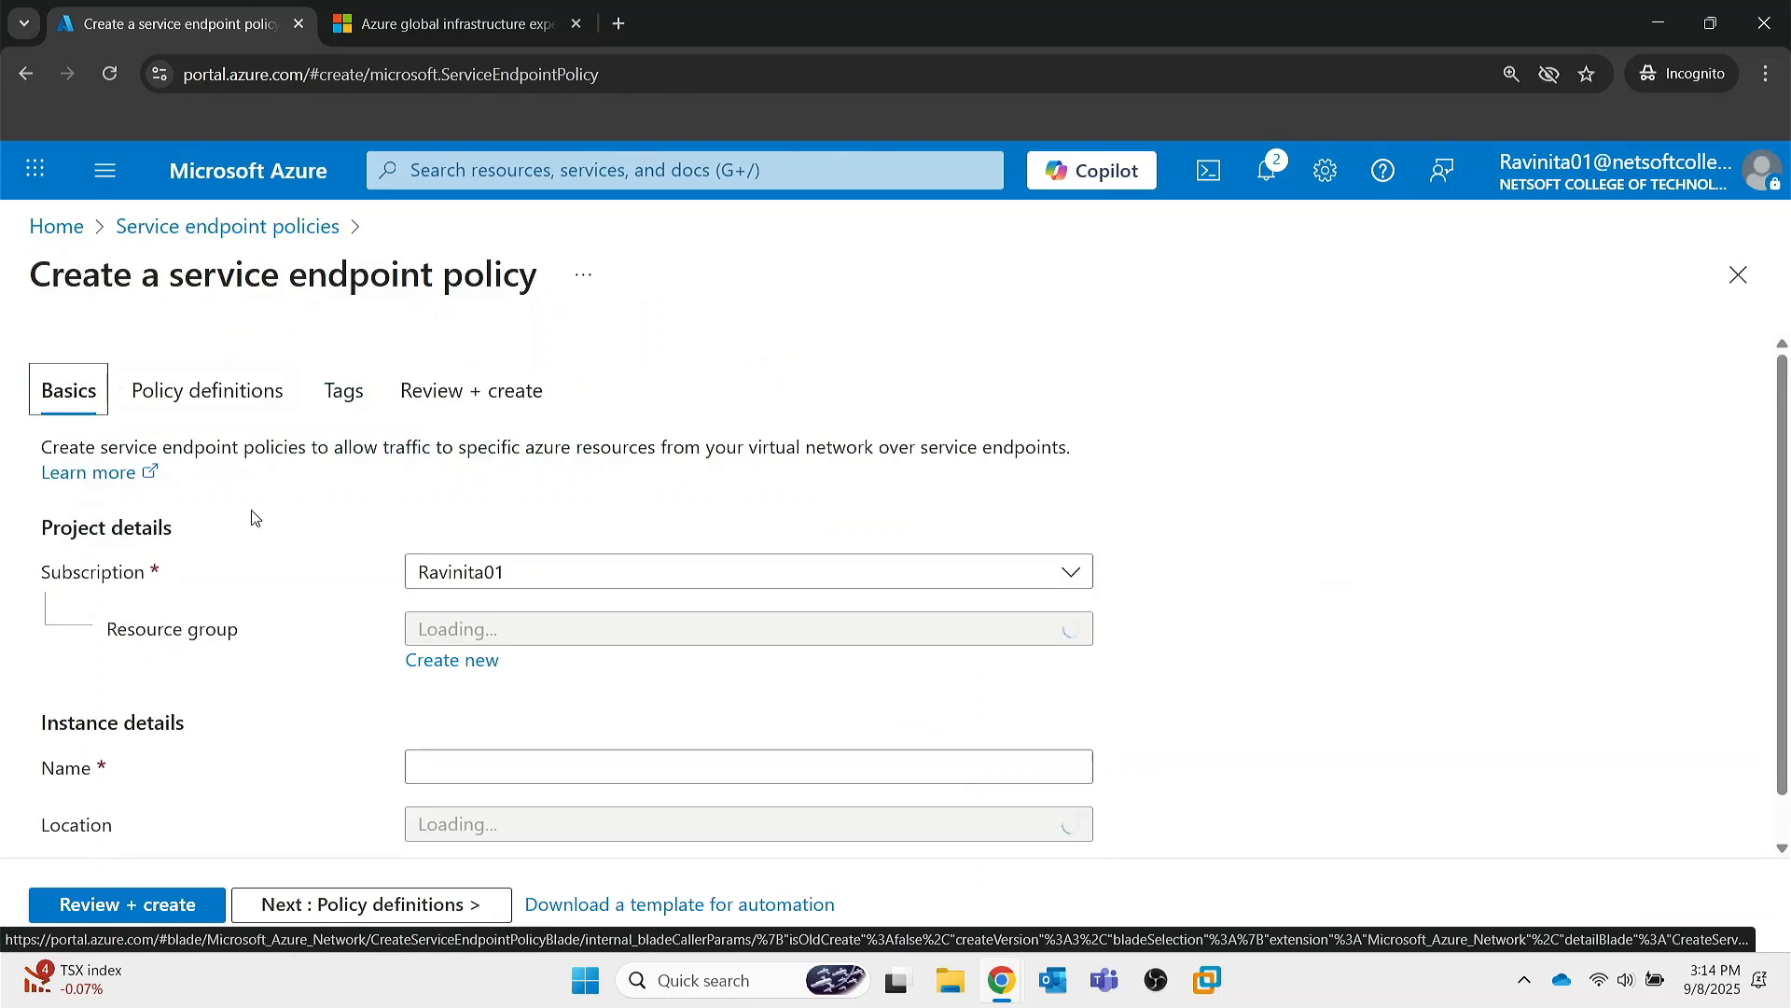
# - Name the service endpoint policy demosed
pyautogui.scroll(-1, 297, 590)
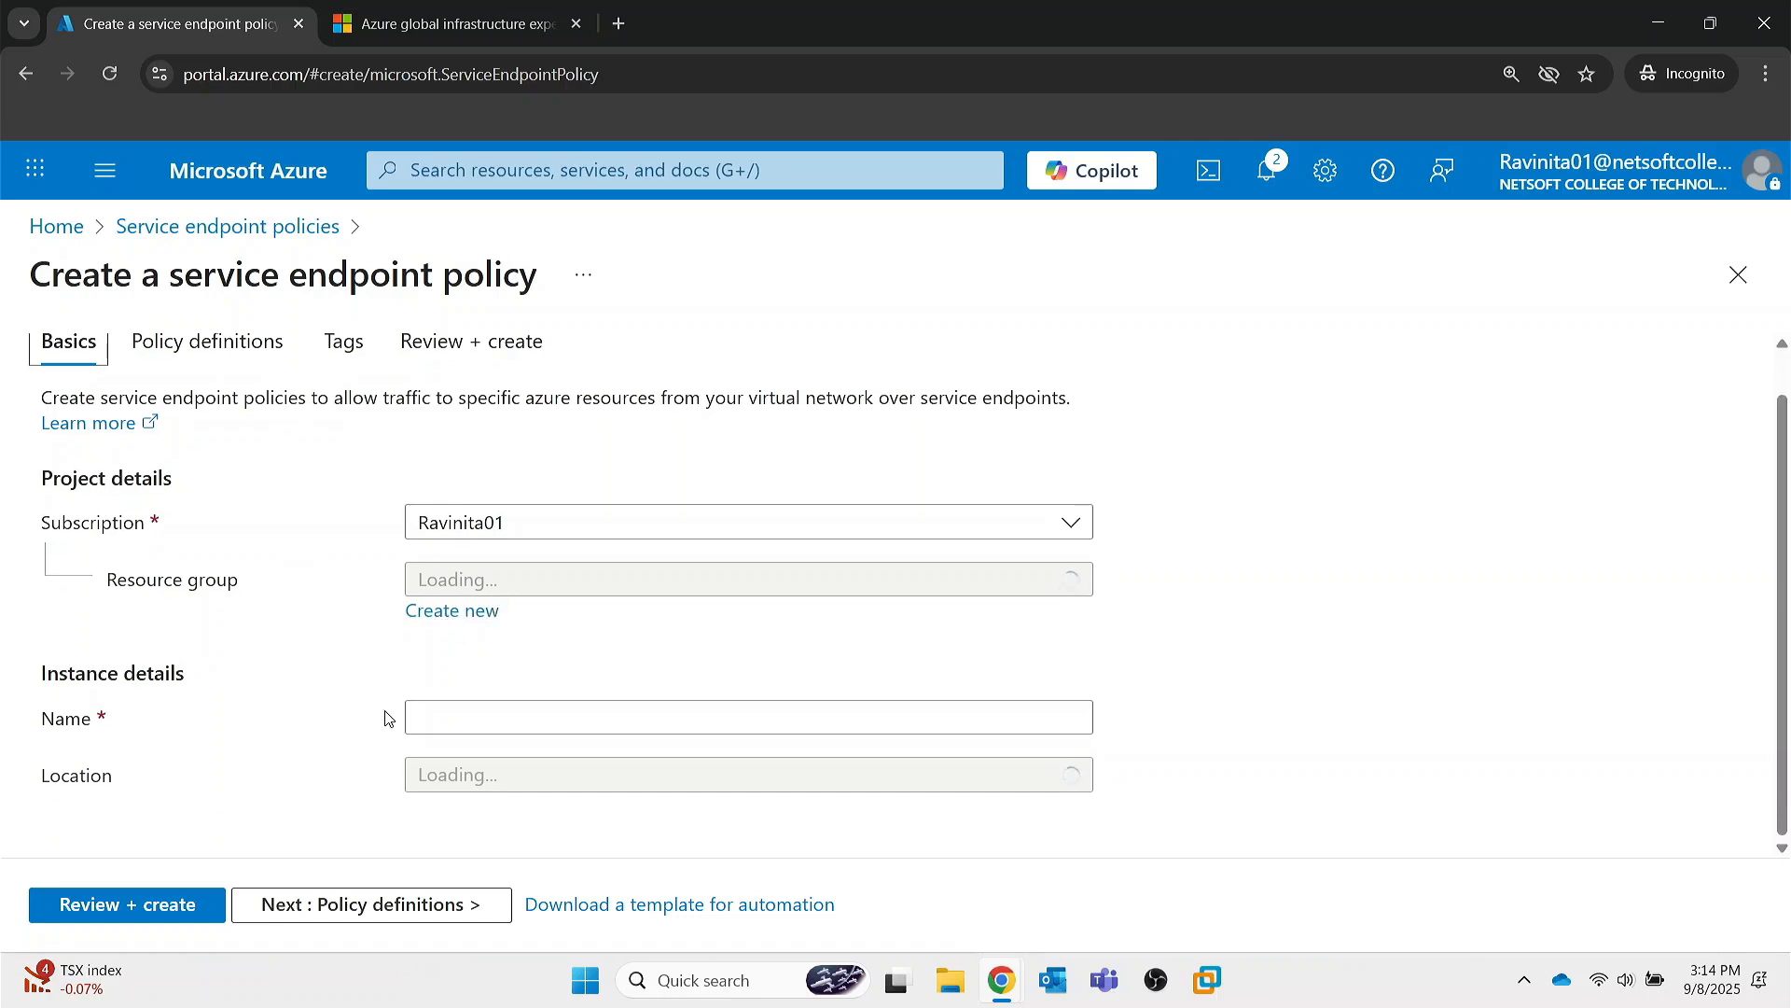
pyautogui.click(468, 715)
pyautogui.write('demo')
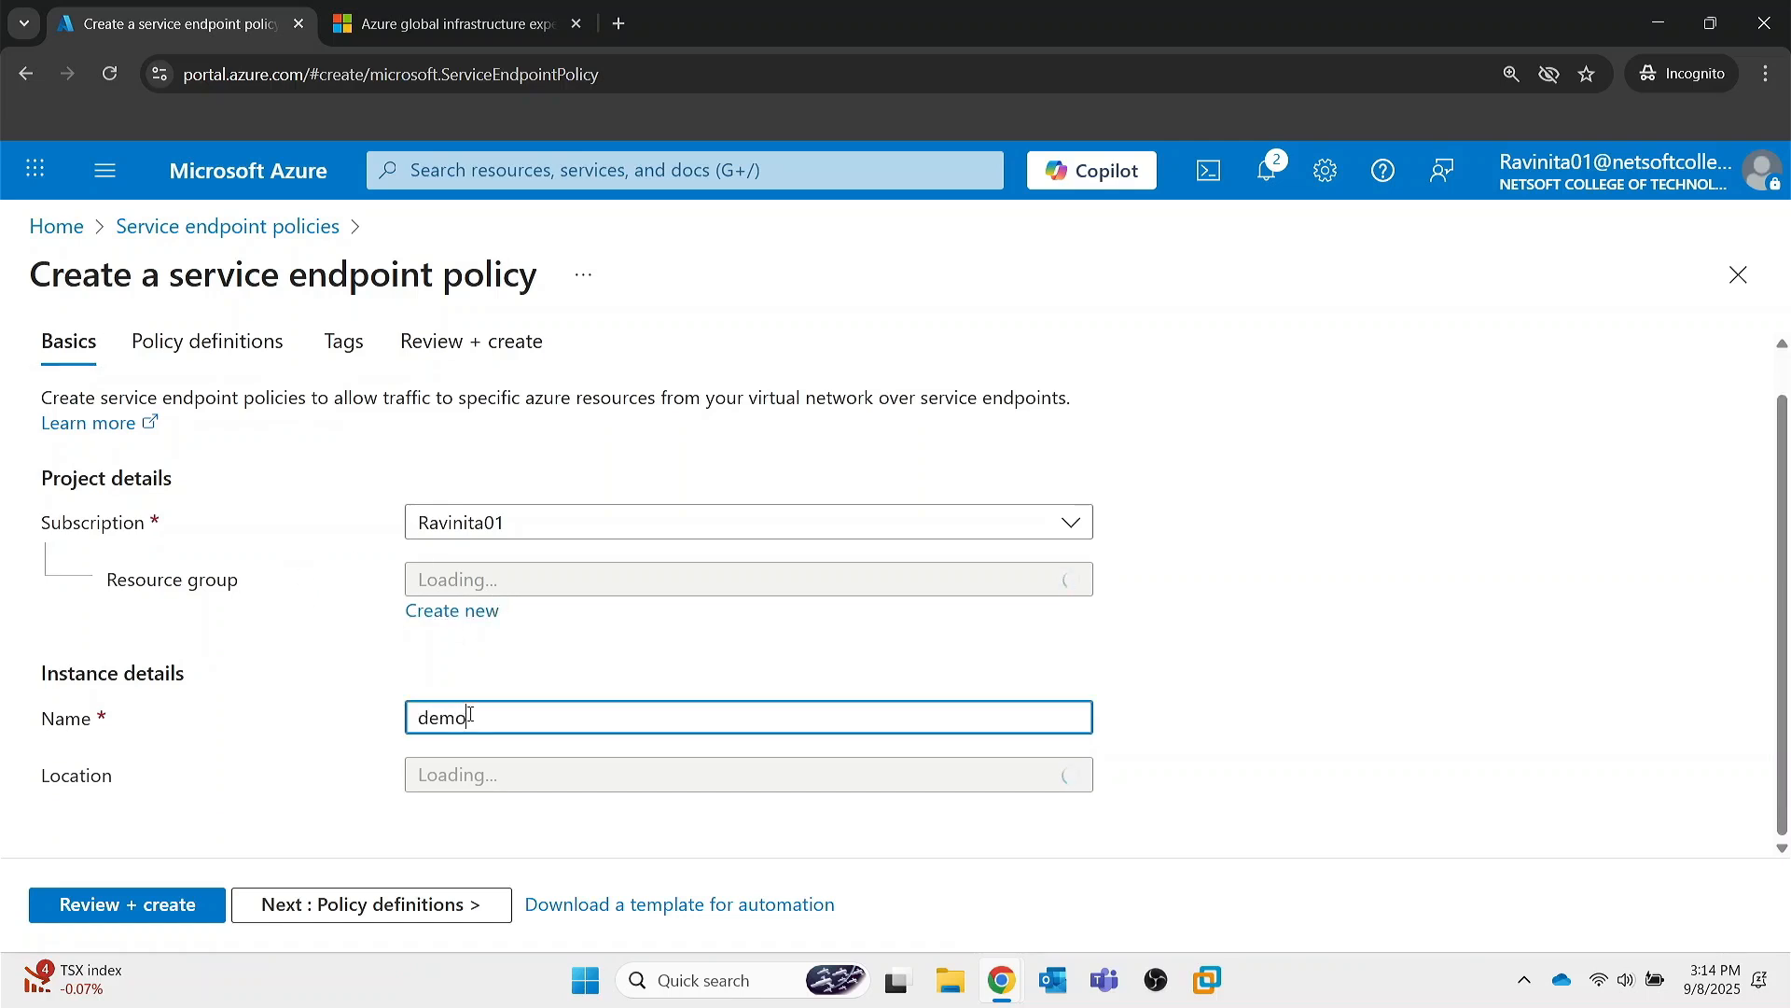
pyautogui.write('sed')
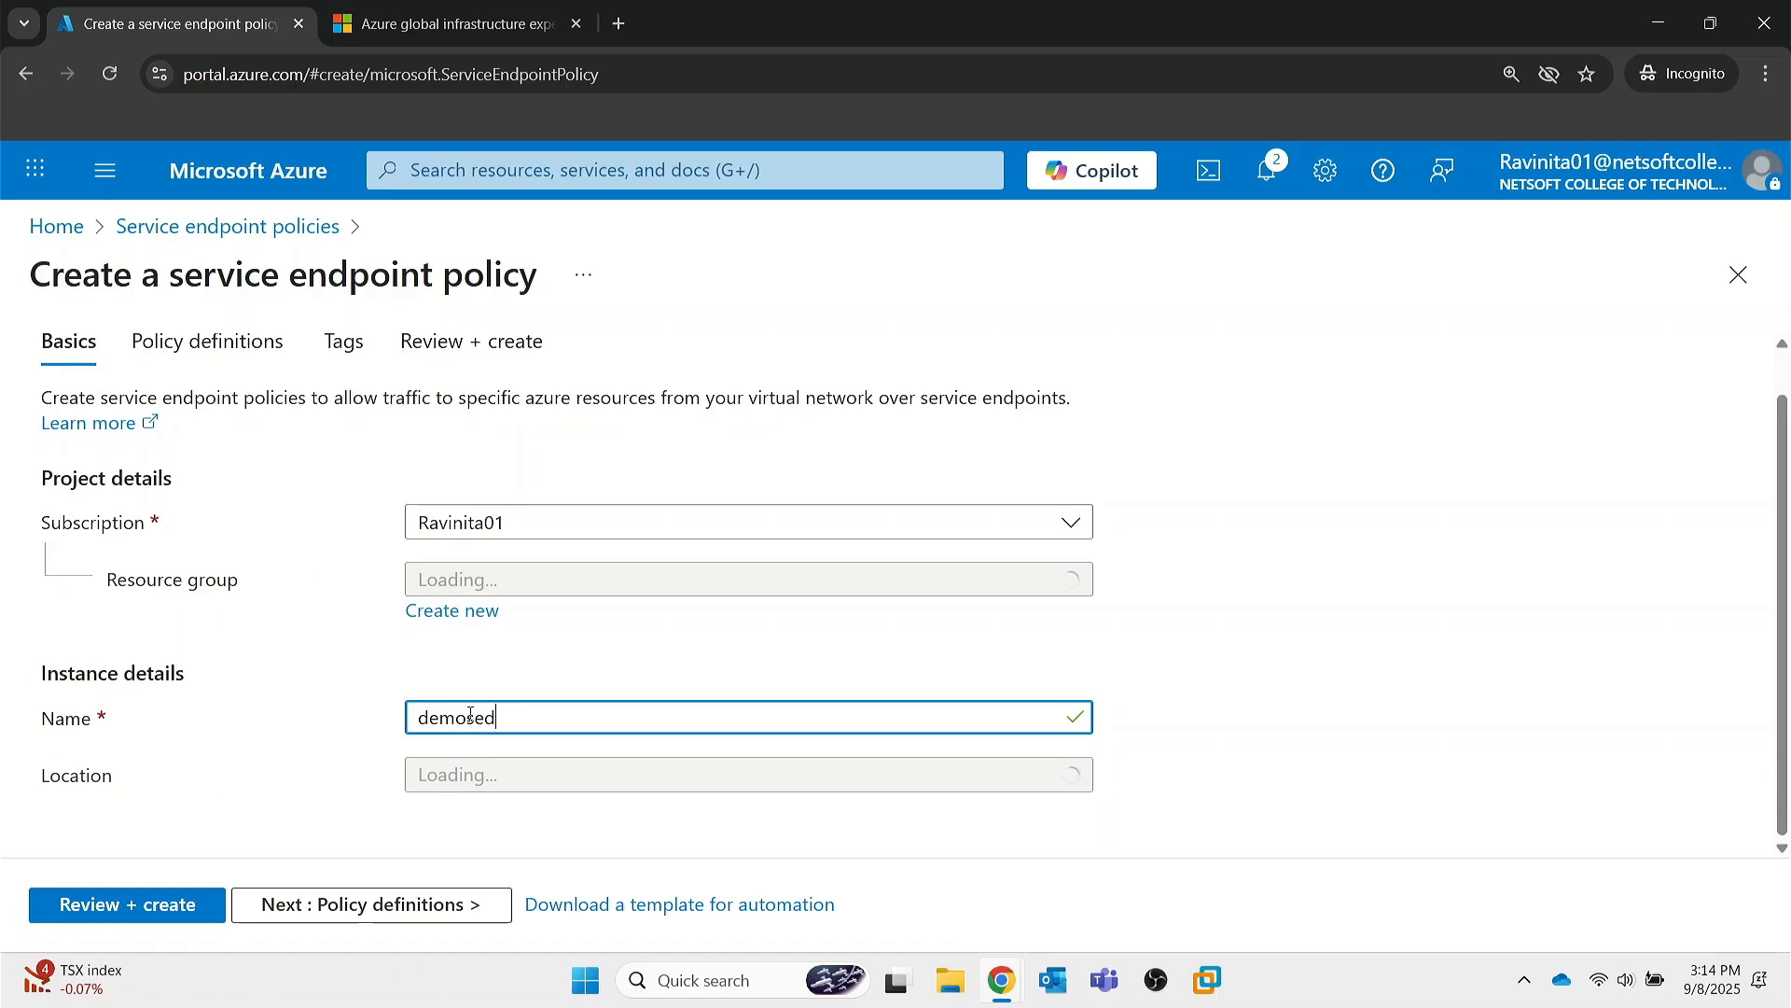
pyautogui.click(357, 825)
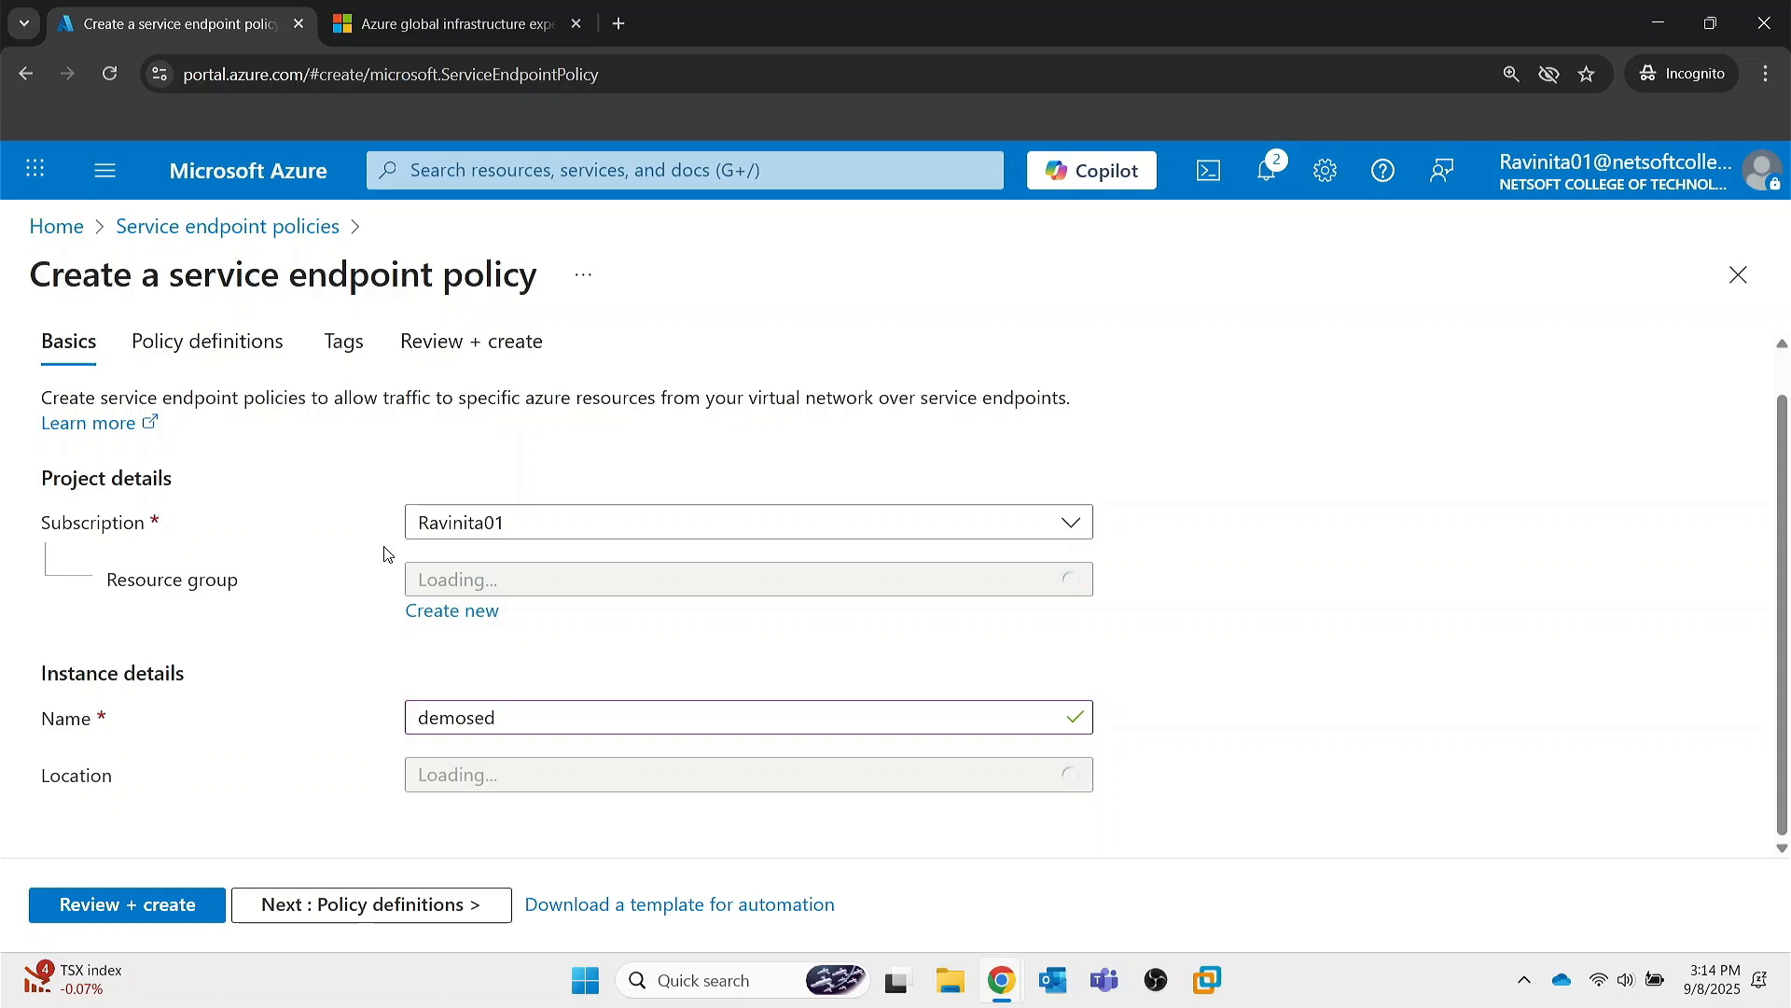
# - Assign the service endpoint policy to the DEMO resource group and continue to its policy definitions
pyautogui.click(524, 583)
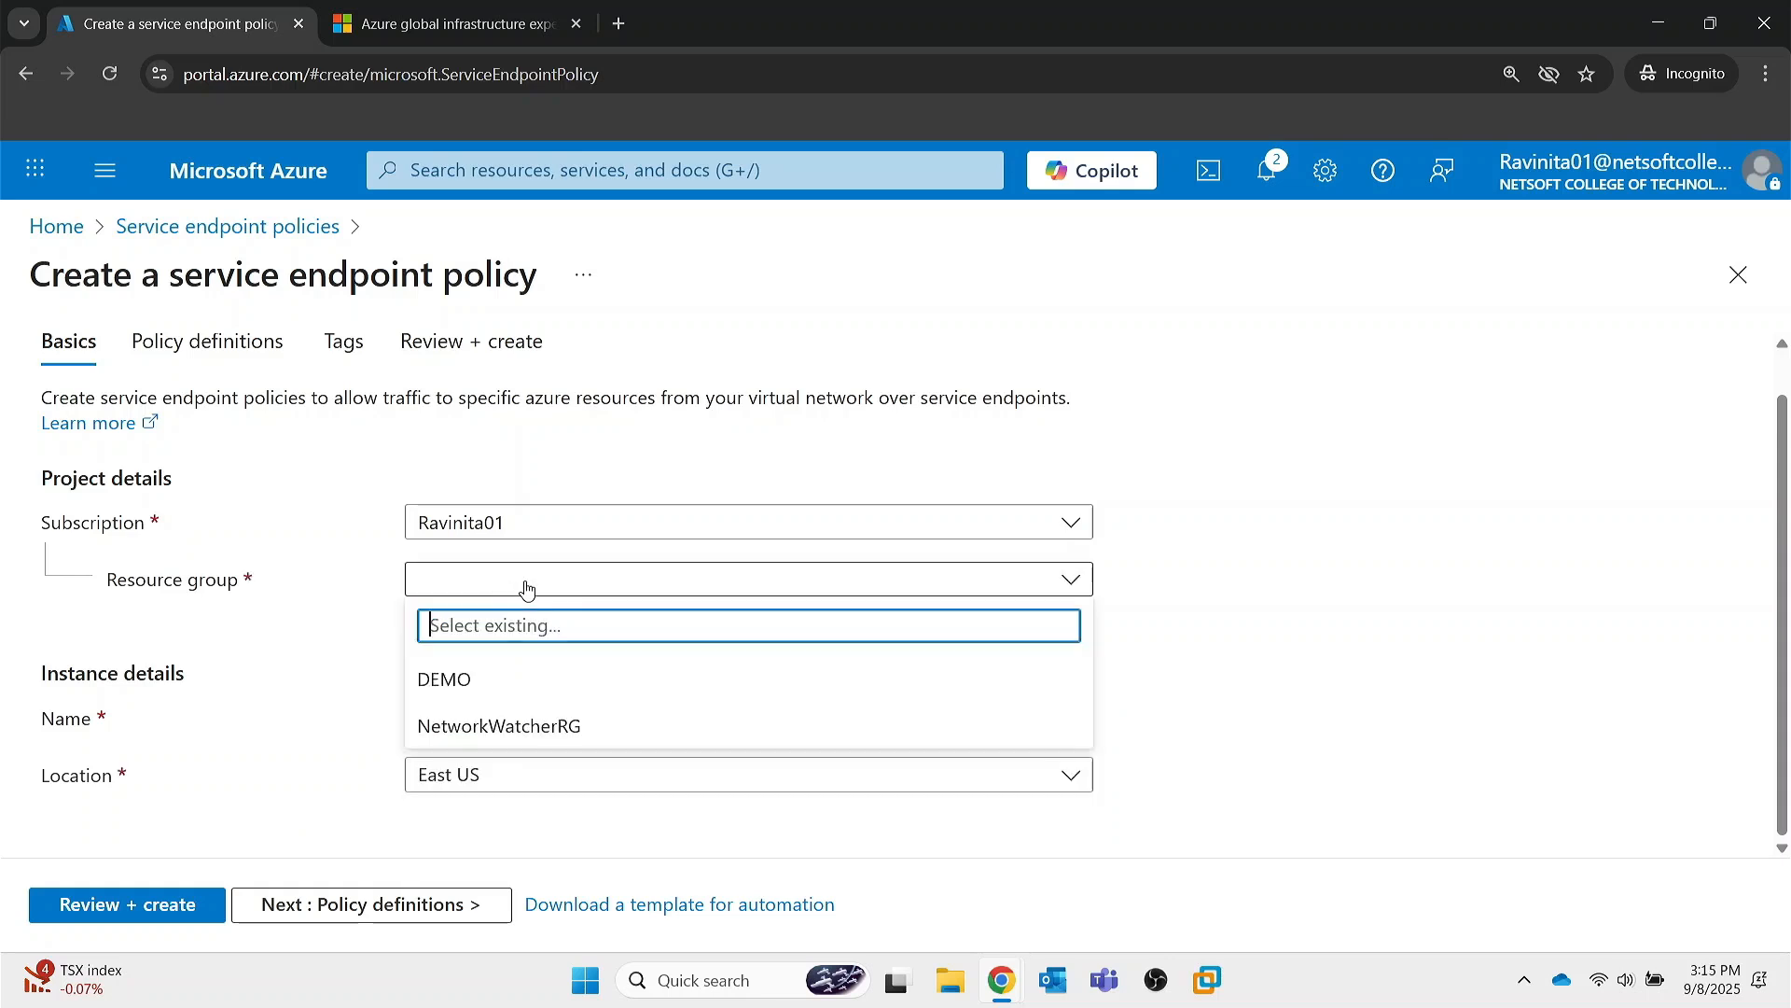
pyautogui.click(477, 680)
pyautogui.click(370, 905)
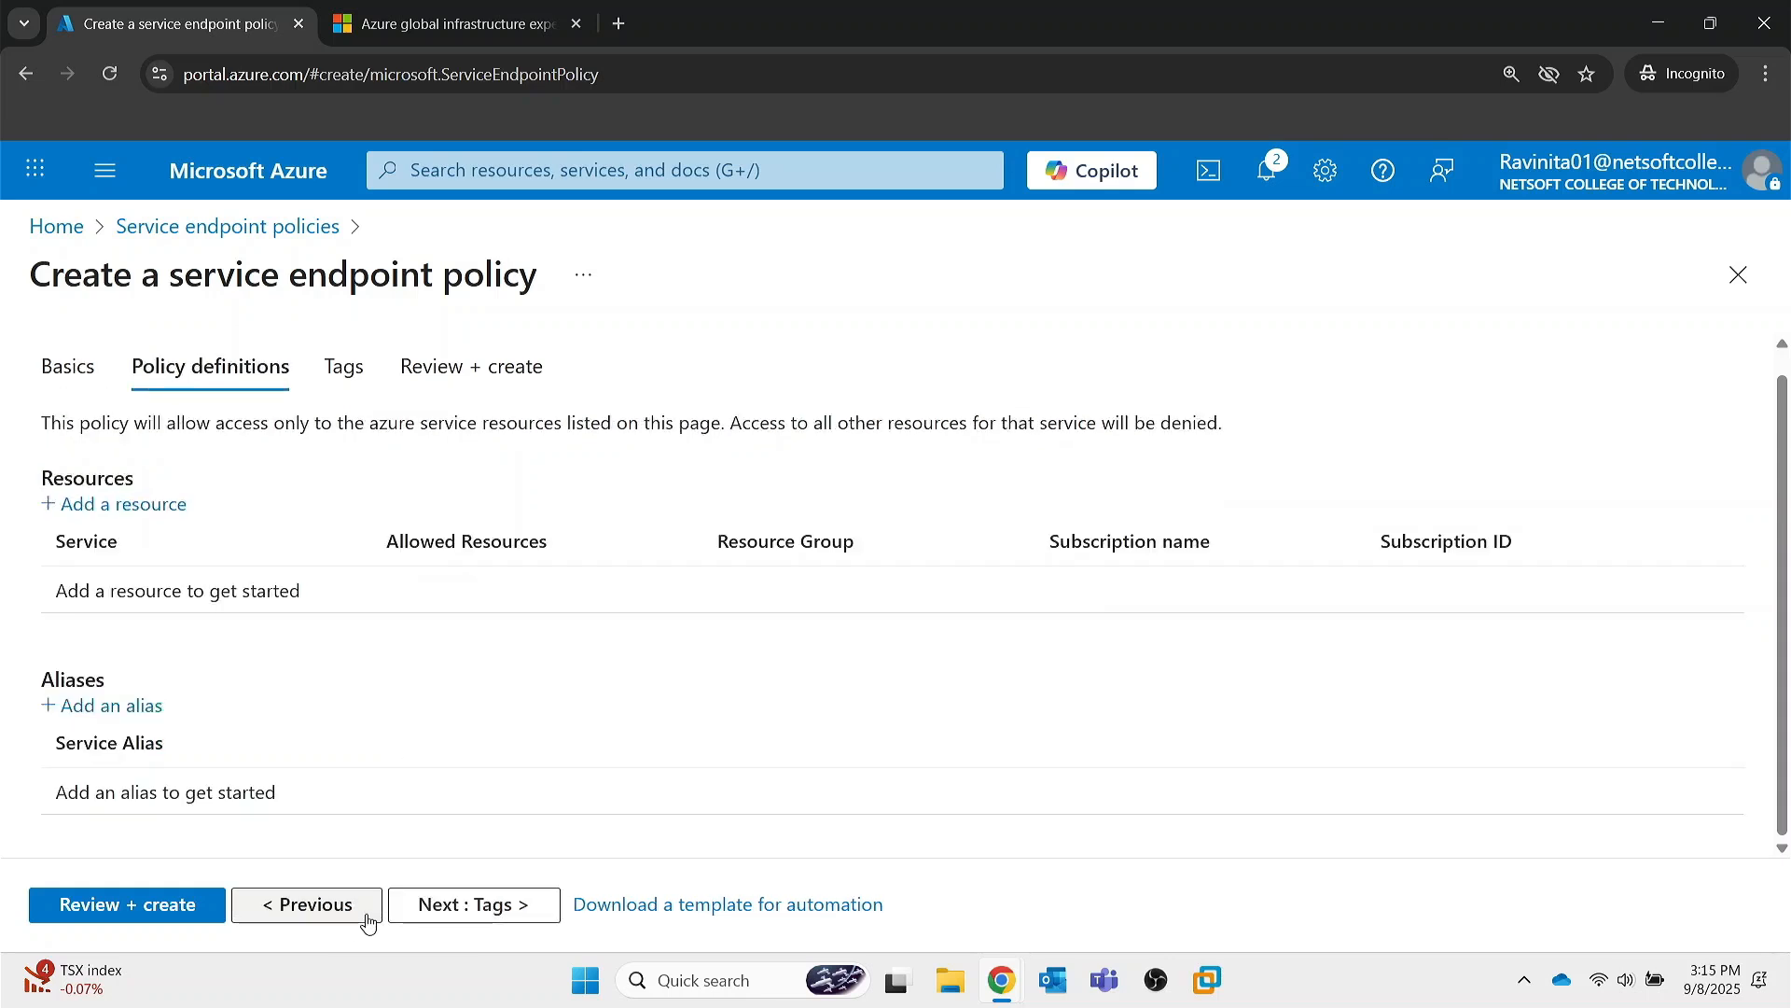
# - Start adding a resource to the policy definitions with Microsoft.Storage as the service and Single account as the scope
pyautogui.click(114, 508)
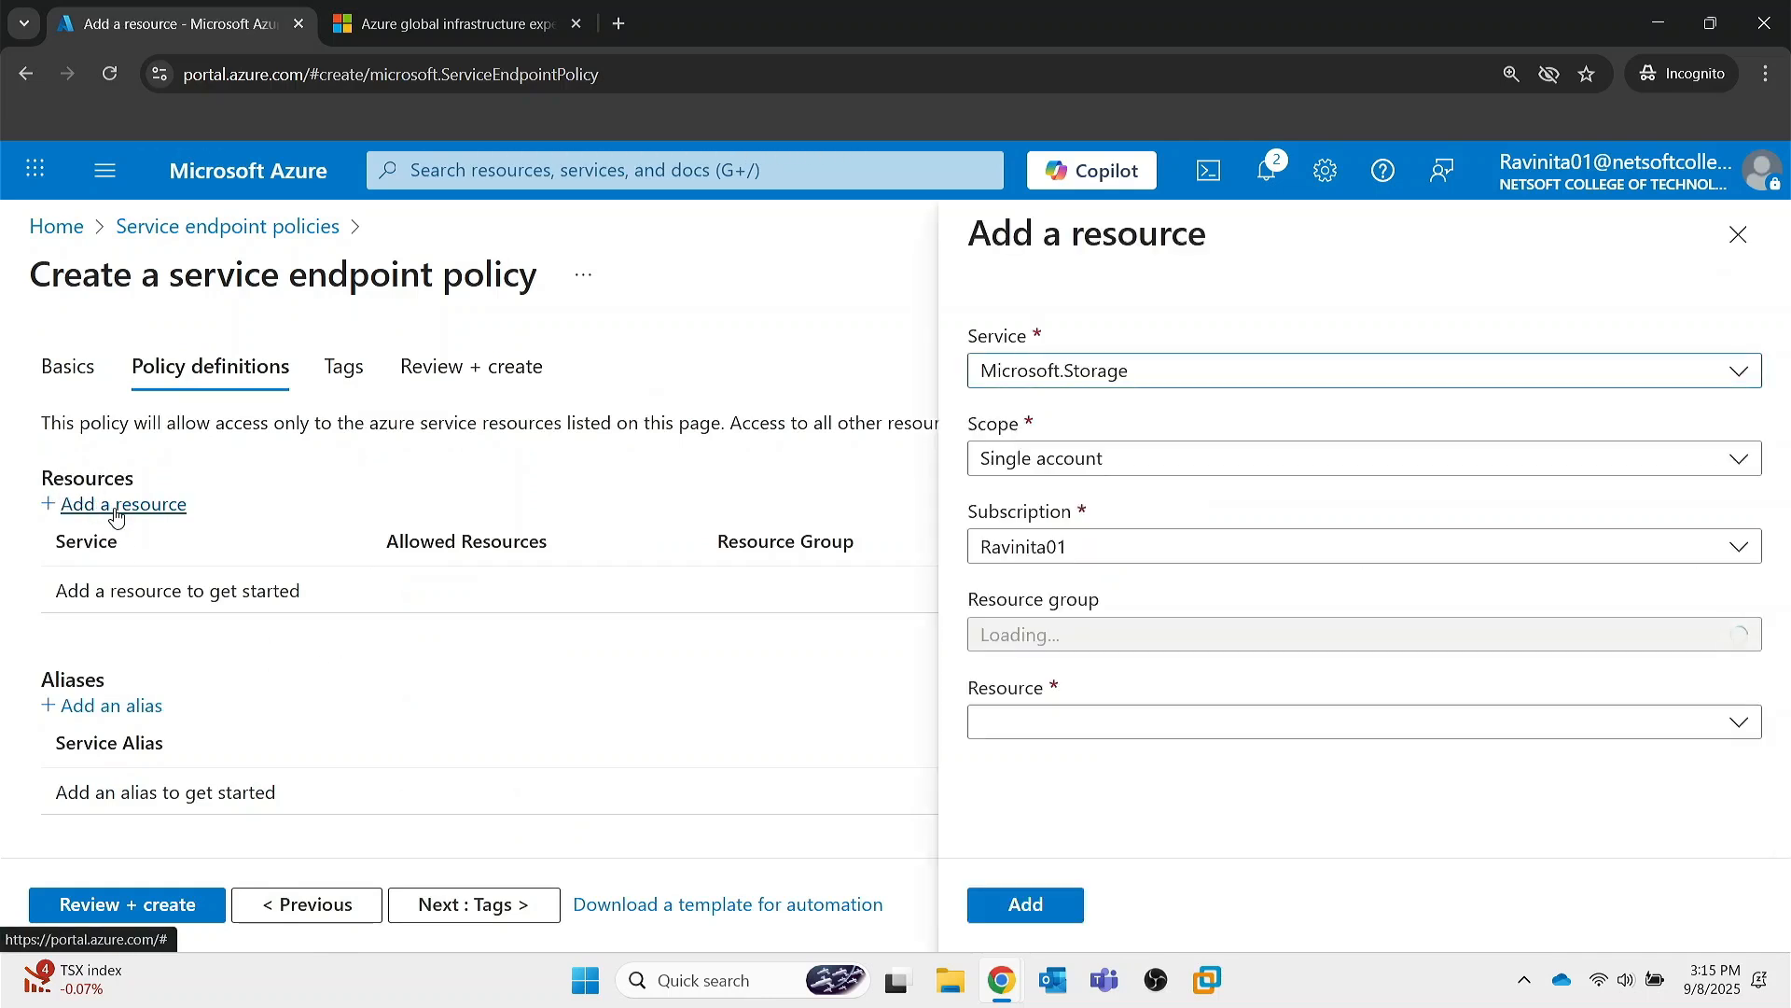
pyautogui.click(1153, 373)
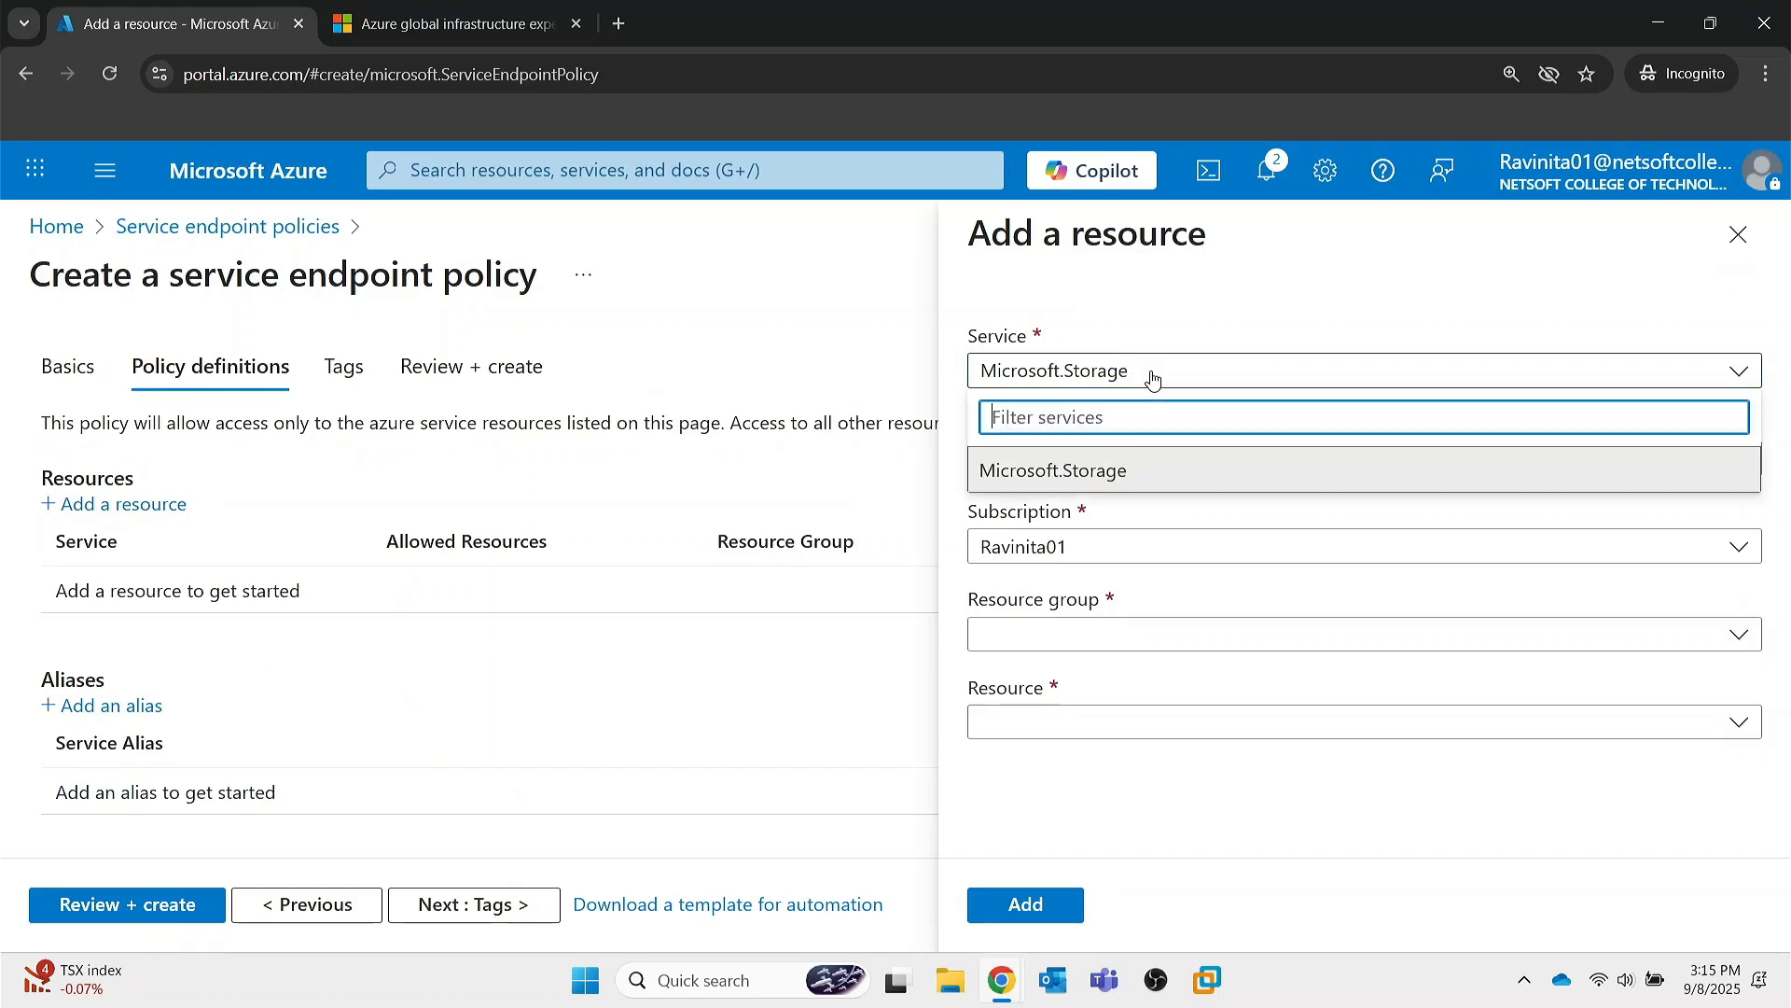
pyautogui.click(1142, 471)
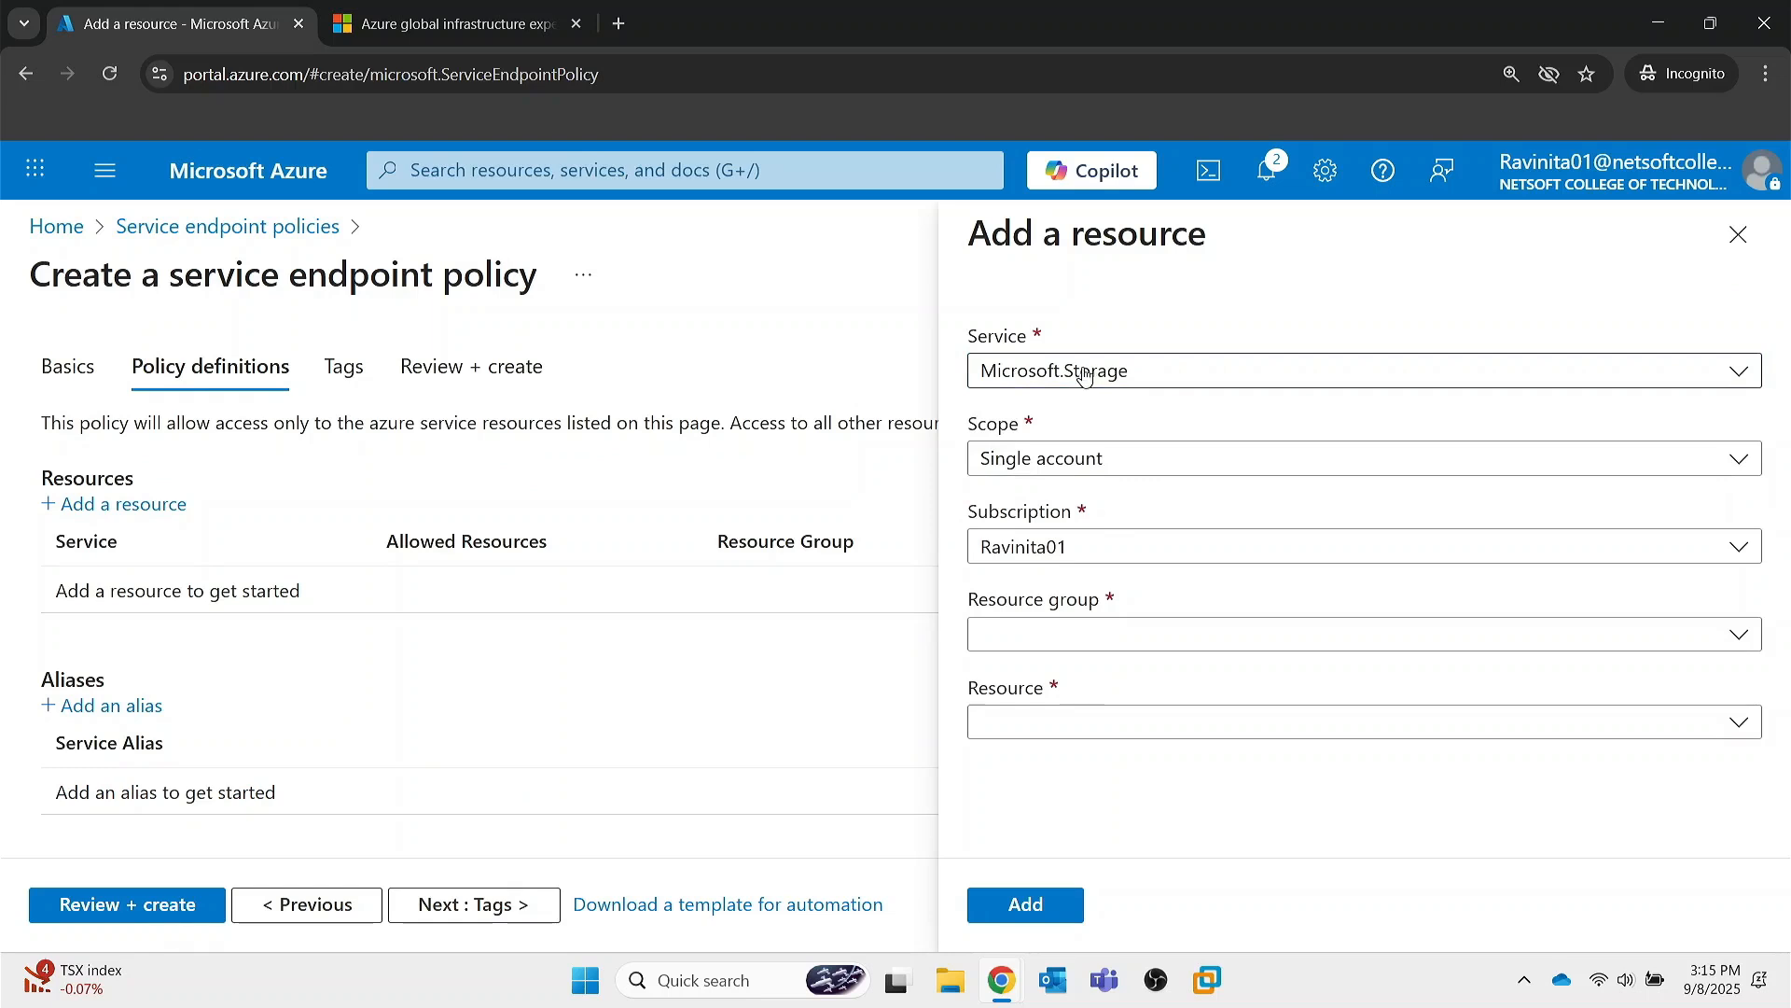
pyautogui.click(1089, 459)
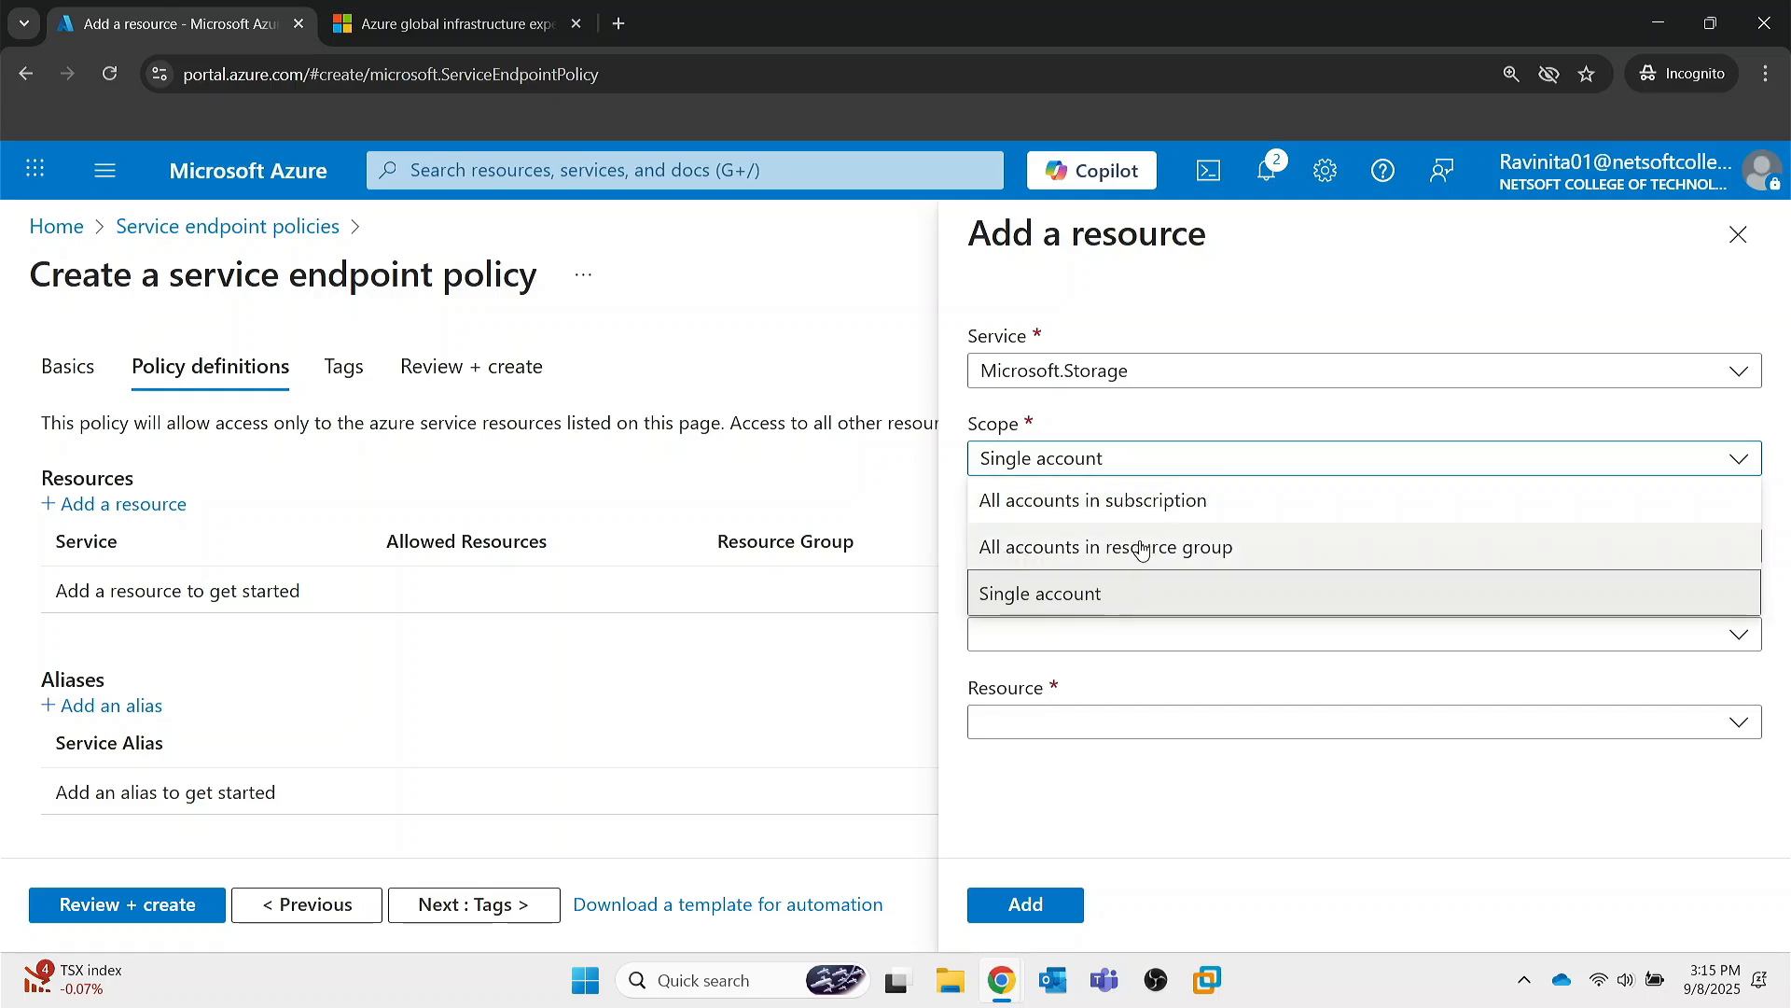
pyautogui.click(1106, 595)
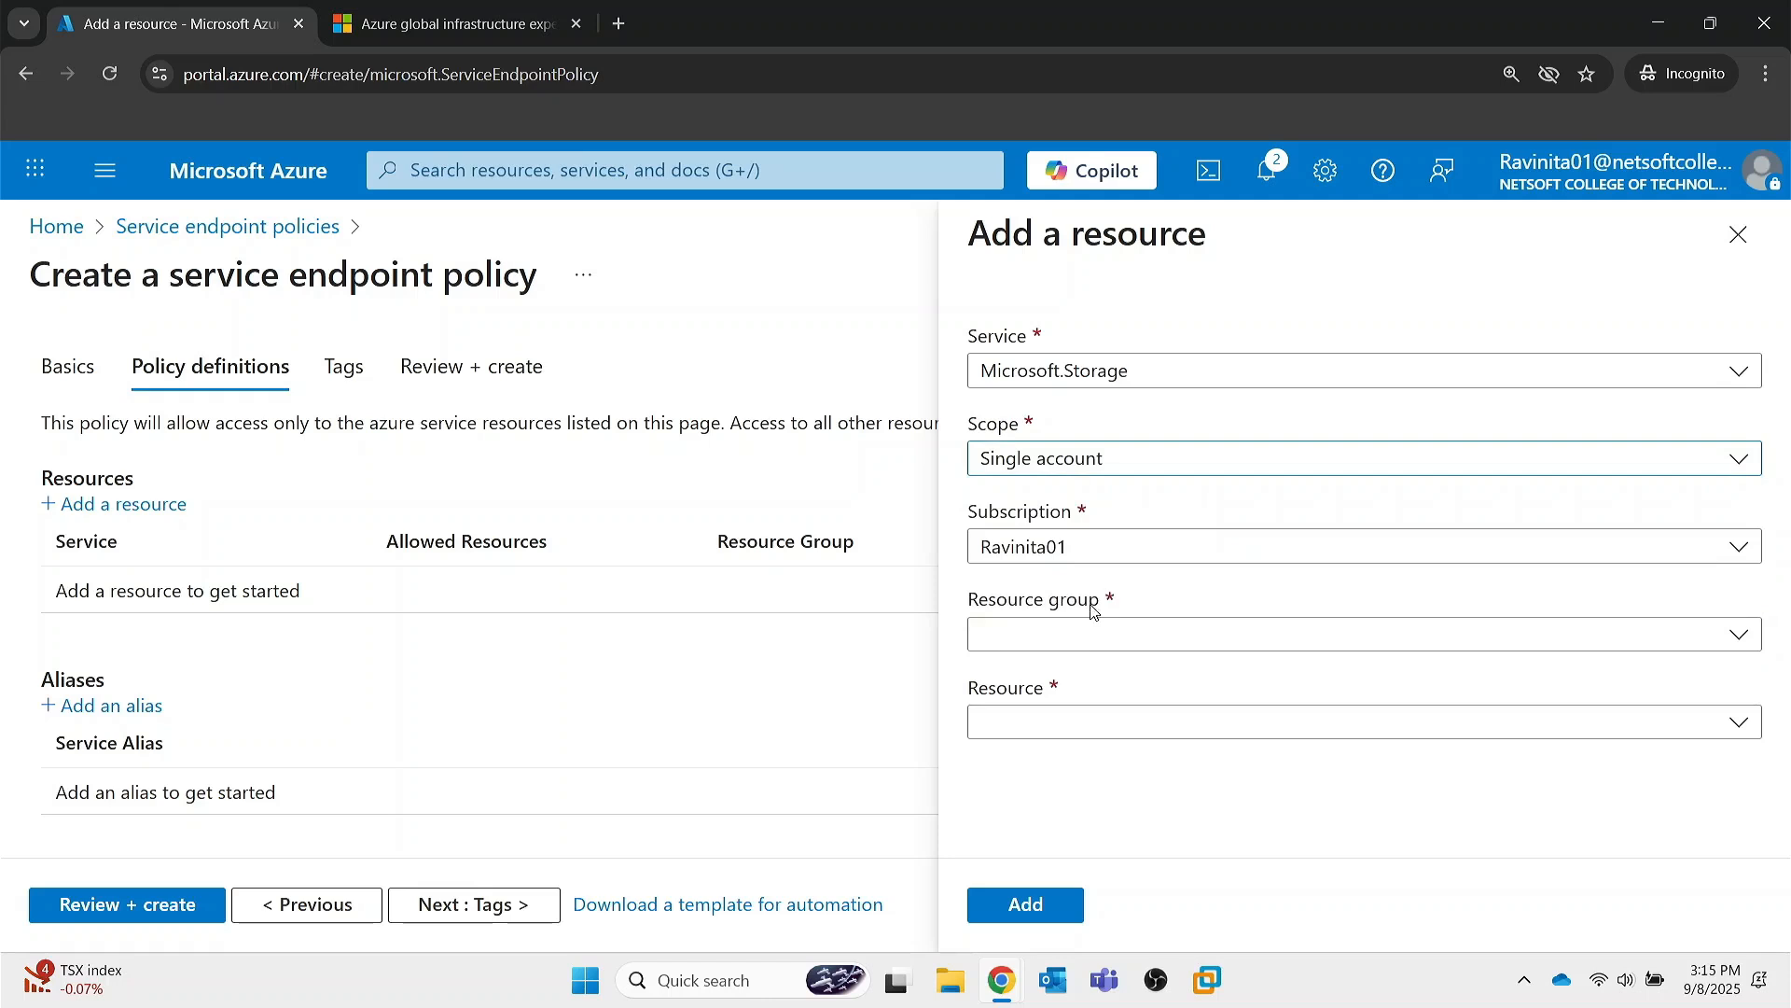
# - Set the added resource's resource group to DEMO and look through its selectable storage accounts
pyautogui.click(1087, 634)
pyautogui.click(1034, 726)
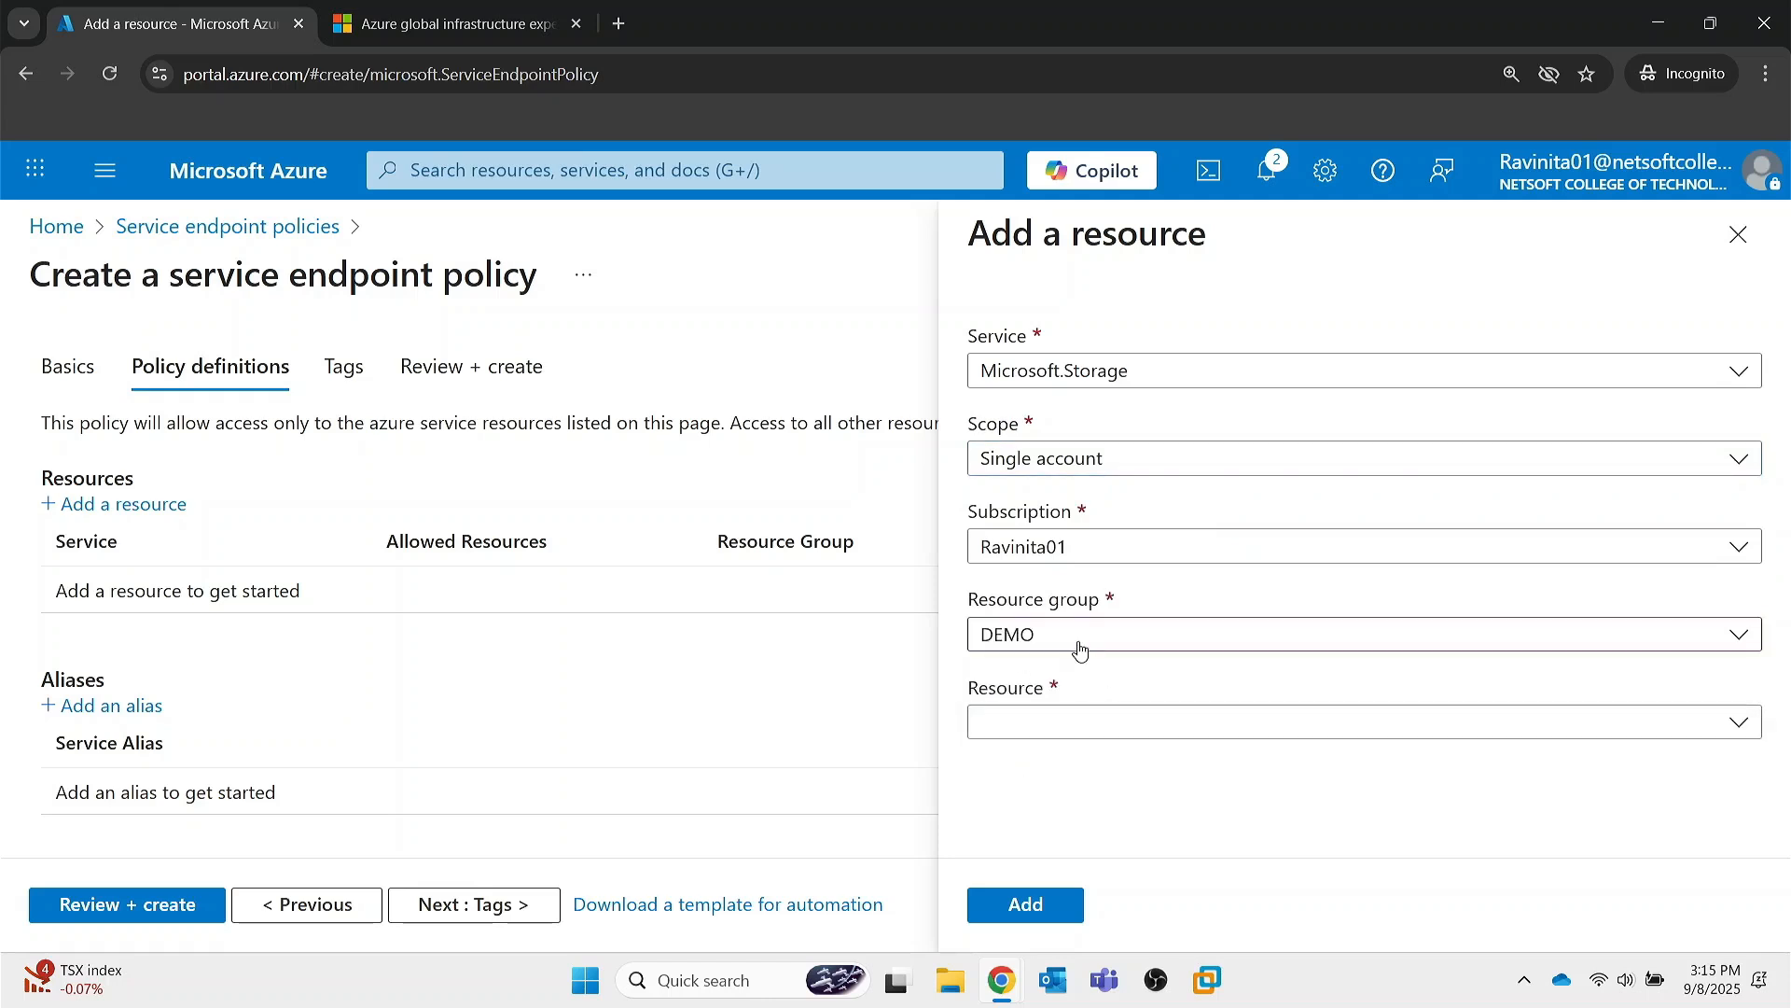
pyautogui.click(1040, 729)
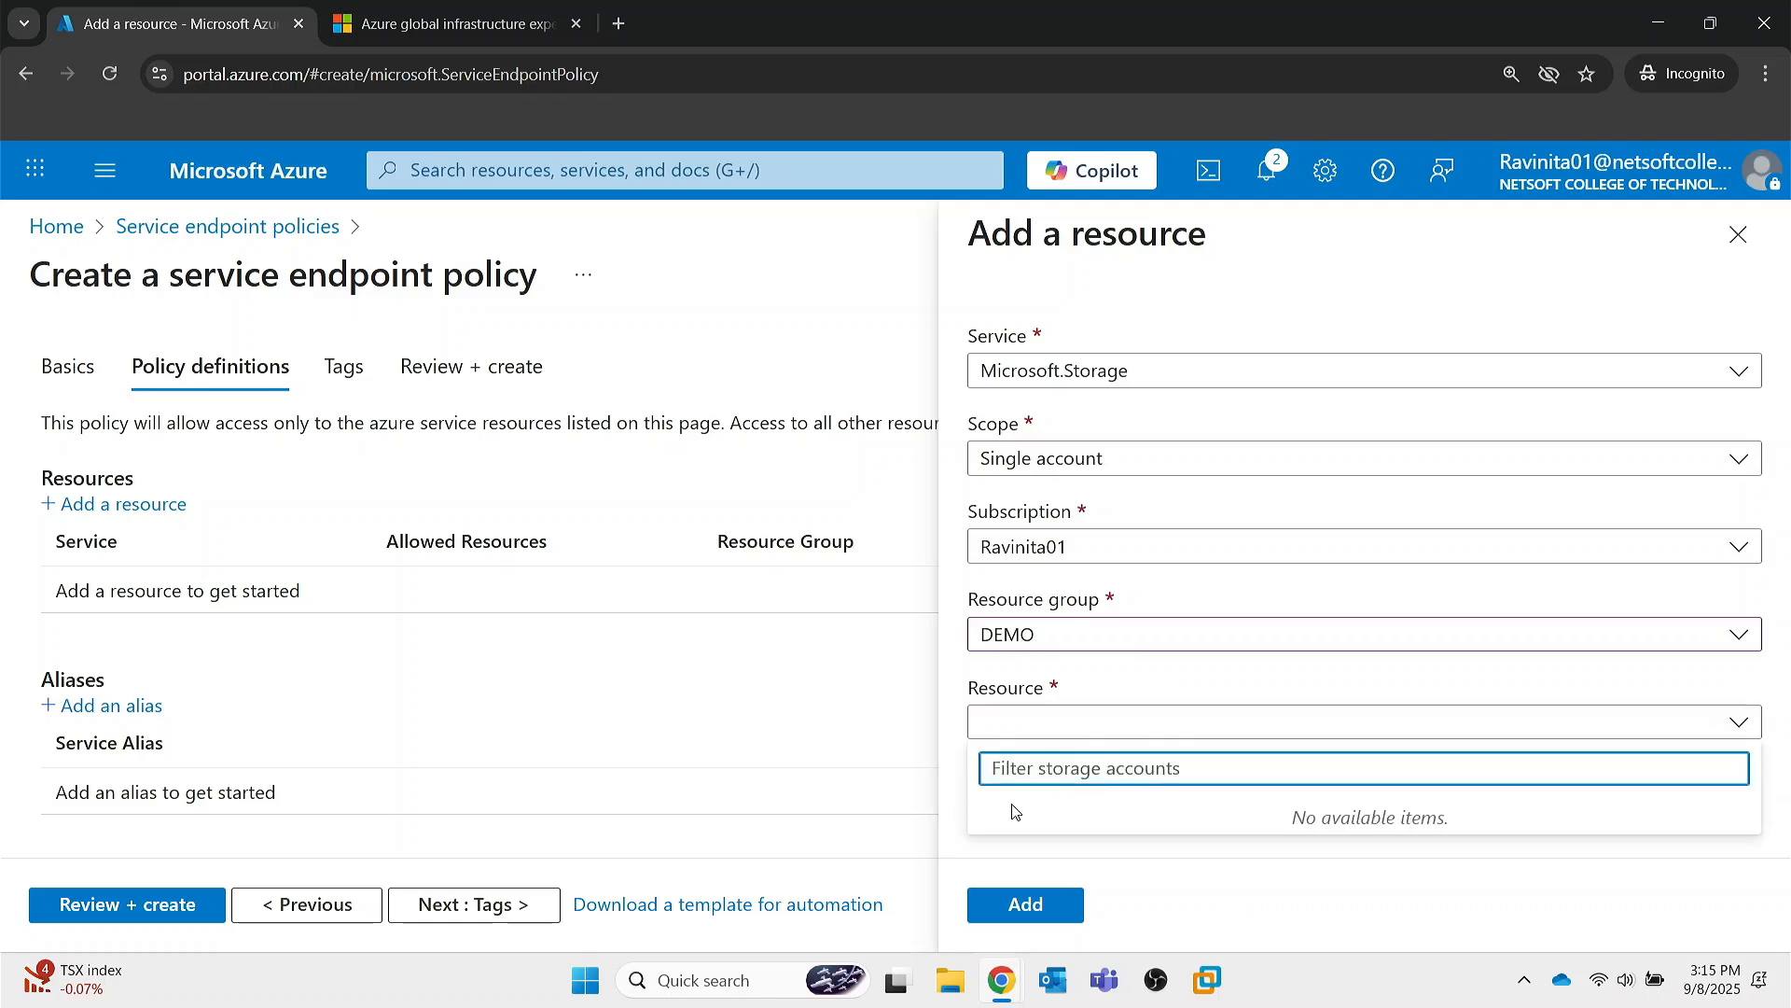
# - Discard the resource entry and abandon the new policy, returning to the service endpoint policies list
pyautogui.click(1144, 877)
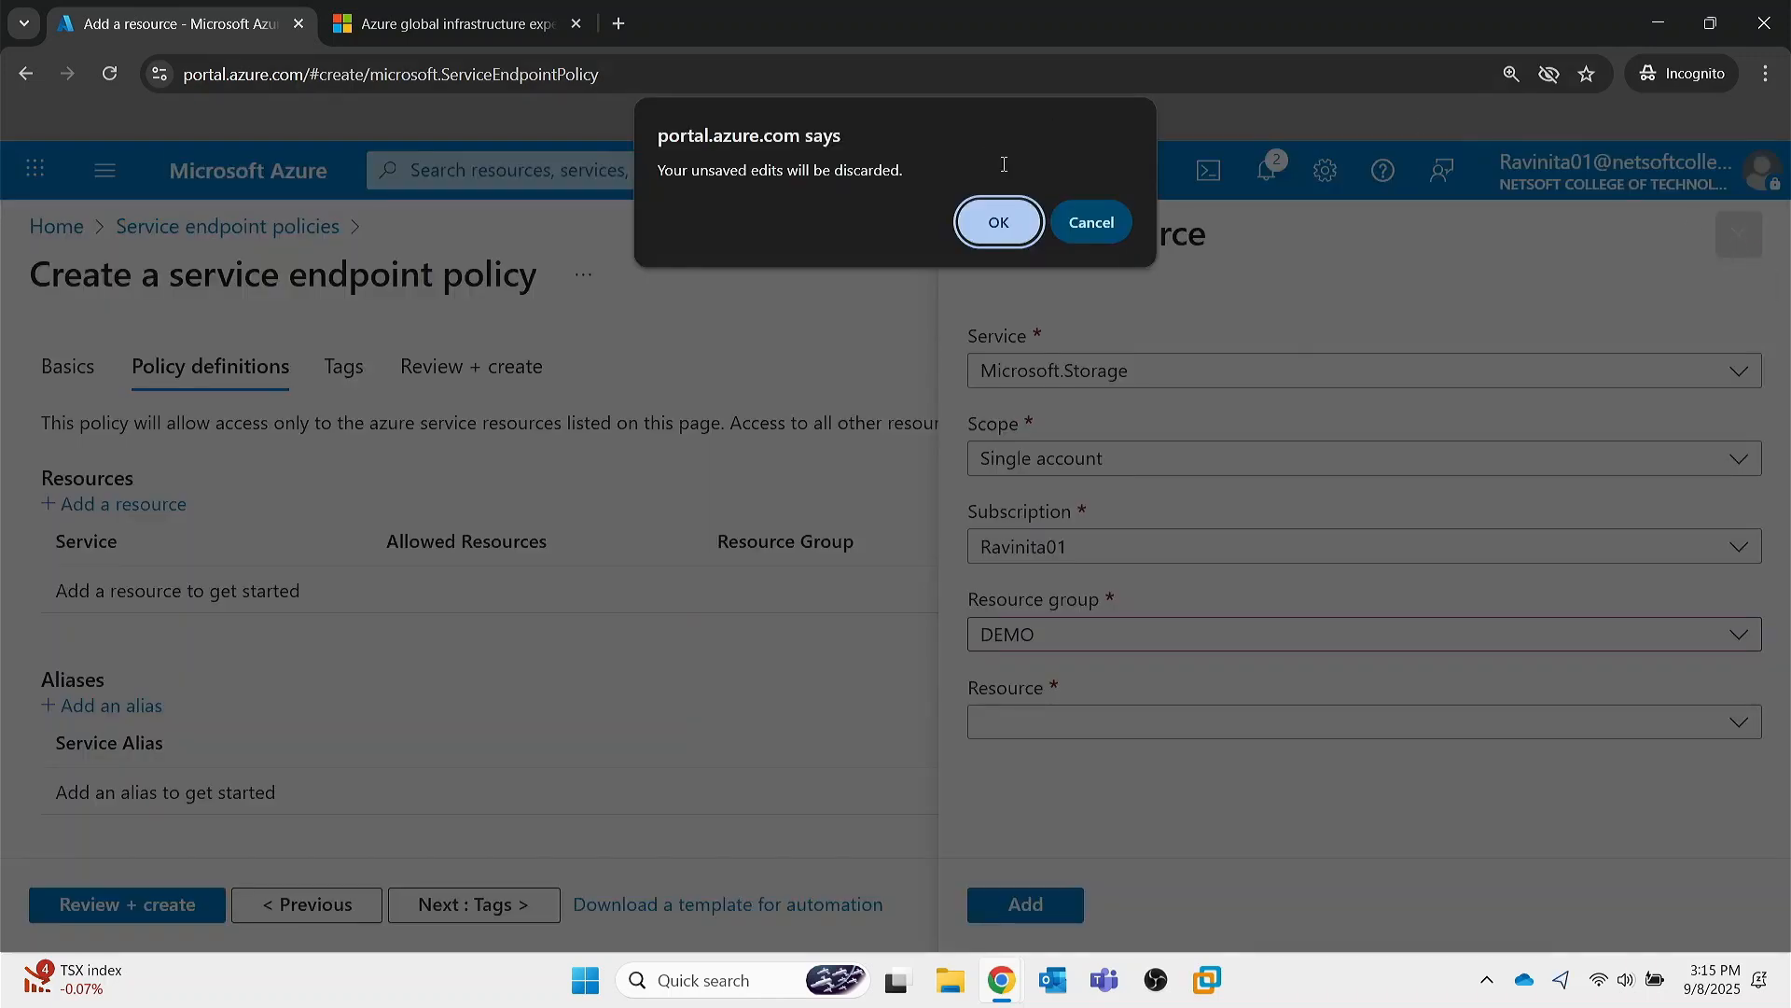
pyautogui.click(999, 223)
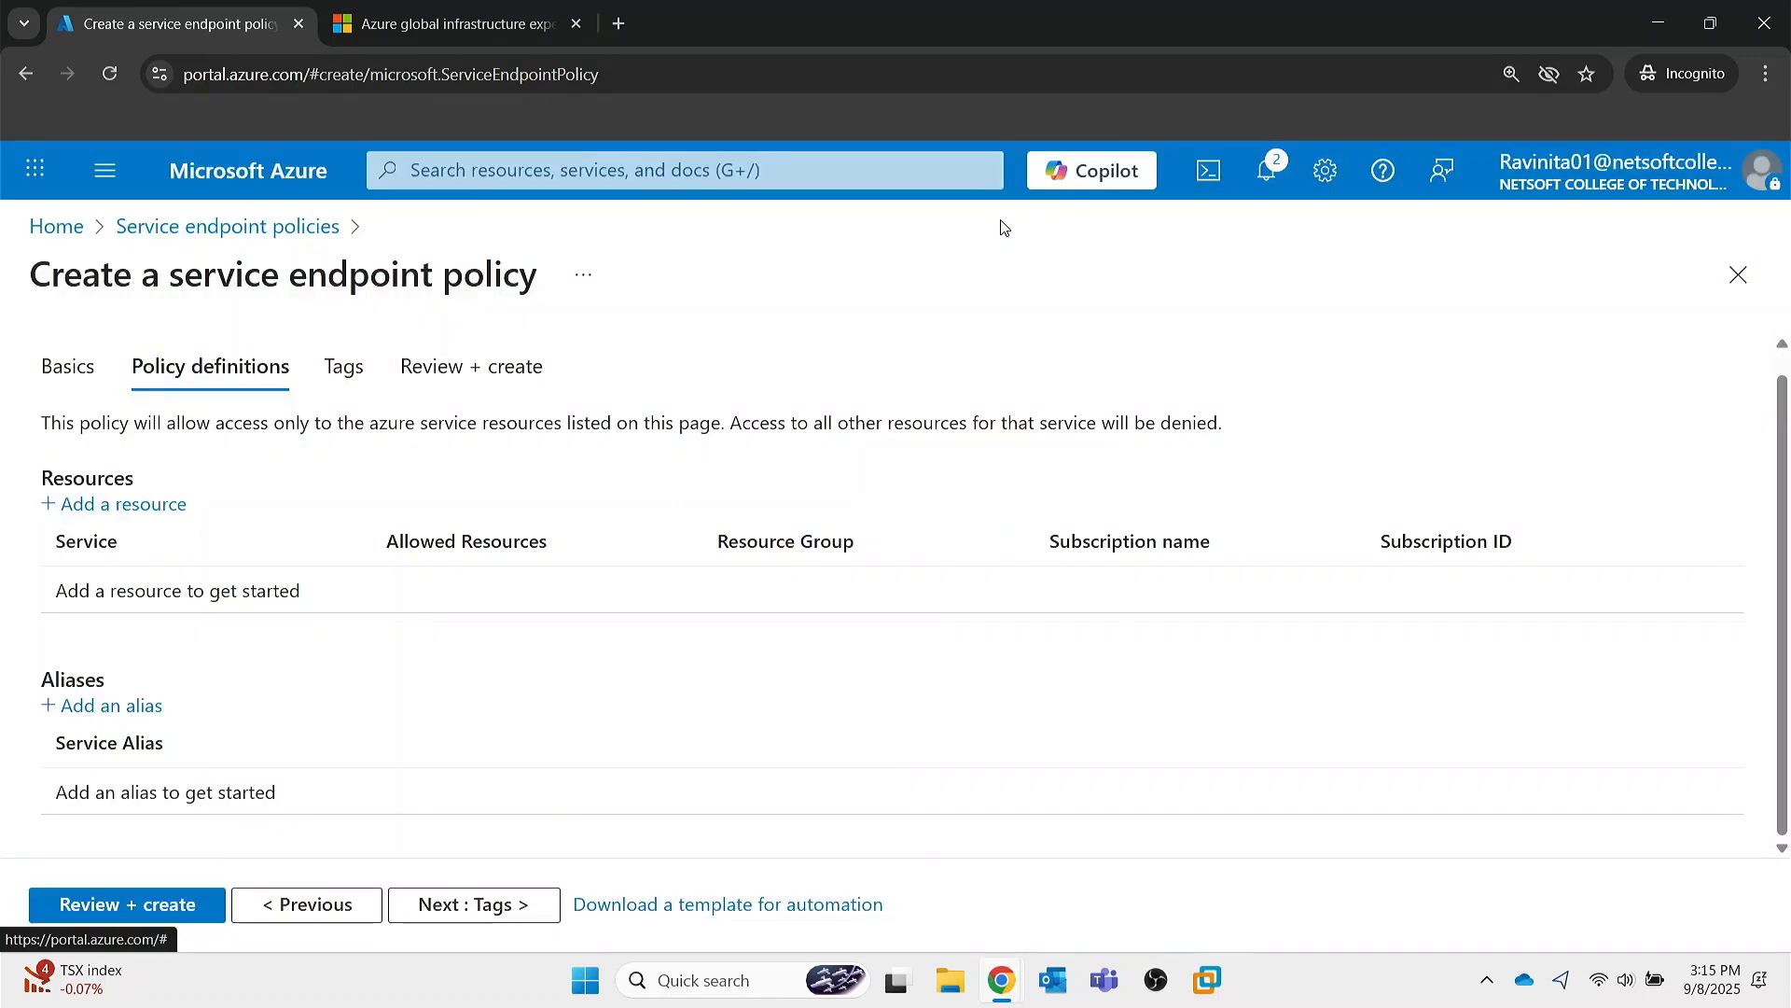
pyautogui.click(243, 229)
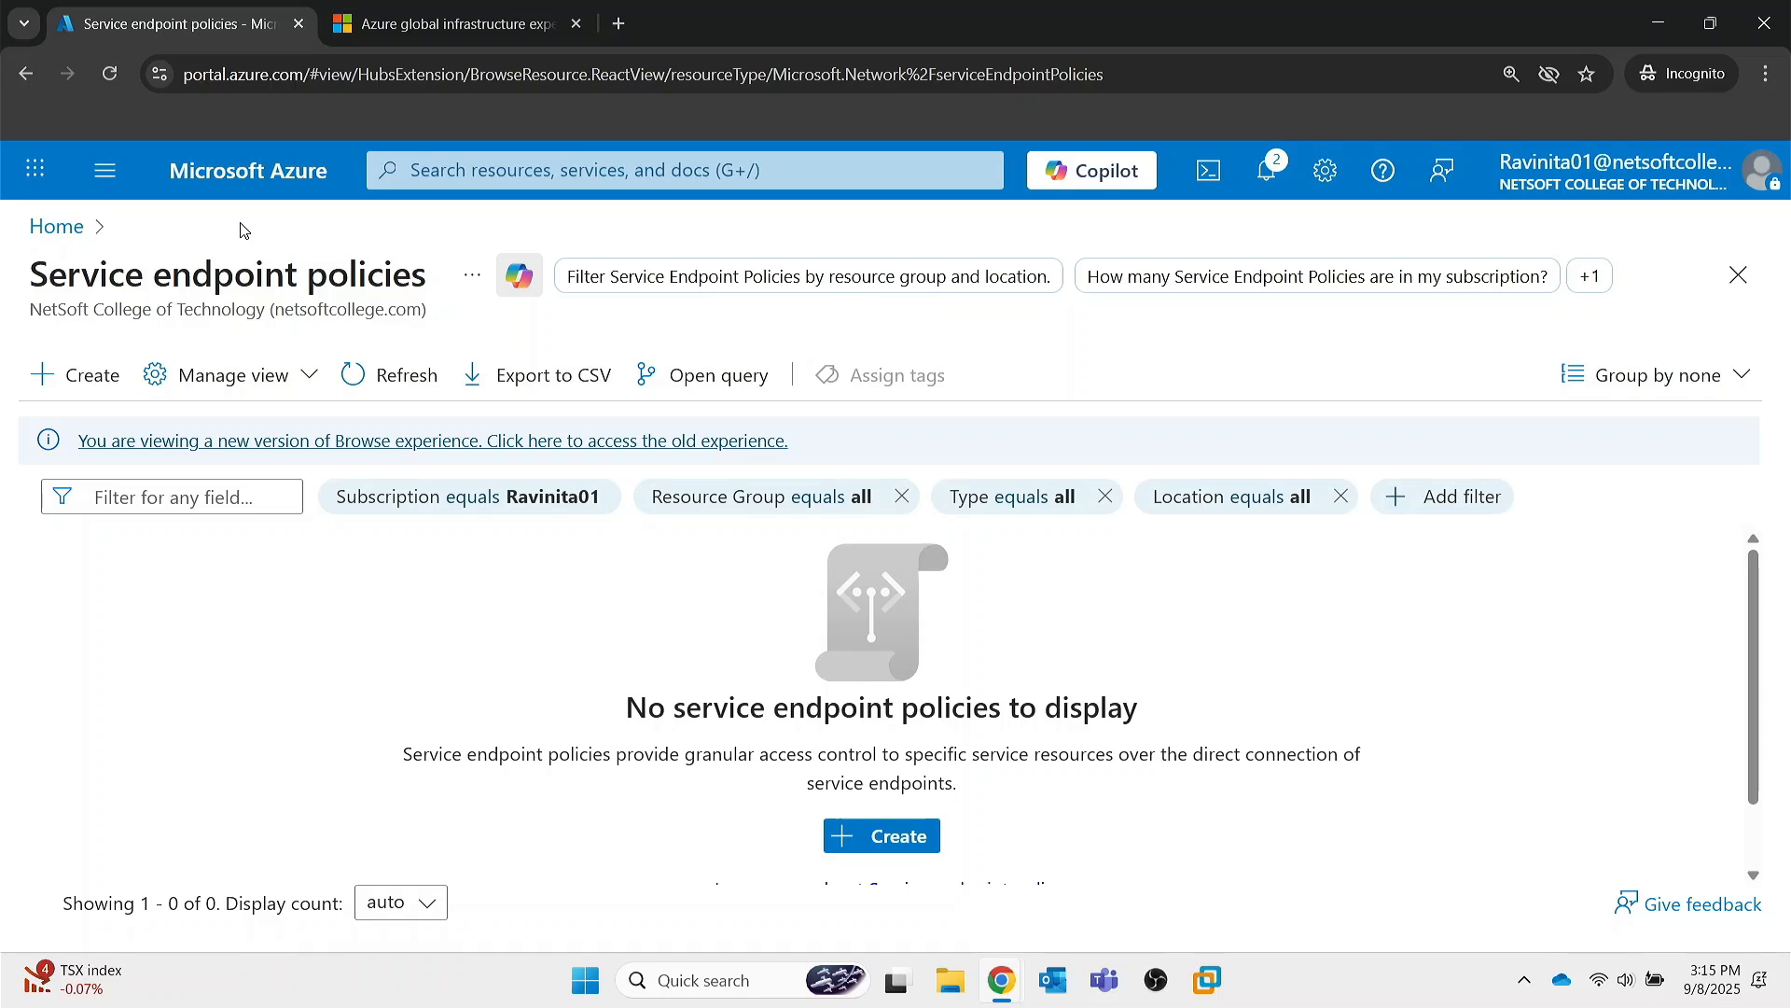
# - Go to the portal home, view the virtual networks list and return home
pyautogui.click(243, 175)
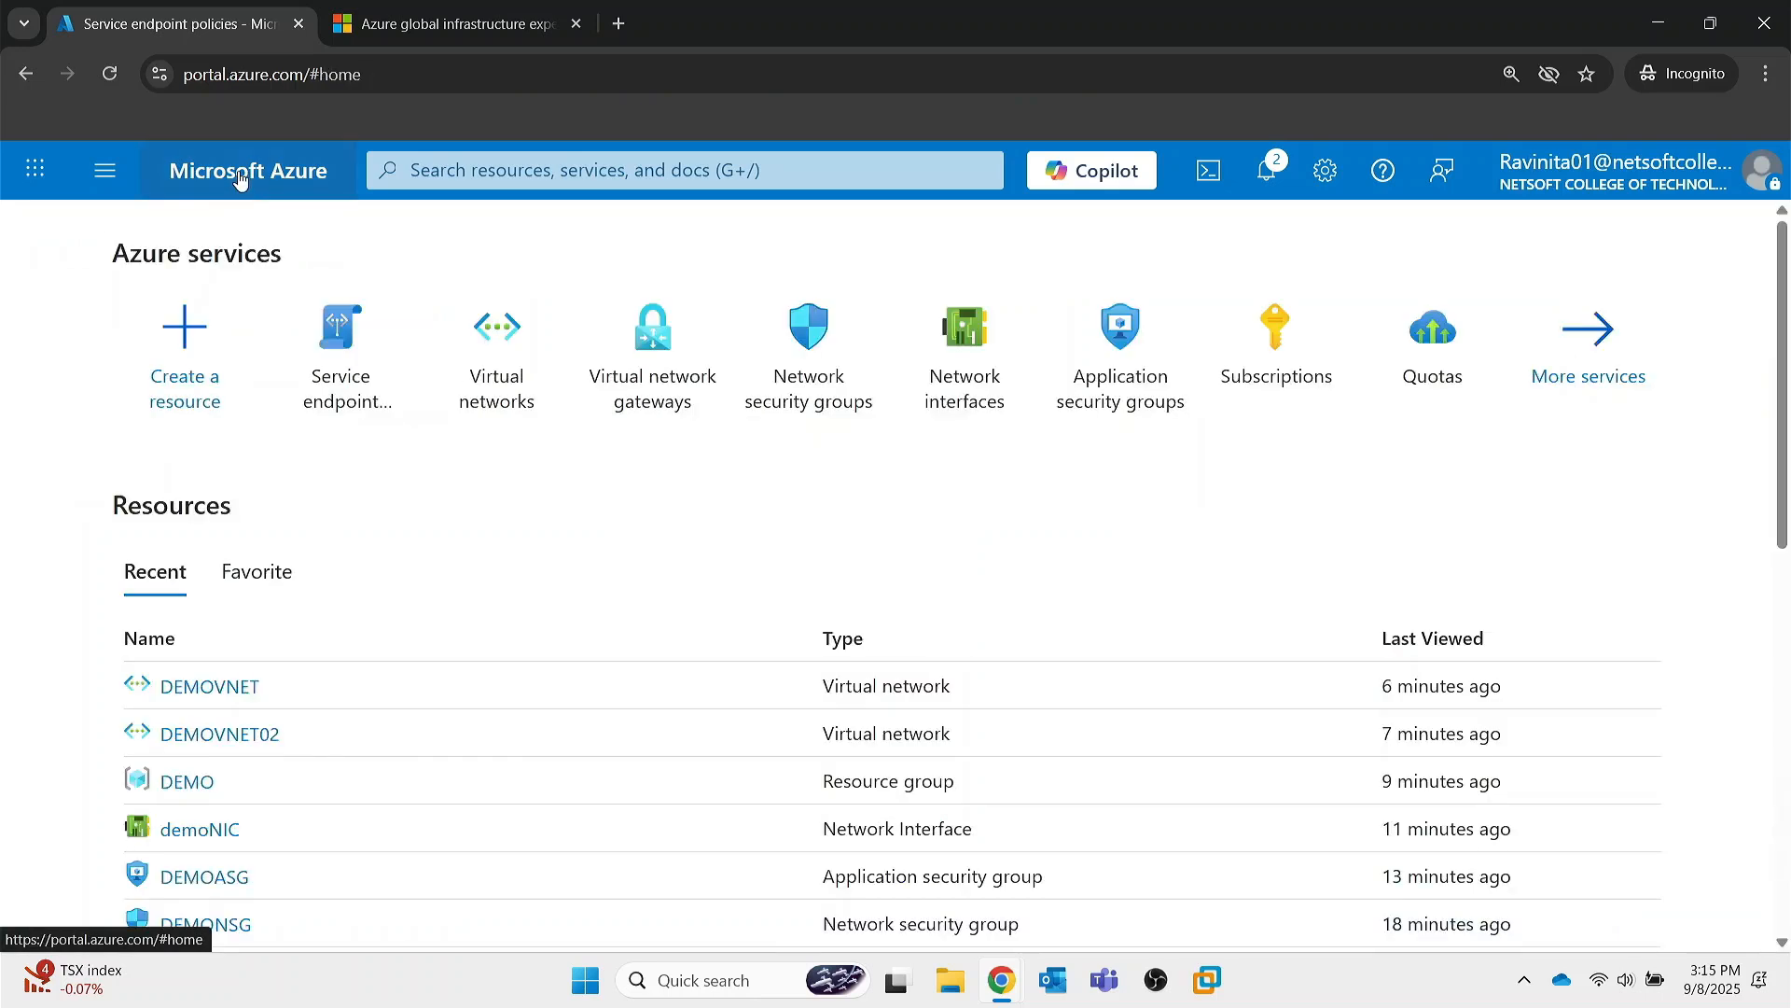
pyautogui.click(515, 343)
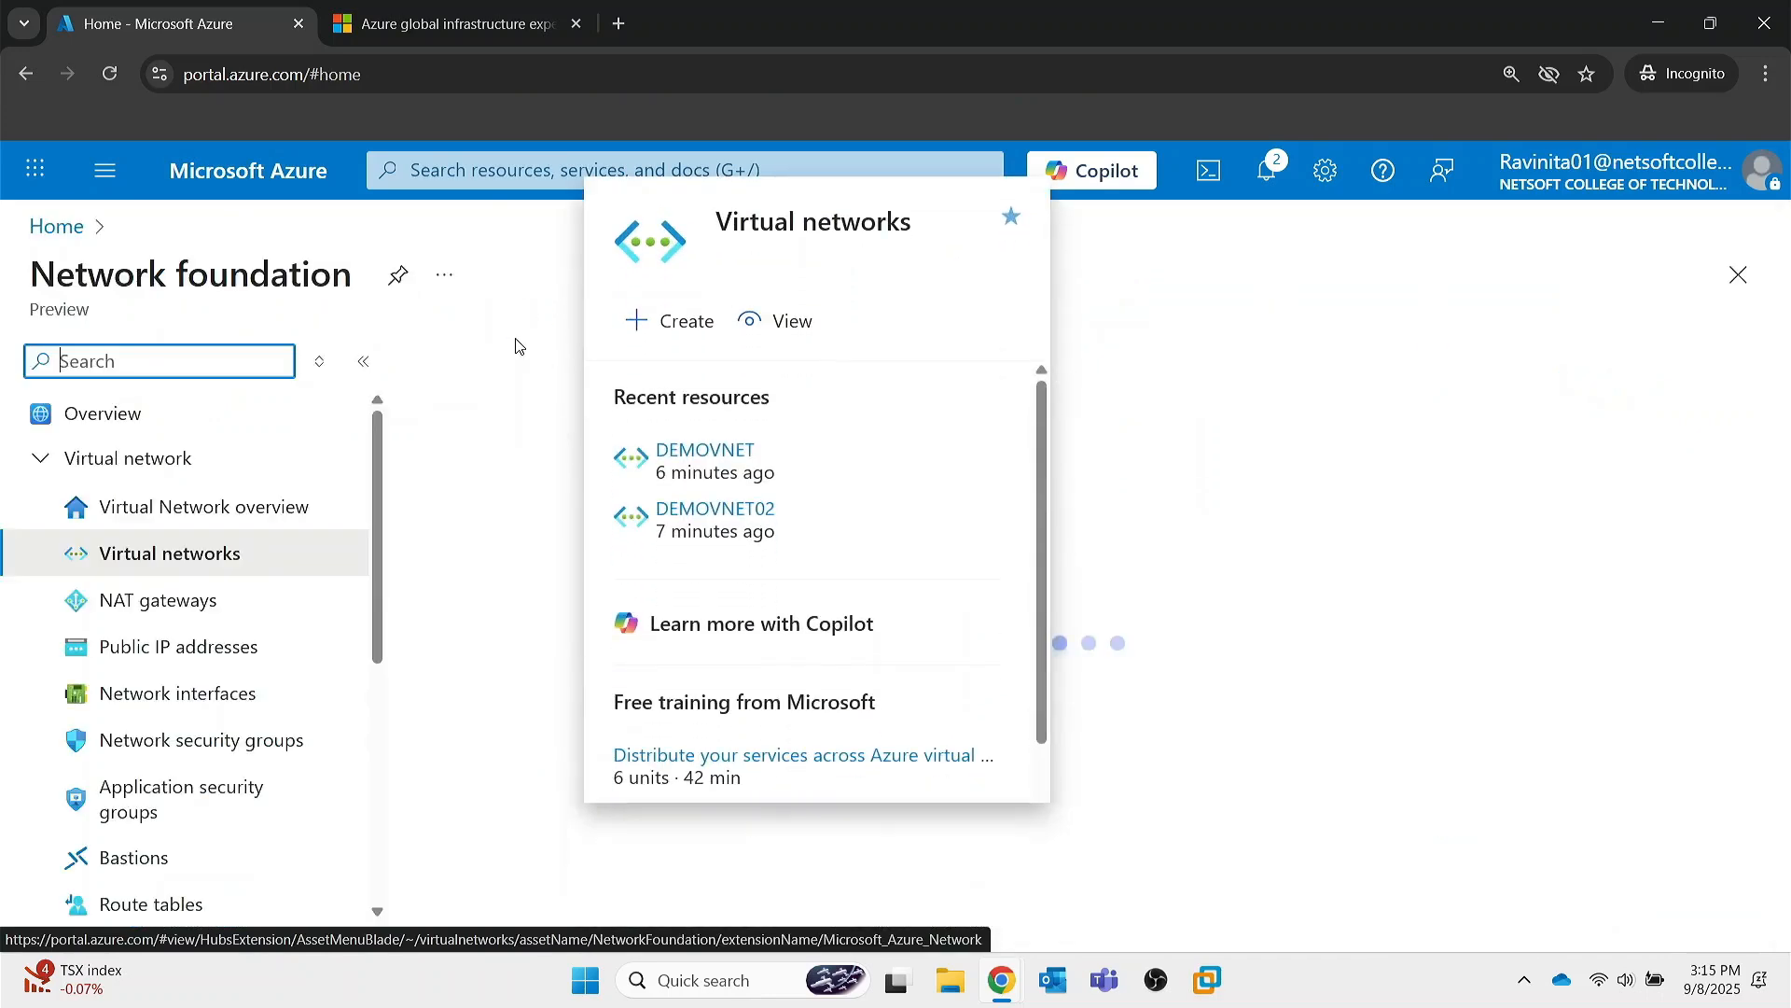
pyautogui.click(522, 170)
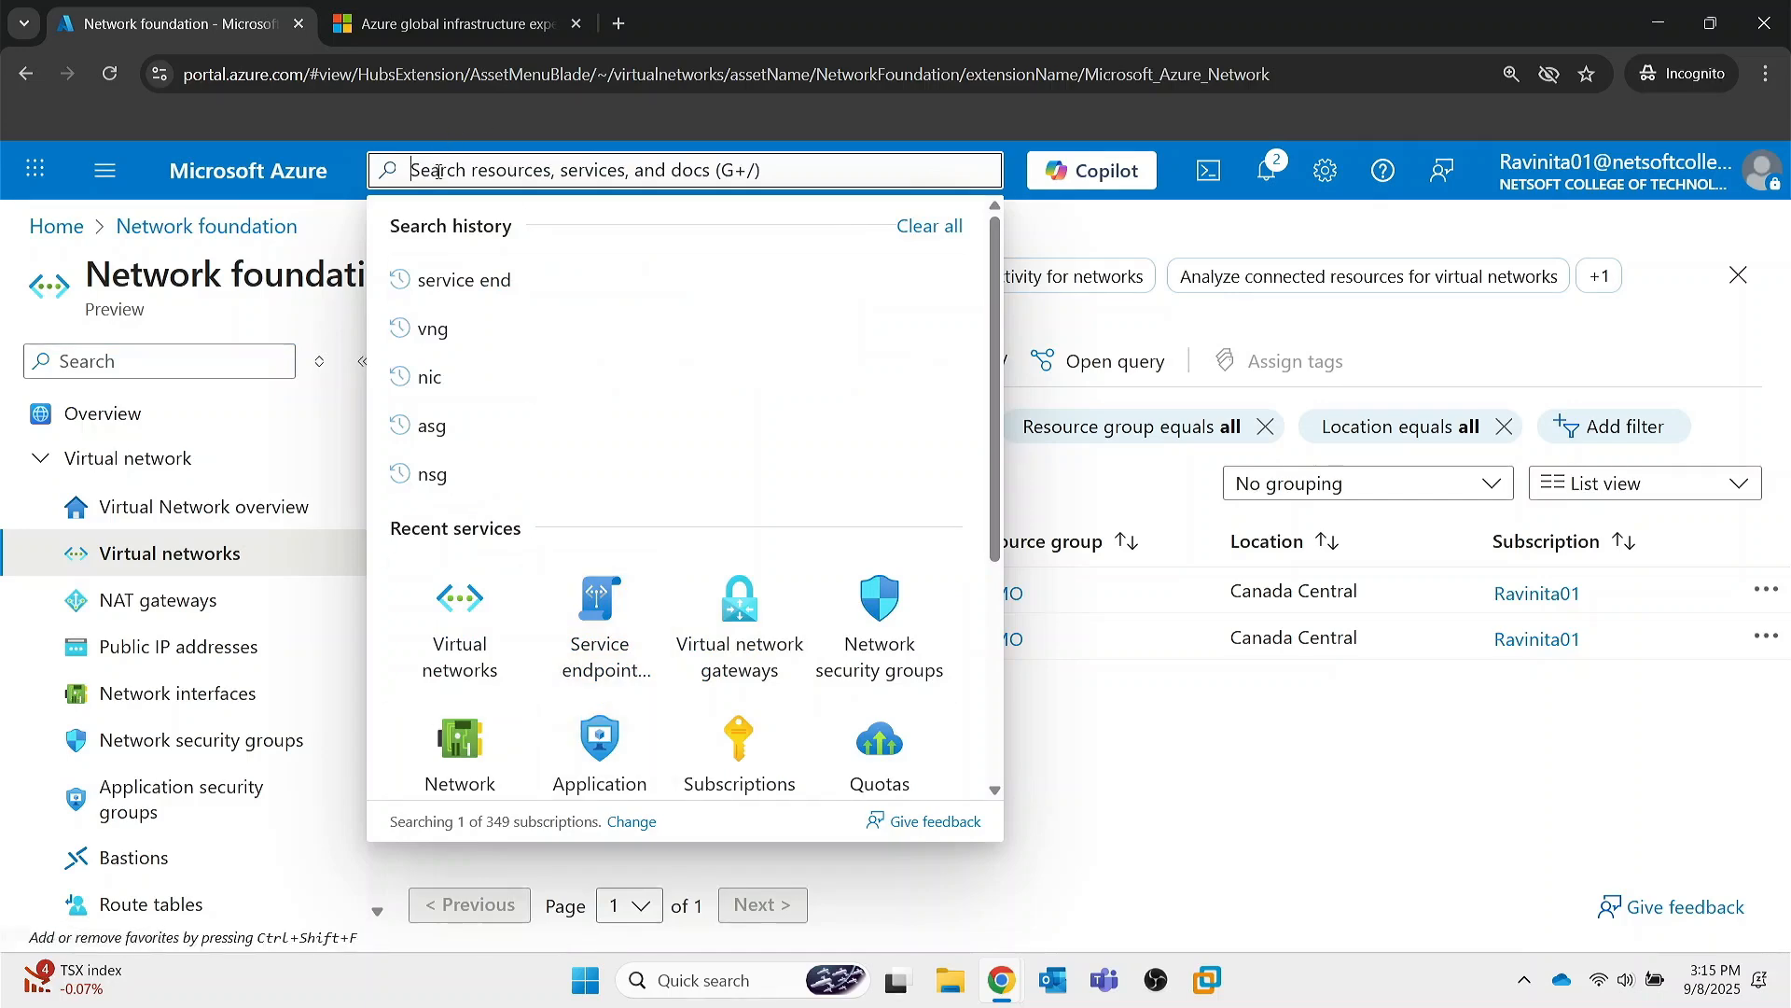
pyautogui.click(275, 196)
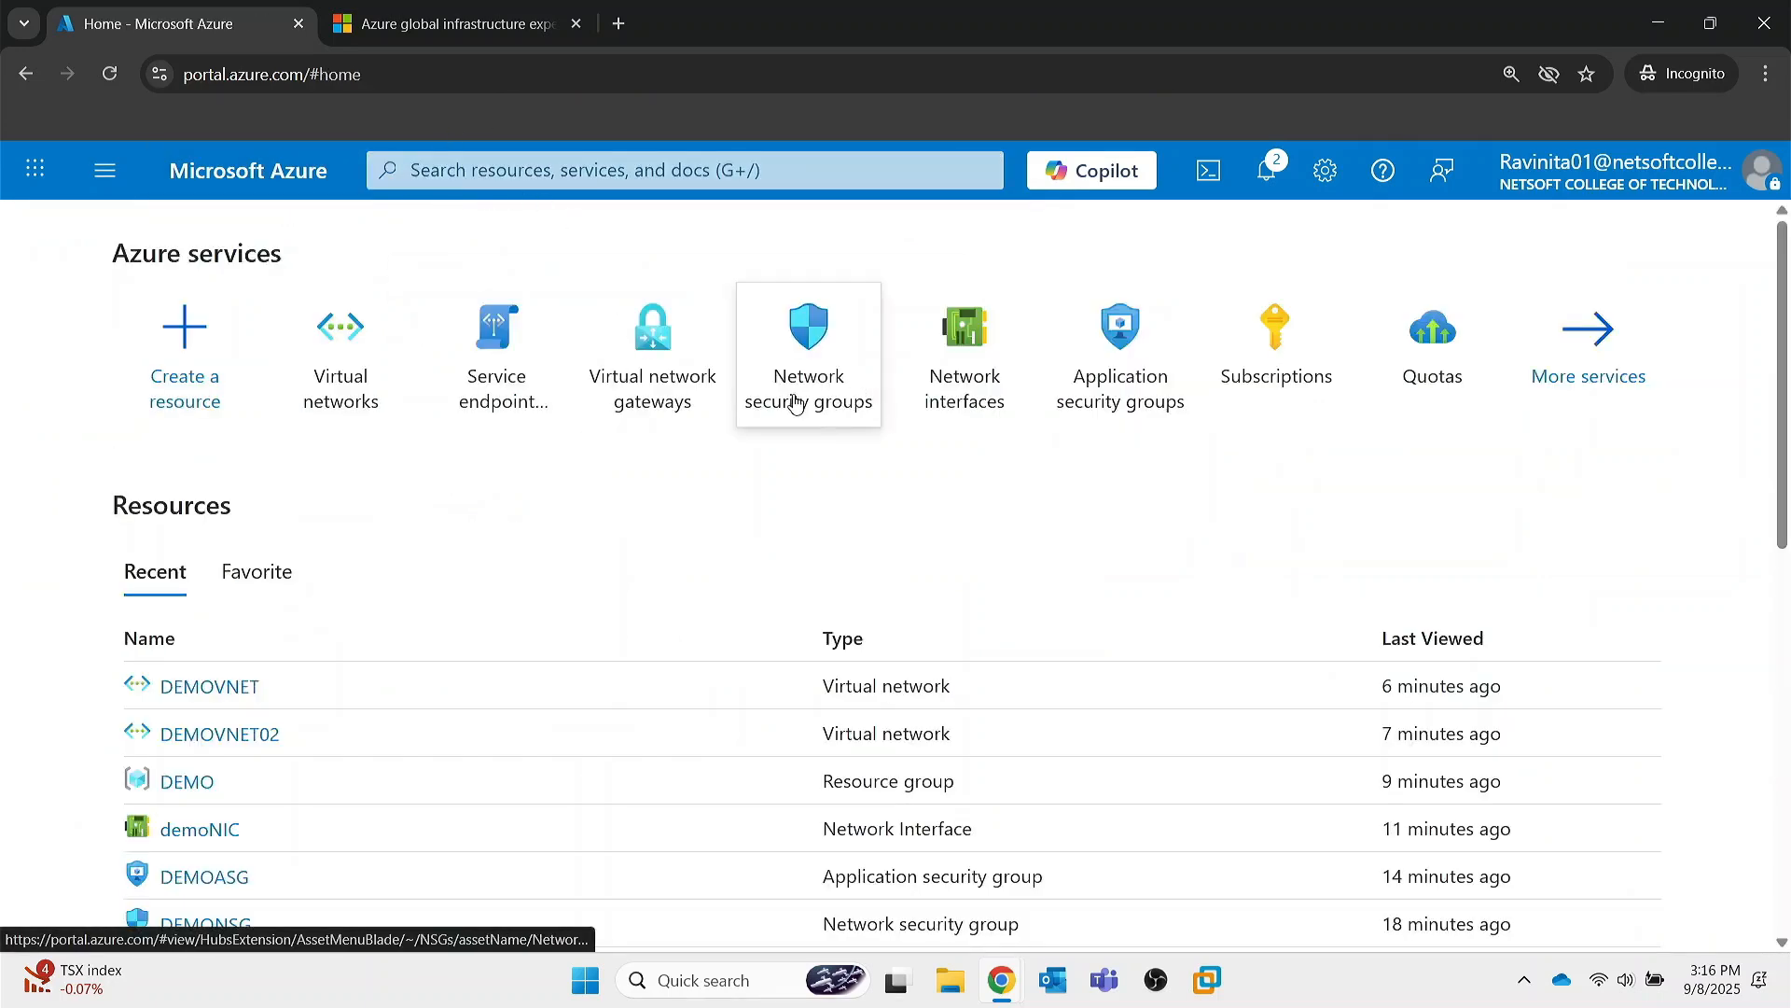
# - Search for reso, open Resource groups and view the NetworkWatcher_canadacentral resource inside NetworkWatcherRG
pyautogui.click(571, 169)
pyautogui.write('reso')
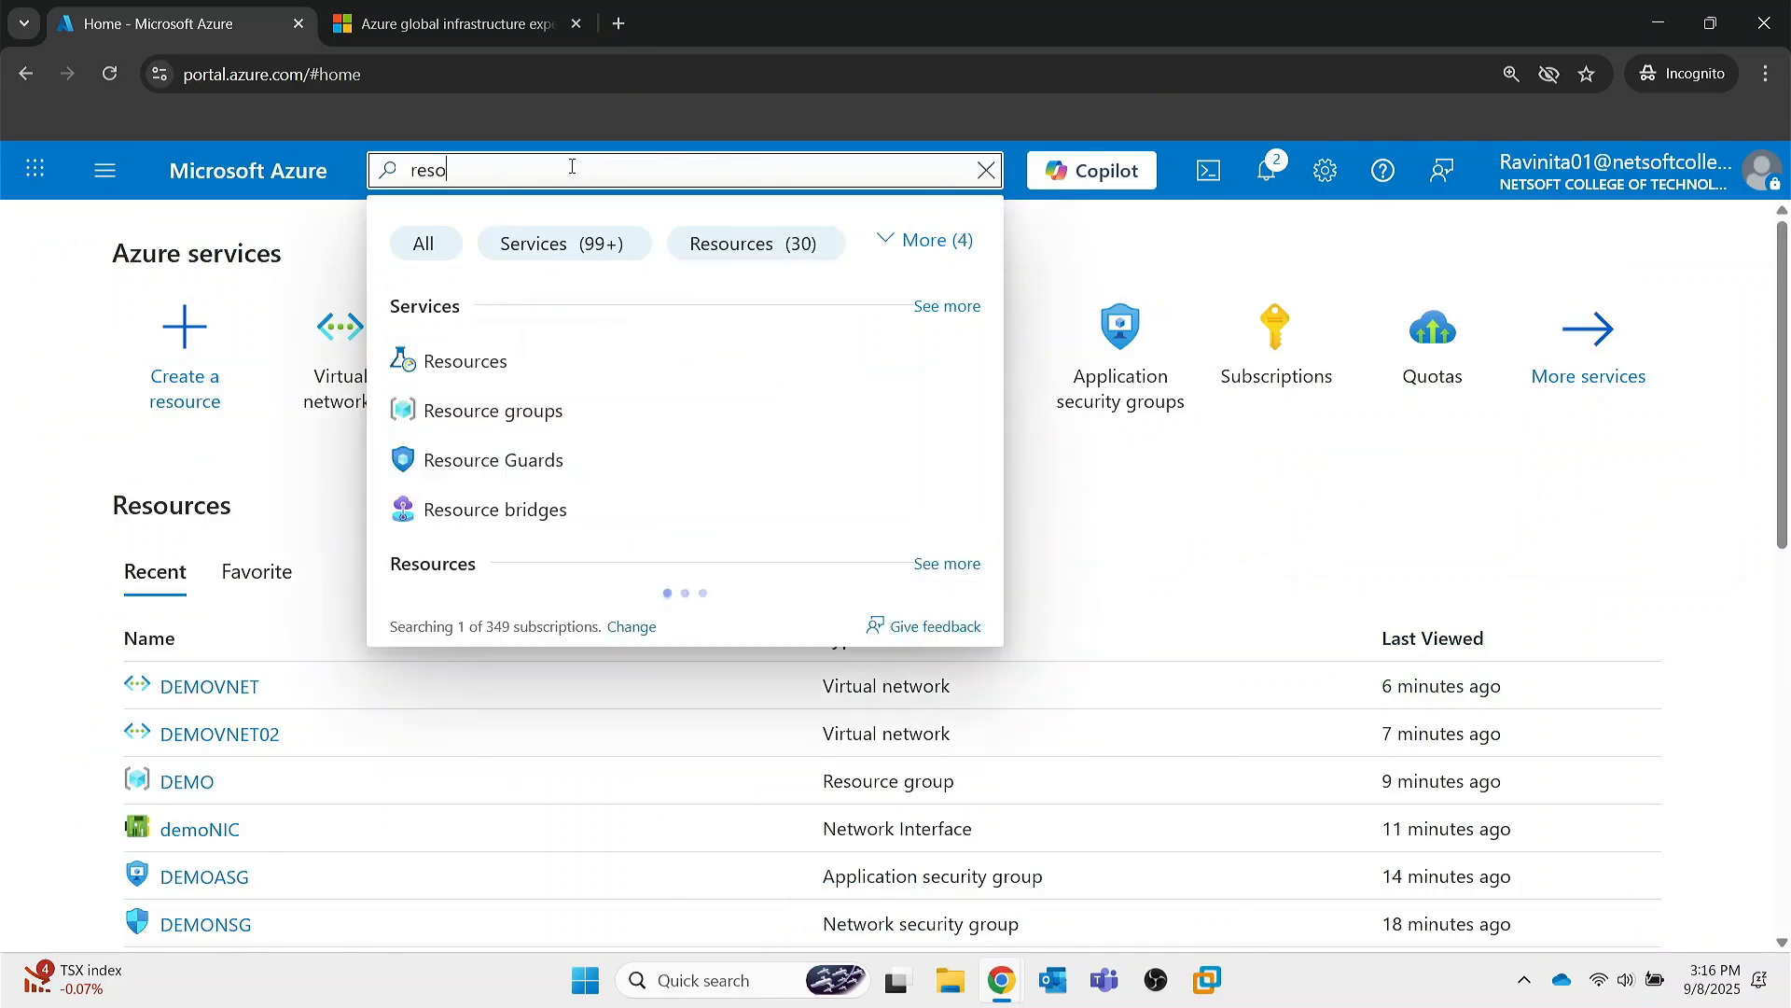
pyautogui.click(499, 412)
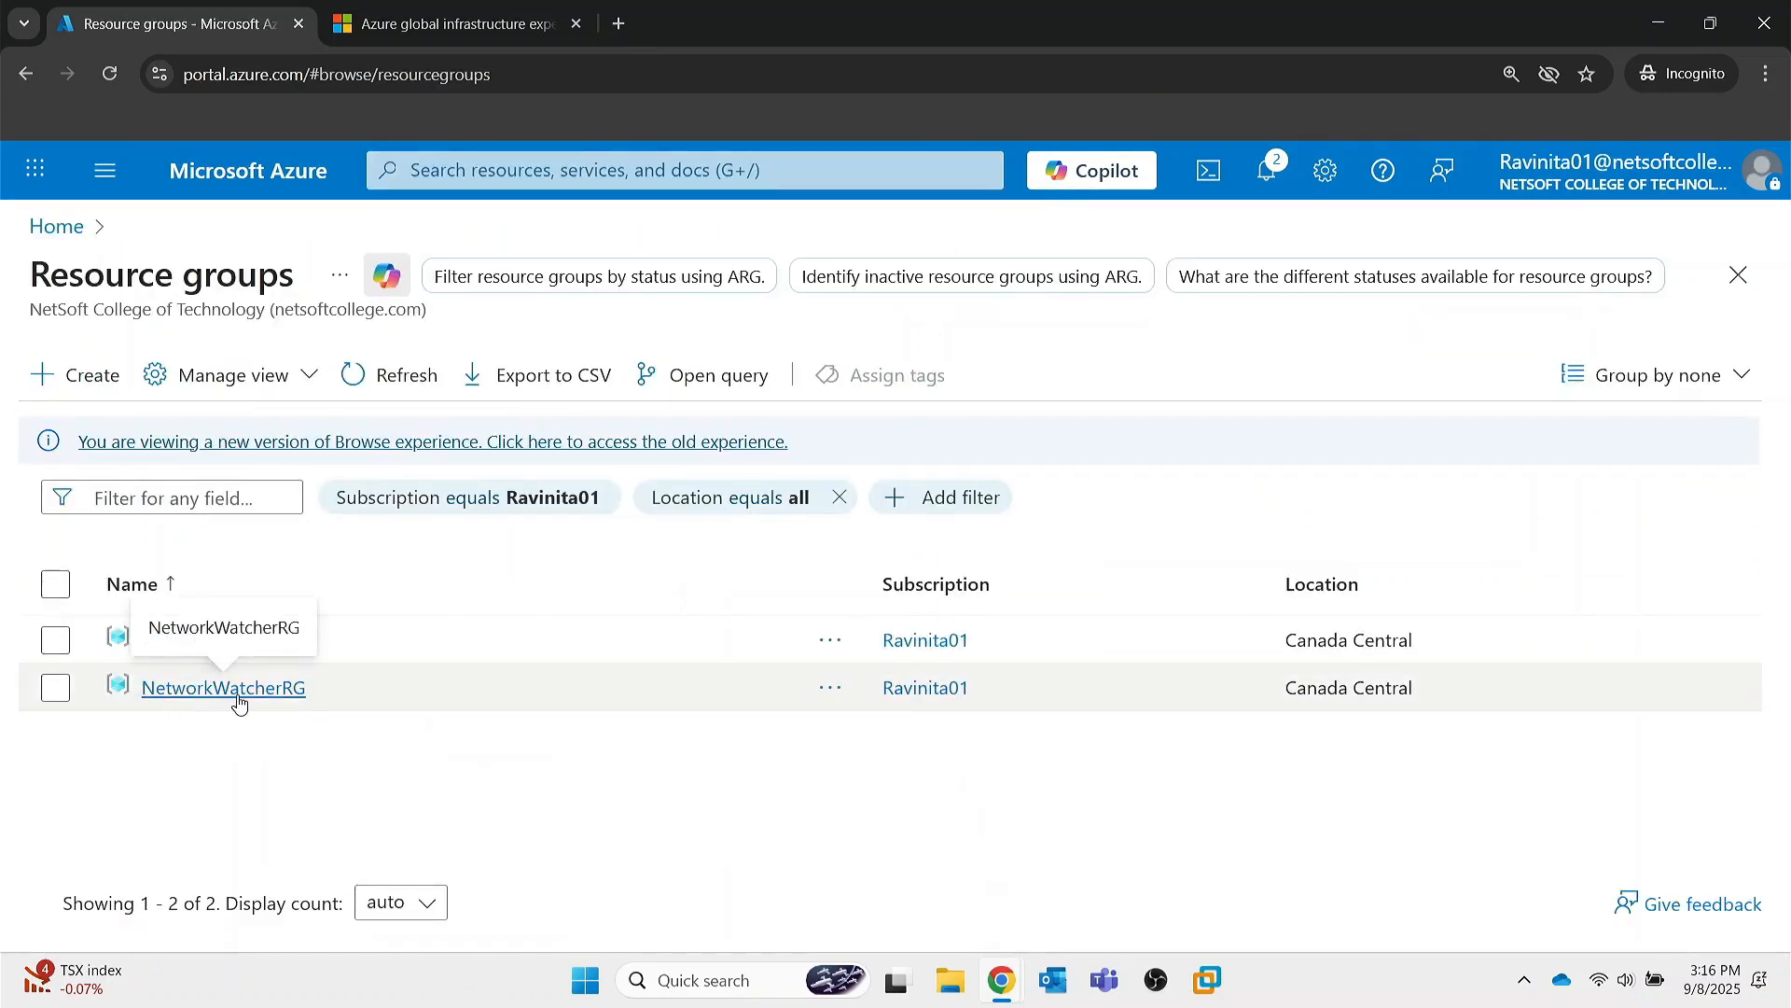
pyautogui.click(233, 692)
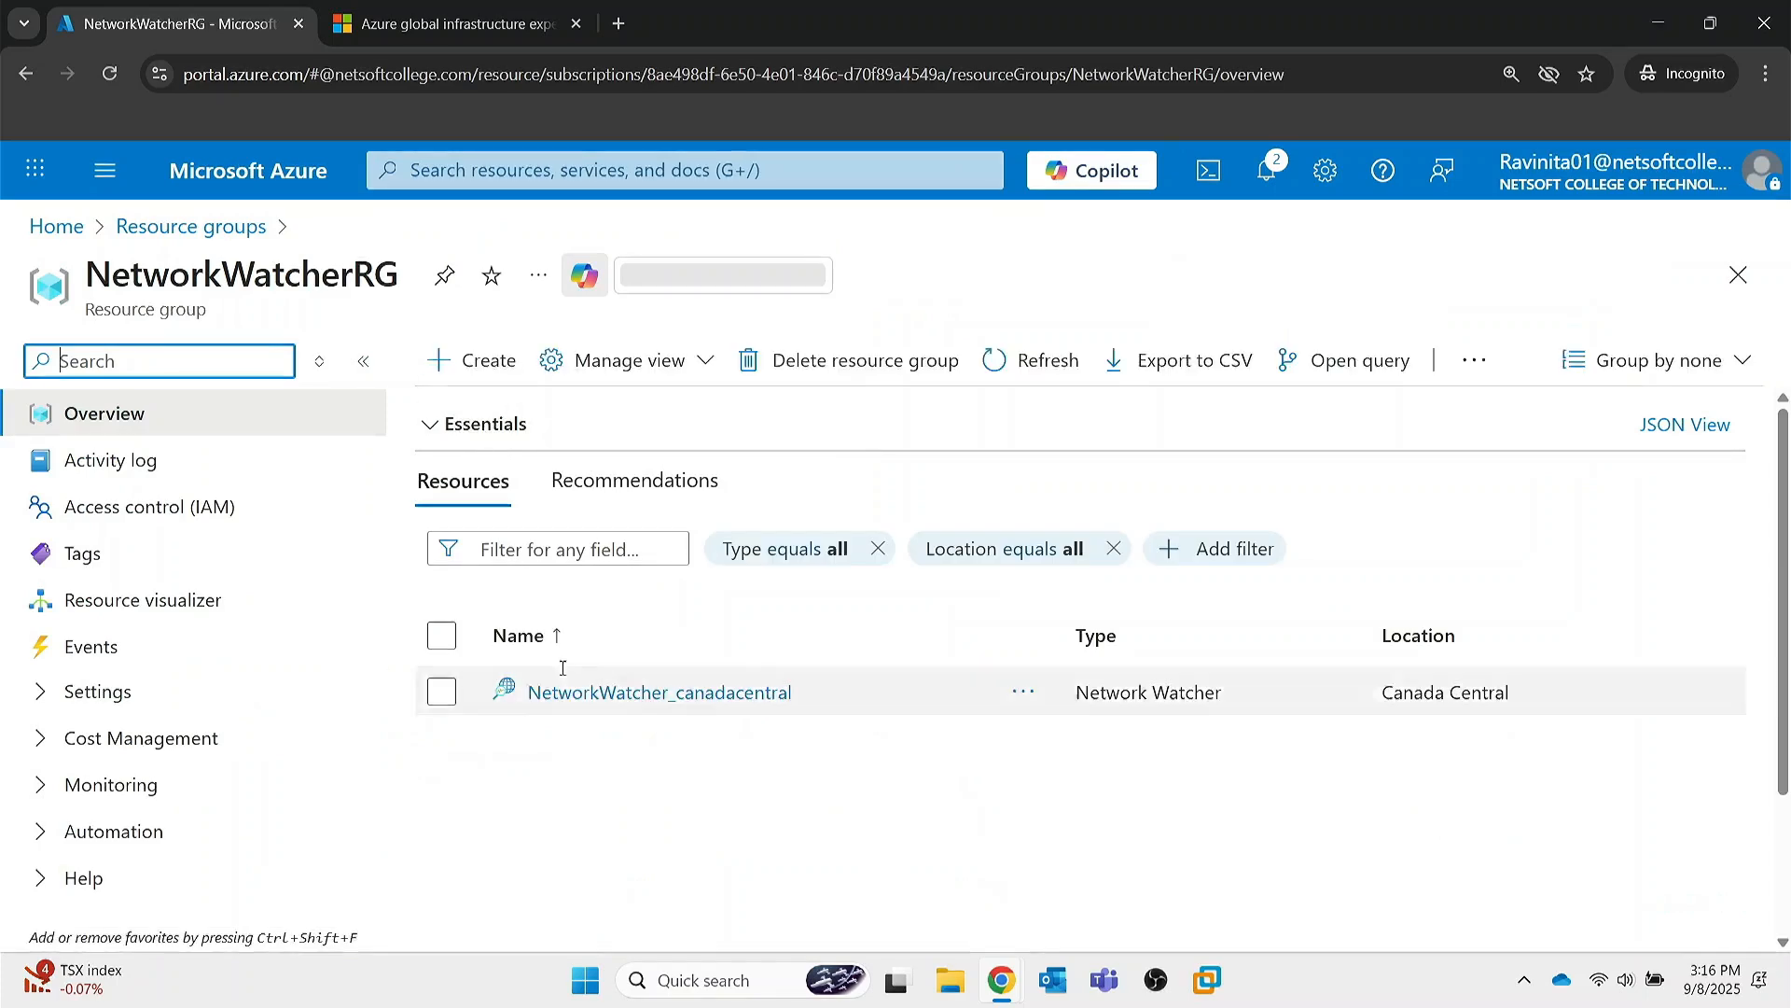
pyautogui.click(98, 691)
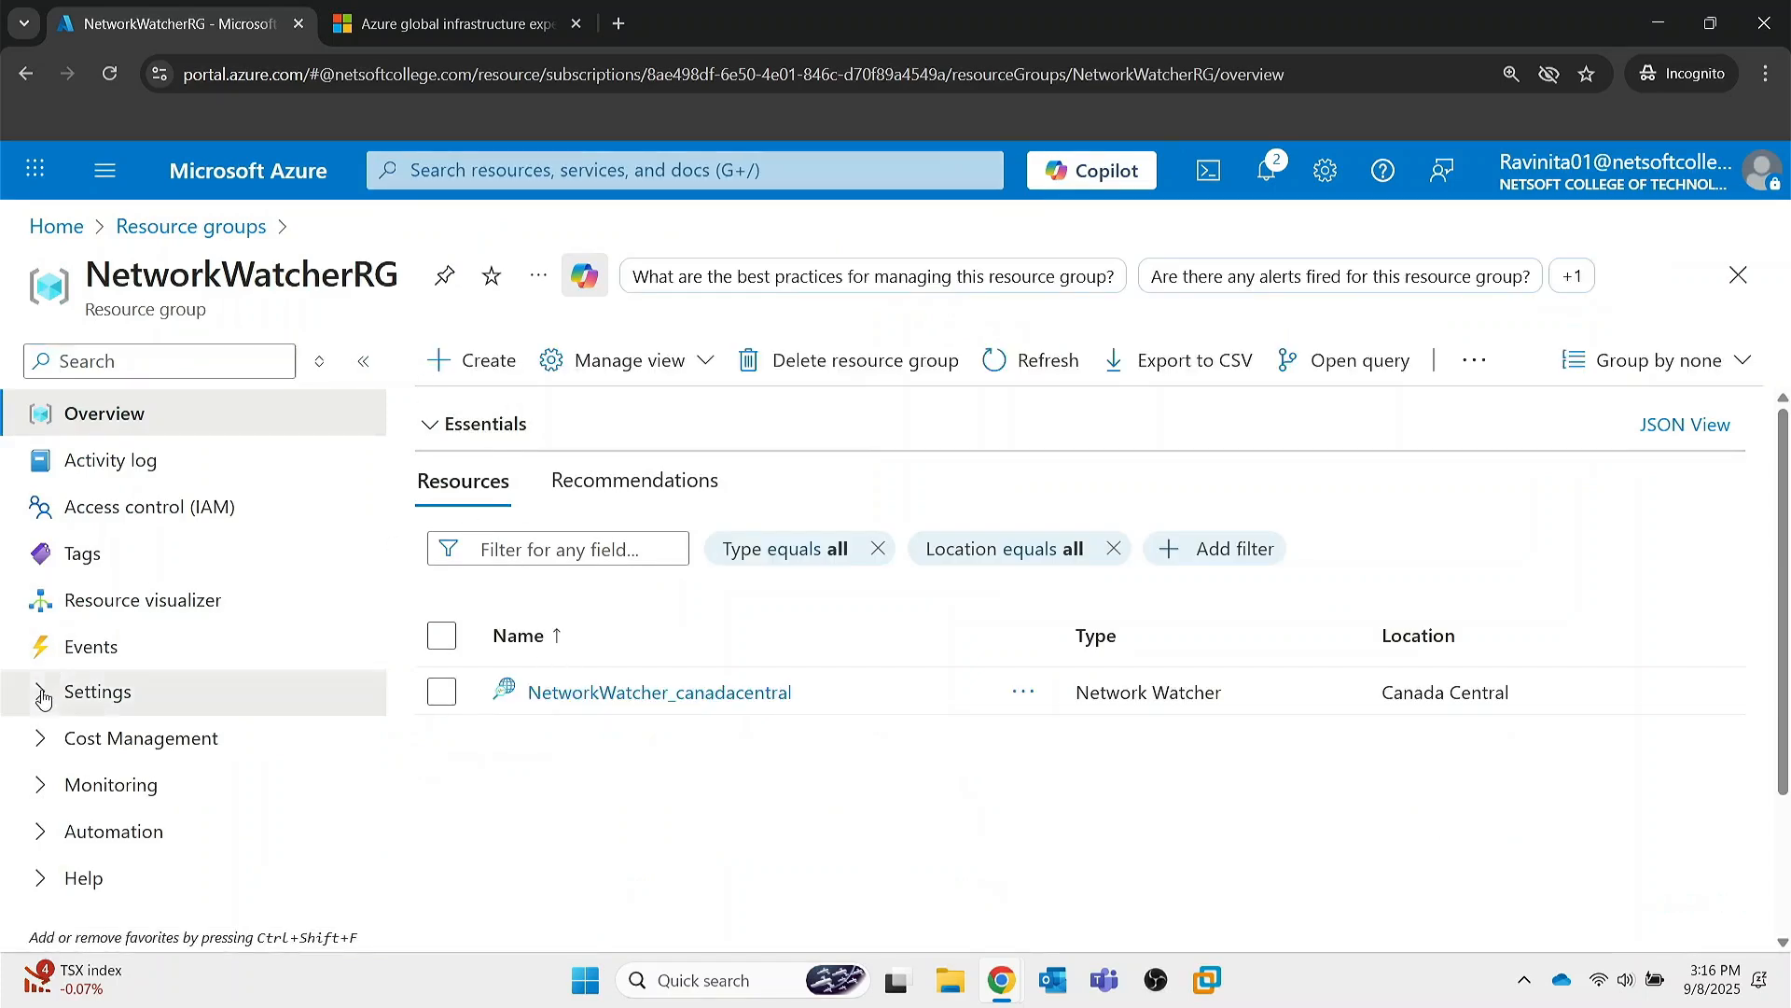
pyautogui.click(597, 694)
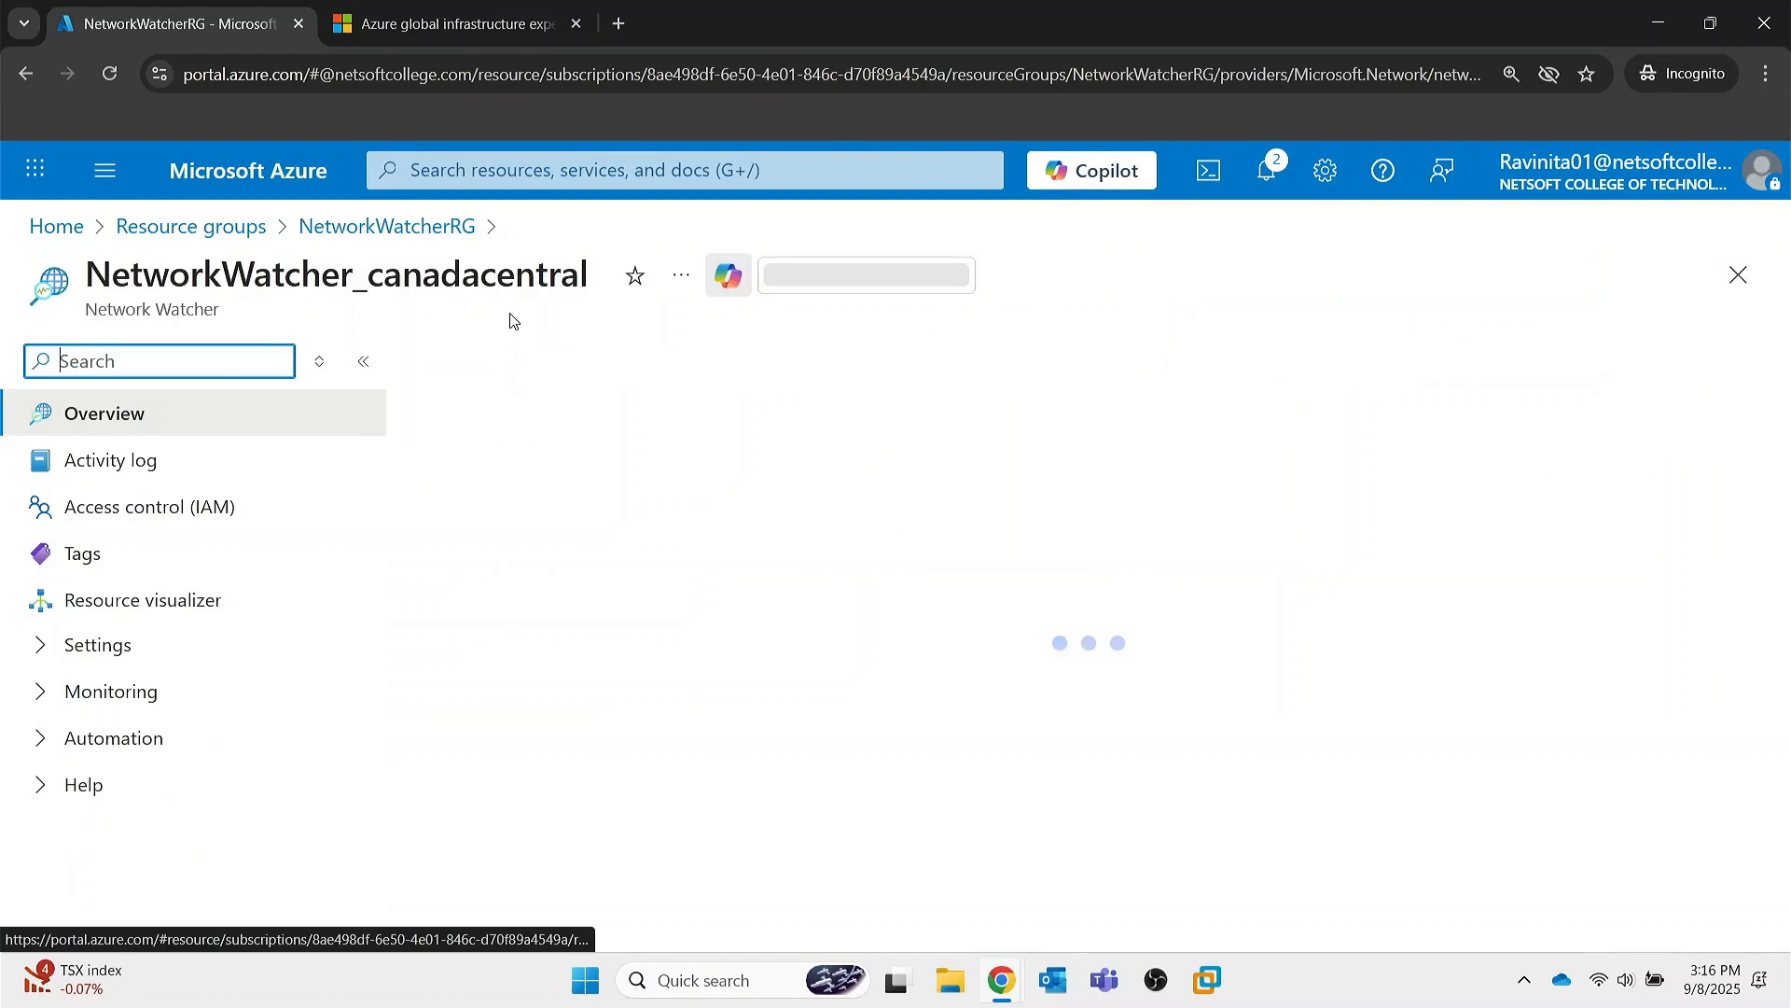
# - Check the Settings options of NetworkWatcher_canadacentral, then search the portal for "network w" and open the Network Watcher service
pyautogui.click(41, 652)
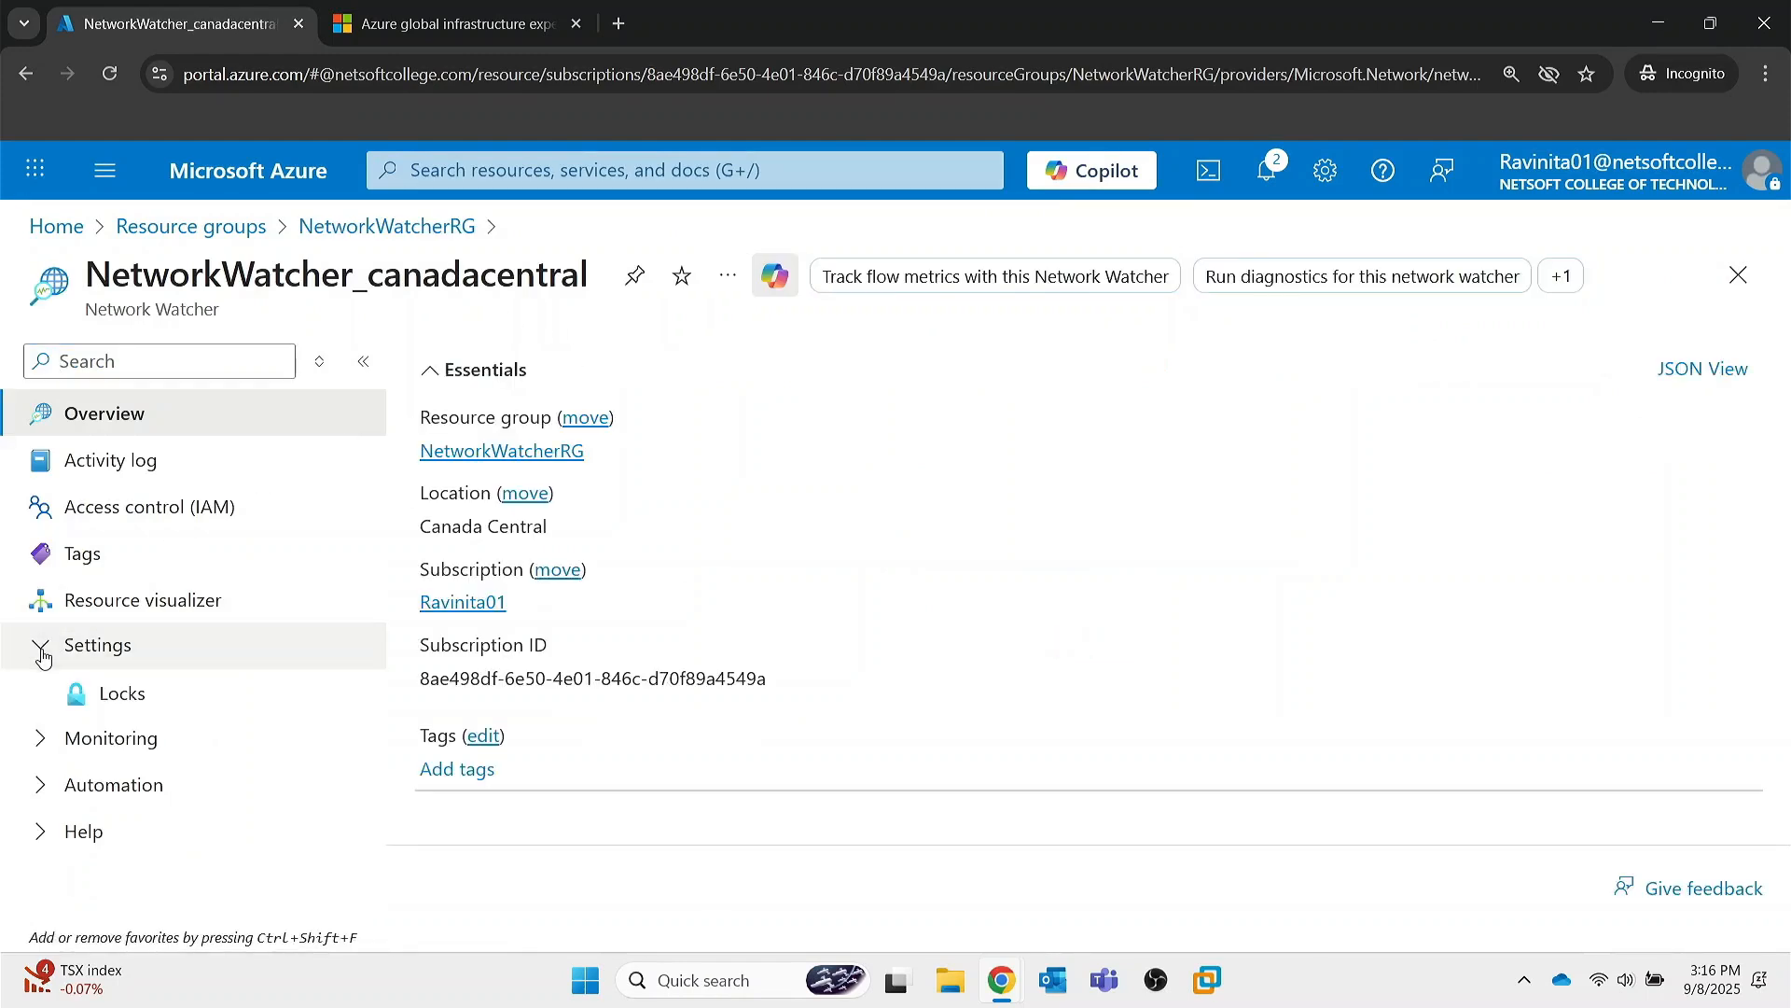
pyautogui.click(598, 171)
pyautogui.write('ne')
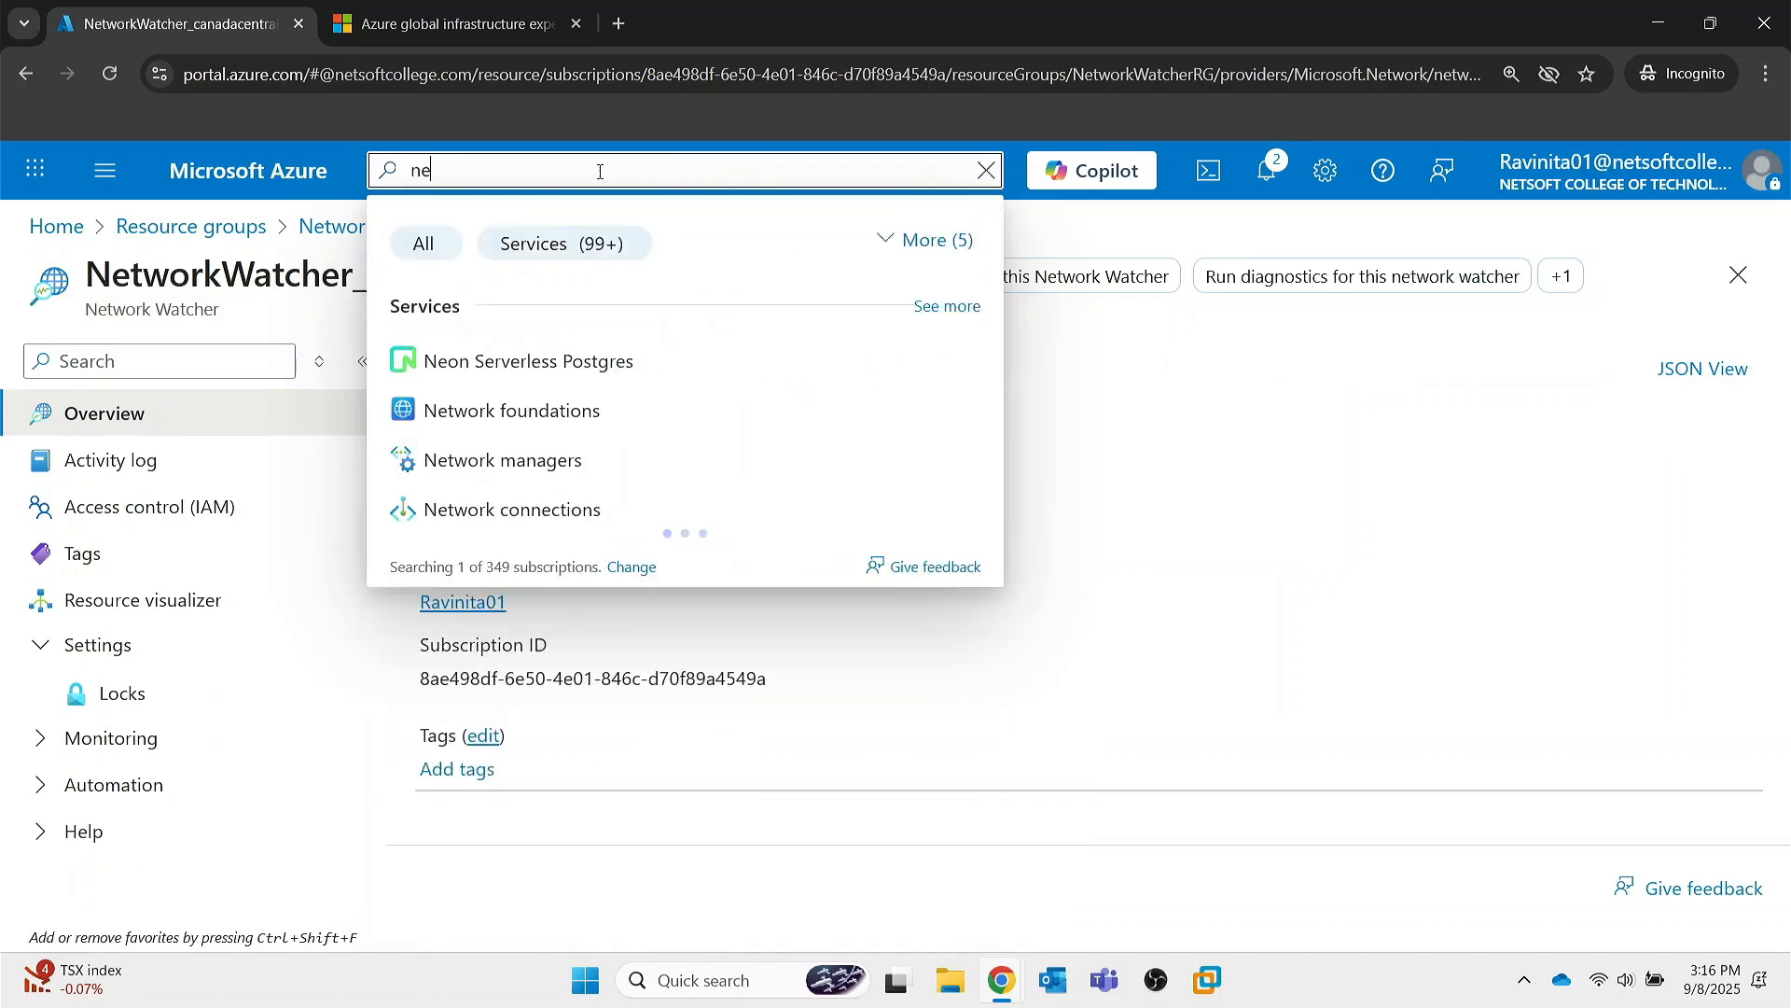
pyautogui.write('twor')
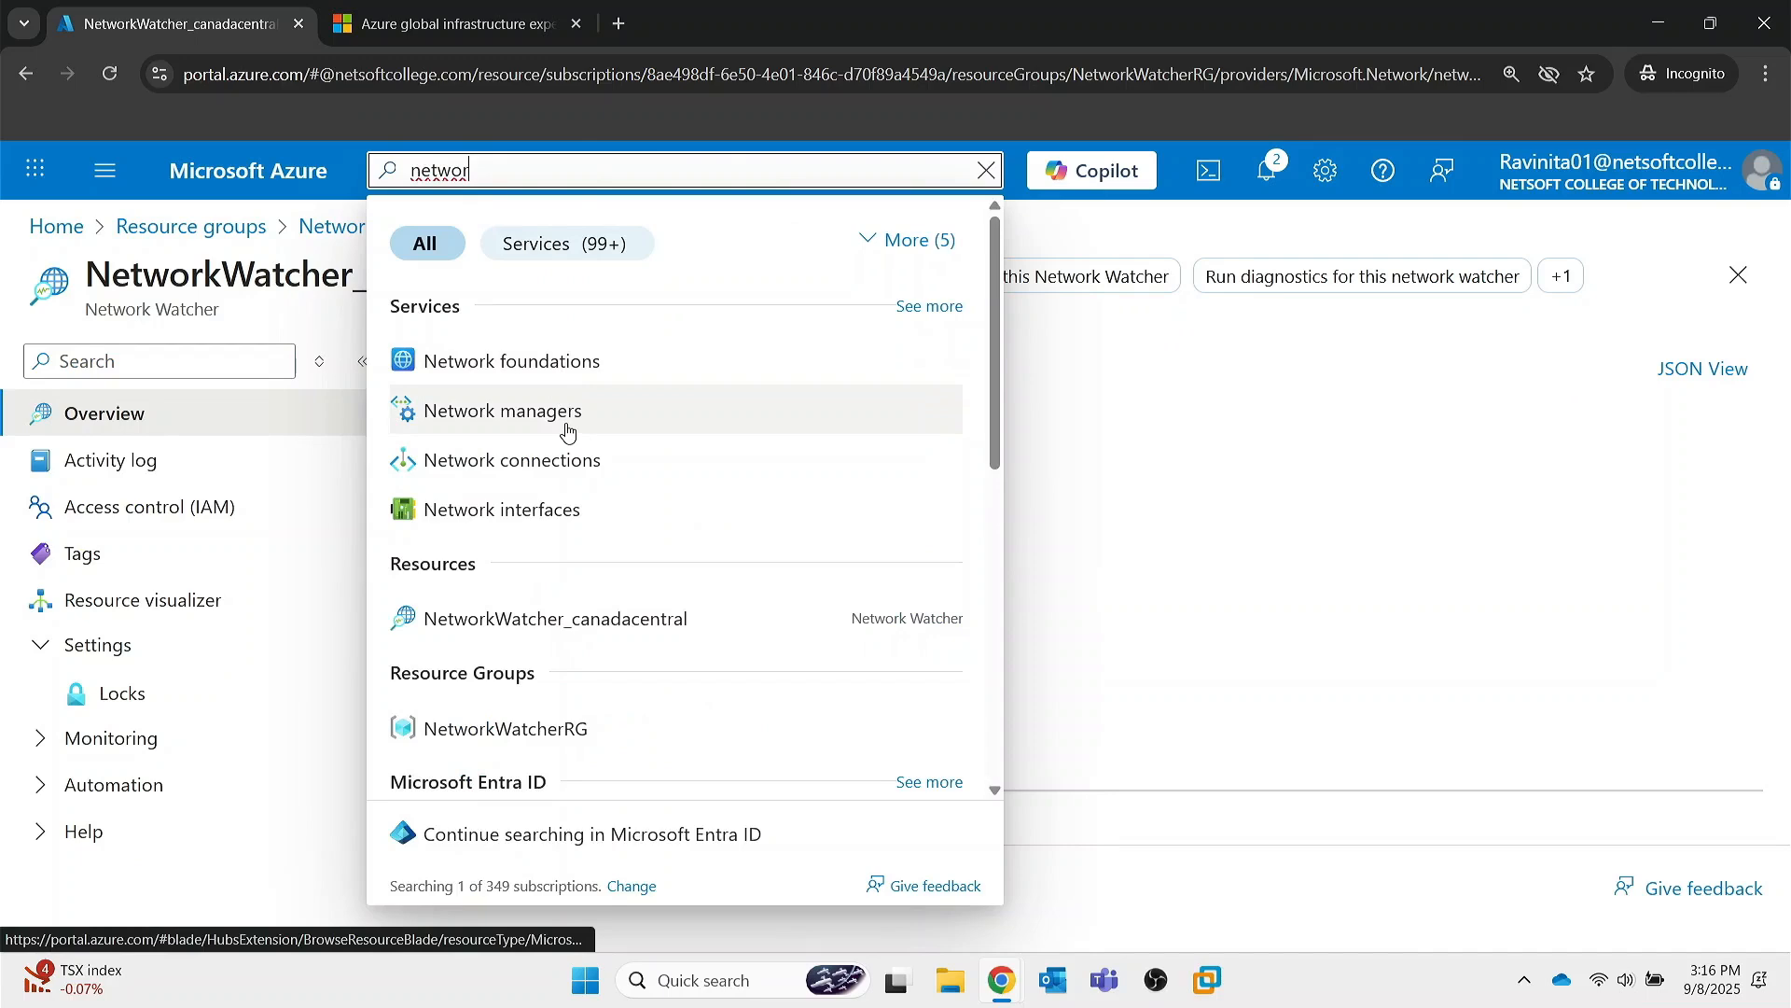
pyautogui.write('k w')
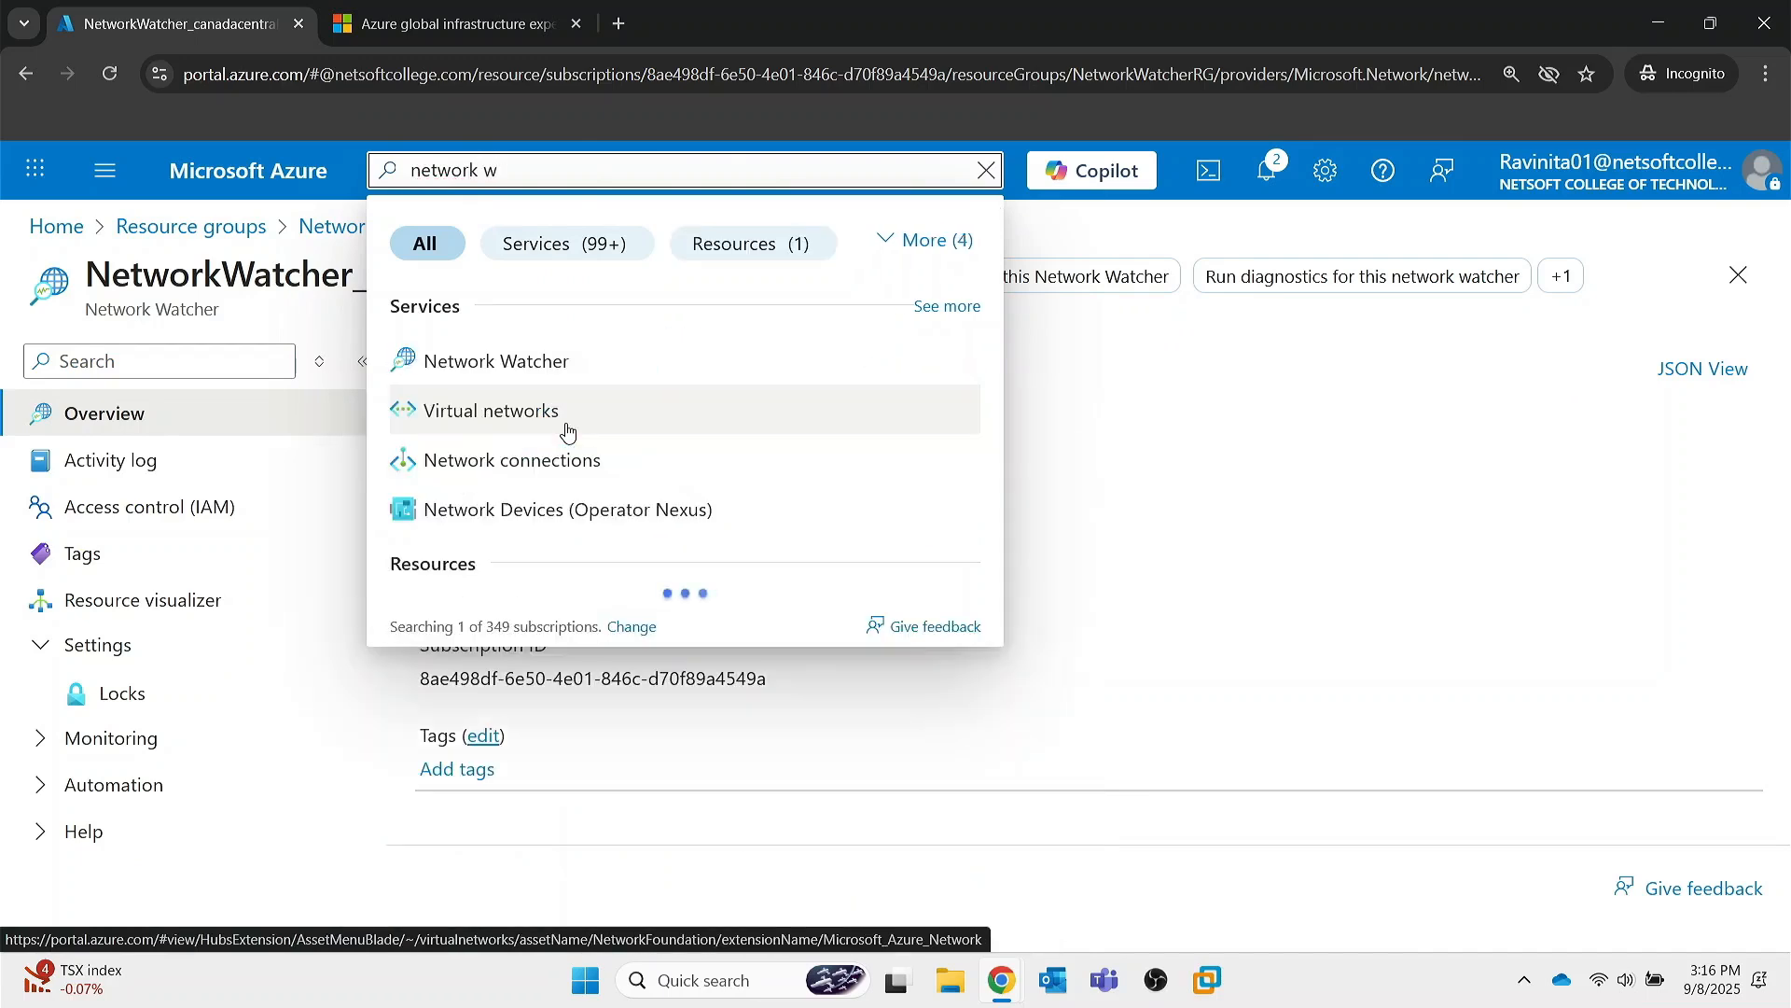
pyautogui.click(466, 364)
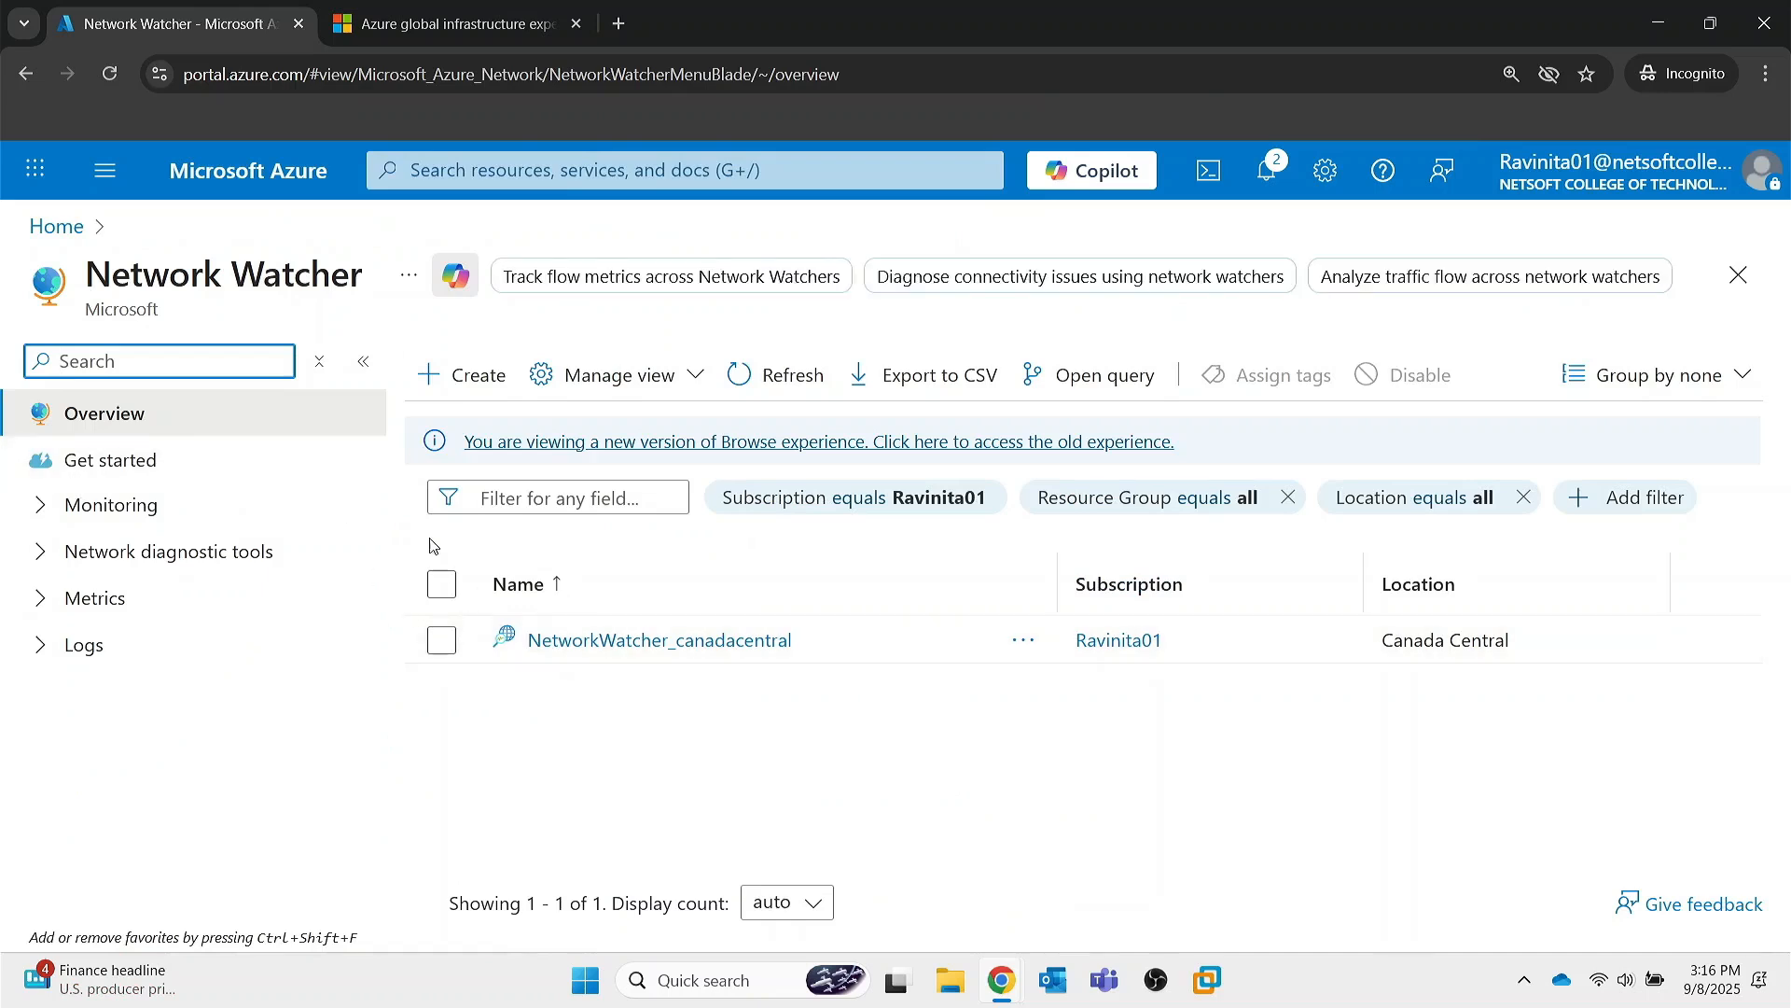
# - Open the Network Watcher monitoring topology and expand the Canada Central region to view its virtual networks
pyautogui.click(49, 505)
pyautogui.click(40, 692)
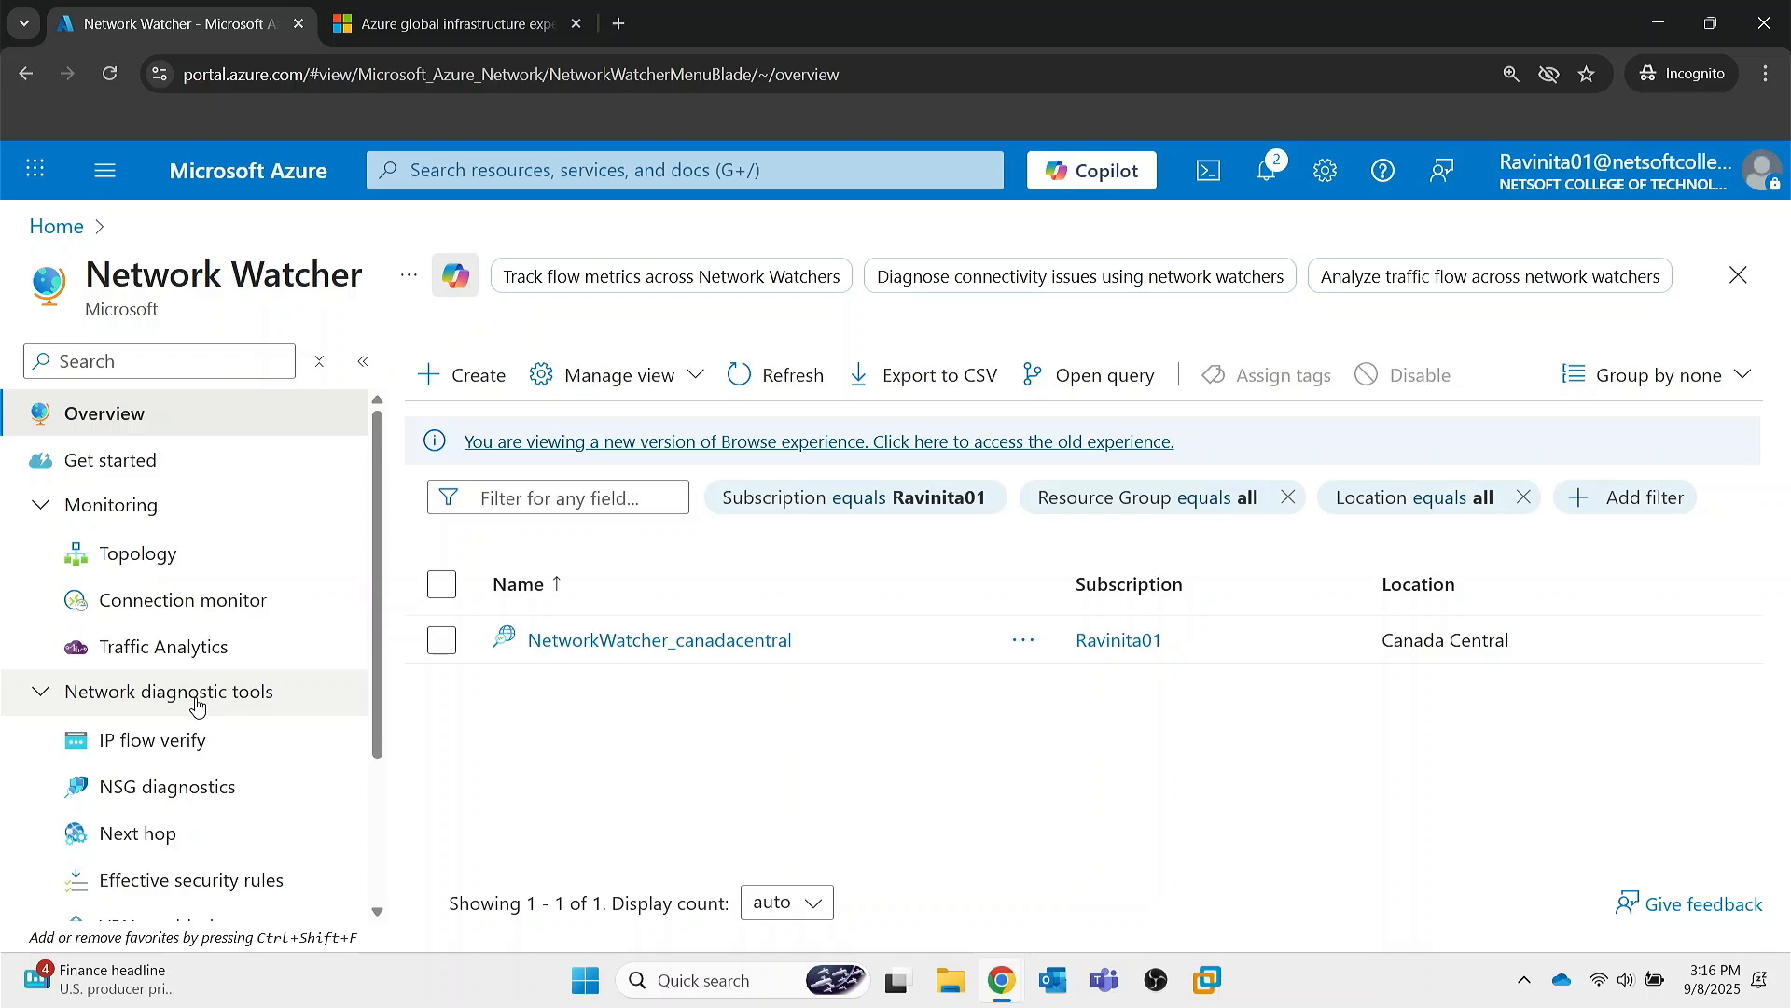
pyautogui.scroll(-1, 196, 707)
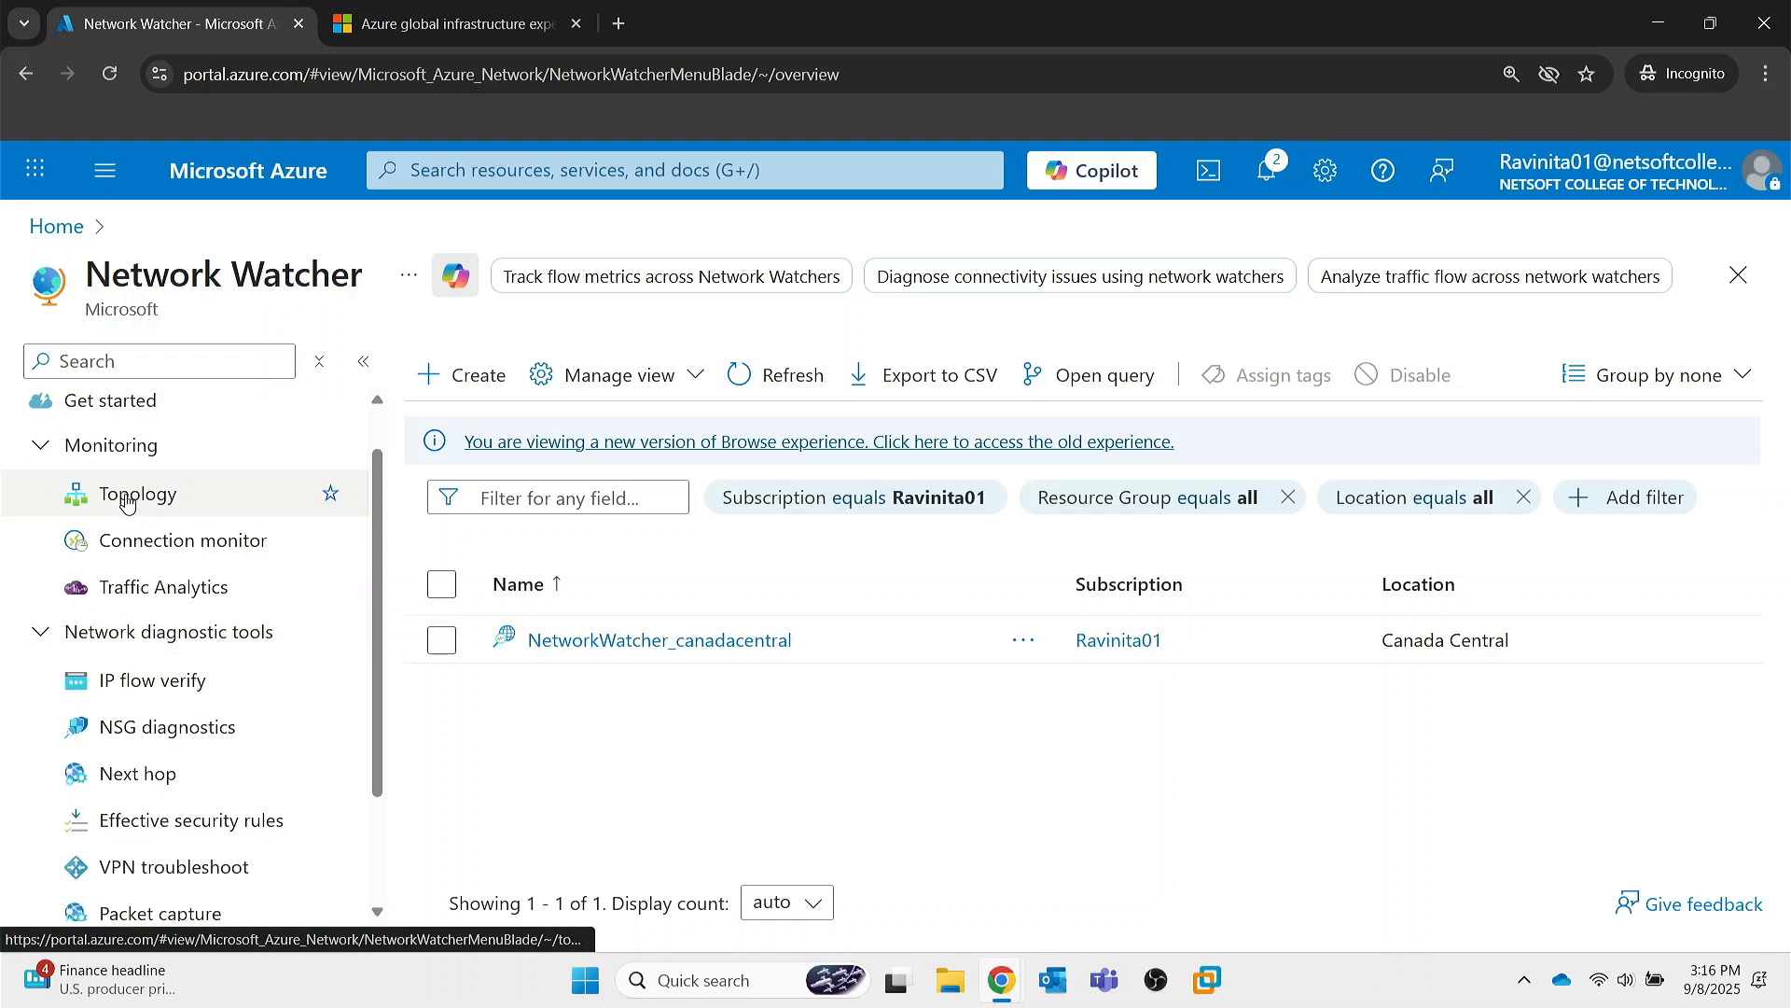
pyautogui.click(192, 498)
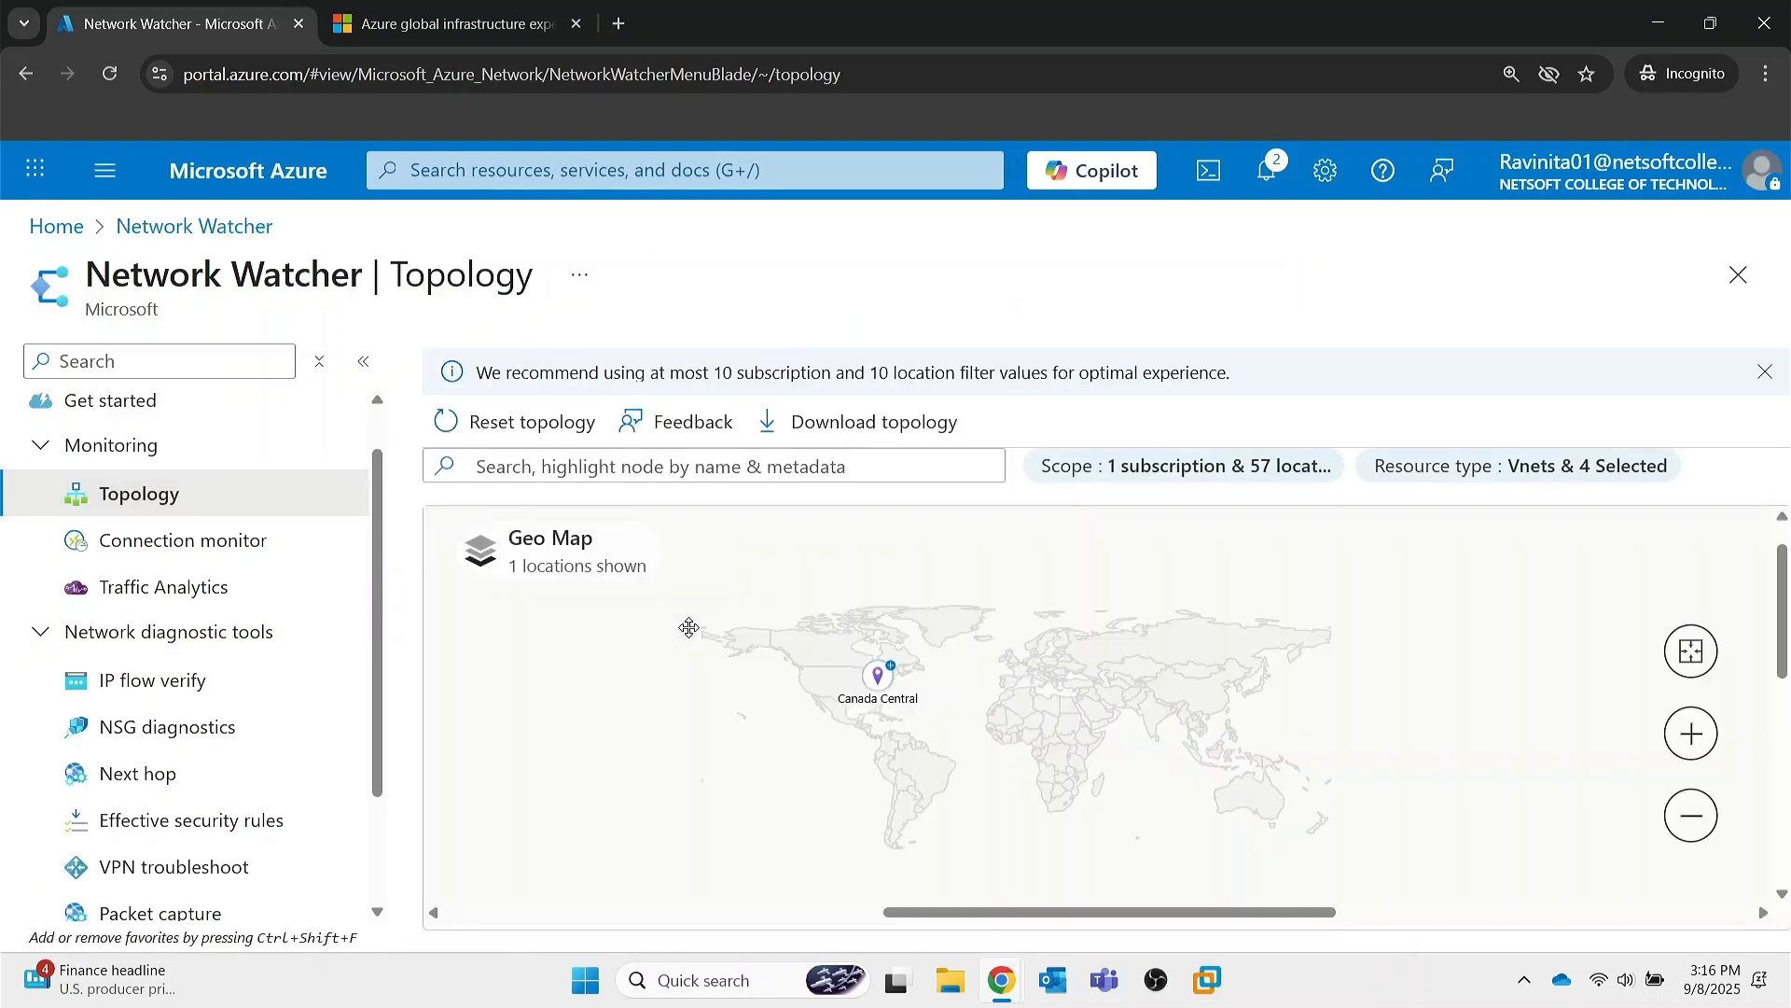
pyautogui.click(878, 676)
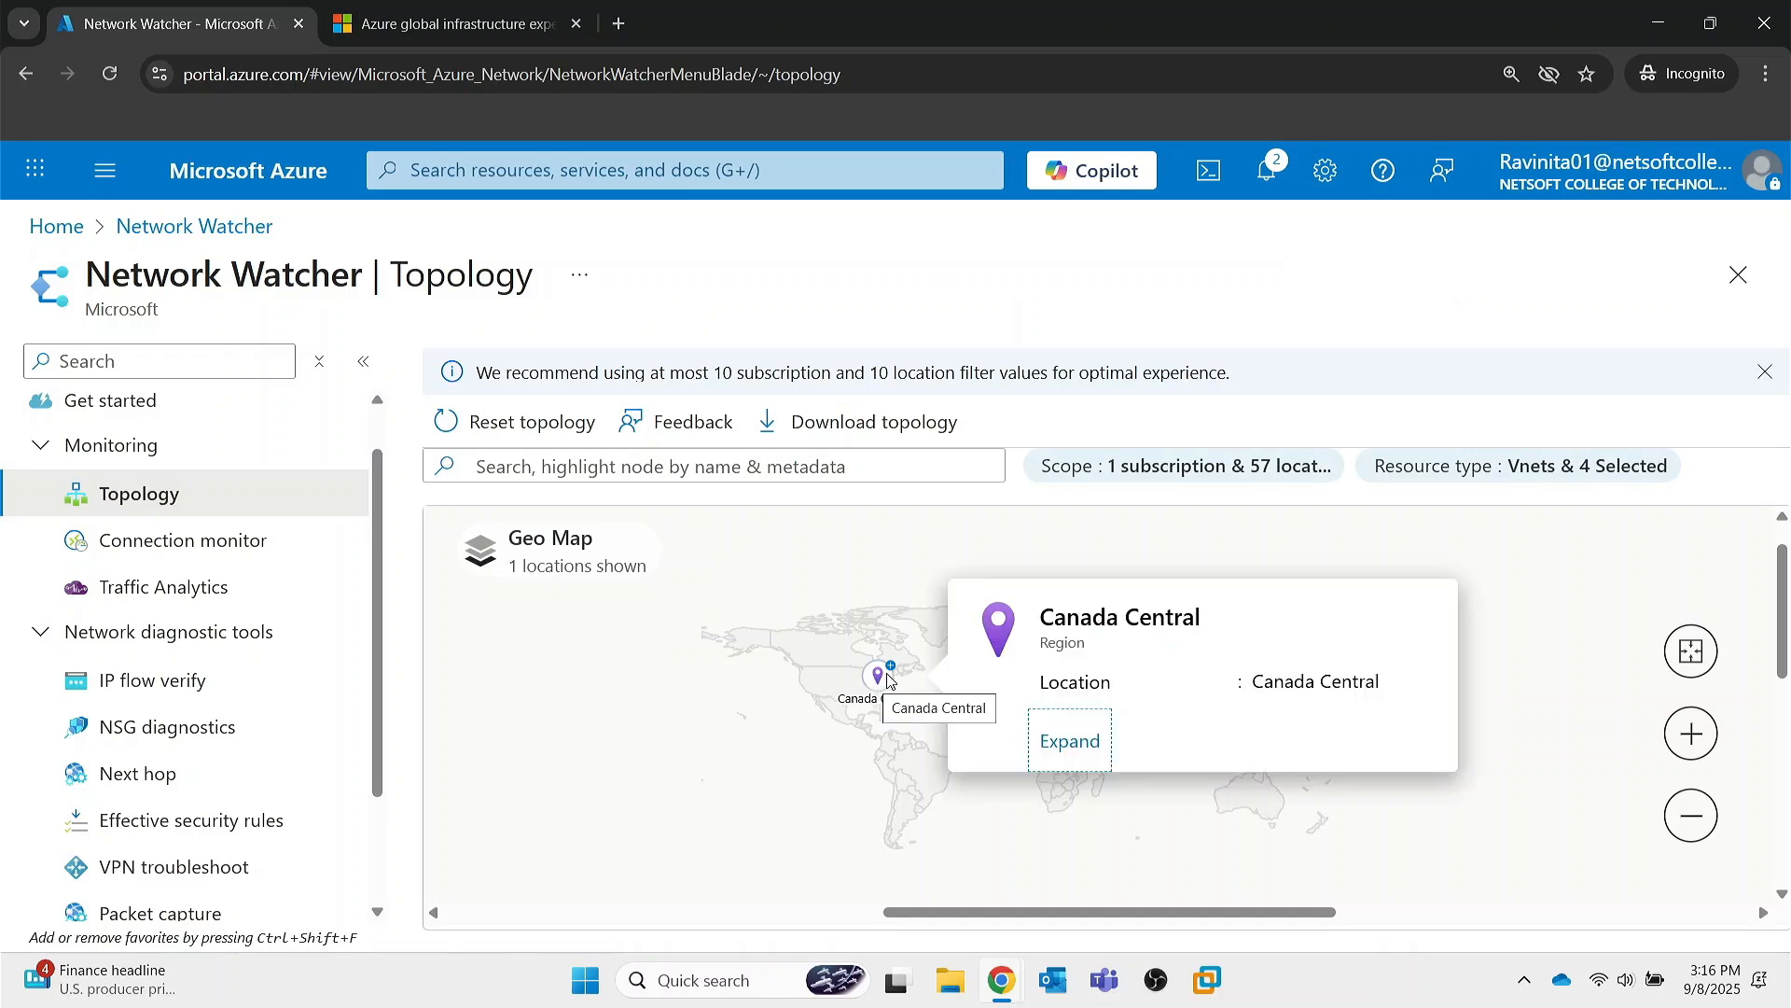
pyautogui.press('Return')
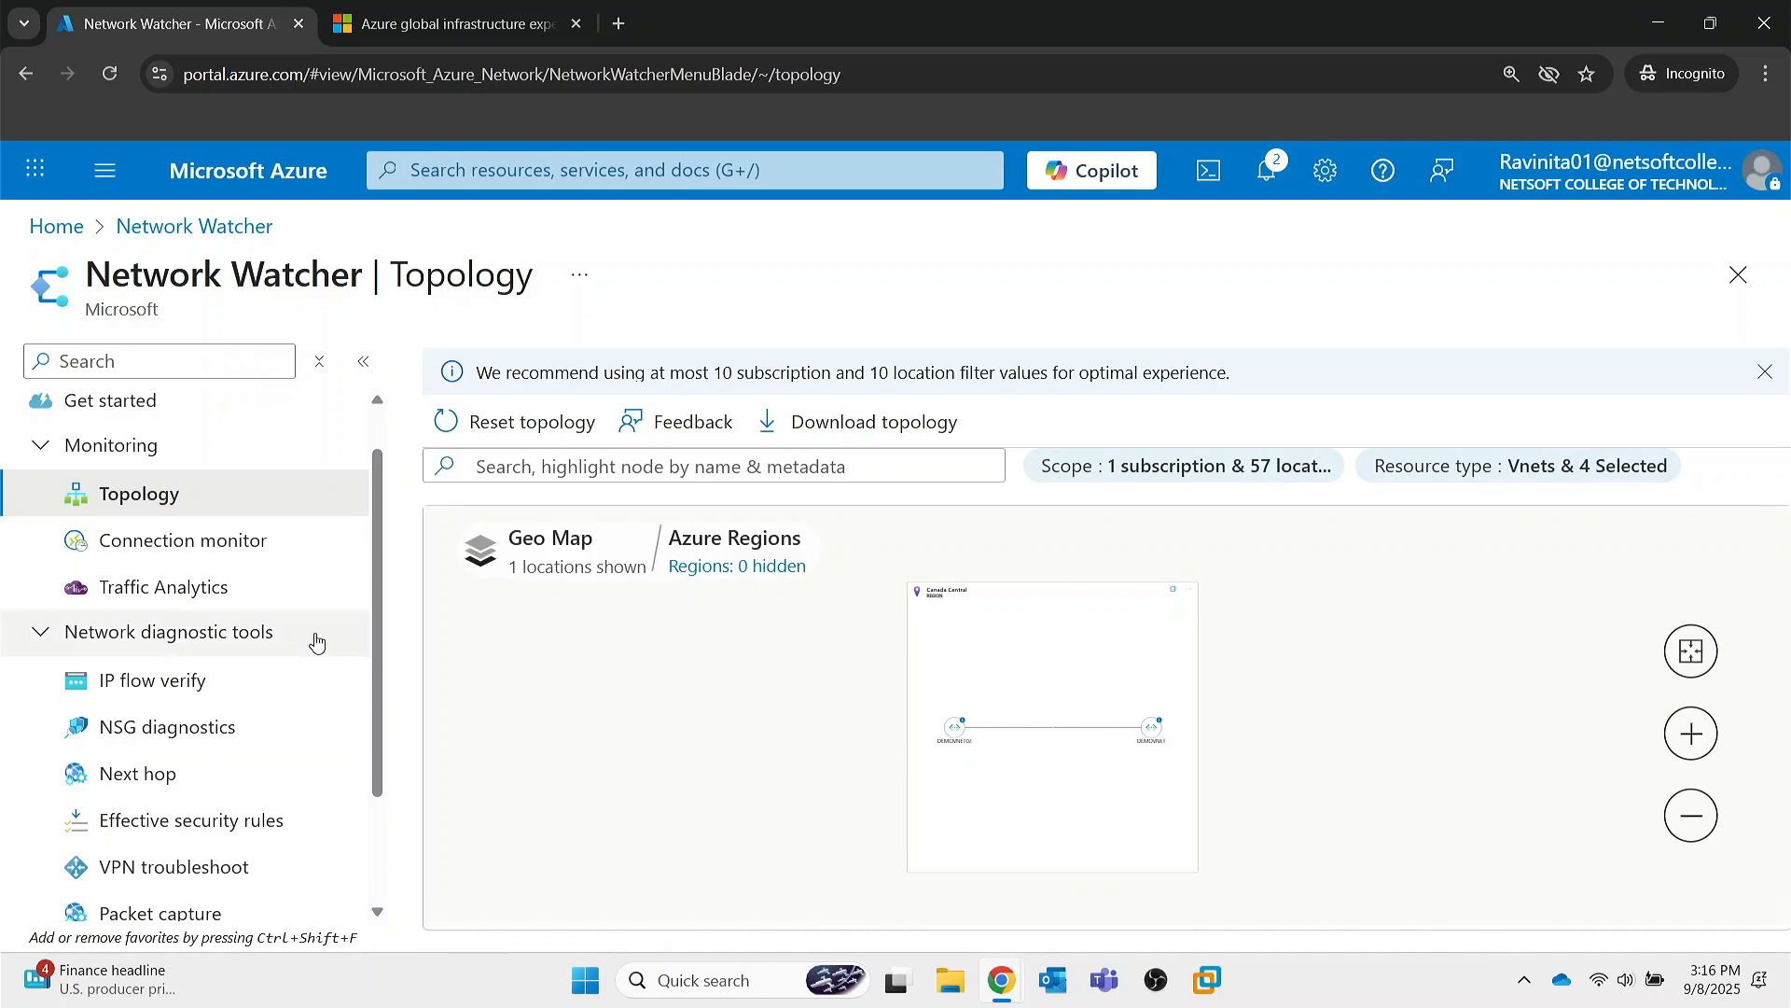
# - View the Connection monitor overview and look through the available network diagnostic tools
pyautogui.click(140, 556)
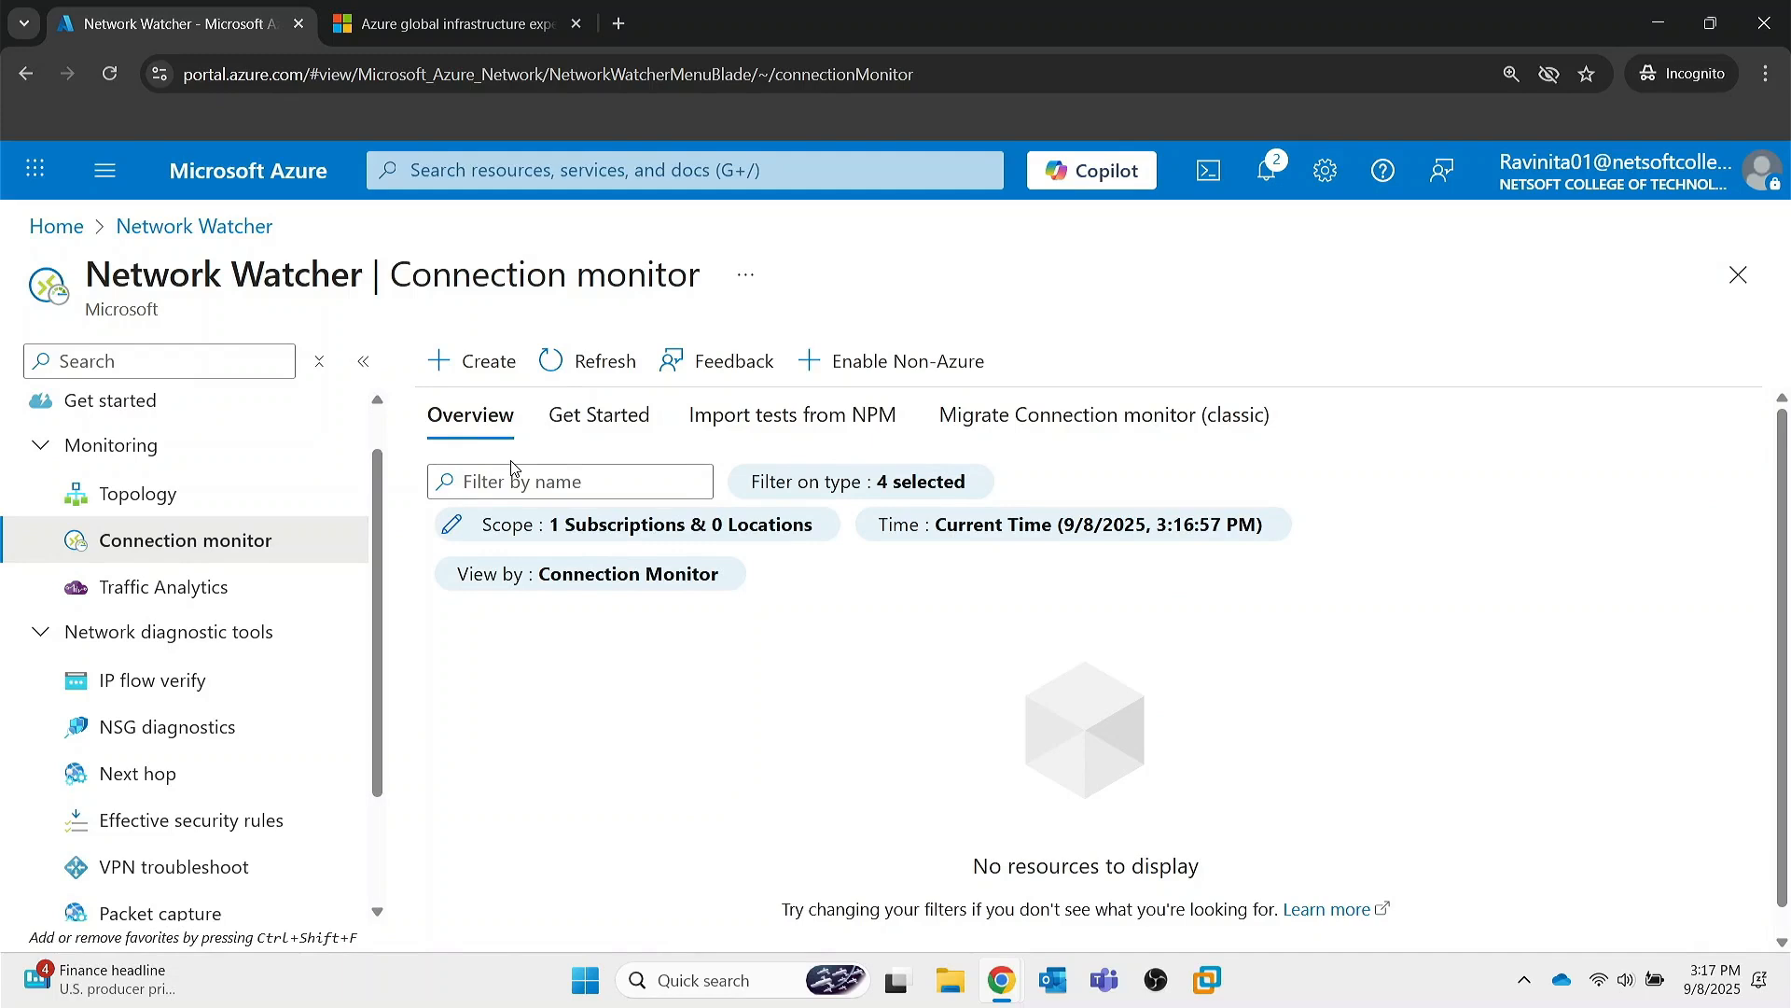
pyautogui.scroll(-1, 511, 467)
pyautogui.scroll(-2, 207, 653)
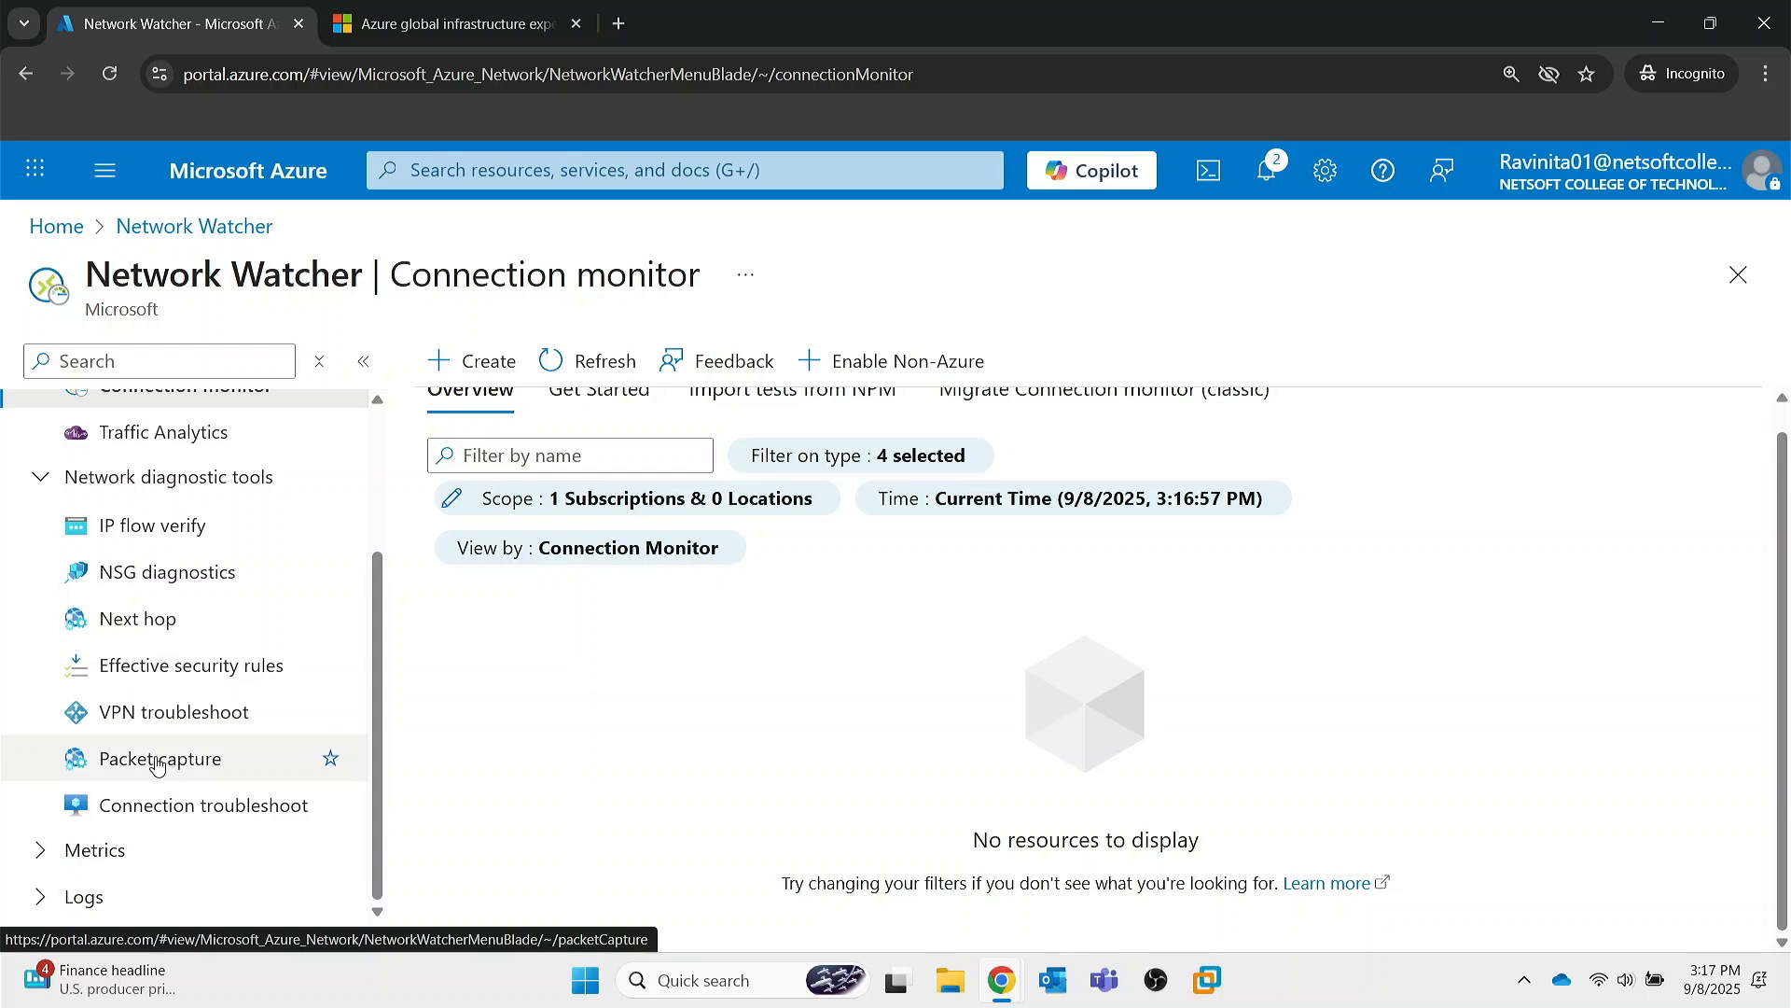
# - Look through the Metrics and Logs options of Network Watcher and return to the portal home
pyautogui.click(39, 849)
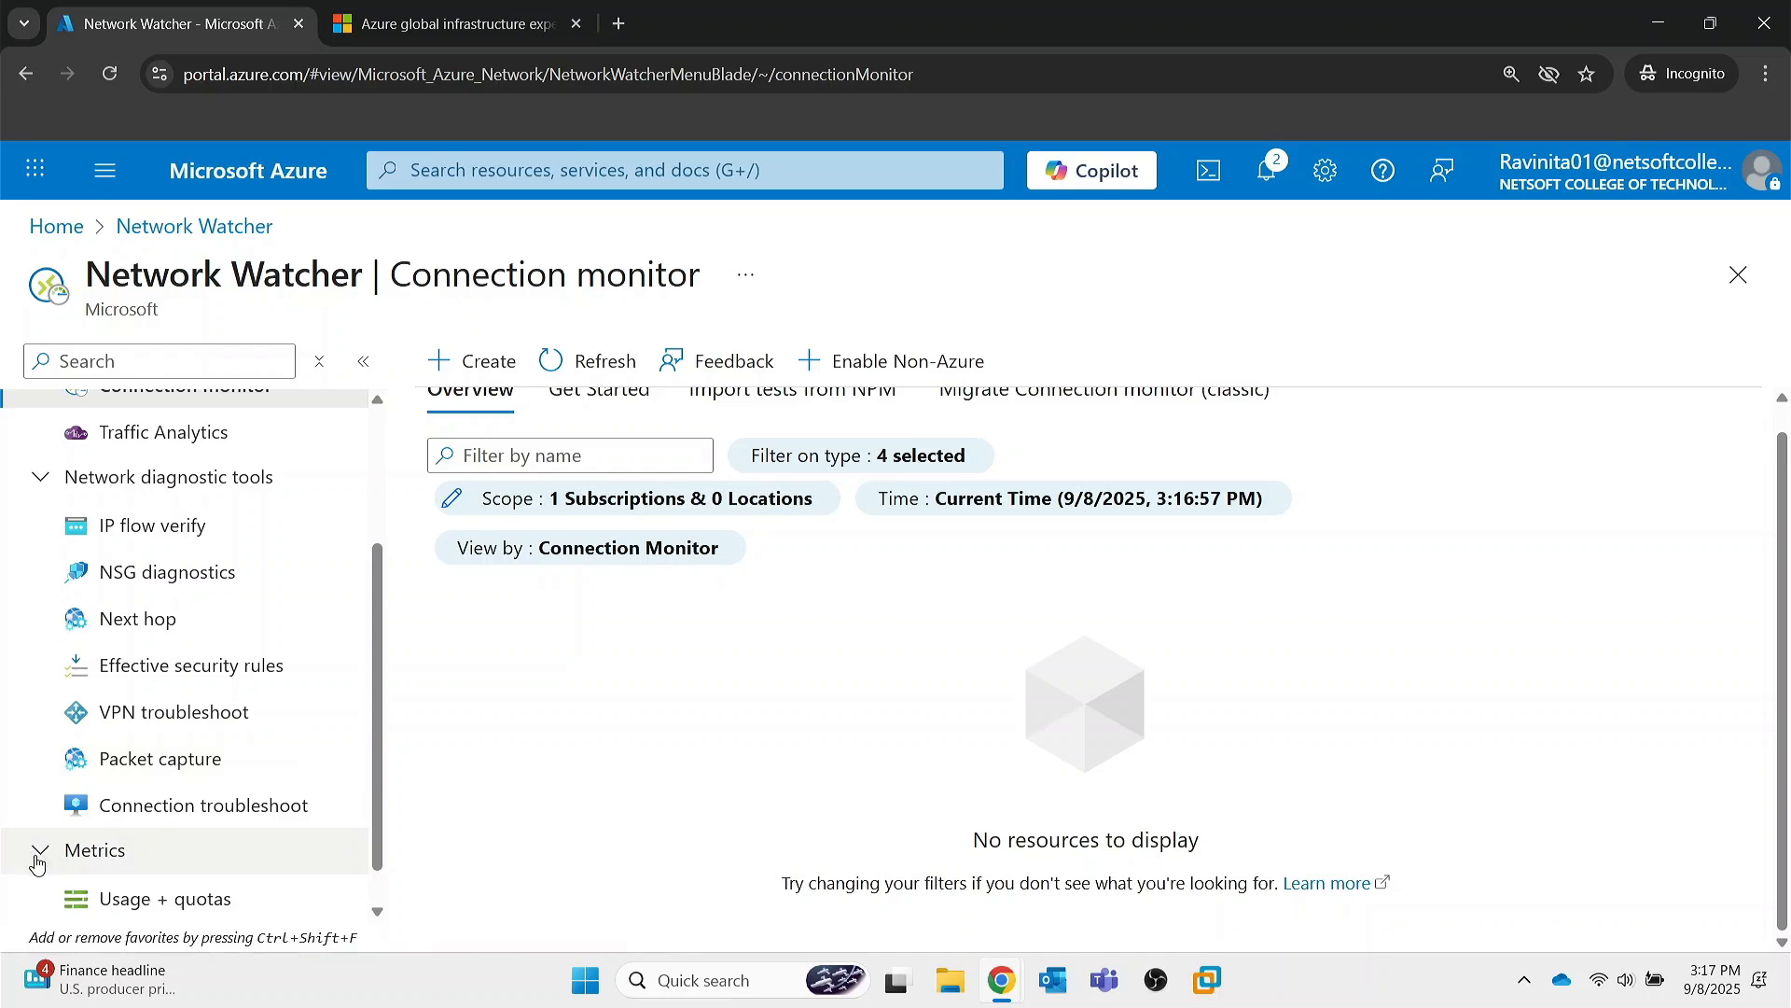
pyautogui.scroll(-1, 56, 849)
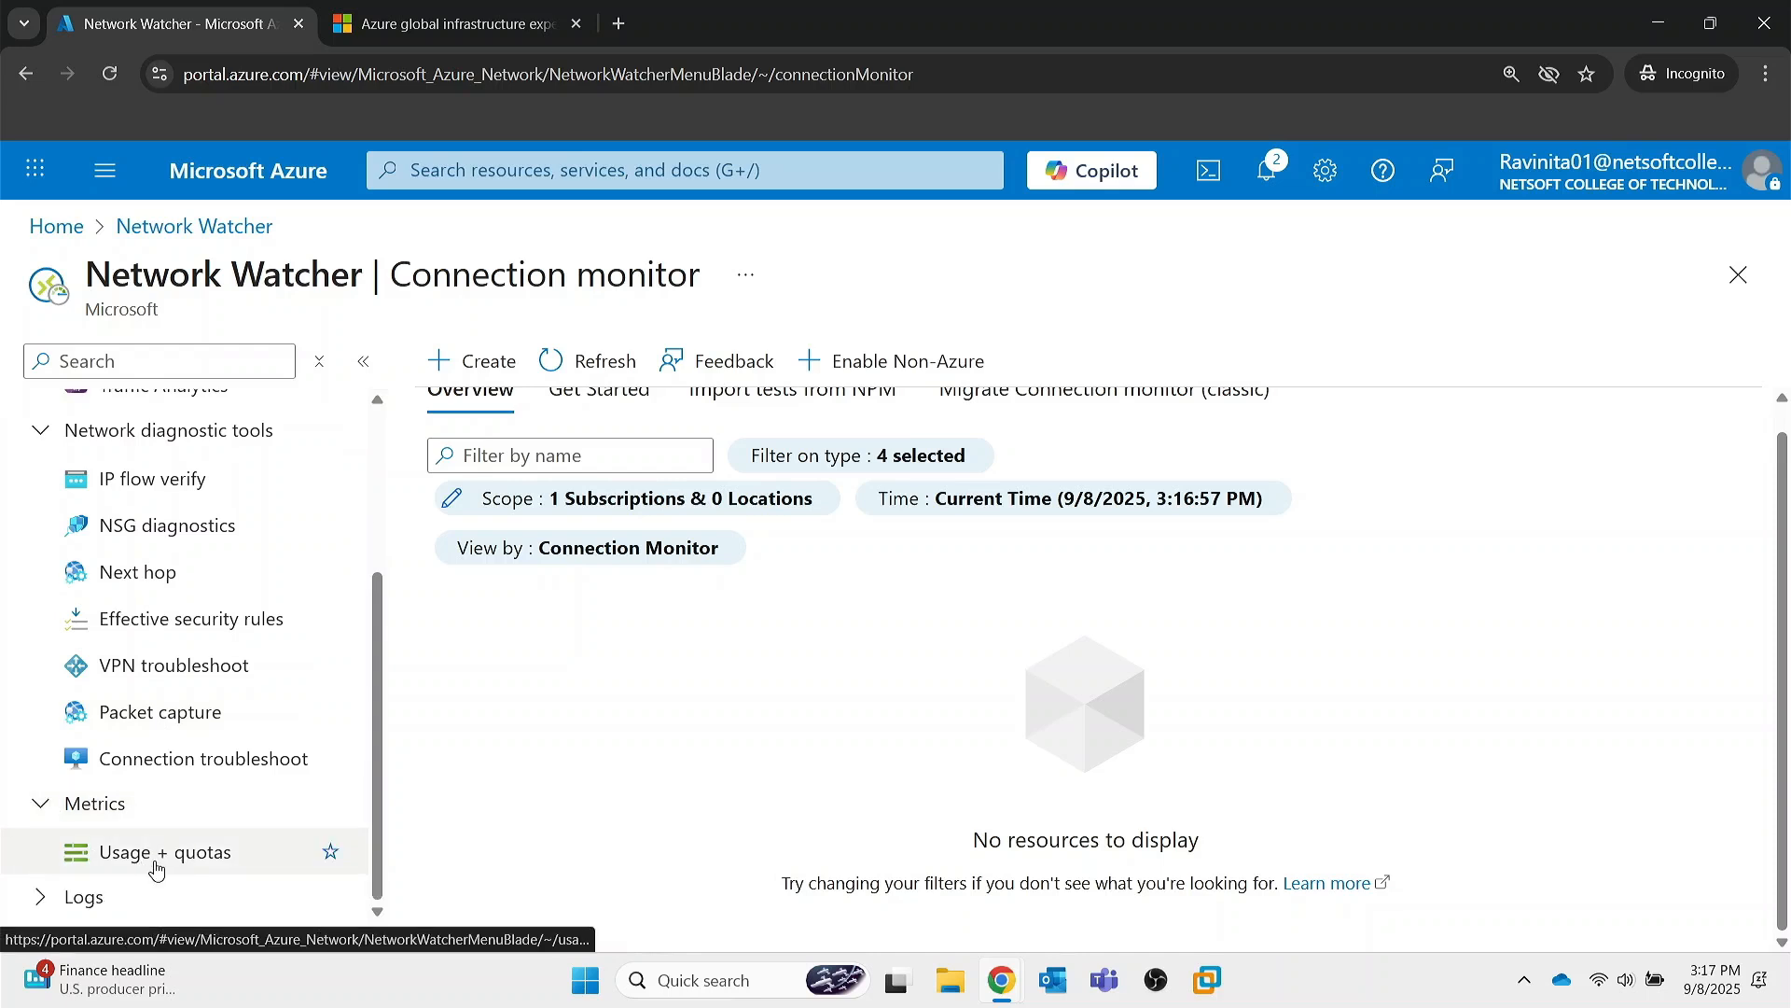
pyautogui.click(144, 896)
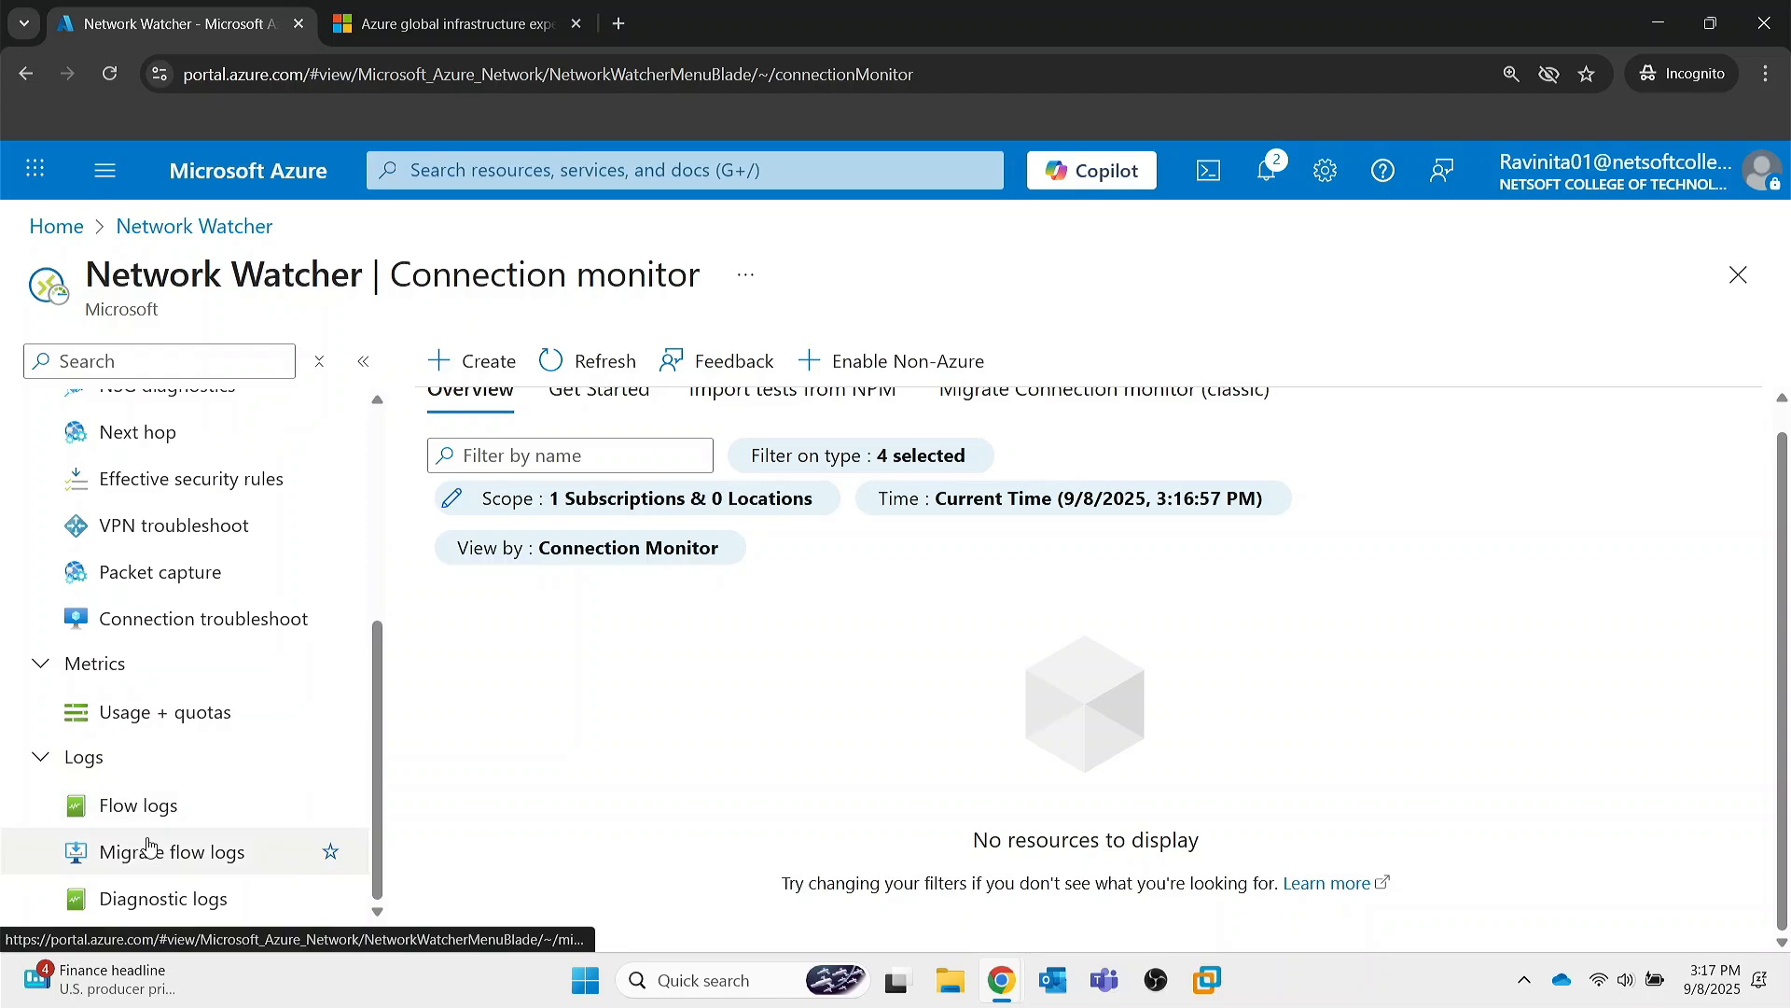
pyautogui.scroll(5, 220, 565)
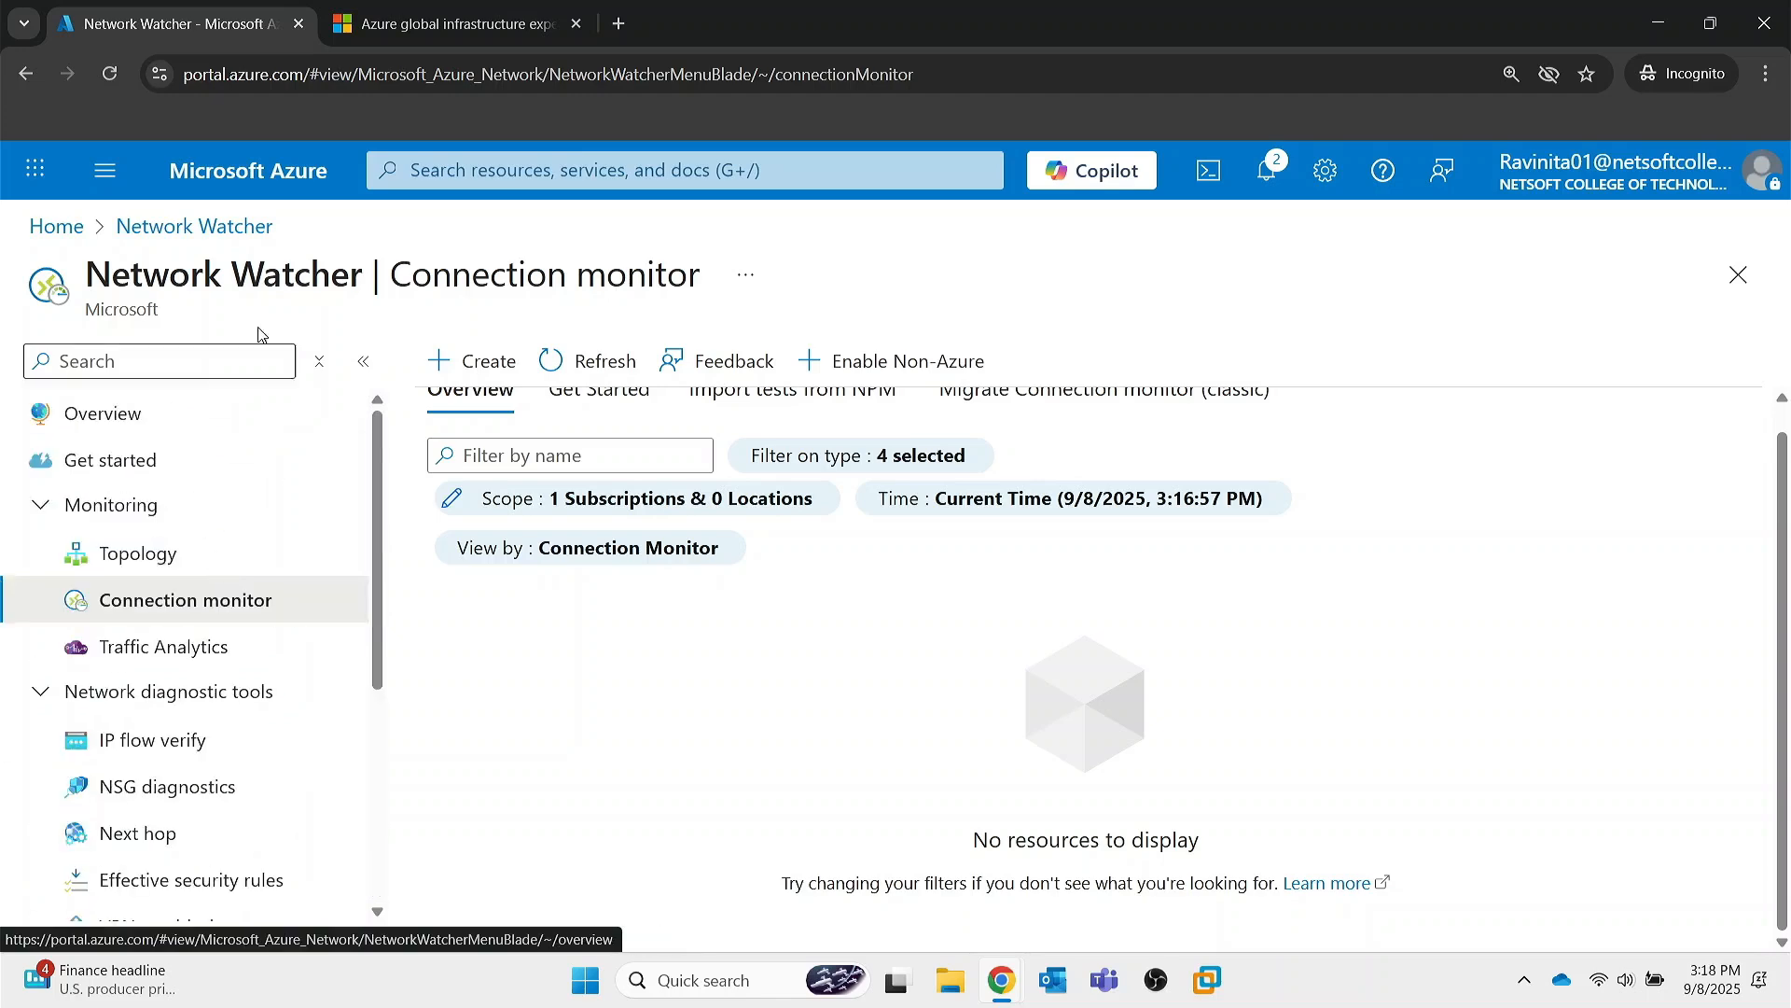
pyautogui.click(232, 177)
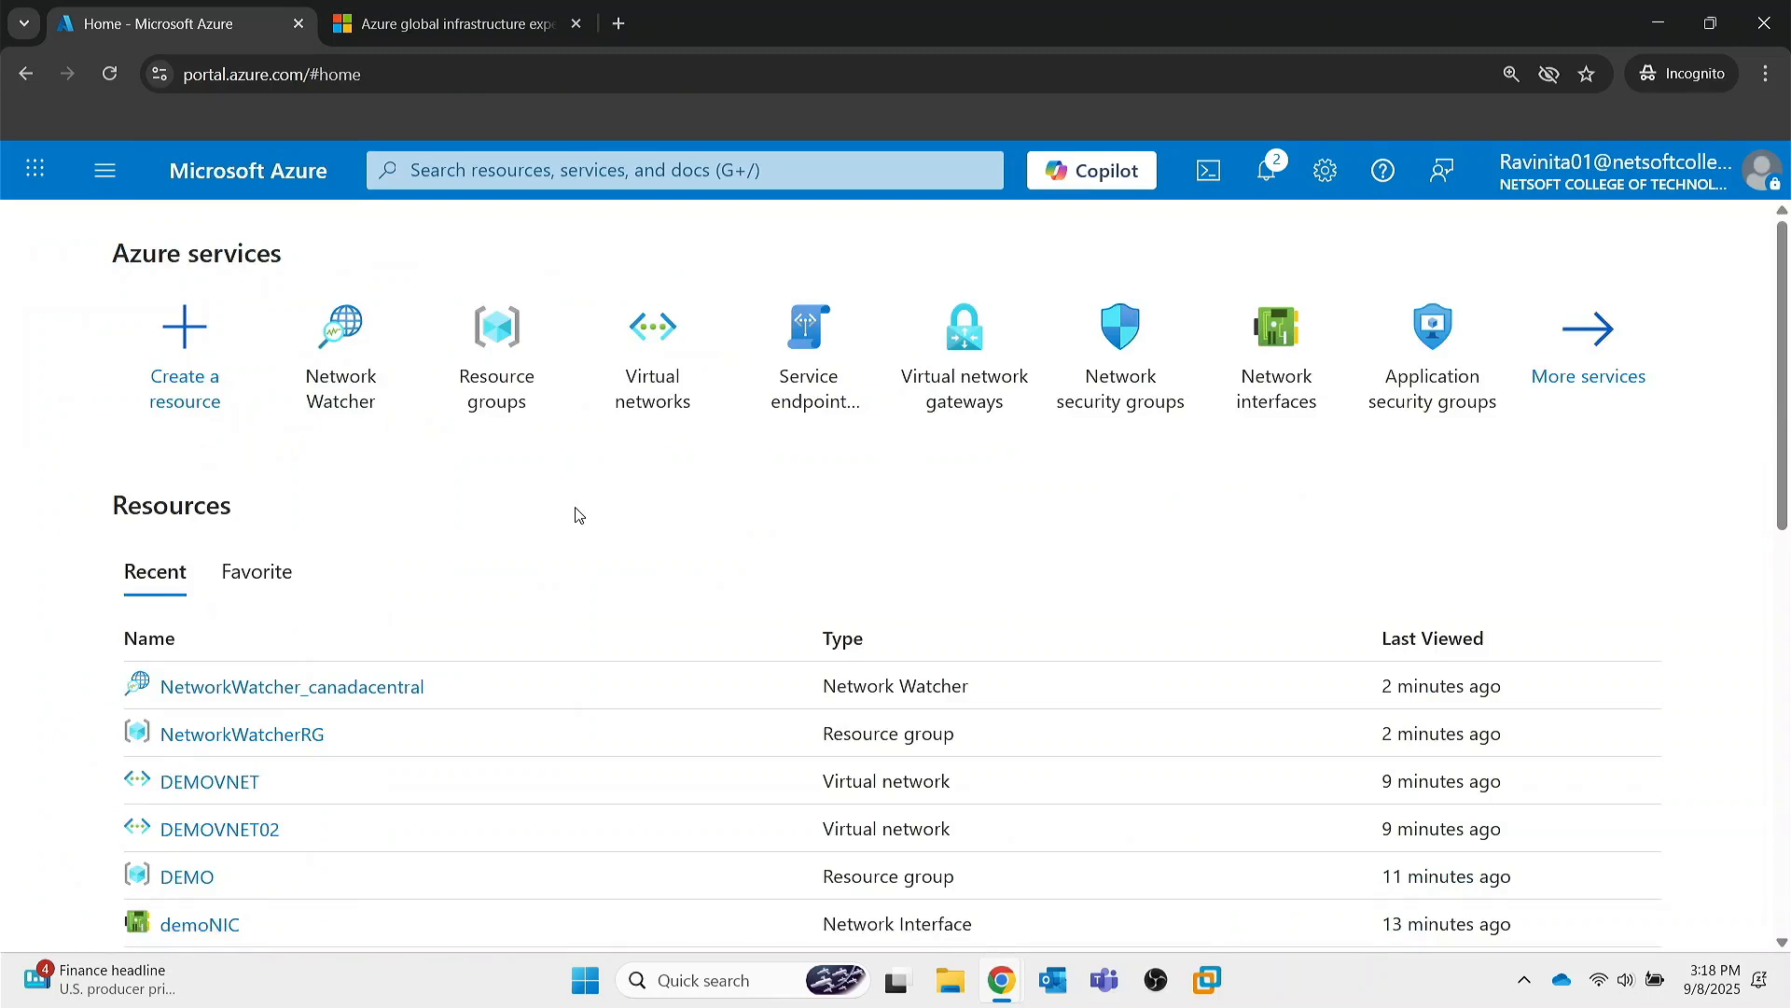
pyautogui.moveTo(706, 404)
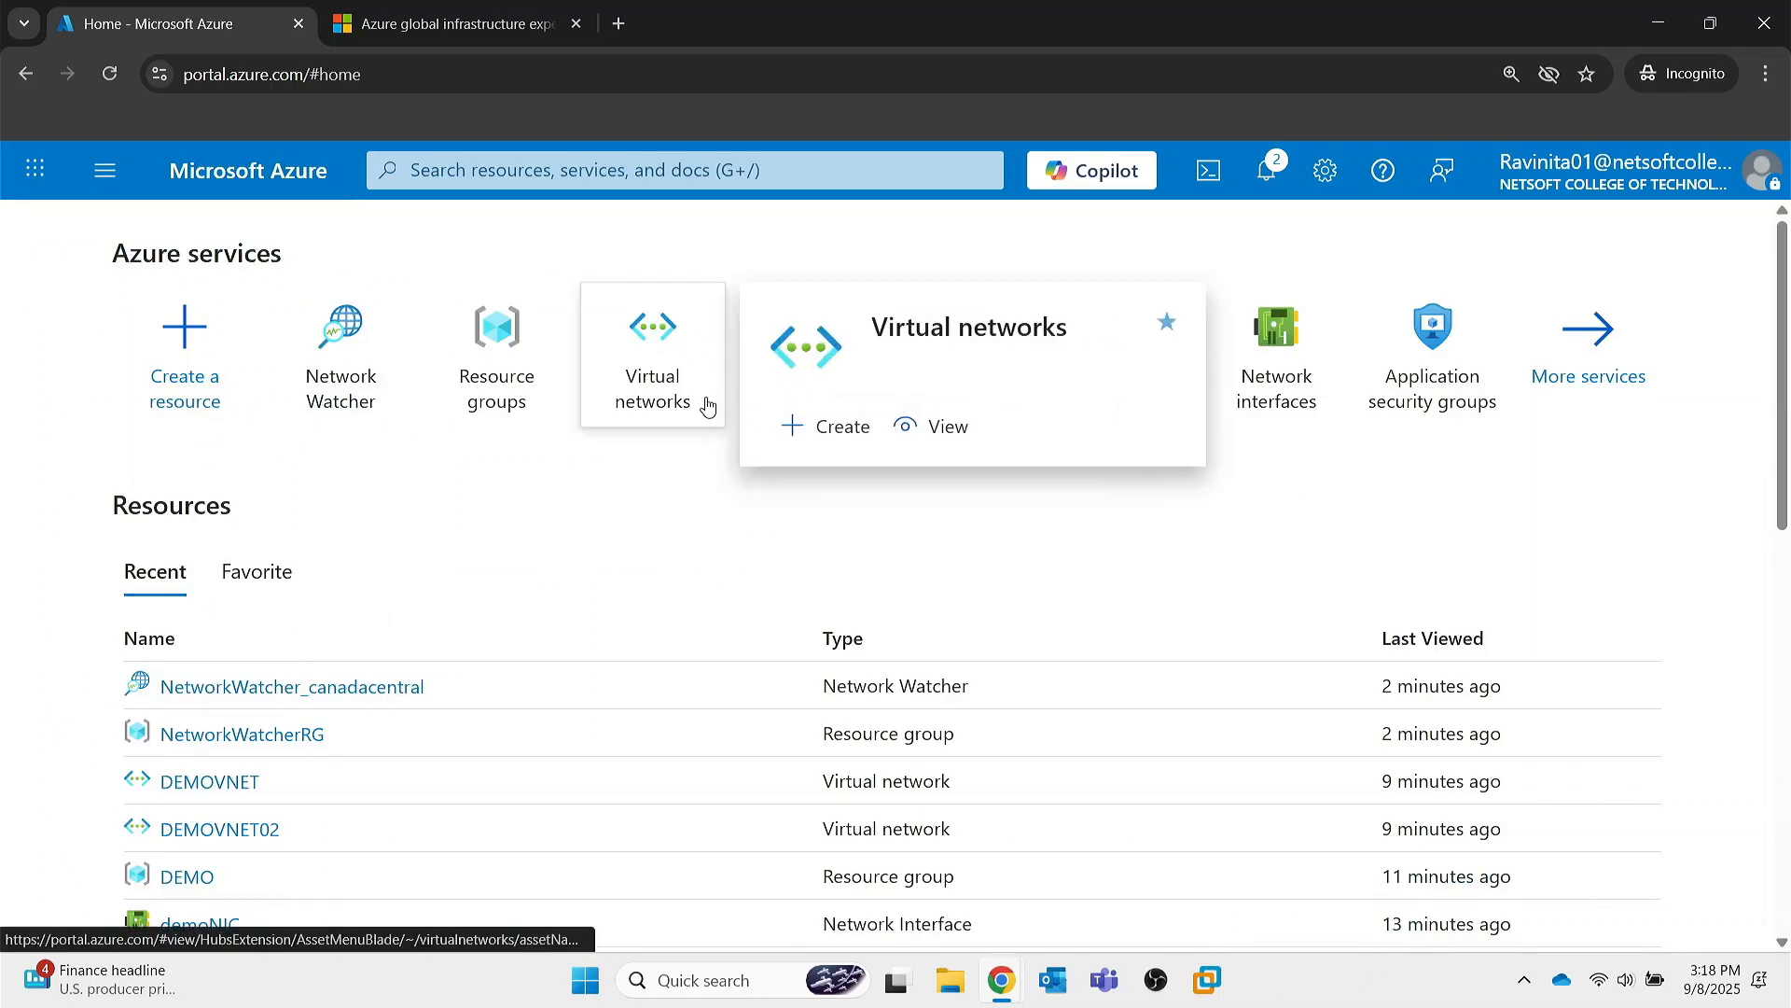